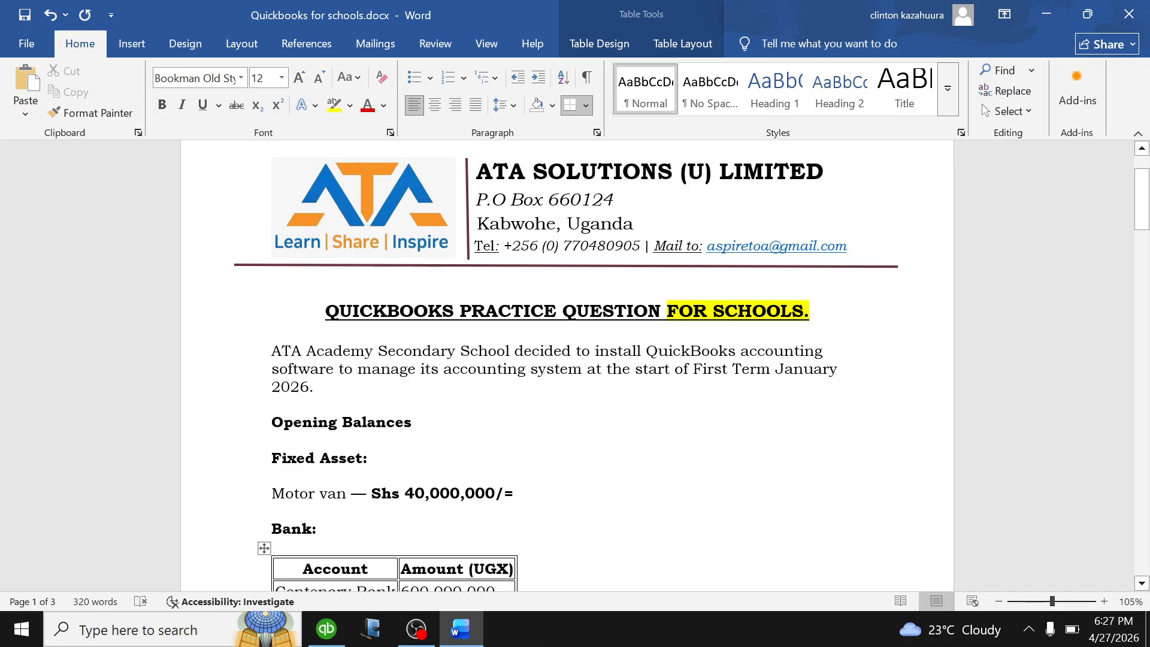
Read through the question document after briefly selecting the 'FOR SCHOOLS.' title words.
drag(668, 311, 810, 311)
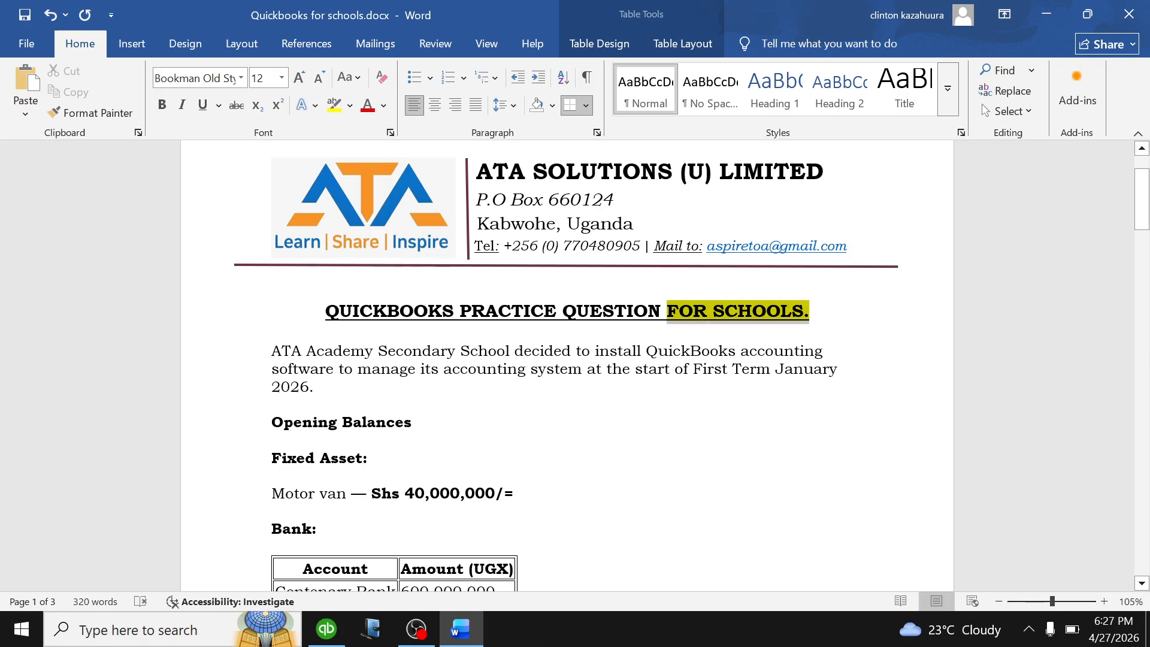
click(314, 387)
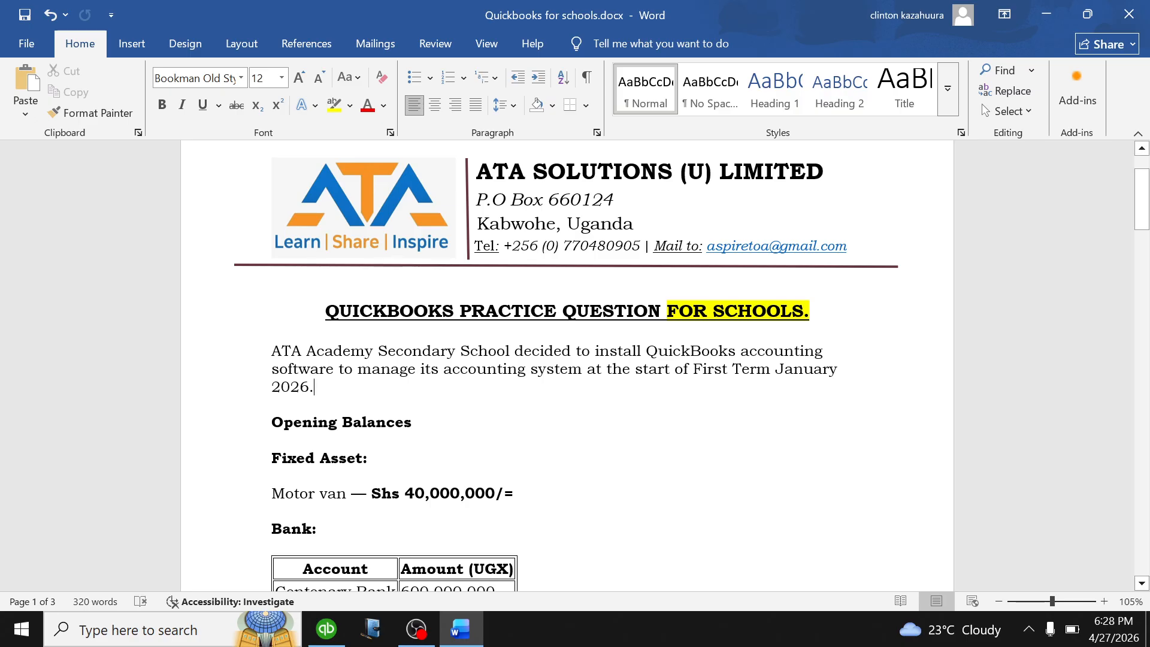
scroll(566, 366, down, 6)
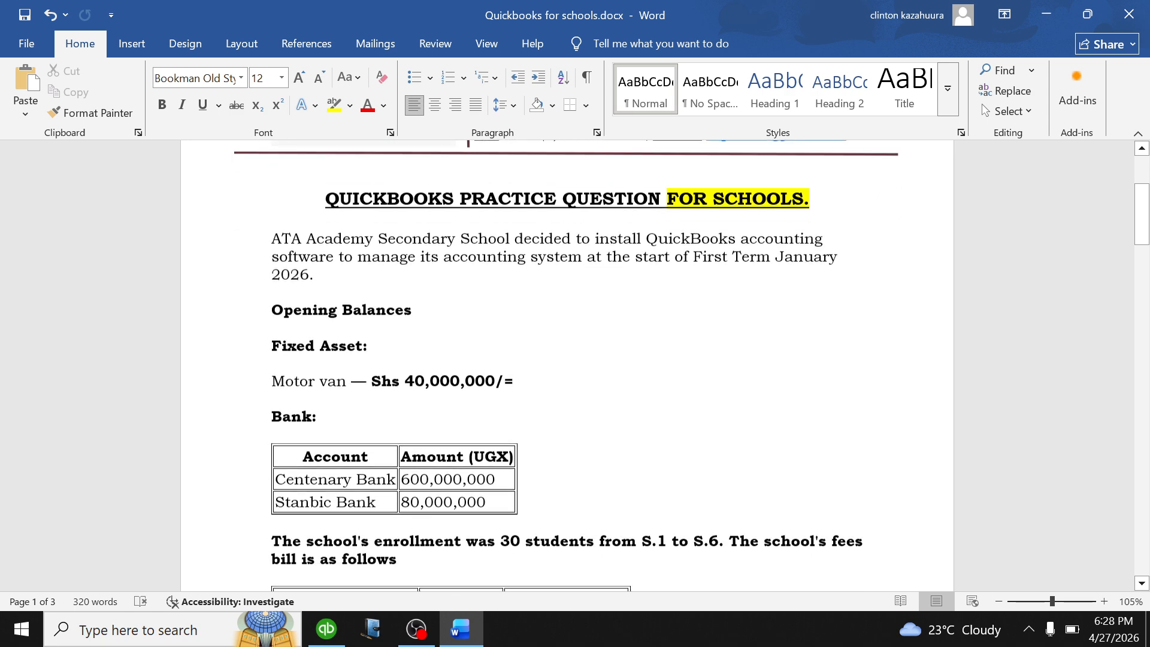
scroll(566, 365, down, 3)
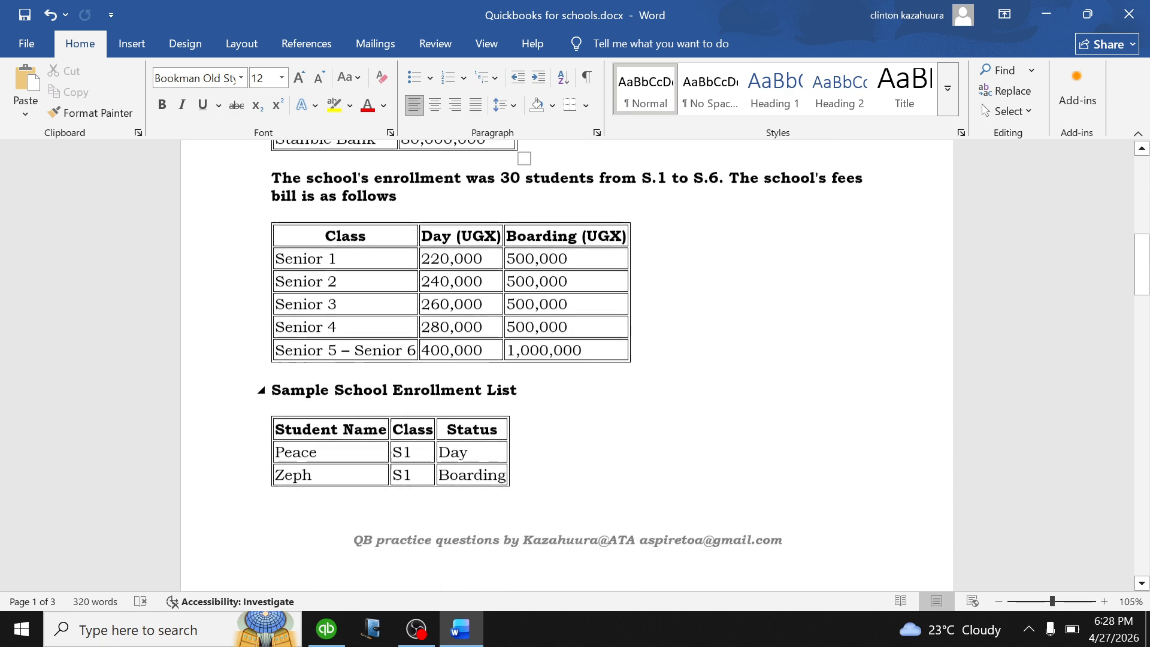
scroll(506, 357, down, 1)
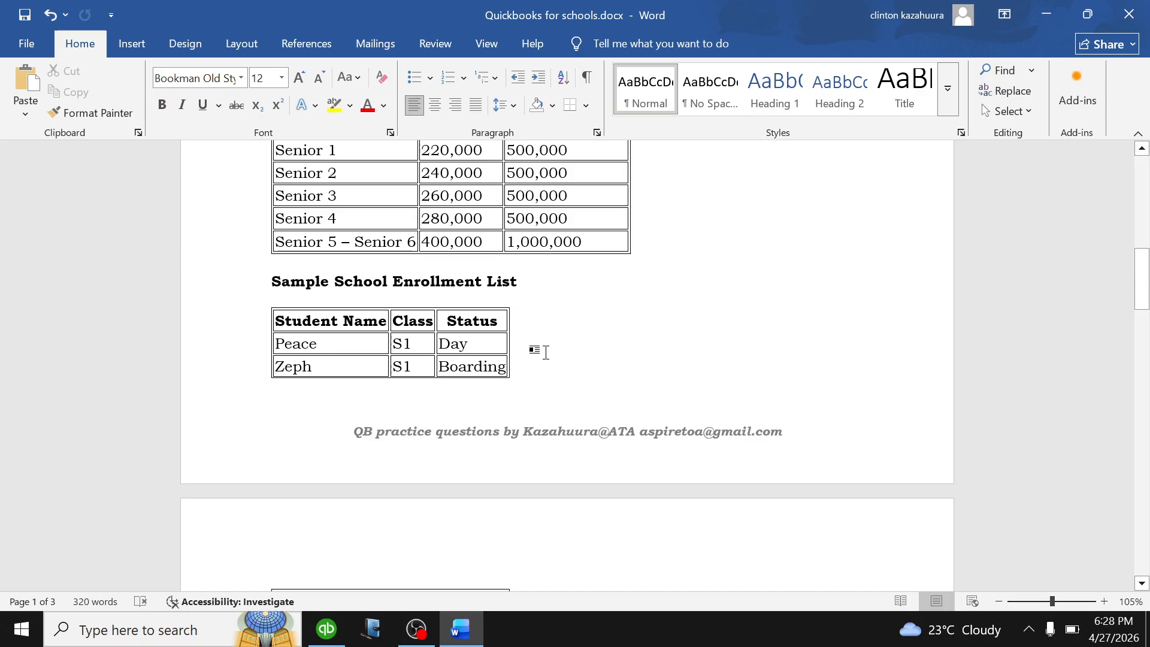
scroll(546, 353, up, 7)
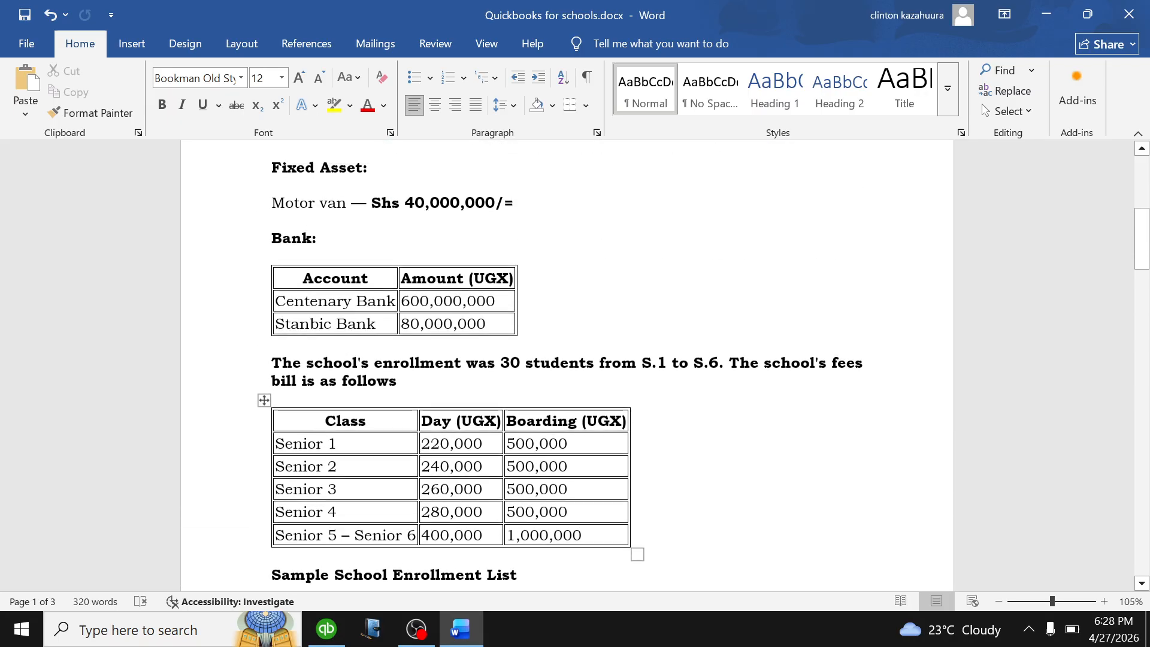
scroll(545, 353, up, 1)
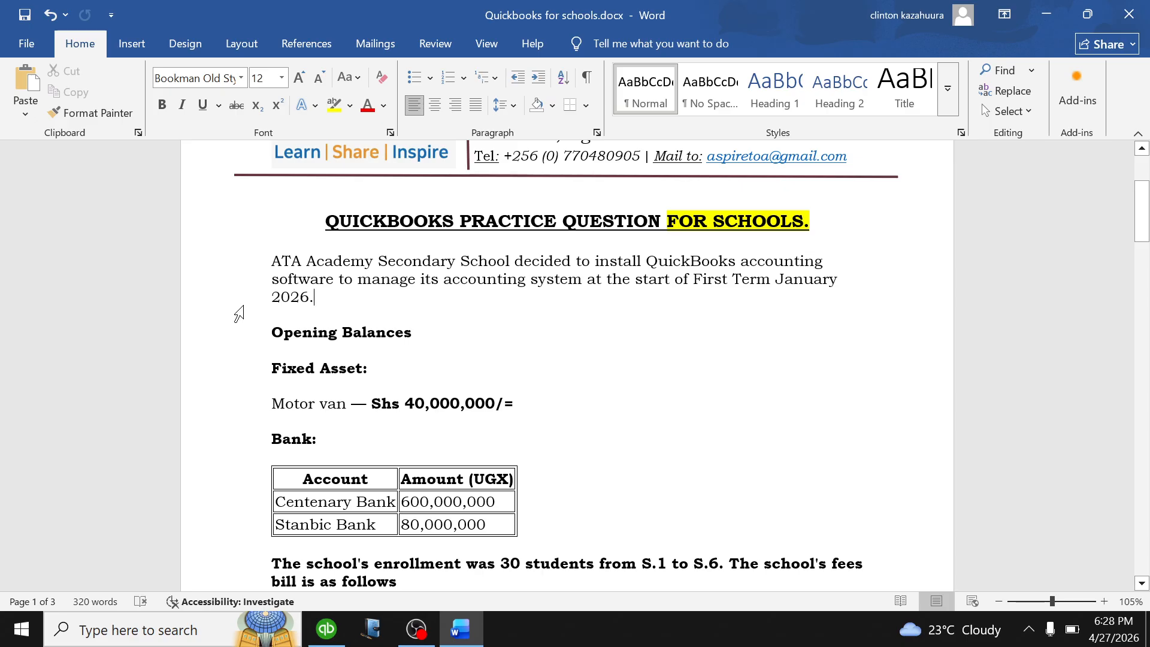
Review the January 2026 start date and Motor van opening balance, then switch to QuickBooks.
scroll(239, 312, down, 2)
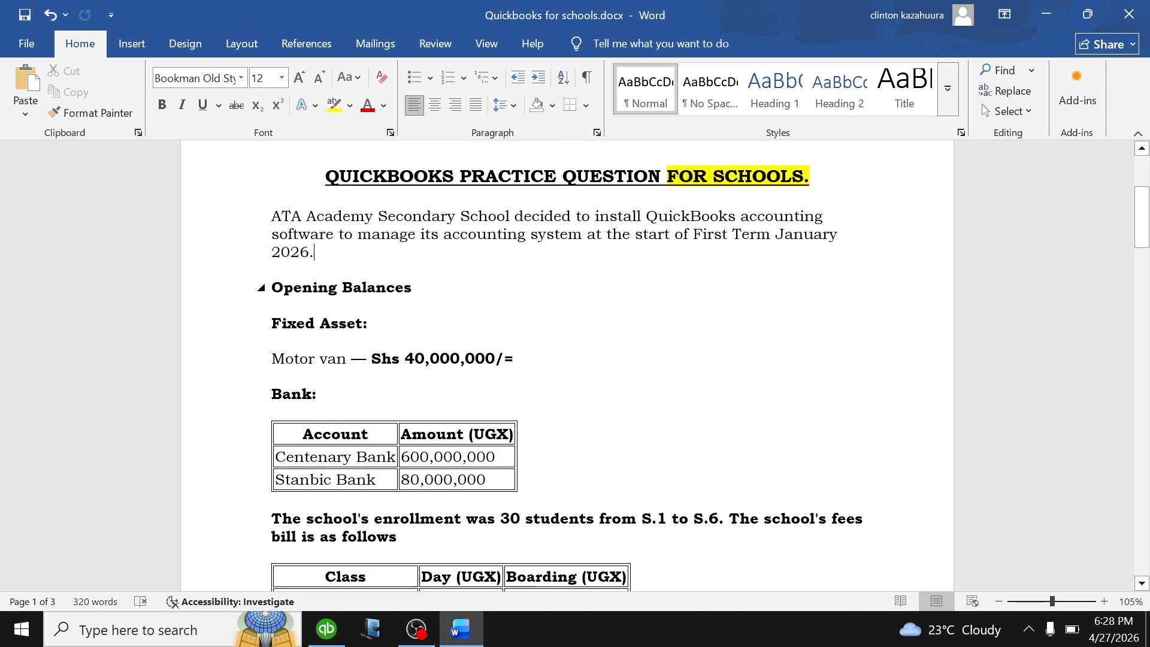
scroll(567, 366, down, 1)
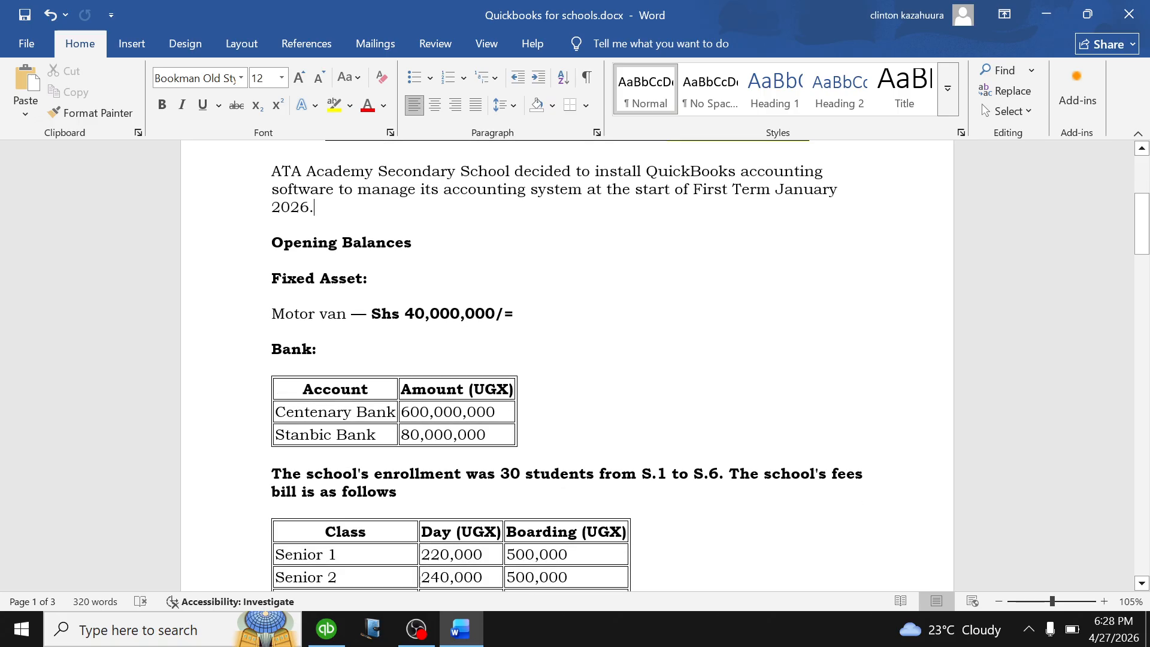
drag(776, 190, 322, 208)
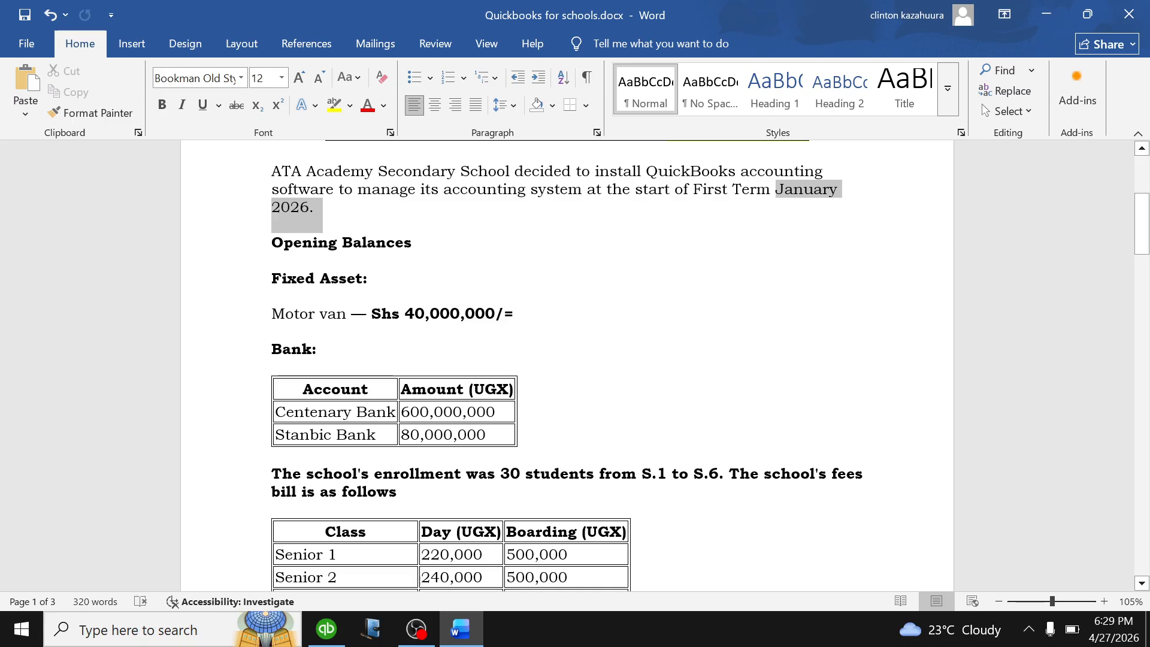
click(370, 280)
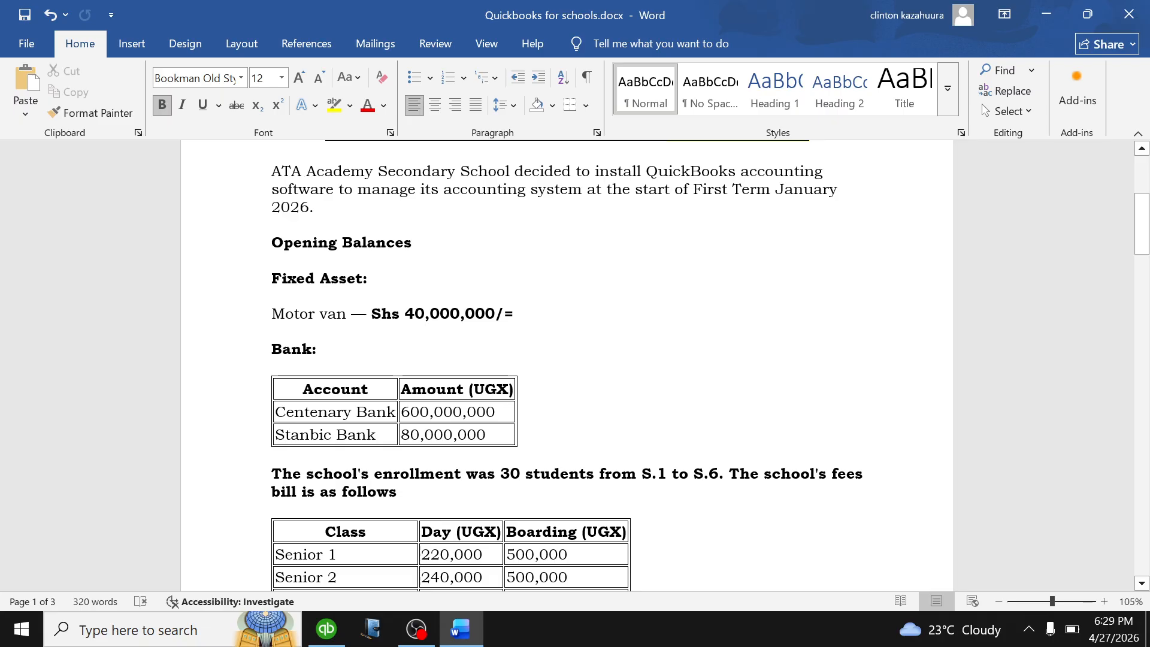
drag(515, 314, 272, 314)
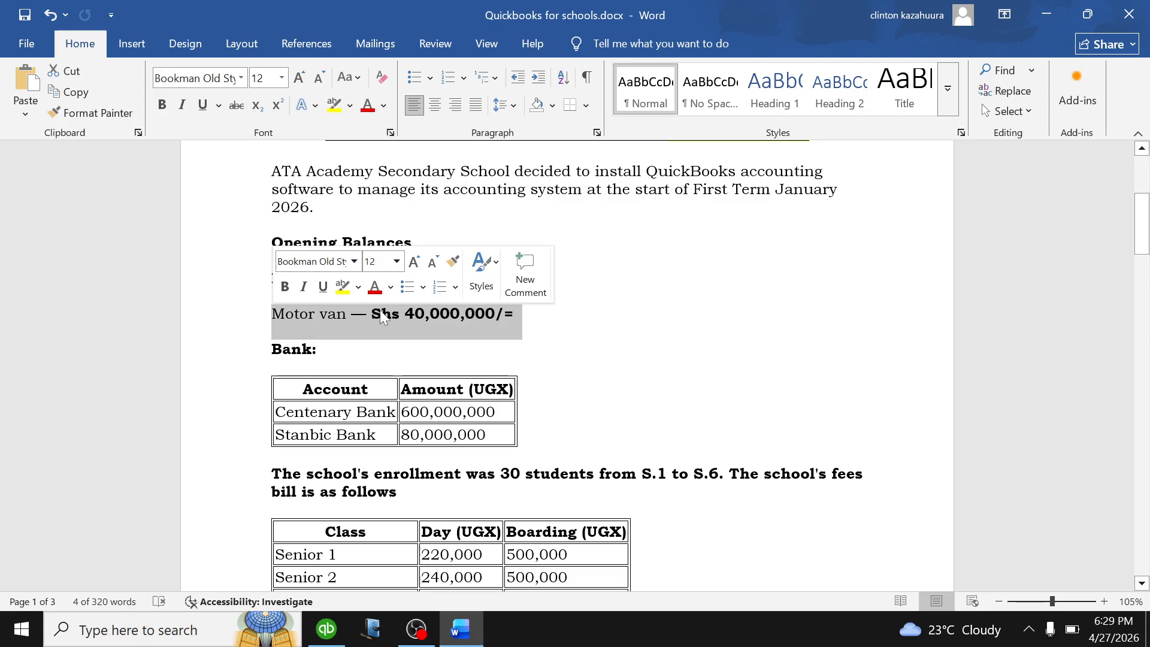
click(441, 328)
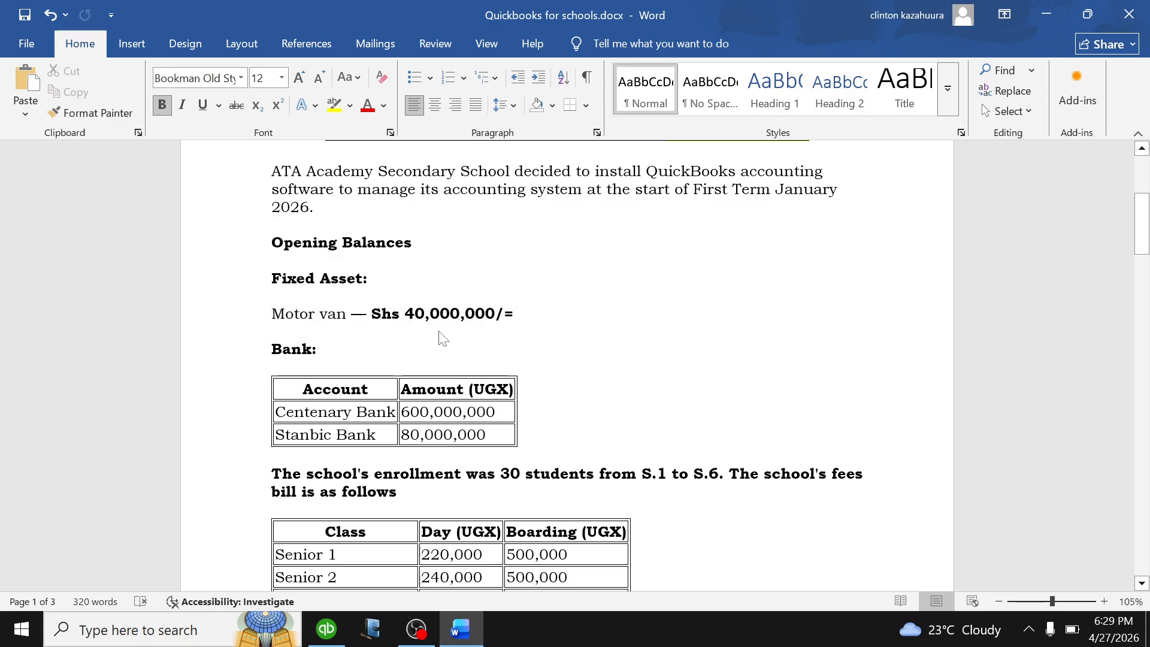
click(327, 629)
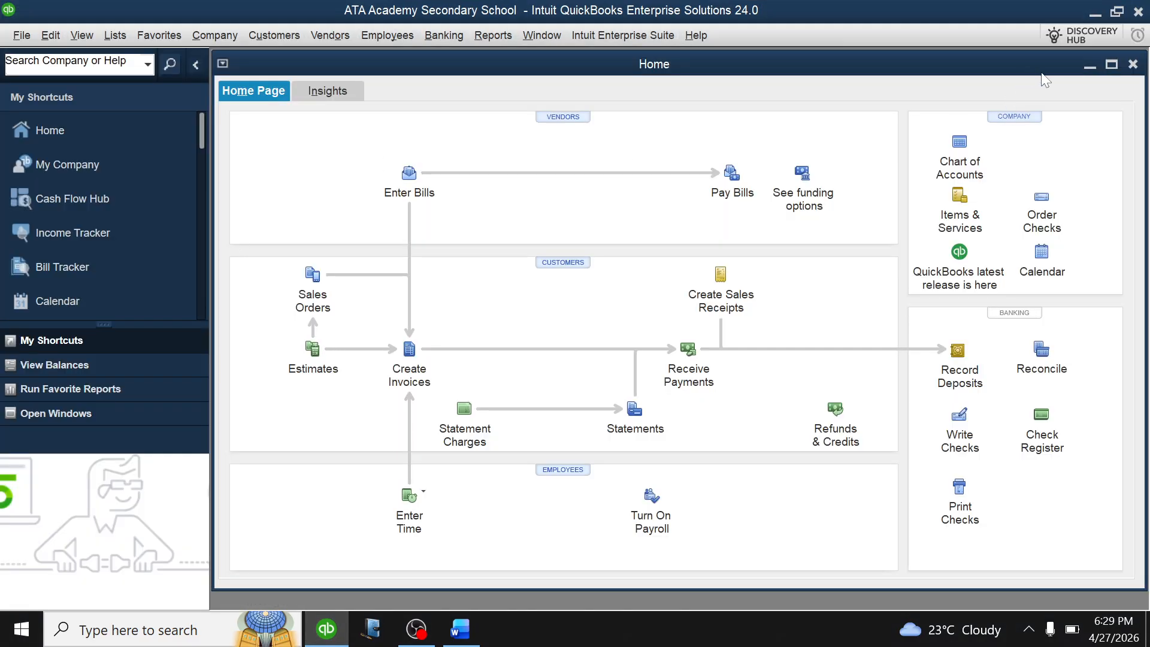
Open the Chart of Accounts full-size and begin a new account of type Fixed Asset.
click(960, 144)
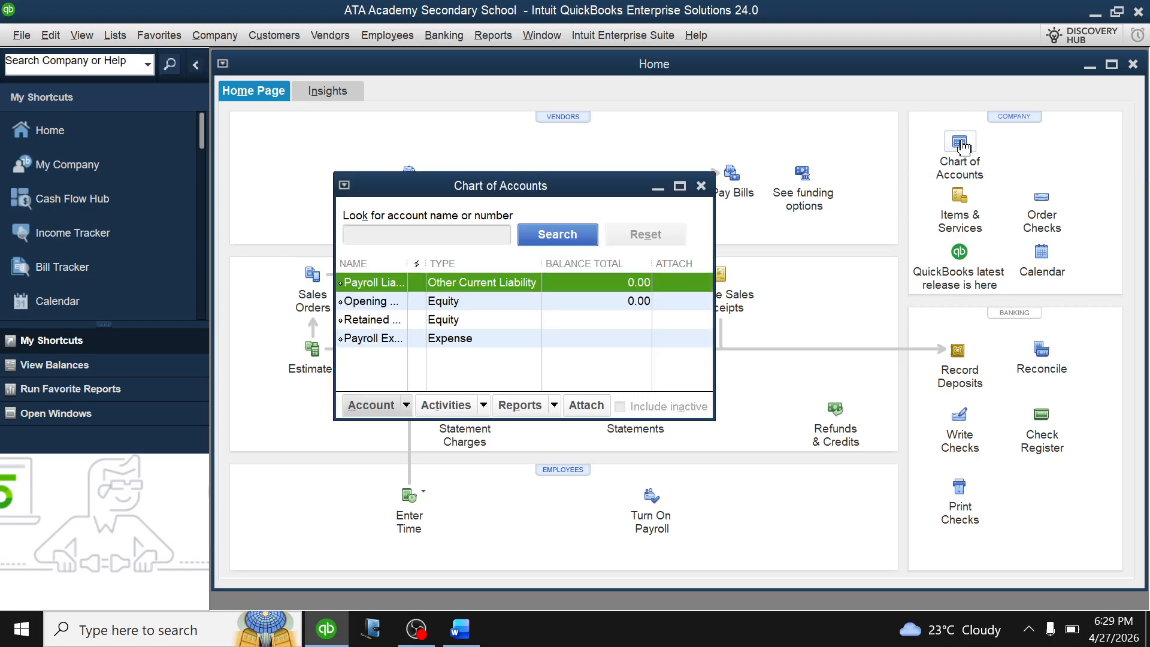
click(679, 185)
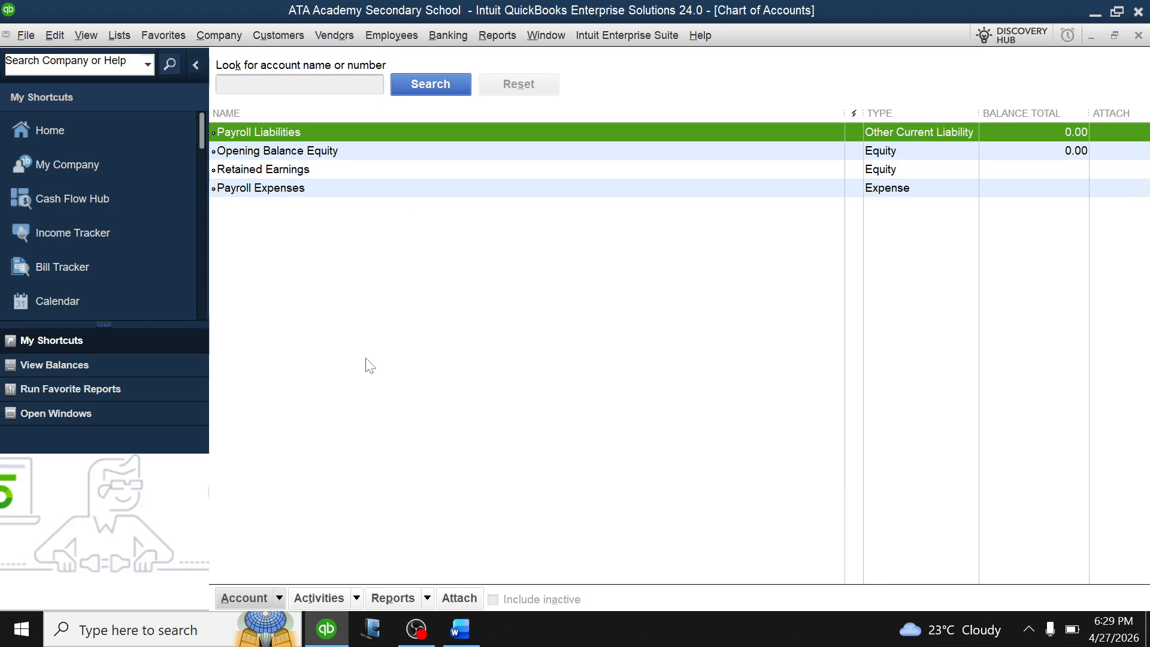
click(279, 598)
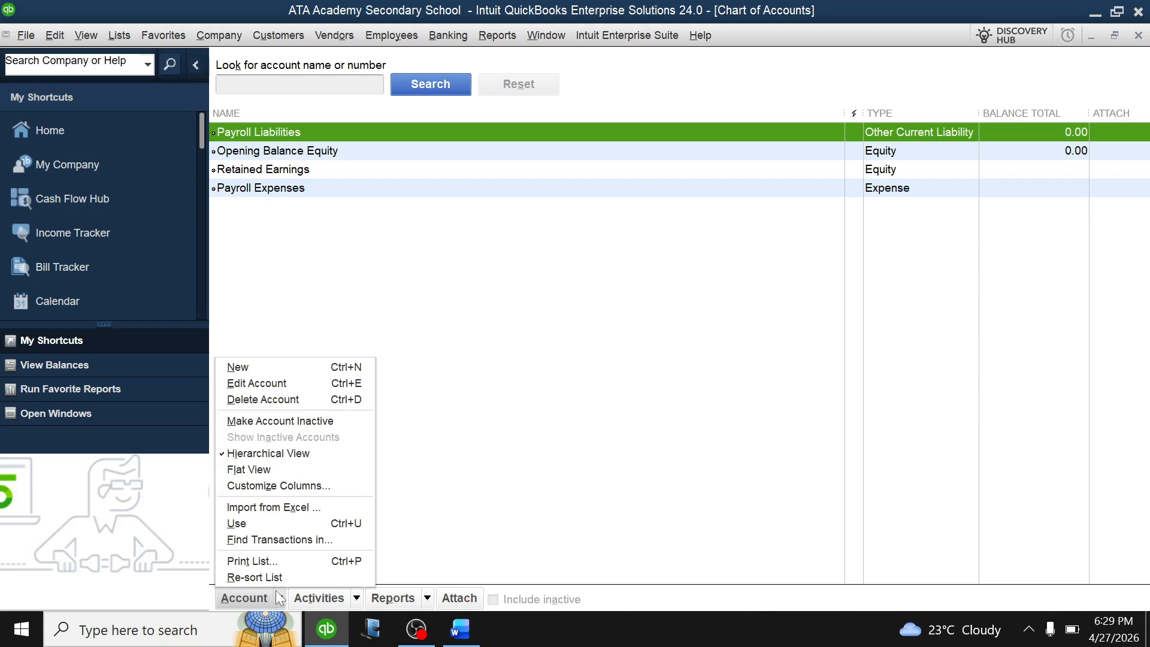
click(282, 365)
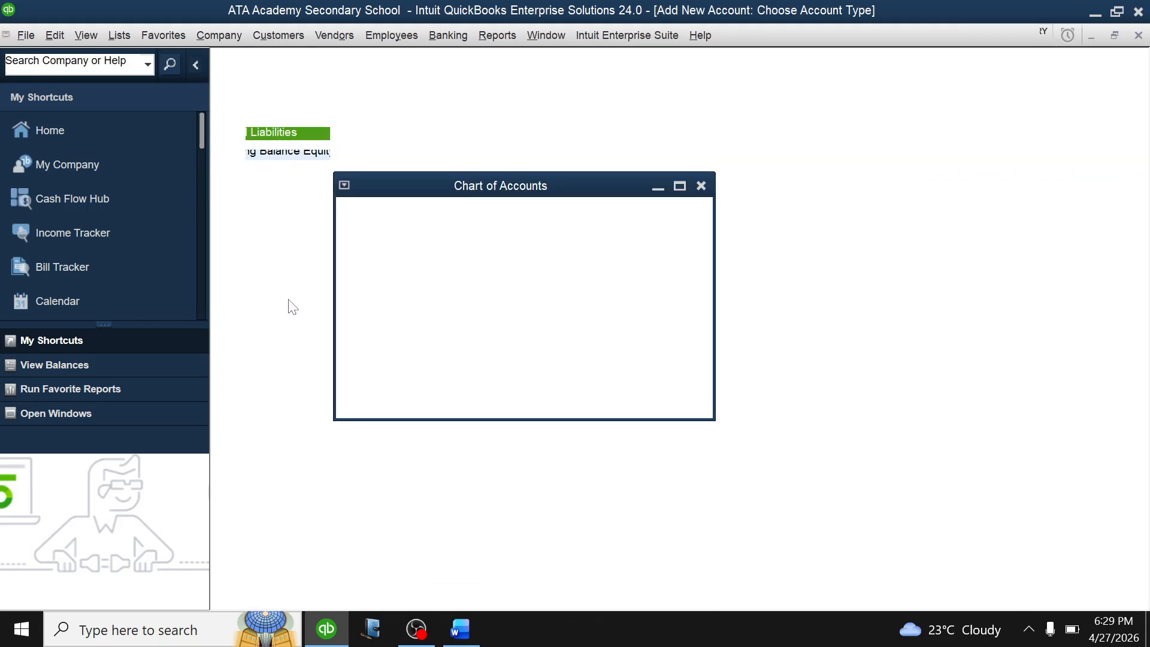
click(256, 216)
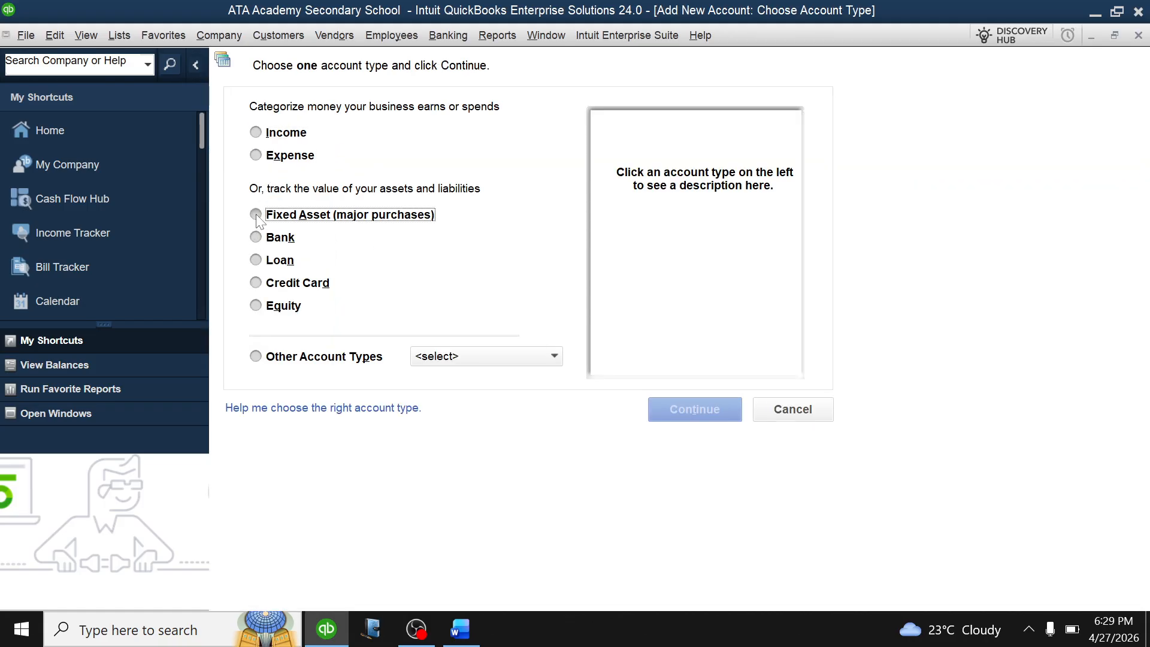
Name the new fixed asset account Motovan.
click(692, 410)
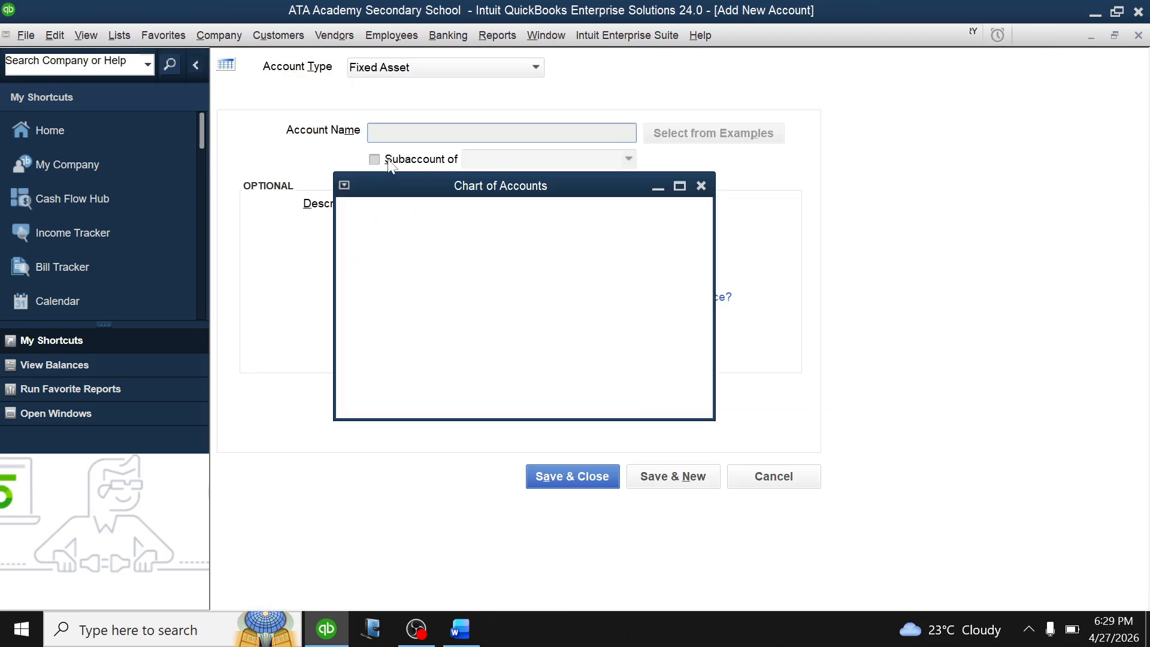
text(MO)
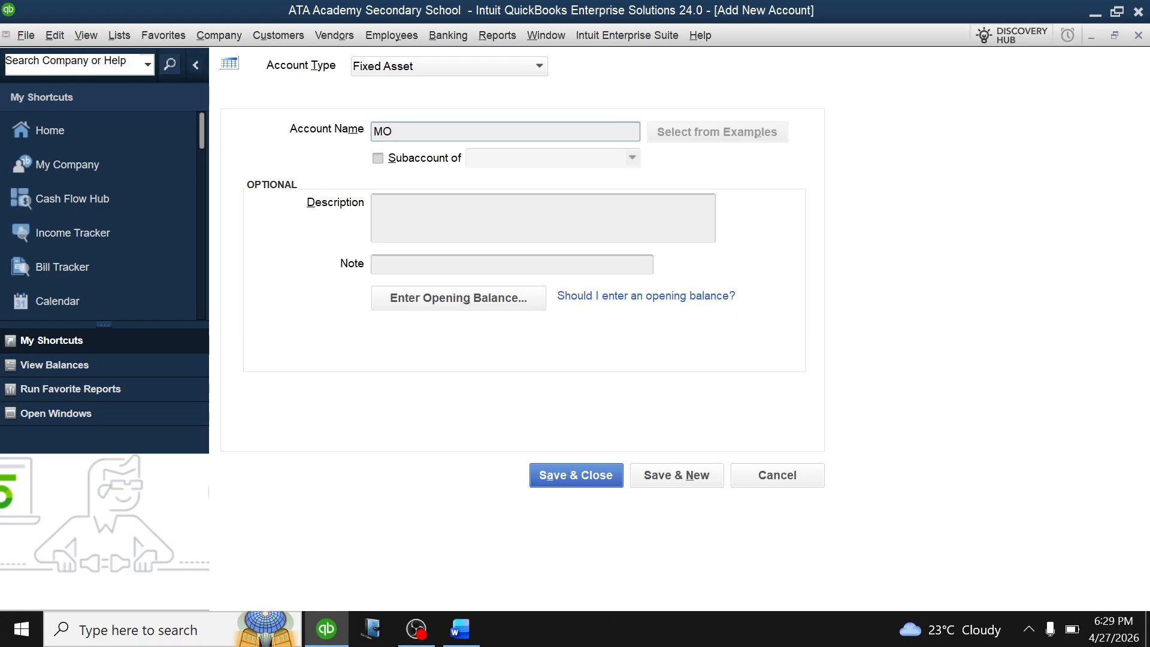
key(BackSpace)
text(otovan)
Give Motovan a 40,000,000 opening balance as of 01/01/2026 and save the account.
click(418, 301)
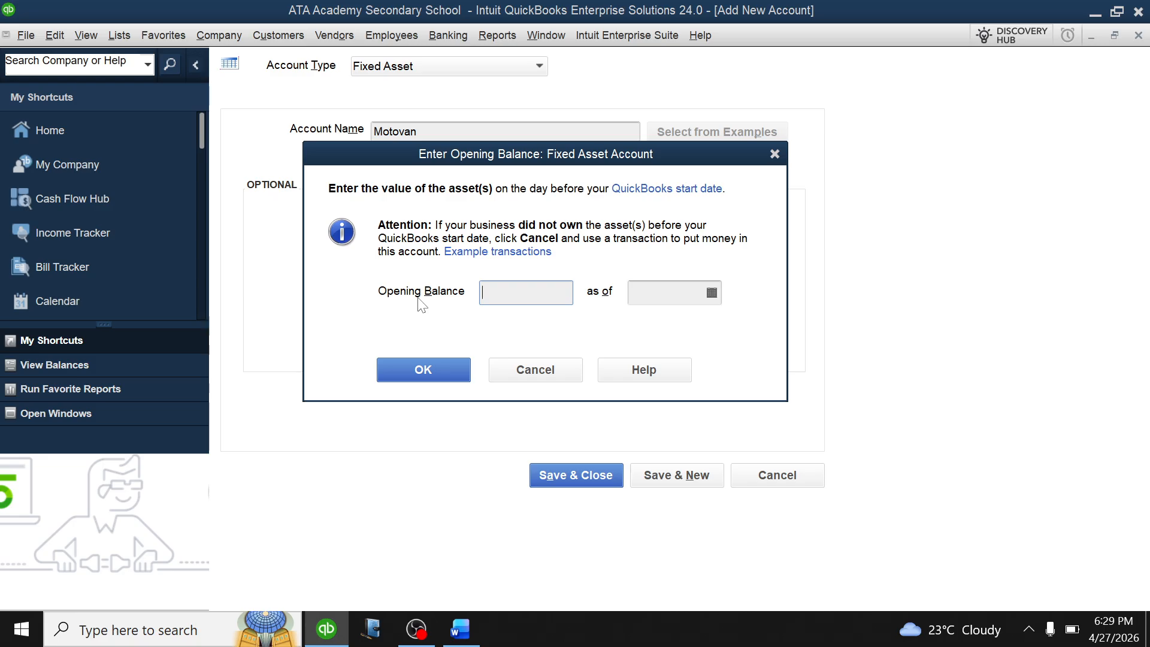
text(40000)
text(000)
click(712, 292)
click(647, 324)
click(647, 324)
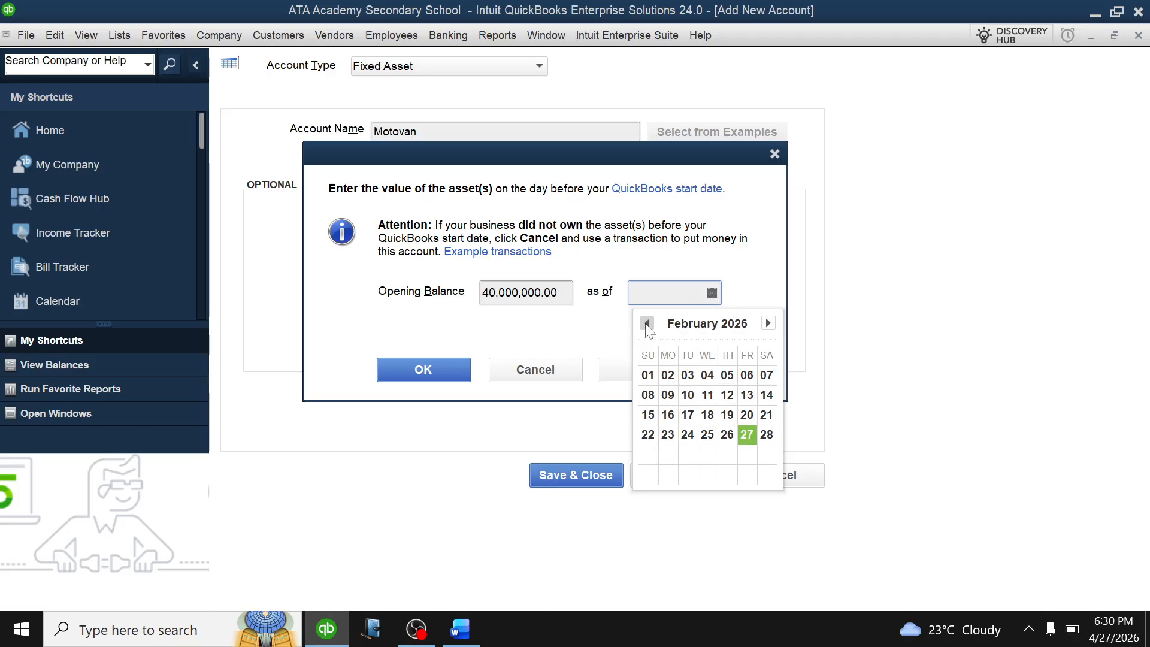
click(647, 323)
click(726, 375)
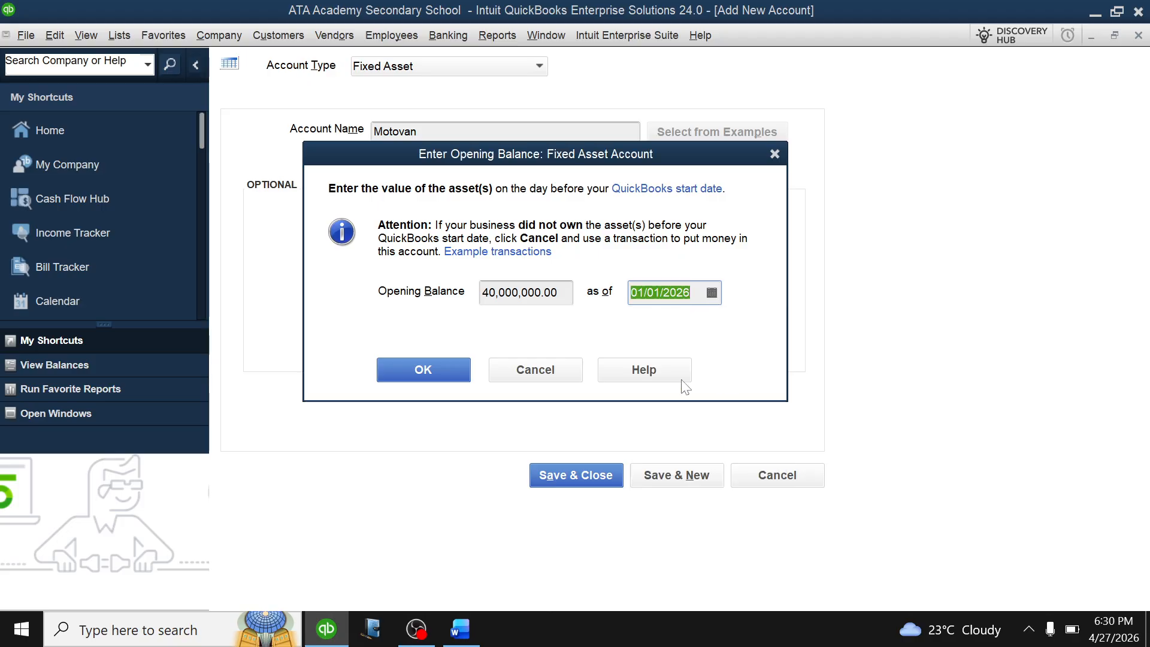
click(437, 375)
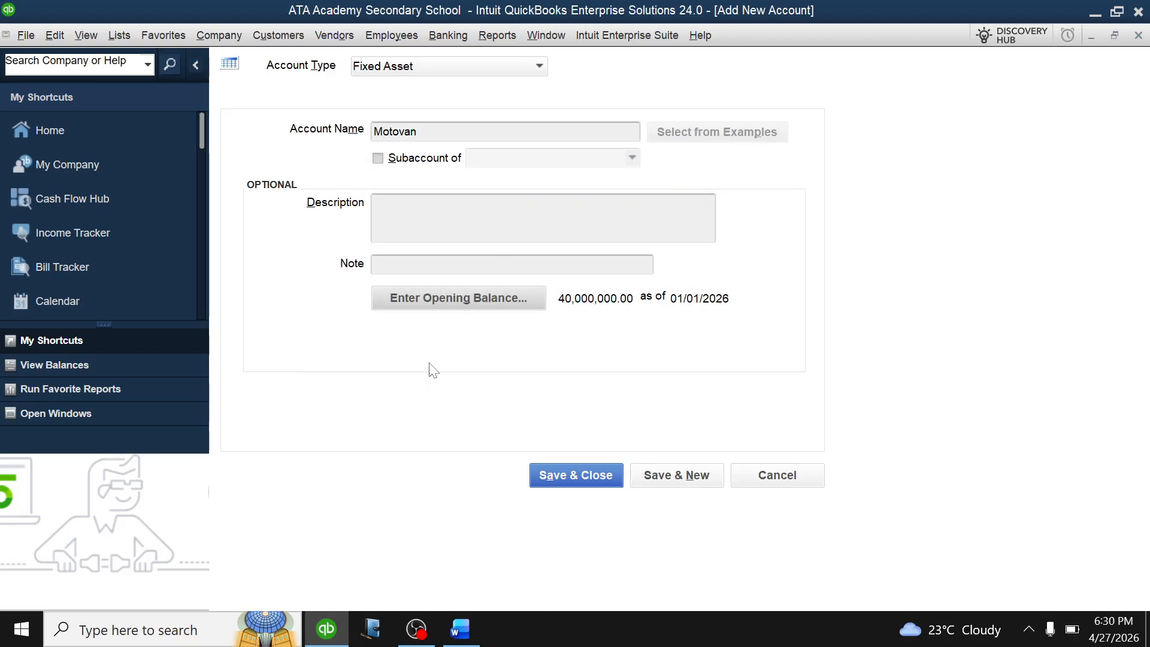
click(578, 475)
click(545, 317)
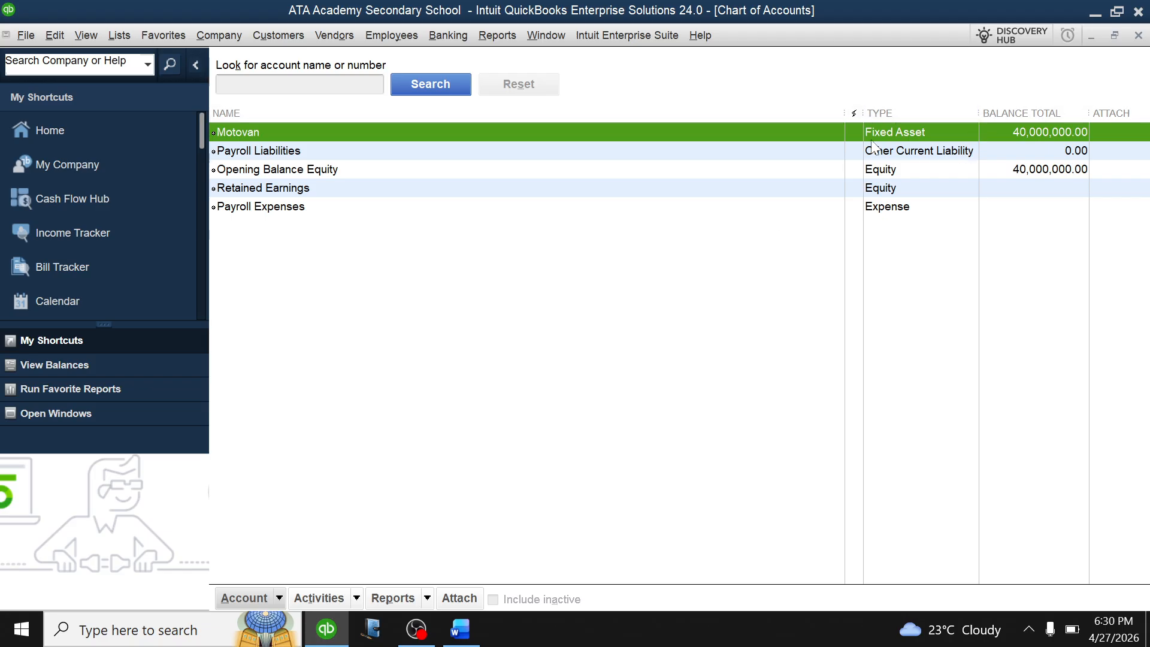
Check the Opening Balance Equity balance, then close the Chart of Accounts.
click(1001, 172)
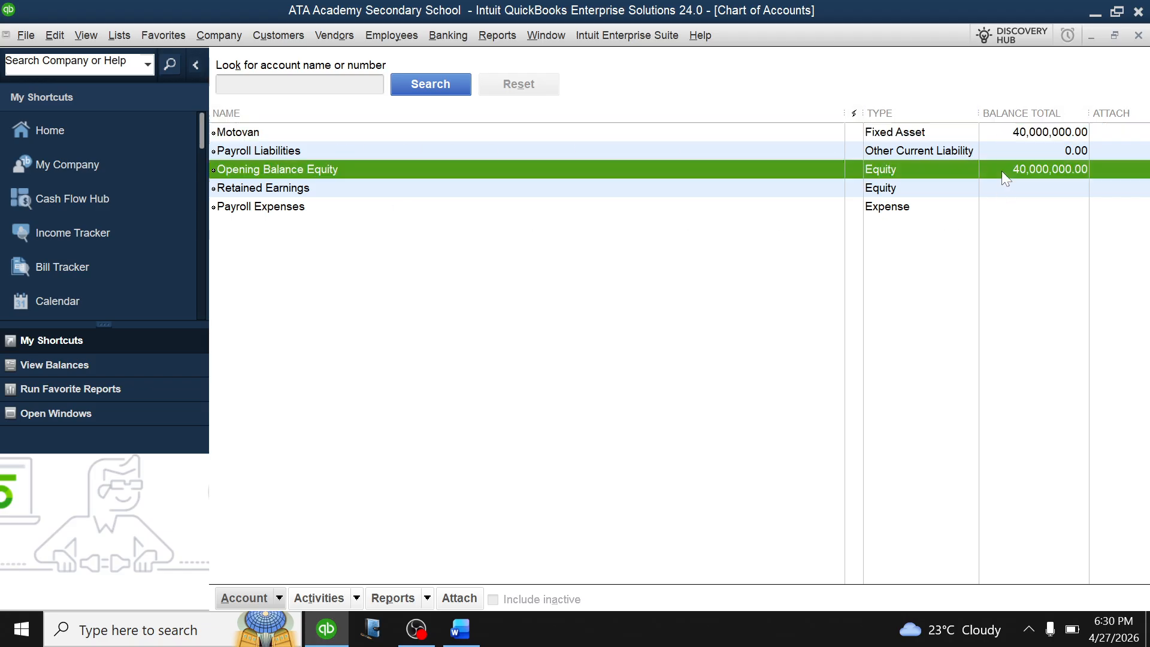
click(509, 134)
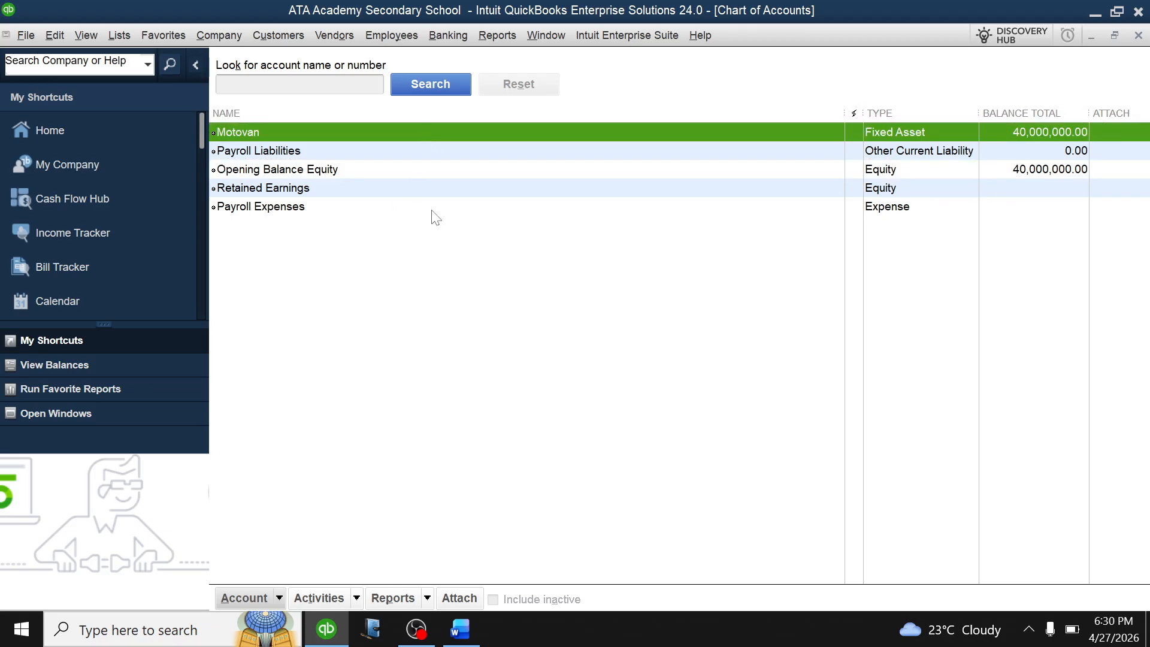
key(Escape)
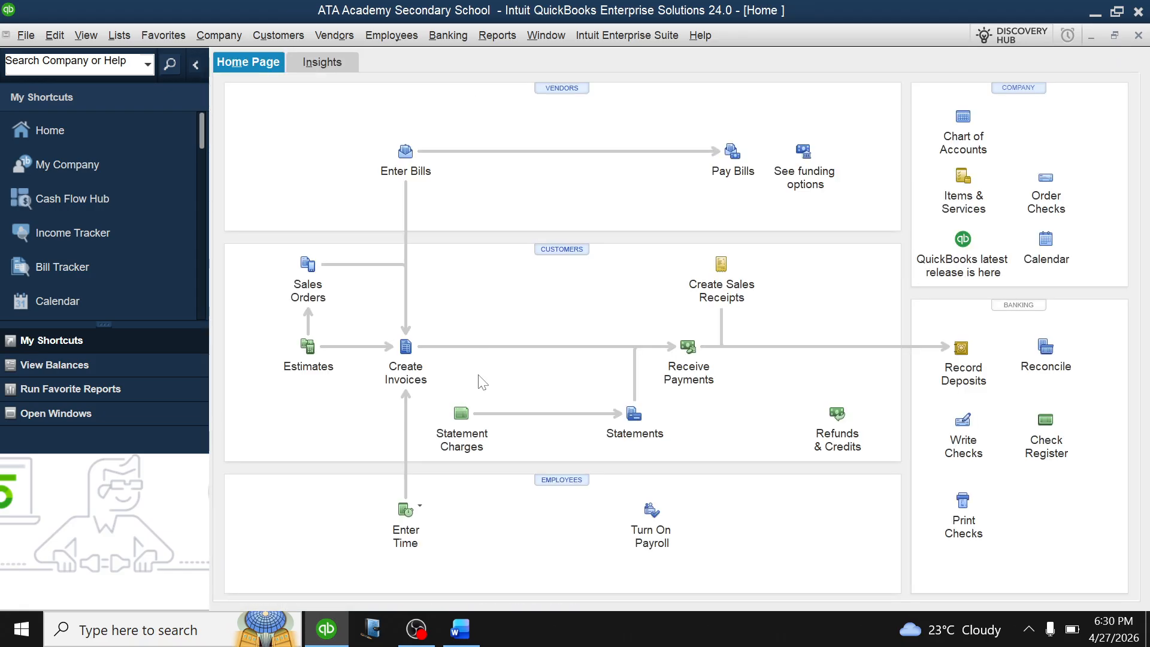
click(461, 628)
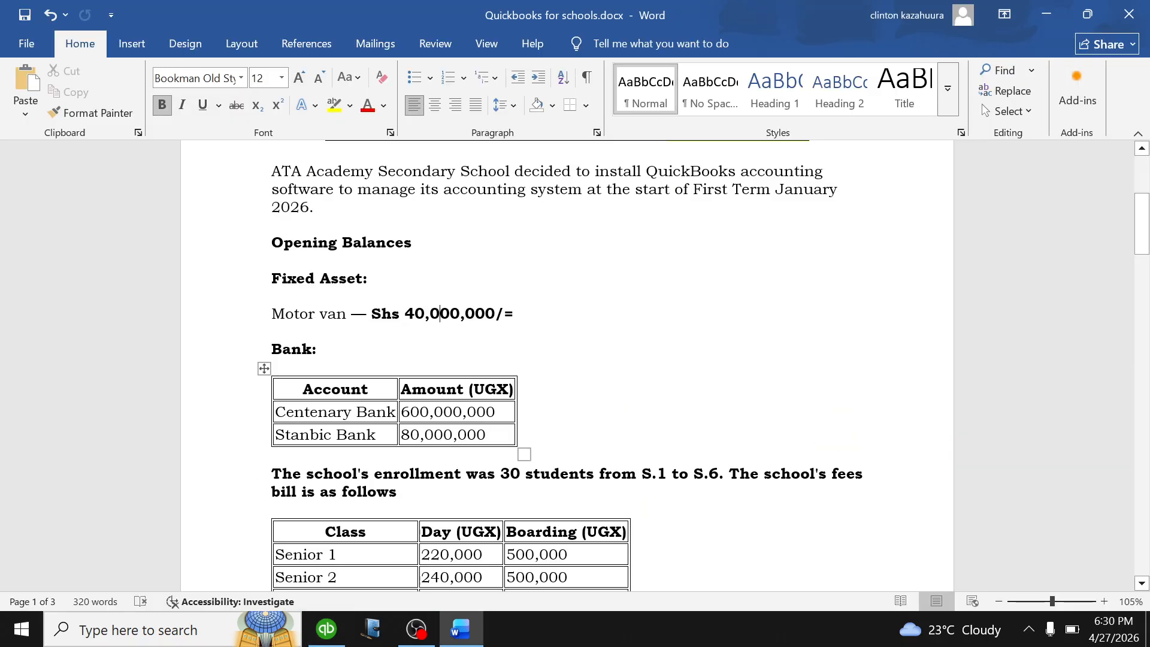
scroll(566, 366, down, 1)
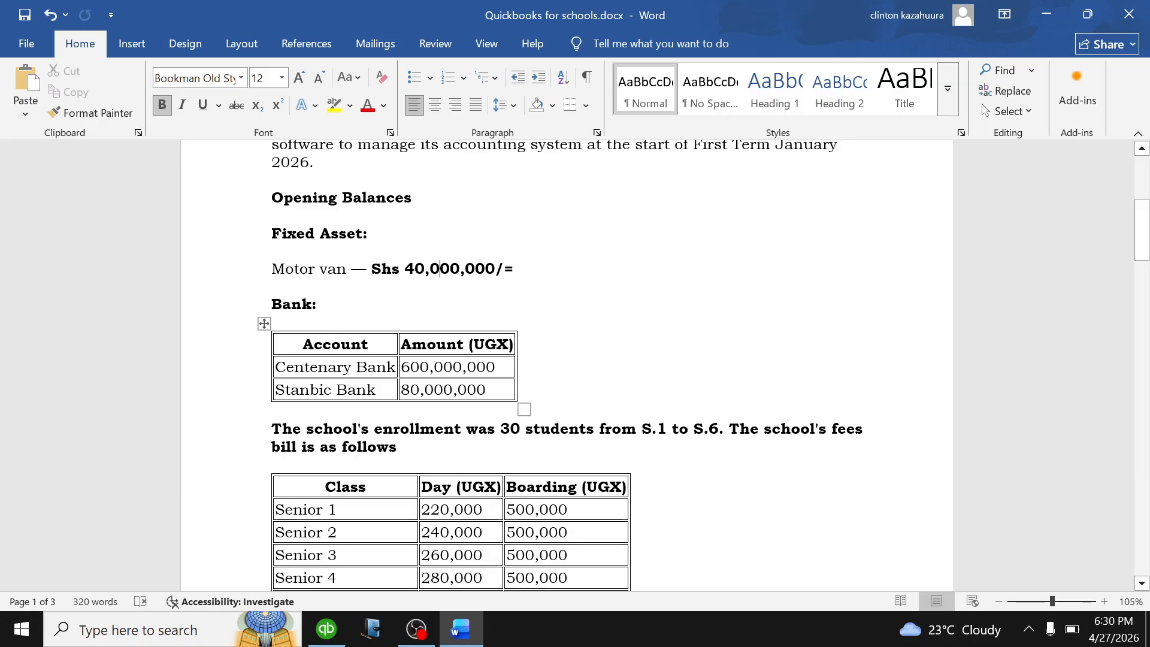
click(328, 630)
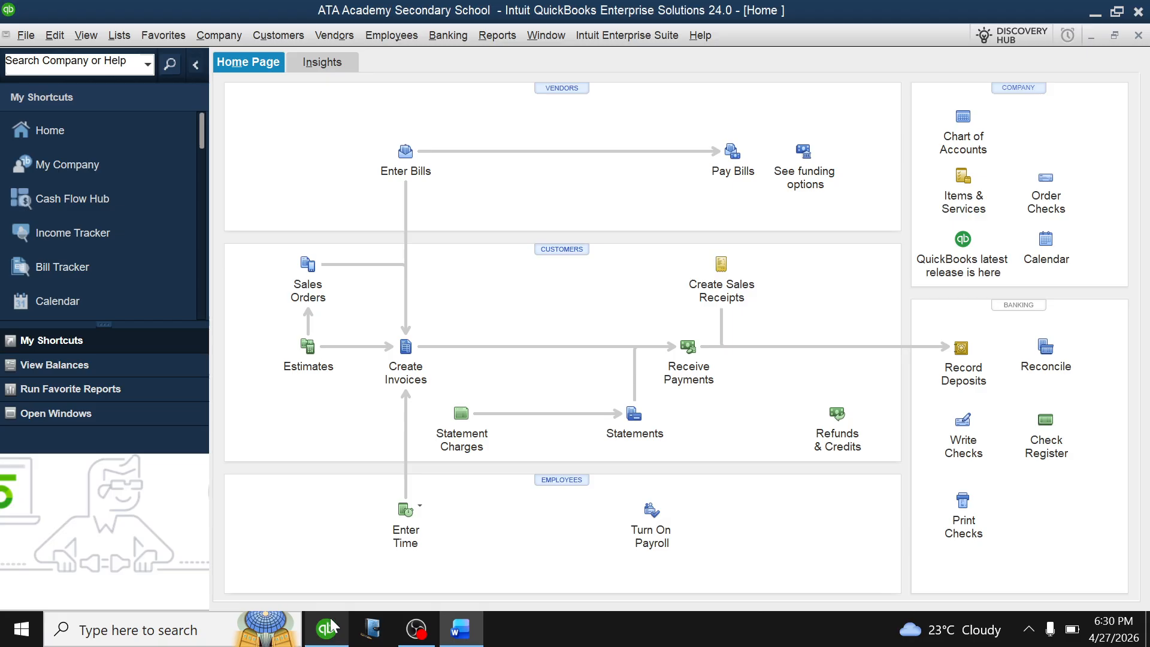
From the Chart of Accounts, start a new account of type Bank and reach its details form.
click(959, 123)
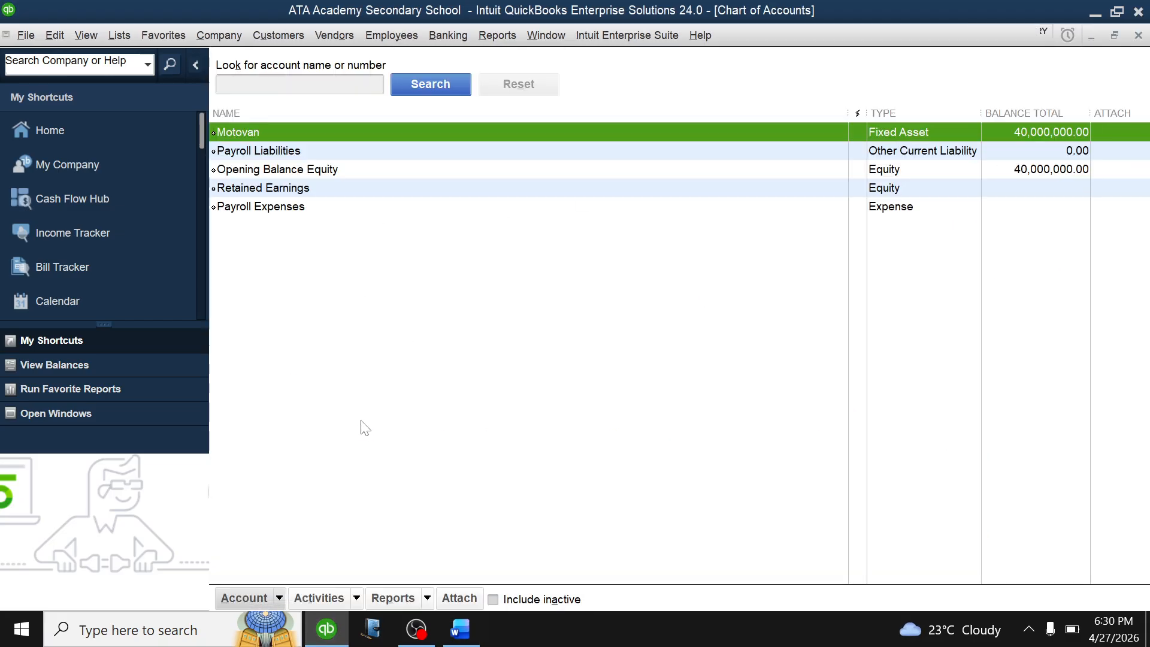
click(281, 601)
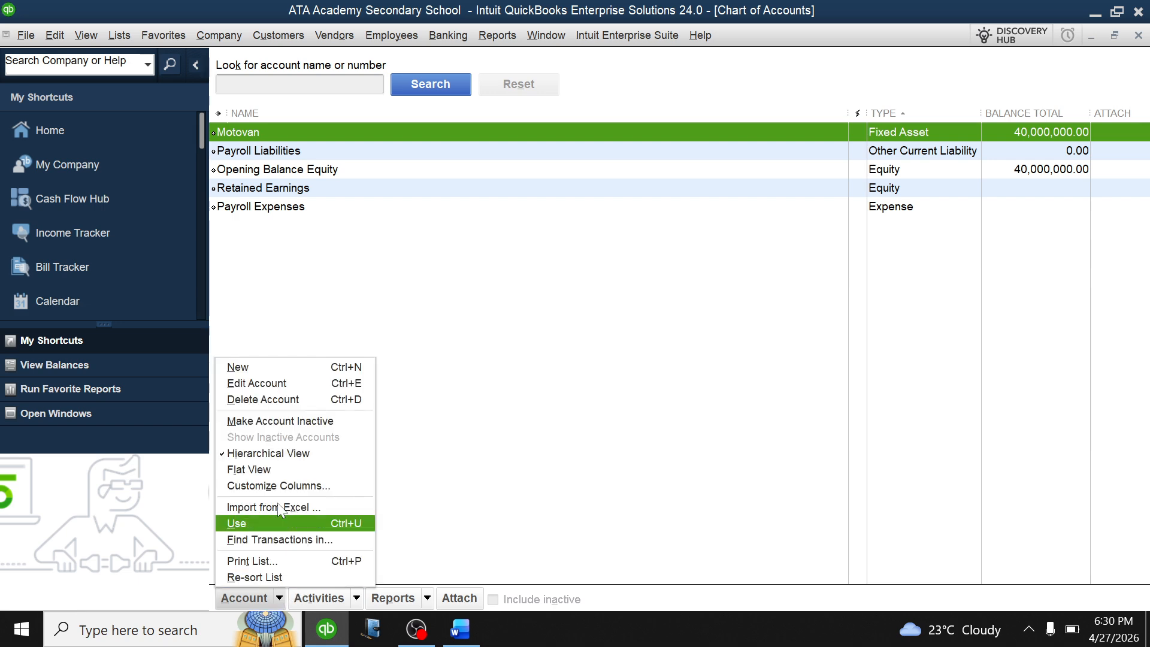
click(273, 370)
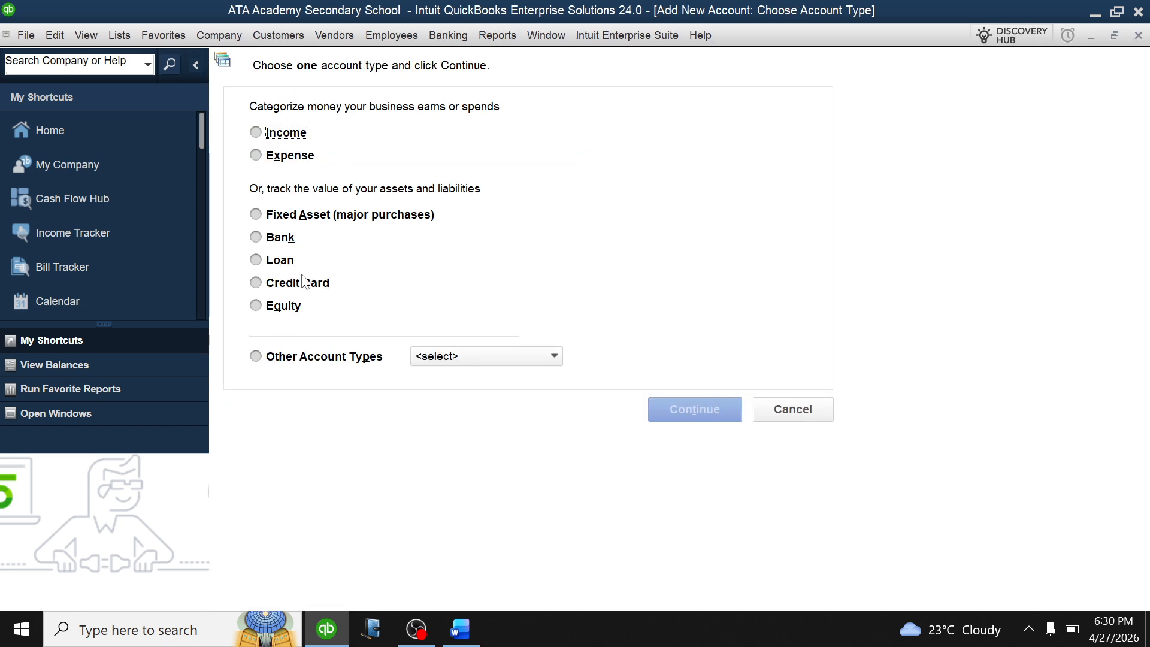
click(256, 237)
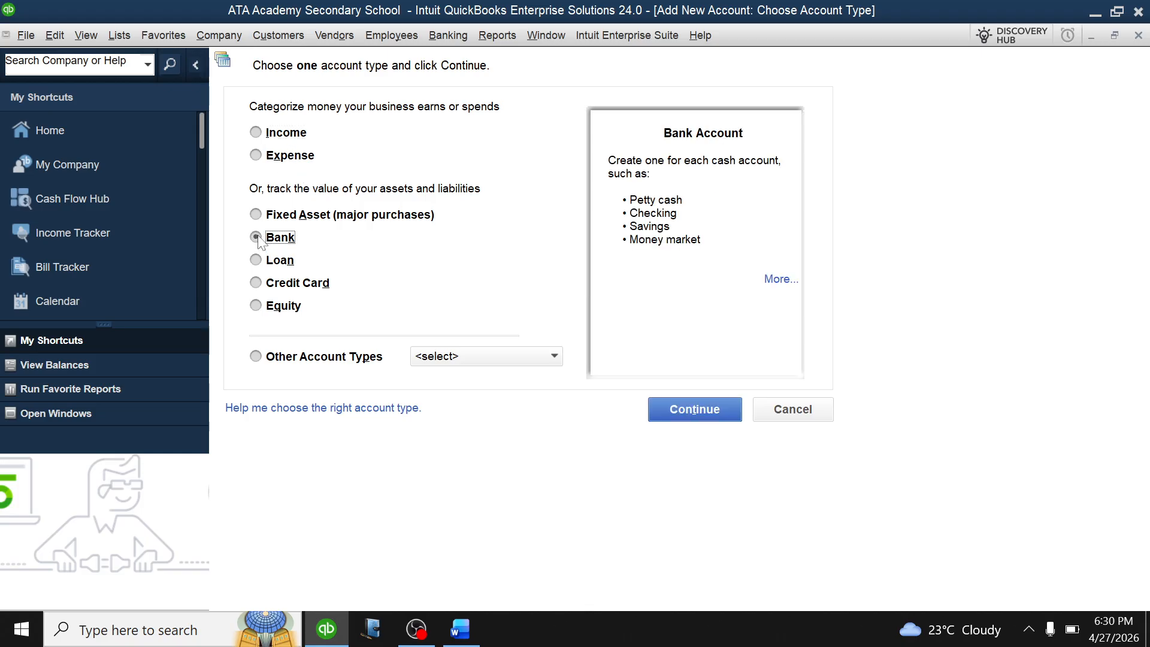
click(686, 407)
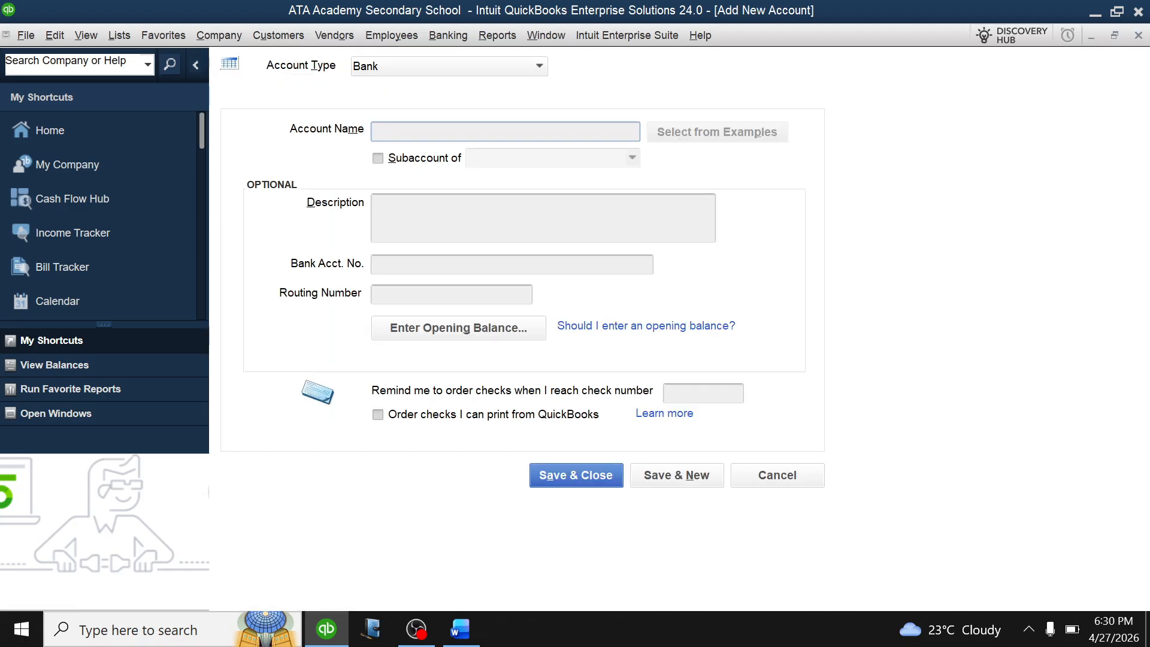
Save a 'Centenary bank' account opening at 600,000,000 on 01/01/2026, then start another account.
text(Centenary bank)
click(430, 332)
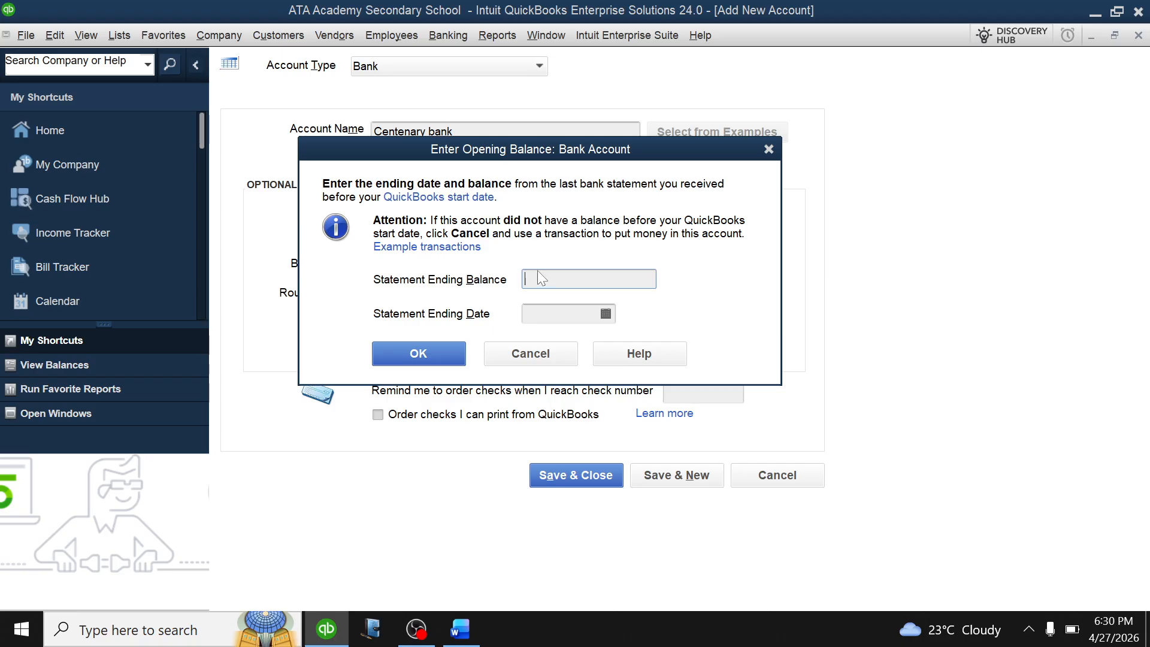
text(600,0000000.00)
click(606, 313)
click(541, 342)
click(541, 341)
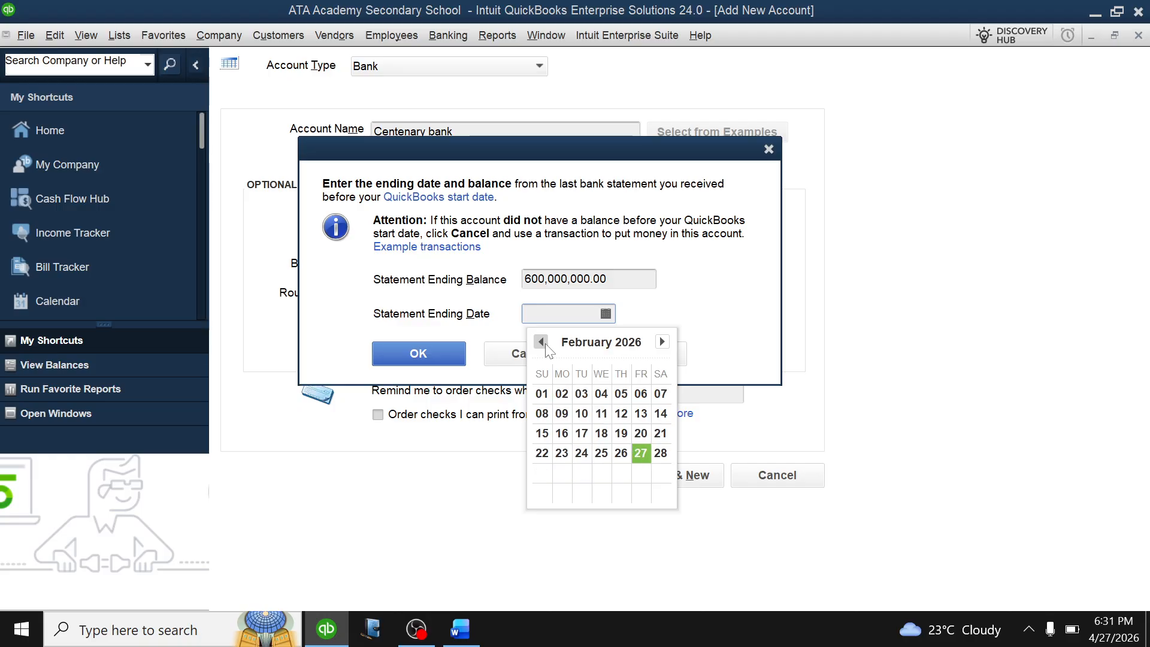
click(541, 342)
click(621, 391)
click(418, 355)
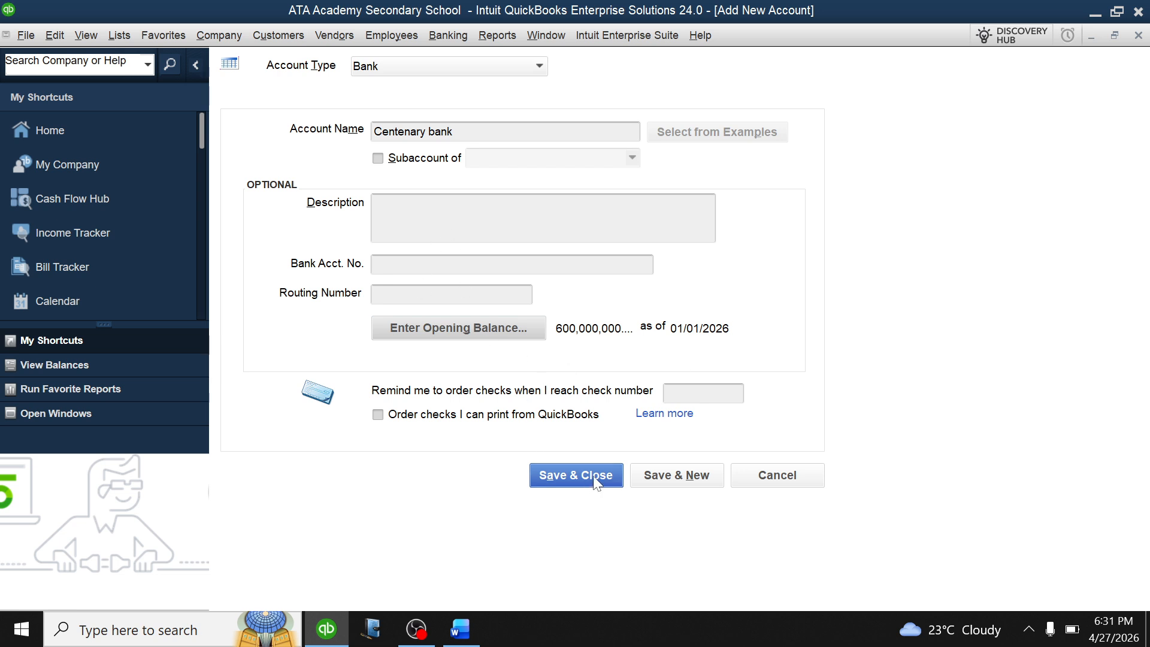
click(658, 476)
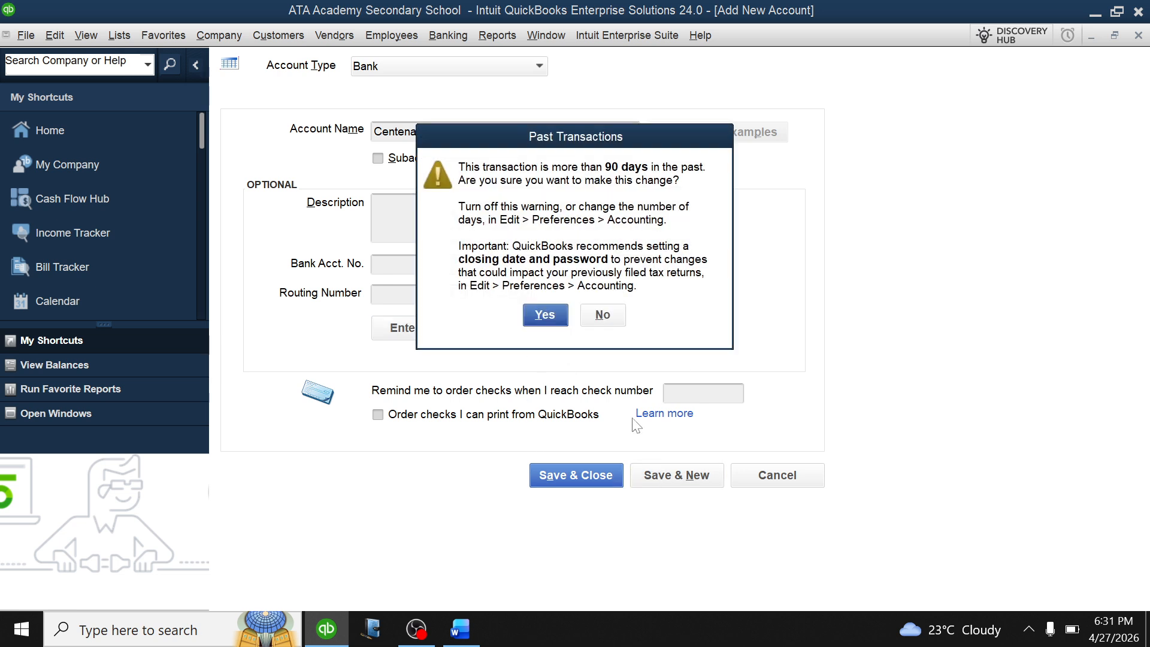
click(546, 316)
Check the Word document, then name the new bank account STANBIC BANK.
click(460, 629)
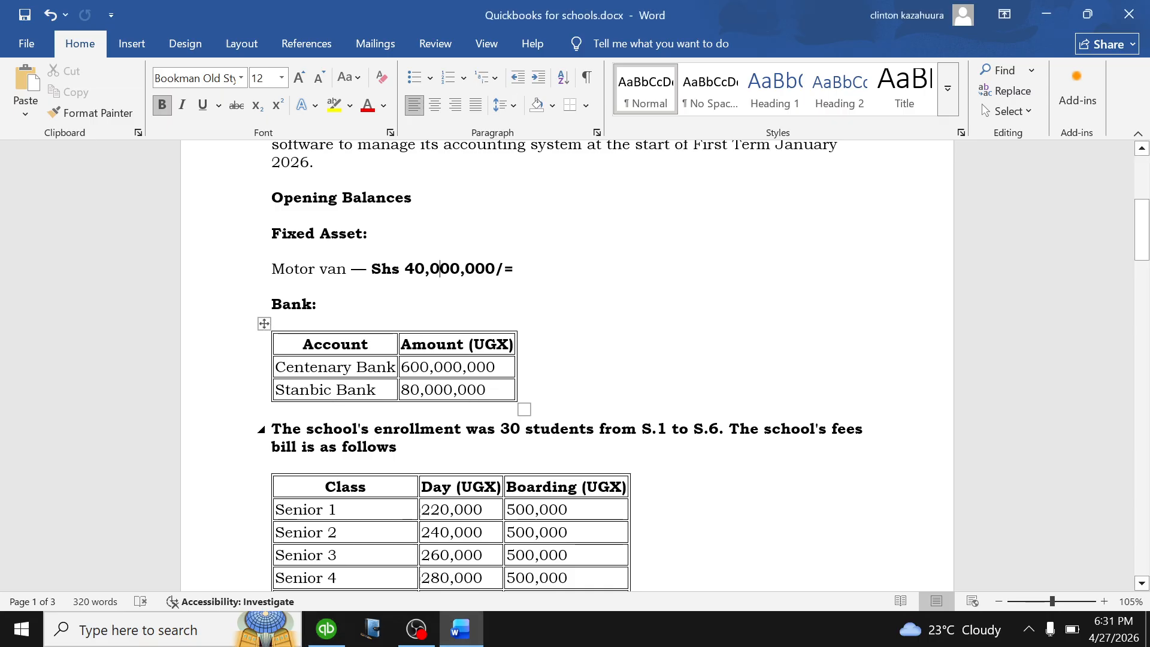
click(326, 630)
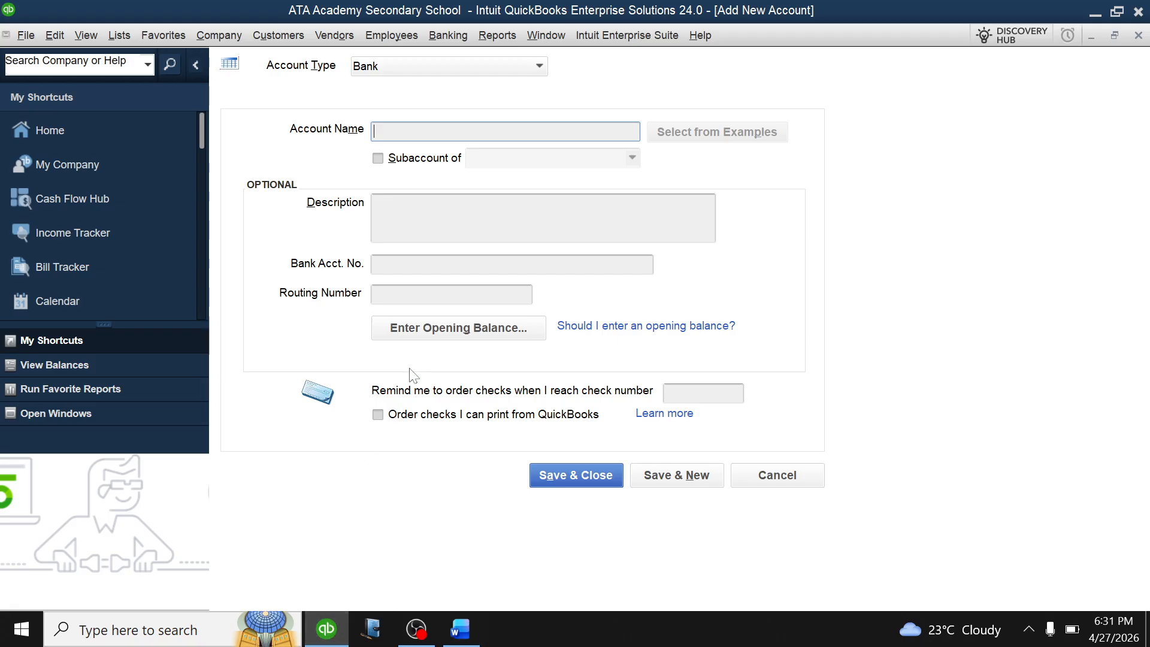
text(STANBIC BANK)
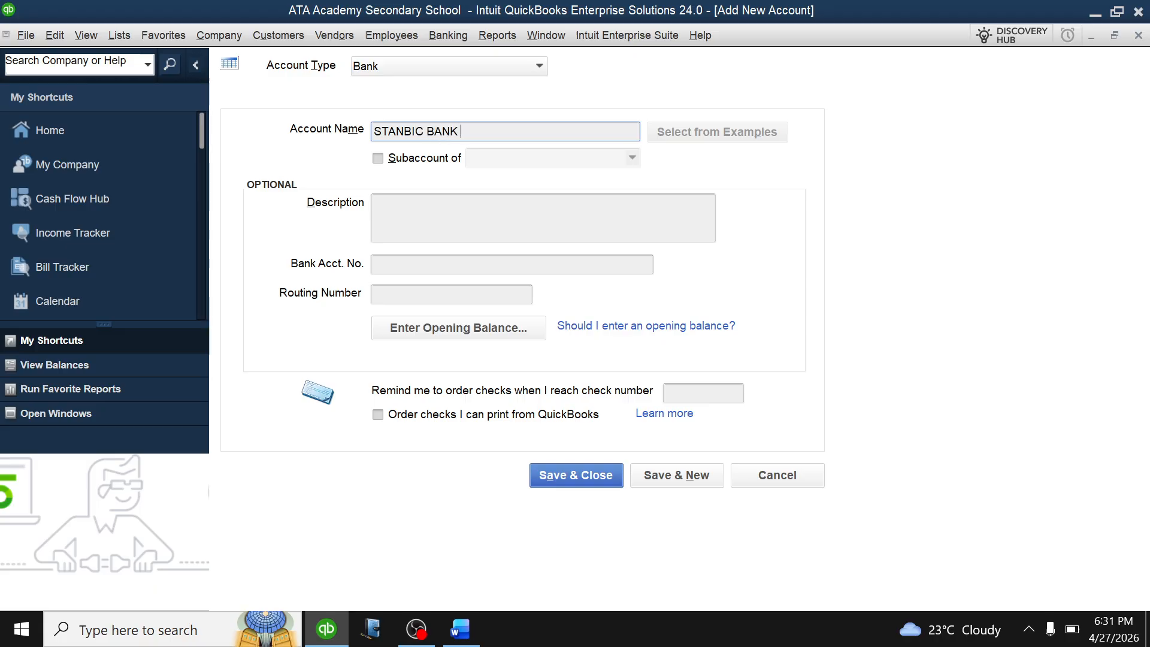
Give STANBIC BANK an 80,000,000 opening balance dated 01/01/2026 and save and close it.
click(481, 334)
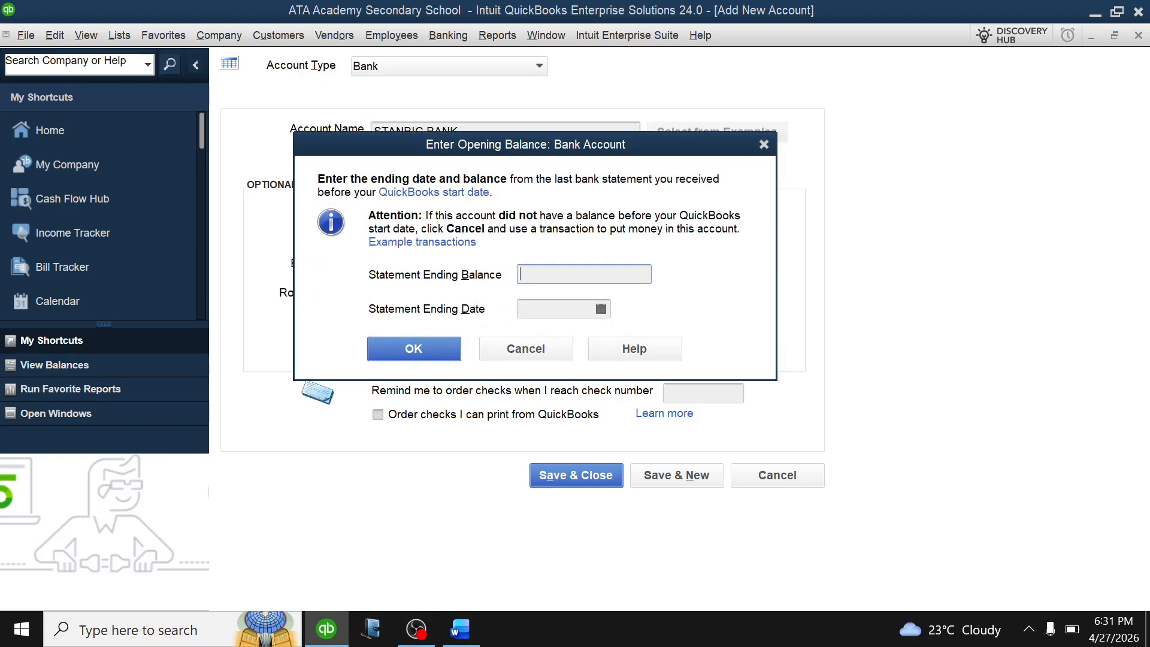
text(80)
text(000000)
click(601, 309)
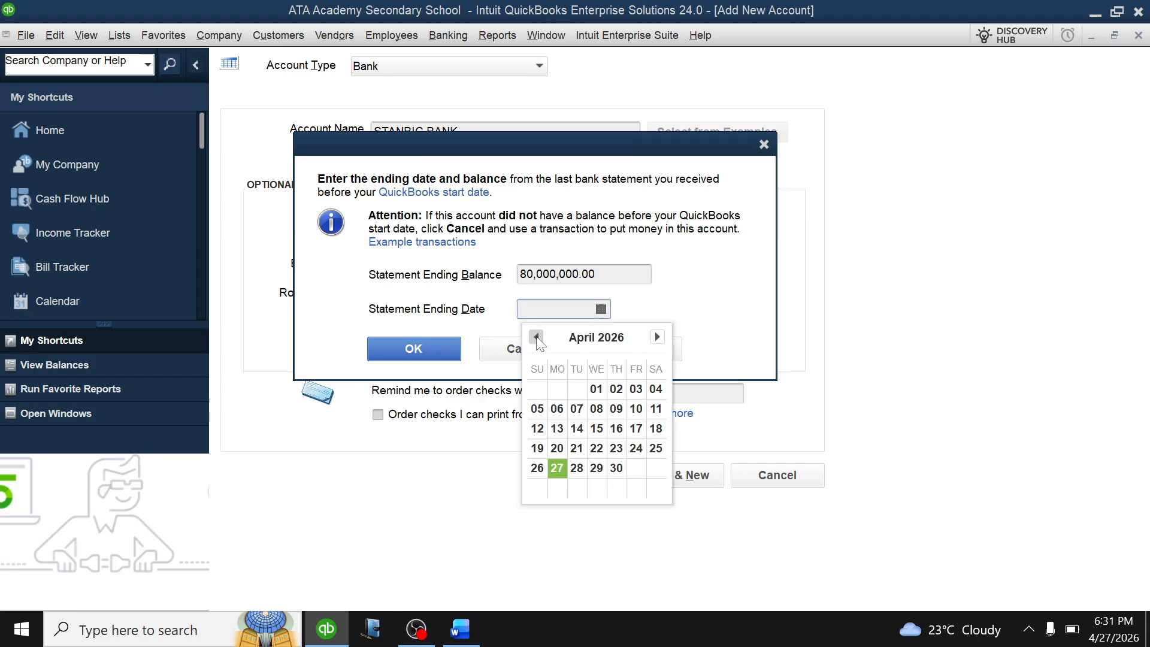
click(536, 337)
click(536, 338)
click(536, 337)
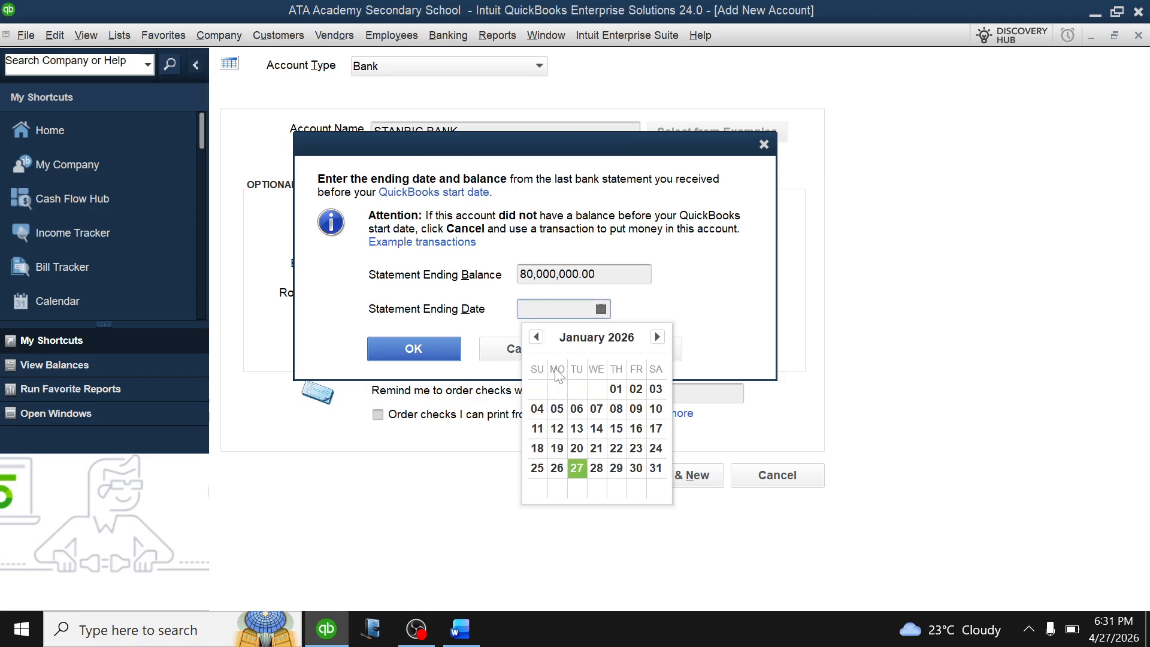
click(614, 388)
click(423, 350)
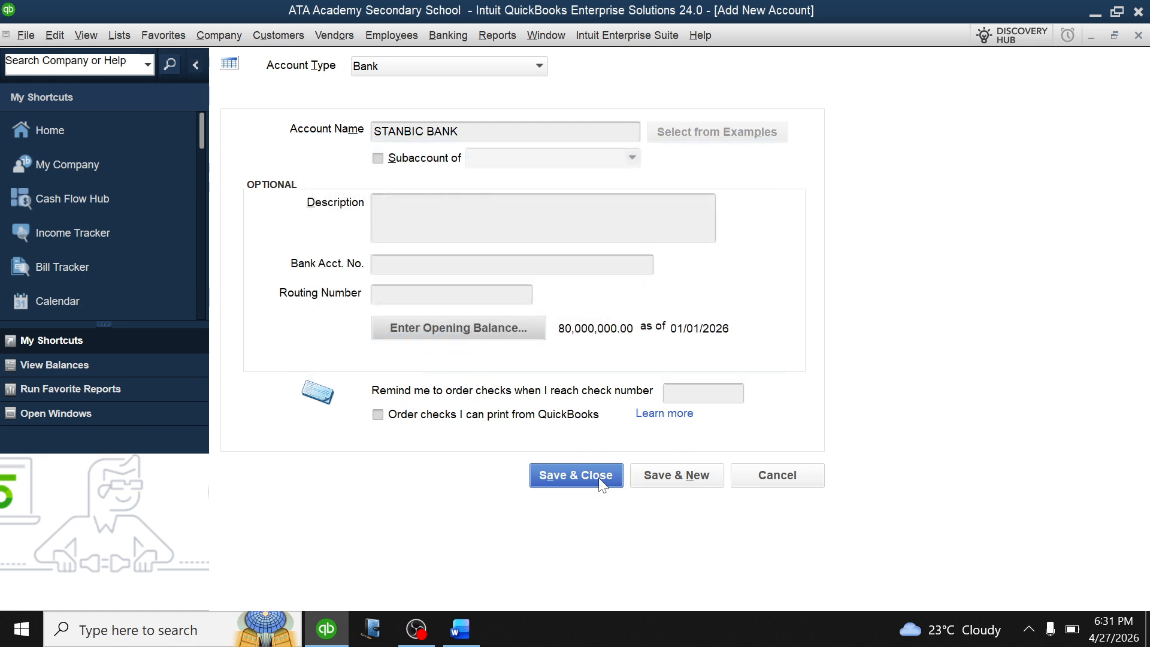
click(566, 479)
click(545, 312)
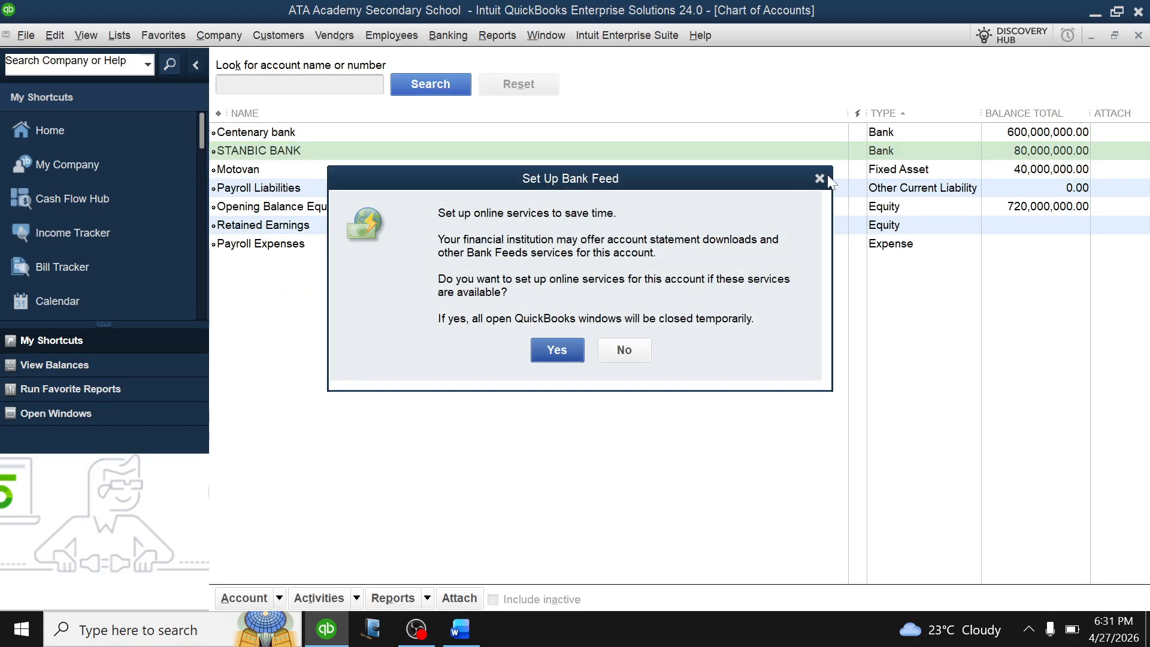
Decline bank feed setup for STANBIC BANK and dismiss the follow-up dialog.
click(820, 178)
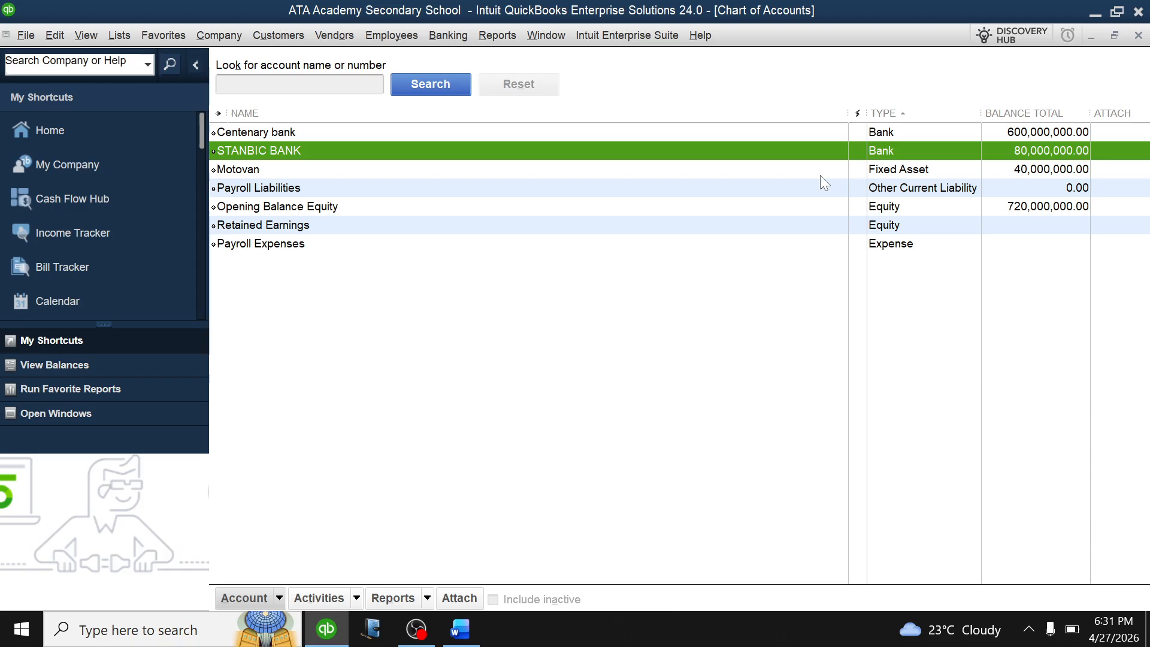
click(1031, 634)
click(837, 471)
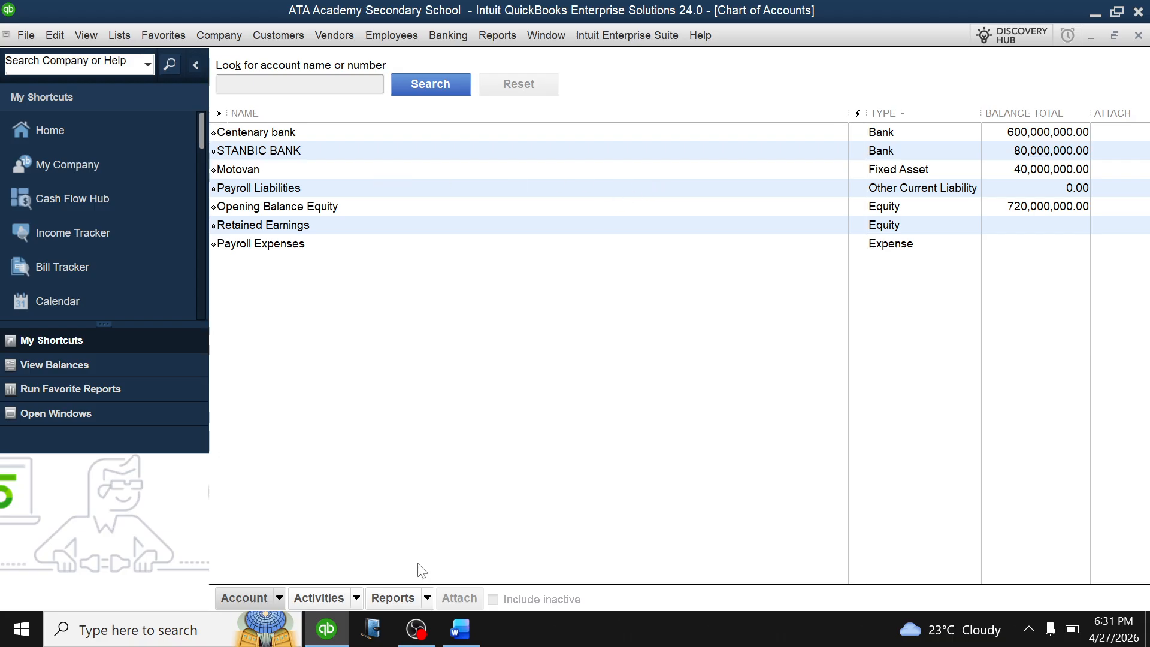
Scroll the Word document down to the fees bill table and sample enrollment list.
click(461, 630)
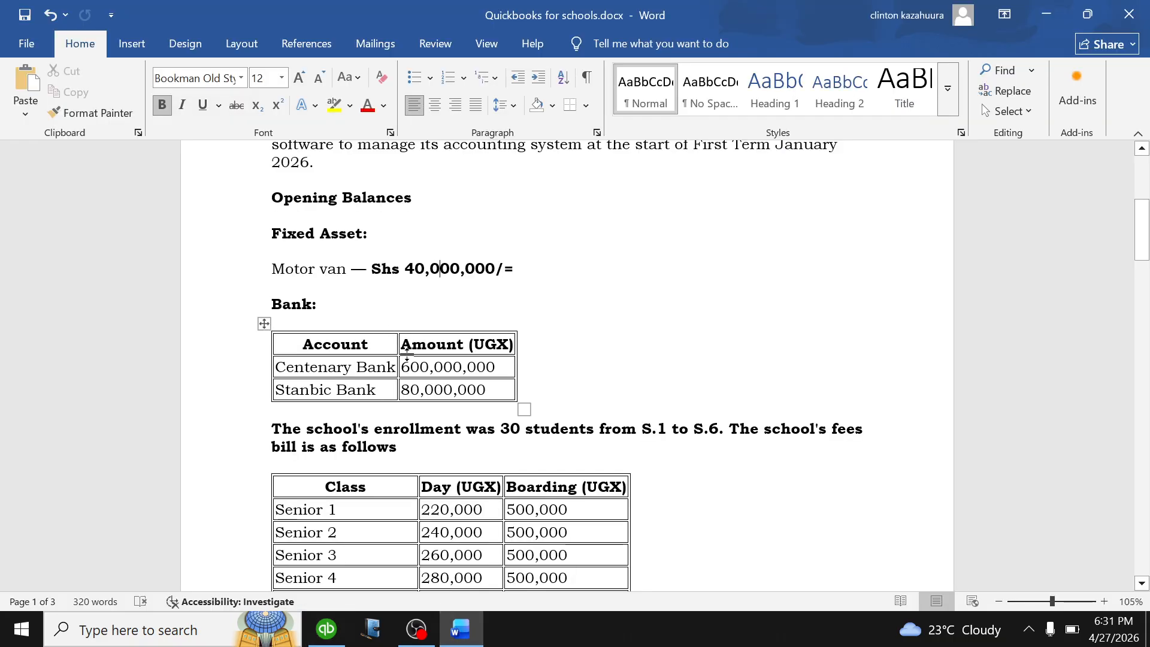
scroll(458, 282, down, 1)
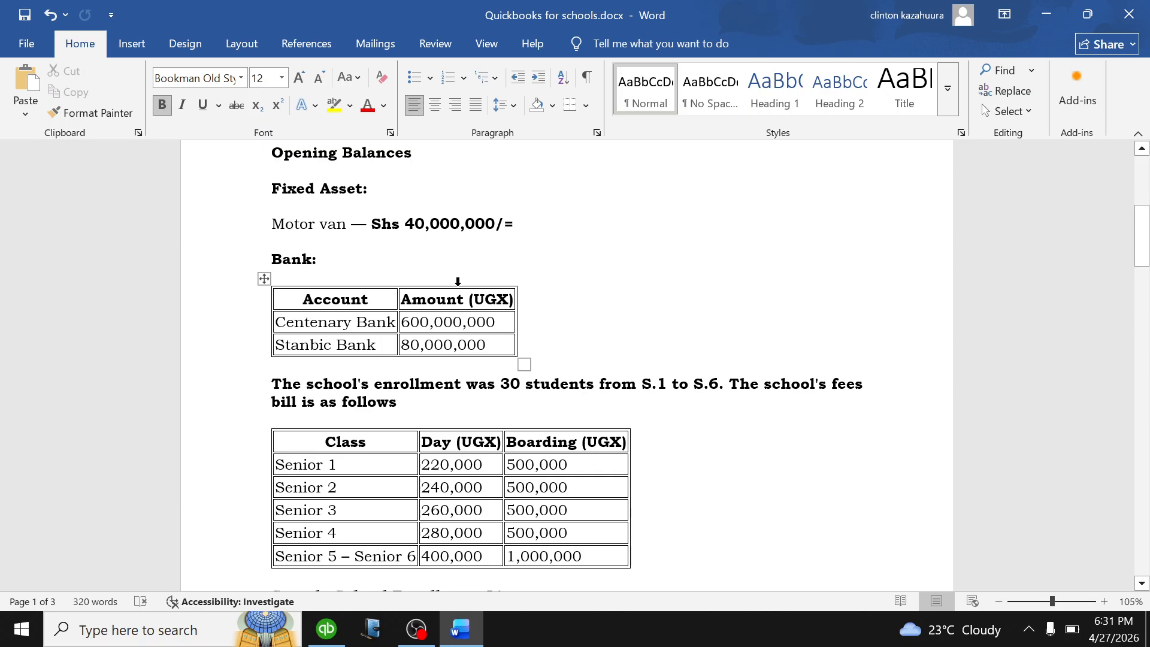
scroll(458, 282, down, 2)
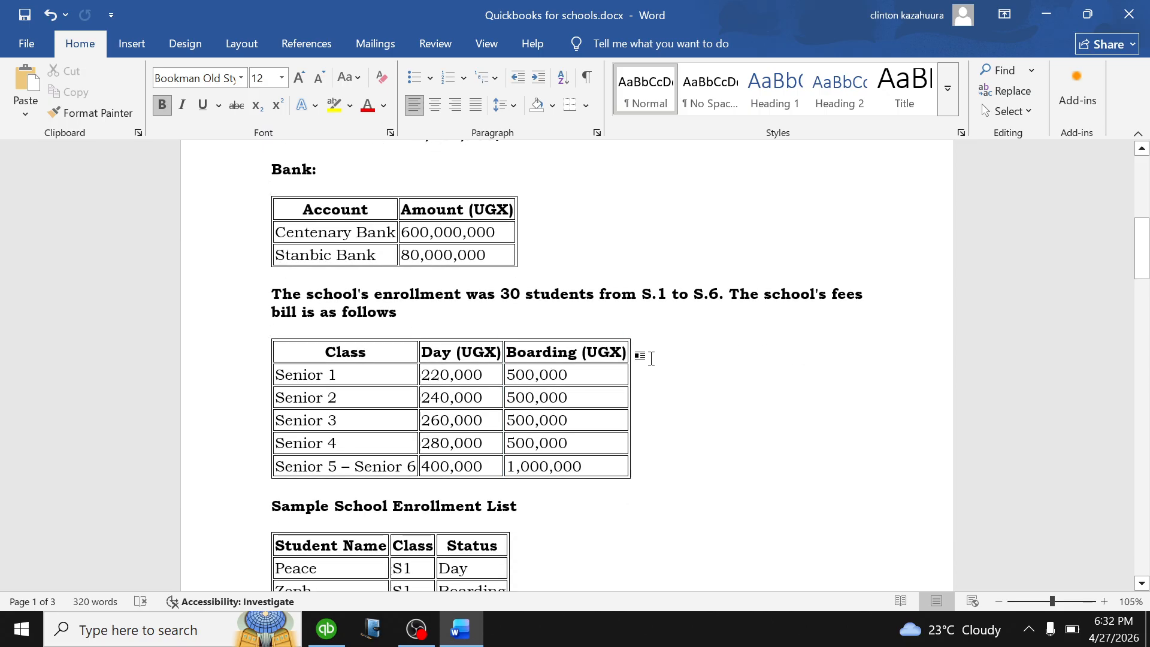
scroll(683, 376, down, 2)
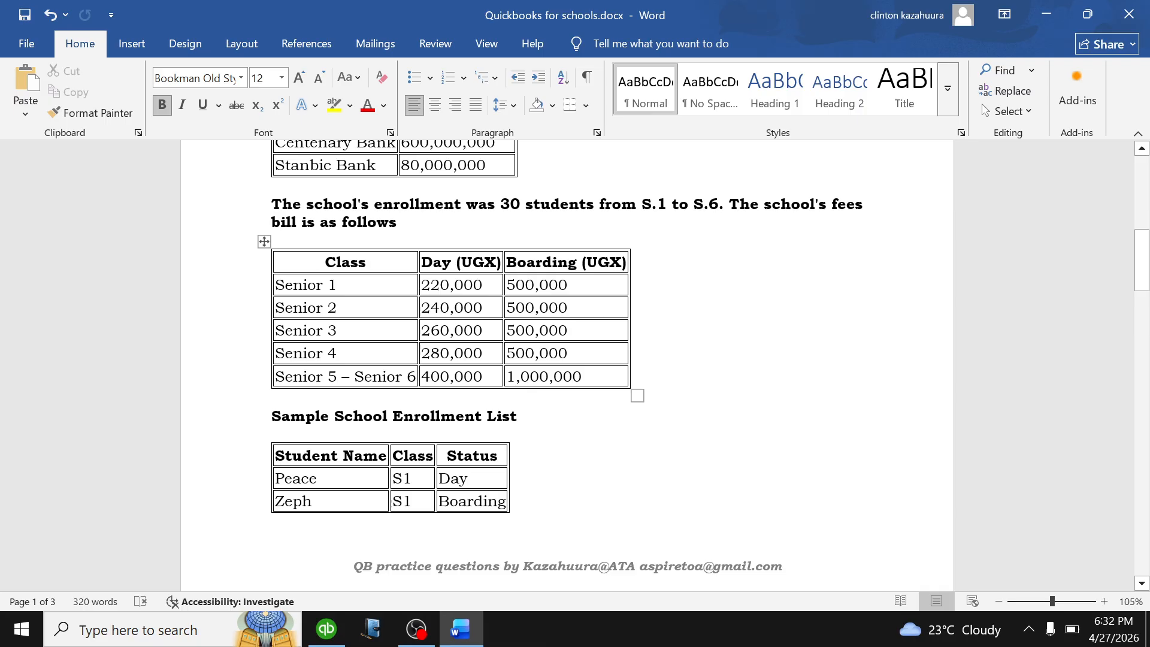
Highlight the whole fees bill table text in yellow.
drag(586, 378, 306, 264)
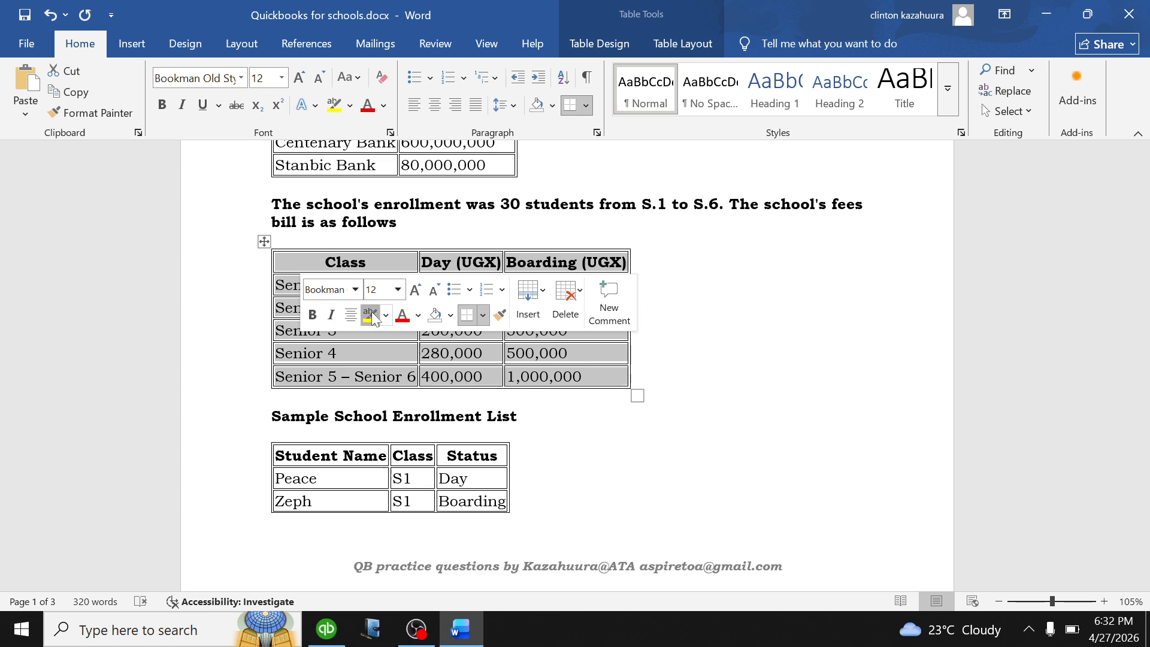
click(370, 315)
click(690, 342)
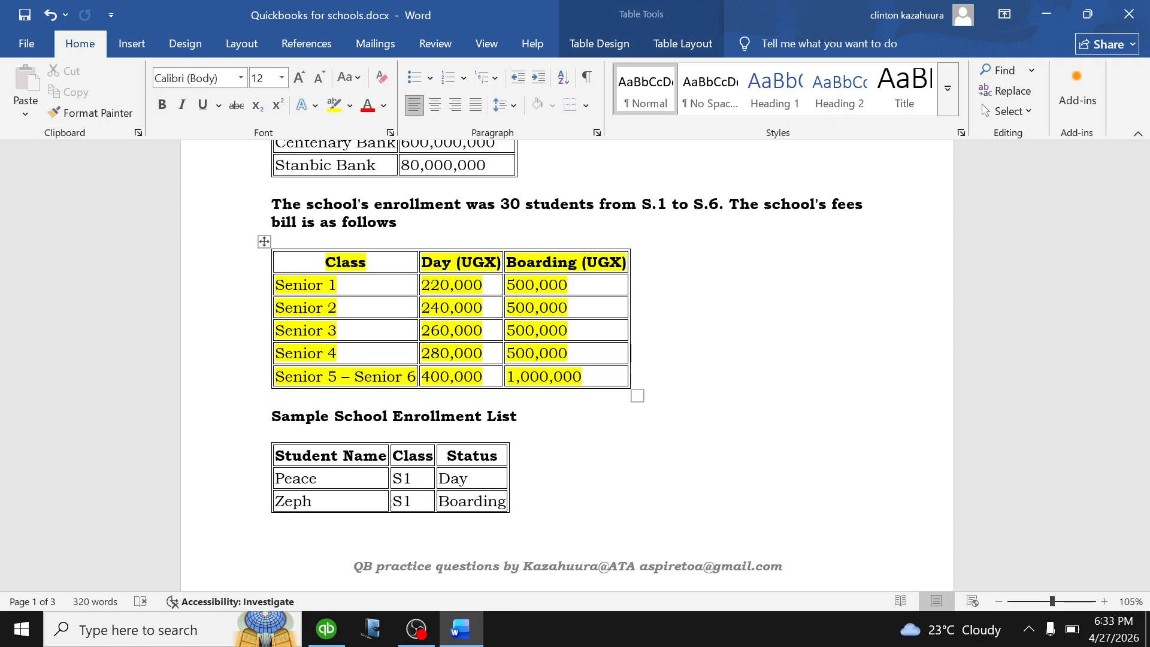
Briefly select the letterhead's phone and e-mail line, then return to QuickBooks.
scroll(603, 375, up, 10)
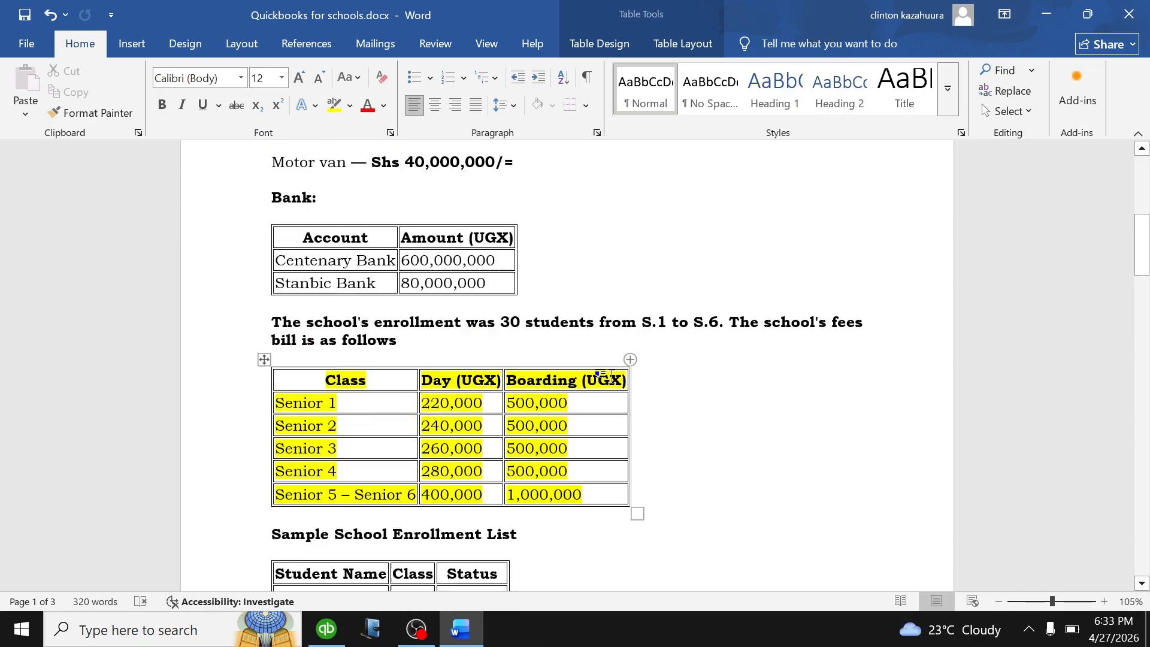
drag(858, 342, 503, 337)
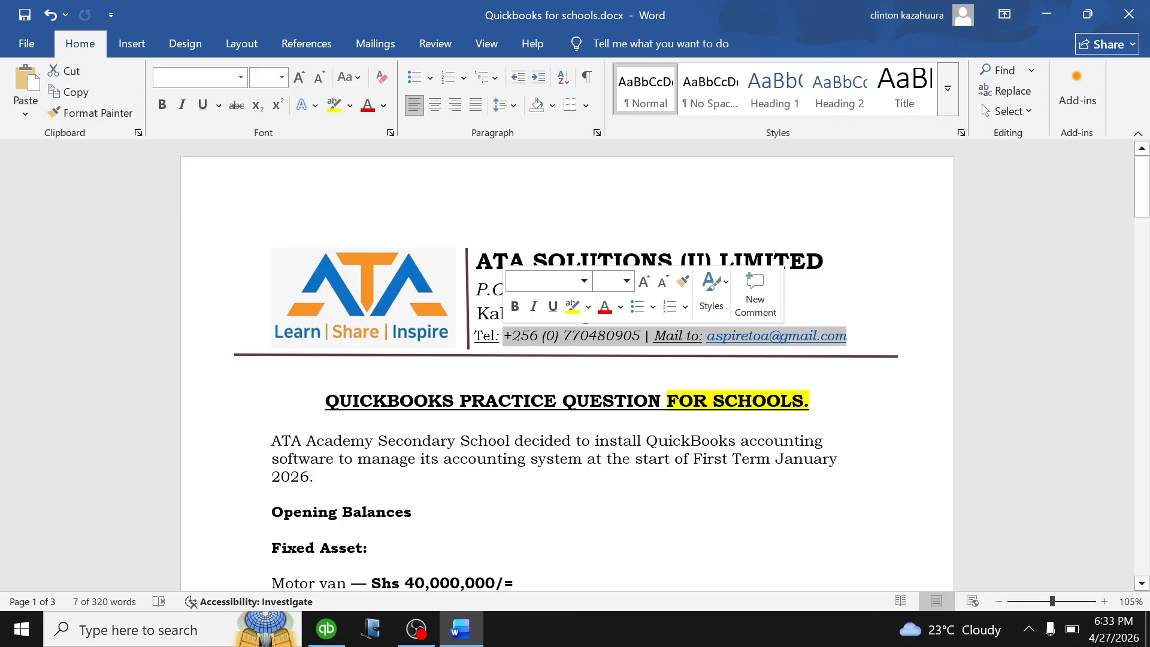
scroll(669, 359, down, 9)
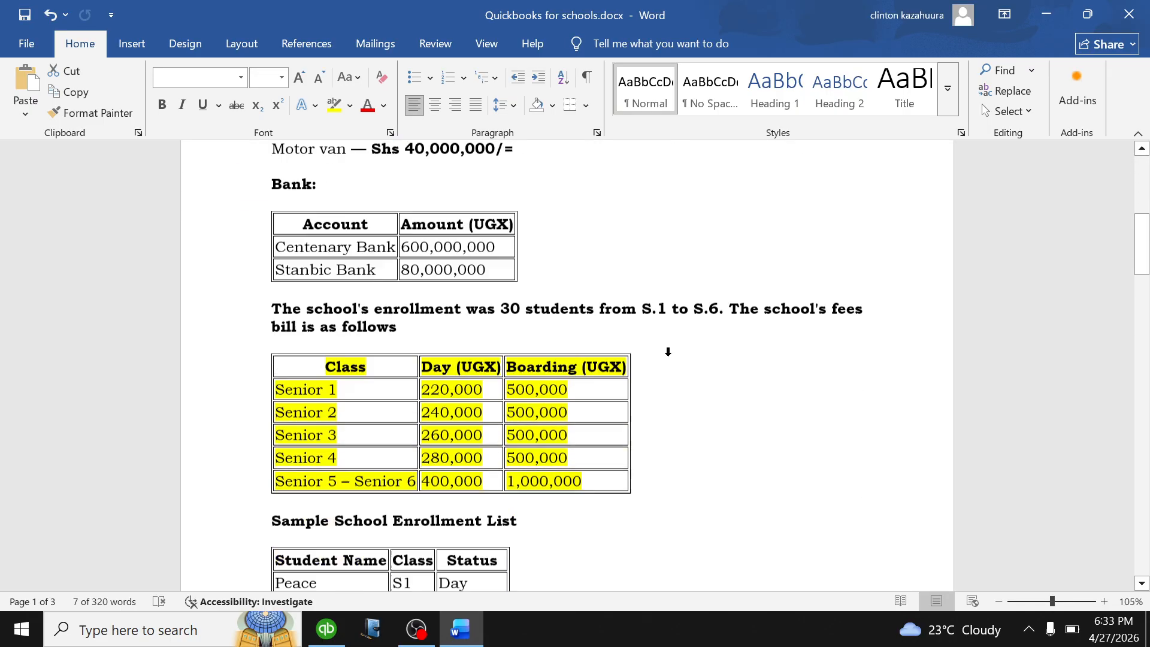
click(650, 346)
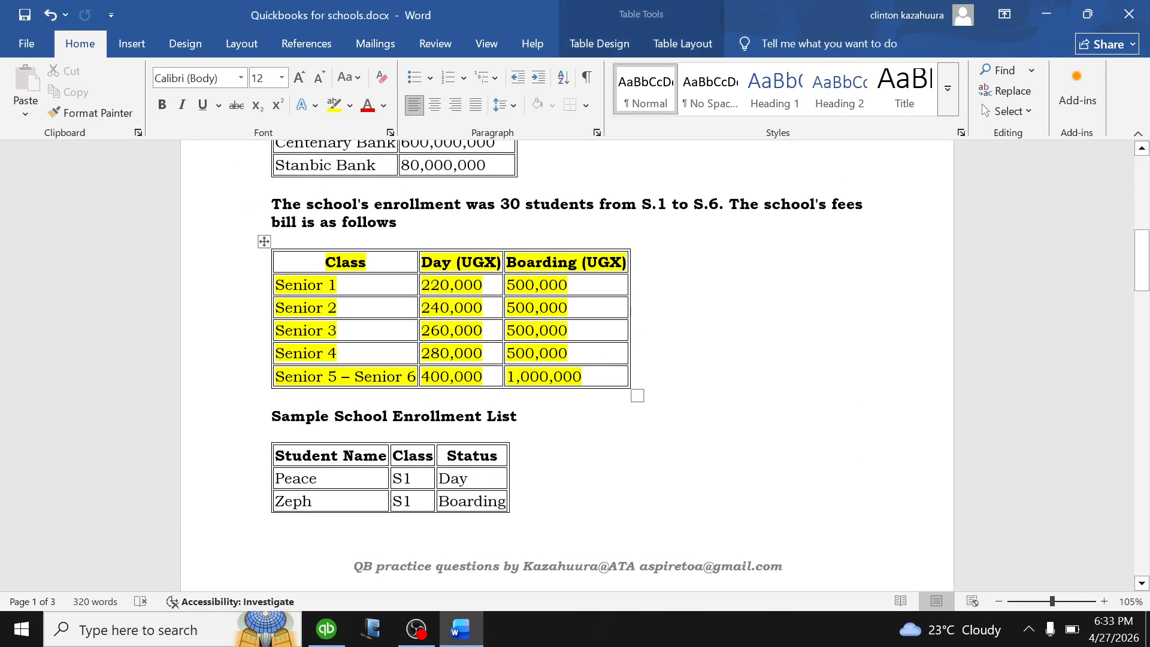
click(327, 629)
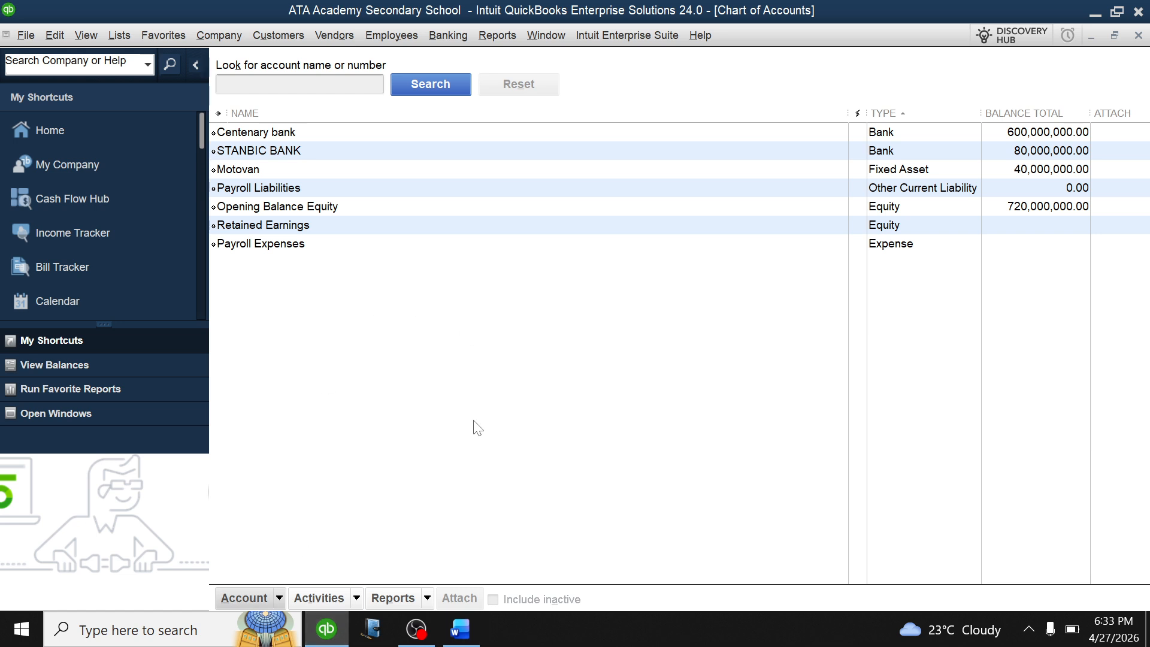
Close the Chart of Accounts and open Add/Edit Multiple Items from the Item List.
key(Escape)
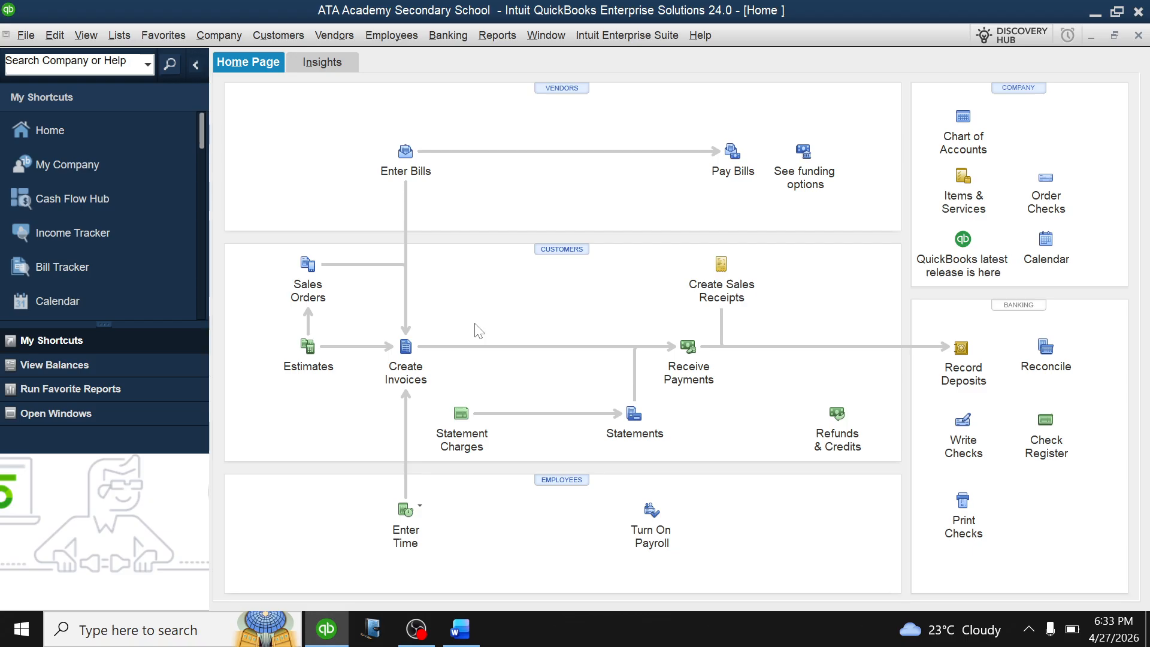
click(119, 35)
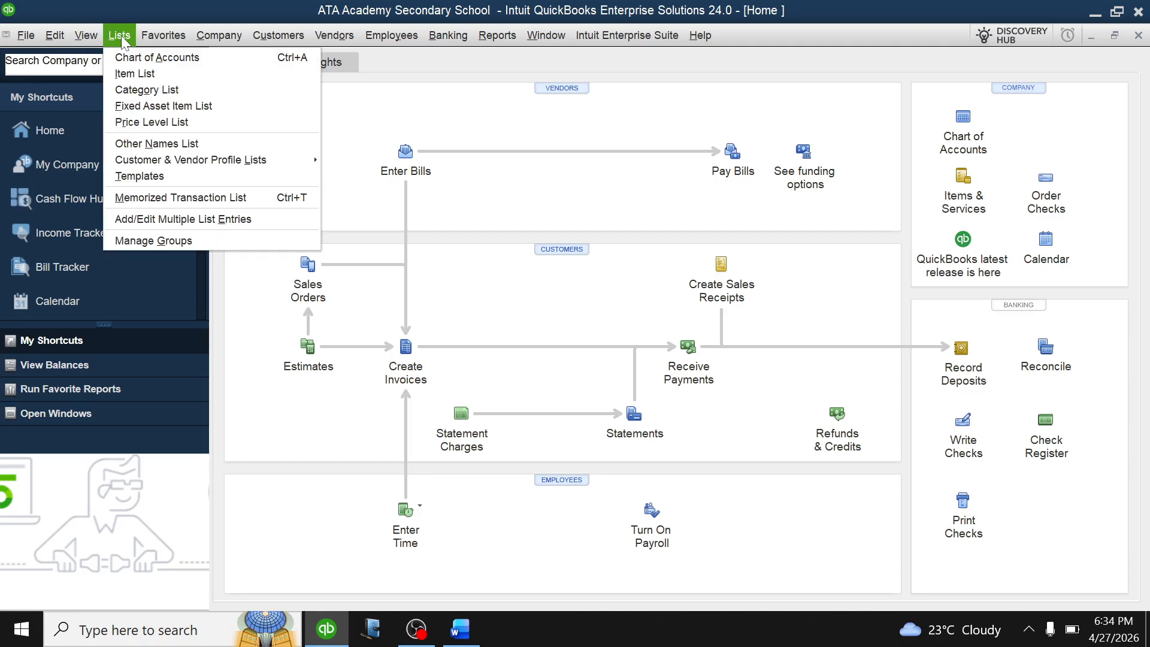
click(139, 73)
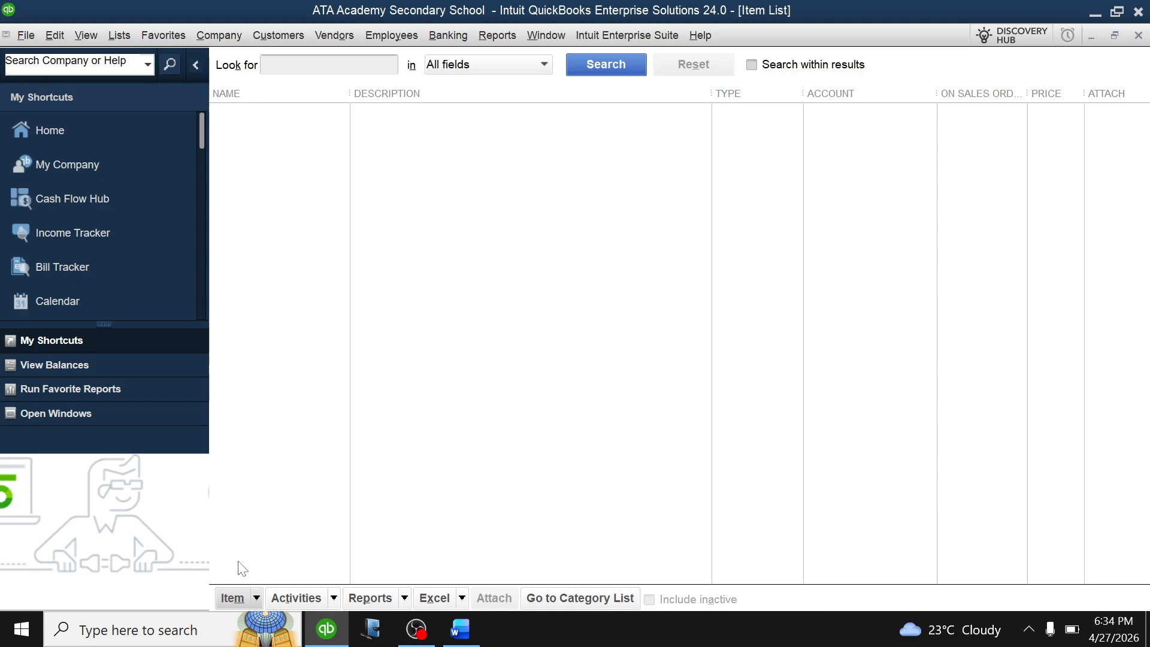
click(256, 599)
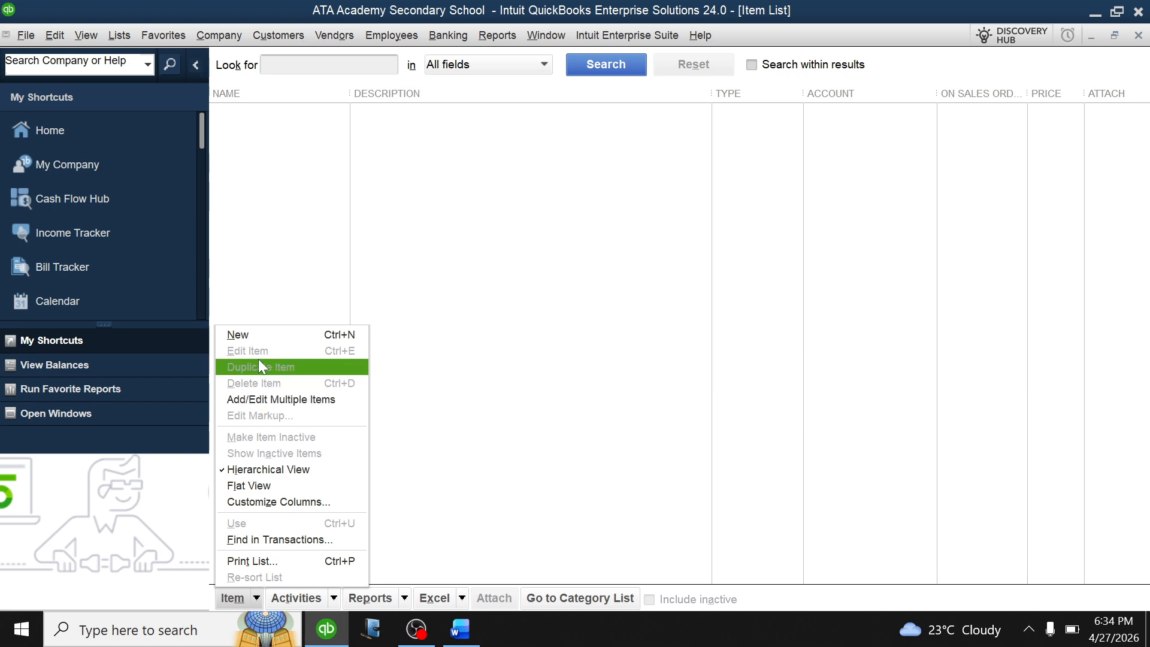
click(255, 397)
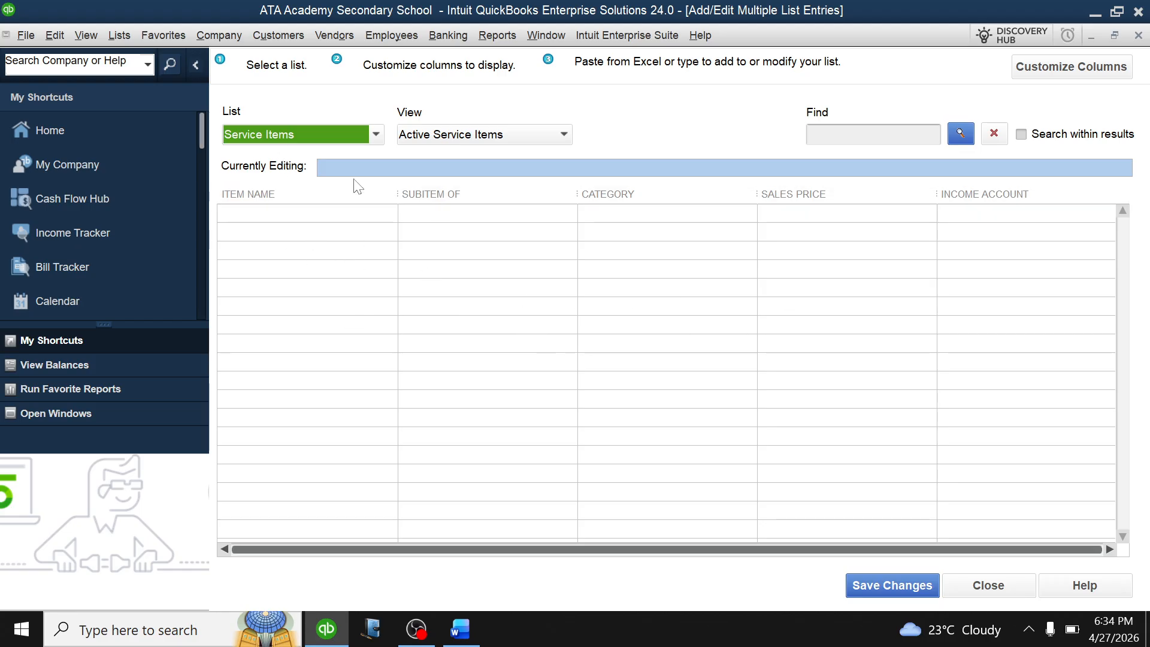
Keep the grid on Service Items and start a new item row, dismissing a device popup.
click(377, 135)
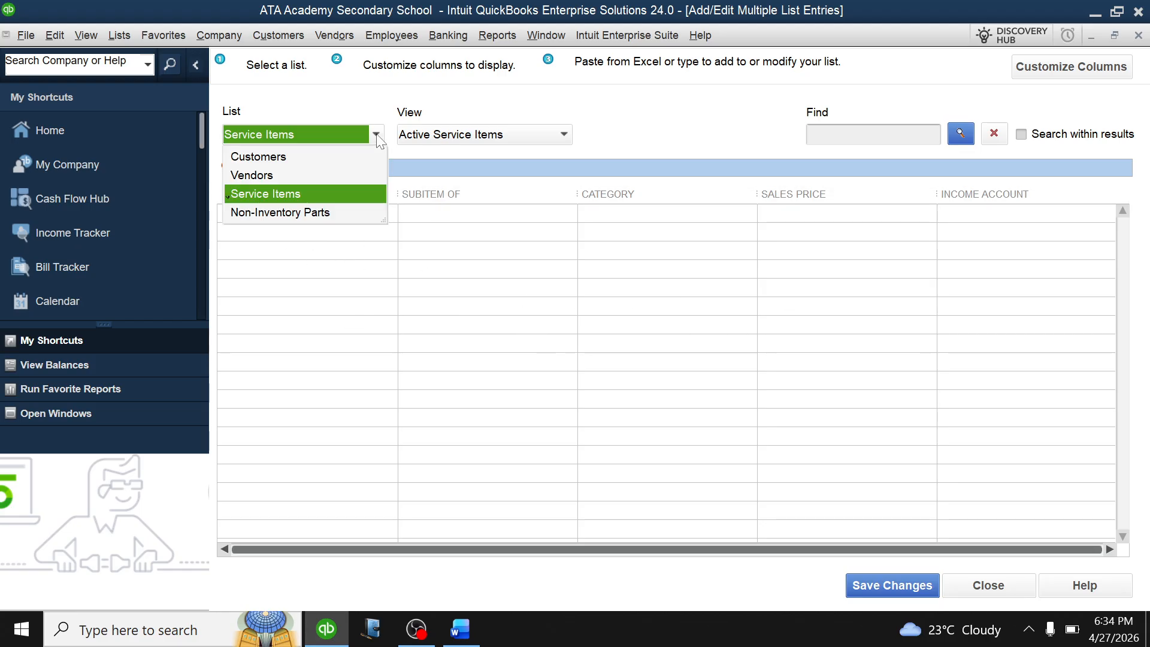
click(262, 193)
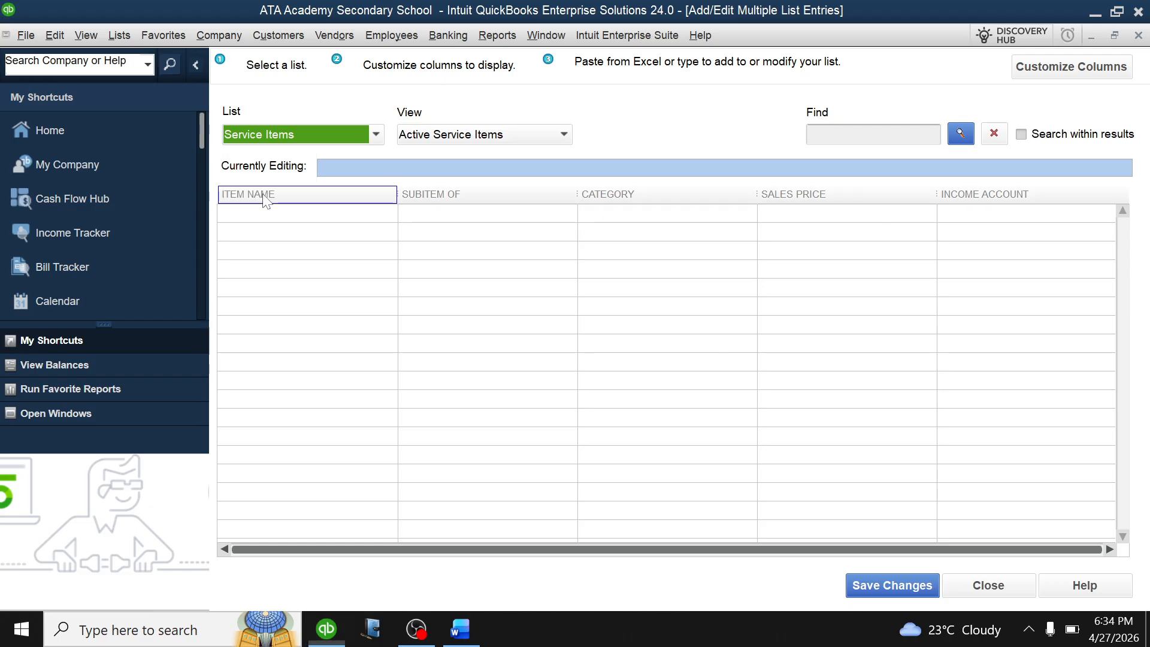
click(280, 218)
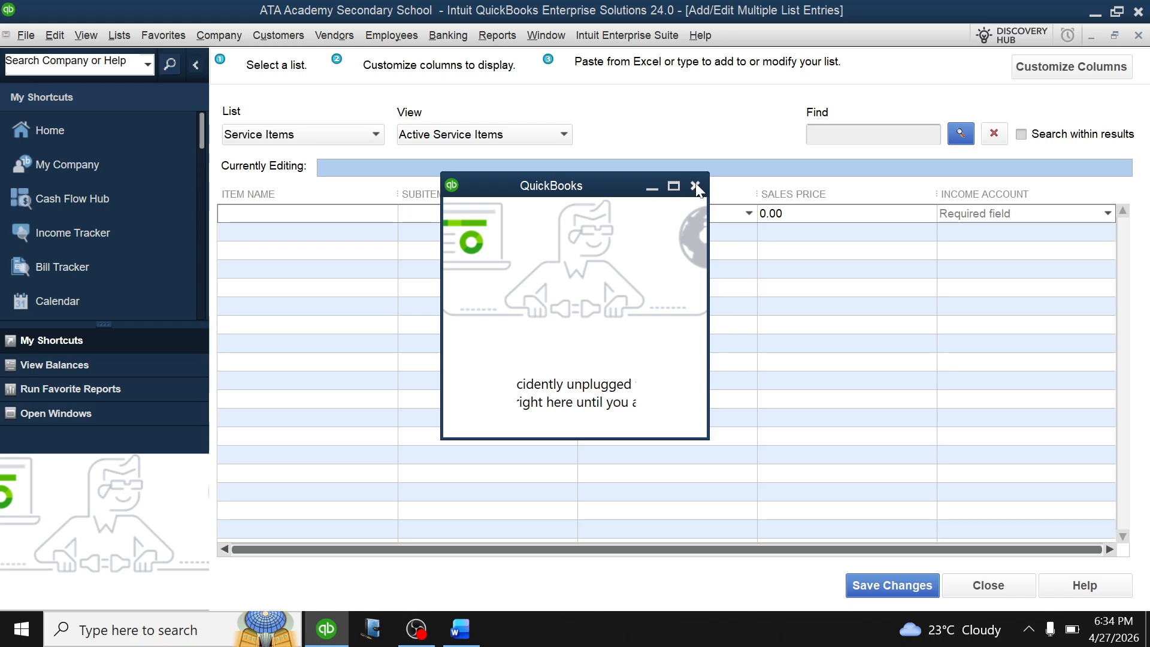
click(696, 186)
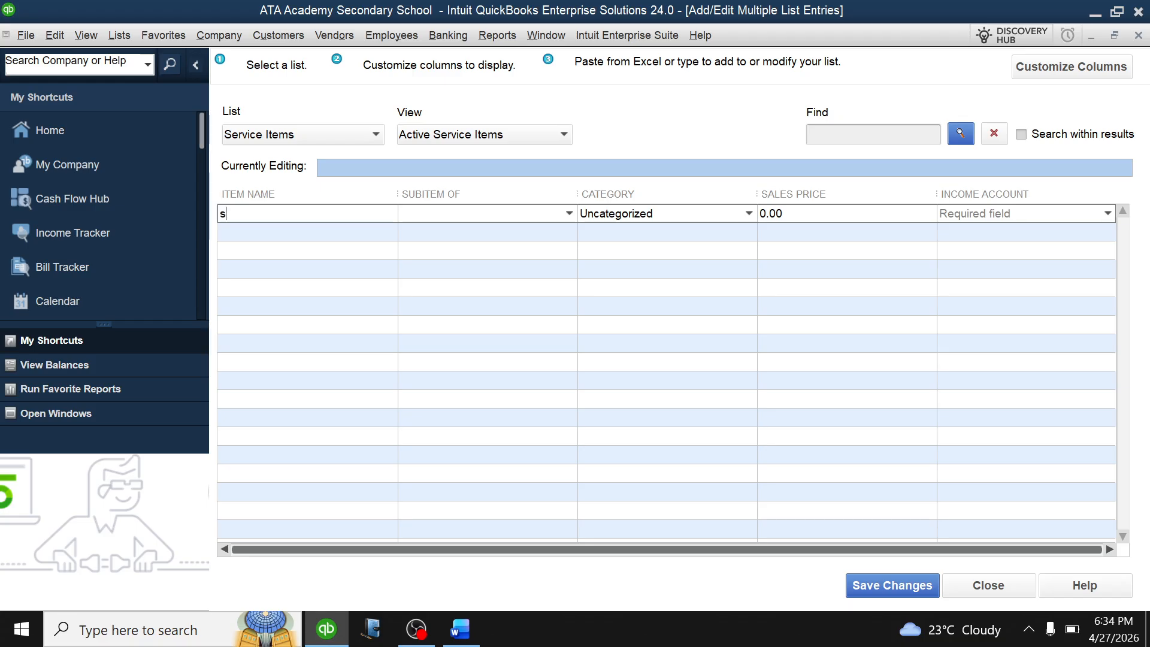
Enter service item S1 DAY with a sales price of 220,000.
key(BackSpace)
text(S1)
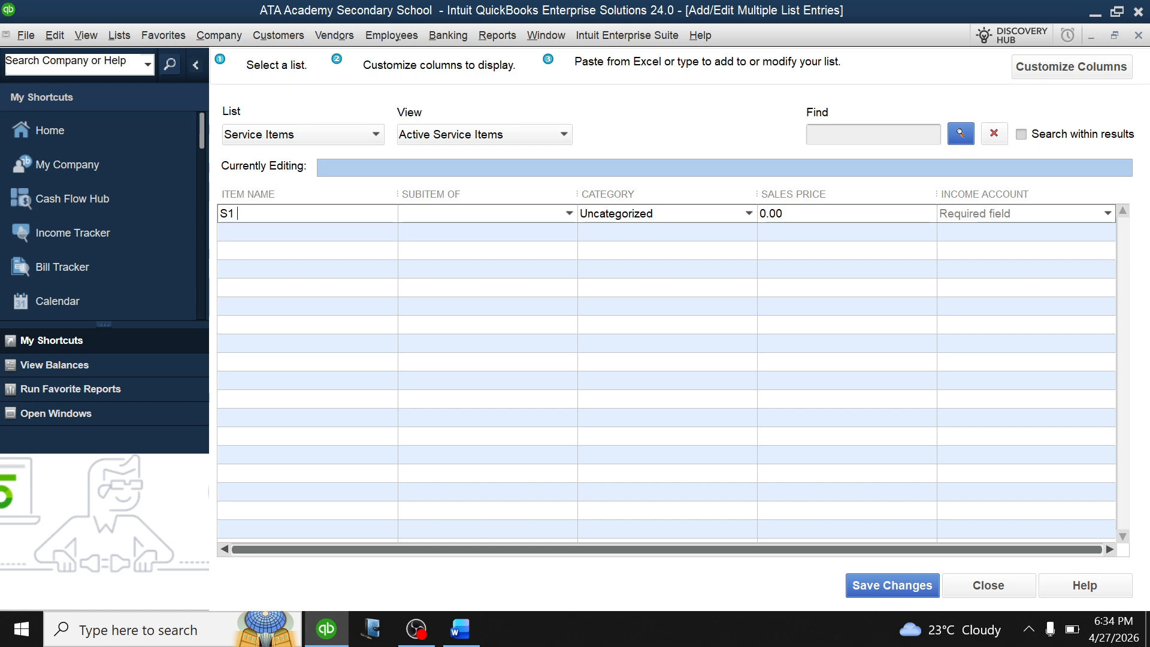
text( DAY)
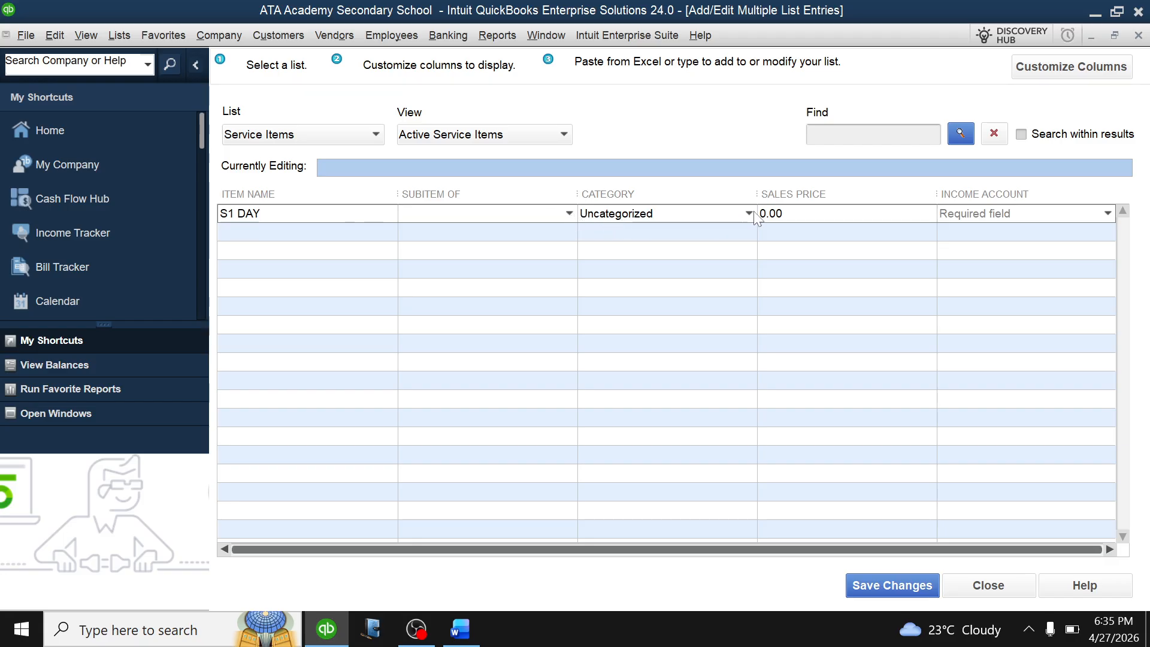
click(810, 218)
key(BackSpace)
key(BackSpace)
key(BackSpace)
key(BackSpace)
text(220)
text(000)
click(1108, 214)
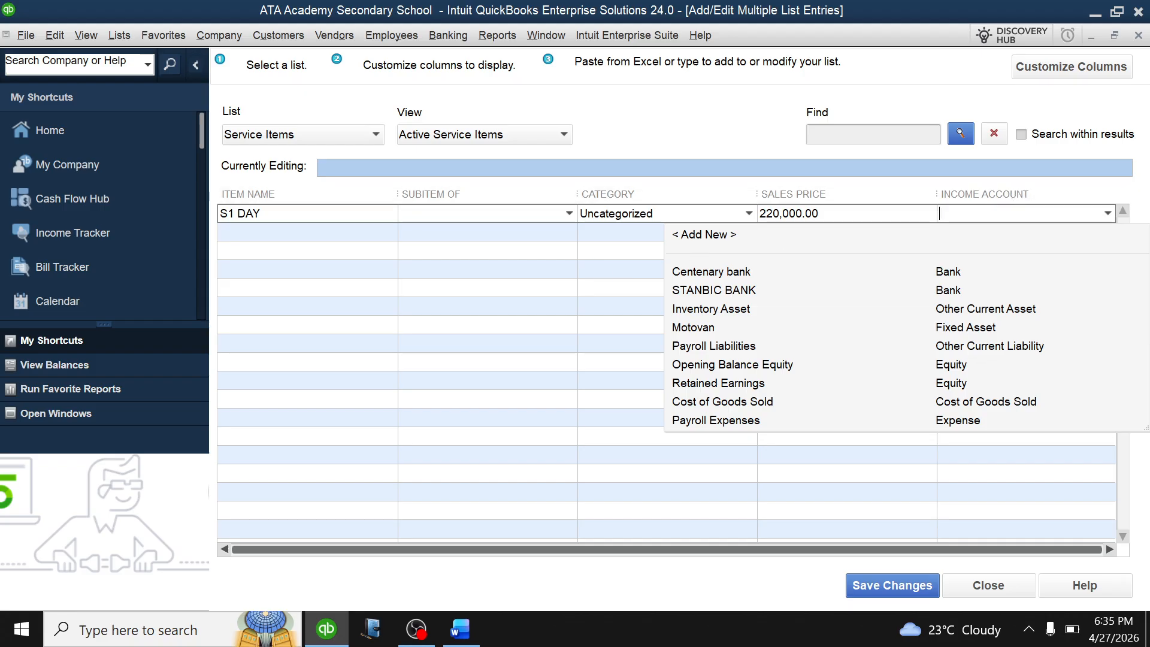
Create a new income account named TUITION.
click(717, 236)
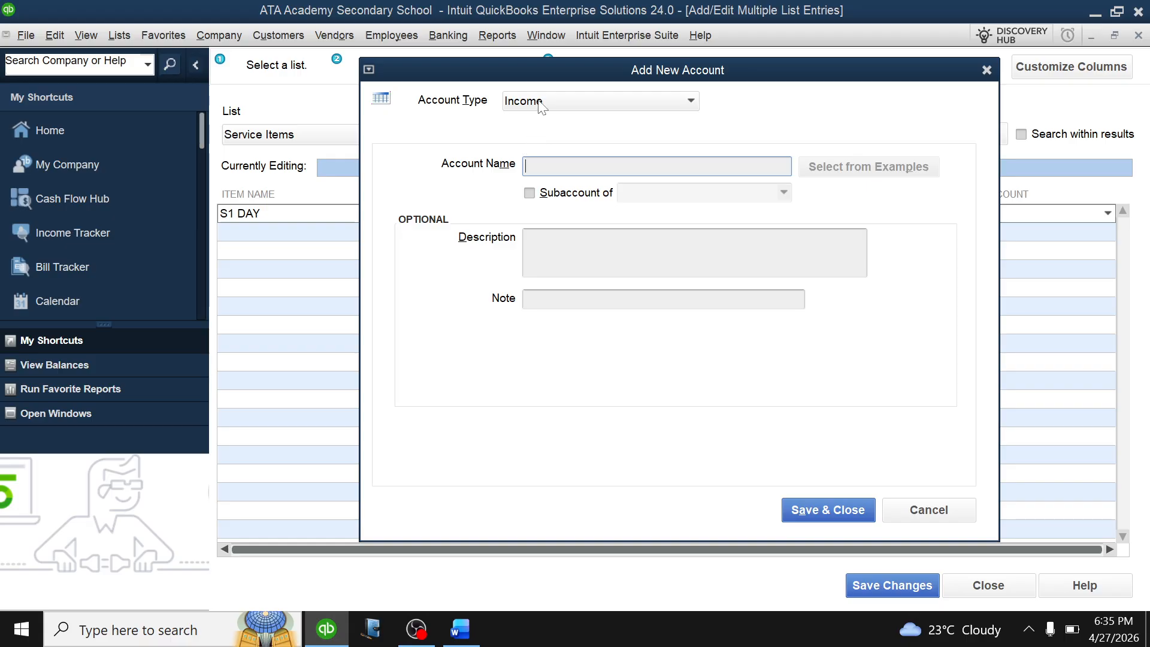
text(TUITION)
click(821, 513)
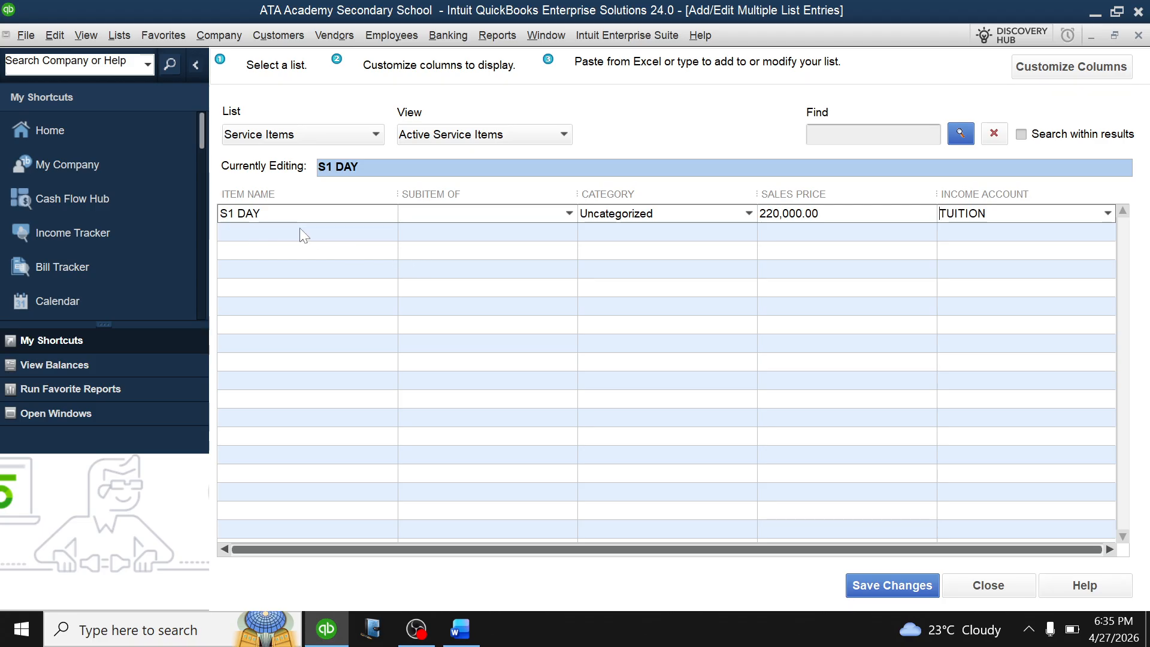
Add the S1 BOARDING item priced 500,000 with TUITION as its income account.
click(288, 230)
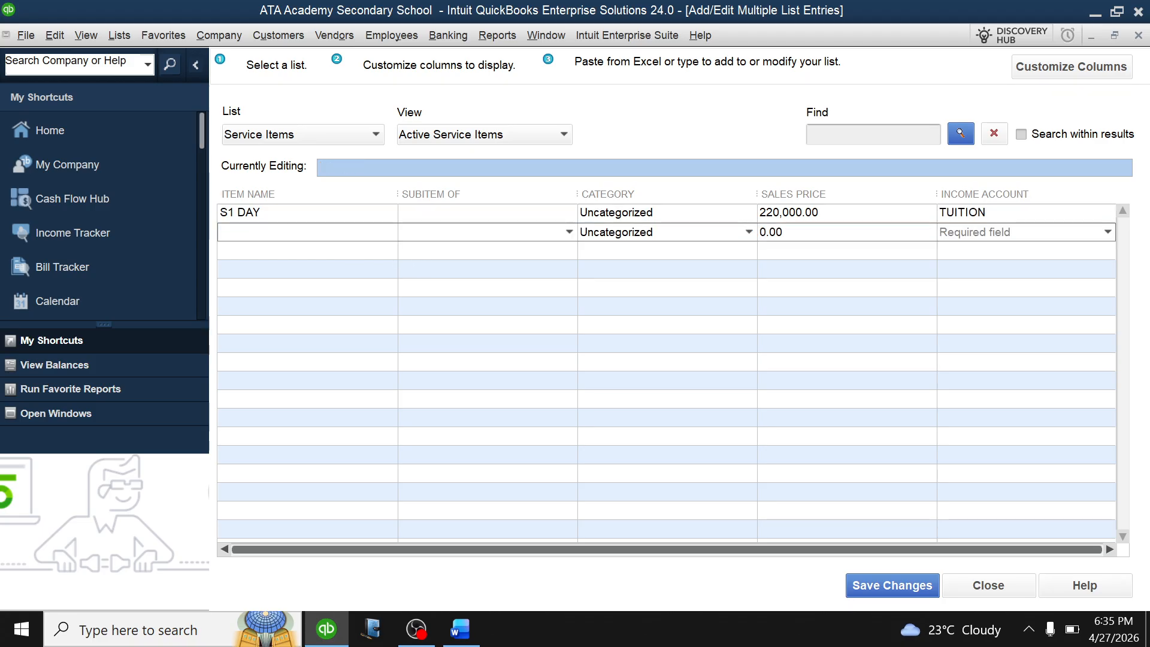
text(S1 BOARDING)
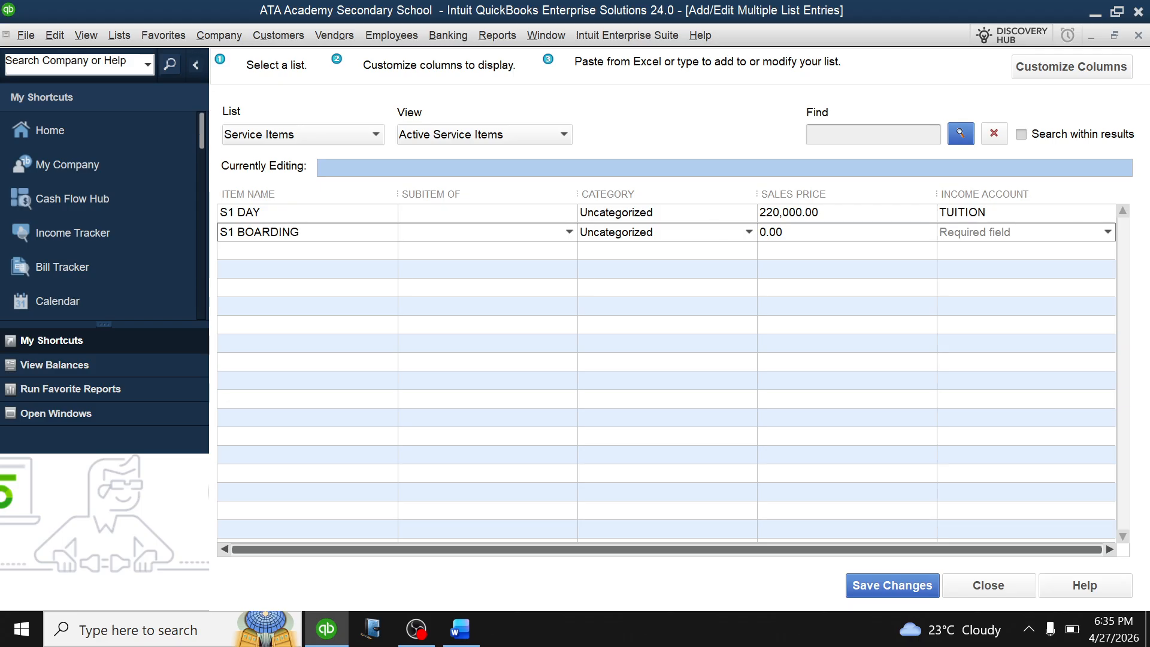
key(BackSpace)
key(BackSpace)
key(BackSpace)
key(BackSpace)
text(500000)
click(1108, 231)
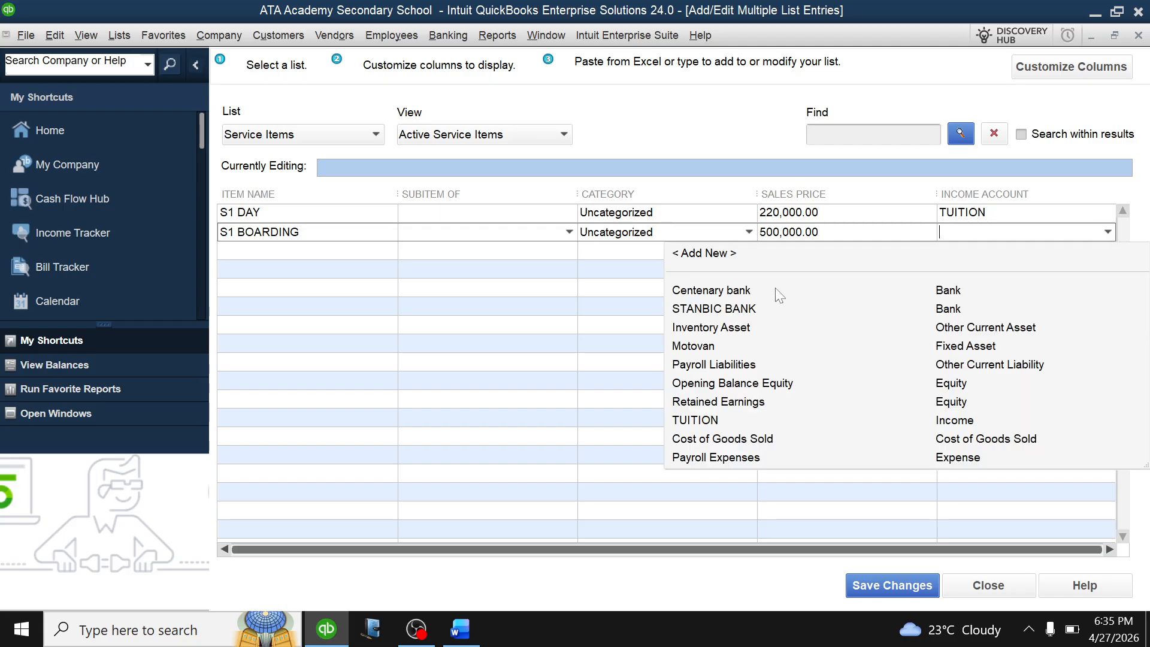
click(727, 420)
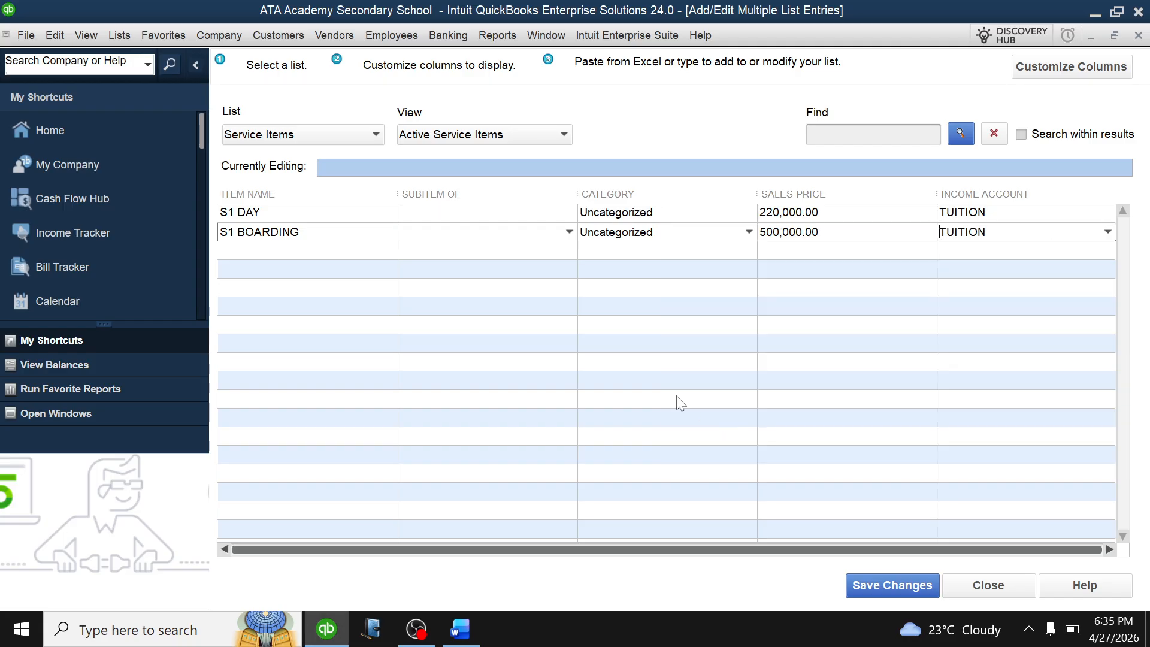
Add the S2 DAY item priced 240,000 under TUITION.
click(304, 251)
text(S2 DAY)
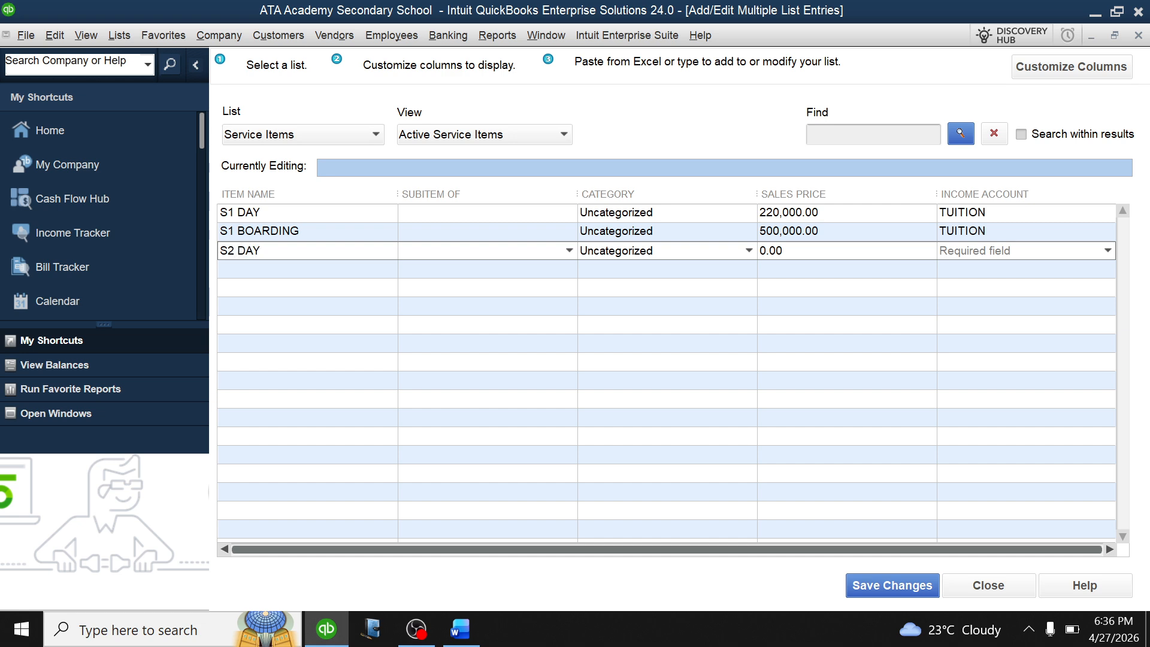
click(801, 252)
key(BackSpace)
key(BackSpace)
key(BackSpace)
text(240,000)
click(1109, 250)
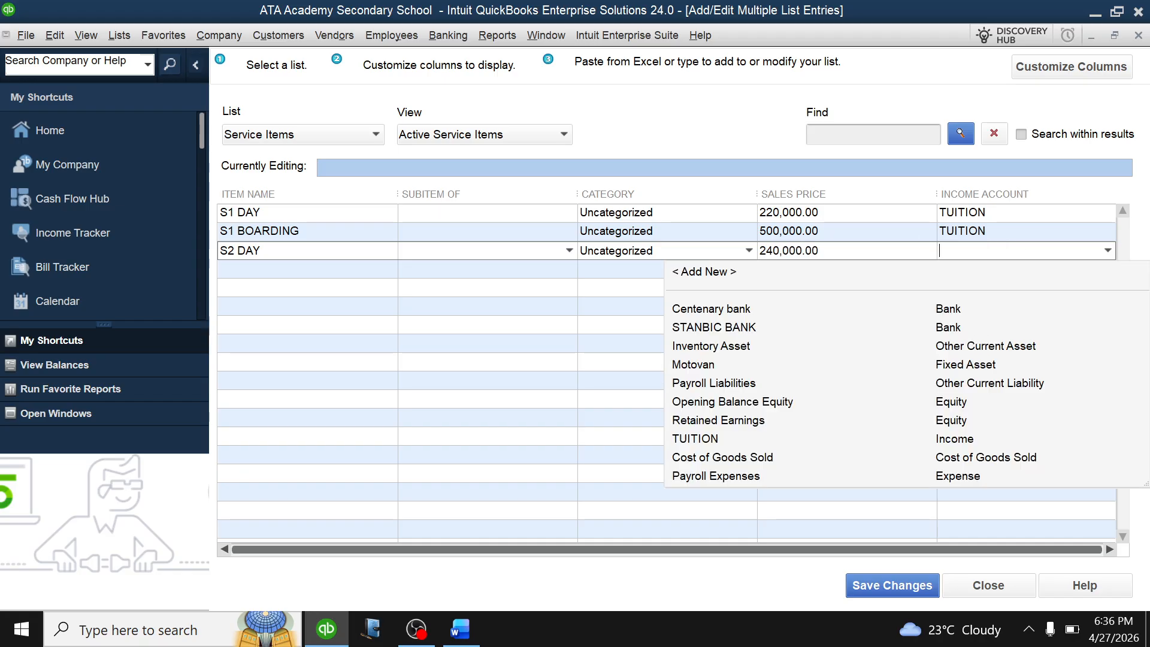
click(701, 439)
Add the S2 BOARDING item priced 500,000 under TUITION.
click(276, 265)
text(S2 BO)
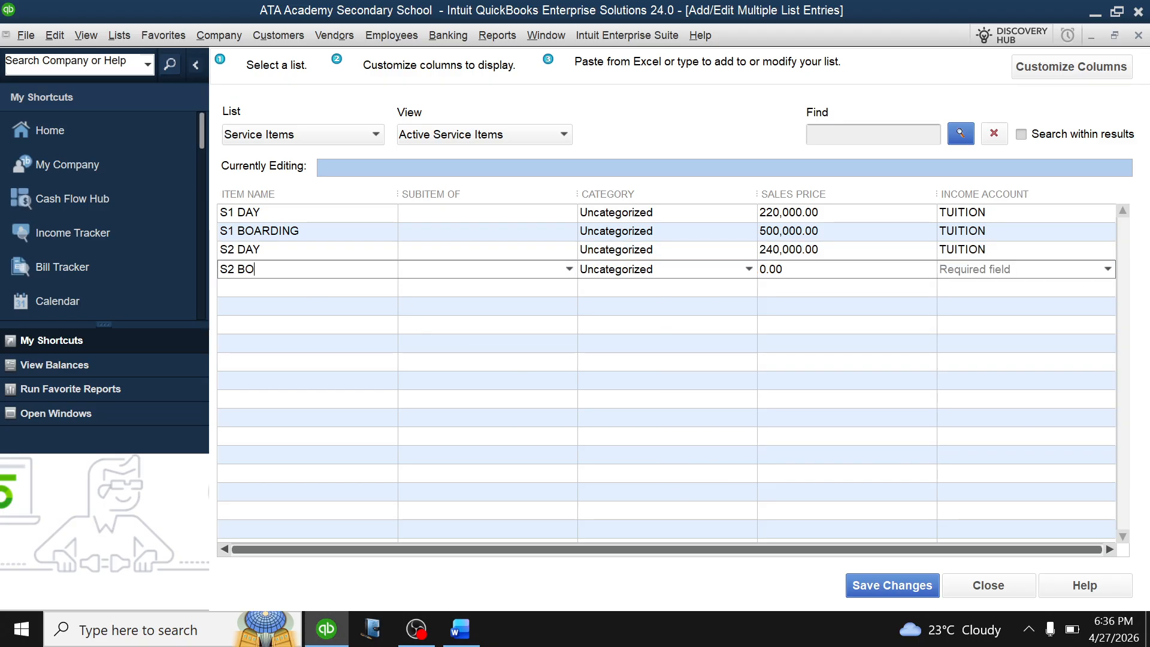
text(ARDING)
click(800, 275)
key(BackSpace)
key(BackSpace)
key(BackSpace)
text(500000)
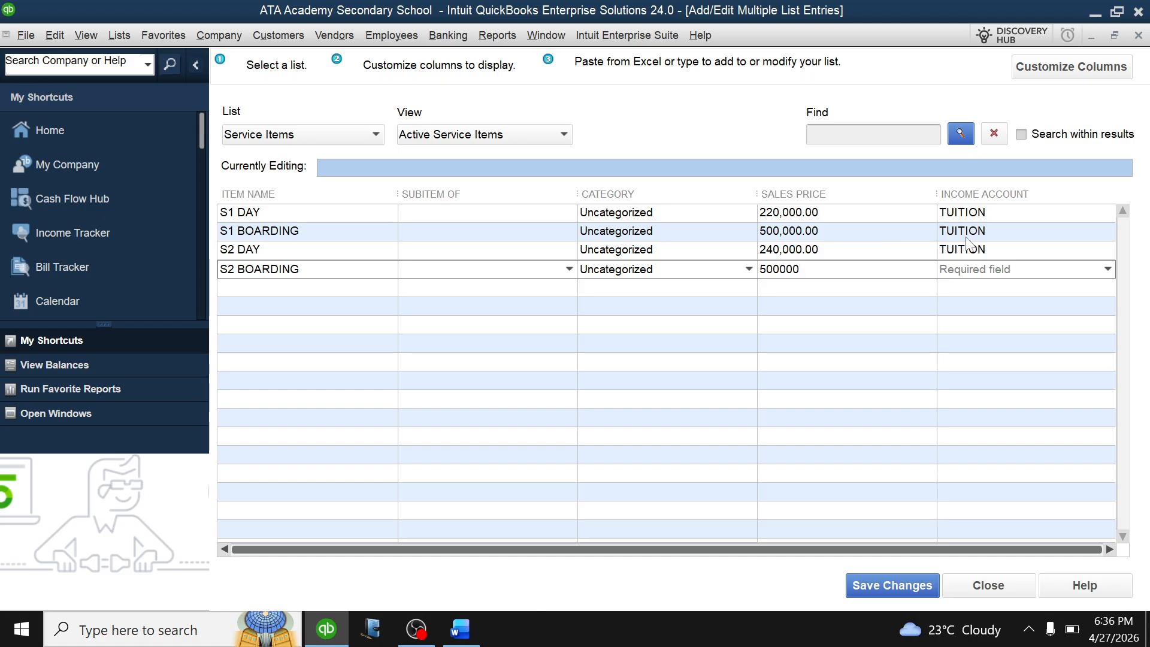
click(1108, 269)
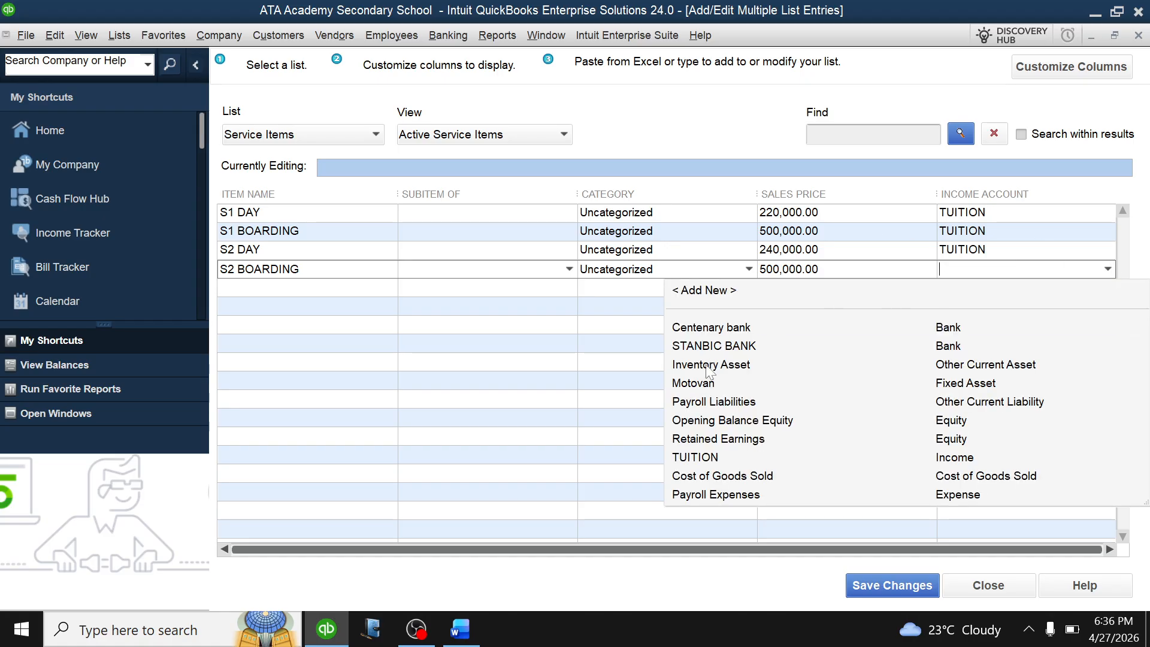
click(698, 456)
Add the S3 DAY item priced 260,000 under TUITION, fixing the mistyped name.
click(277, 292)
text(S3 BPARD)
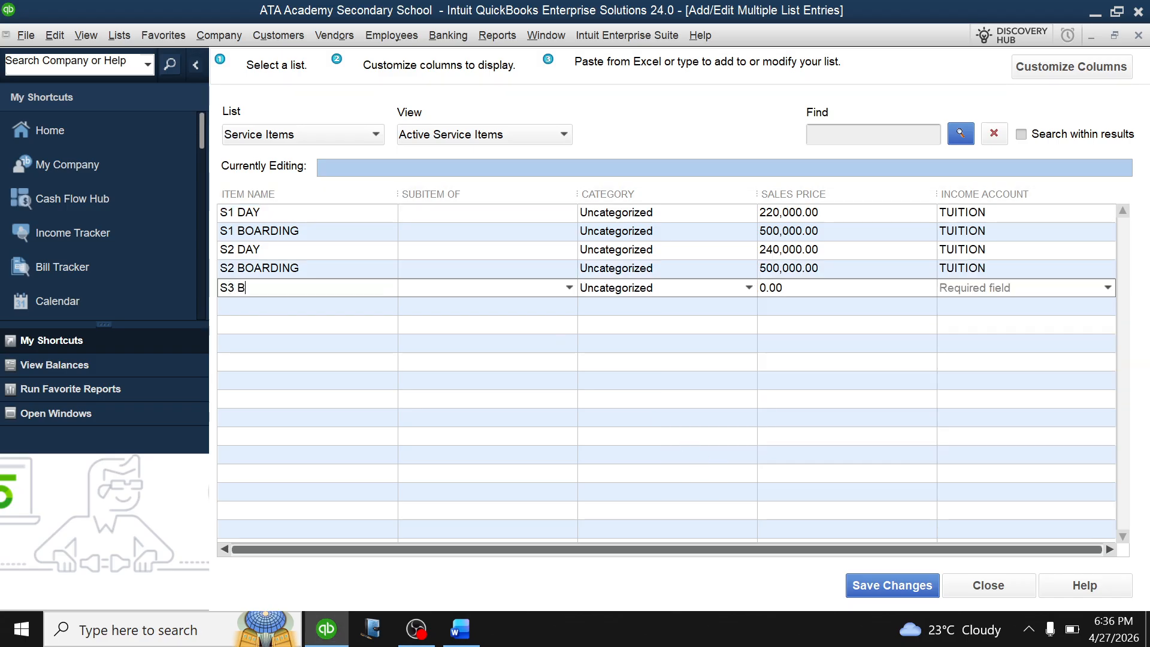
key(BackSpace)
key(BackSpace)
key(BackSpace)
key(BackSpace)
key(BackSpace)
text(DAY)
click(799, 289)
key(BackSpace)
key(BackSpace)
key(BackSpace)
key(BackSpace)
text(260000)
click(1109, 287)
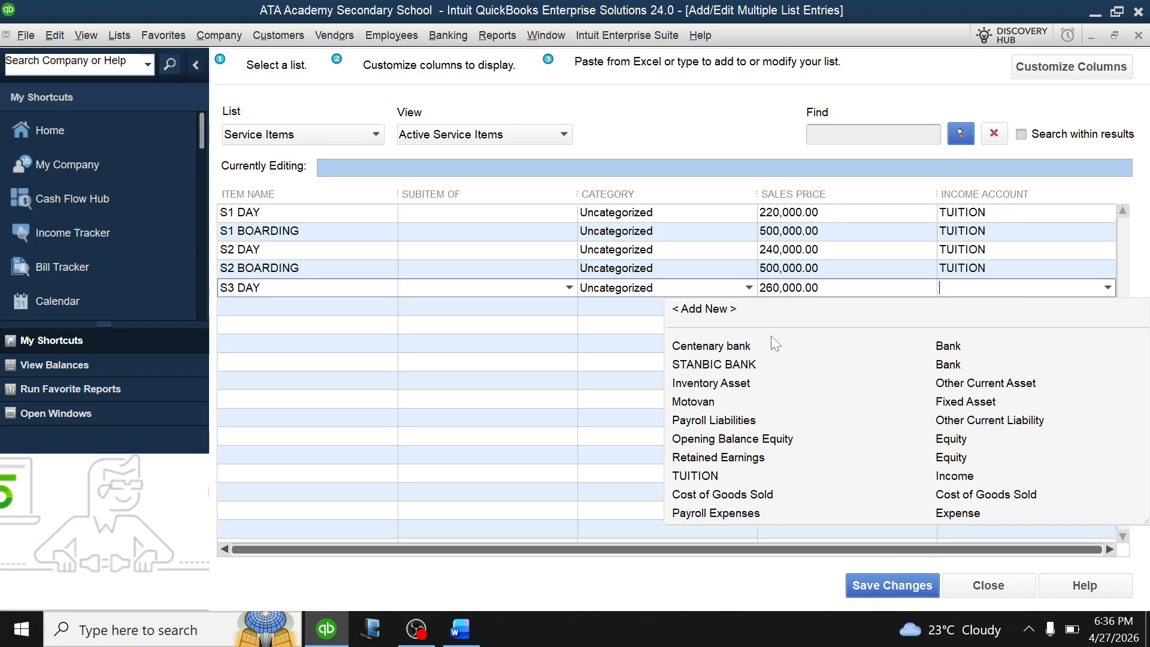
click(701, 477)
Add the S3 BOARDING item priced 500,000 under TUITION.
key(Tab)
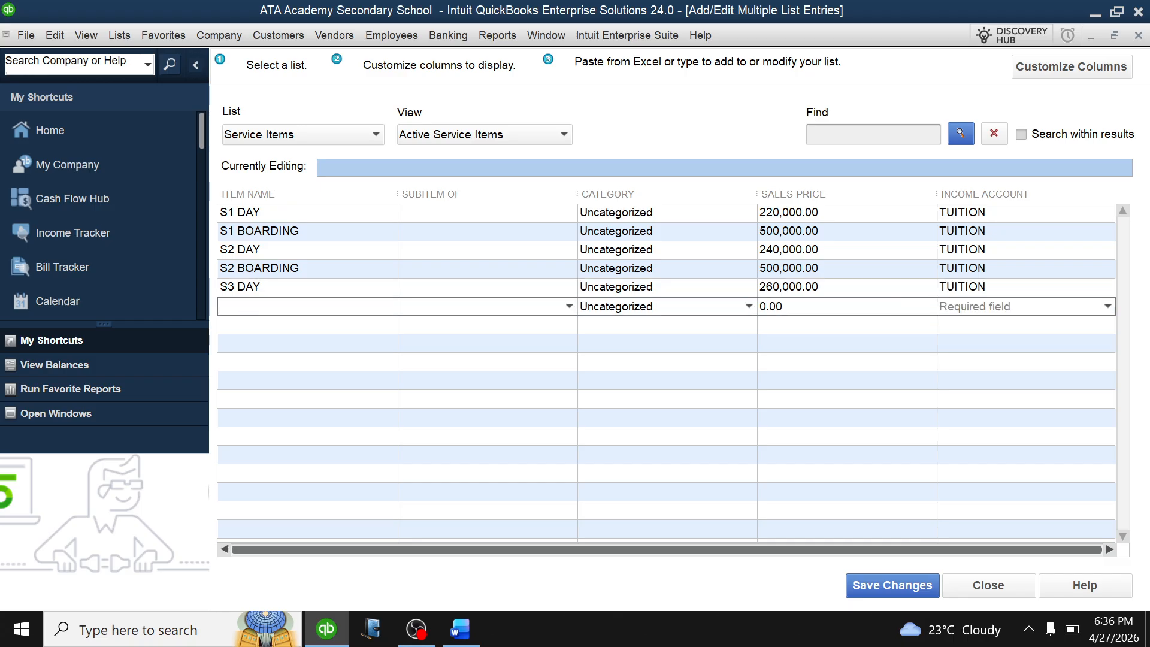
text(S3 BOARDING)
click(803, 311)
key(BackSpace)
key(BackSpace)
key(BackSpace)
key(BackSpace)
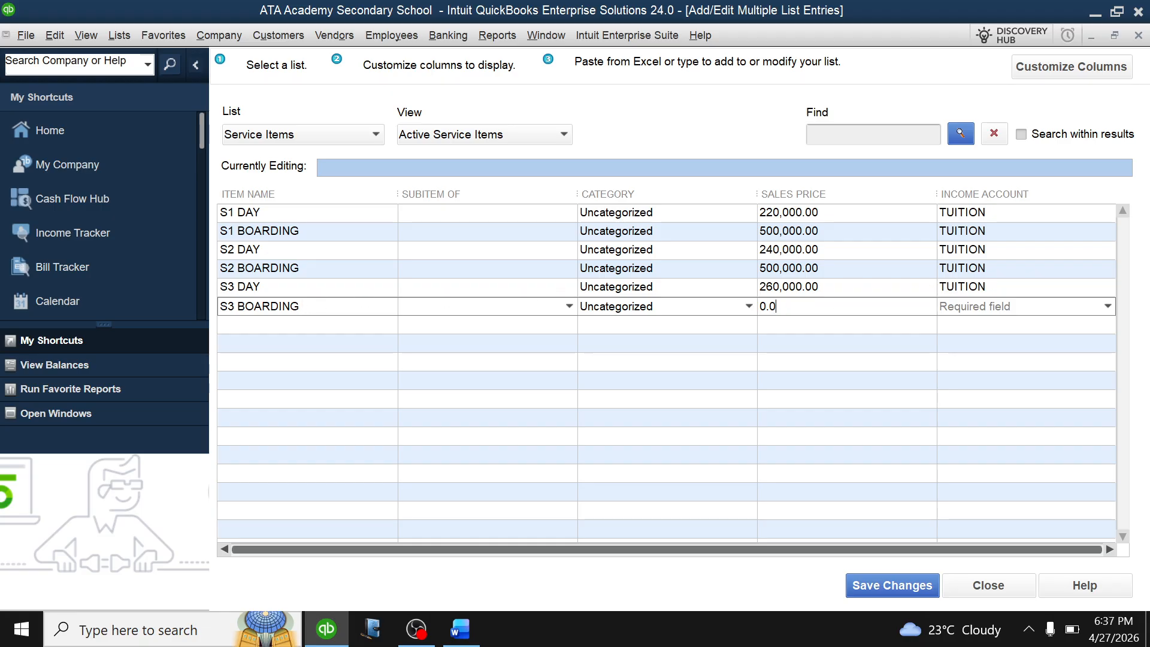
text(500000)
click(1108, 307)
click(695, 495)
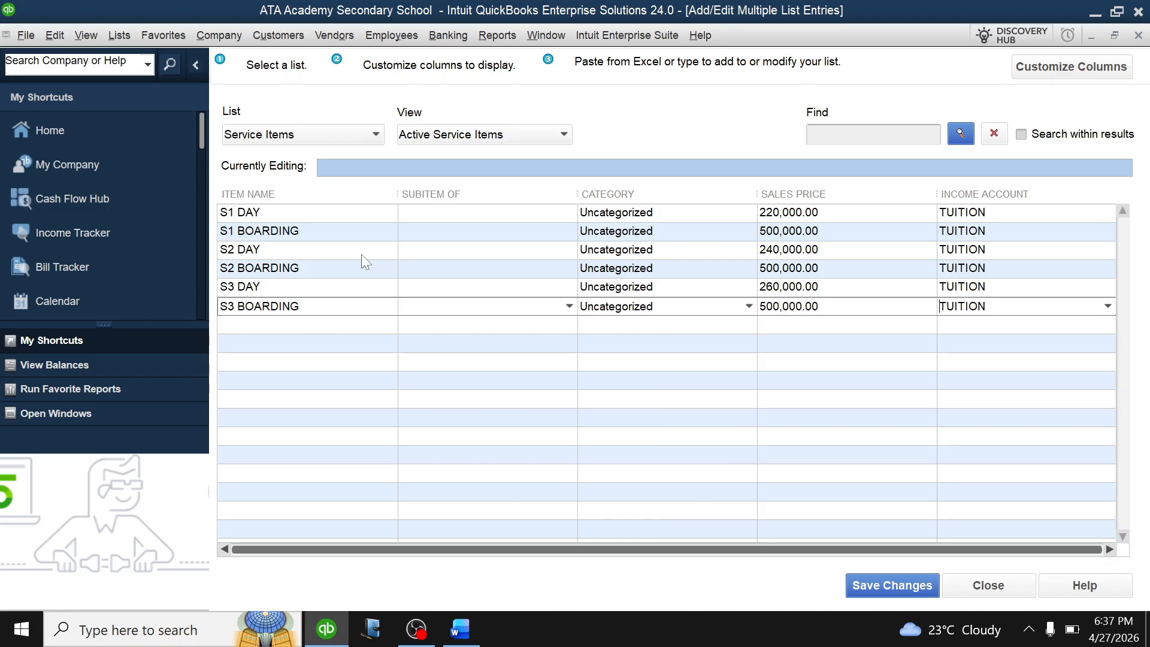
click(262, 322)
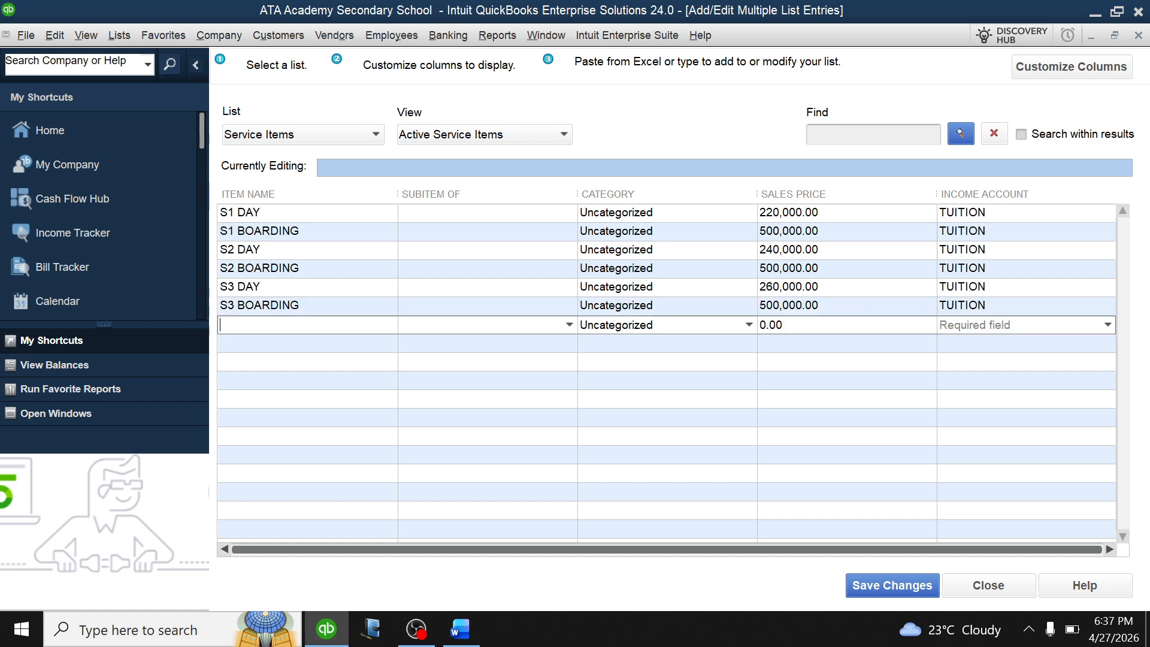
Add the S4 DAY item priced 280,000 under TUITION.
text(S4 DAY)
click(791, 327)
key(BackSpace)
key(BackSpace)
key(BackSpace)
key(BackSpace)
text(280000)
click(1038, 328)
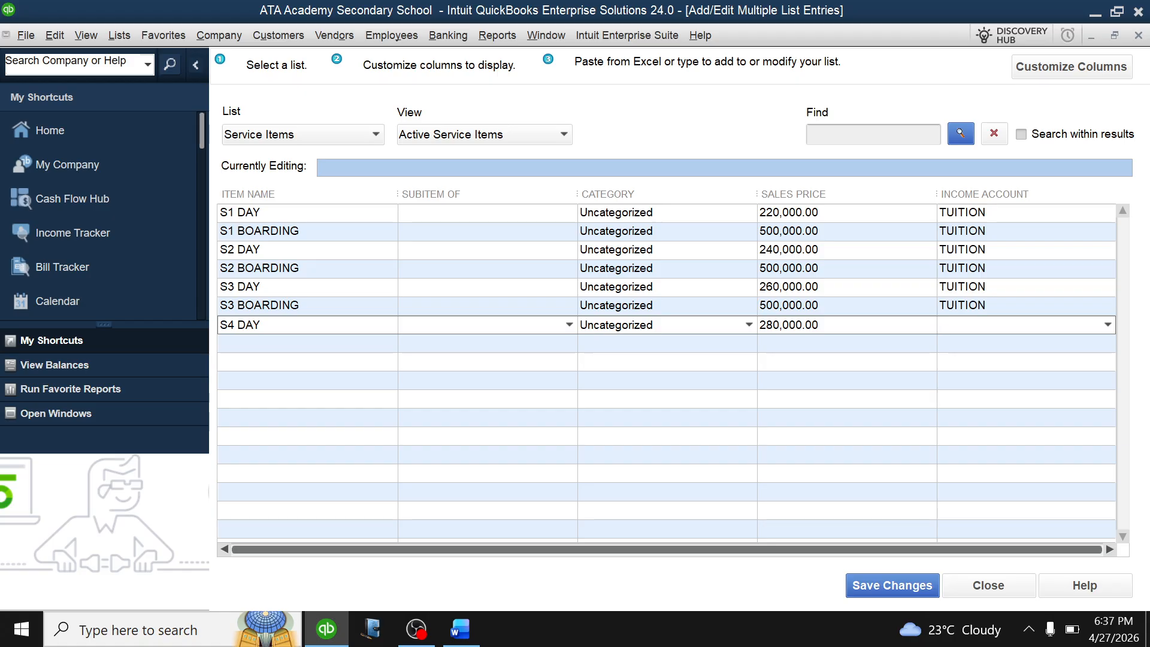
click(1106, 328)
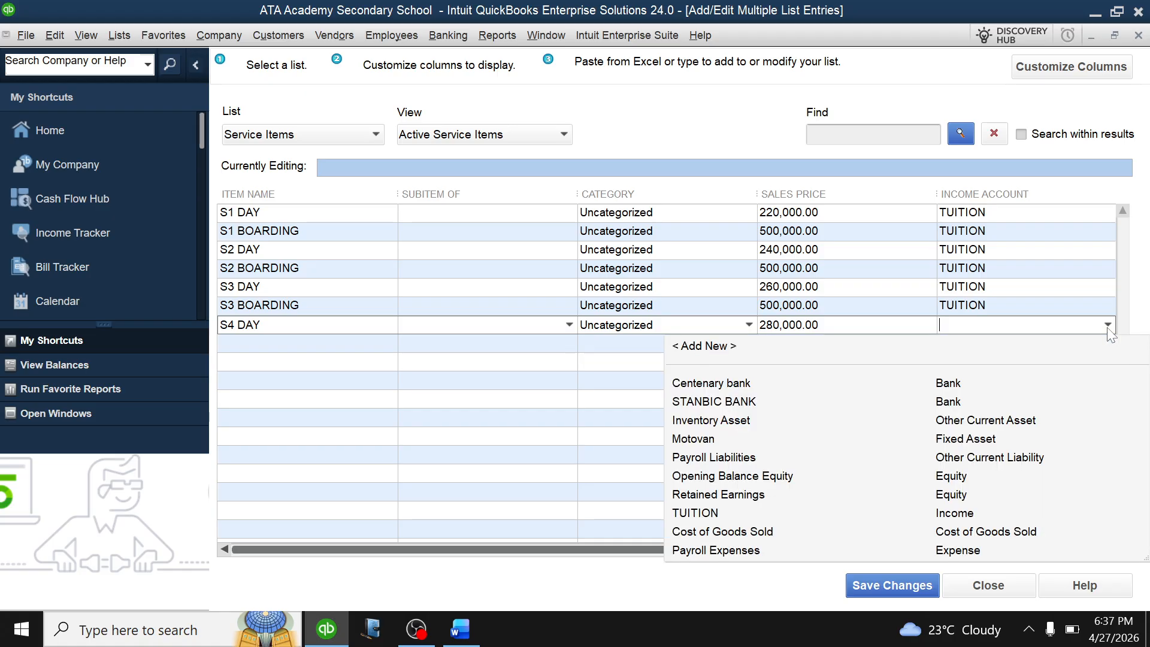
click(696, 509)
Add S4 BOARDING at 500,000 under TUITION, then bring up the Word fees table.
click(267, 344)
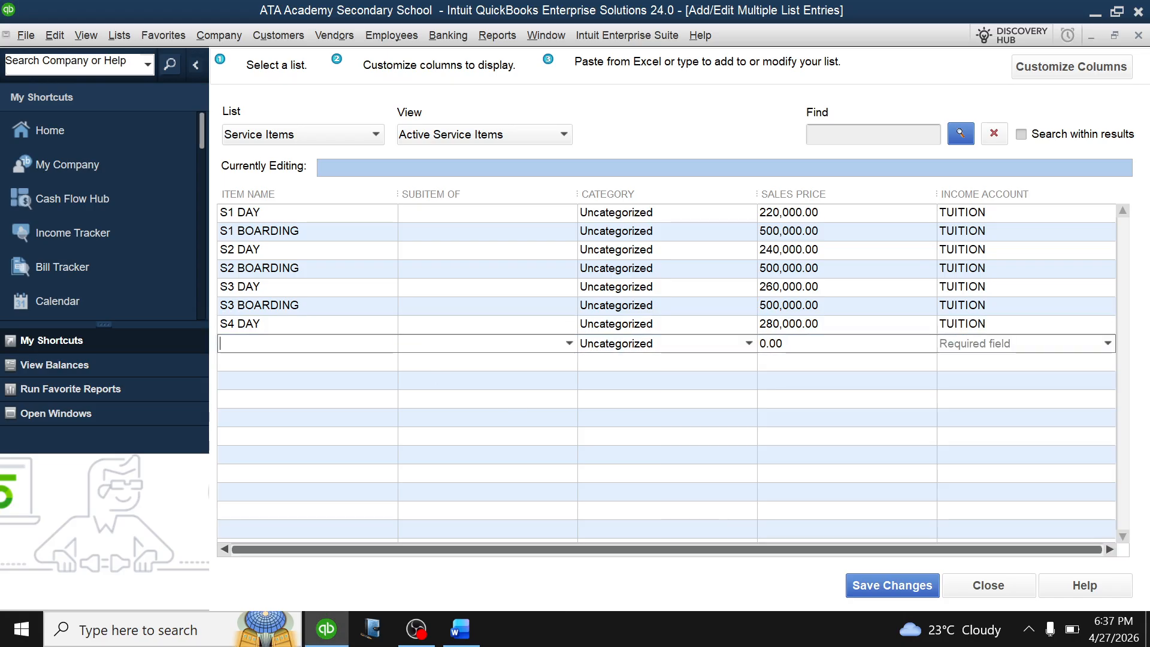
text(S4 BOARDING)
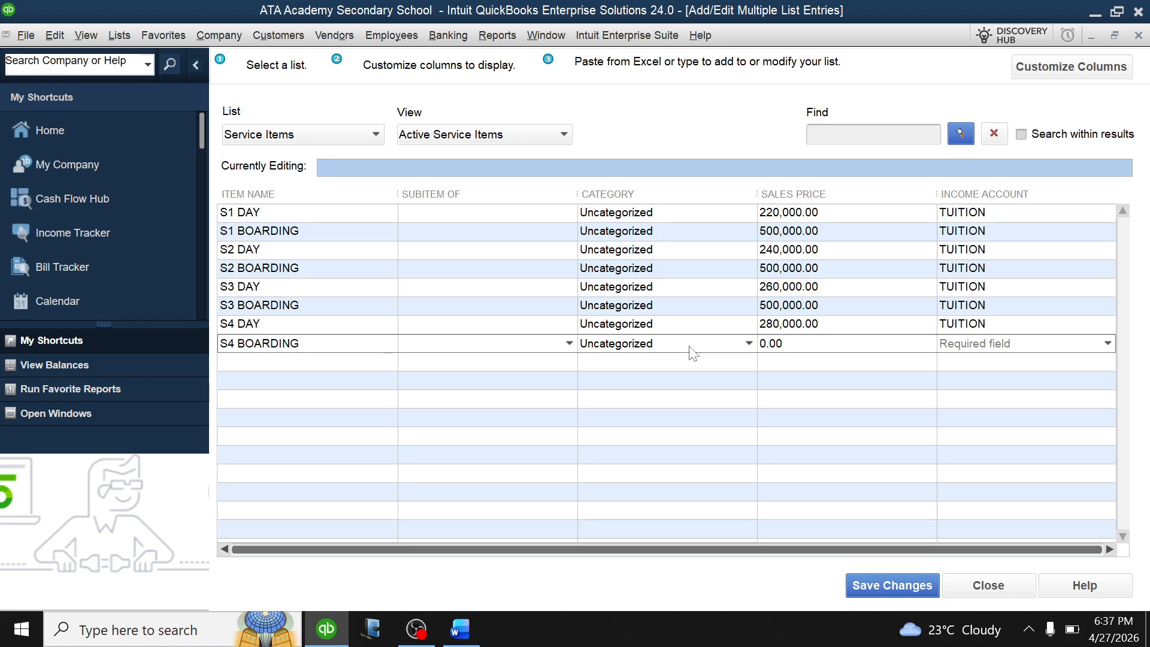
click(794, 354)
key(BackSpace)
key(BackSpace)
key(BackSpace)
key(BackSpace)
text(500000)
click(1108, 343)
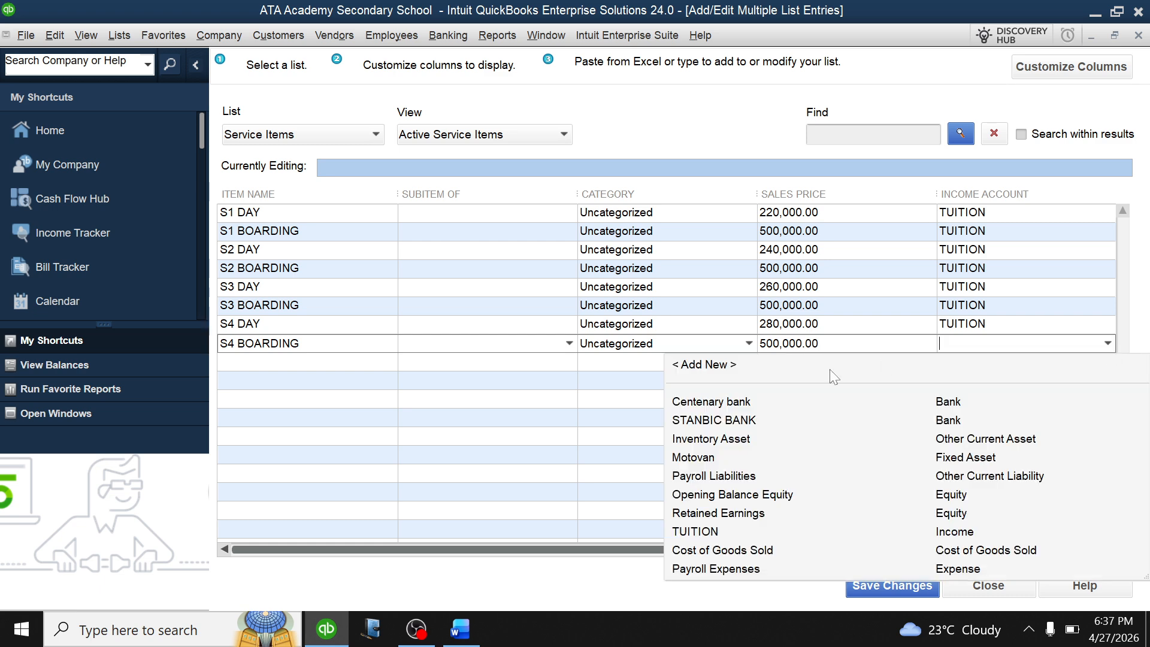
click(704, 532)
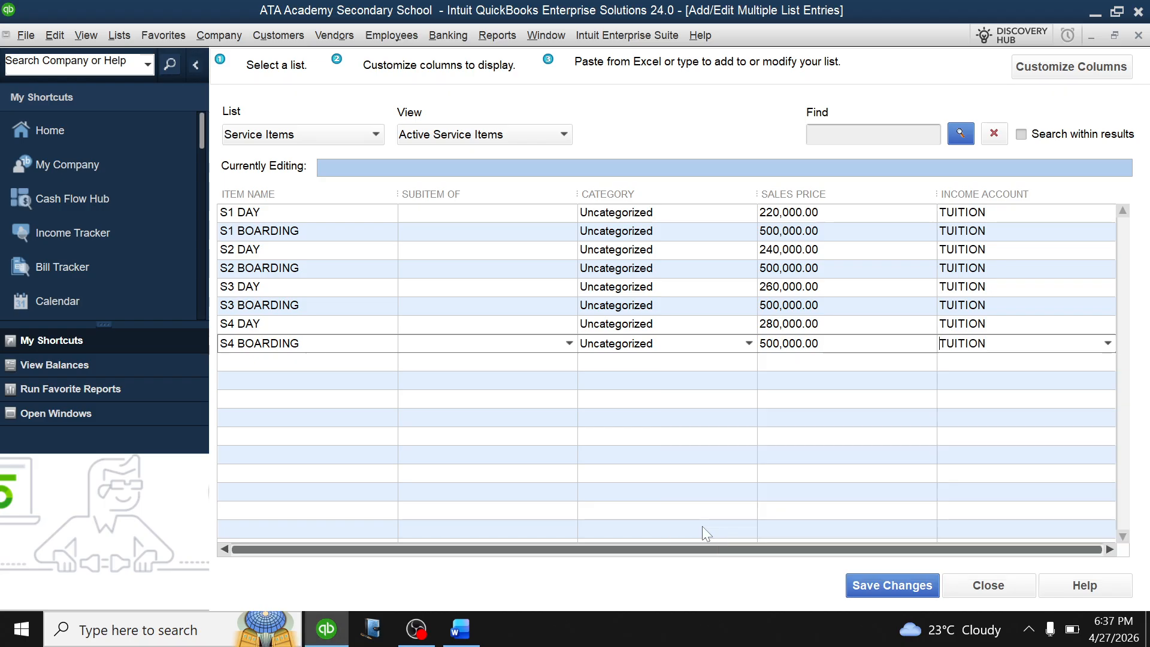
click(273, 362)
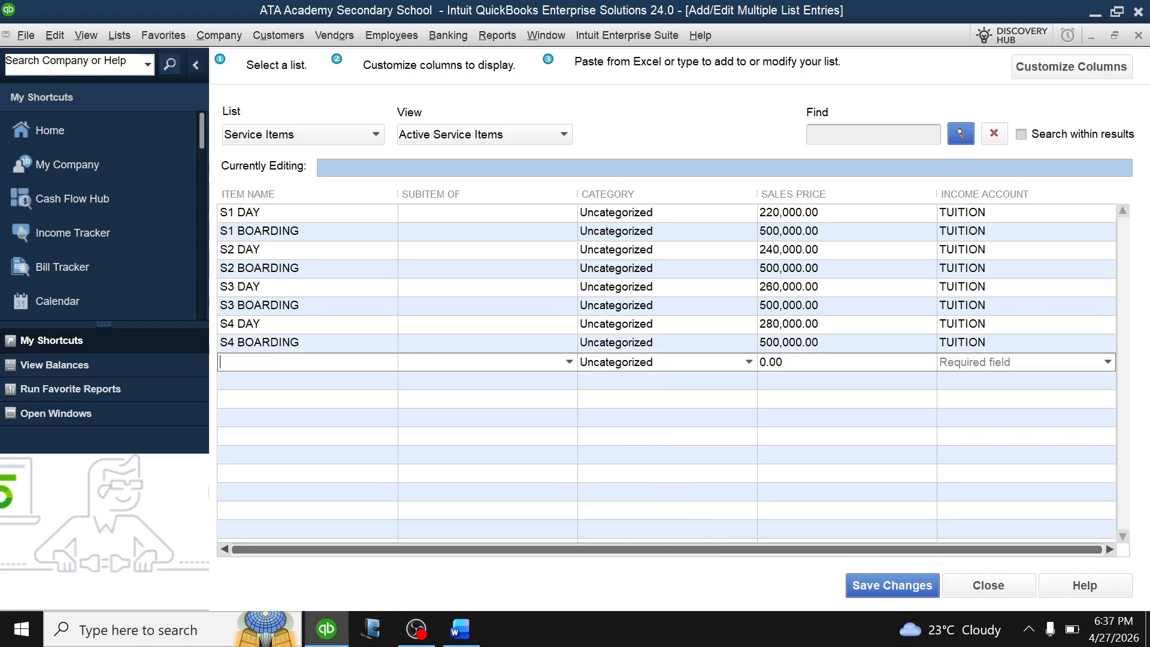
click(460, 629)
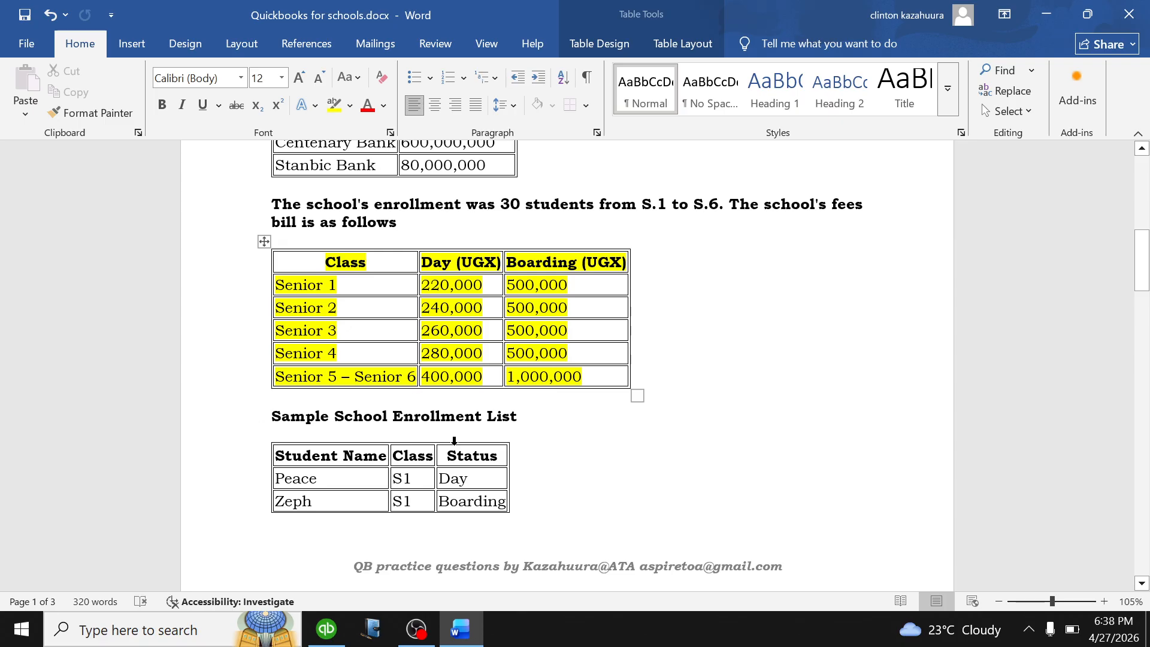
Back in QuickBooks, add S5 AND S6 DAY priced 400,000 under TUITION.
click(327, 629)
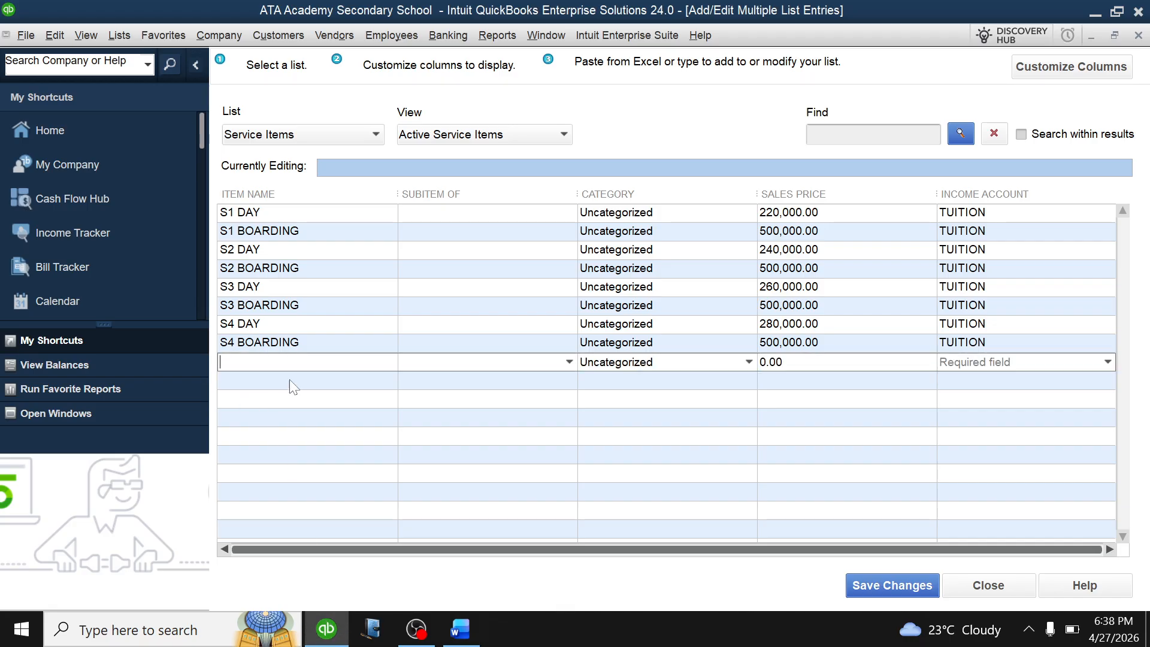
text(S5 AND S6 DAY)
key(BackSpace)
key(BackSpace)
key(BackSpace)
key(BackSpace)
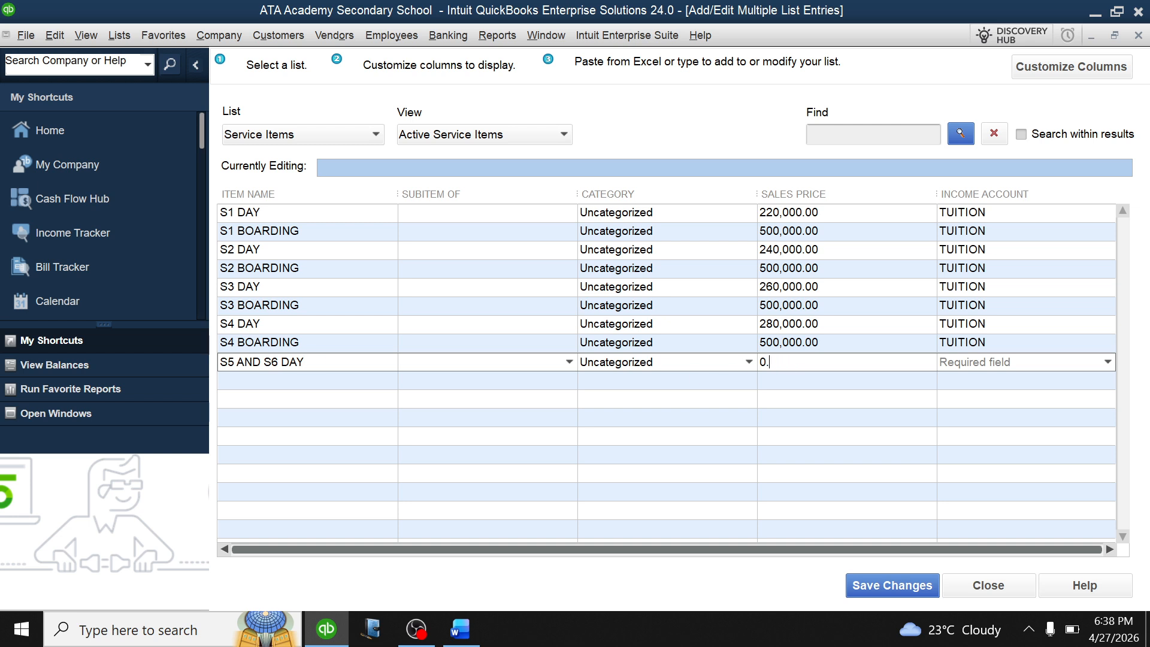
text(400000)
click(1108, 362)
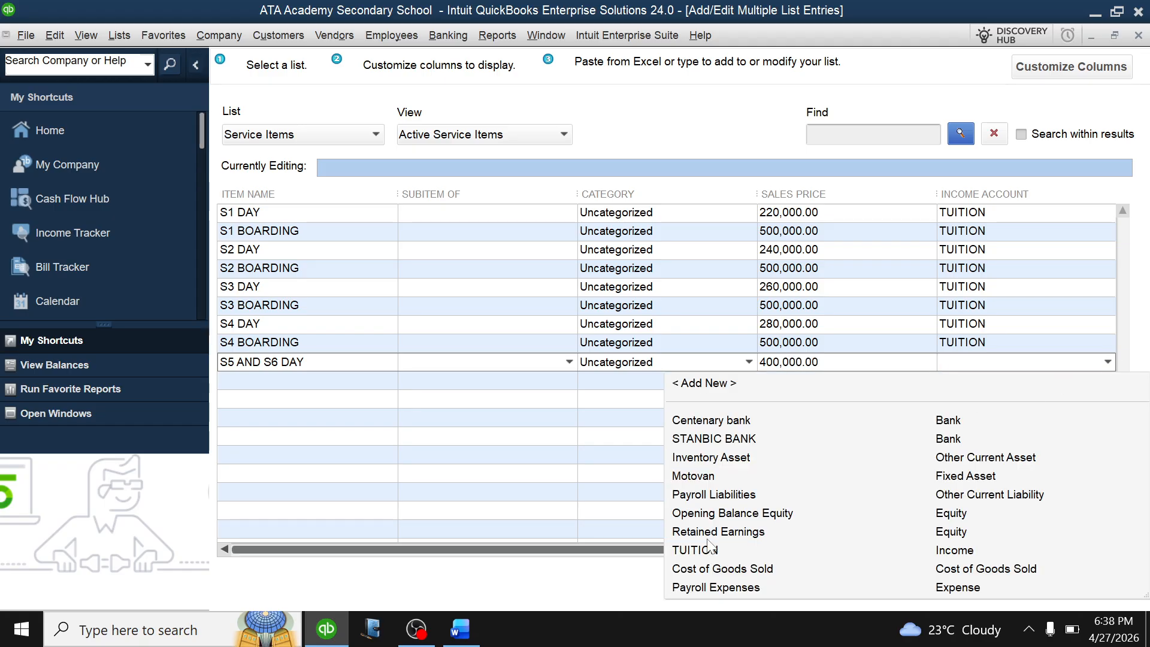
click(706, 551)
Add S5 AND S6 BOARDING priced 1,000,000 under TUITION.
click(249, 380)
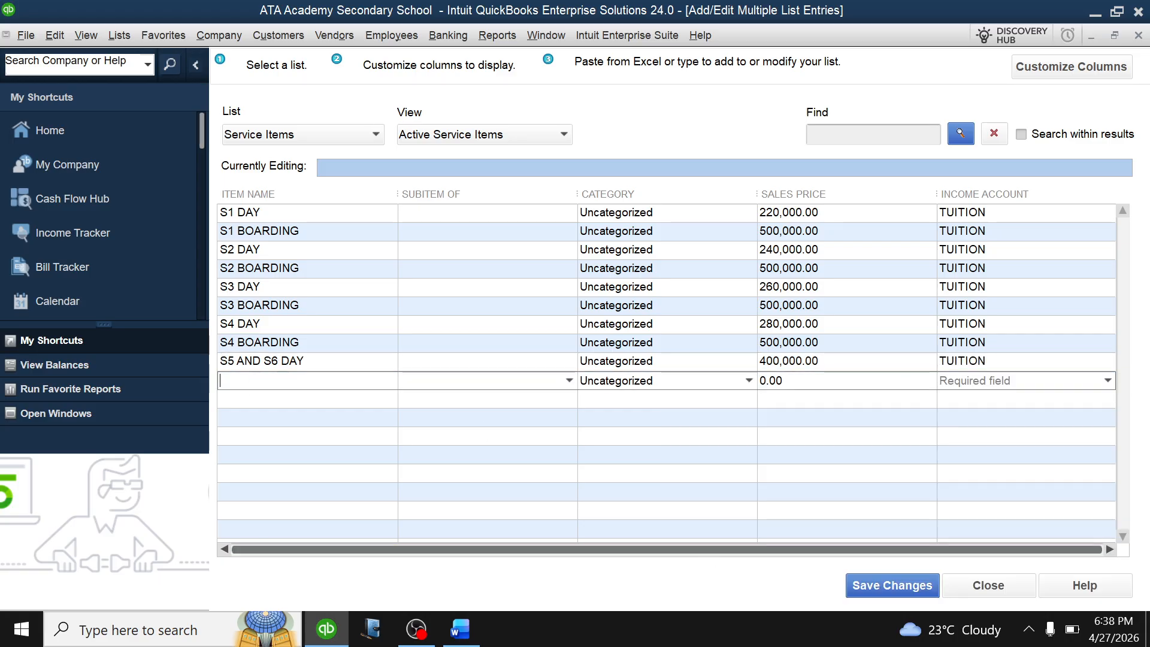
text(S5 AND )
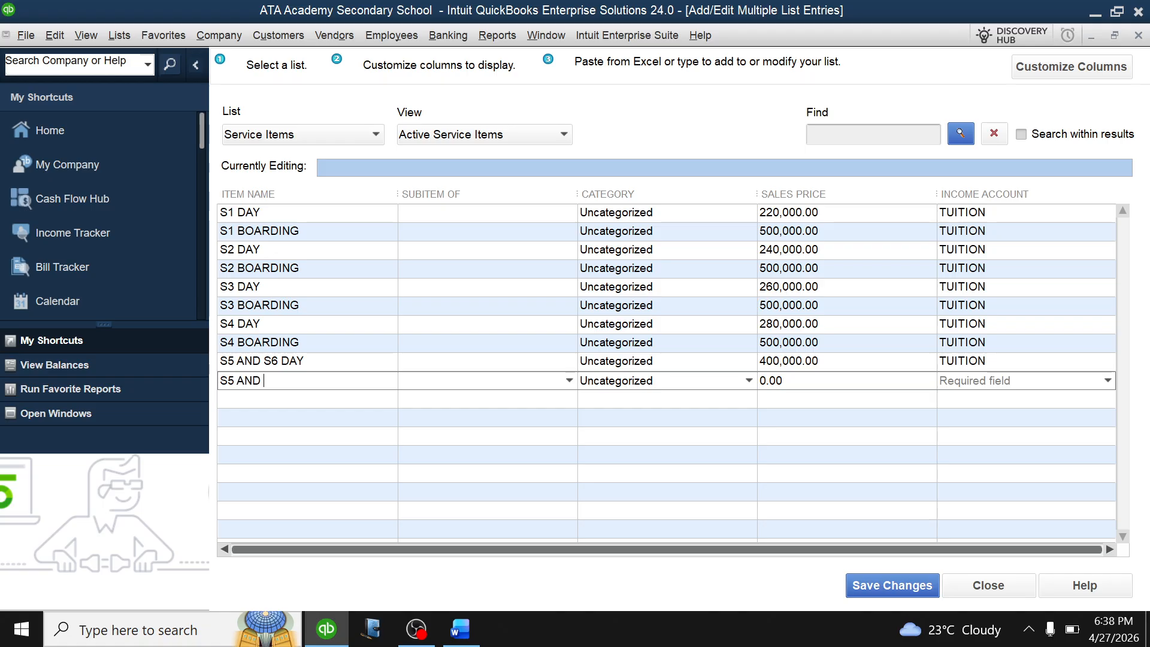
text(S6 BOARDING)
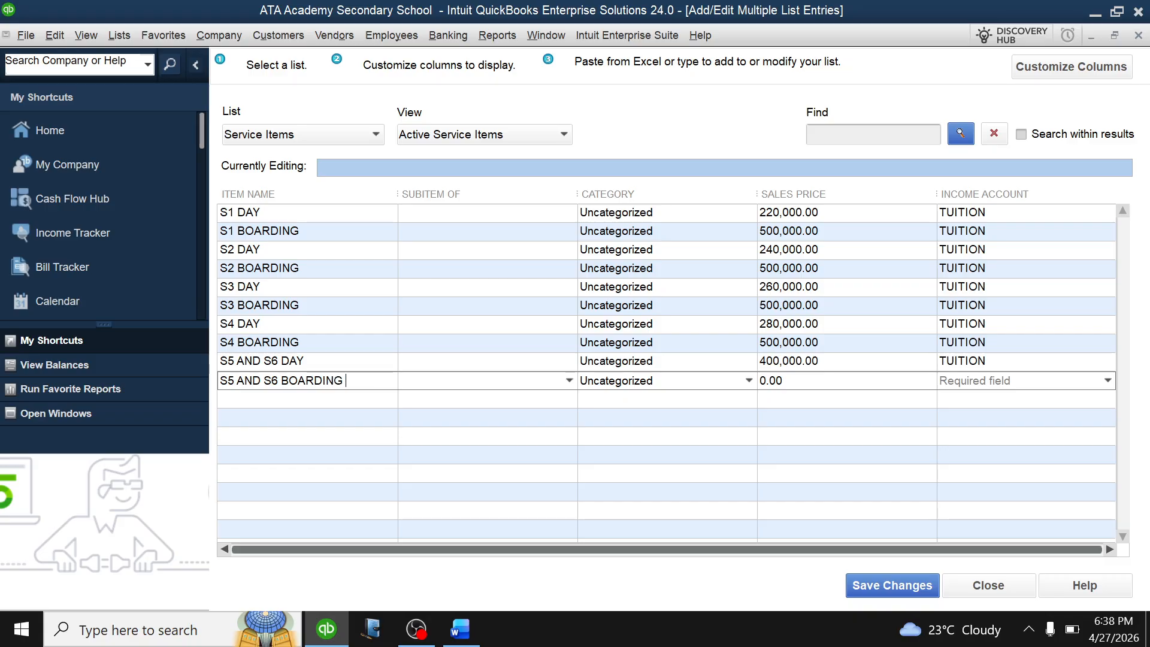
click(785, 381)
key(BackSpace)
key(BackSpace)
key(BackSpace)
key(BackSpace)
text(1000000)
click(1108, 384)
click(702, 572)
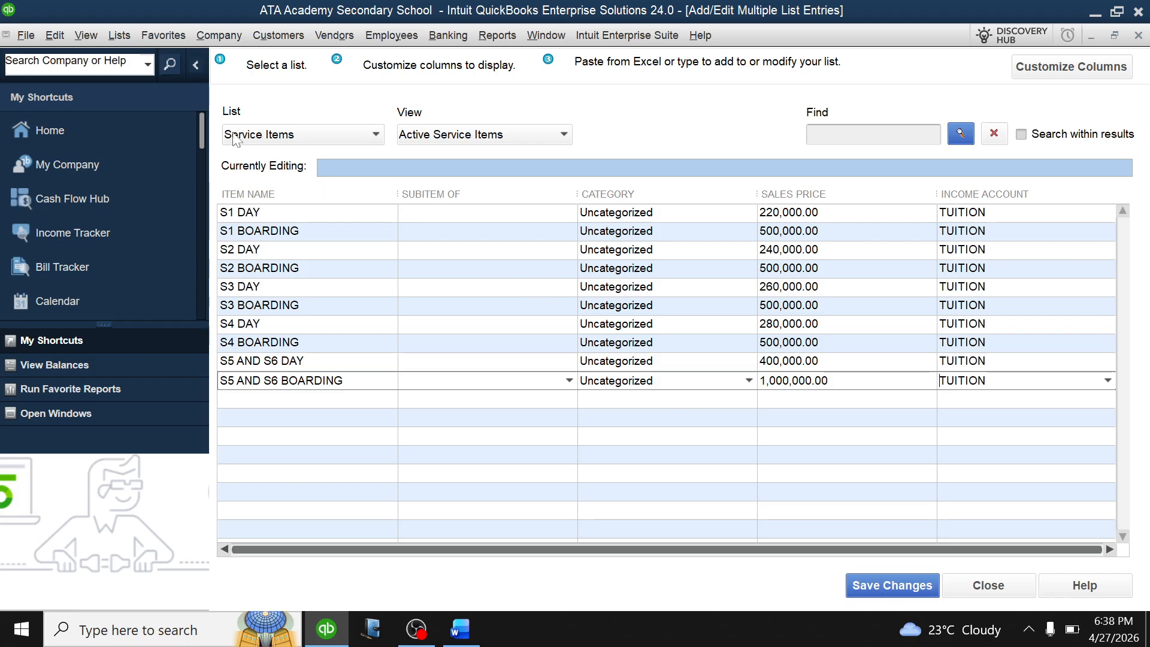
Save all ten service items and close the bulk entry window.
click(376, 135)
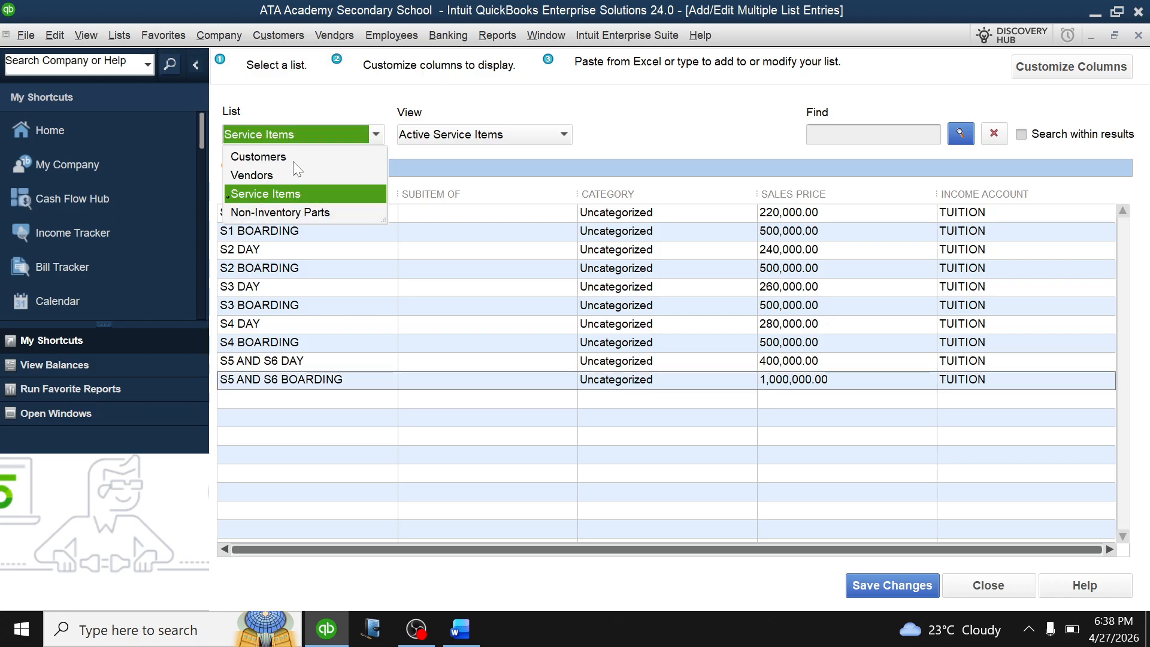
click(286, 192)
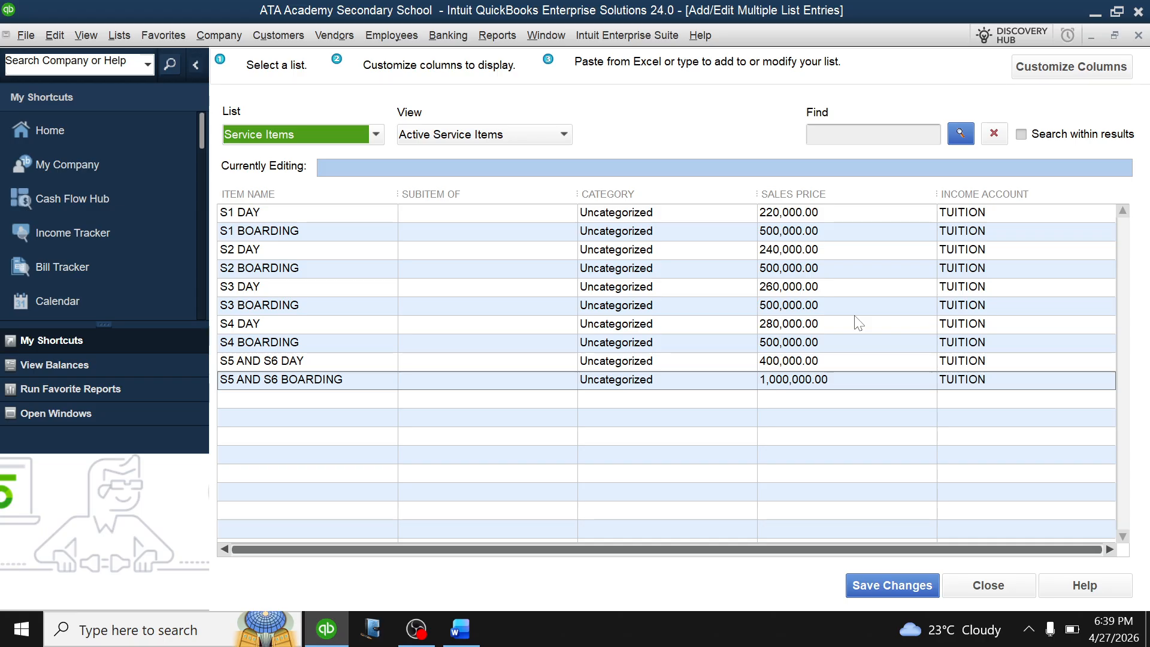
click(875, 585)
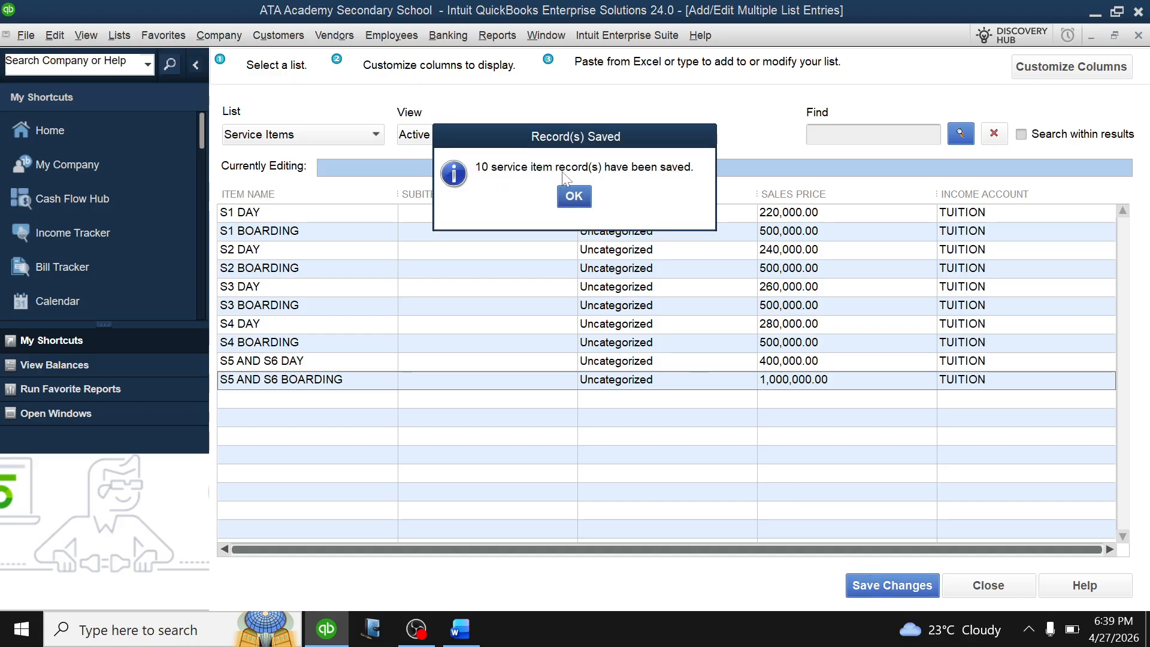
click(571, 197)
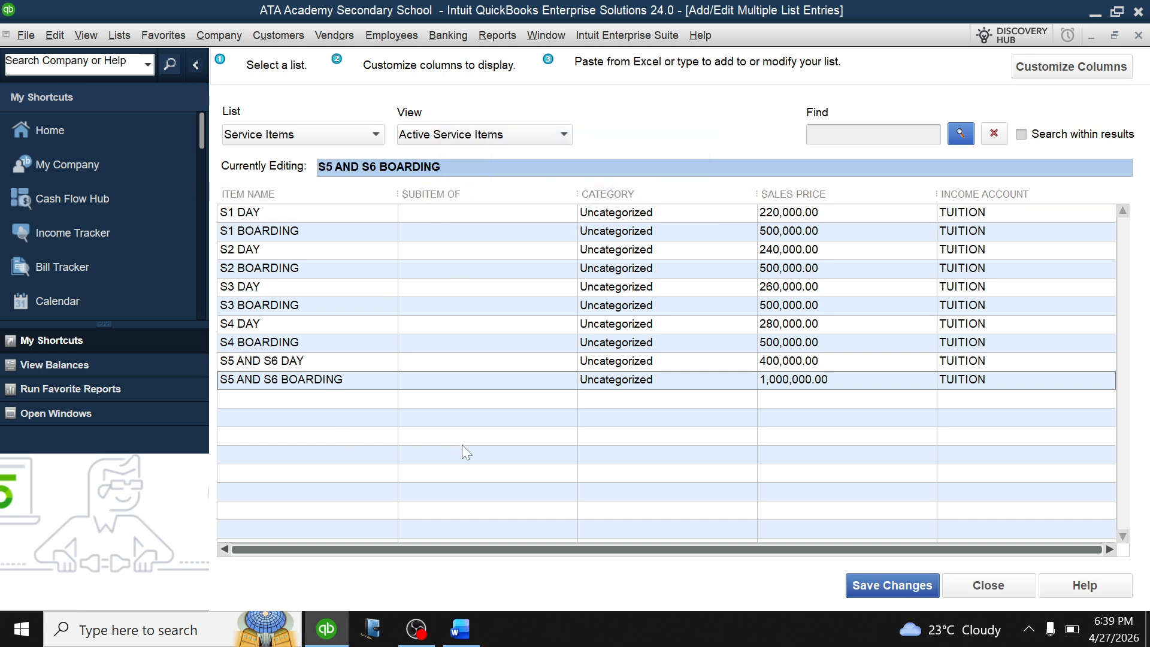
key(Escape)
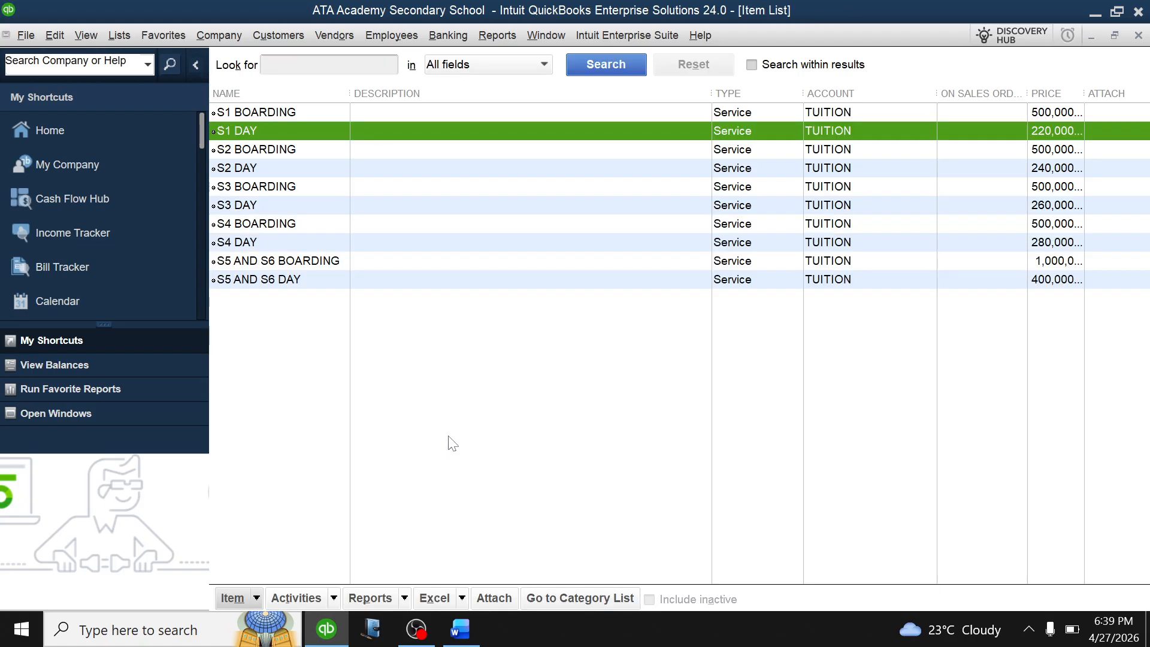
Review the S2 BOARDING and S5 AND S6 items in the Item List, then close it.
click(856, 267)
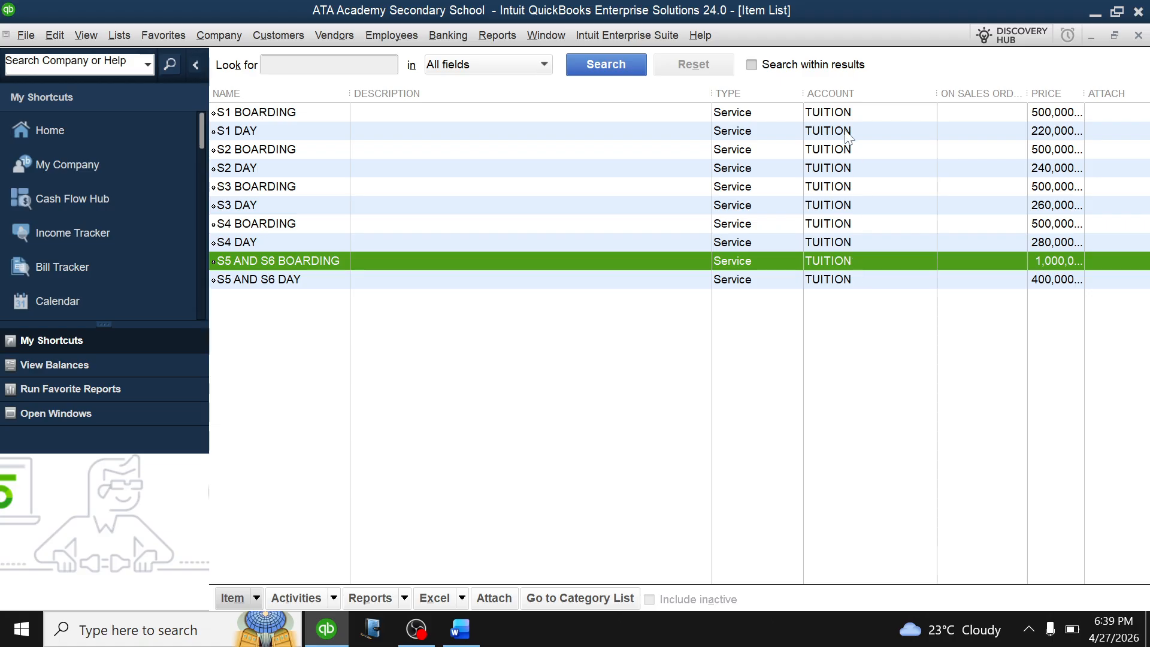
click(846, 114)
click(853, 203)
click(850, 280)
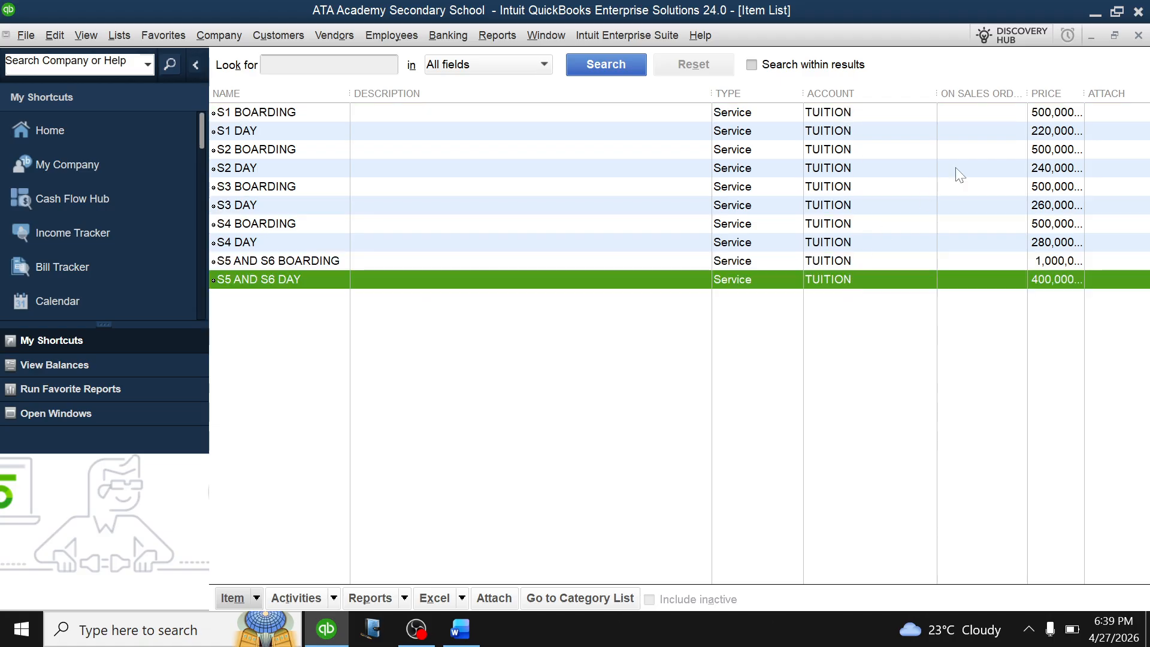
click(1025, 113)
click(719, 155)
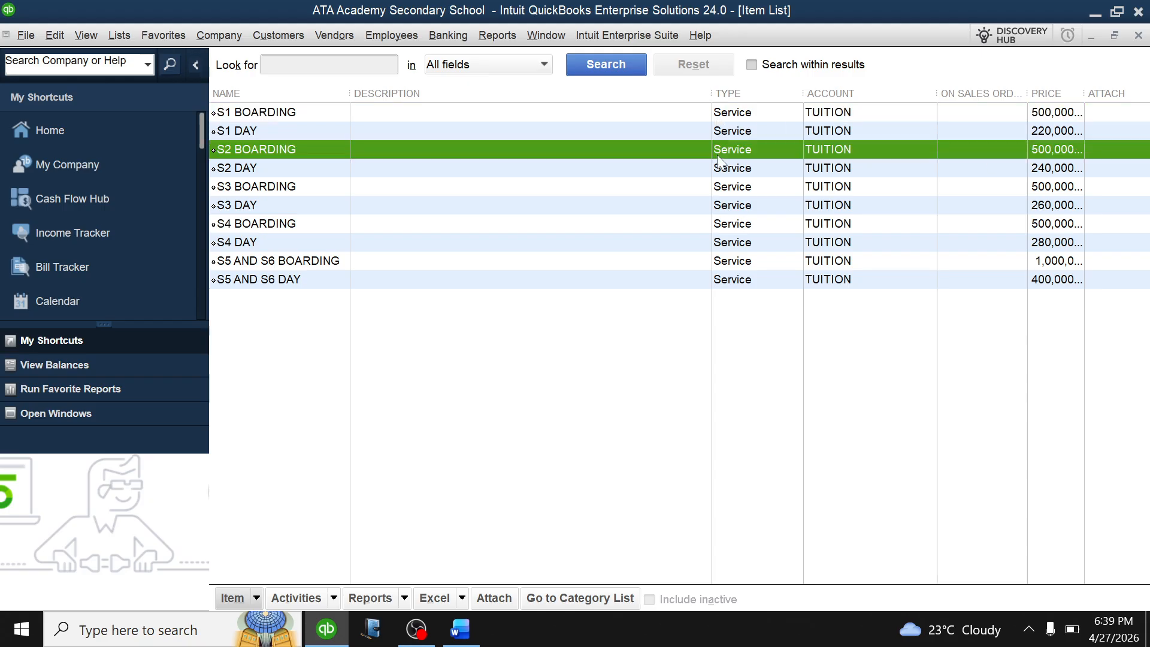
click(487, 286)
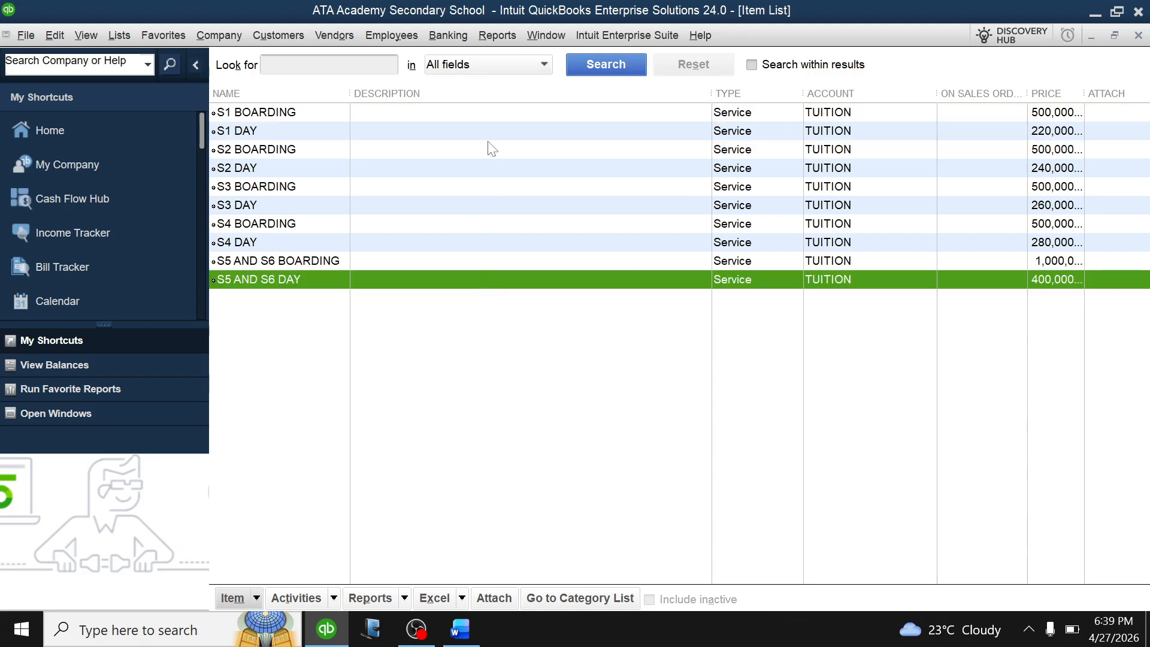
key(Escape)
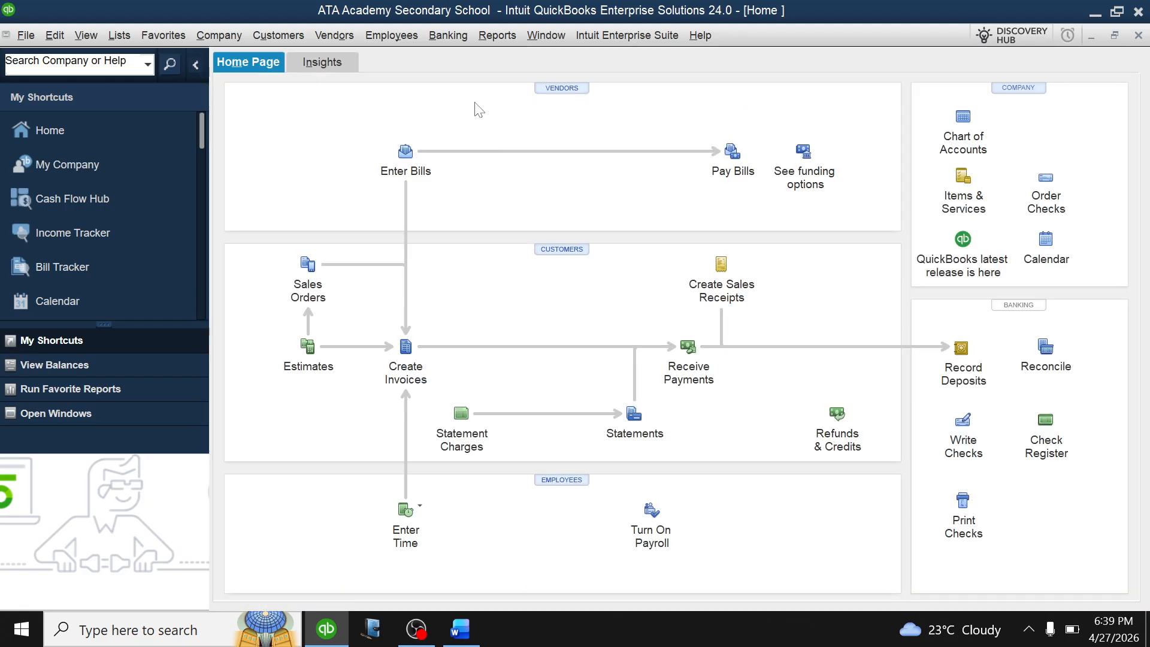
click(460, 629)
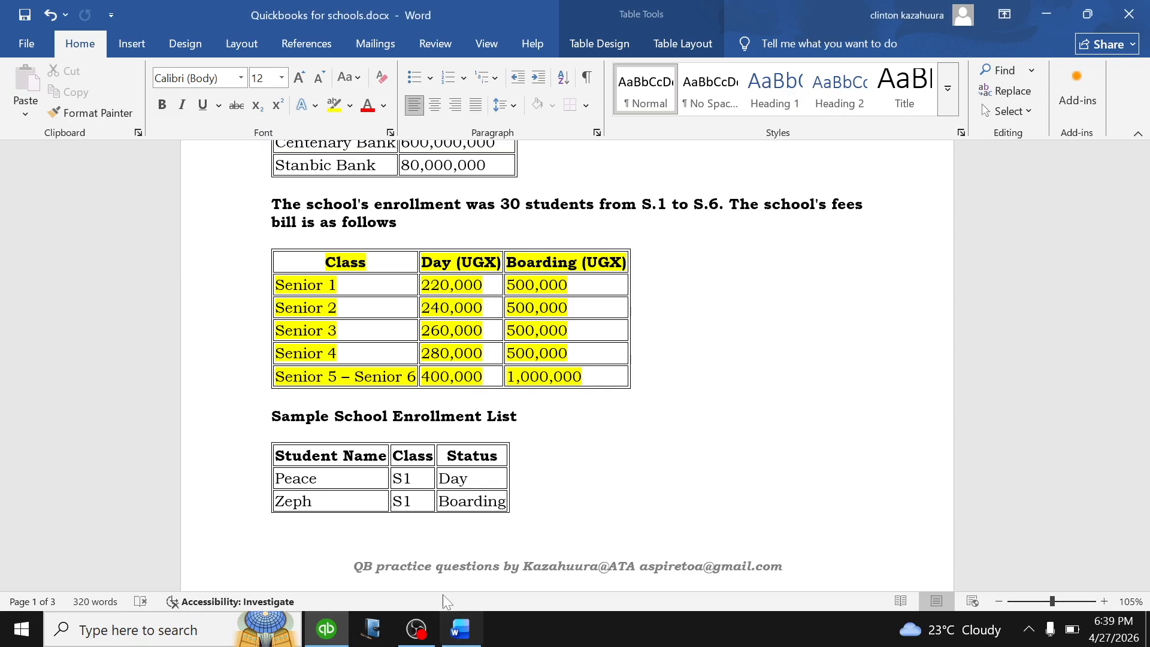
scroll(450, 300, down, 1)
scroll(568, 359, down, 1)
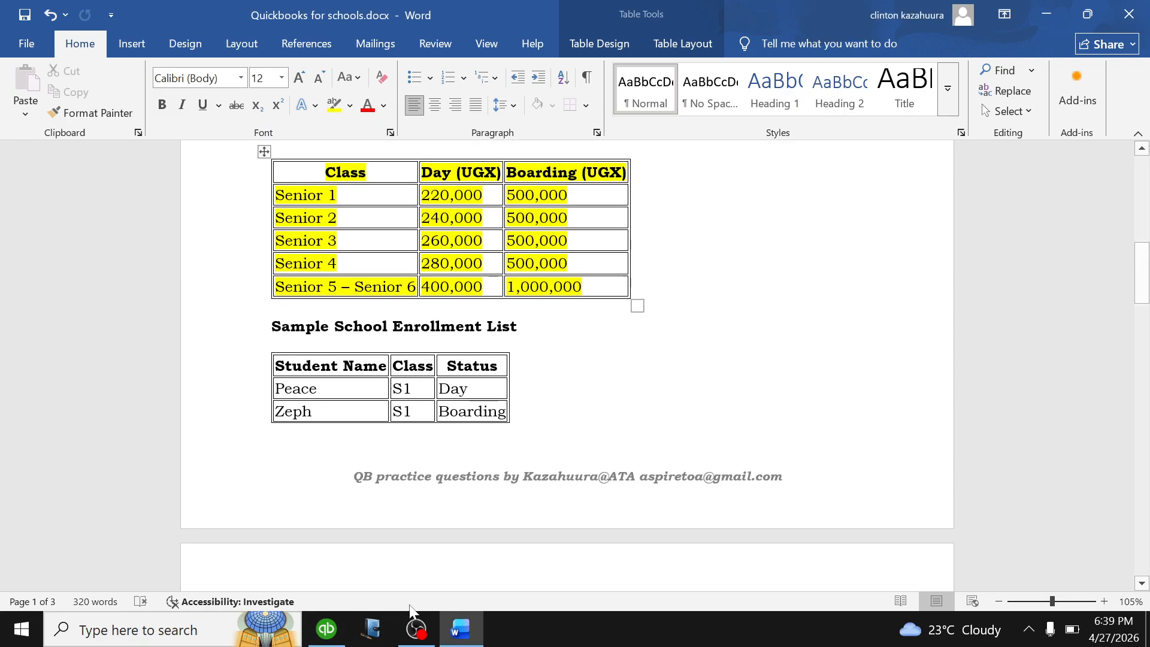
scroll(449, 299, down, 1)
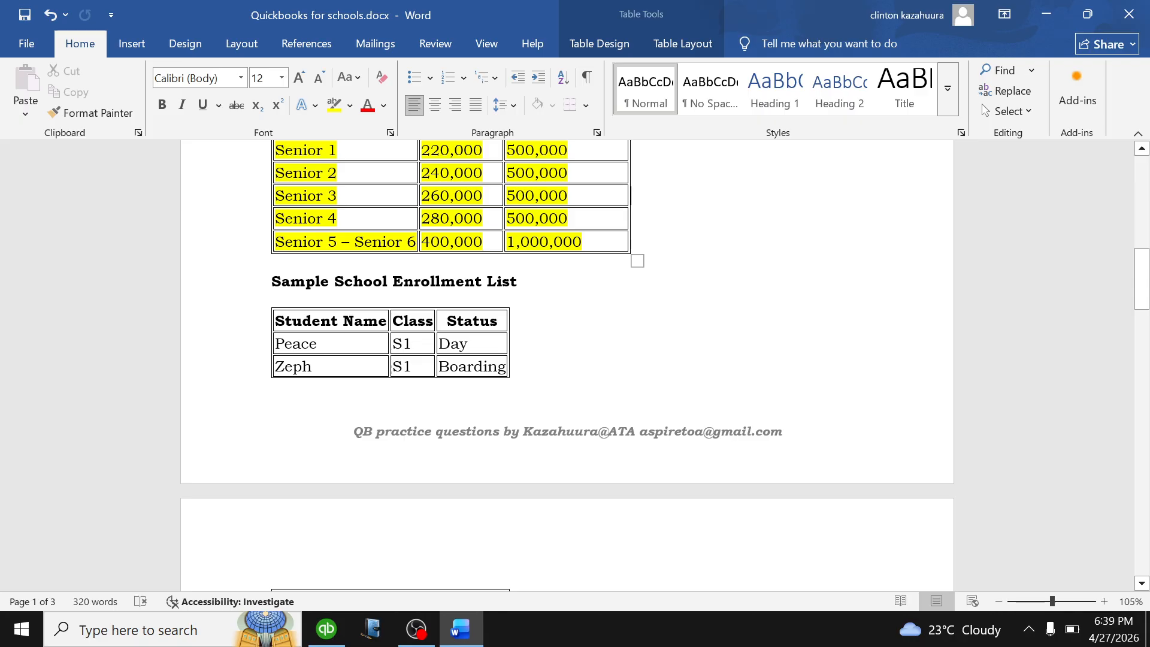
scroll(350, 311, down, 1)
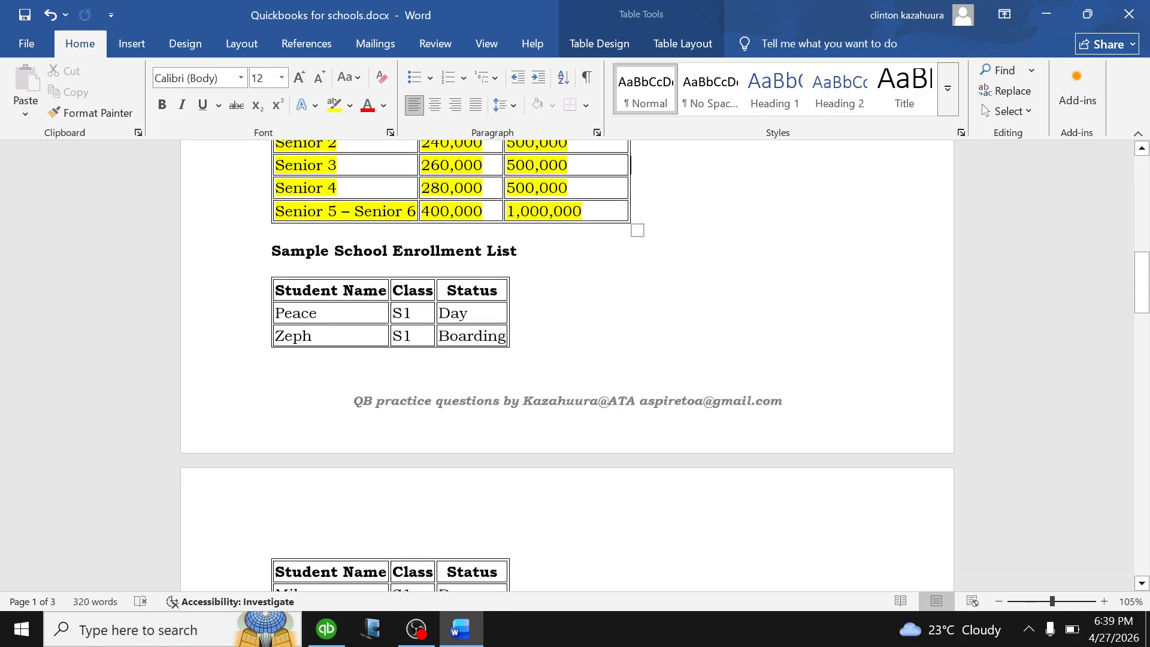
scroll(420, 342, down, 2)
scroll(567, 365, down, 2)
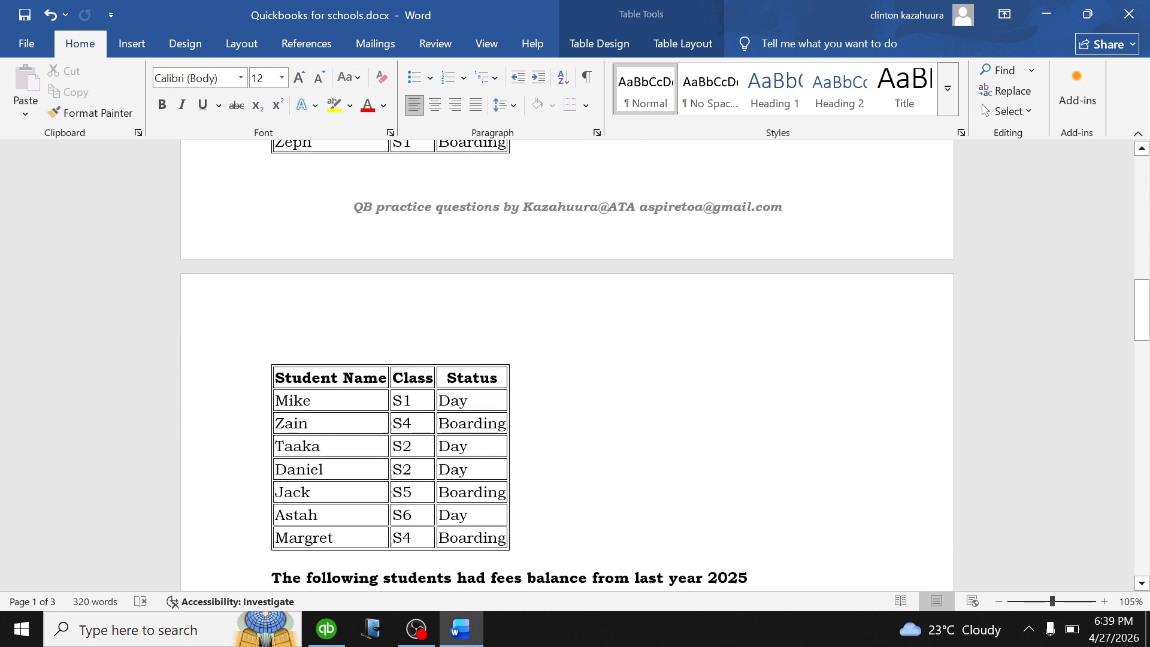
scroll(567, 366, down, 2)
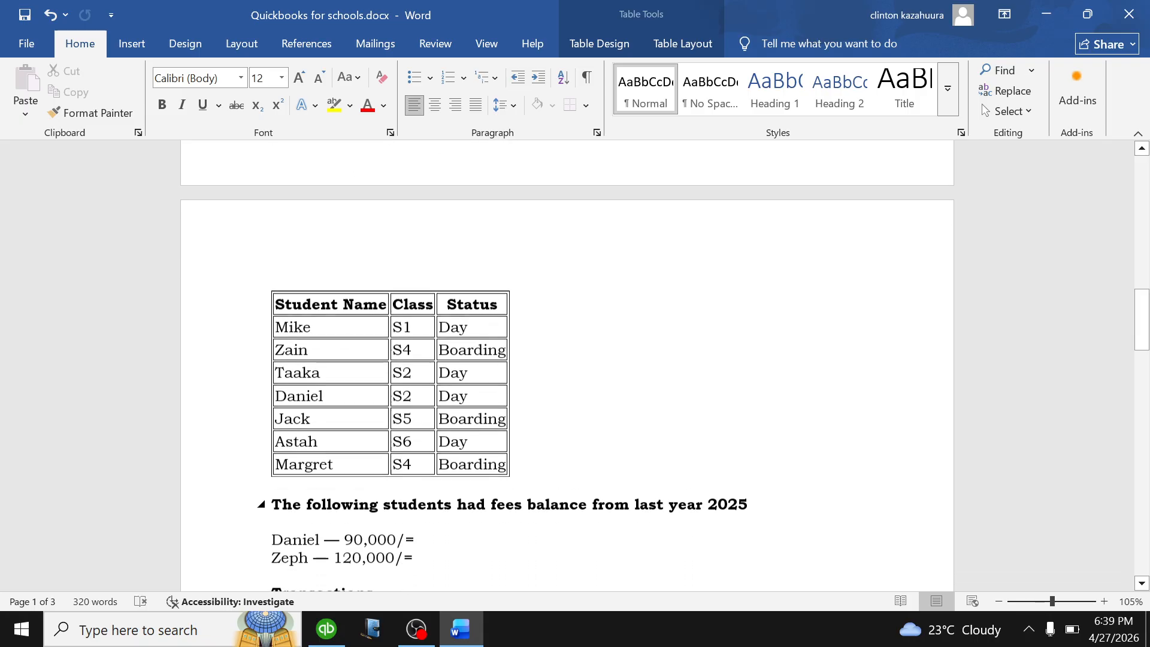
scroll(429, 369, down, 1)
scroll(429, 368, down, 1)
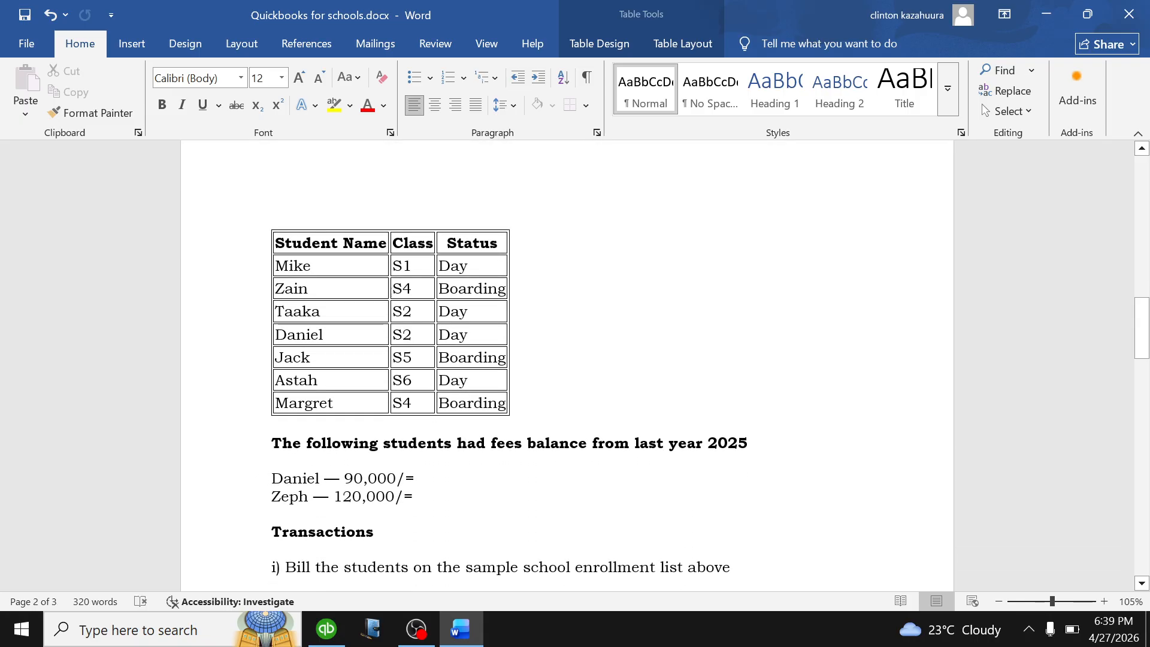
scroll(428, 369, up, 7)
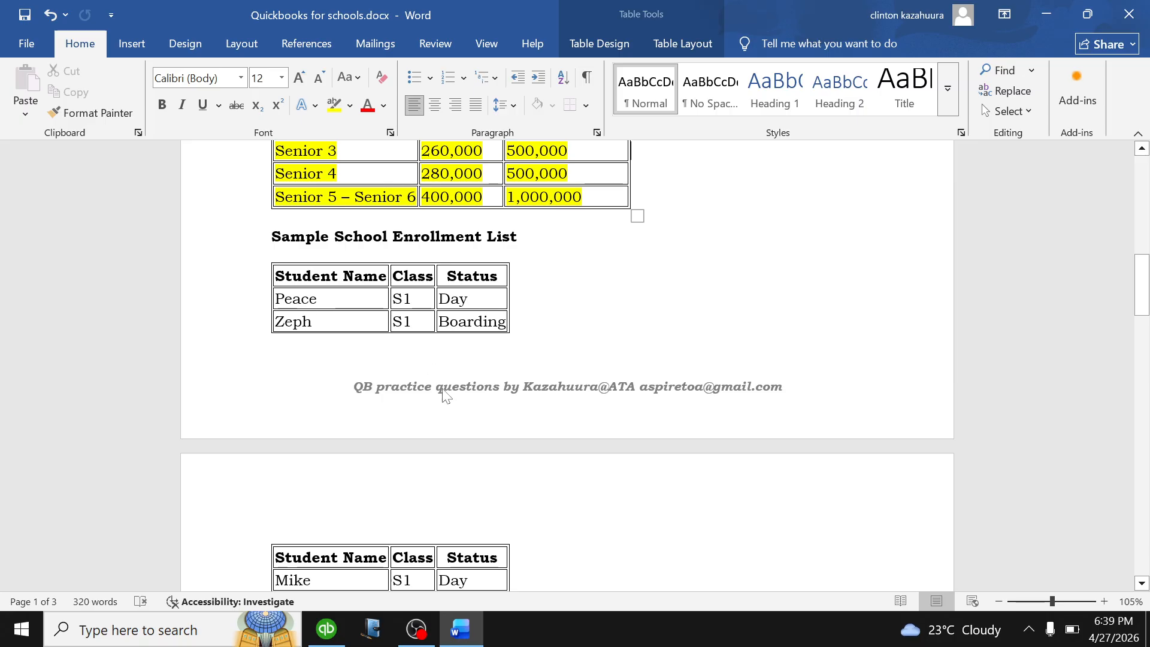
scroll(470, 440, down, 6)
scroll(247, 419, down, 2)
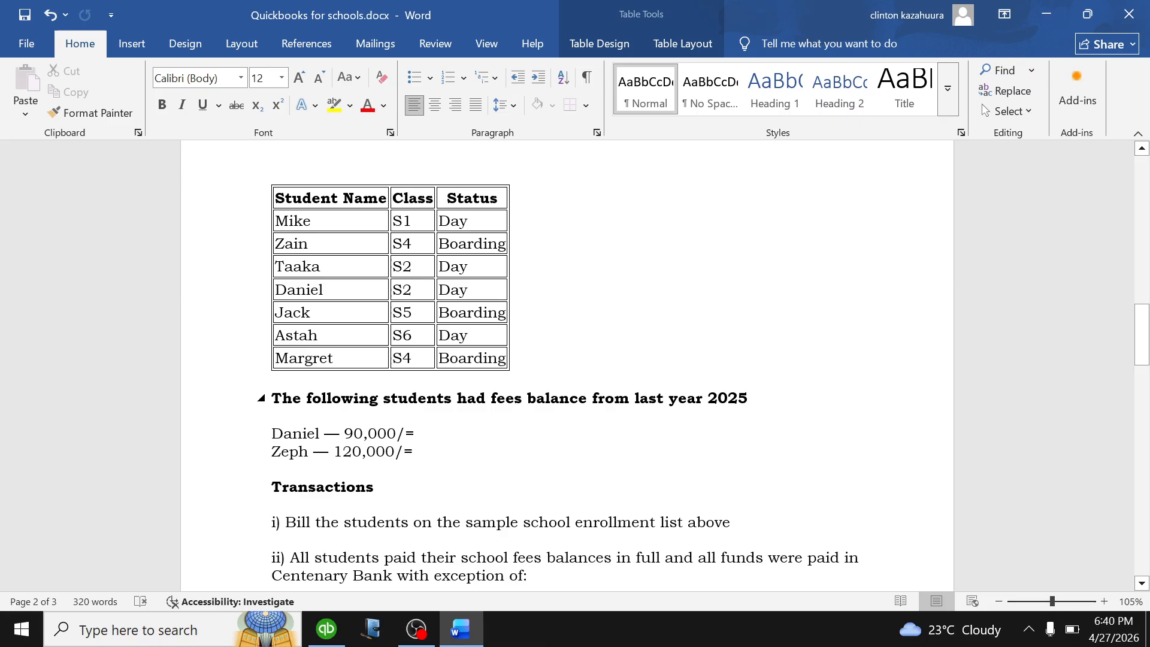
drag(345, 434, 272, 434)
click(479, 453)
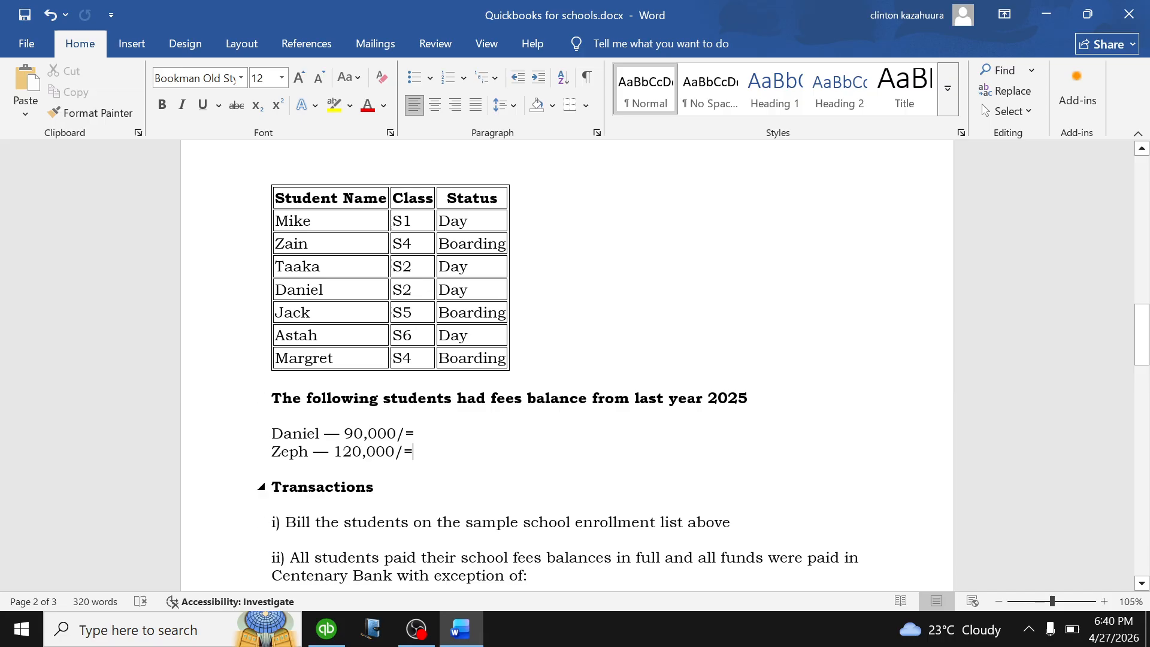
drag(414, 452, 273, 414)
click(458, 454)
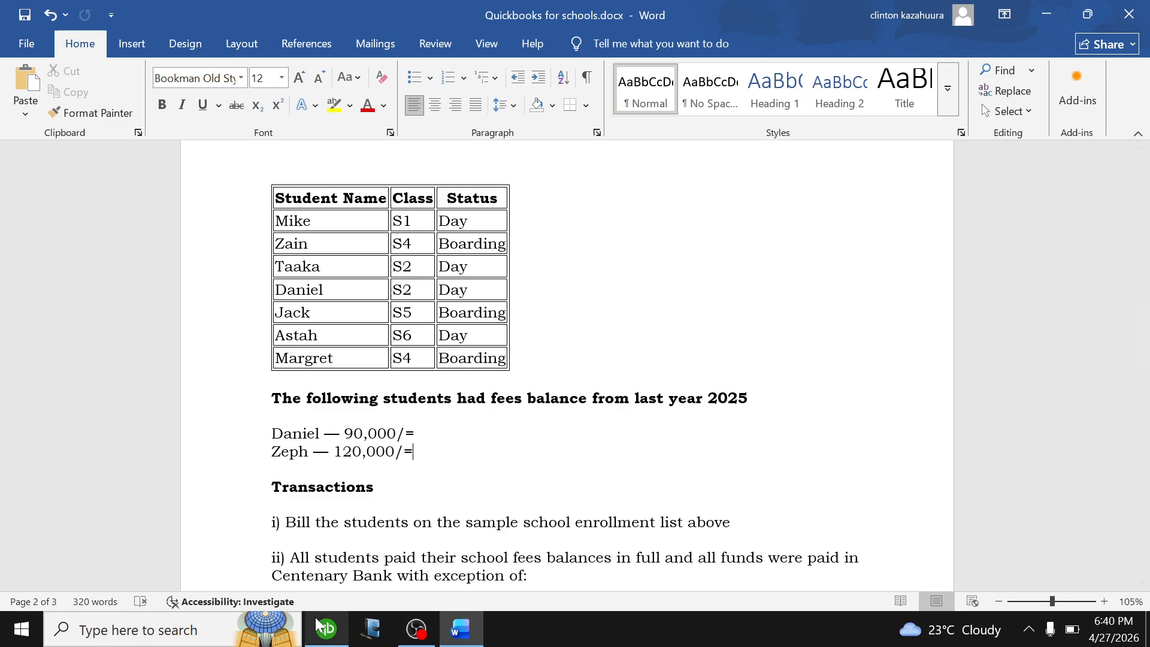
click(333, 511)
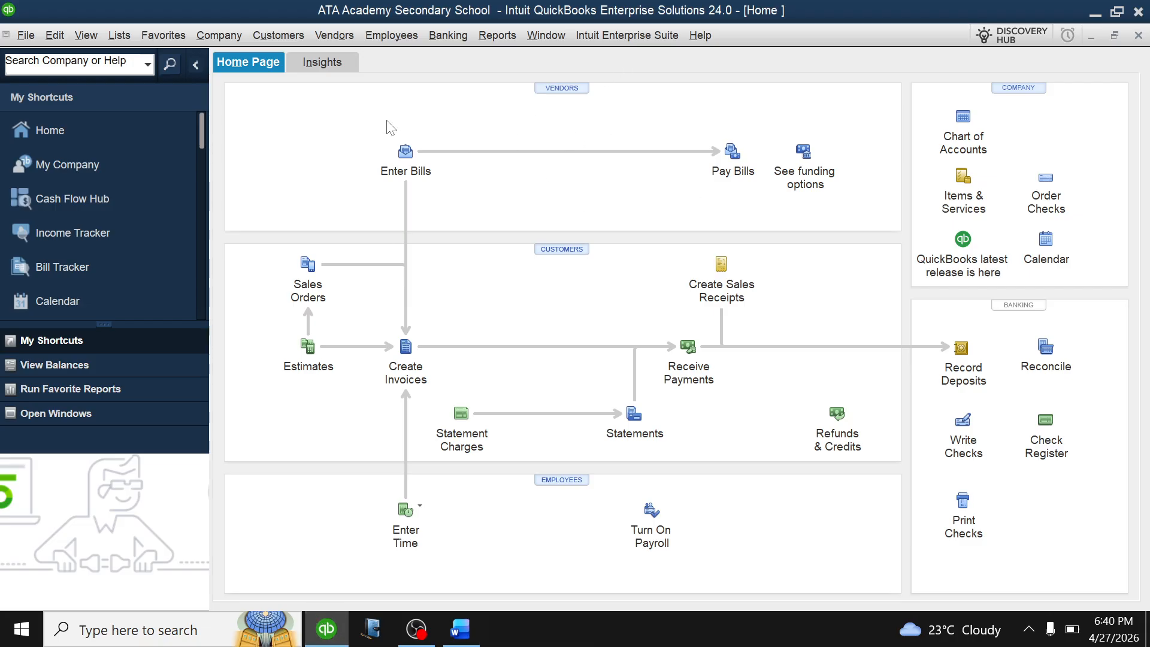
In the Customer Center, start a new customer for the first student with a 90,000 opening balance.
click(562, 260)
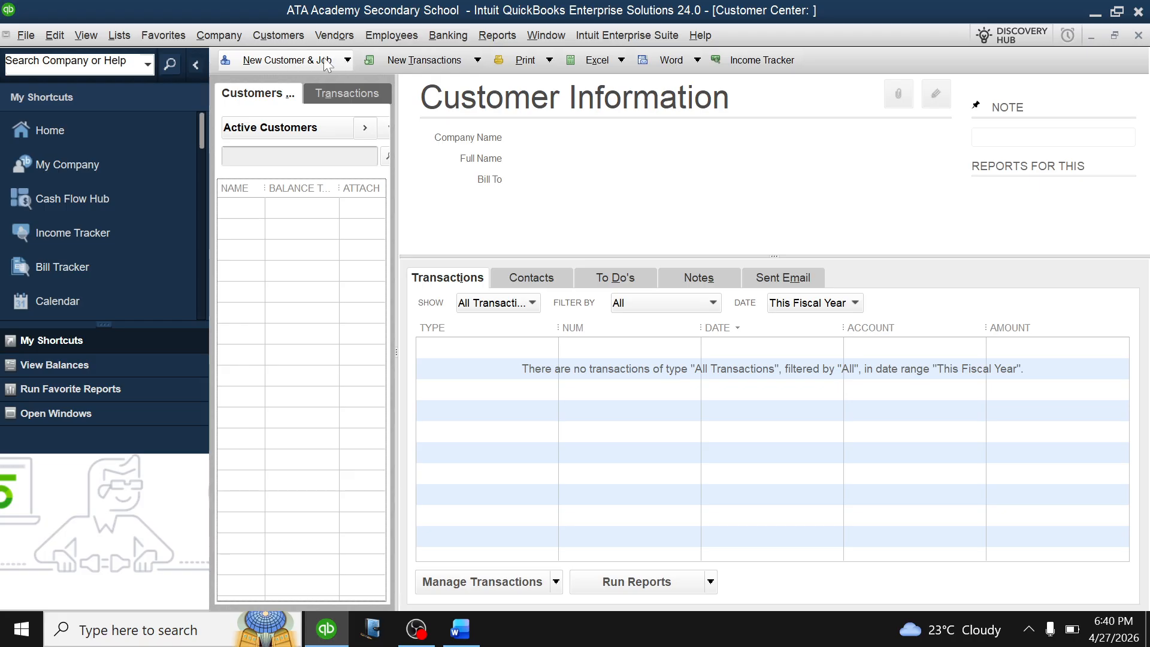
click(346, 61)
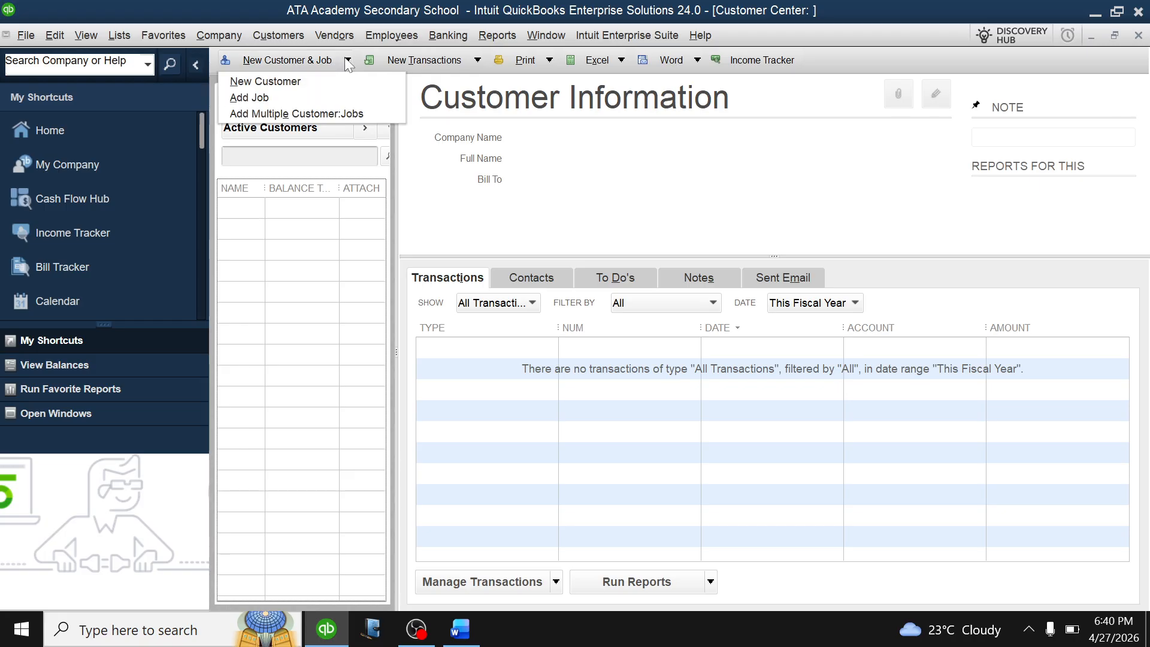
click(296, 84)
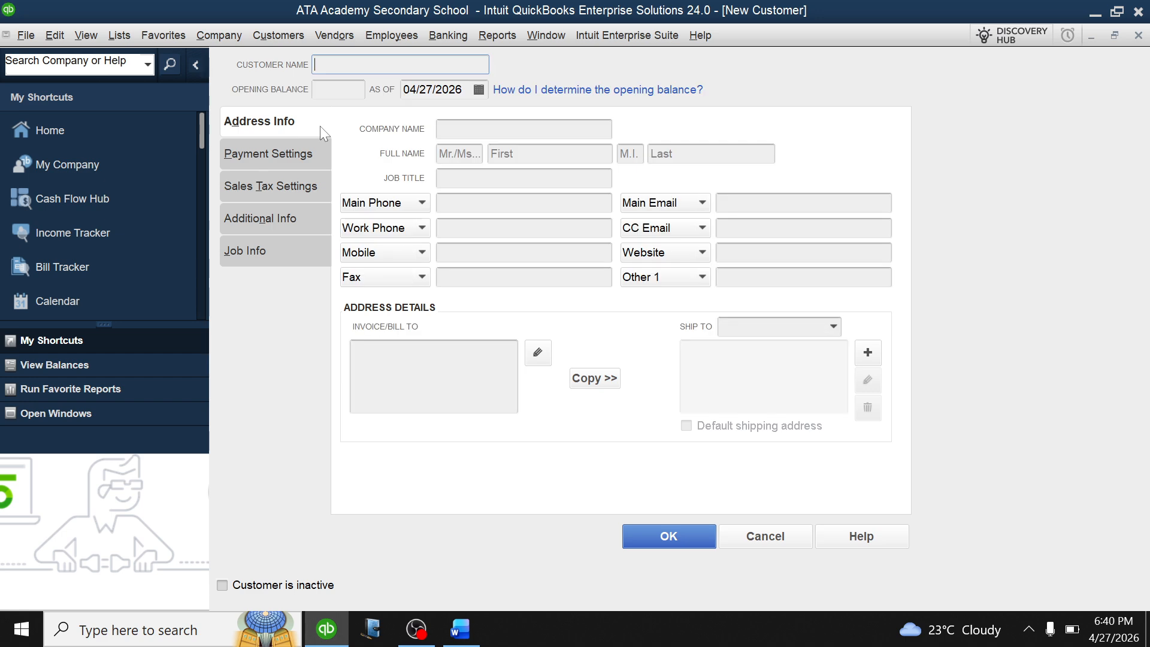
text(d)
key(BackSpace)
text(Daniel)
click(338, 89)
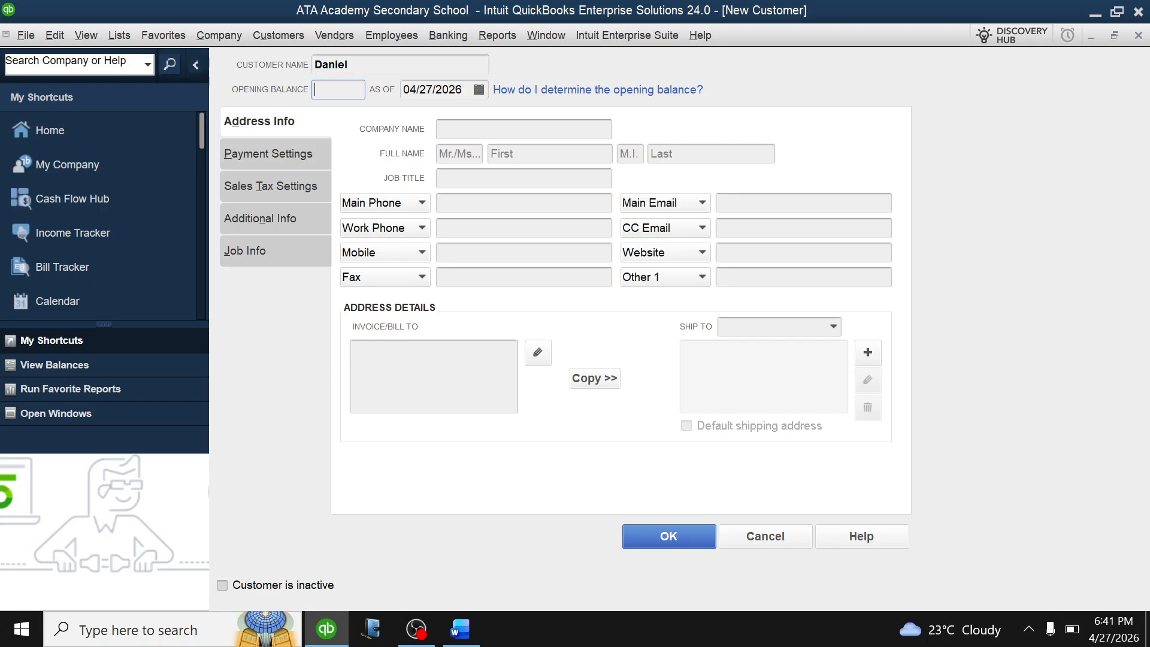
text(90000)
Date the opening balance 01/01/2026 and save the customer, accepting the past-date warning.
click(478, 89)
click(420, 117)
click(423, 118)
click(420, 118)
click(420, 118)
click(540, 118)
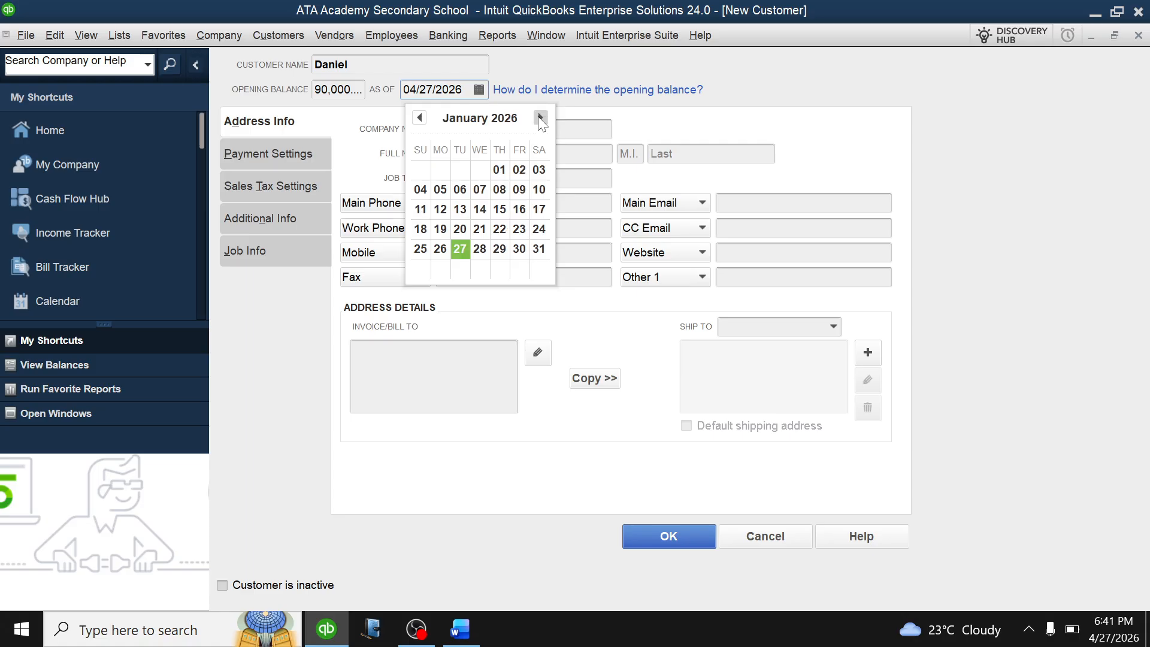
click(502, 169)
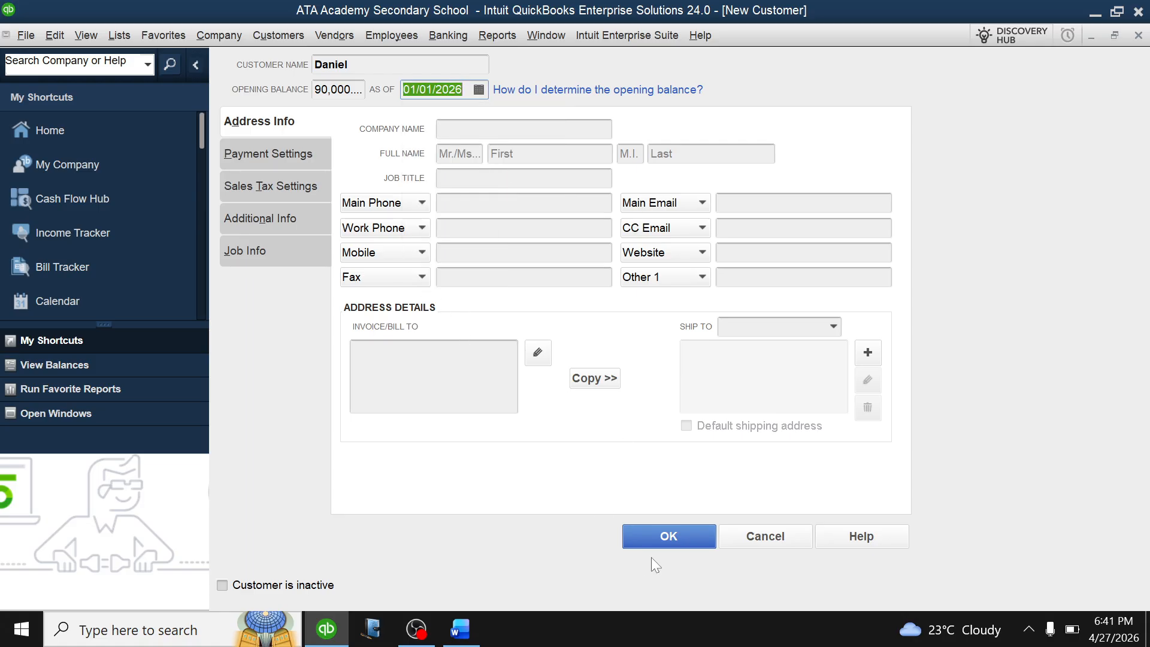
click(674, 530)
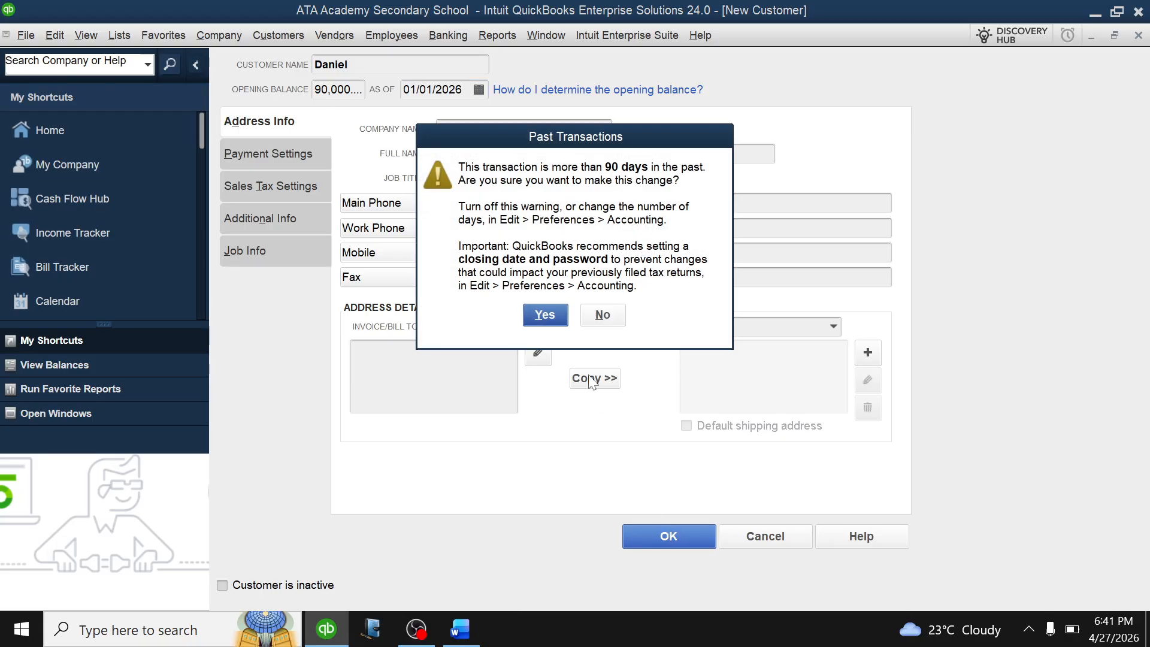
click(545, 316)
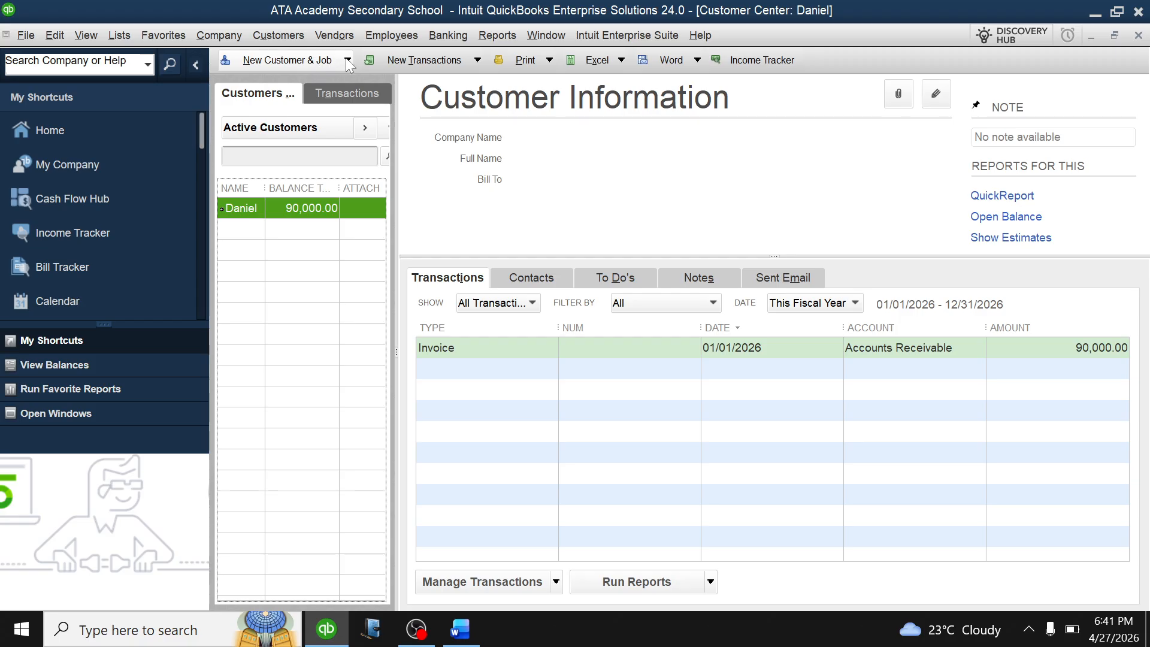
Start a new customer for the second student with a 120,000 opening balance.
click(347, 60)
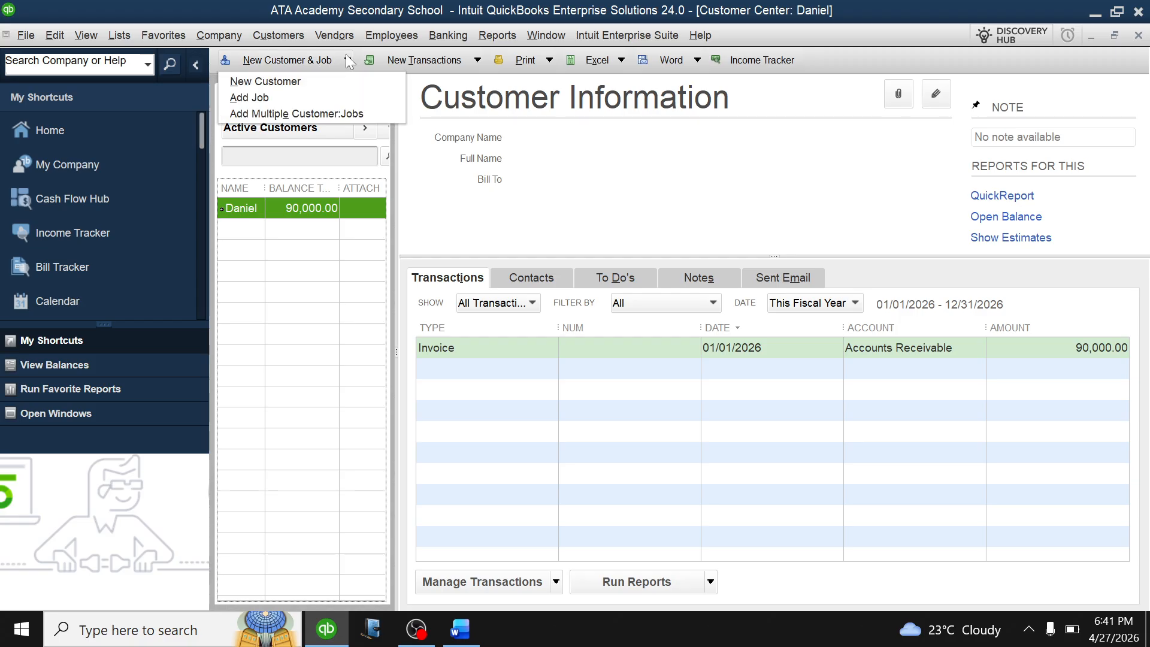
click(255, 80)
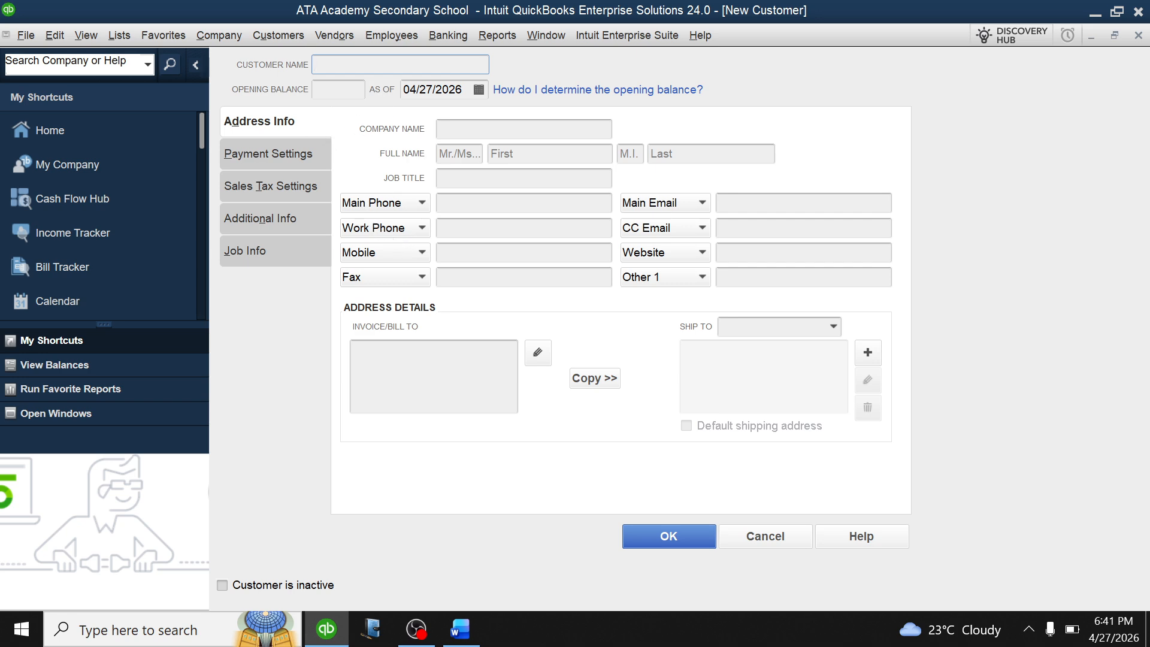
text(eph)
key(BackSpace)
key(BackSpace)
key(BackSpace)
key(BackSpace)
text(ZEPH)
key(Tab)
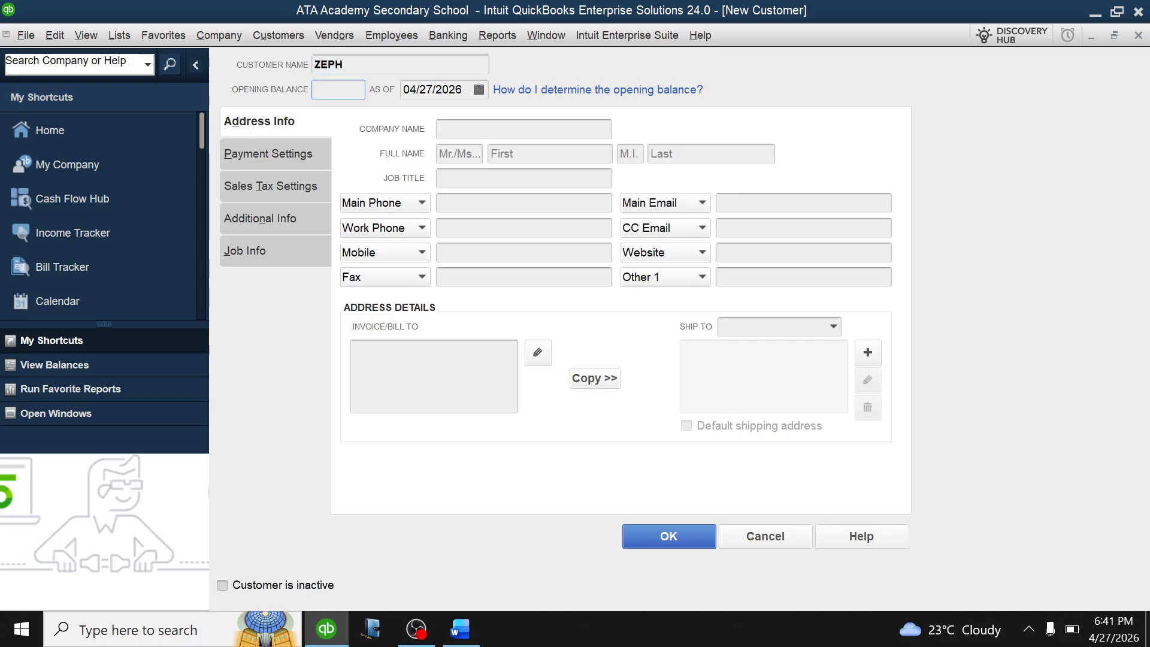
text(120)
text(000)
Date the balance 01/01/2026, save the customer past the warning, and close Customer Center.
click(482, 91)
click(420, 118)
click(420, 117)
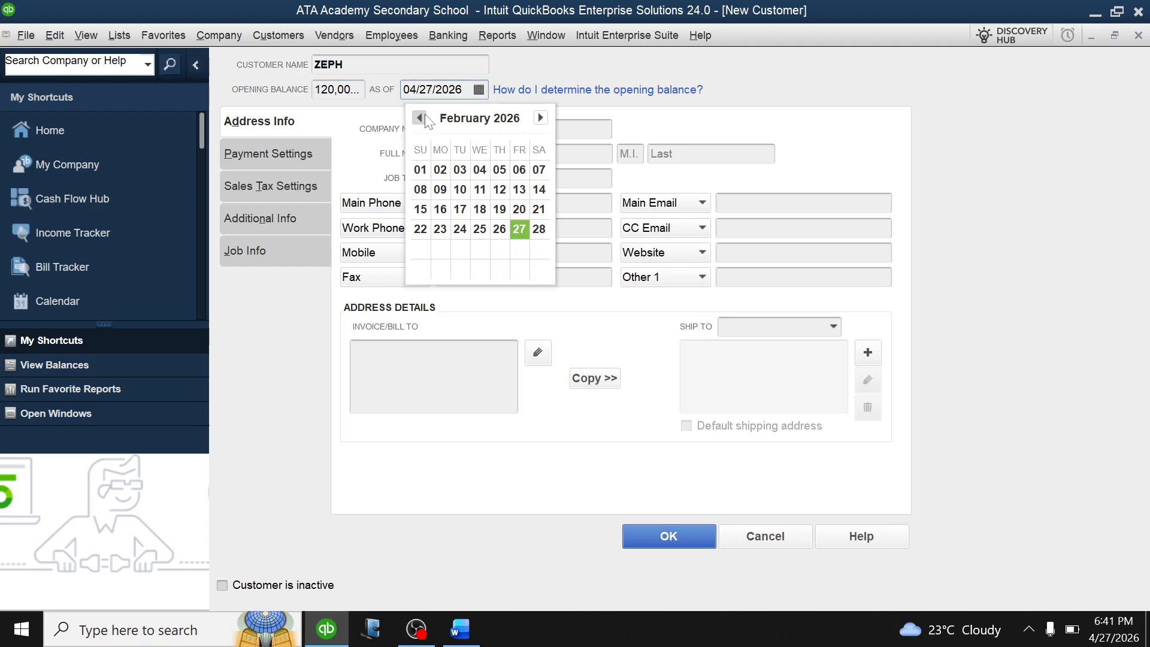
click(427, 119)
click(497, 171)
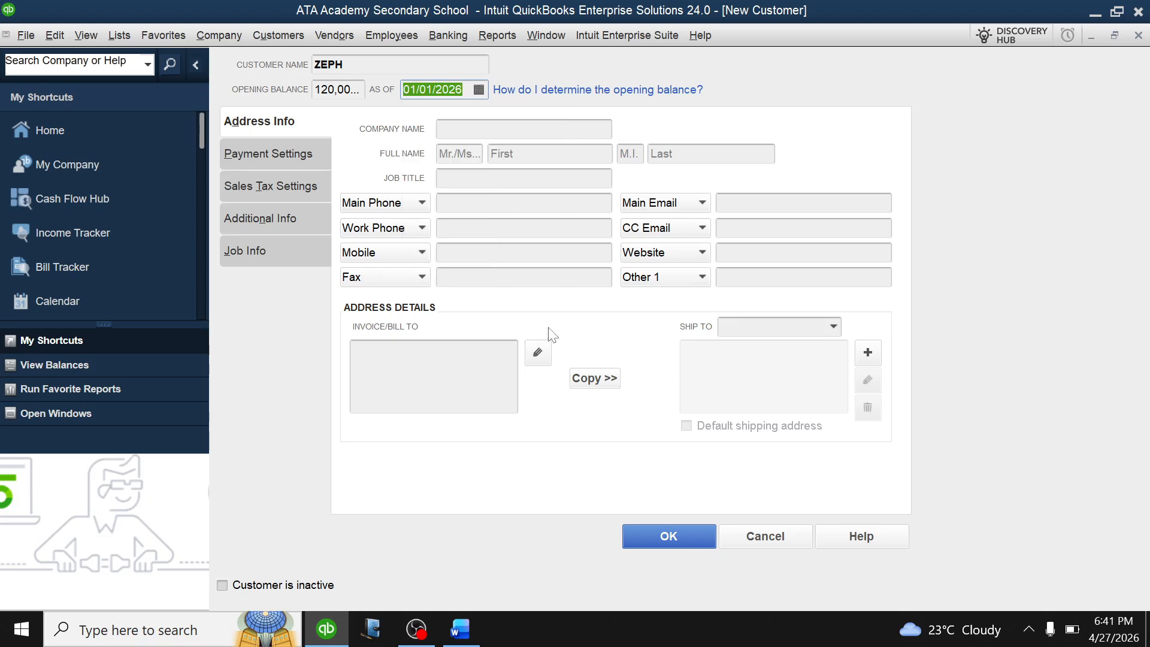
click(664, 535)
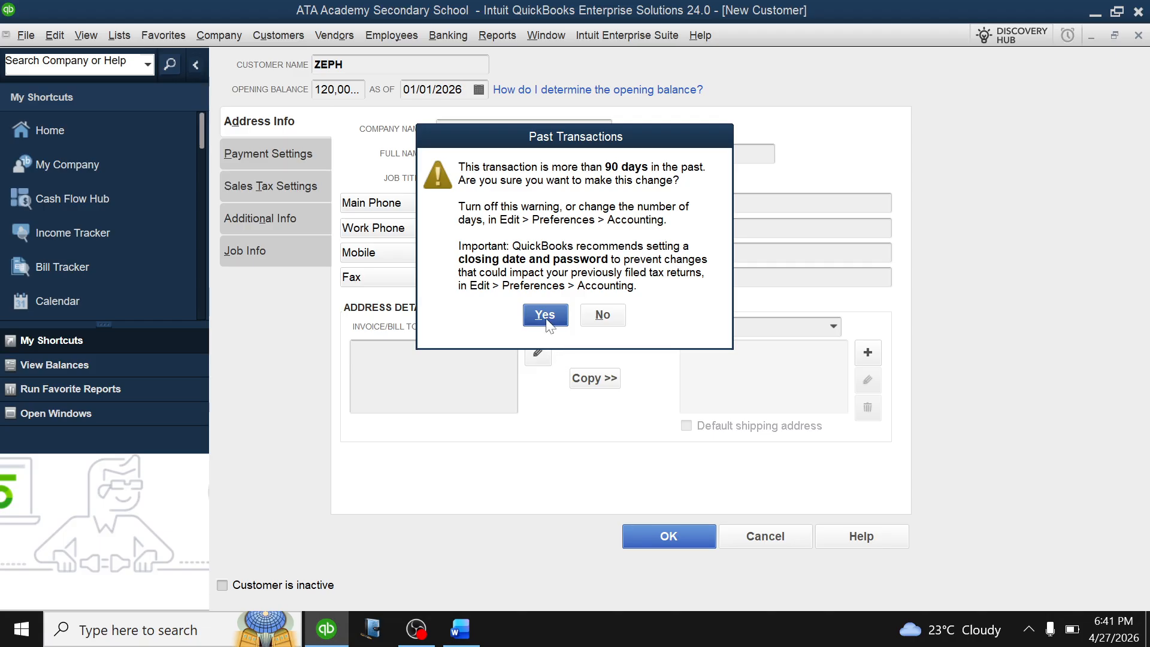
click(546, 316)
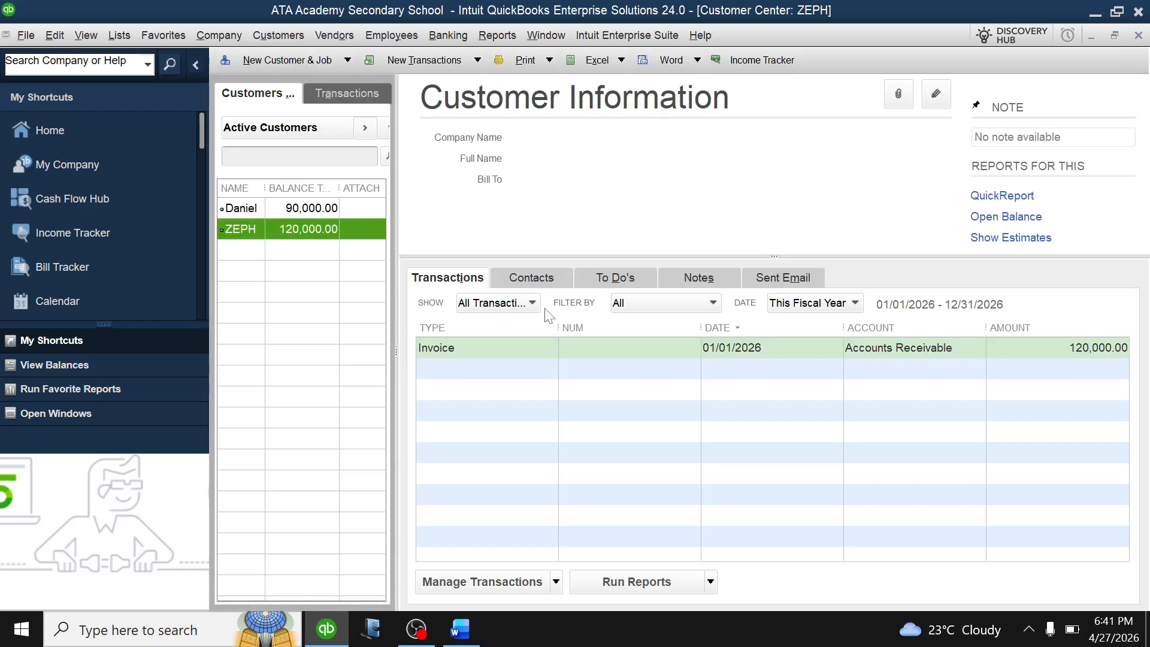
key(Escape)
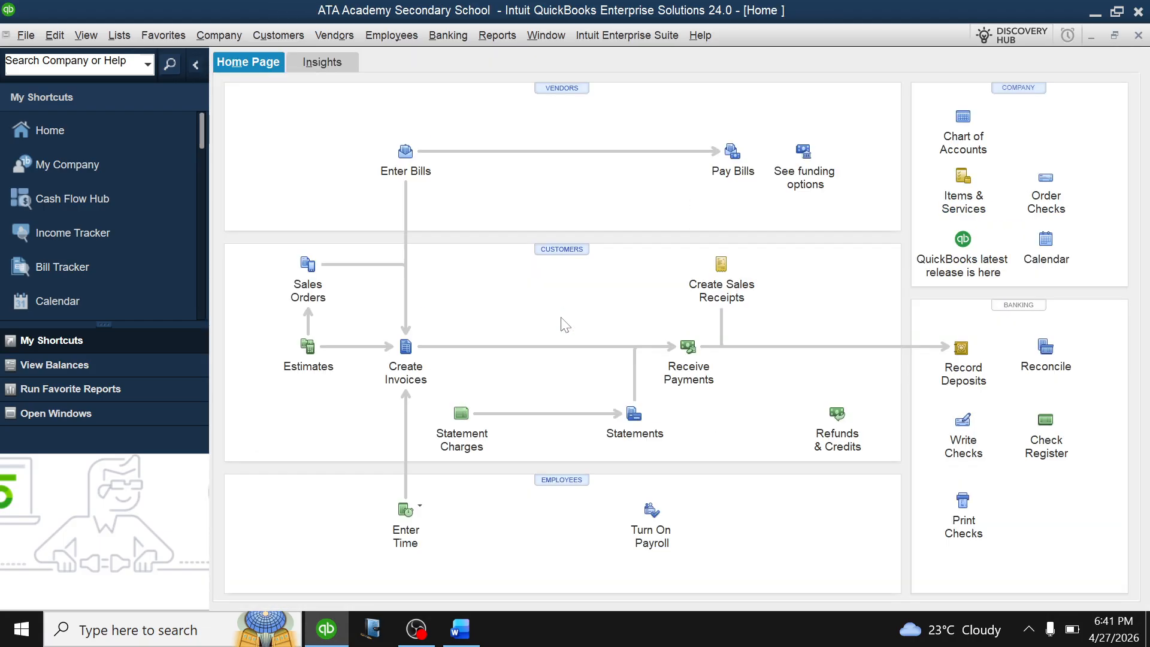
Inspect the Accounts Receivable register for the 210,000 total, then switch to the Word exercise.
click(962, 126)
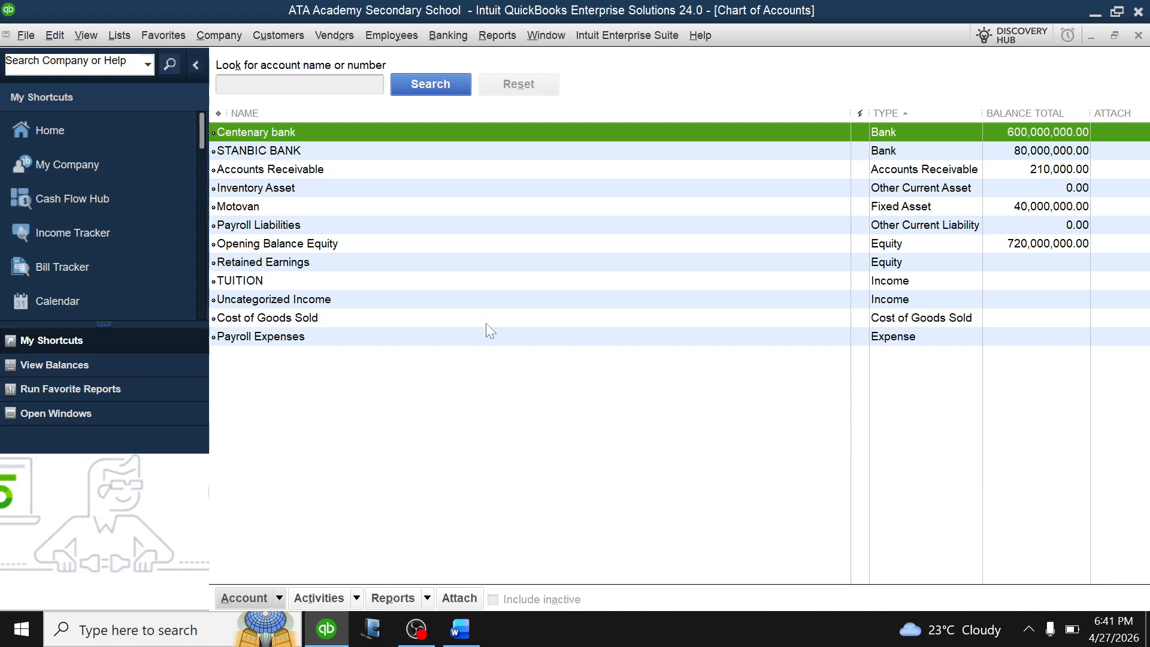
click(309, 171)
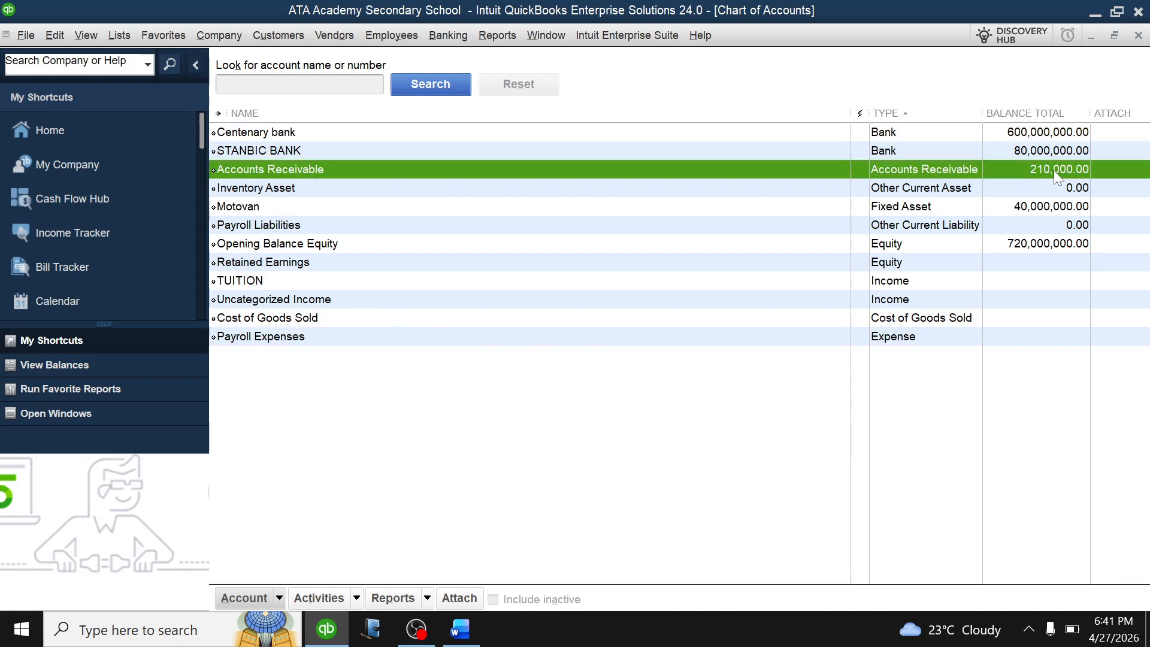
double_click(719, 172)
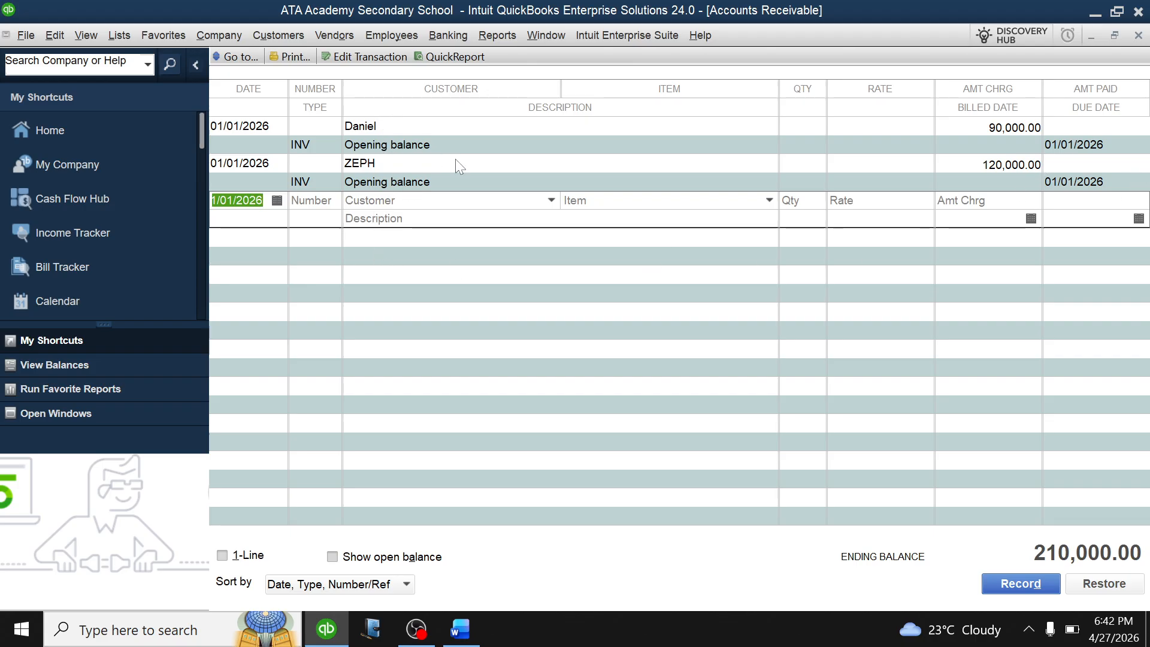
key(Escape)
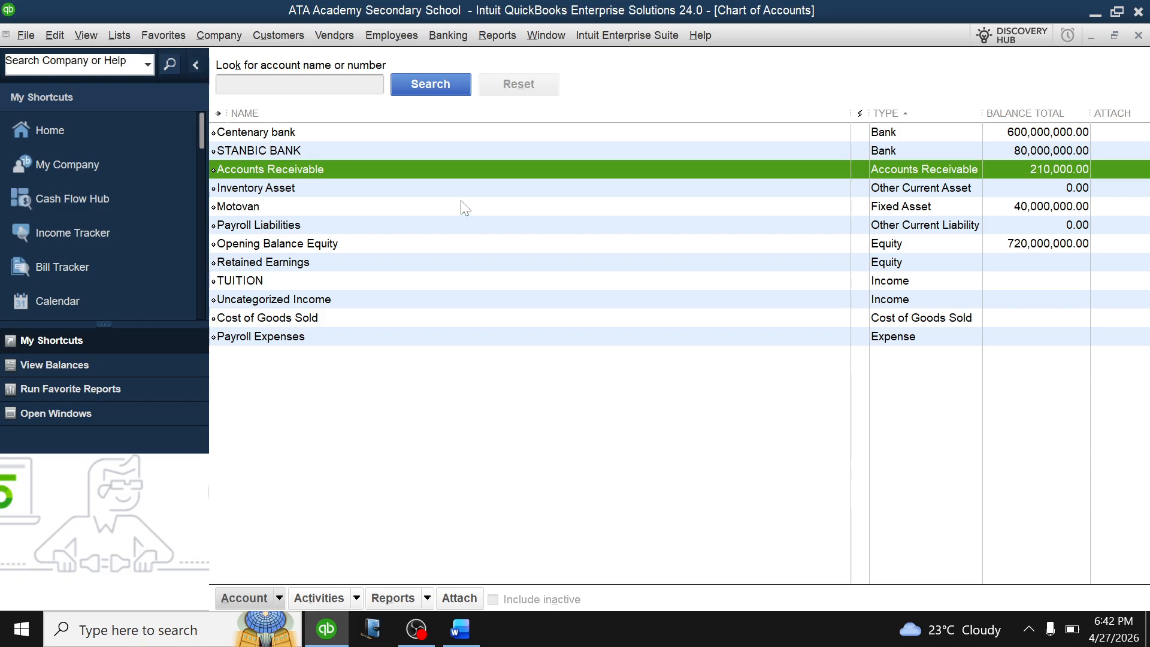
key(Escape)
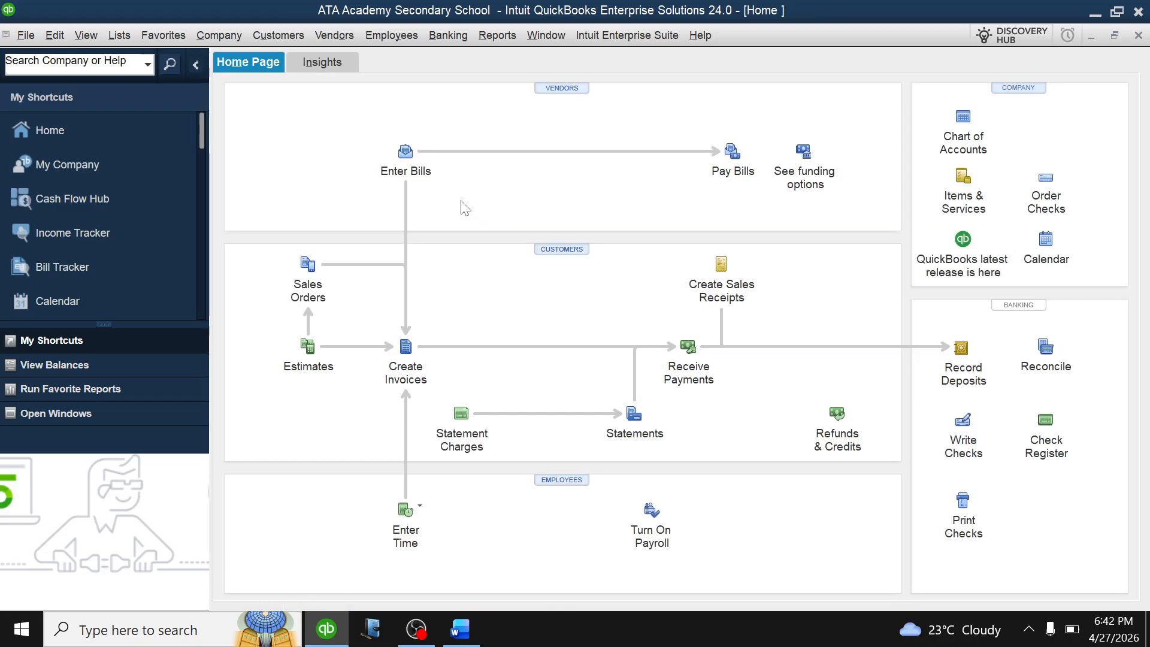
click(458, 632)
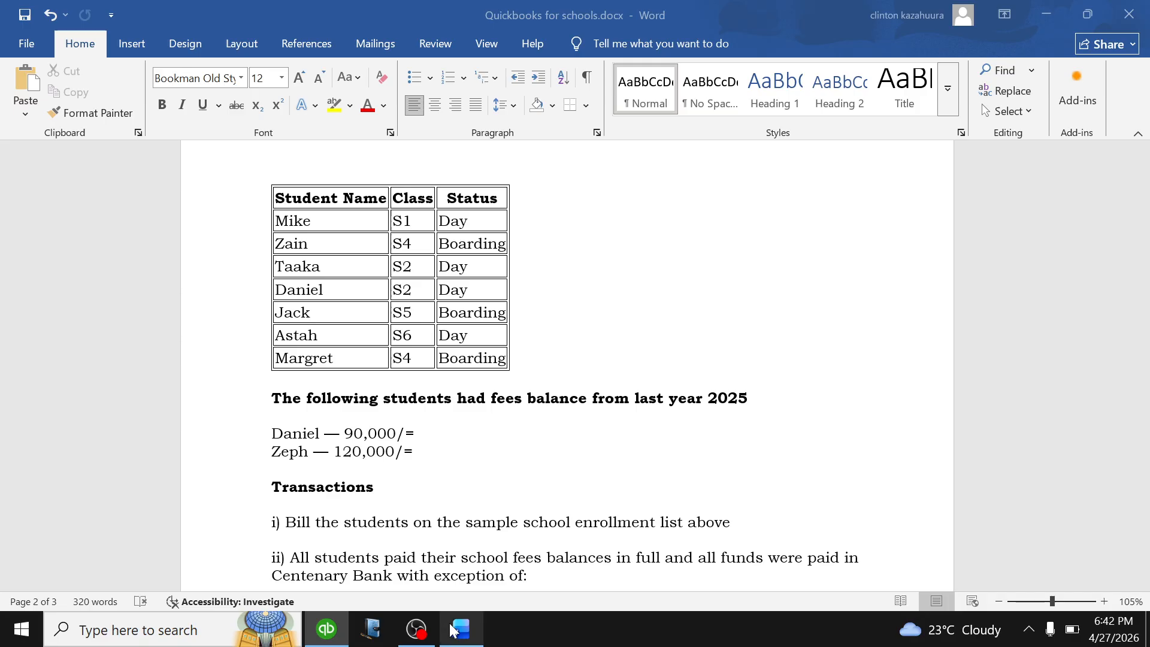
Scroll through the Word exercise's student tables and fee balances, then return to QuickBooks.
scroll(576, 371, down, 3)
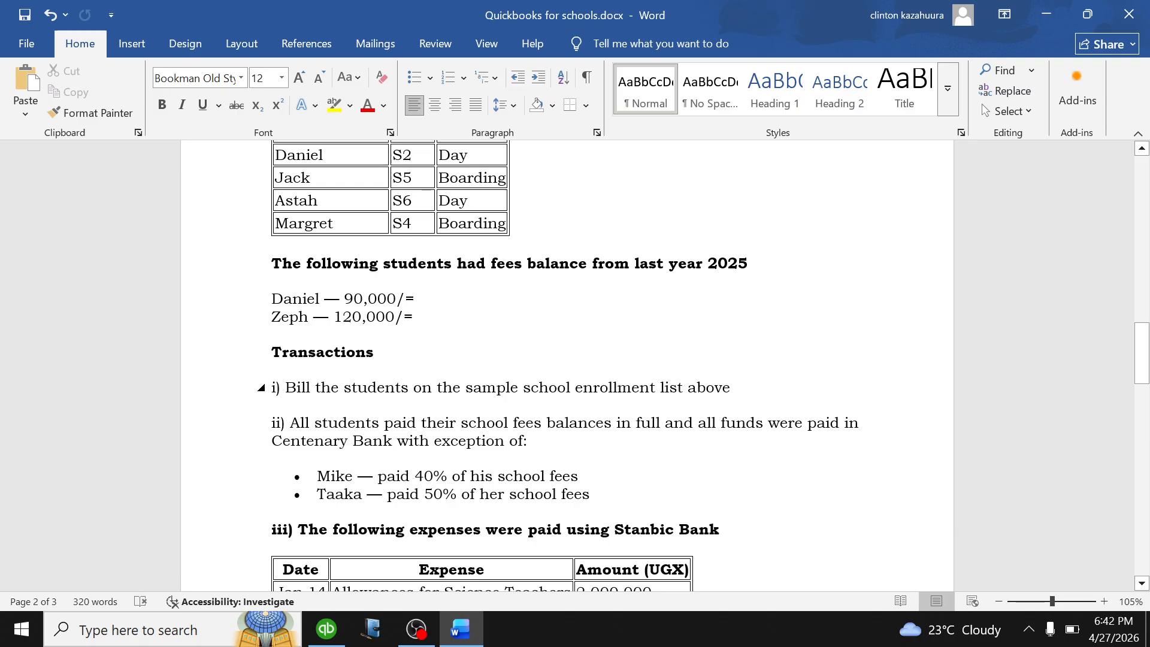
scroll(570, 356, up, 3)
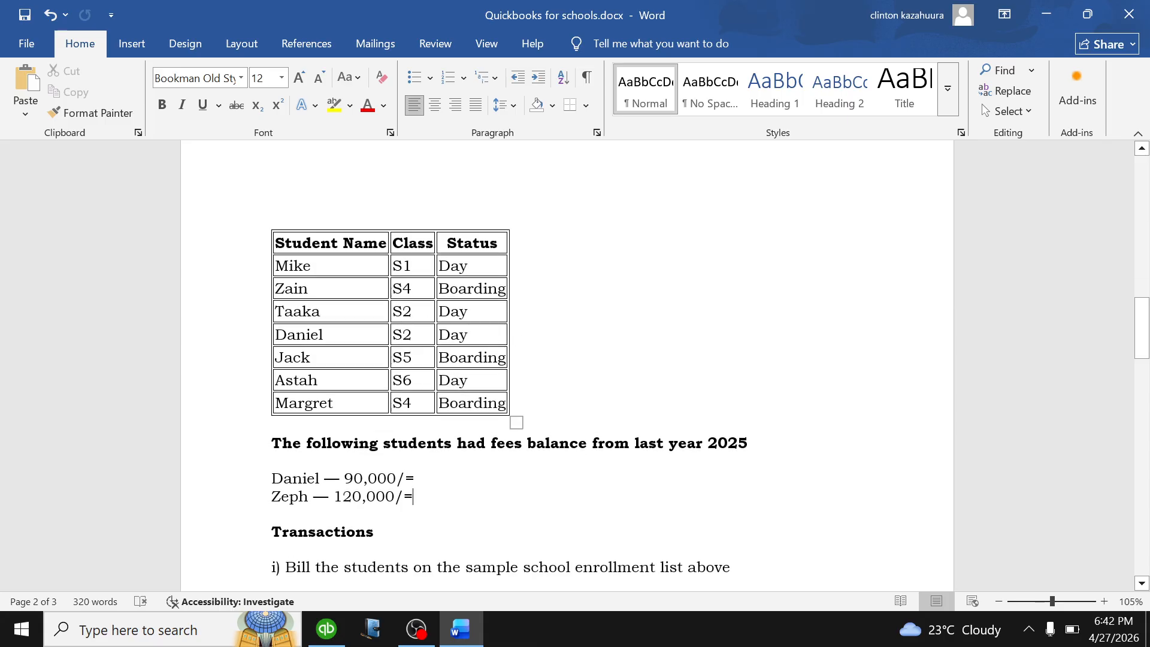
scroll(341, 269, up, 3)
scroll(335, 273, up, 2)
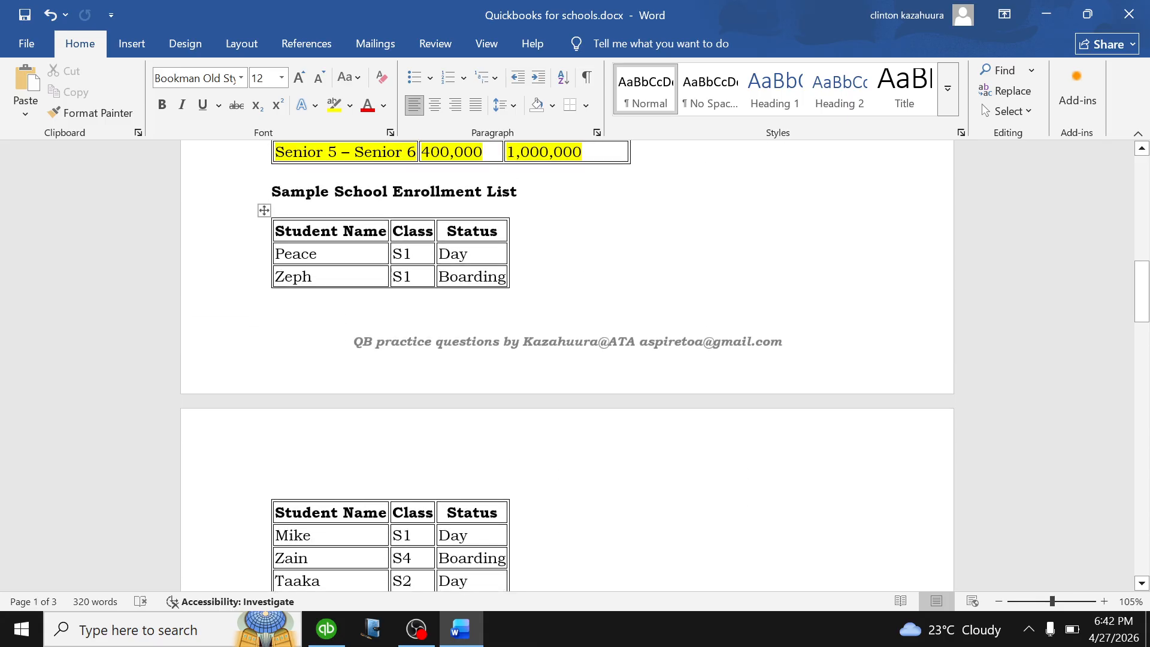
scroll(426, 356, down, 1)
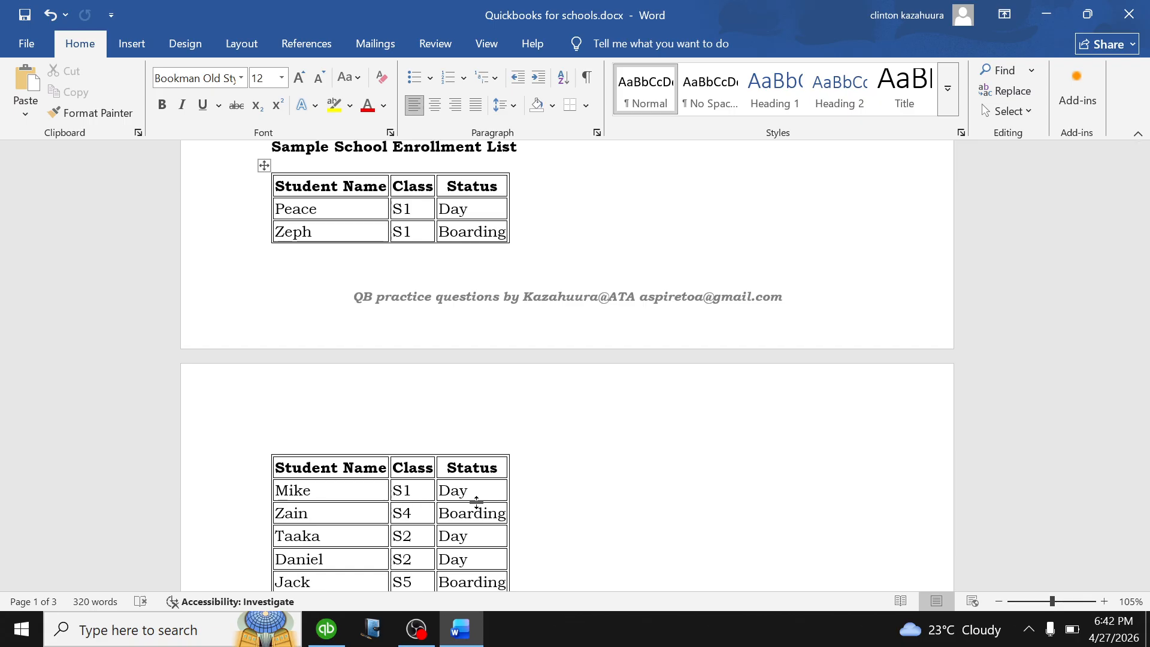
click(327, 629)
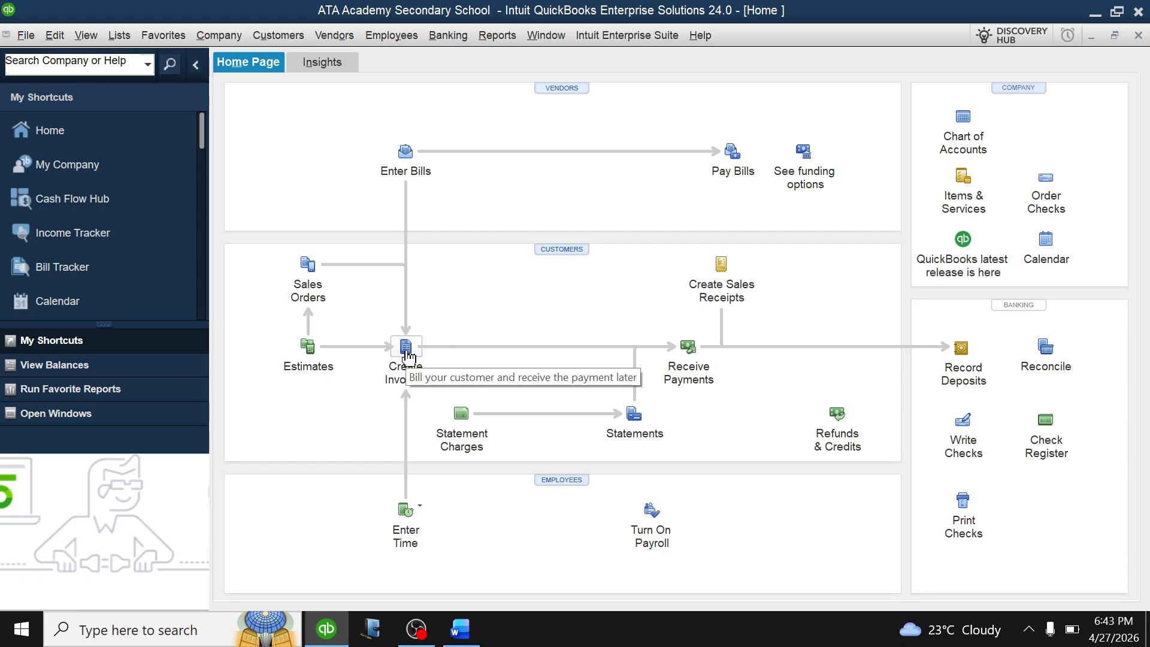
Open the Create Invoices form.
click(416, 375)
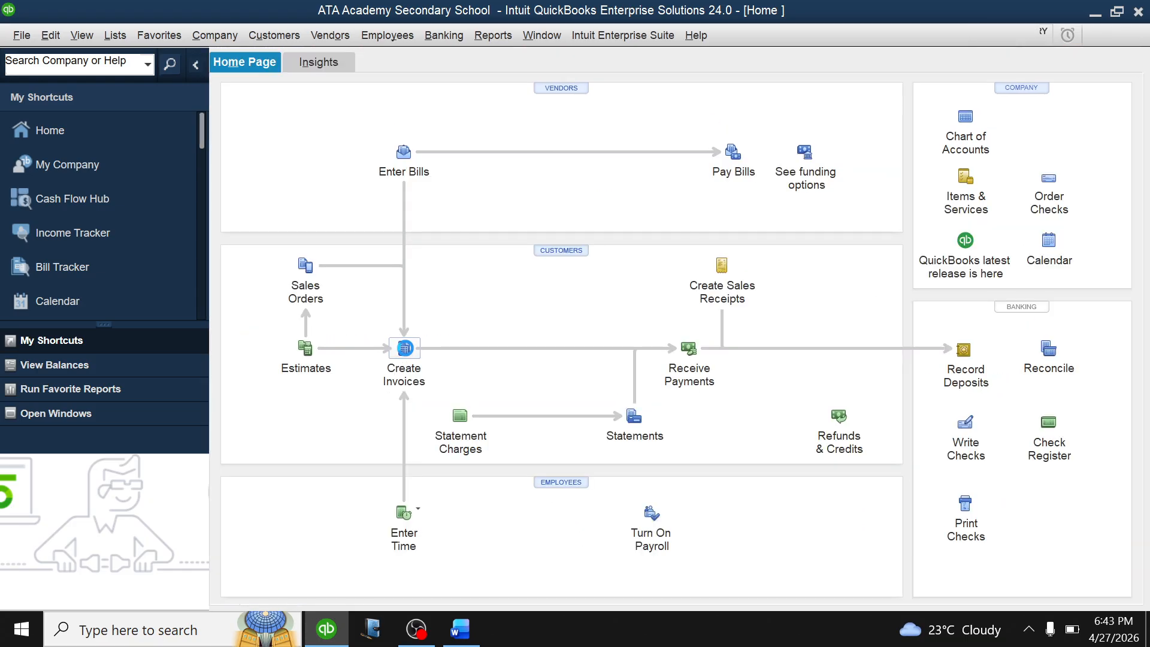
key(Escape)
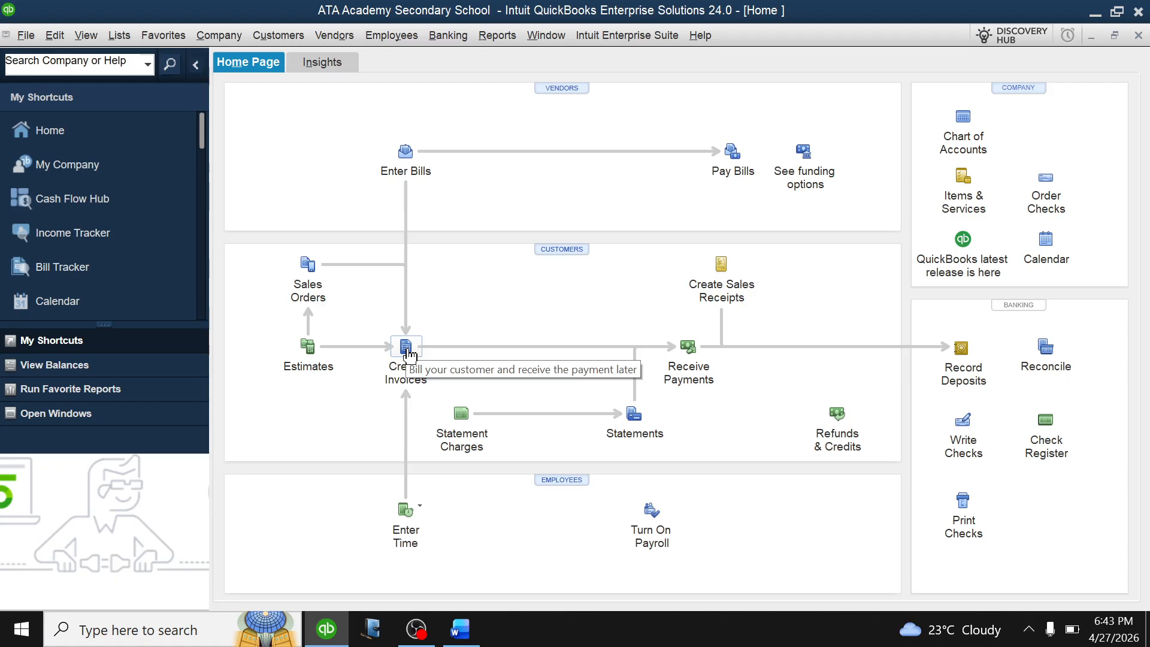
click(409, 353)
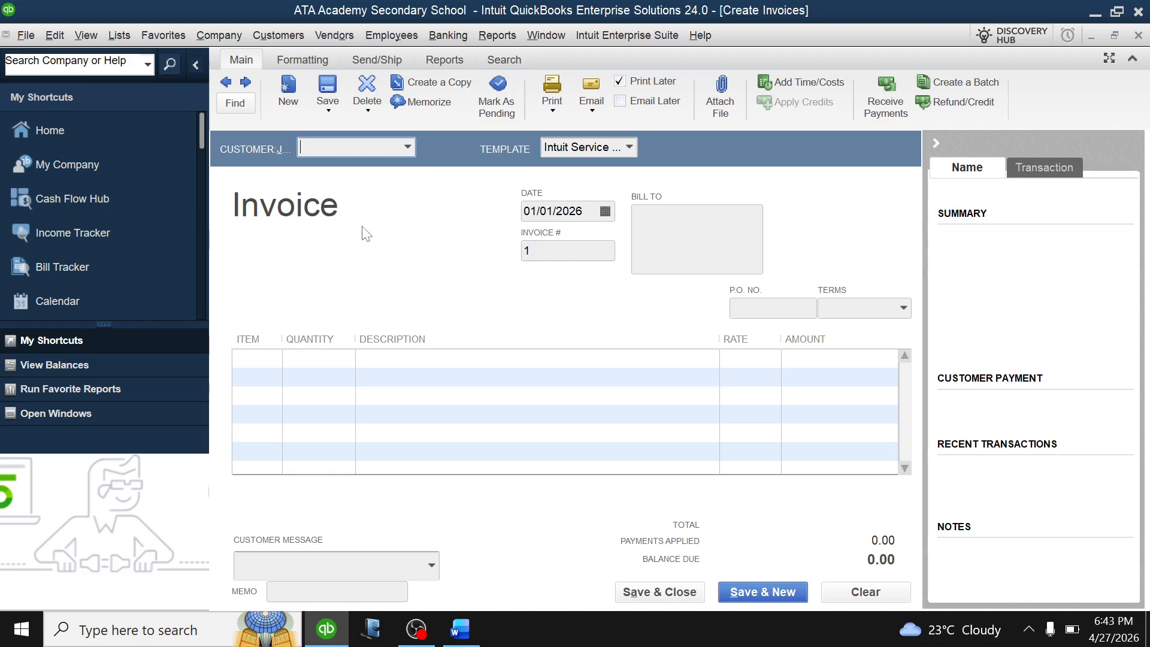
Add the third student as a new customer from the invoice's customer list.
click(408, 148)
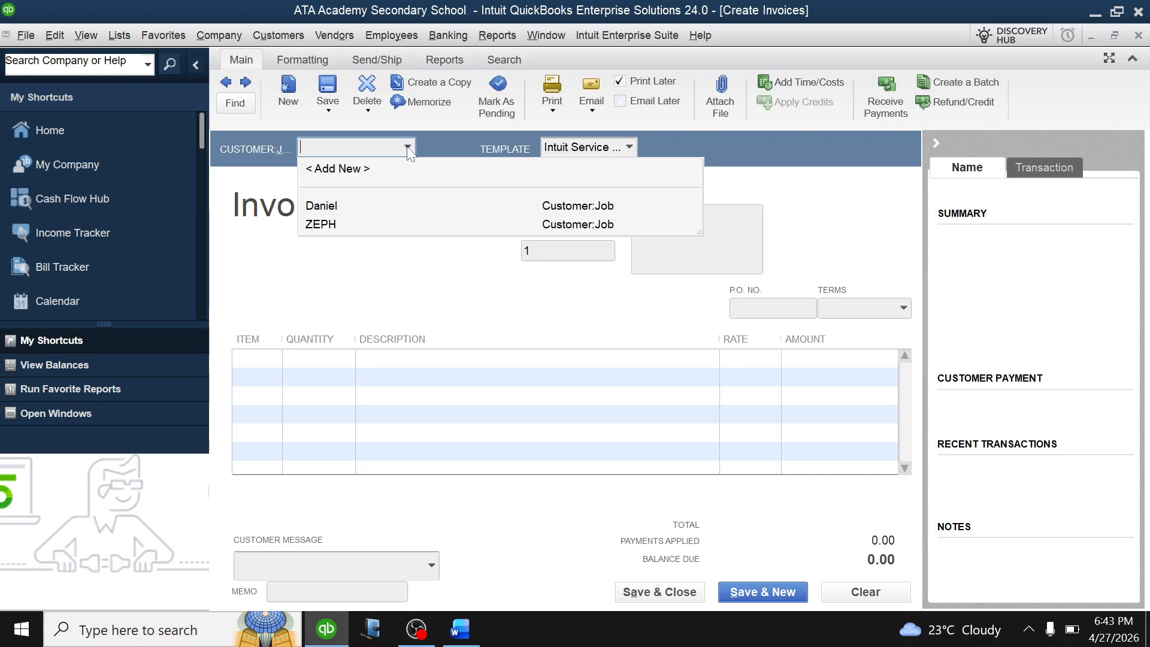
click(380, 172)
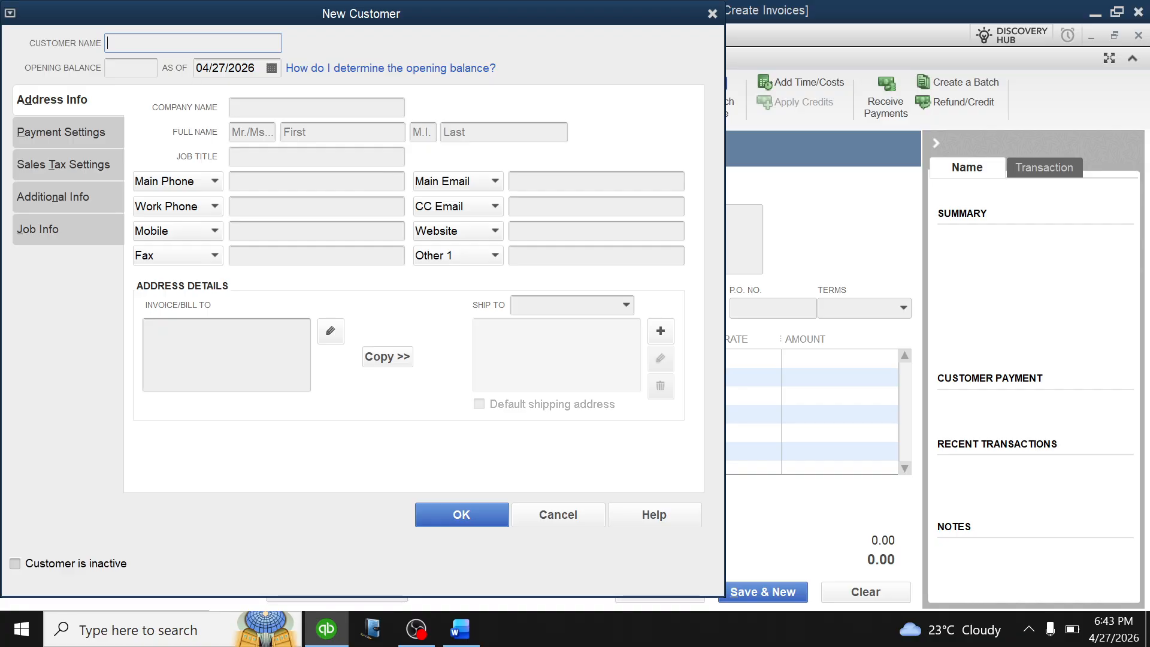
text(PEACH)
key(BackSpace)
text(E)
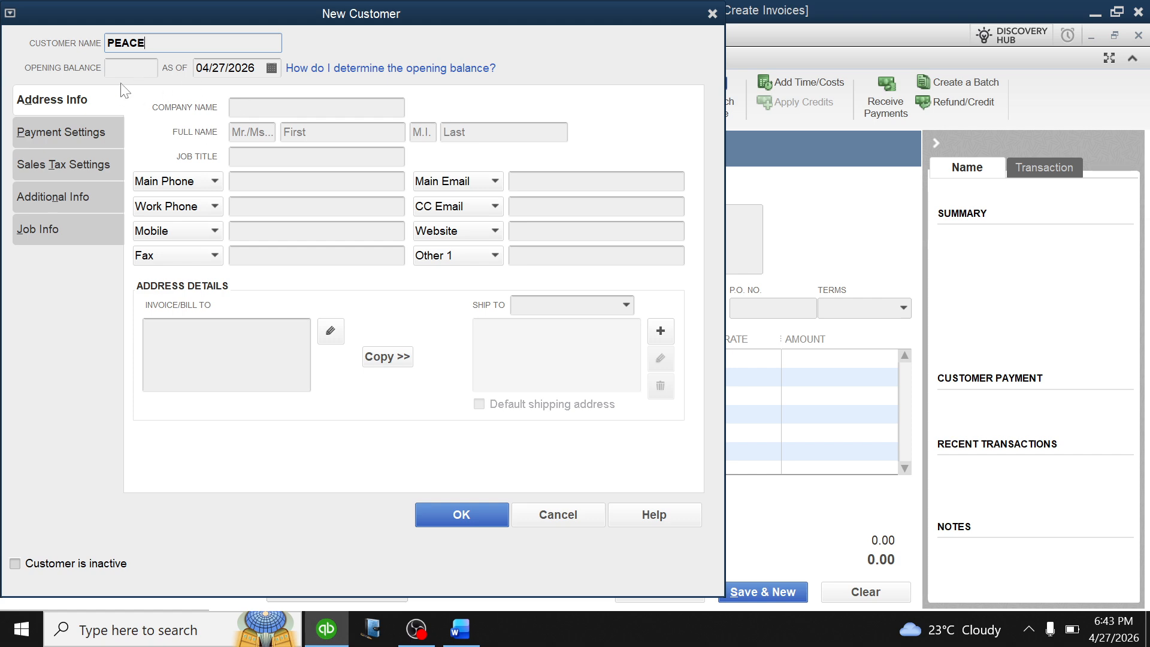
click(462, 515)
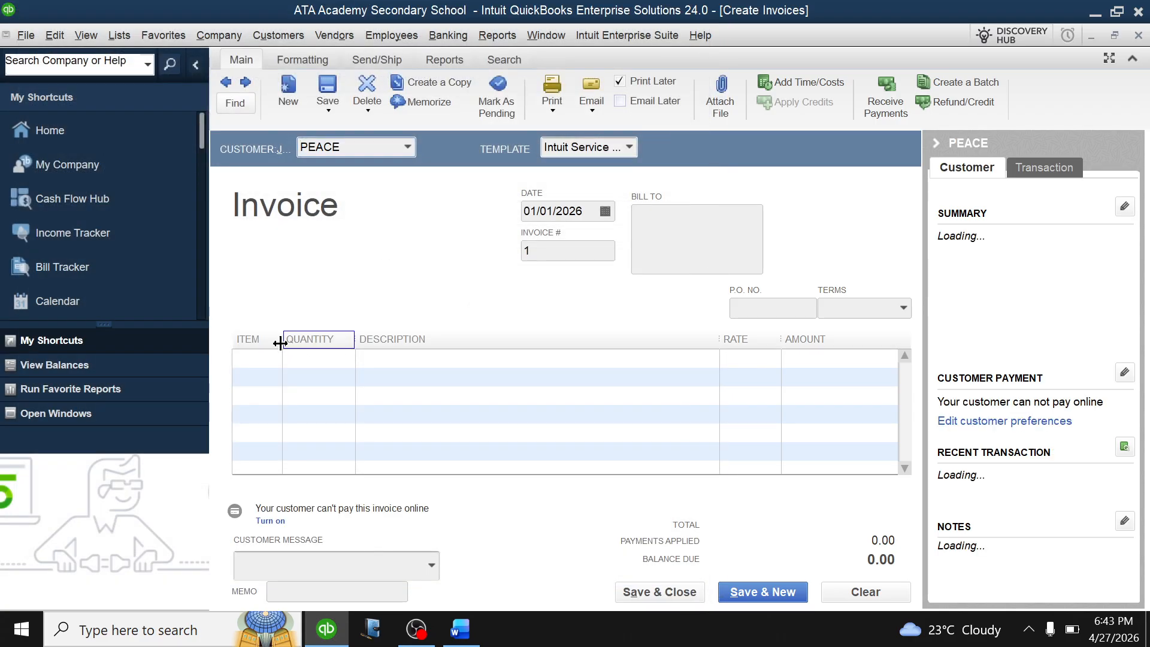
After checking PEACE's class in the enrollment list, charge S1 DAY at 220,000.00 on invoice 1.
click(267, 360)
click(274, 358)
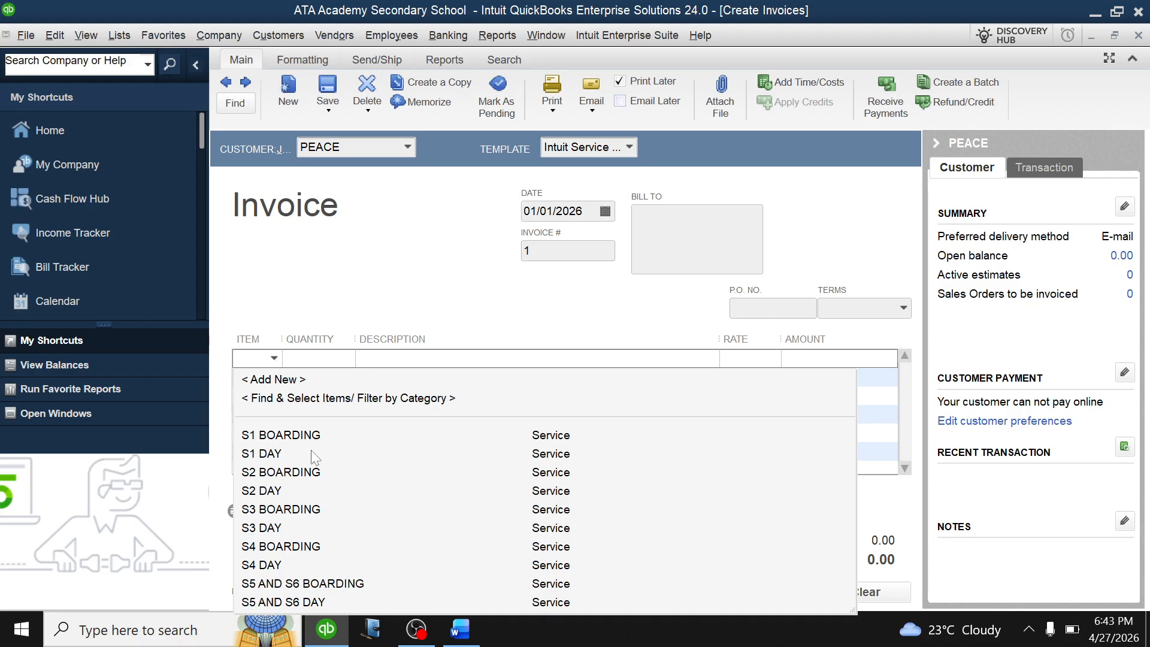
click(460, 629)
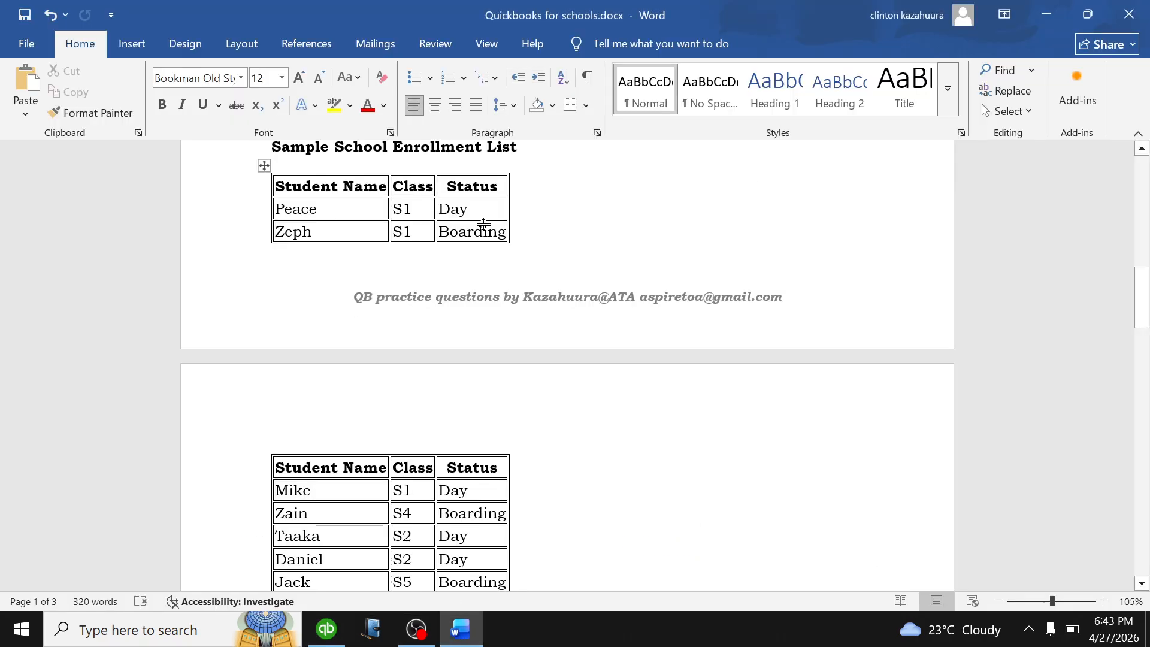
click(327, 629)
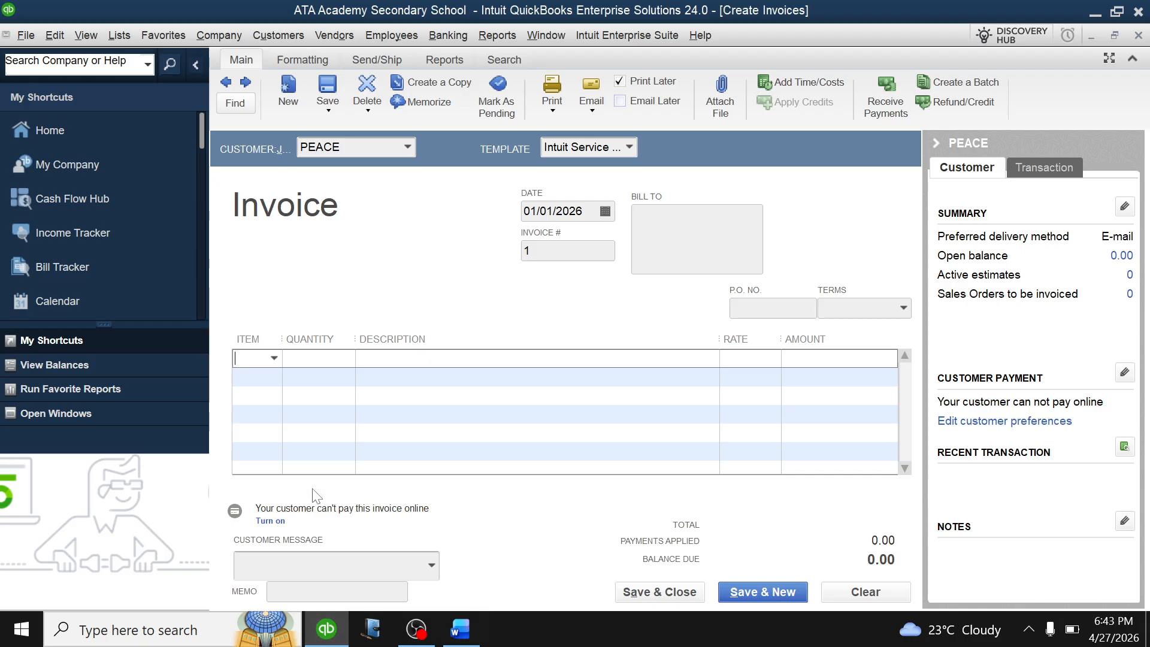
click(275, 358)
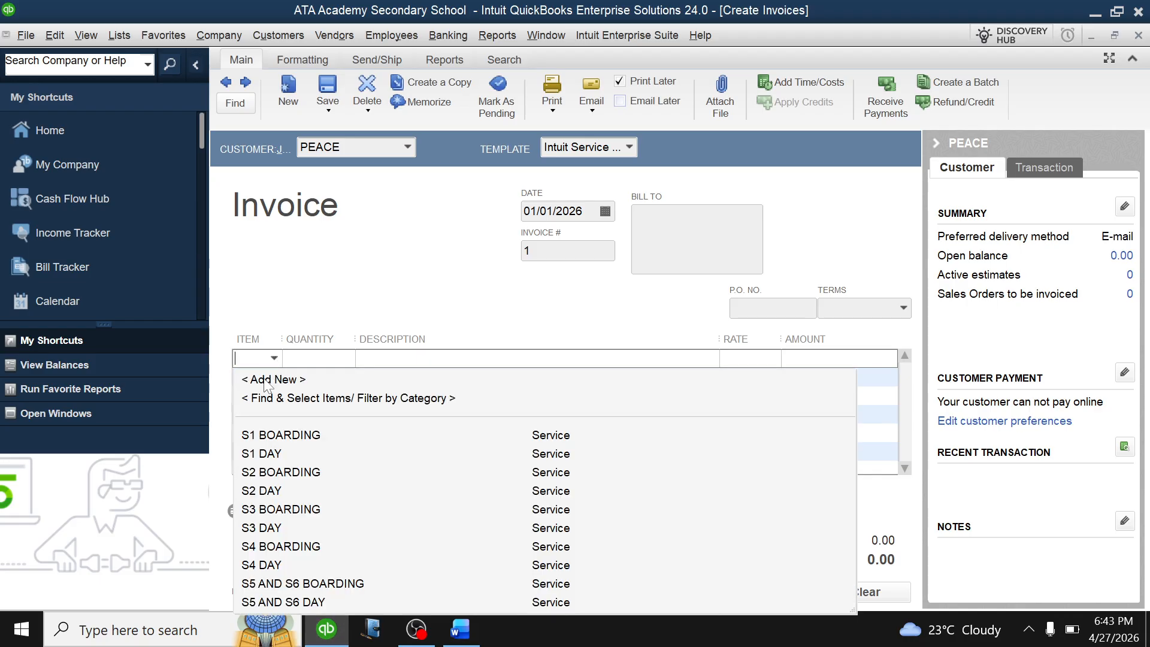
click(270, 455)
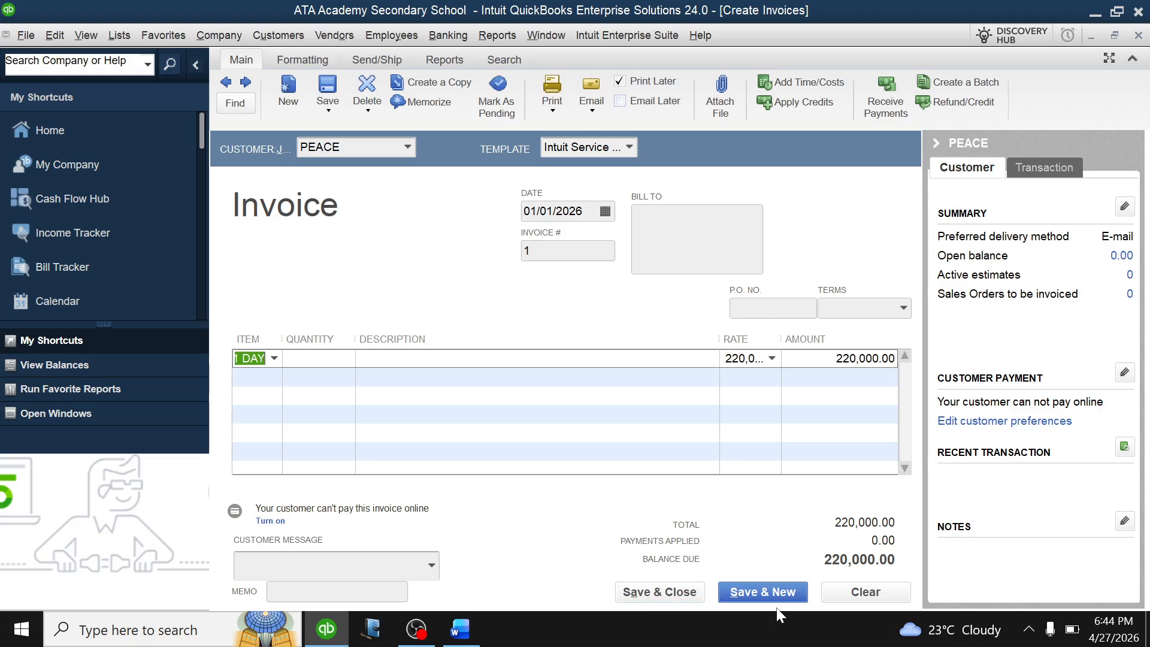
Save invoice 1 dated 01/01/2026 with Save & New, accepting the past-date warning.
click(761, 593)
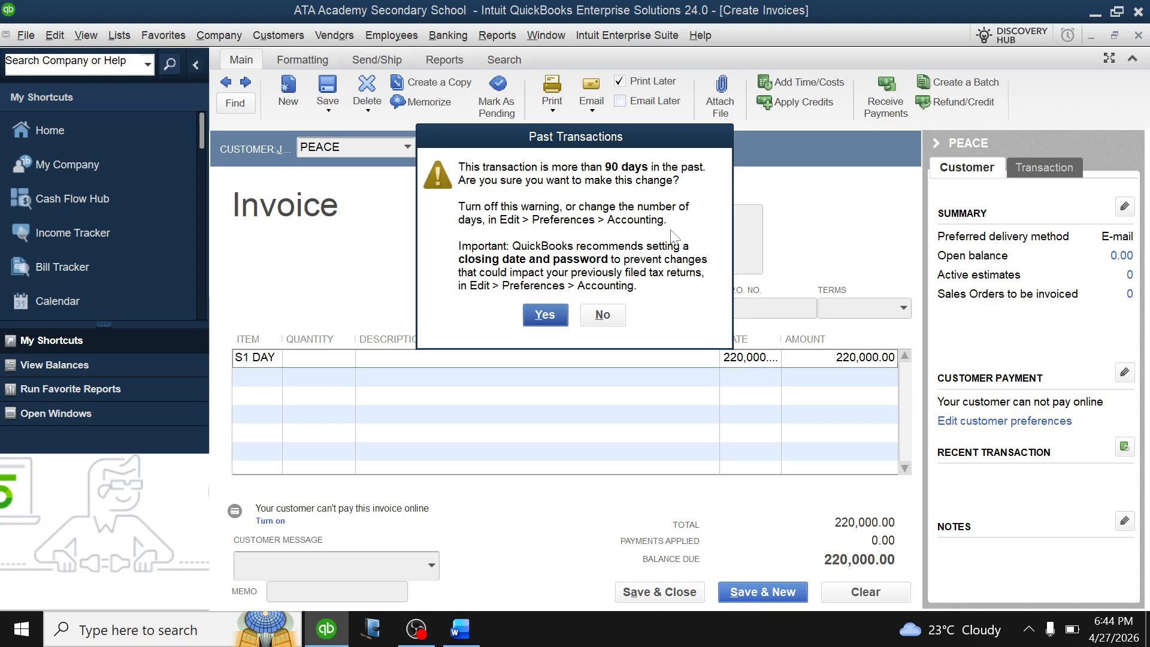
click(602, 315)
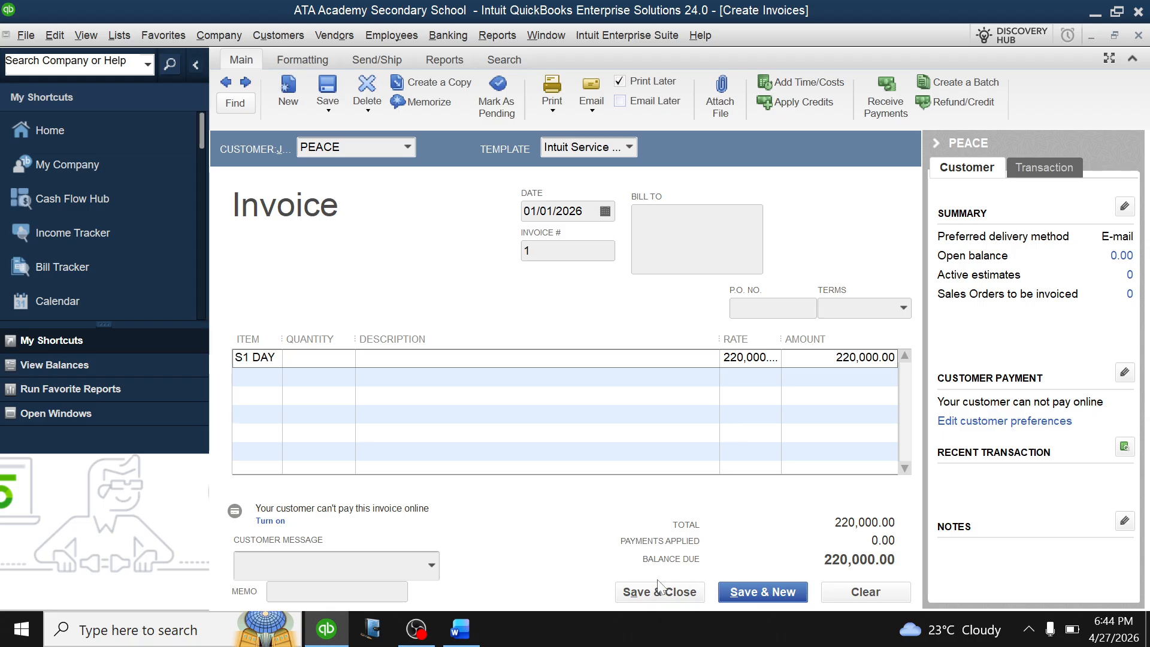
click(760, 586)
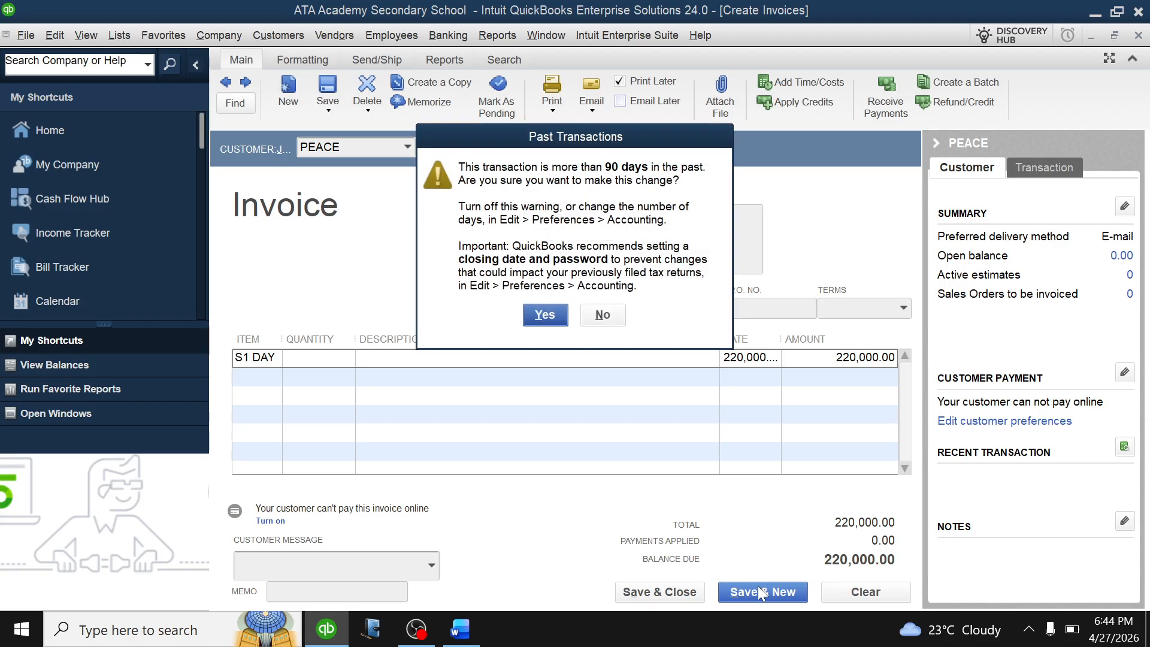
click(545, 315)
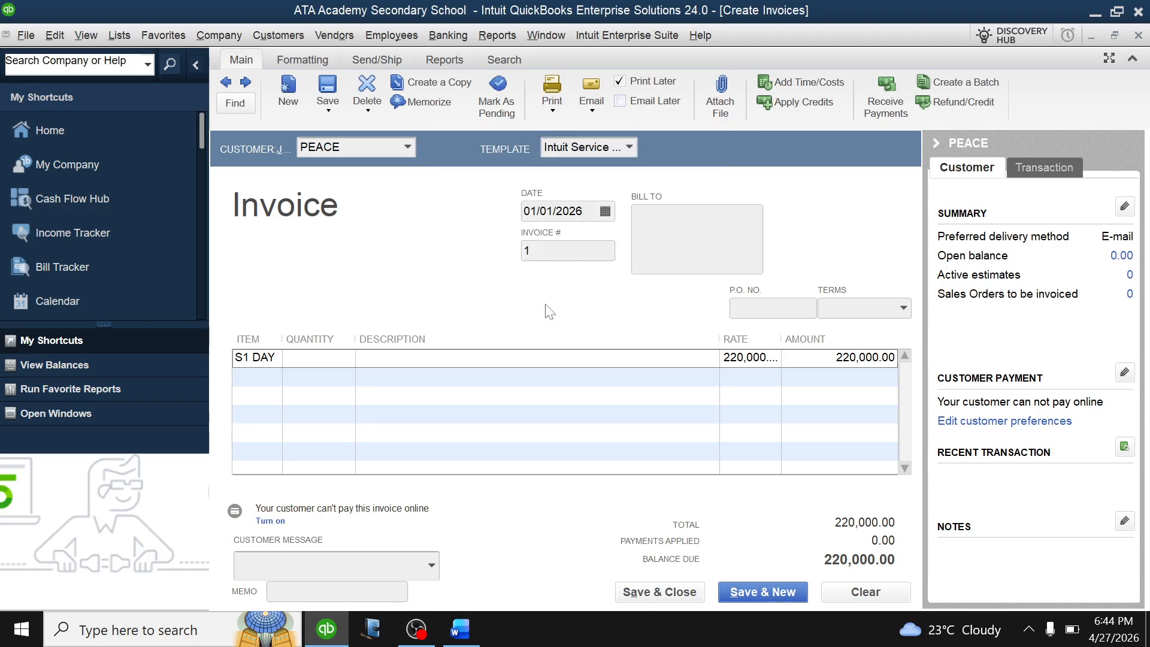
Check the enrollment list and set ZEPH as invoice 2's customer.
click(407, 149)
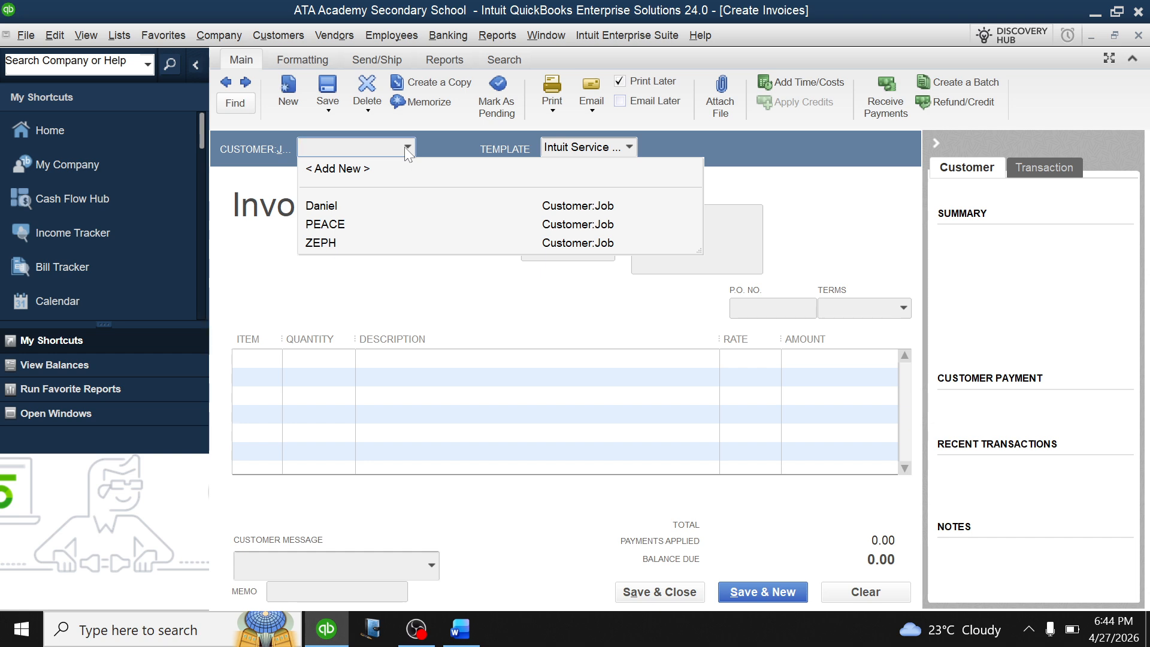
click(460, 630)
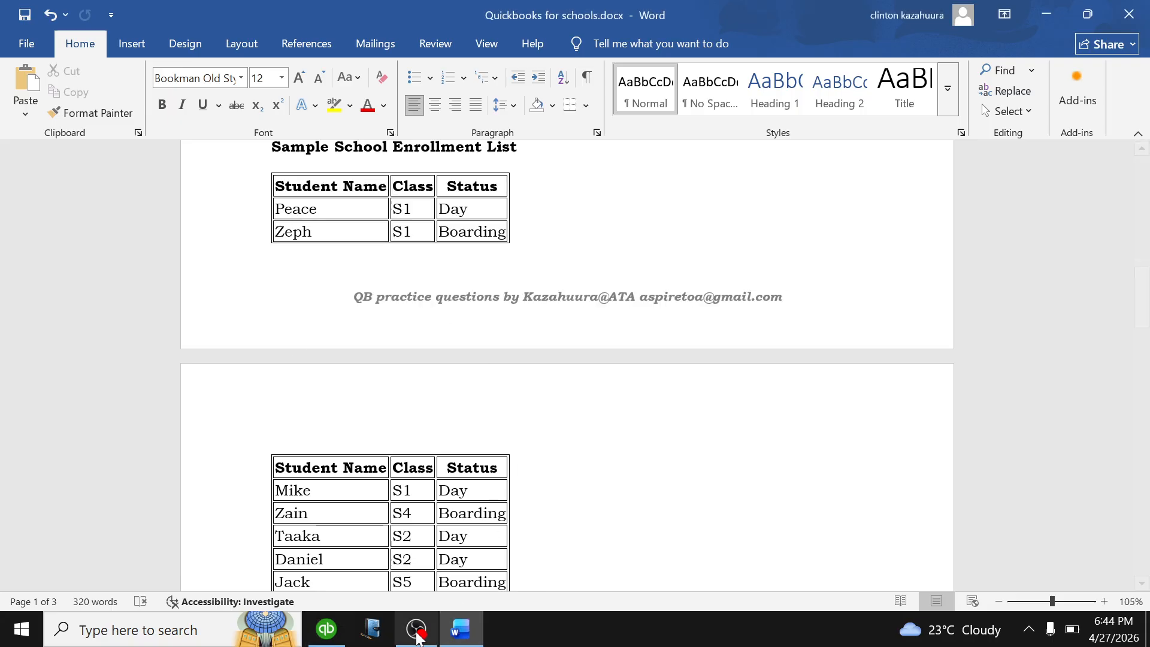
click(327, 629)
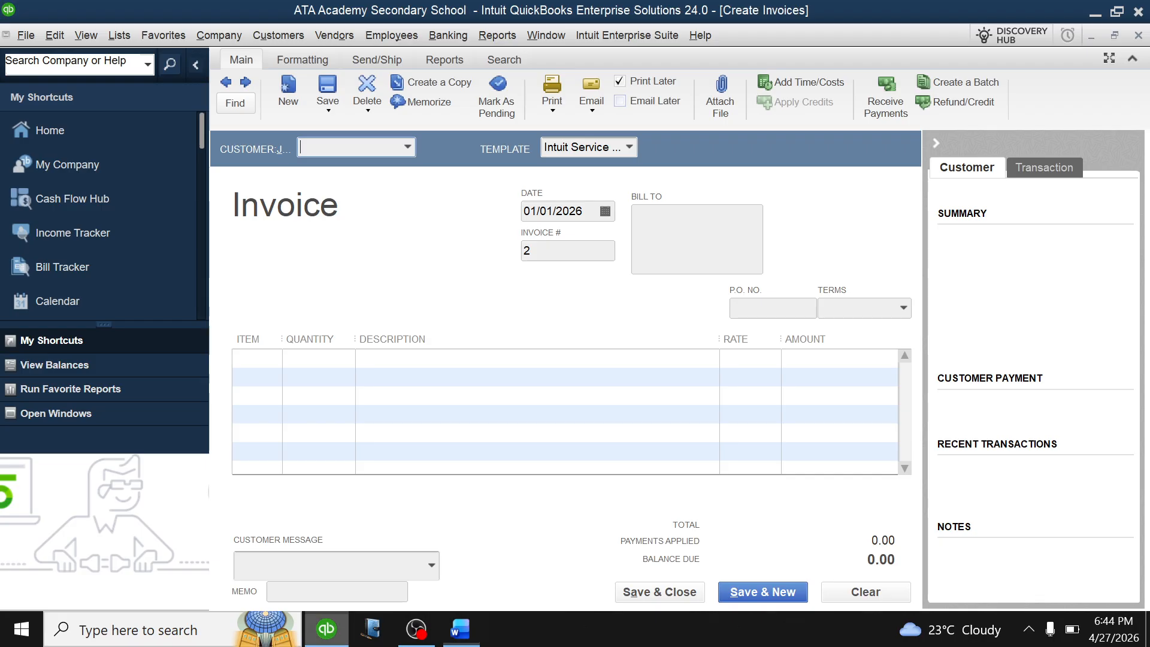
click(408, 145)
click(365, 170)
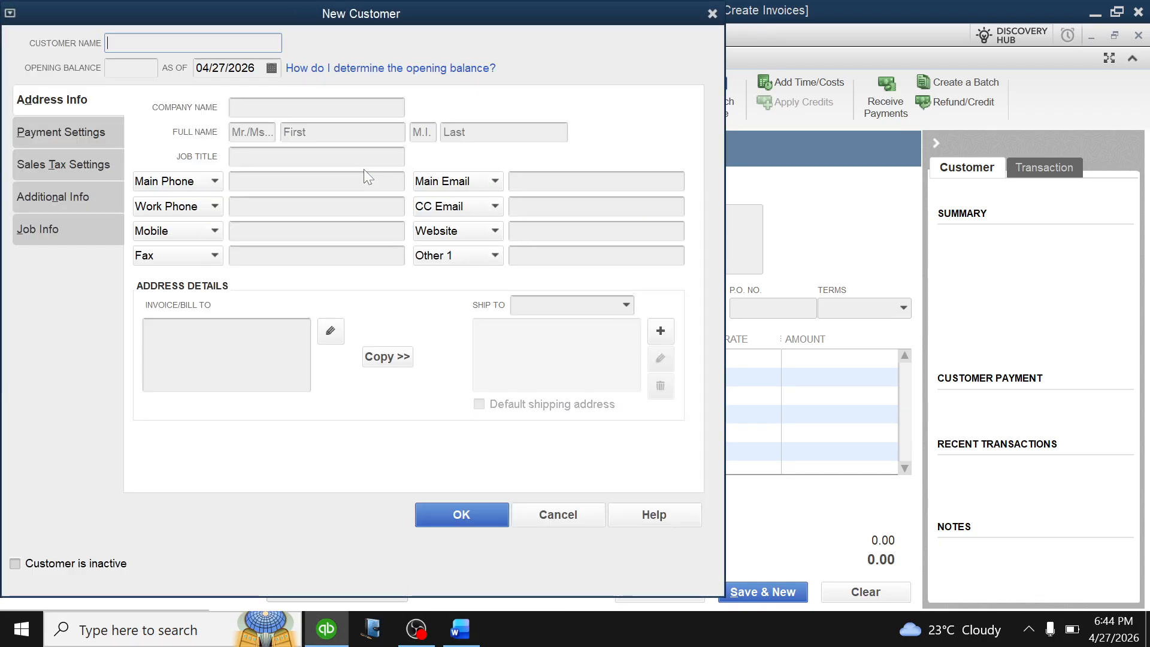
click(713, 12)
click(408, 146)
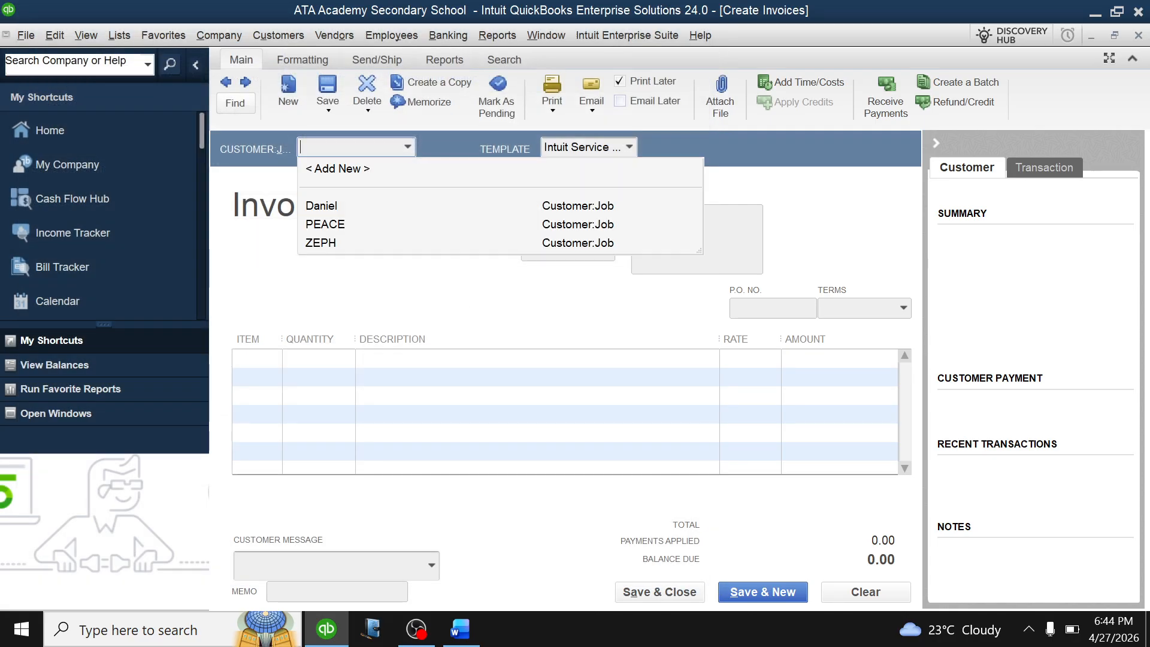
click(551, 243)
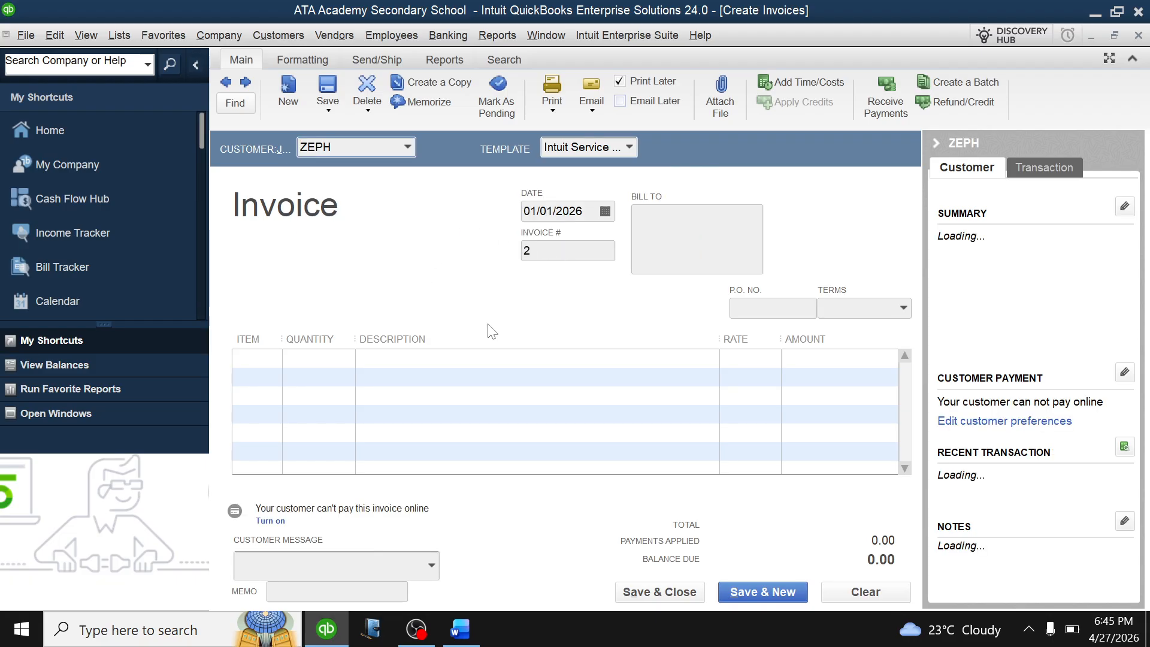
Charge ZEPH S1 BOARDING at 500,000.00 and save invoice 2, accepting the past-date warning.
click(279, 364)
click(275, 360)
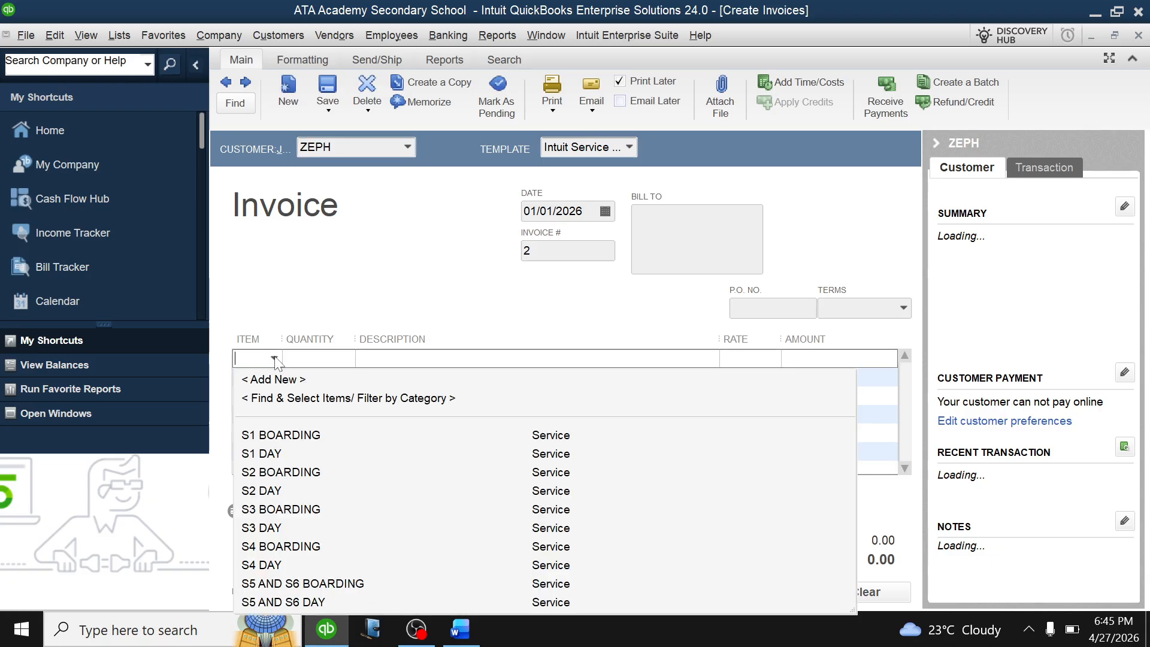
click(276, 436)
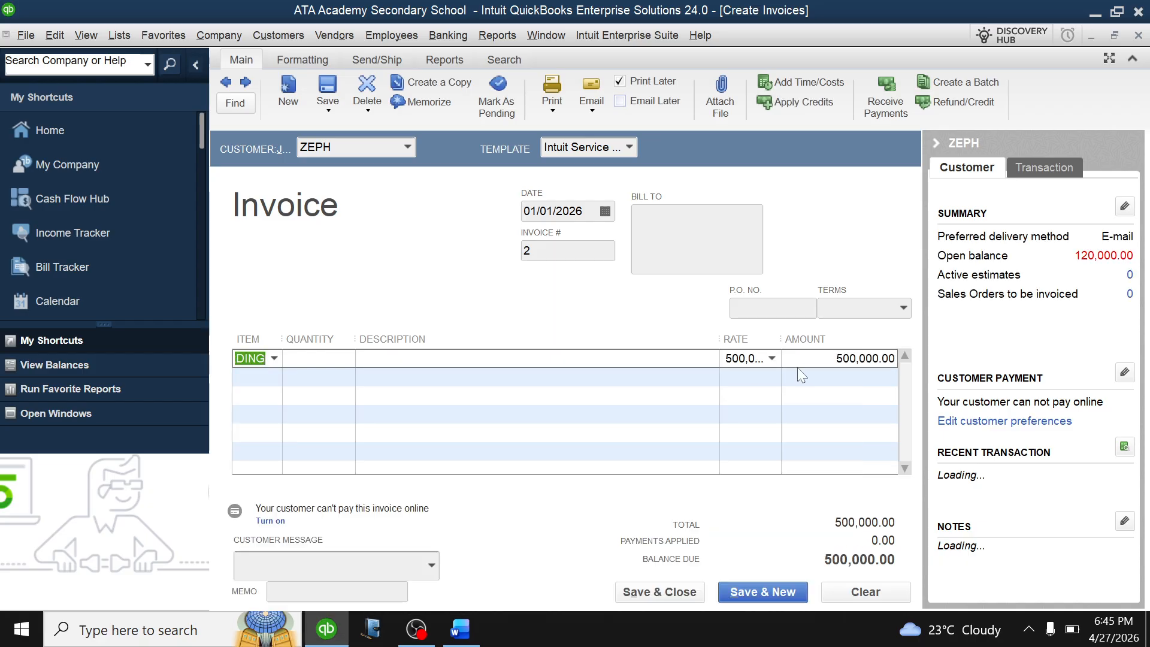
click(749, 595)
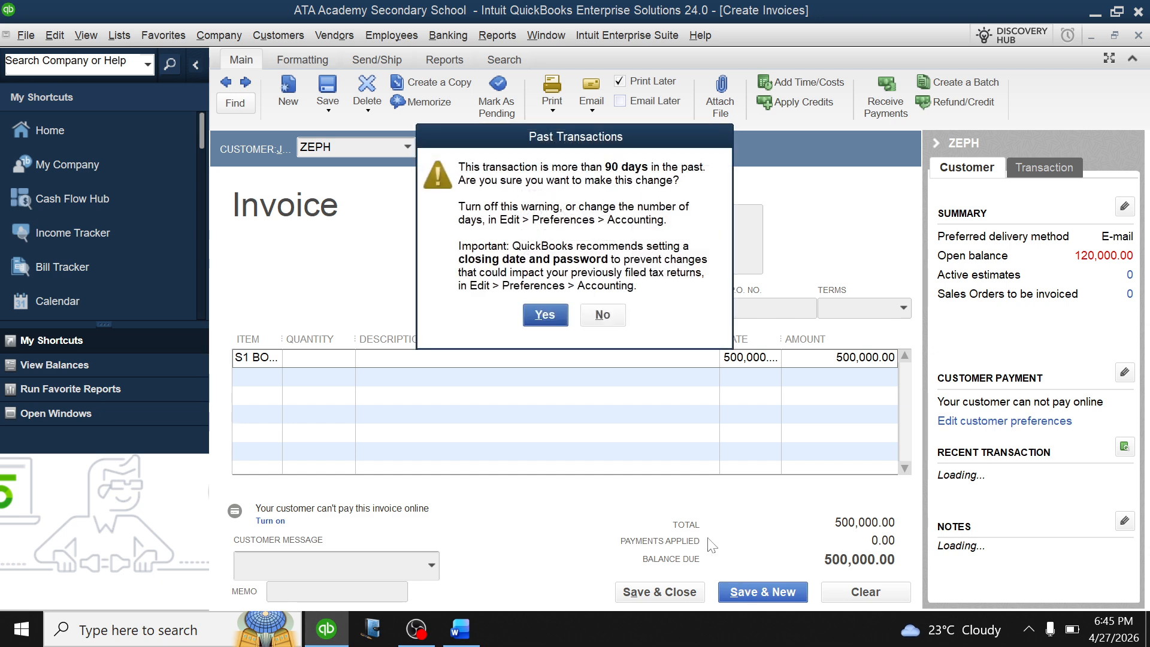
click(546, 316)
click(407, 146)
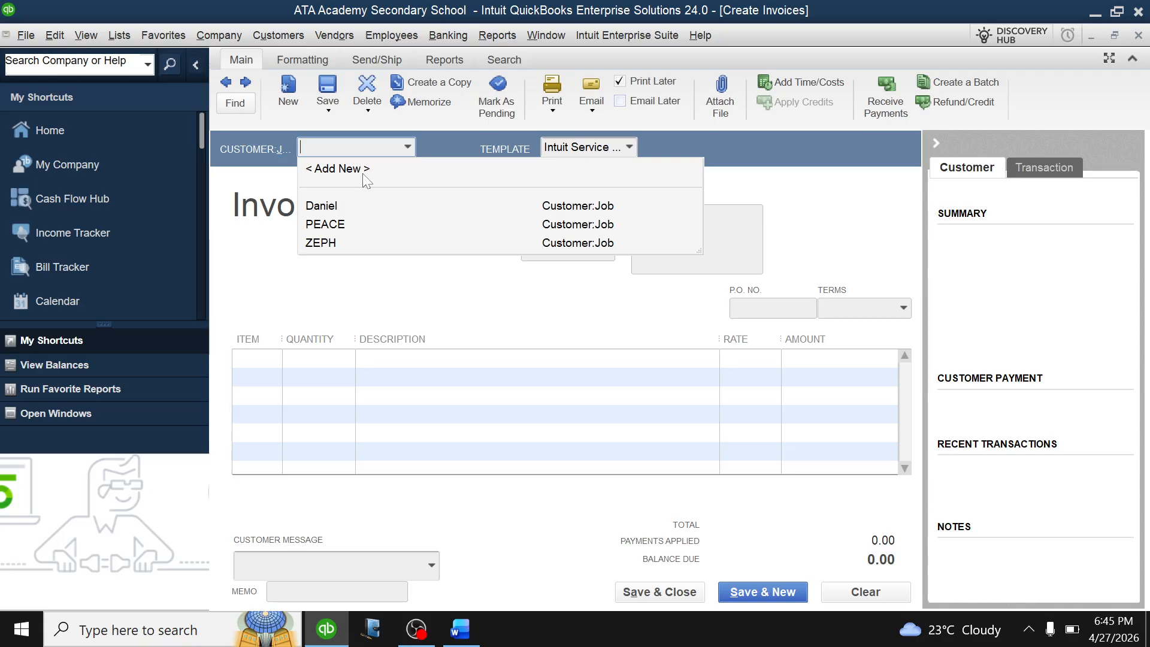
Check the enrollment list and add MIKE as a new customer on invoice 3.
click(460, 629)
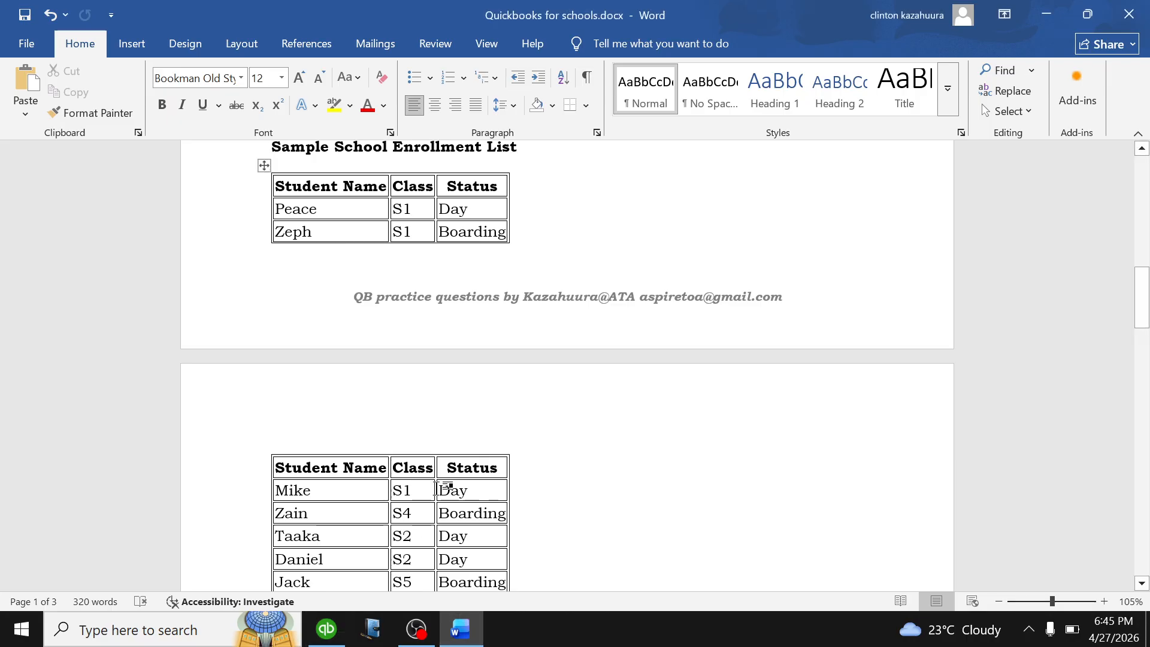
click(326, 629)
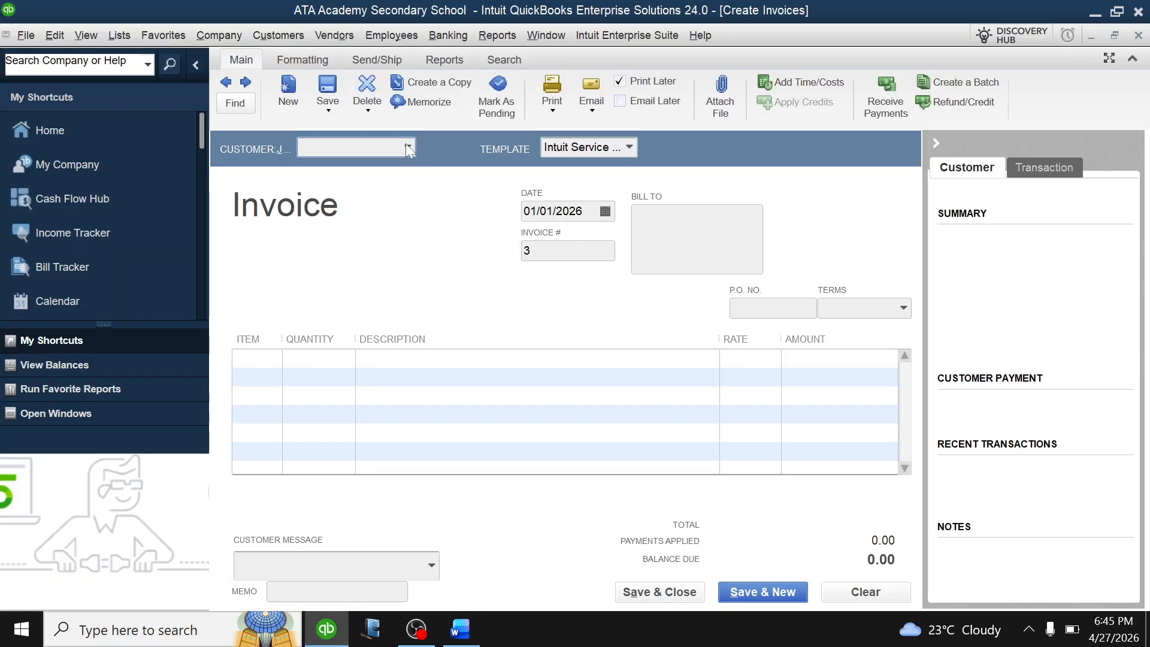
click(406, 146)
click(375, 170)
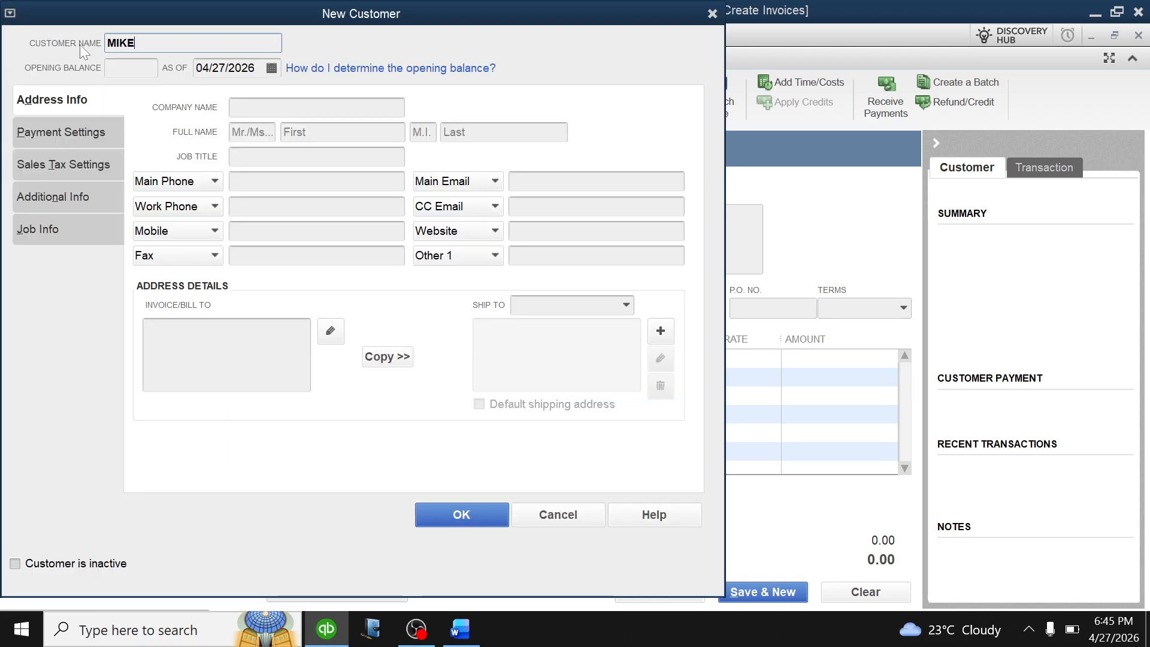
click(461, 517)
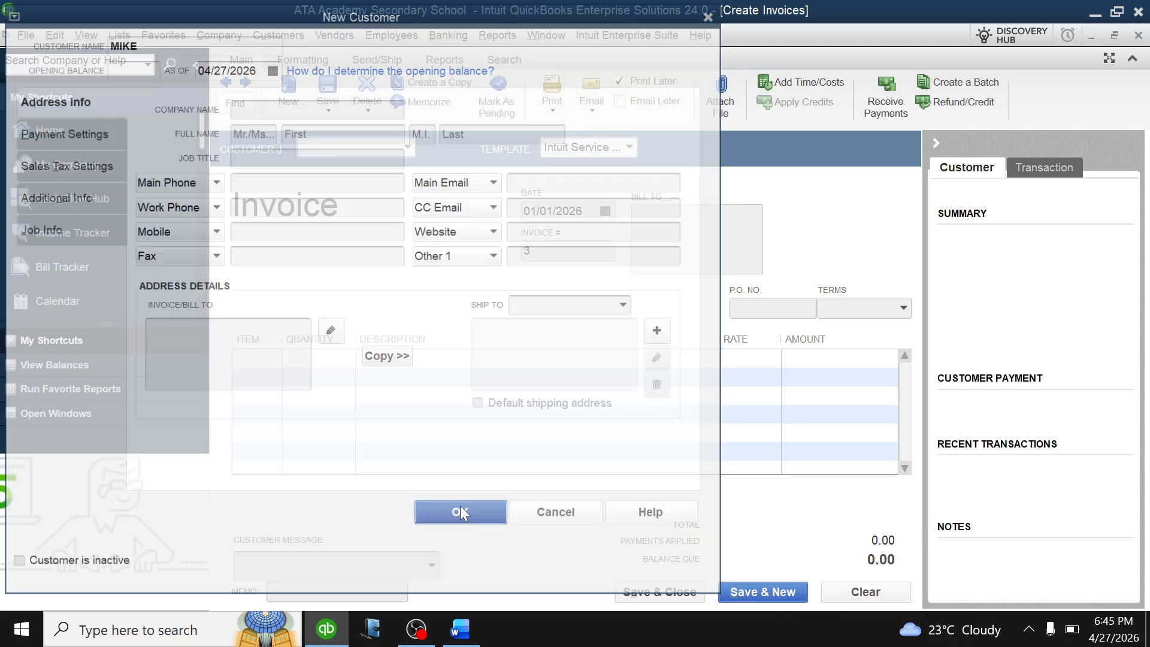
Charge MIKE S1 DAY at 220,000.00 and save invoice 3, accepting the past-date warning.
click(273, 359)
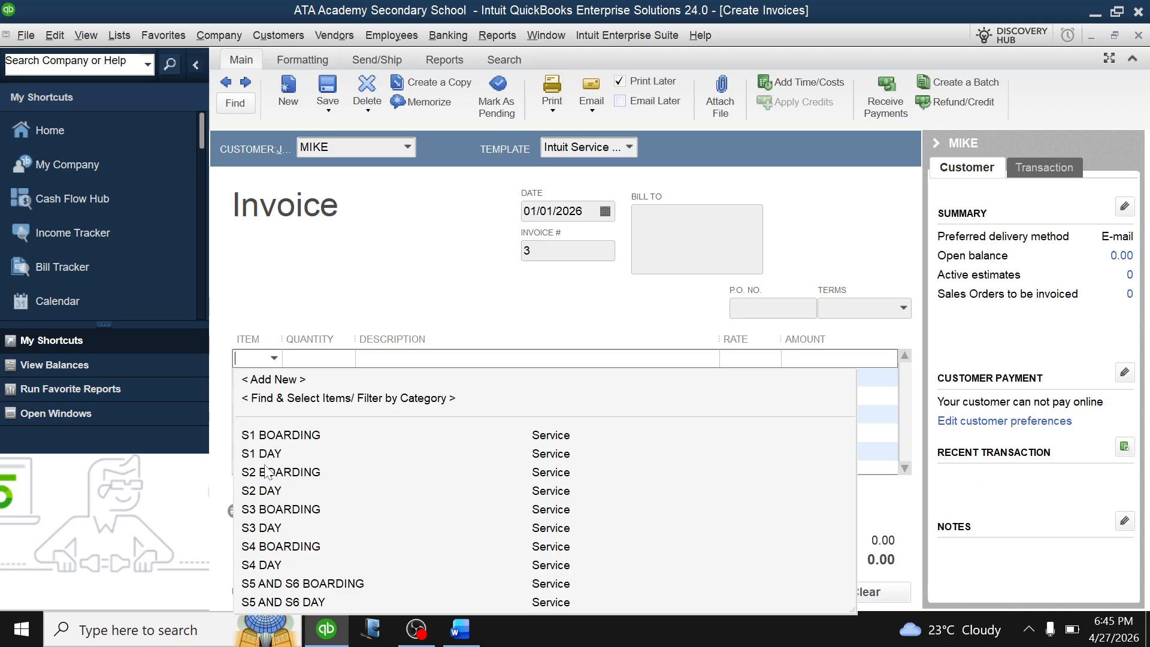
click(272, 454)
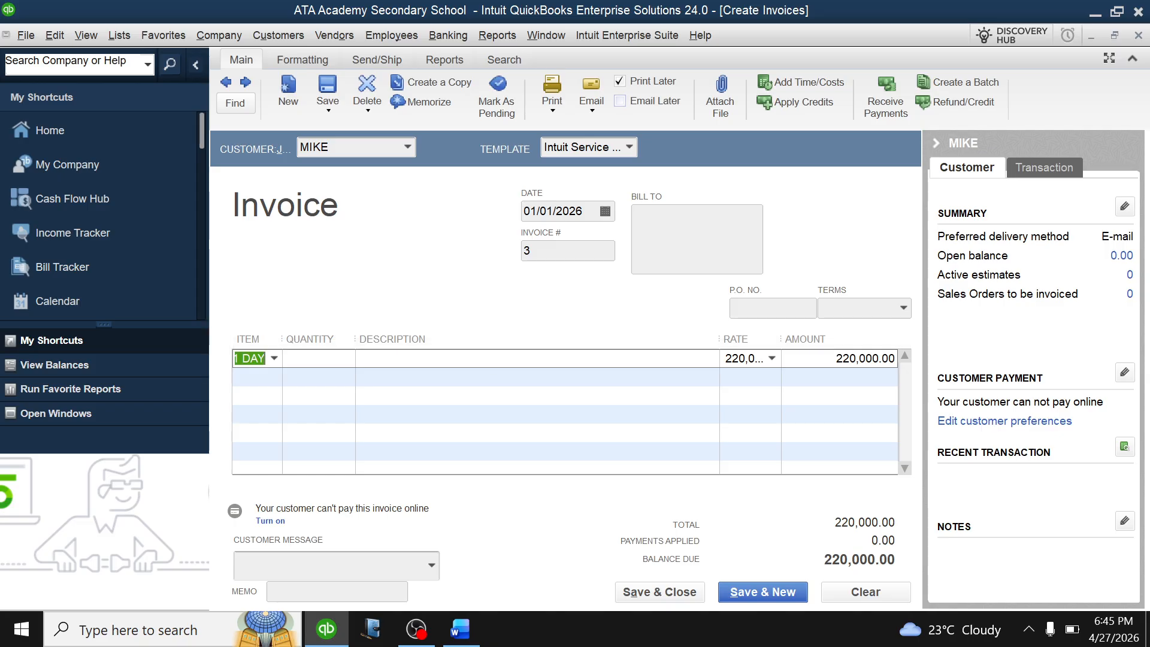
click(701, 598)
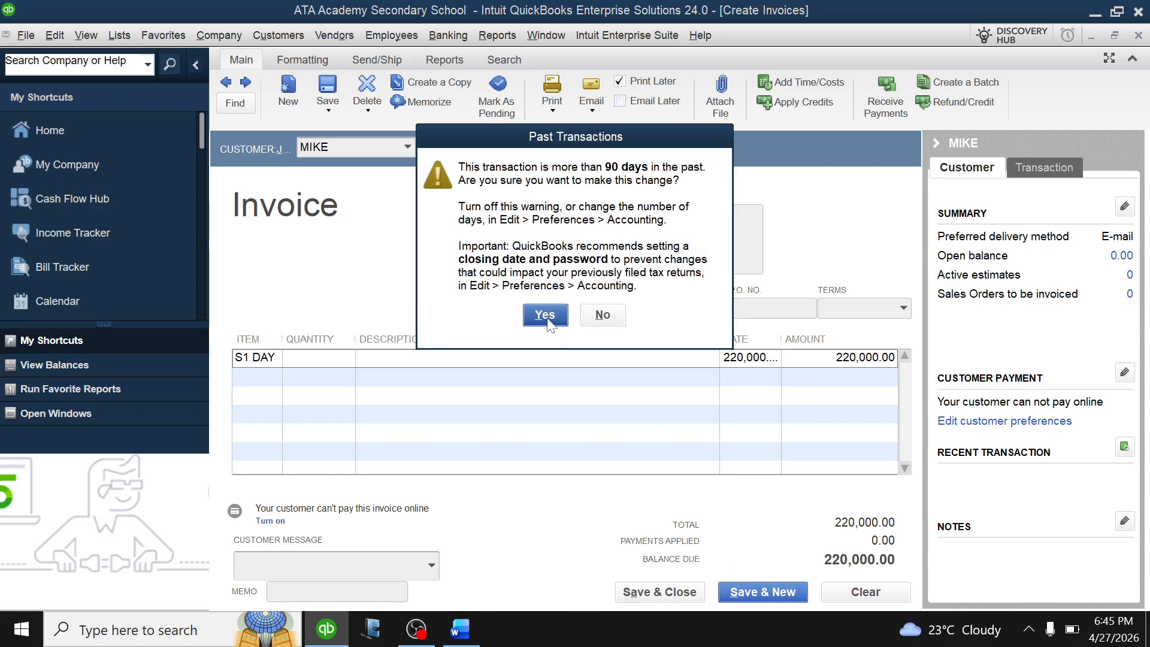
click(545, 316)
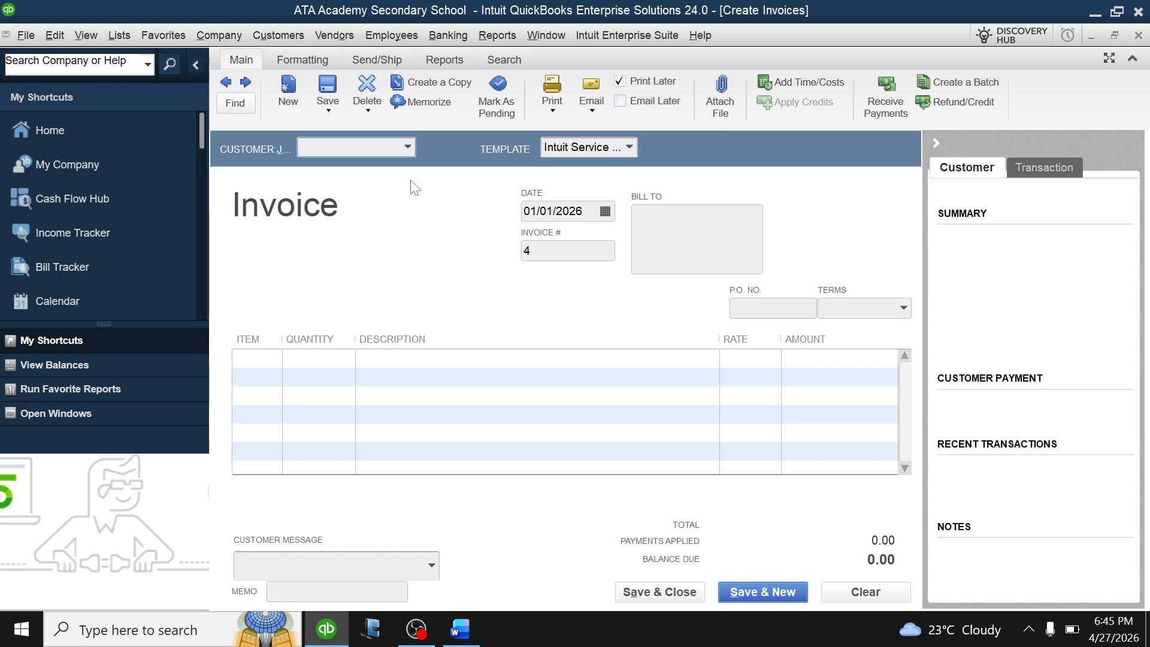
Add ZAIN as a new customer on invoice 4.
click(408, 146)
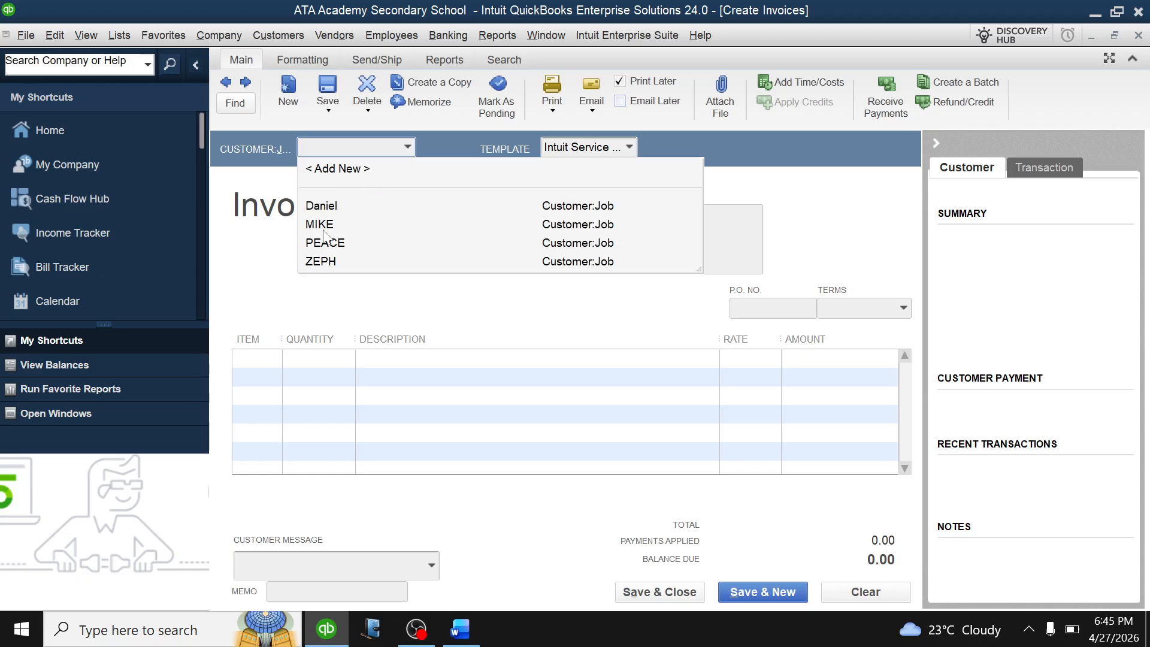
click(342, 169)
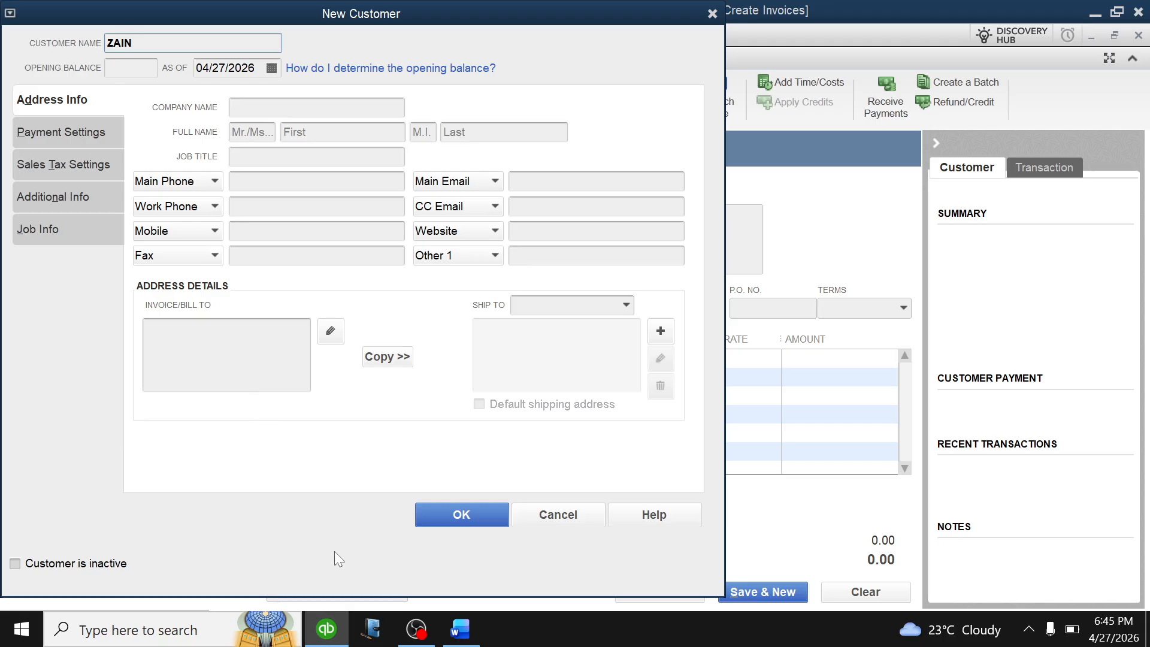
click(461, 516)
click(278, 364)
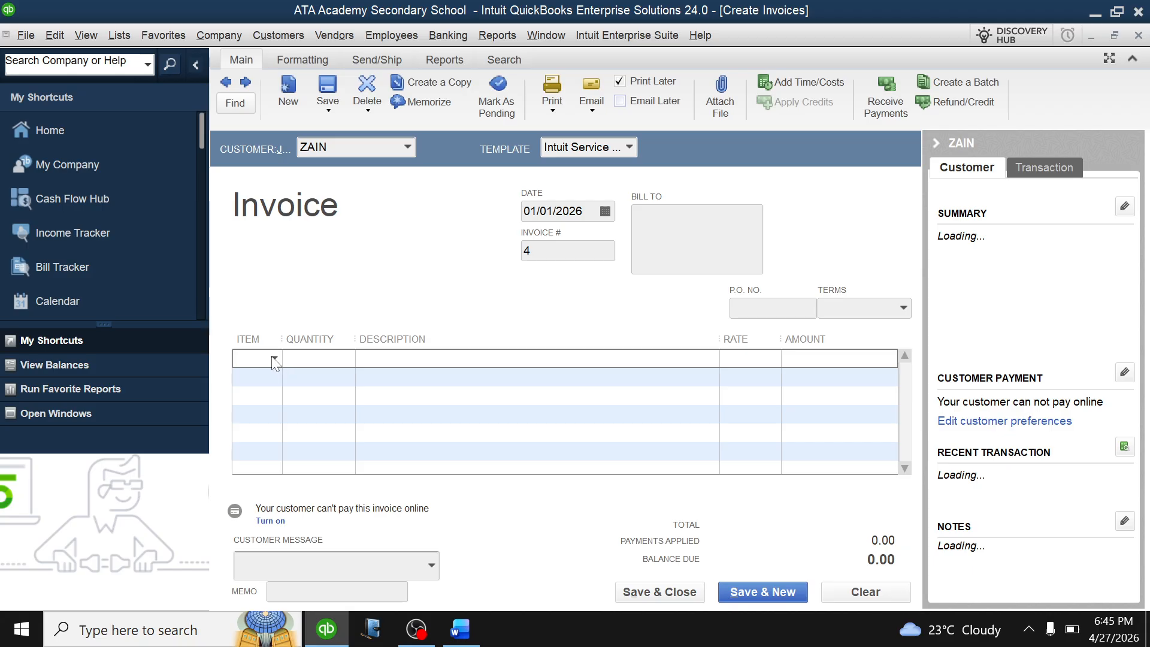
Charge ZAIN S4 BOARDING at 500,000.00 and save invoice 4, accepting the past-date warning.
click(274, 359)
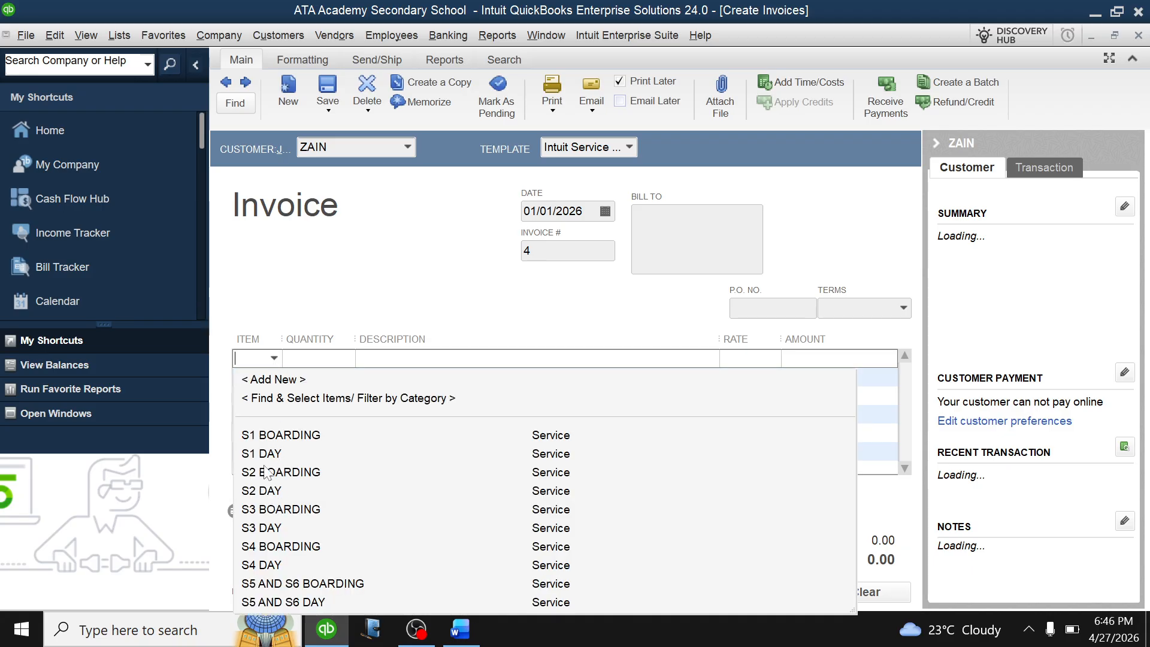
click(273, 548)
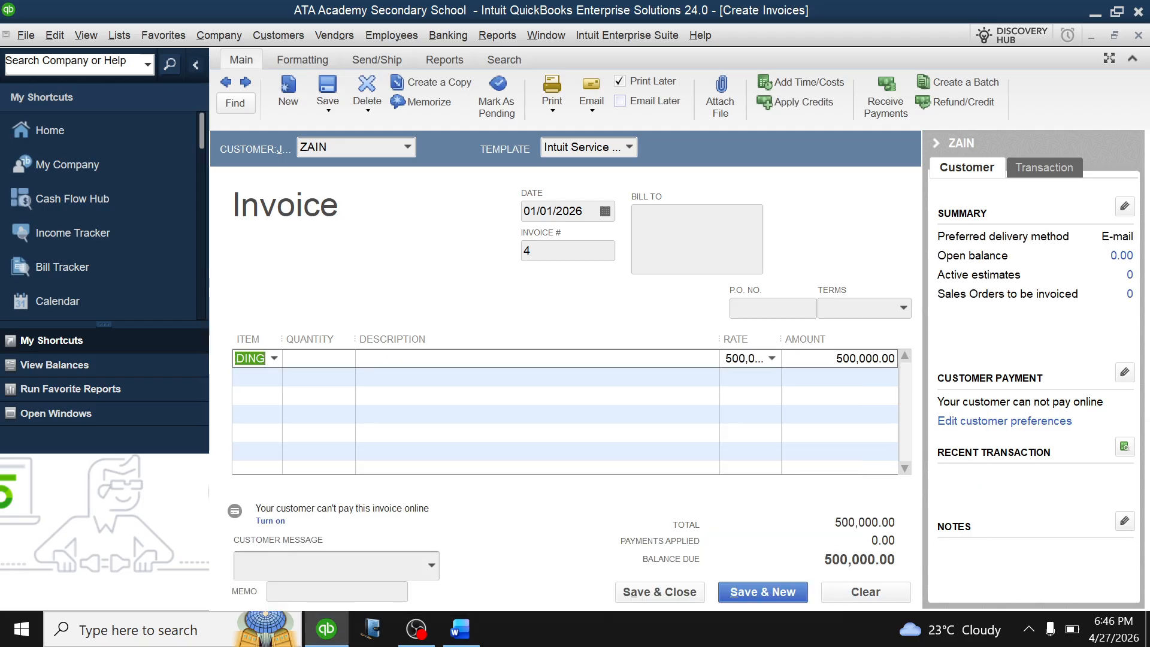
click(754, 593)
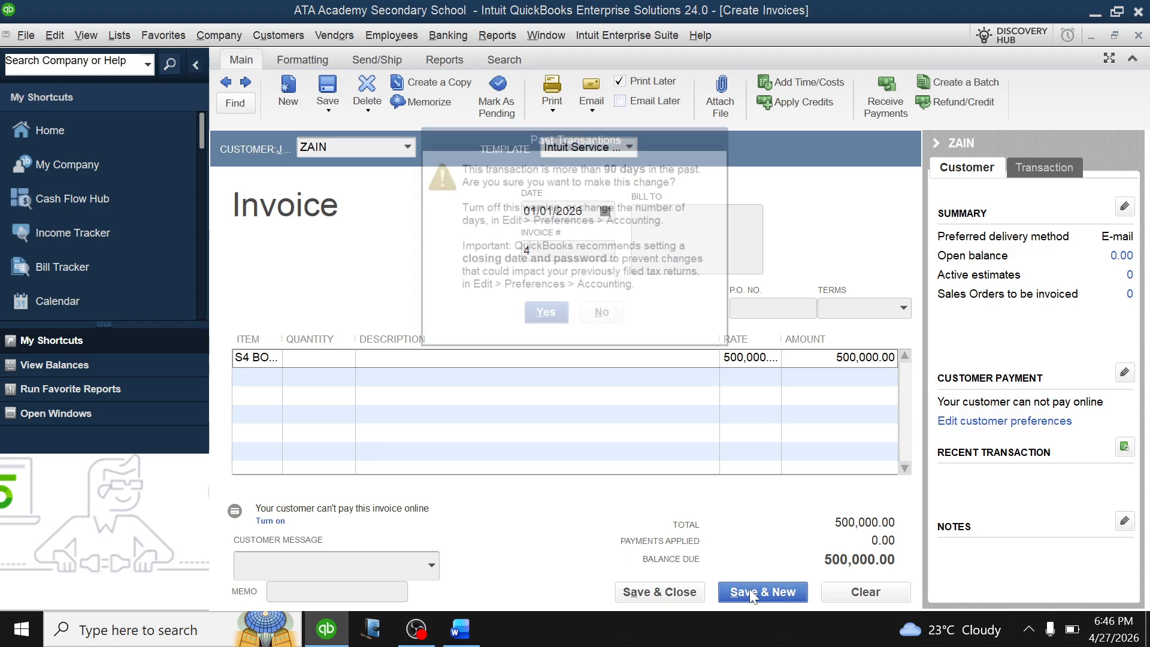
click(545, 316)
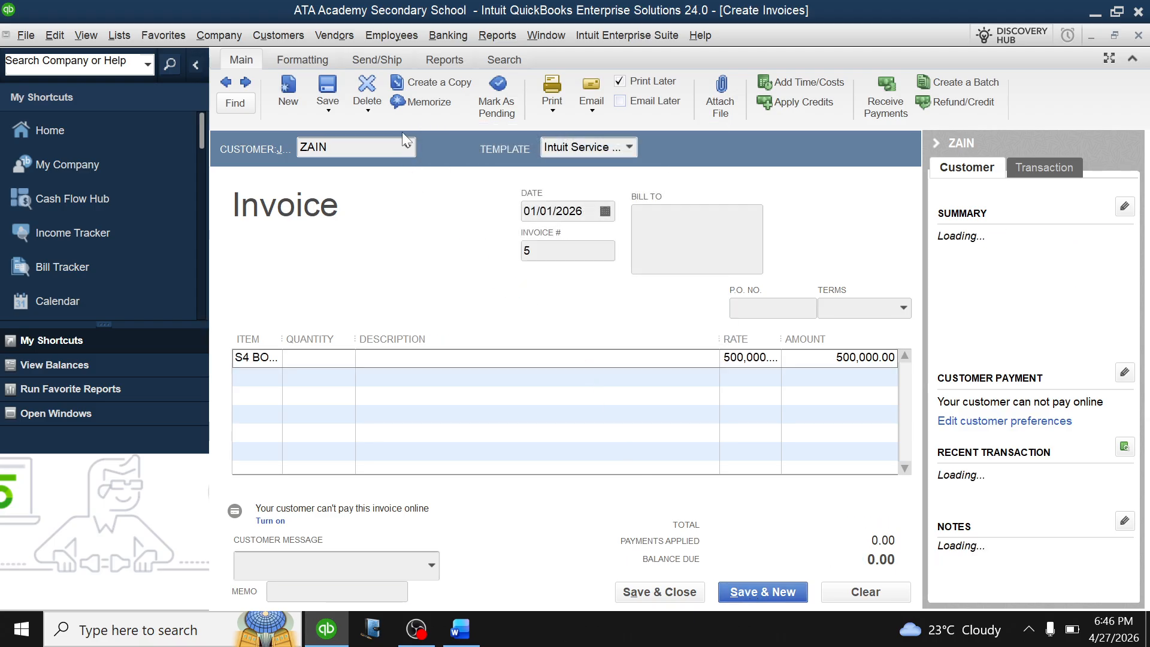
click(408, 149)
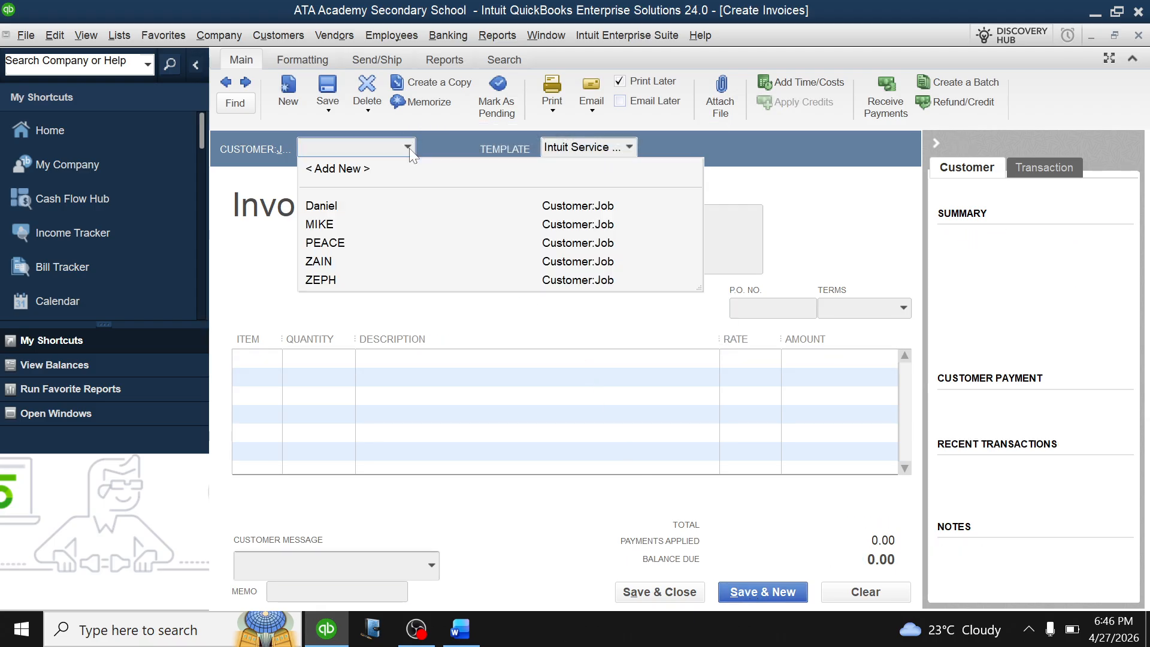
Check the Word enrollment list and add TAAKA as a new customer on invoice 5.
click(460, 629)
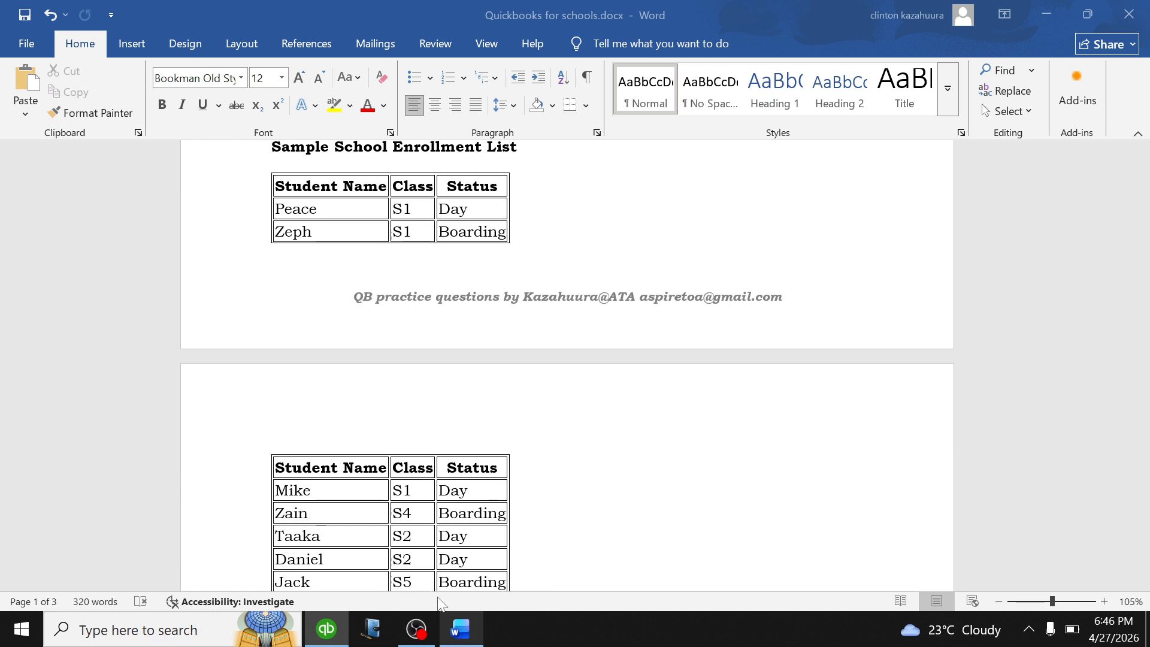
scroll(568, 363, down, 2)
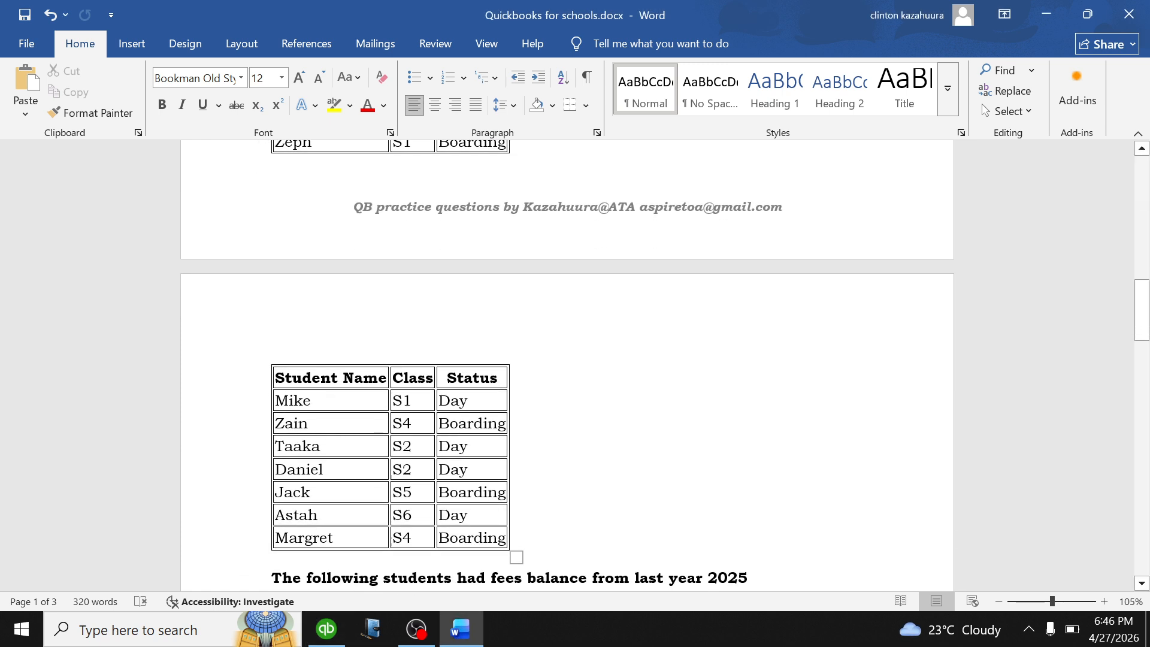
click(326, 629)
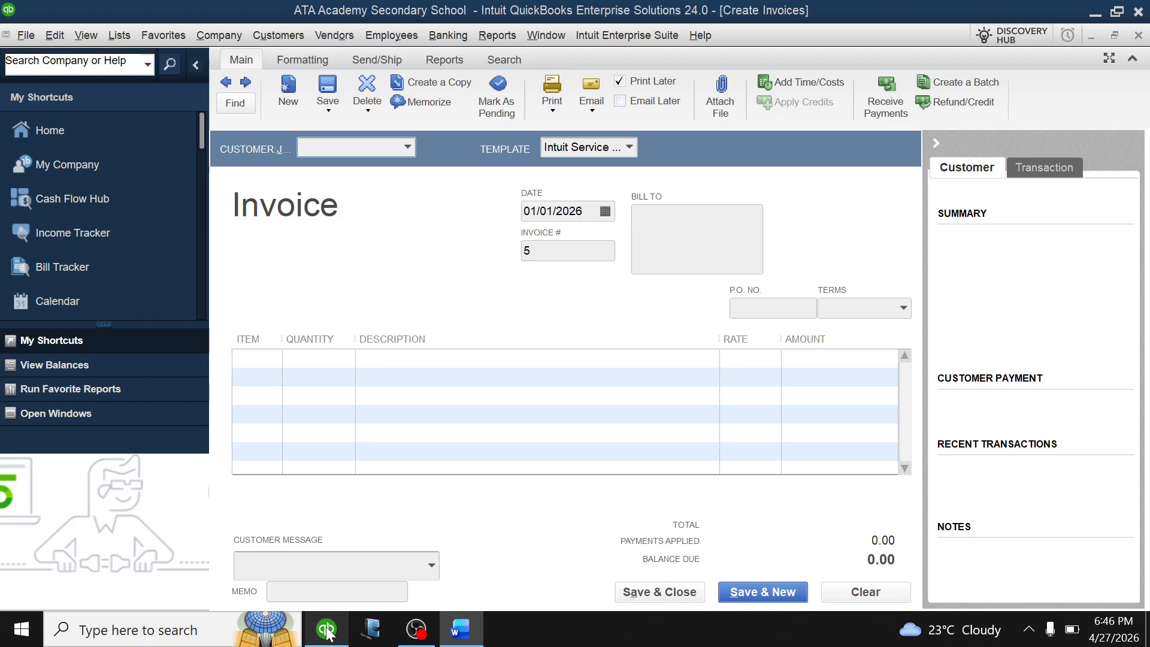
click(410, 147)
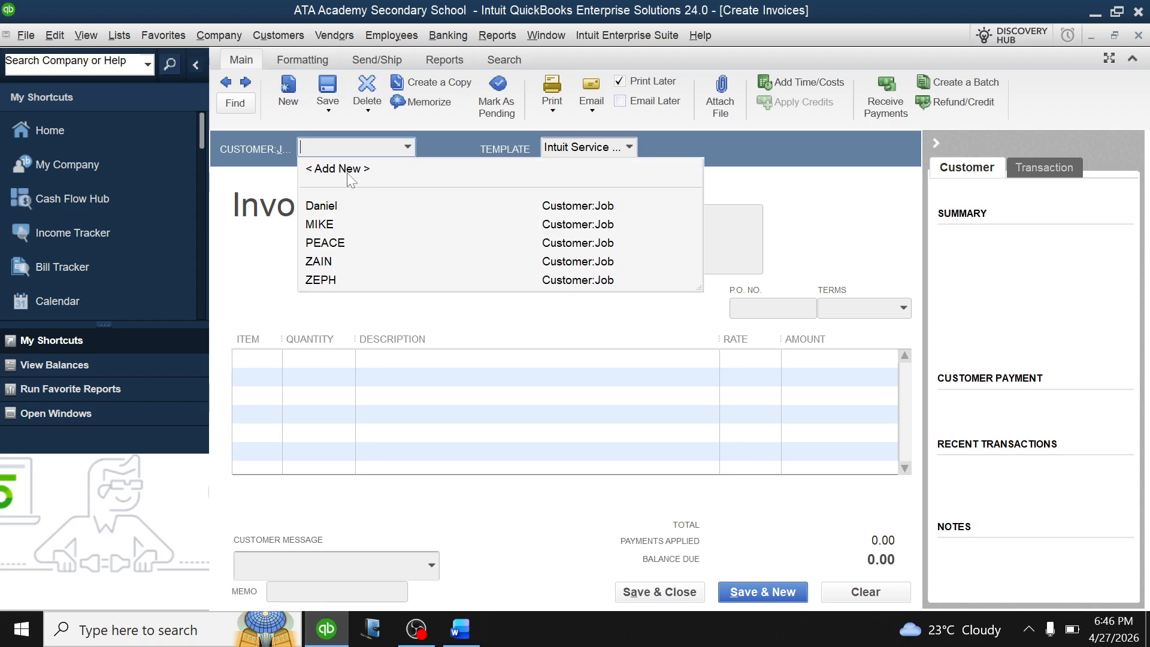
click(350, 170)
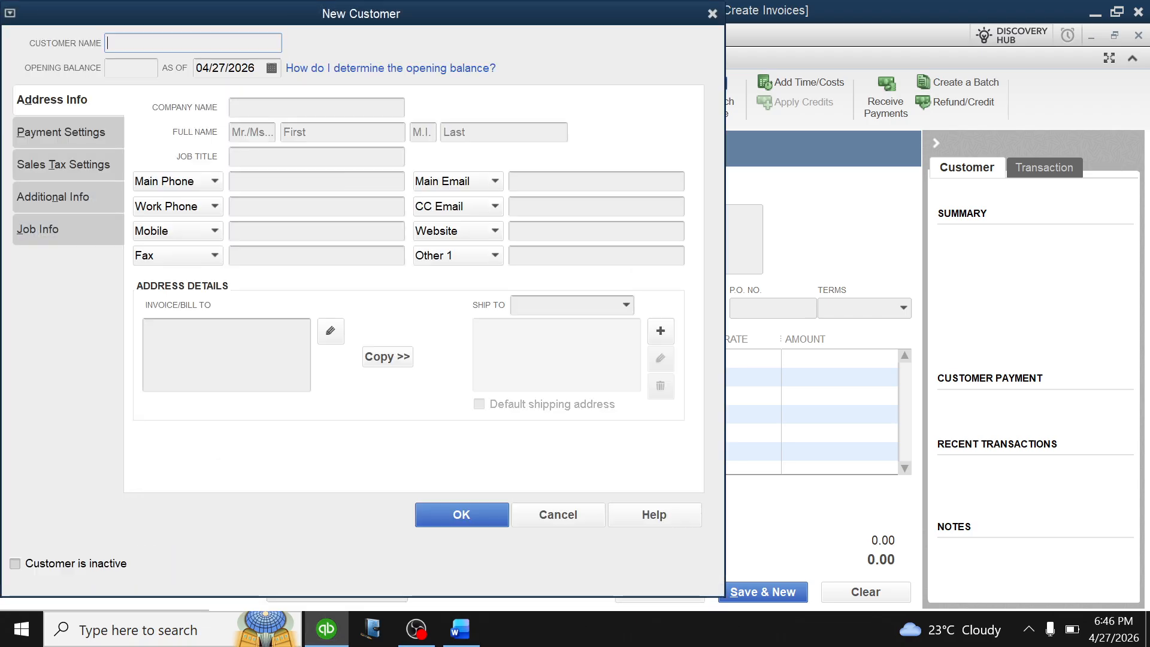
text(TAAKA)
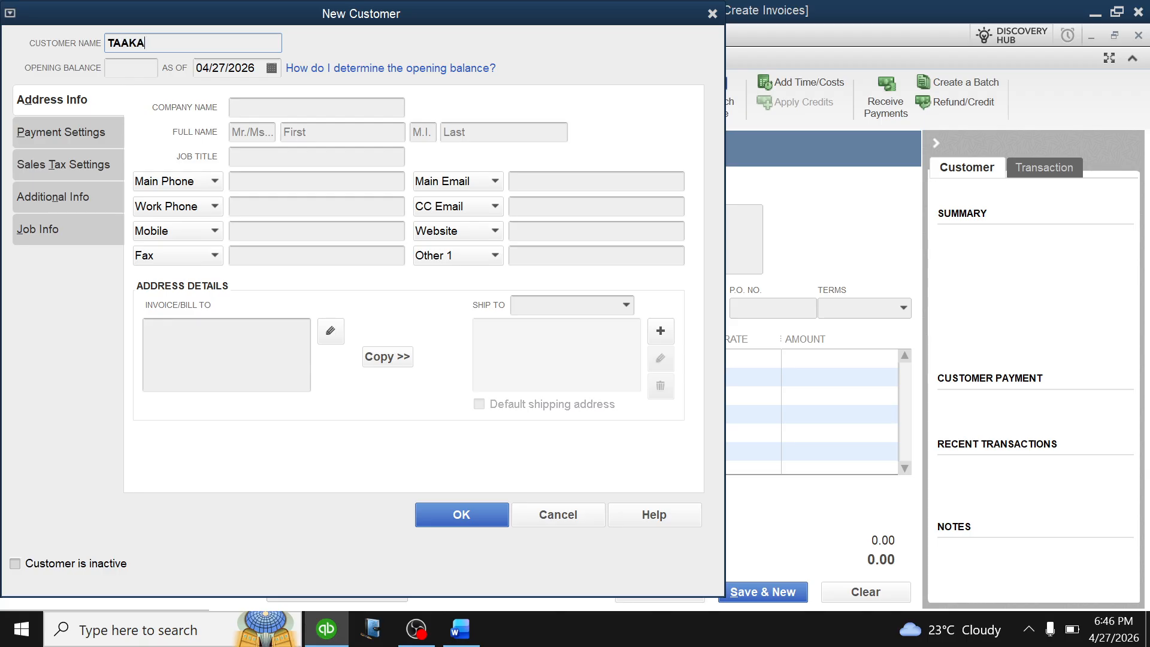
click(440, 513)
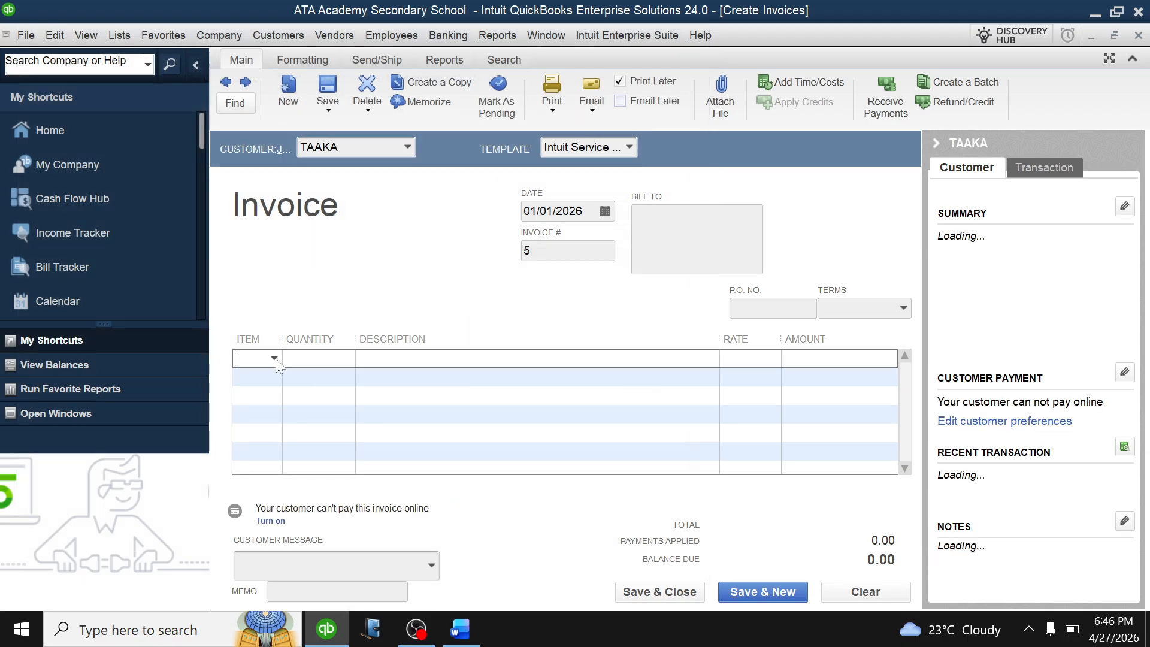
Charge TAAKA S2 DAY at 240,000.00, save invoice 5, and return to the Word enrollment list.
click(274, 360)
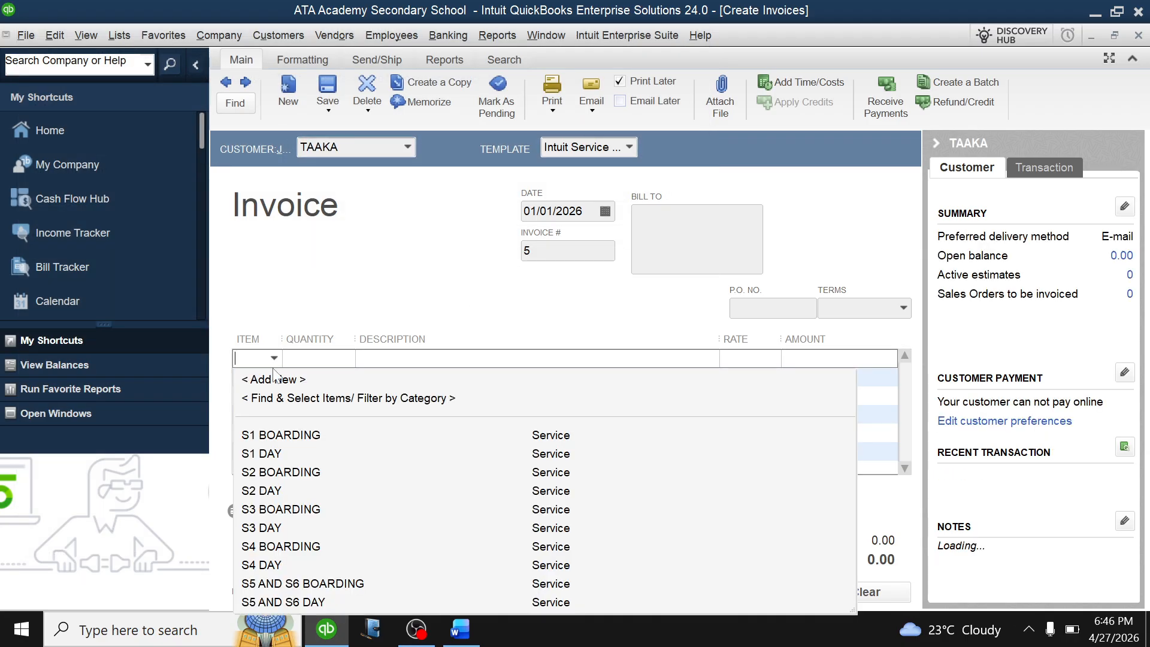
click(266, 494)
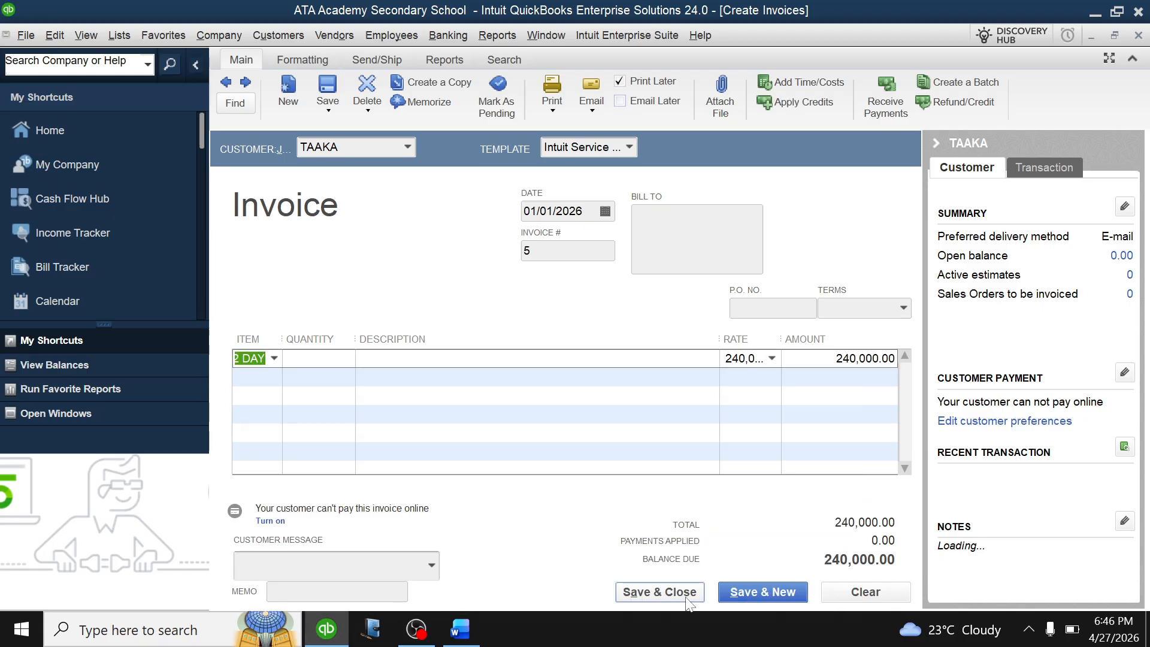
click(749, 594)
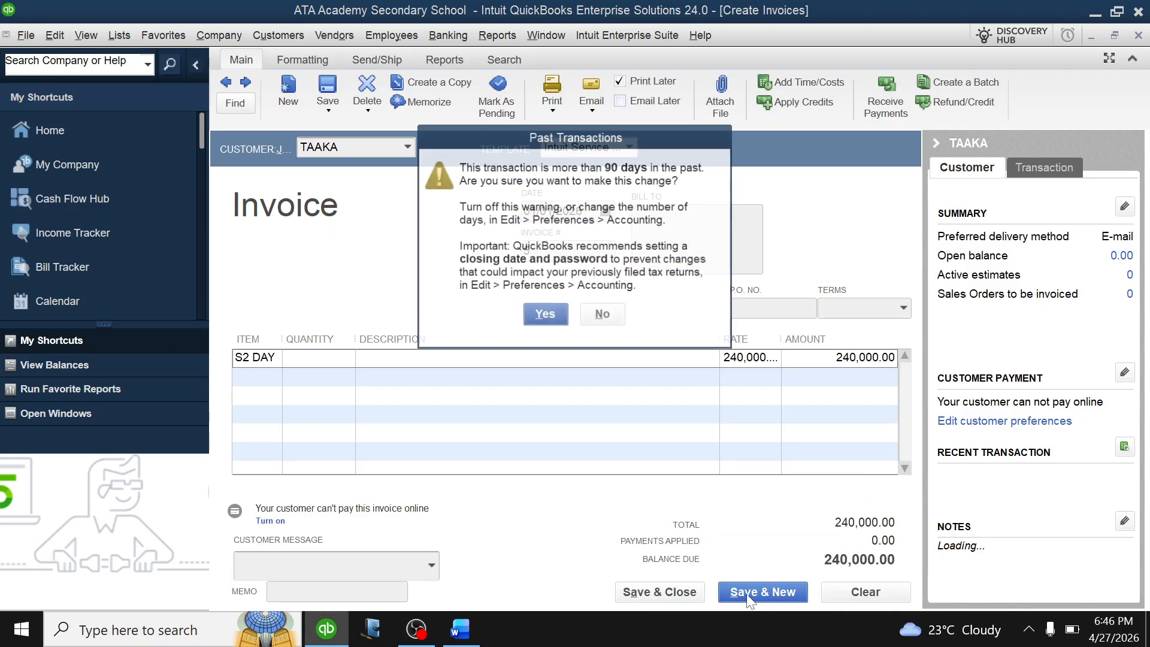
click(546, 315)
click(461, 629)
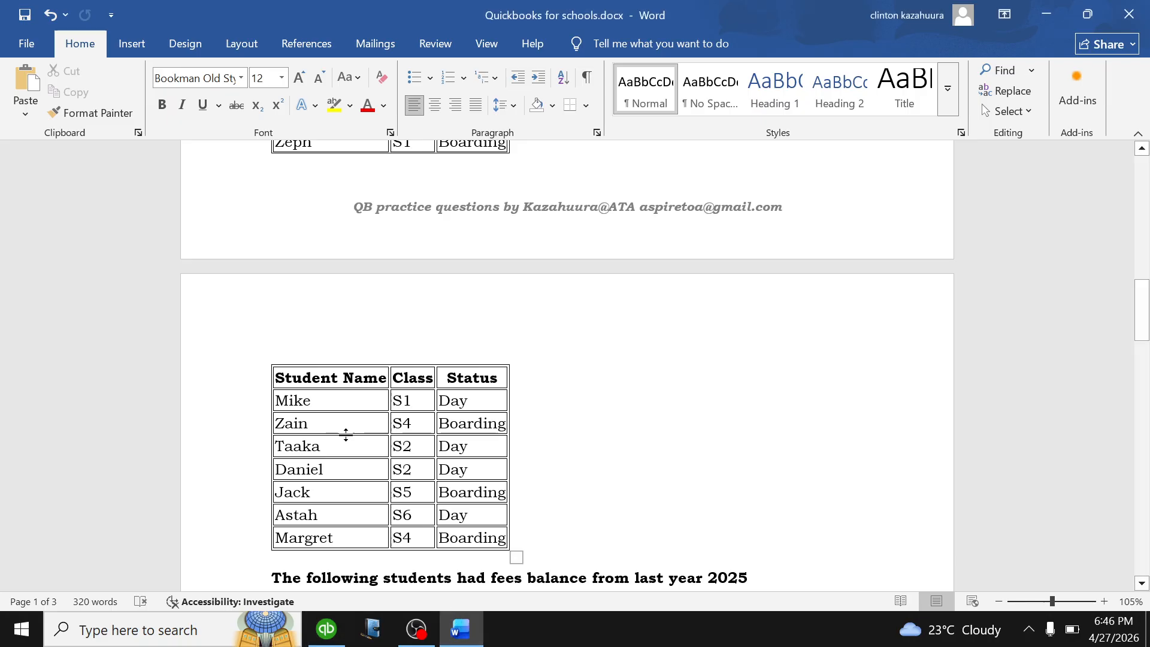
scroll(568, 366, down, 3)
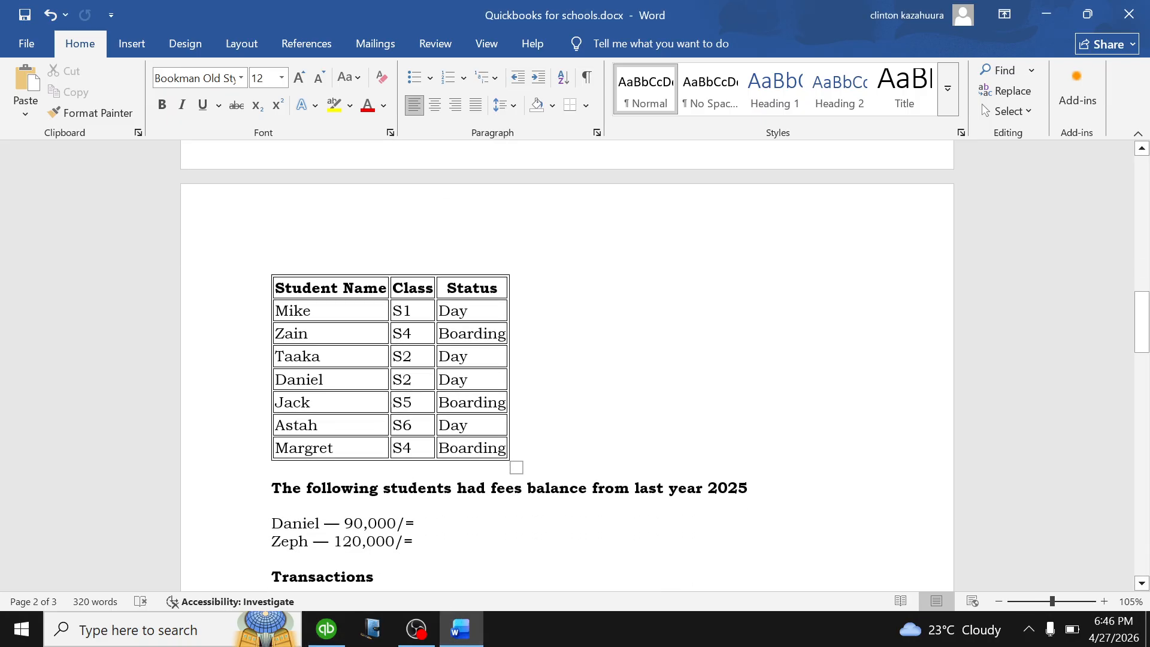
Bill invoice 6 to Daniel for S2 DAY at 240,000.00 and save it, accepting the past-date warning.
click(326, 630)
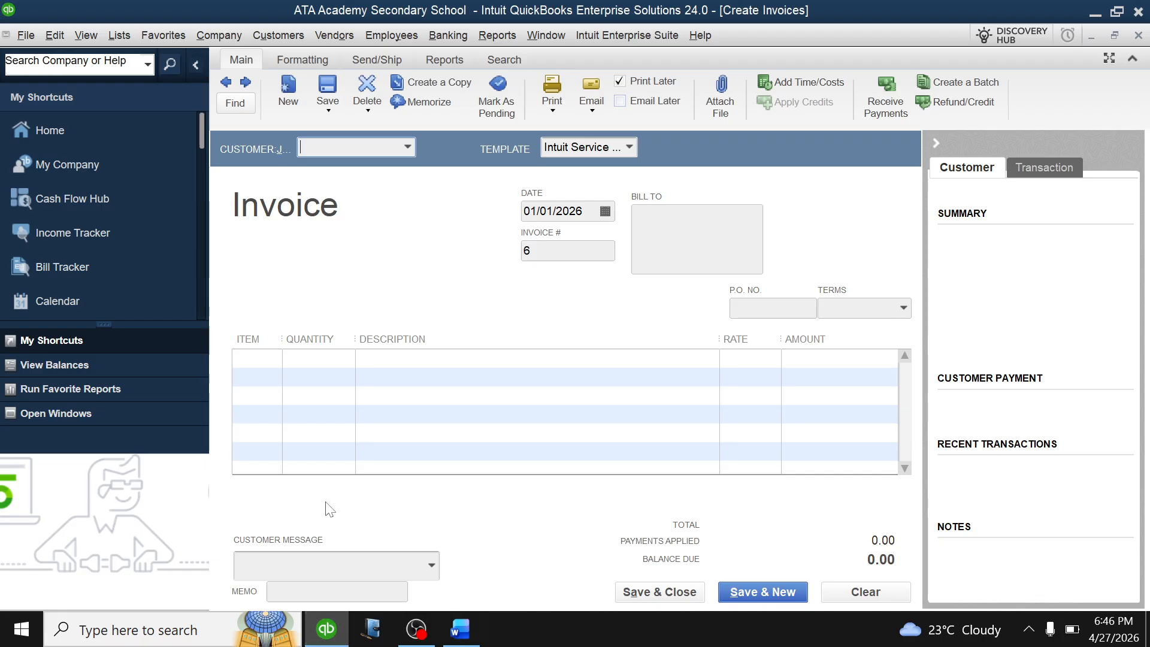
click(407, 148)
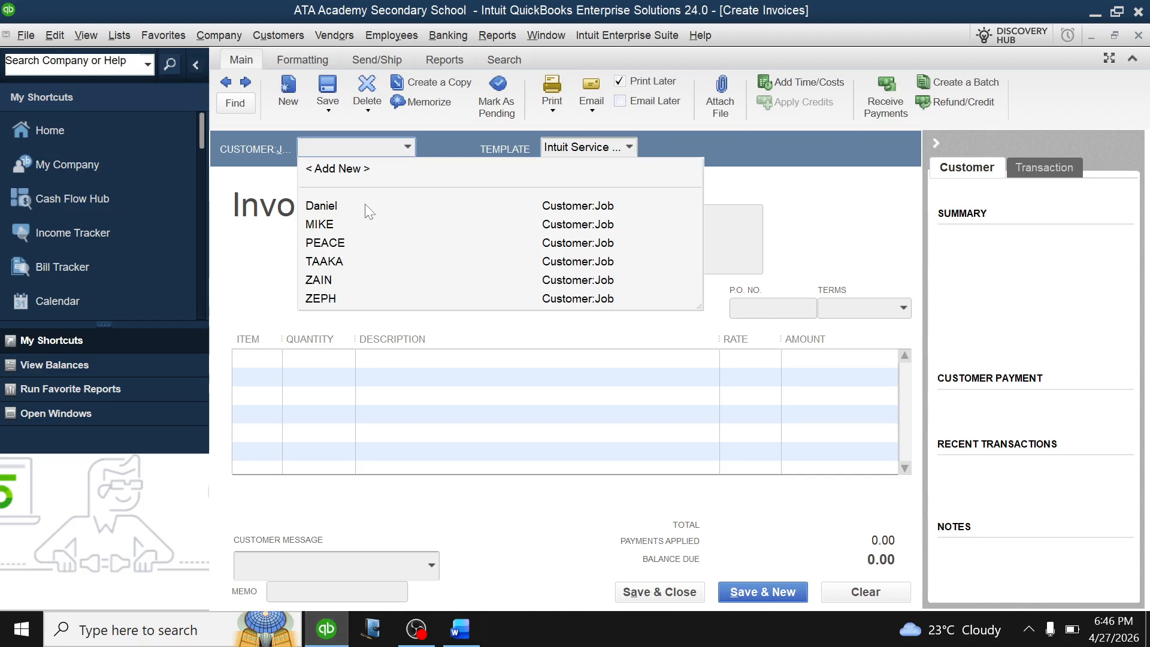
click(560, 207)
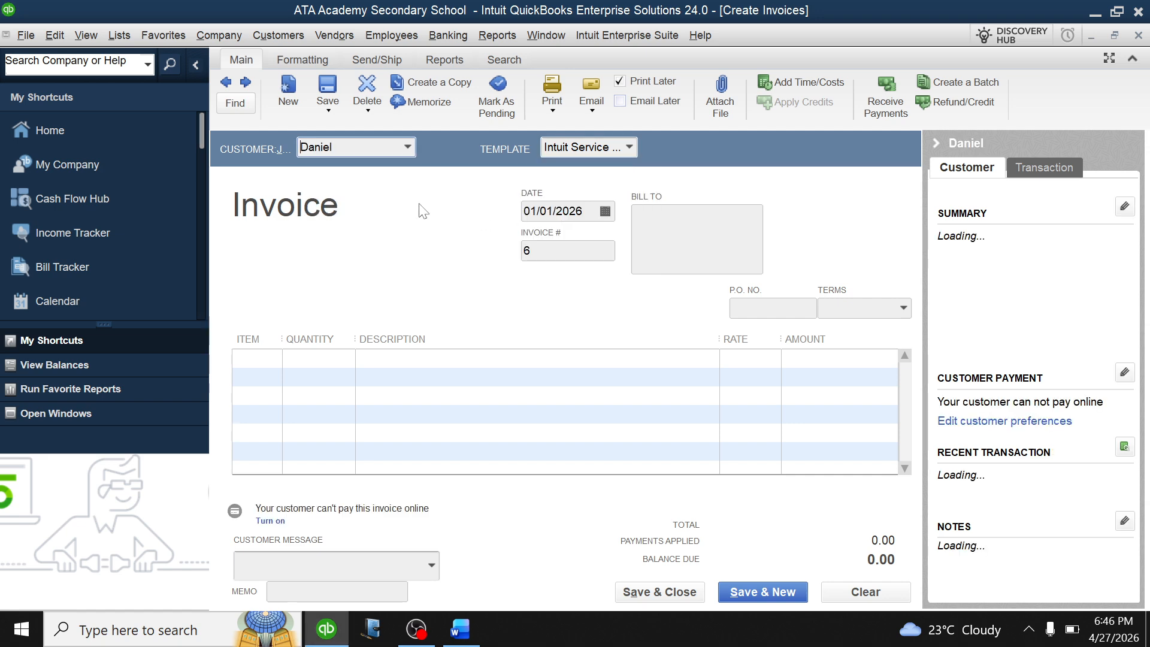
click(278, 365)
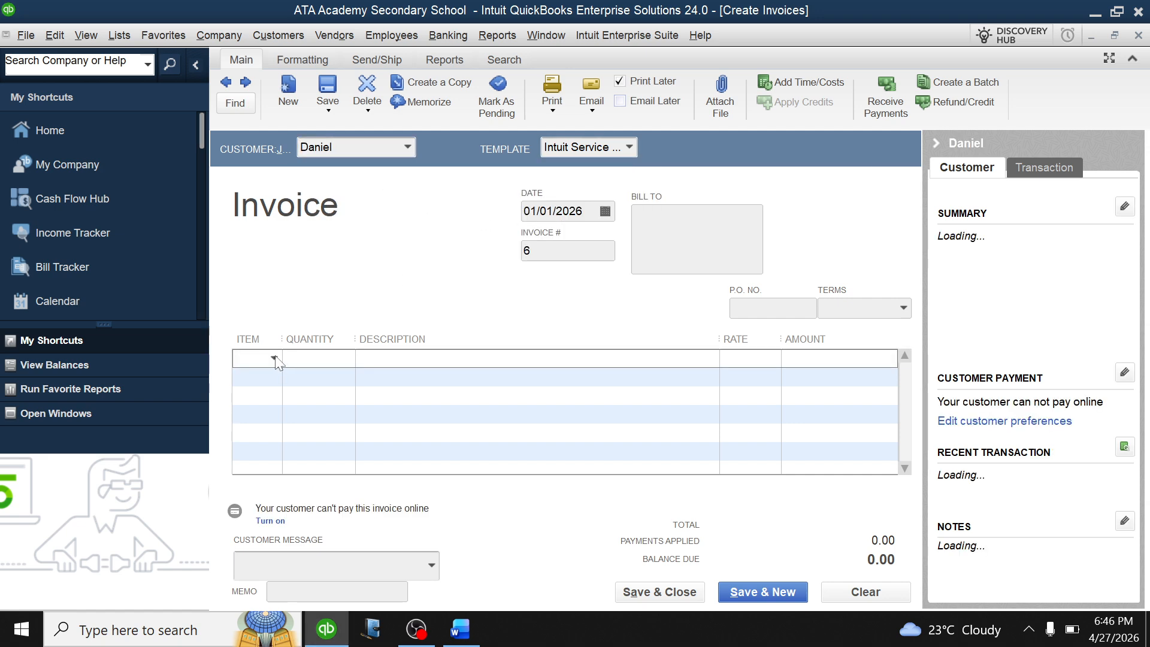
click(274, 359)
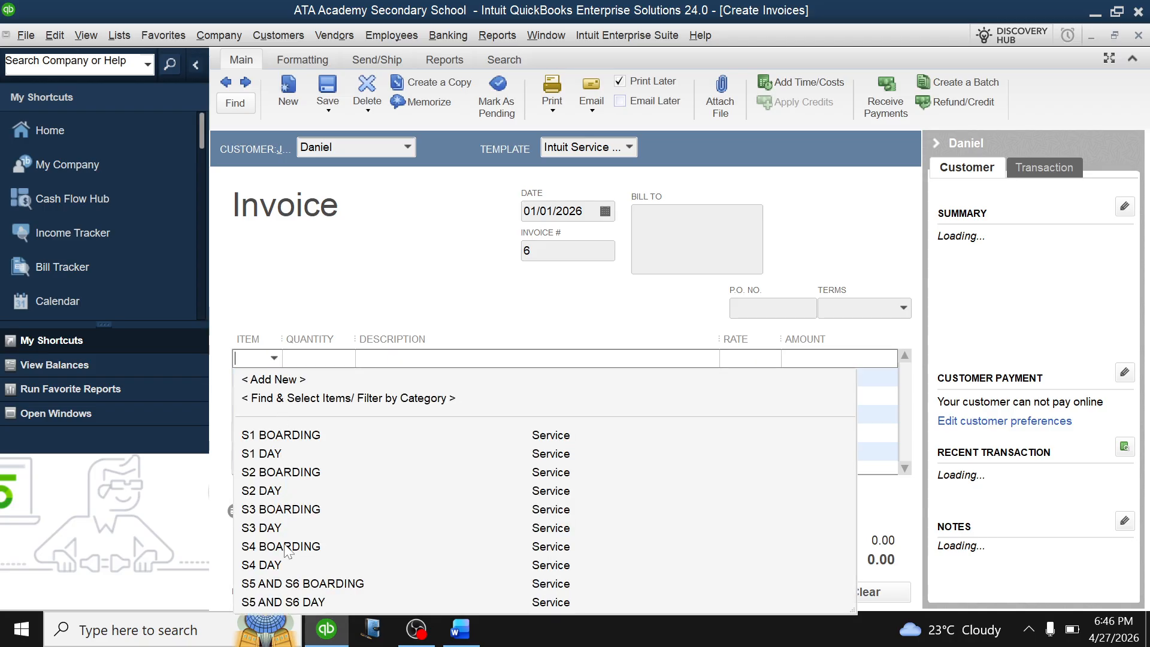
click(276, 492)
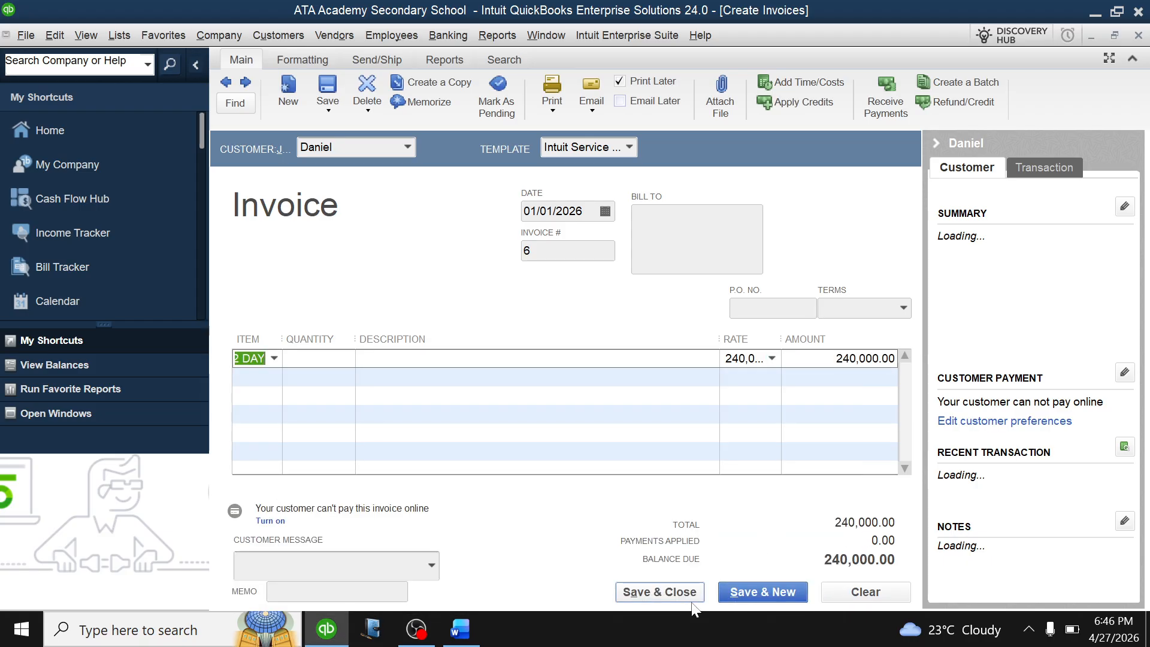
click(743, 593)
click(548, 313)
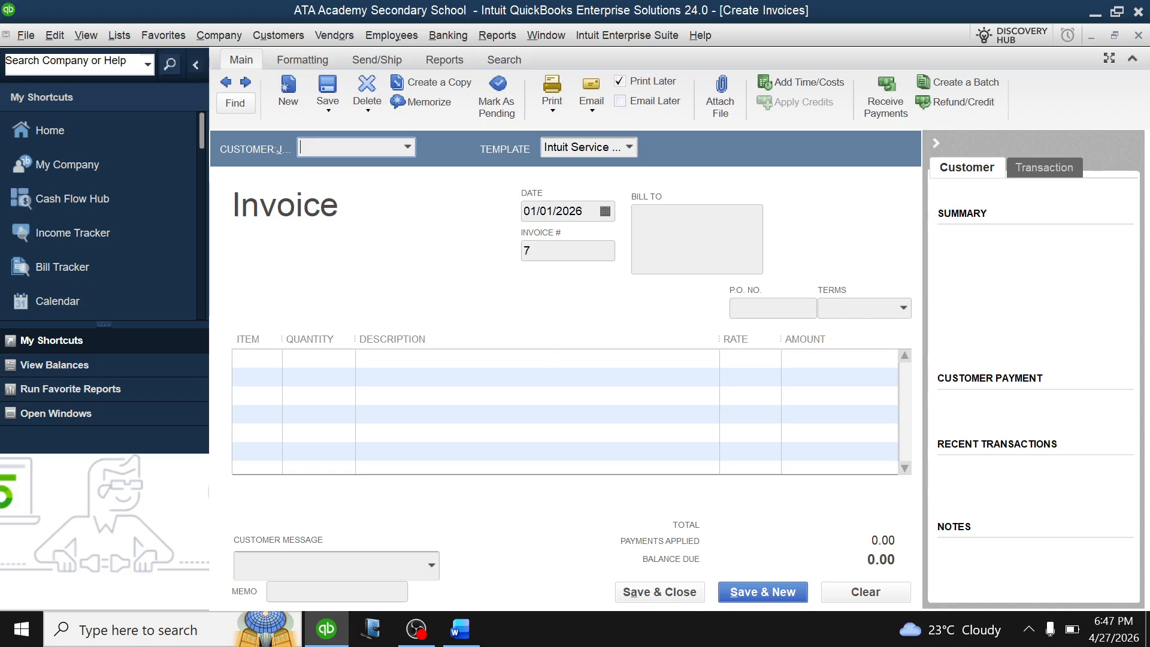
Add JACK as a new customer on invoice 7.
click(408, 147)
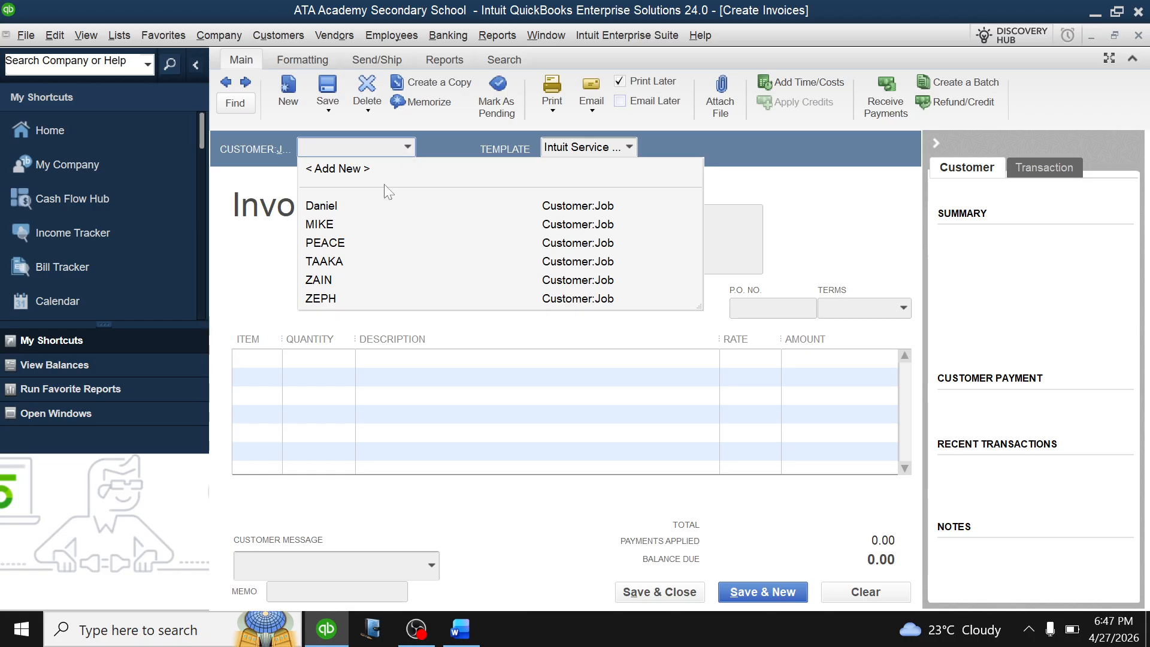
click(353, 174)
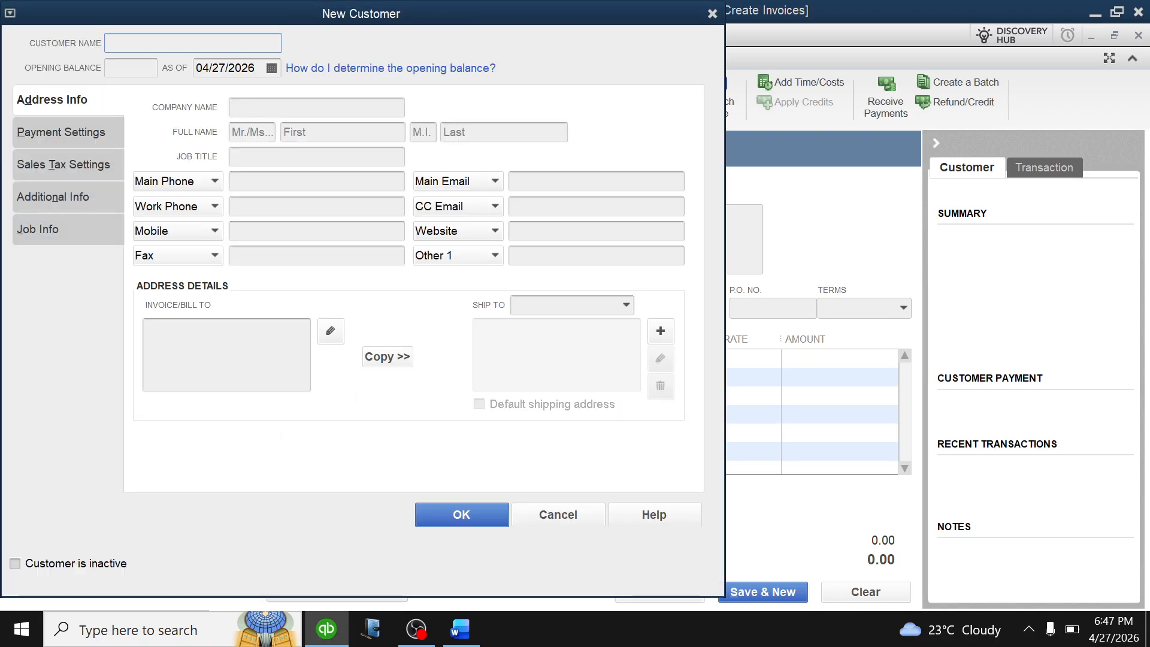
text(JACK)
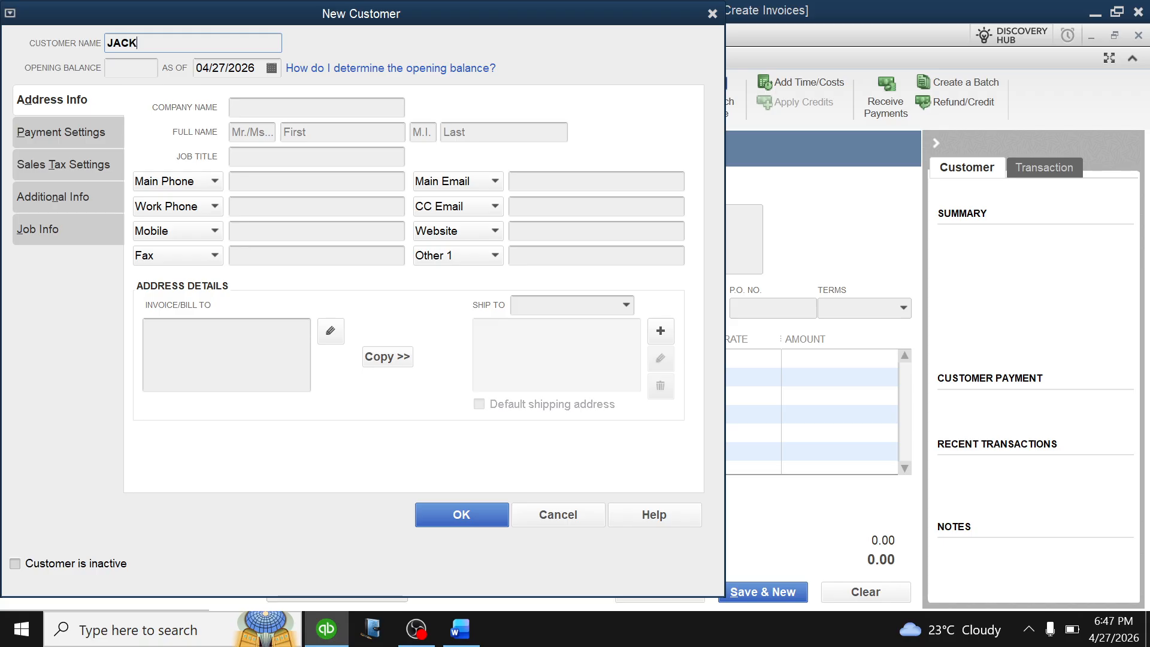
click(462, 514)
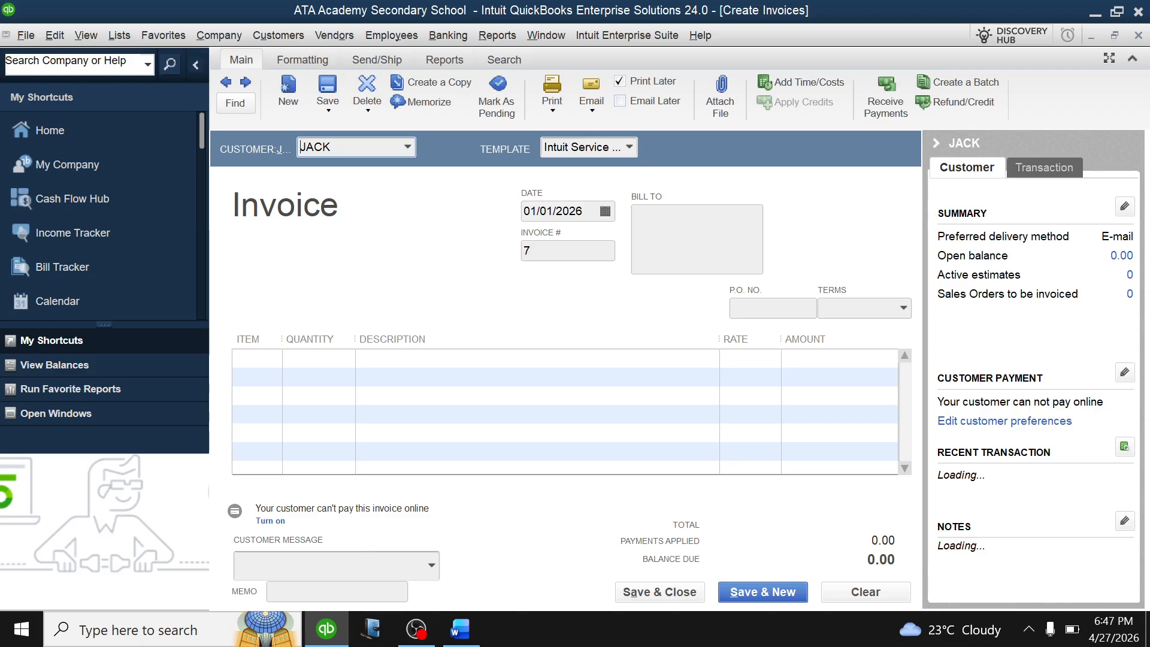
Charge JACK S5 AND S6 BOARDING at 1,000,000.00 instead of S4 BOARDING, and save invoice 7.
click(275, 361)
click(274, 358)
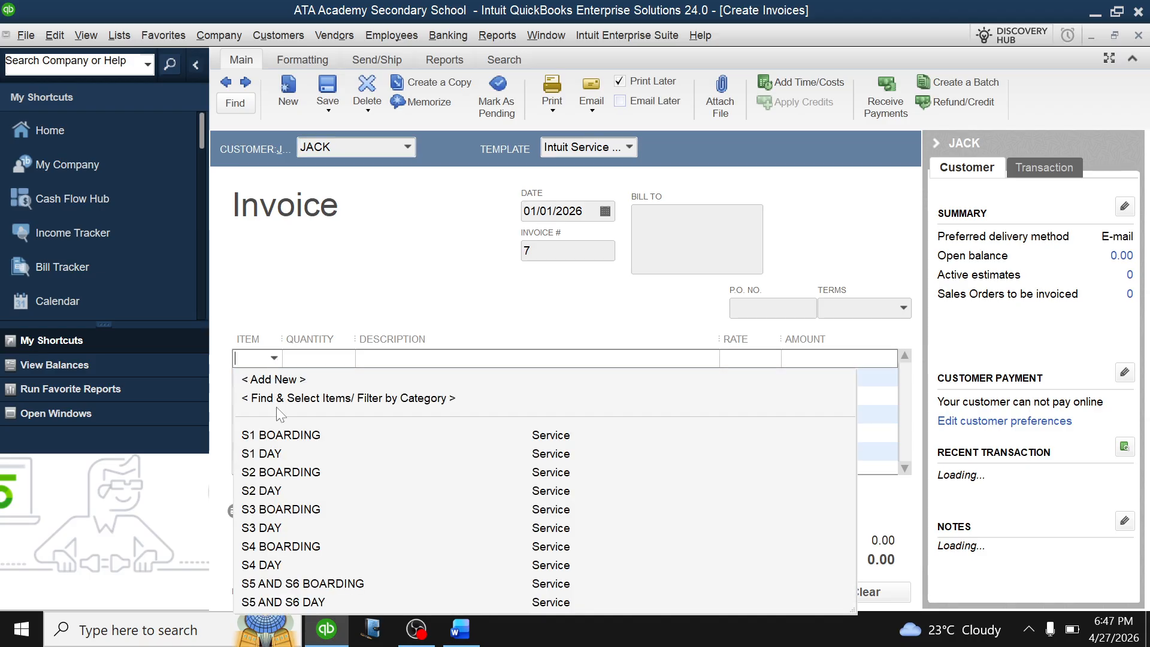
click(260, 545)
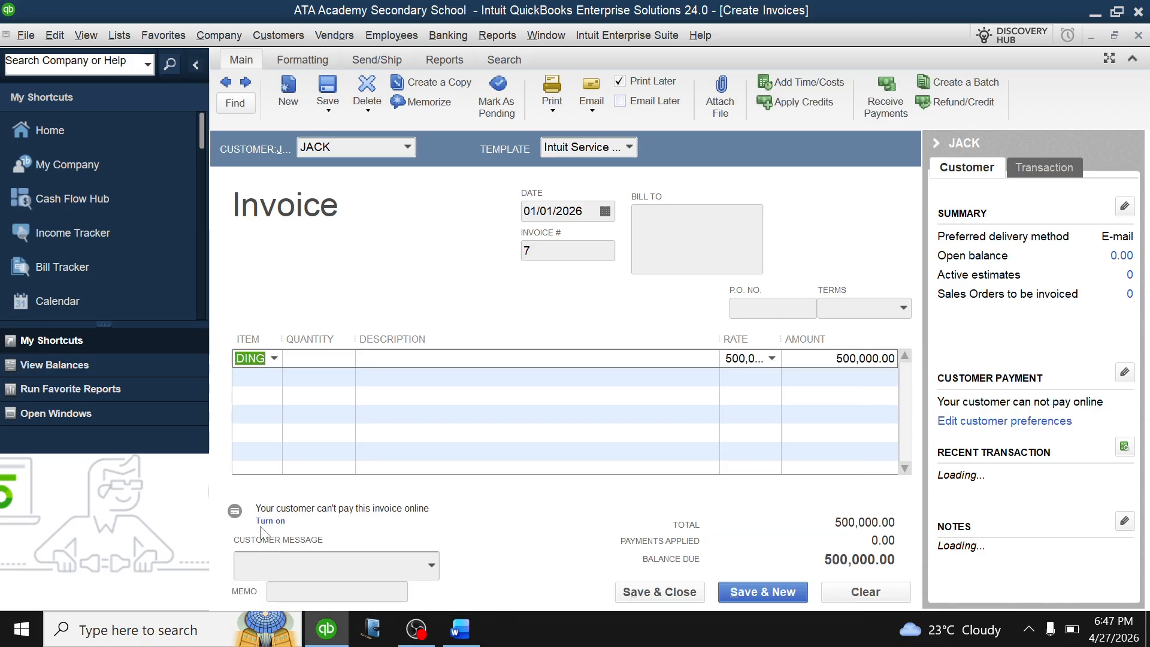
click(273, 359)
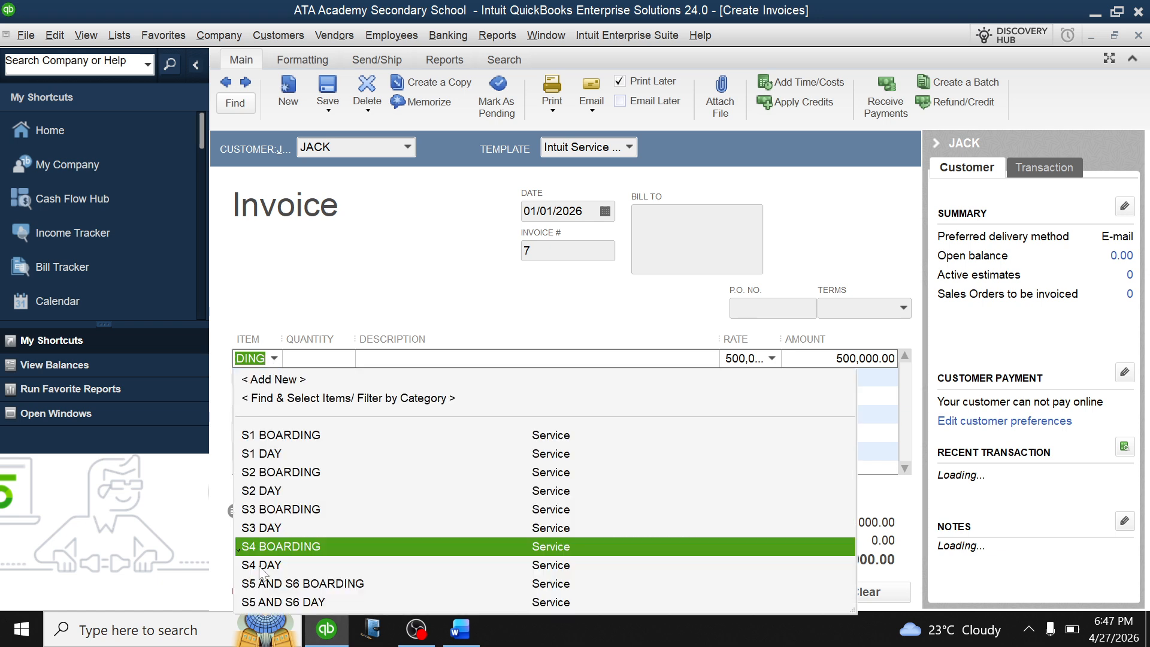
click(269, 584)
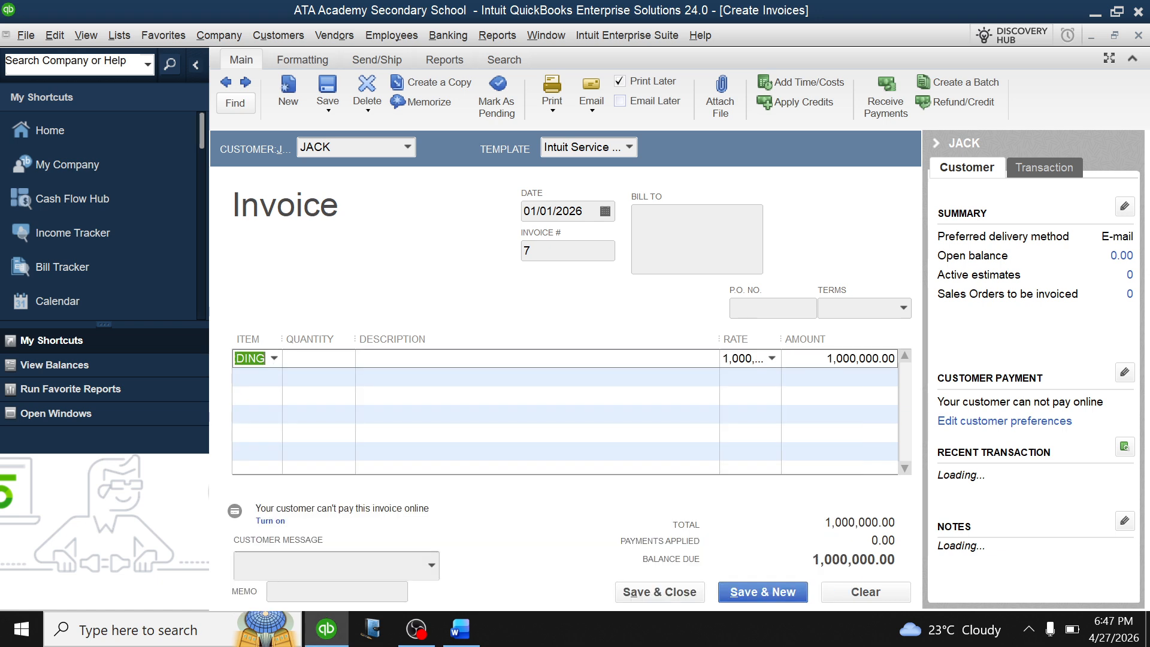
click(753, 592)
click(545, 314)
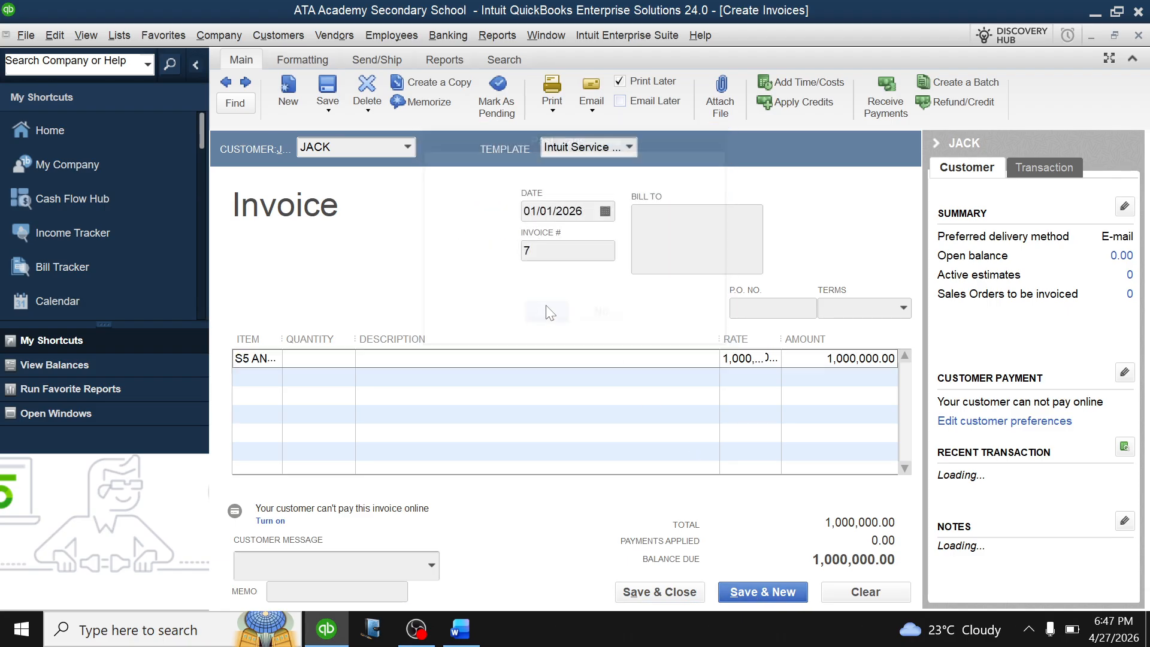
click(402, 147)
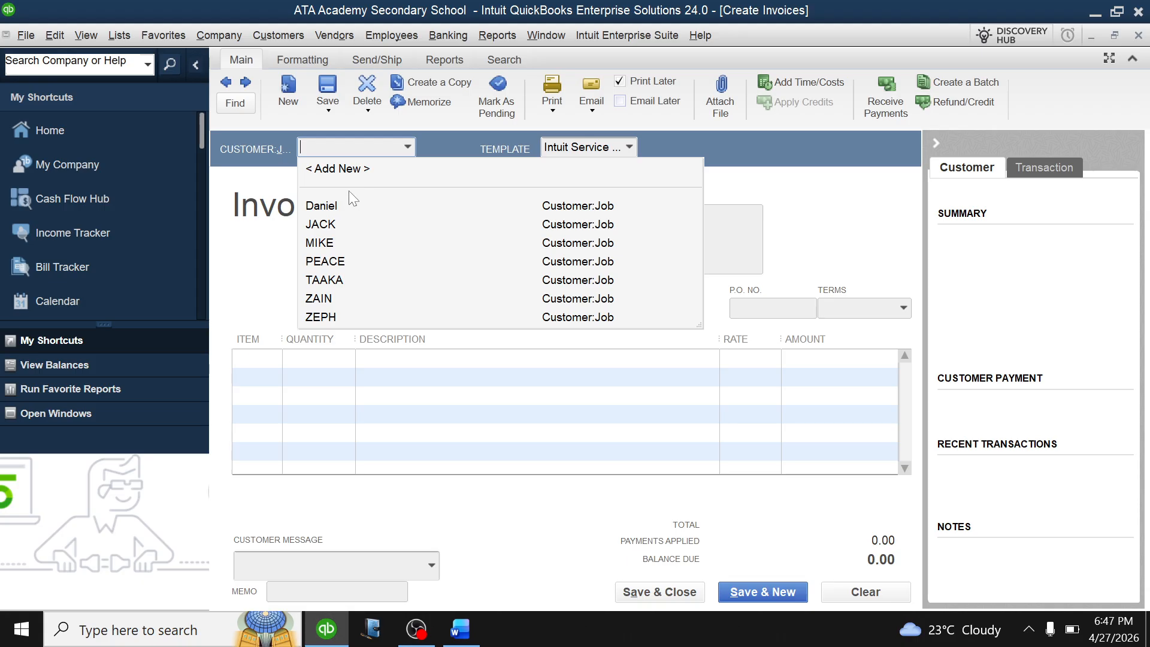
Add ASTAH as a customer, bill her S5 AND S6 DAY at 400,000.00, and save invoice 8.
click(349, 169)
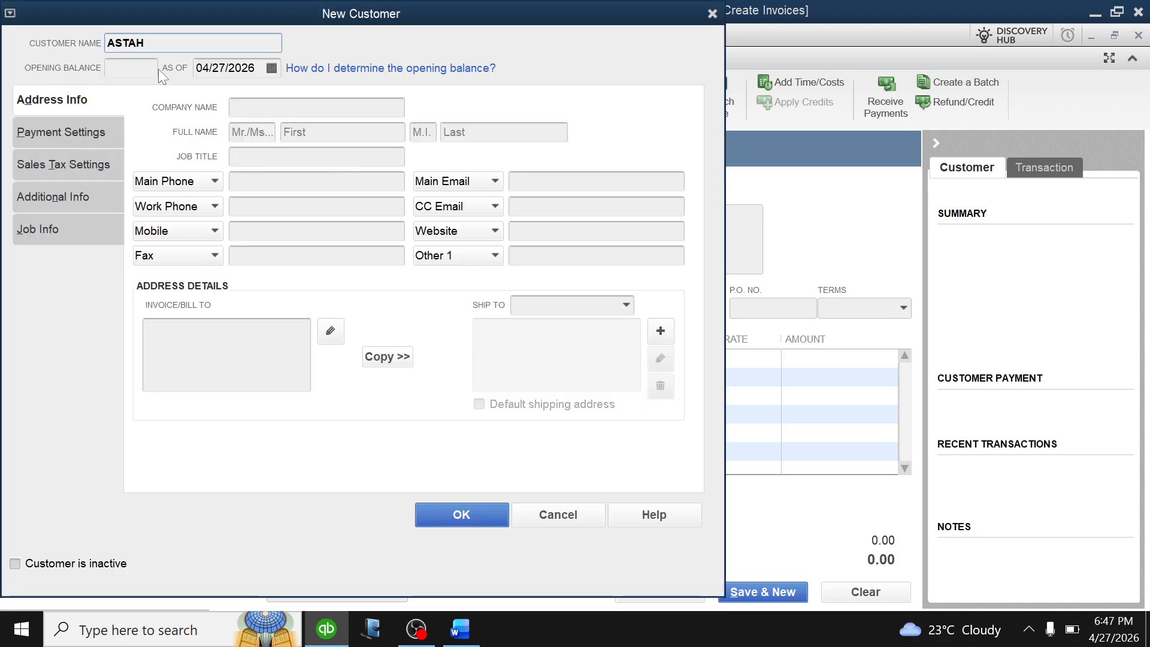
click(456, 513)
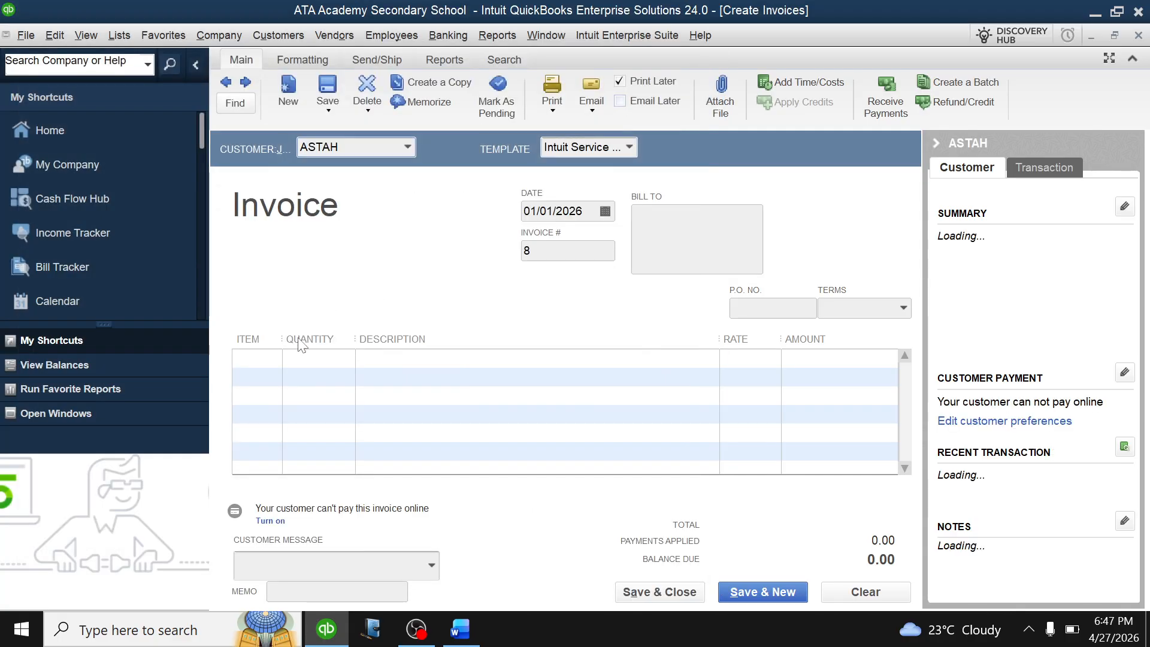
click(264, 359)
click(274, 359)
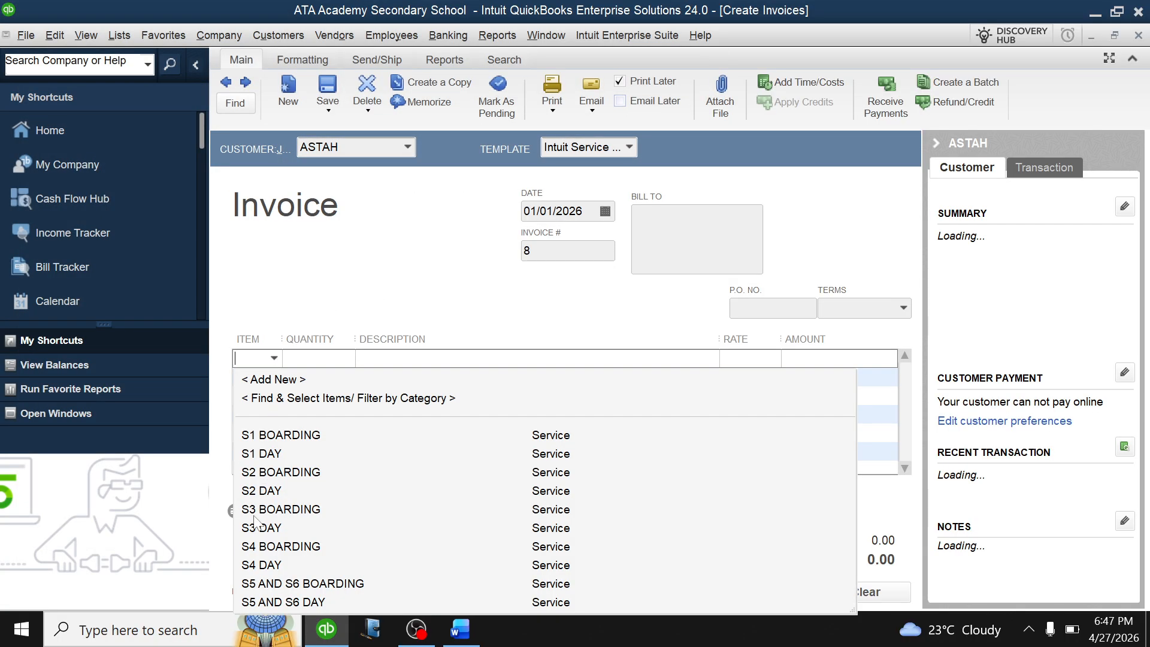
click(273, 601)
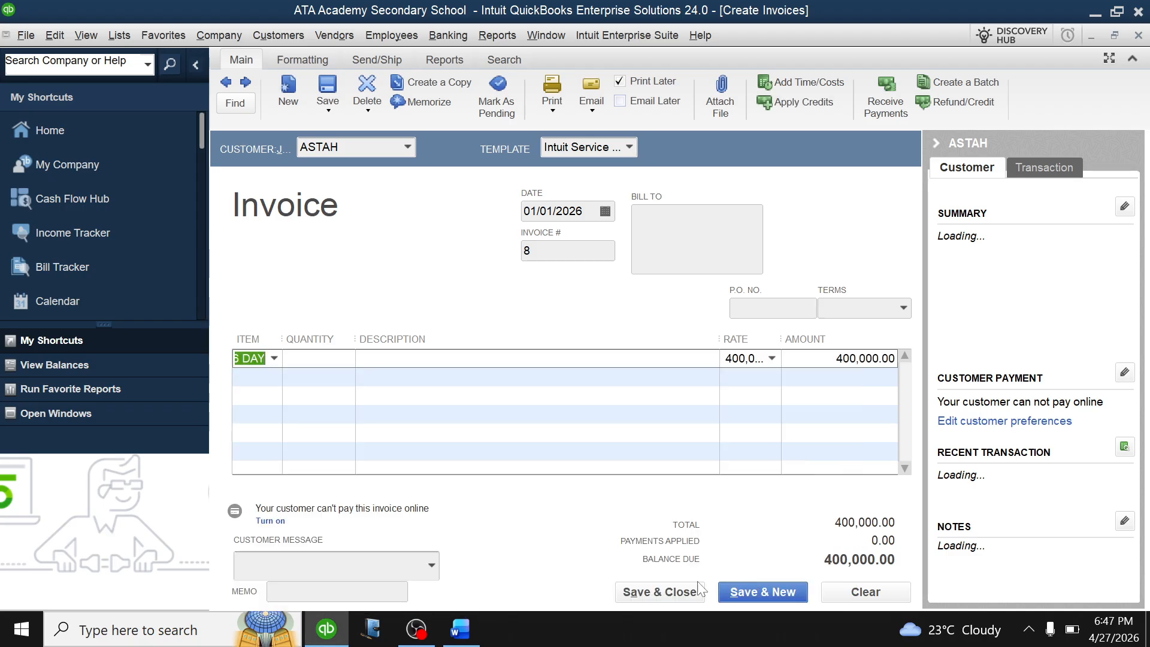
click(742, 592)
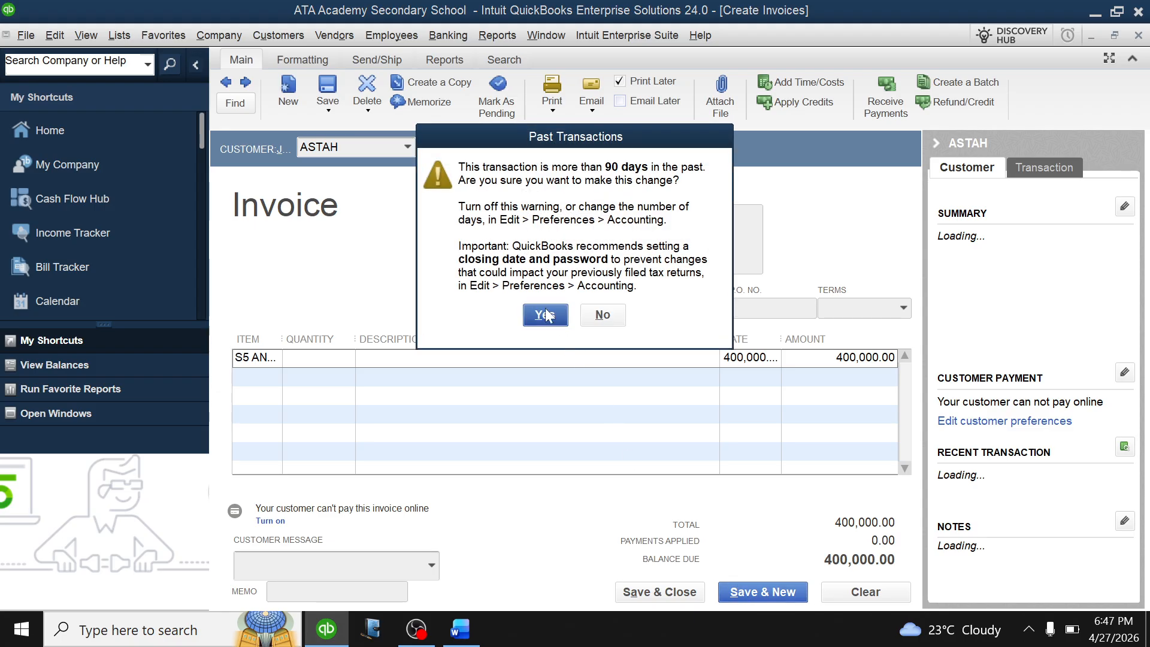
click(547, 315)
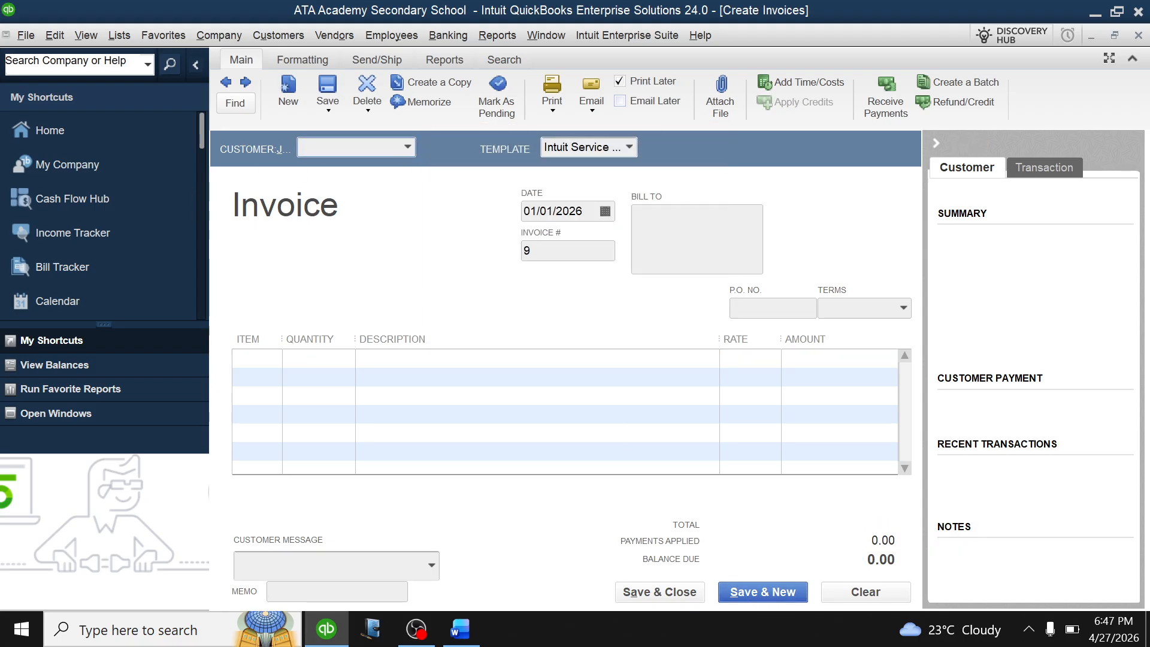
click(460, 629)
scroll(567, 370, down, 3)
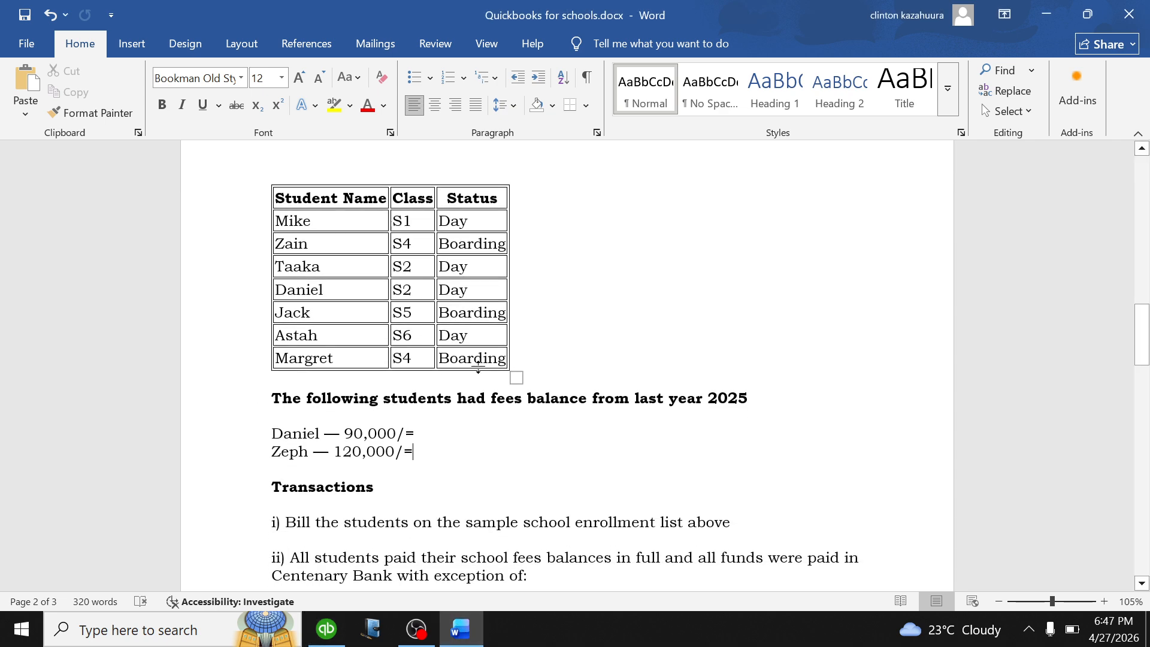
scroll(512, 360, up, 3)
scroll(480, 362, down, 3)
Back in QuickBooks, add MARGRET as a new customer on invoice 9.
click(326, 630)
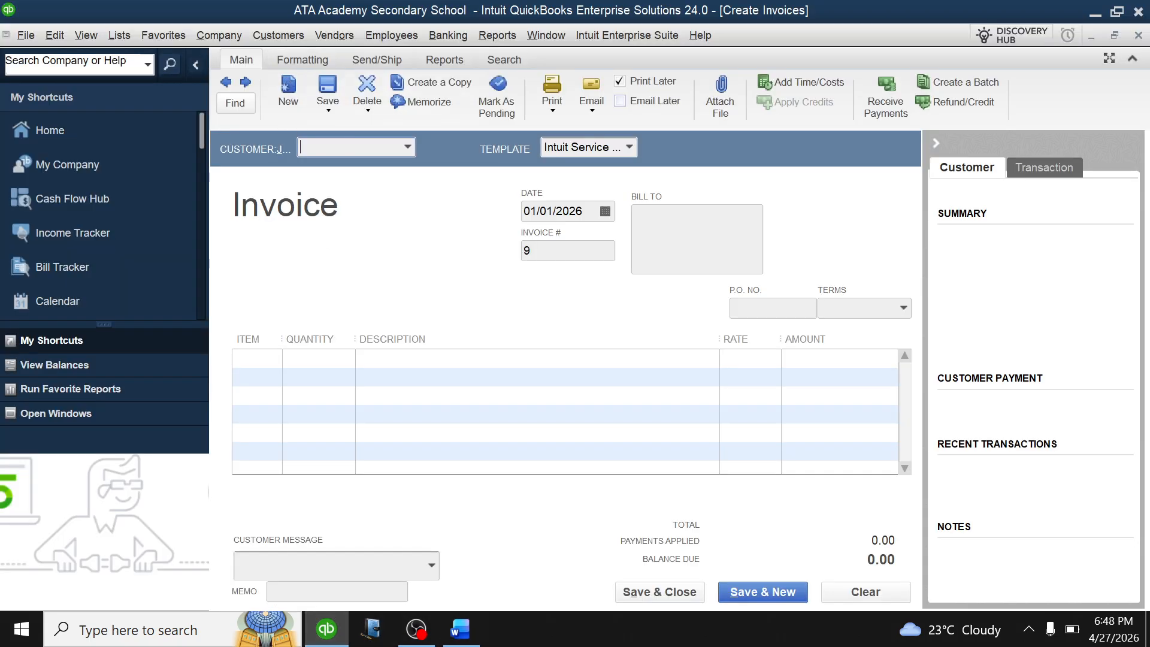
click(408, 147)
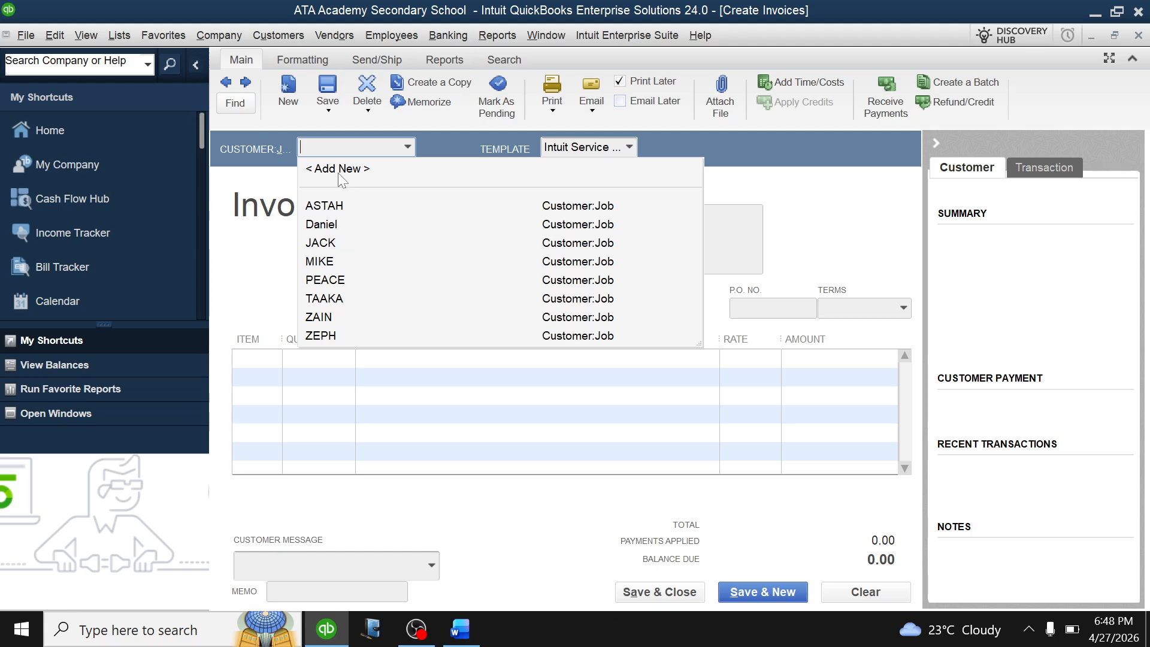
key(Escape)
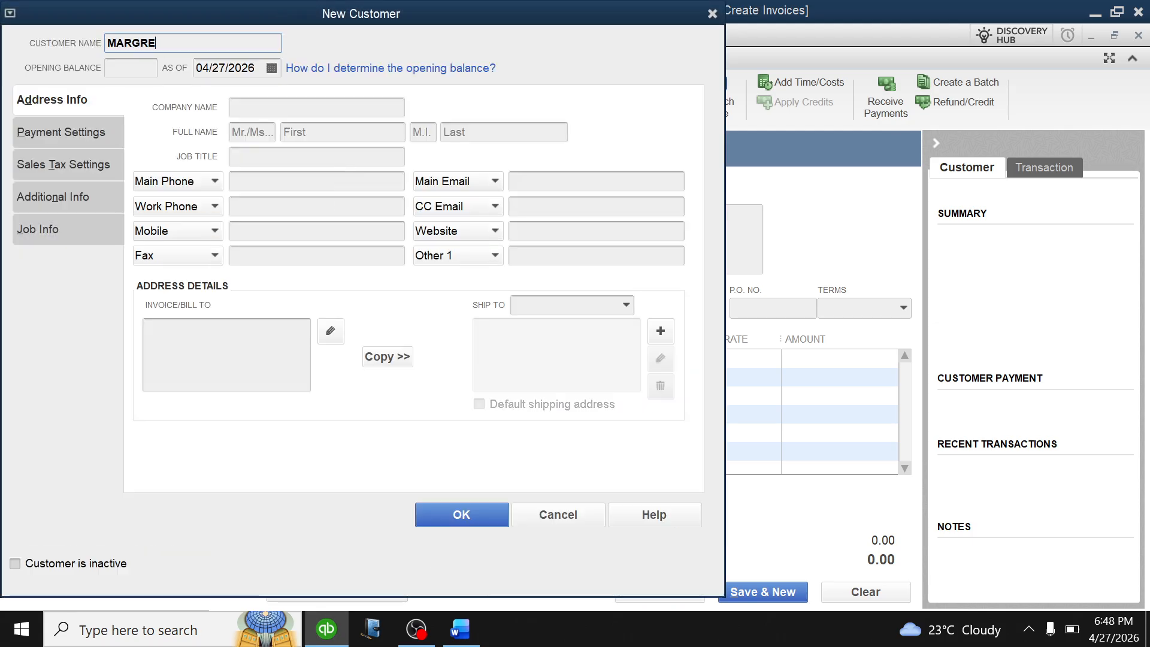
click(469, 519)
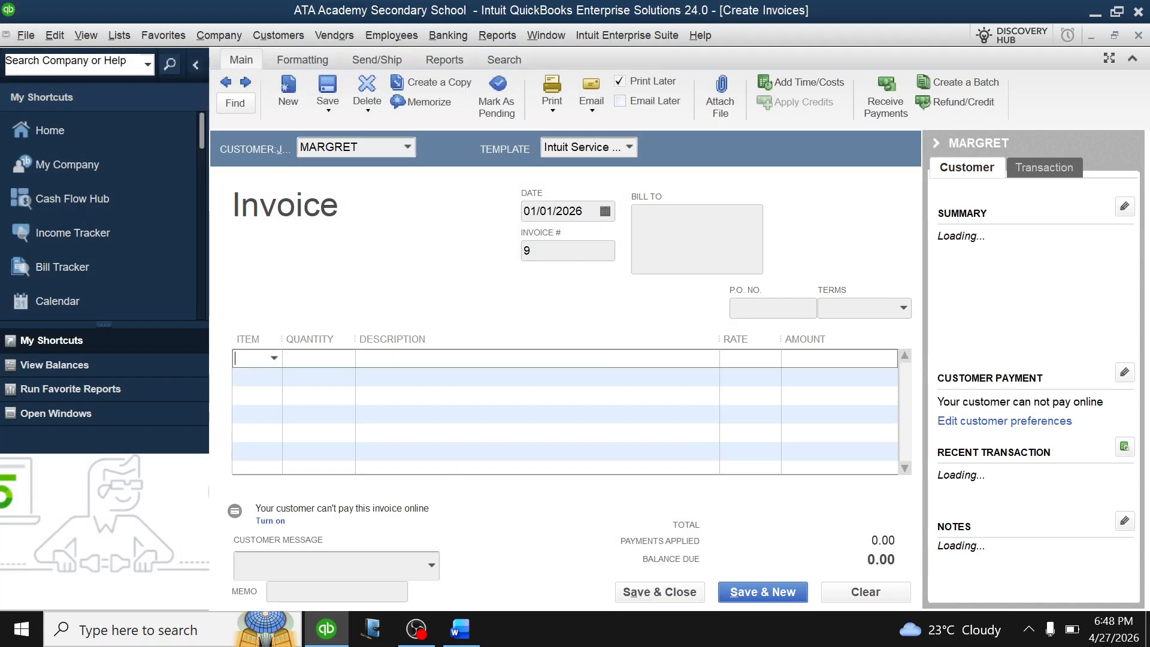
Charge MARGRET S4 BOARDING at 500,000.00 and save and close invoice 9, accepting the past-date warning.
click(273, 358)
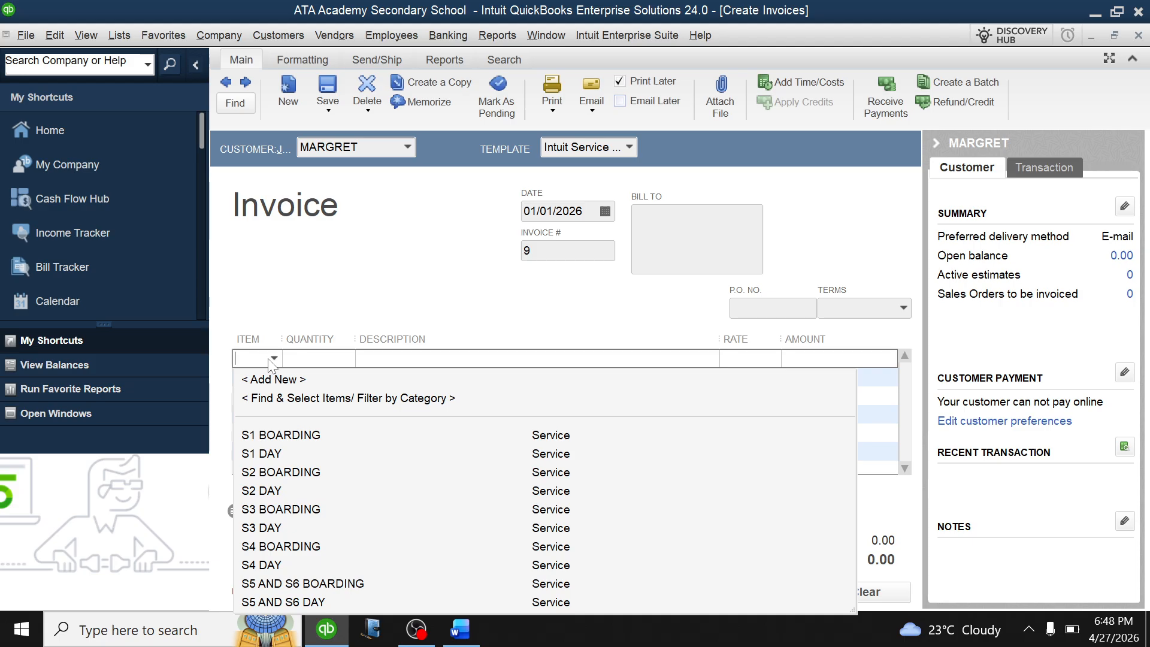
click(270, 548)
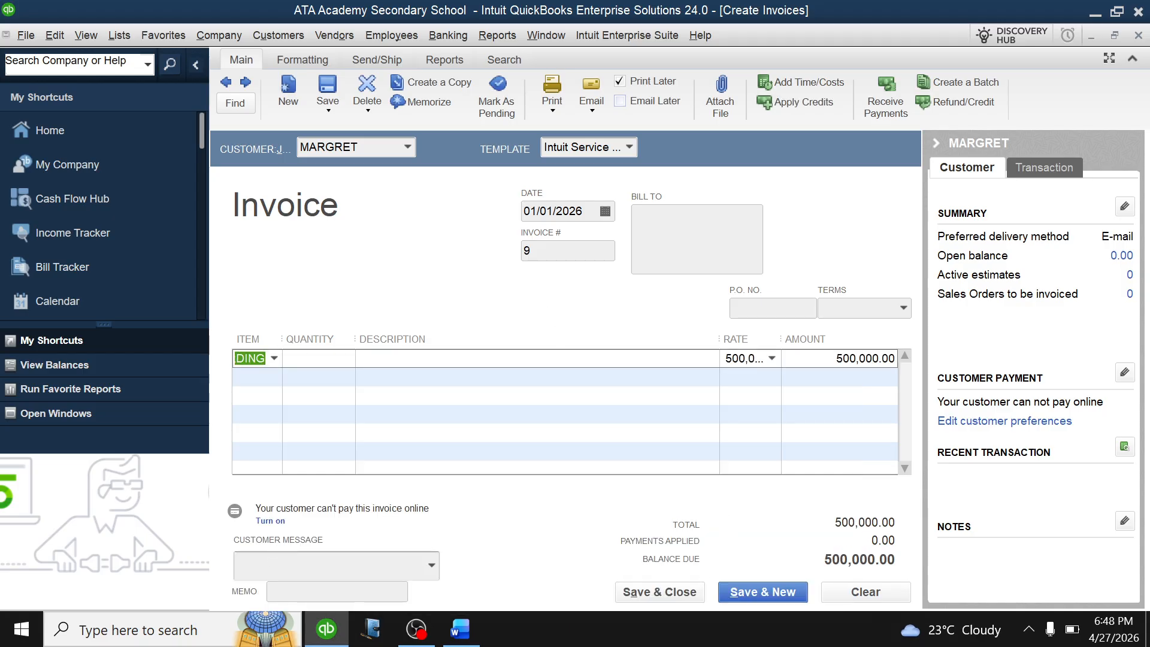
click(697, 592)
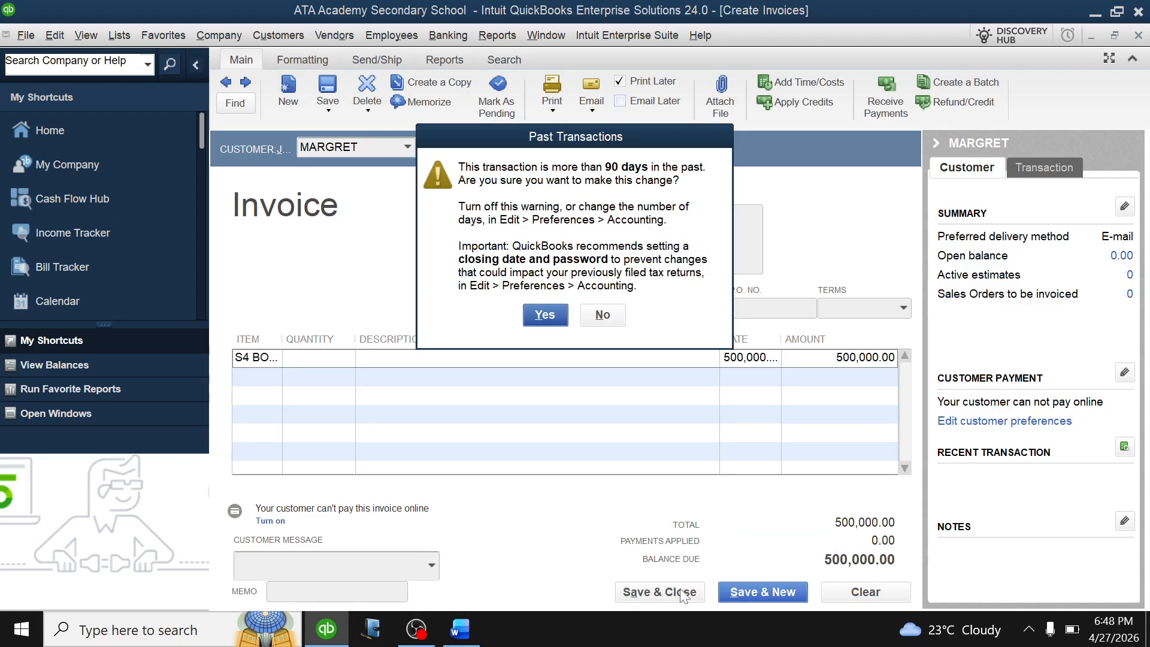
click(552, 319)
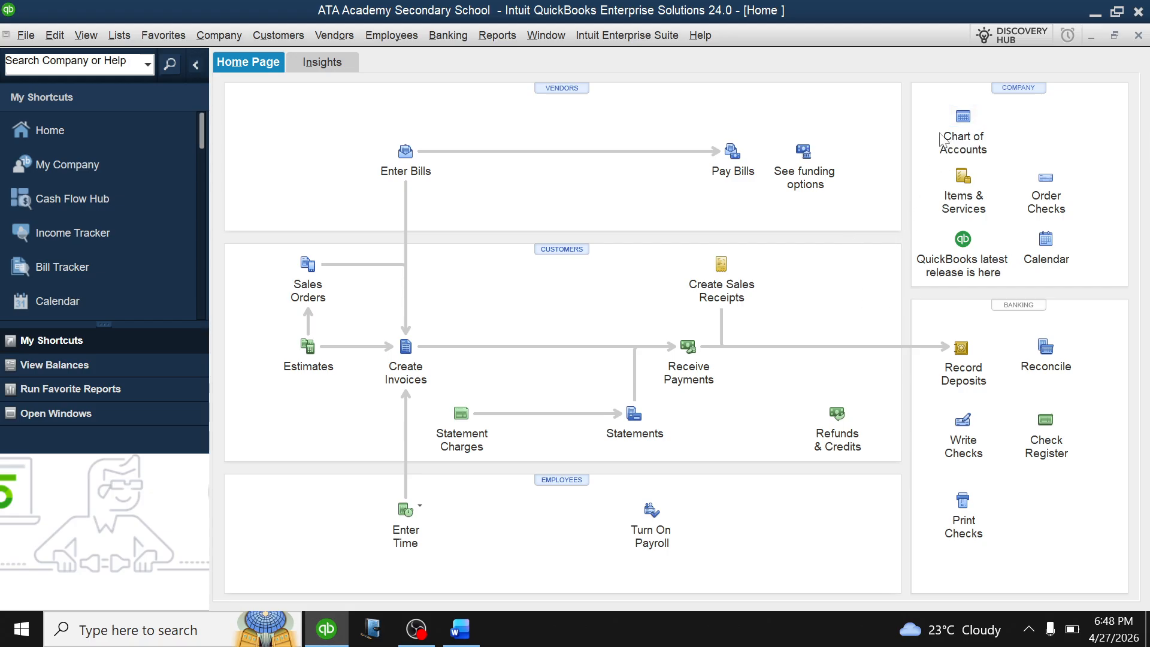
Open the Chart of Accounts and bring up its Reports menu for Profit & Loss on all accounts.
click(964, 118)
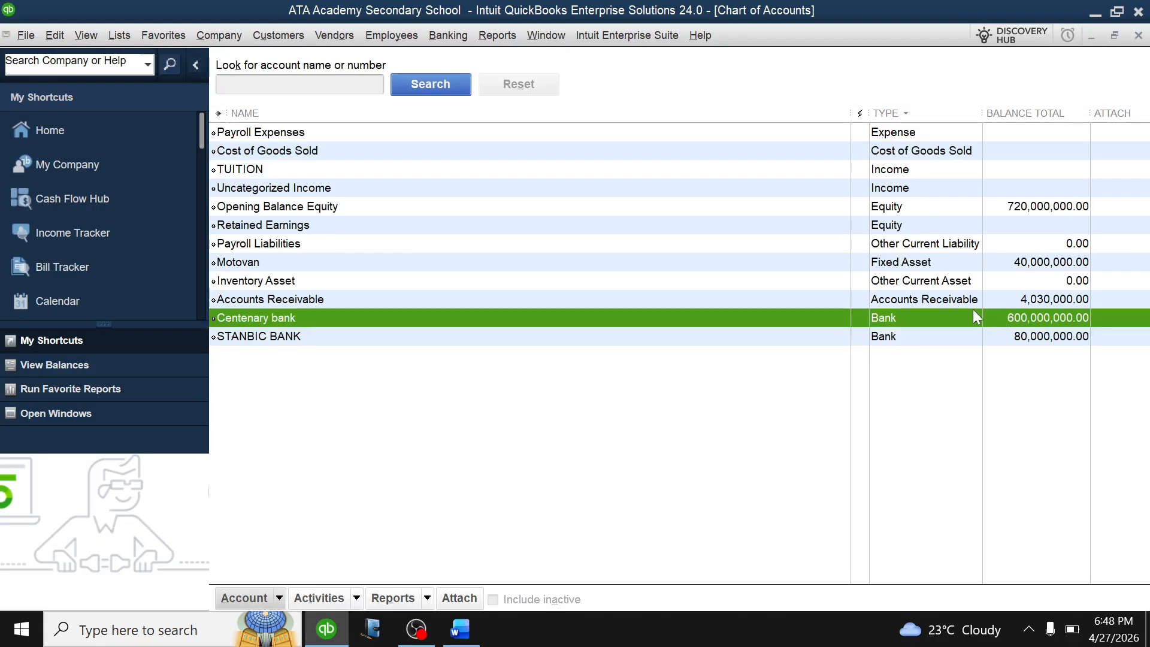
click(578, 170)
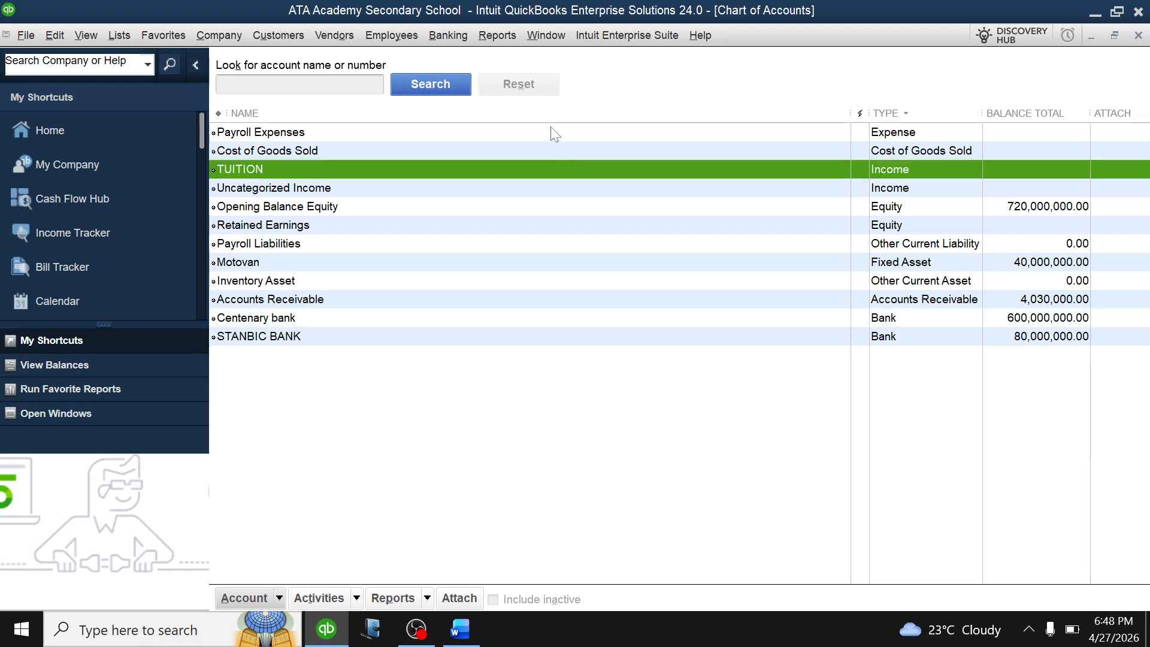
click(552, 133)
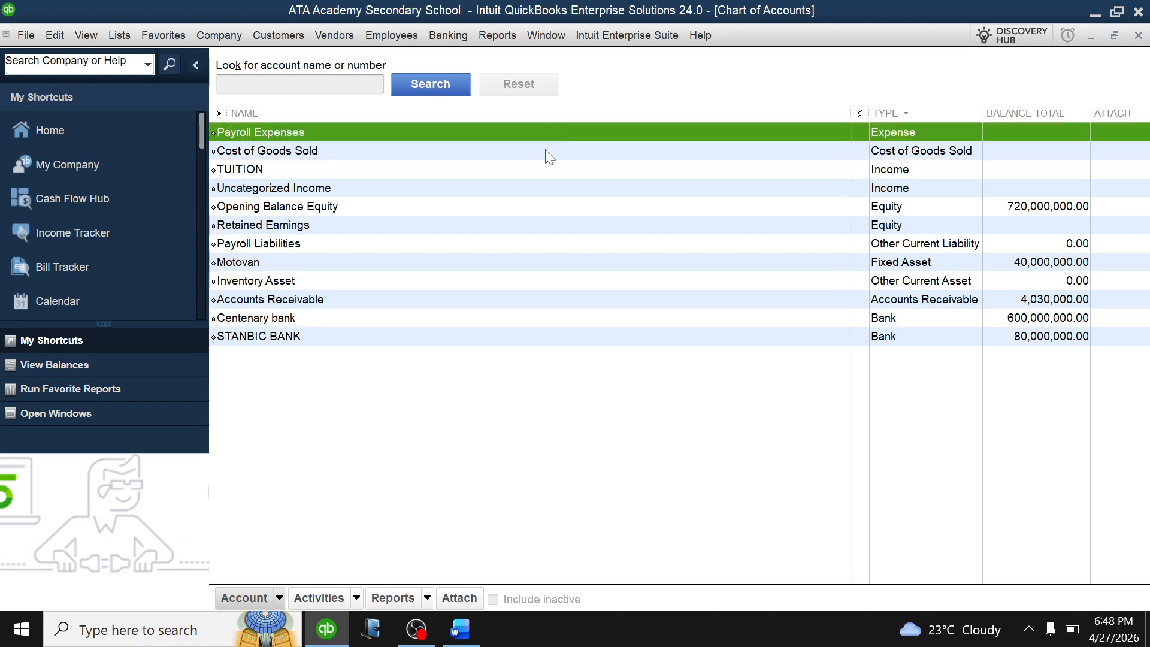
click(428, 598)
mouse_move(431, 578)
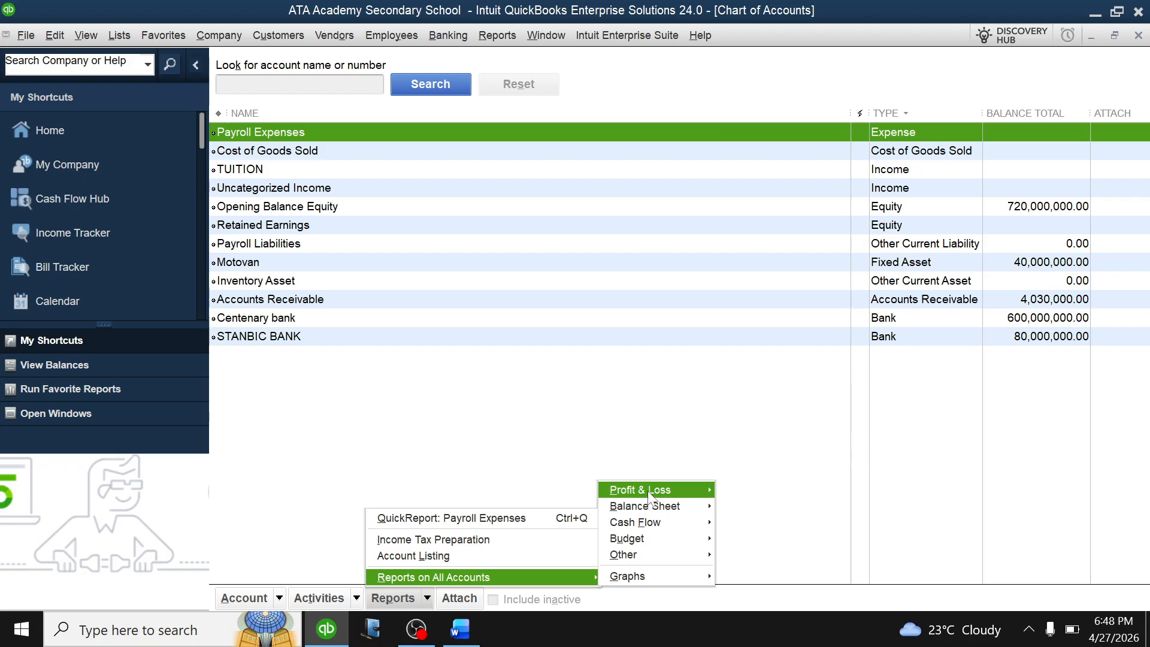
Run Standard Profit & Loss for All dates, then QuickZoom the 3,820,000.00 TUITION total into its nine invoices.
mouse_move(666, 492)
click(745, 491)
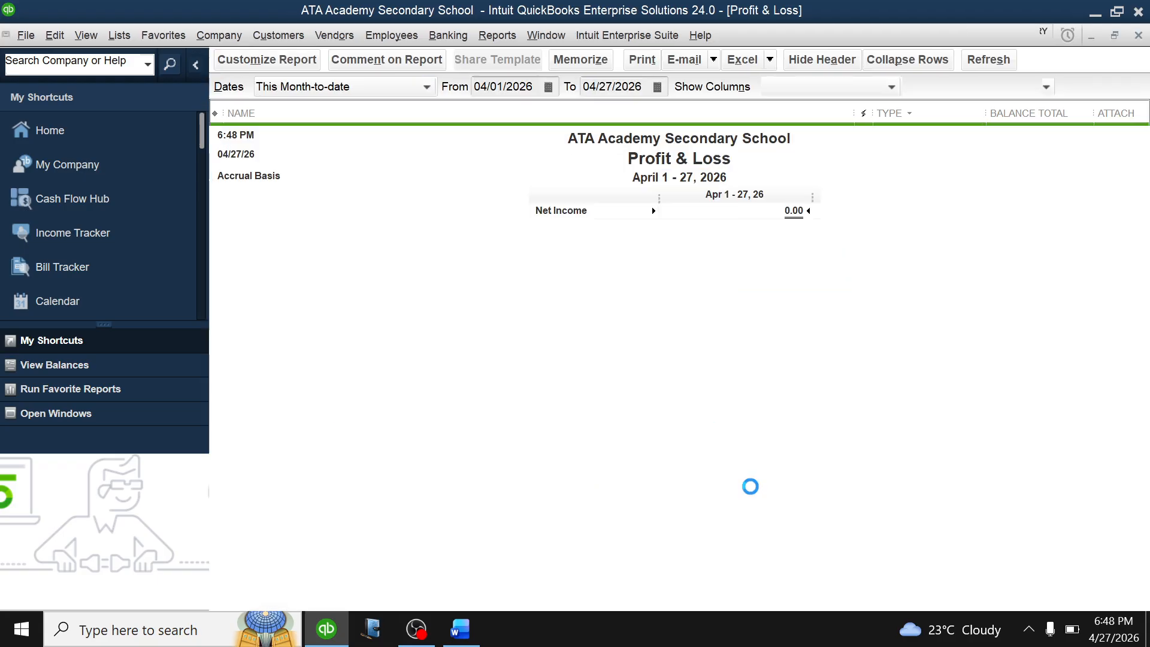
click(429, 86)
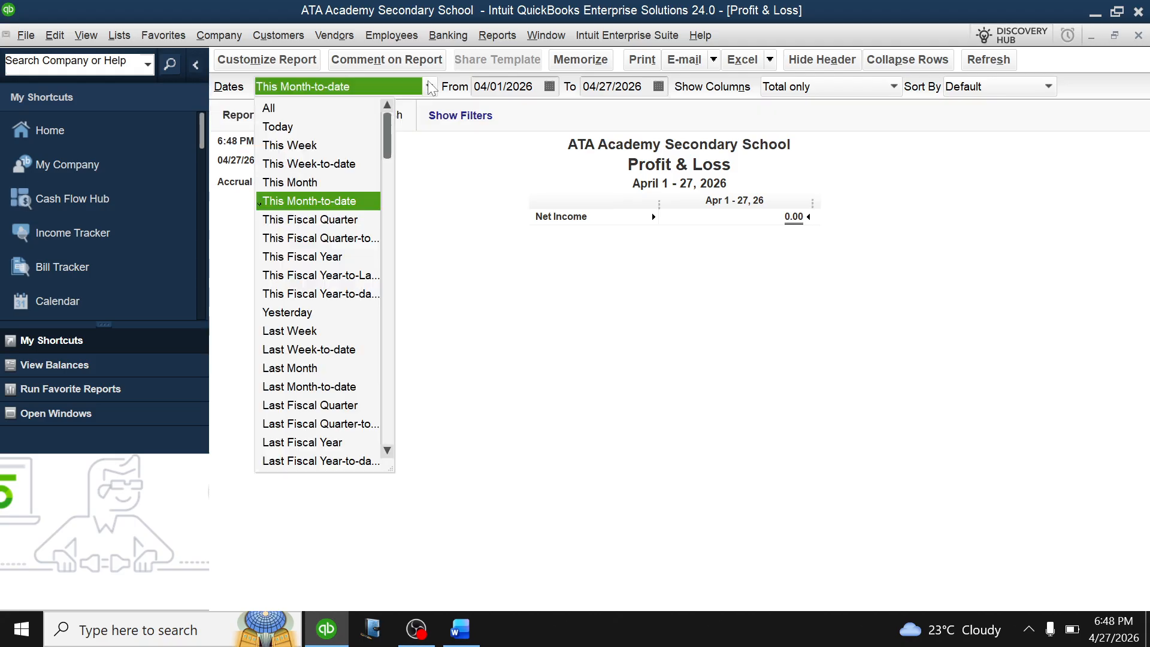
click(324, 108)
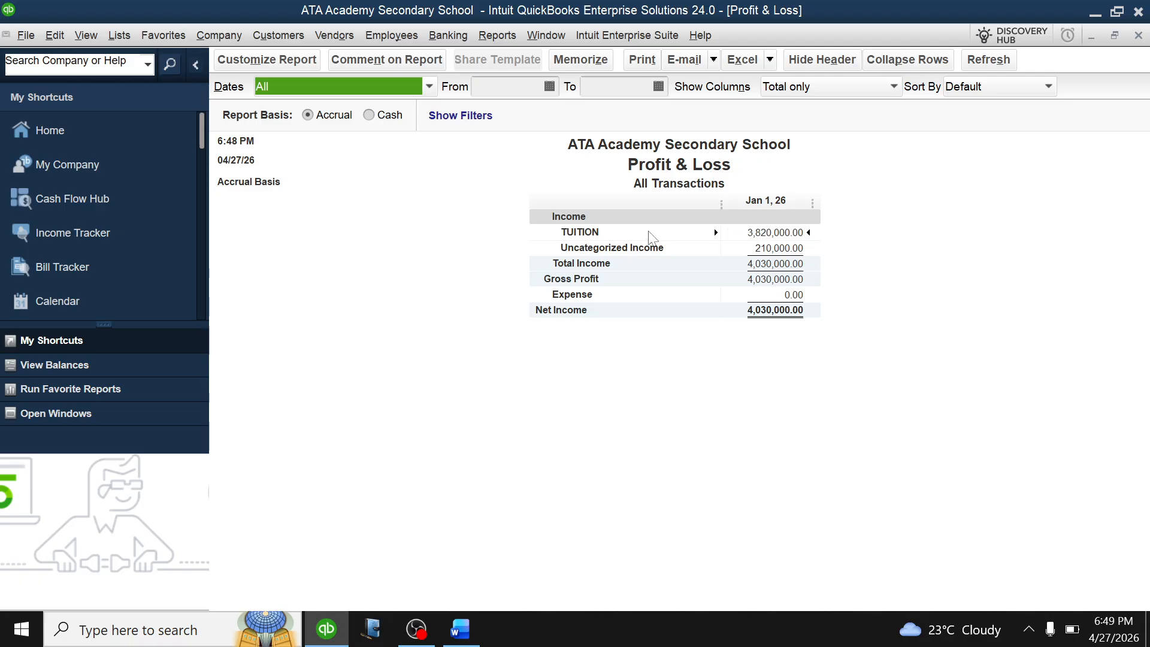
click(751, 233)
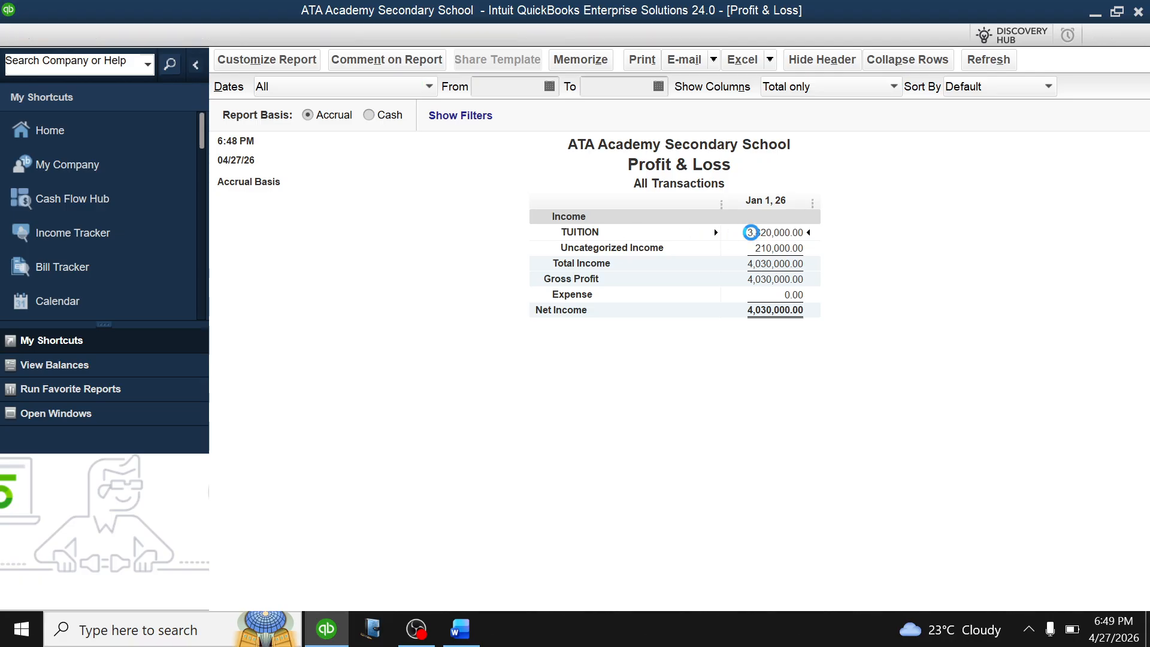
click(751, 233)
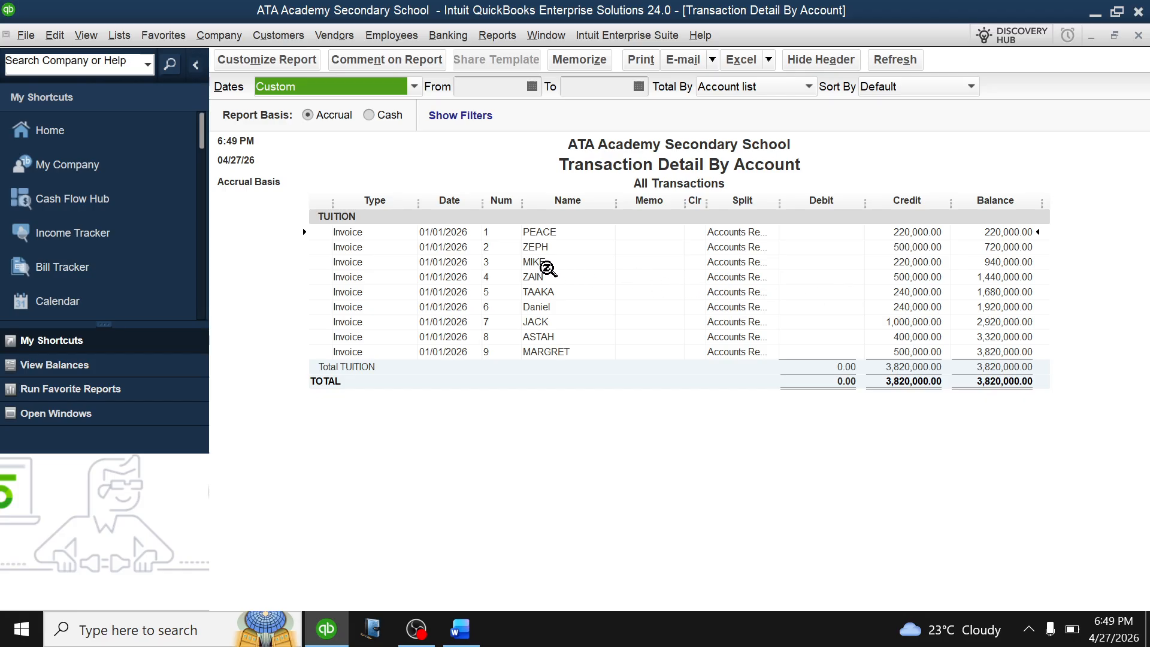
Close the Transaction Detail, Profit & Loss (not memorized) and Chart of Accounts windows.
key(Escape)
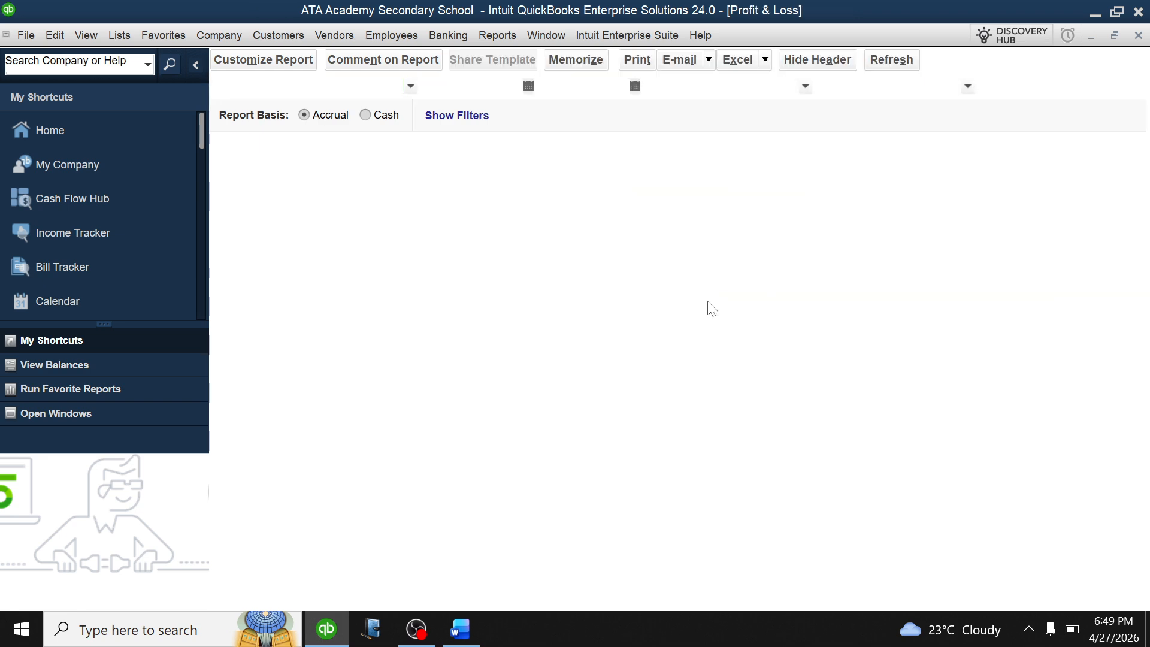
key(Escape)
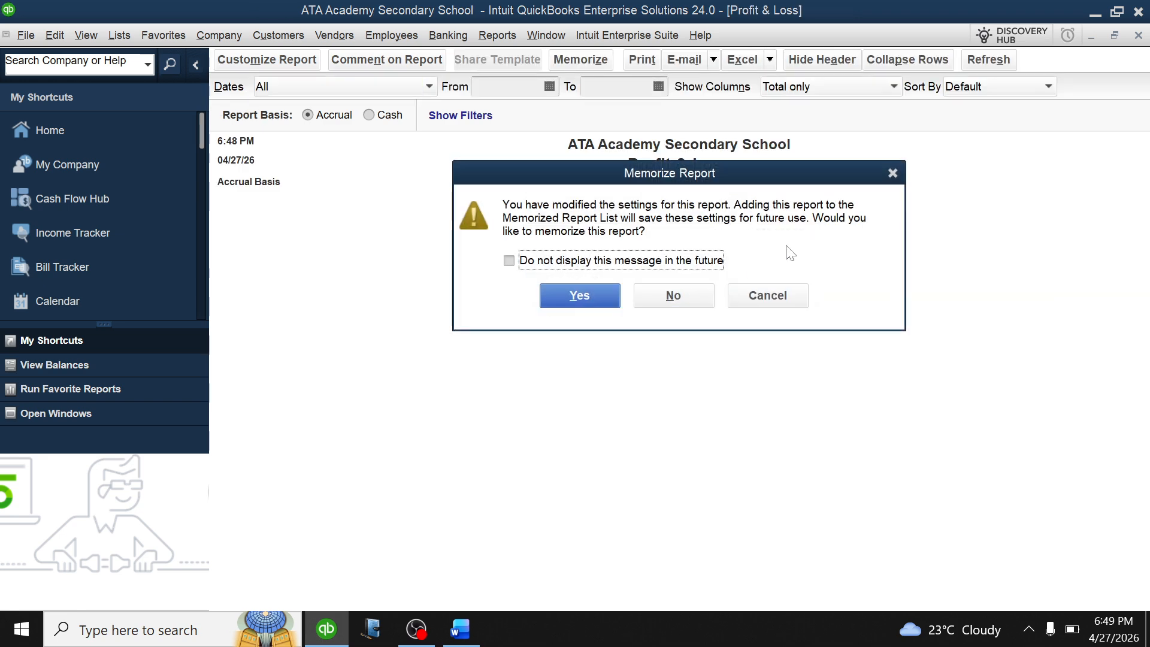
click(672, 297)
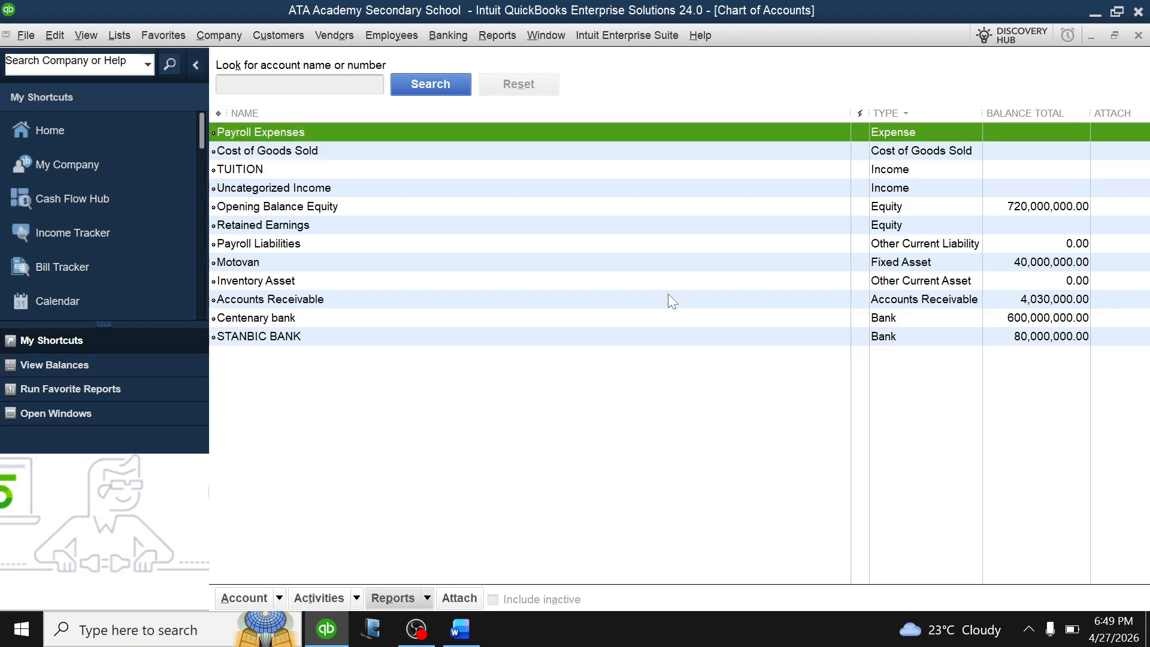
key(Escape)
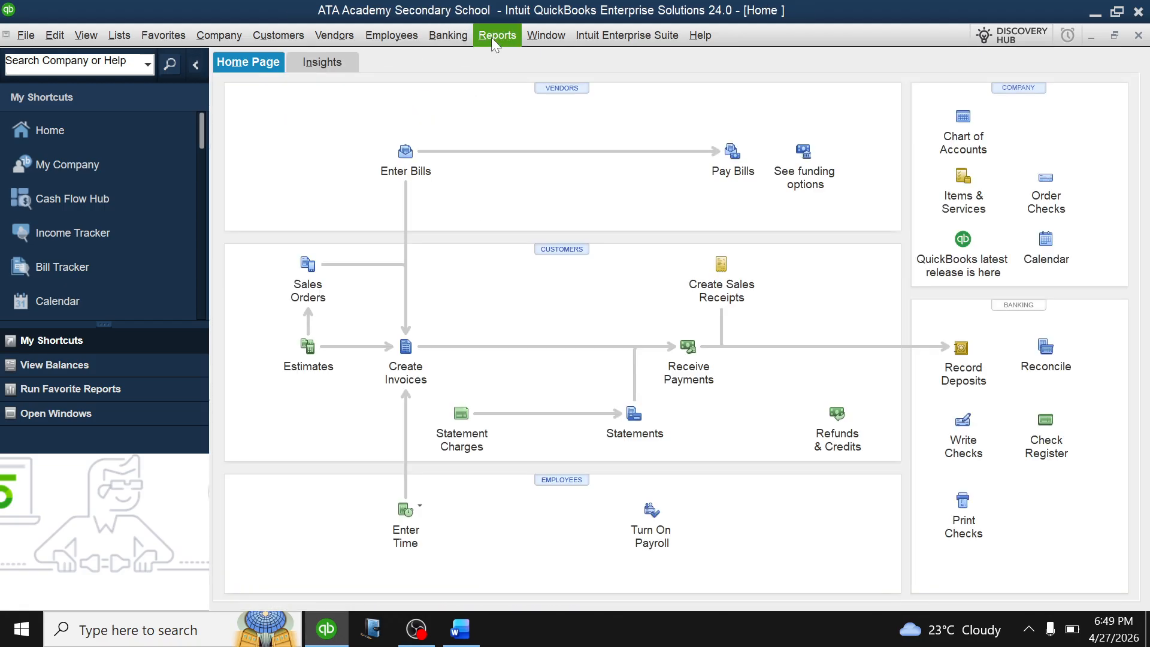
click(505, 34)
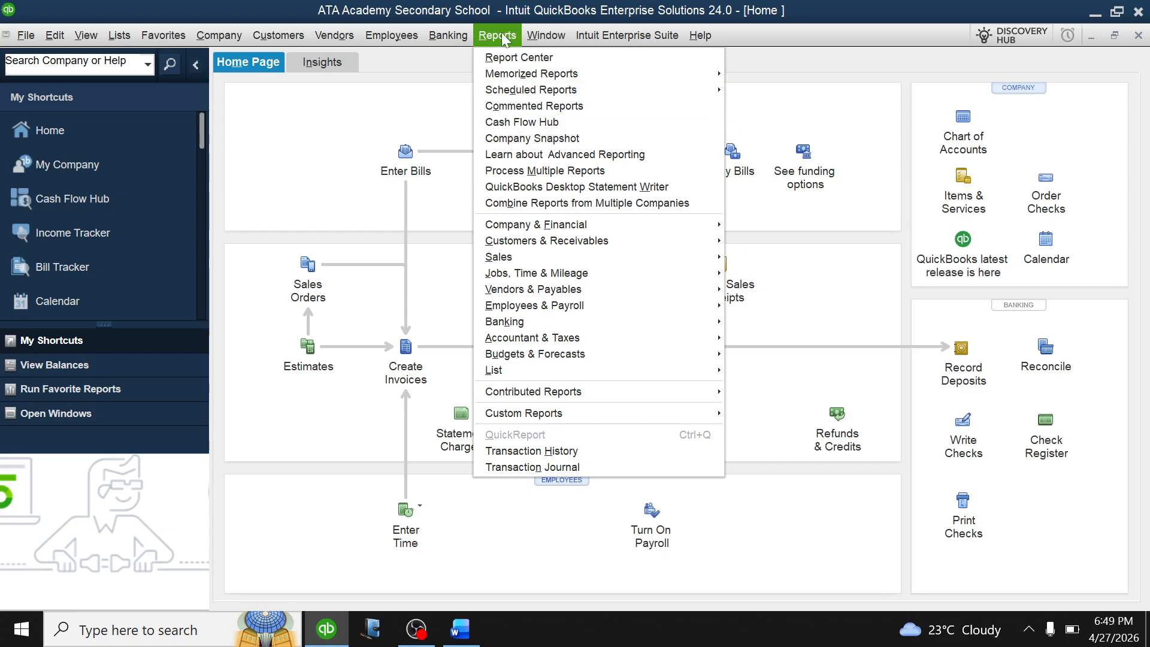
Open the Customer Balance Summary report, check its 4,030,000.00 total, and close it.
mouse_move(528, 236)
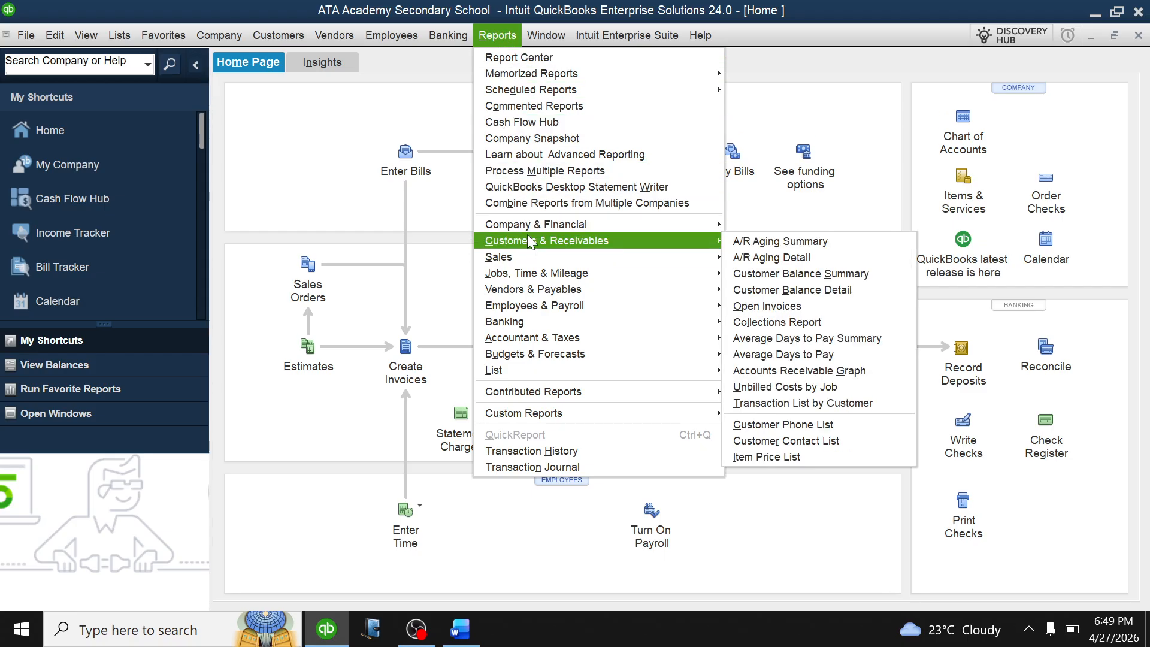
click(783, 274)
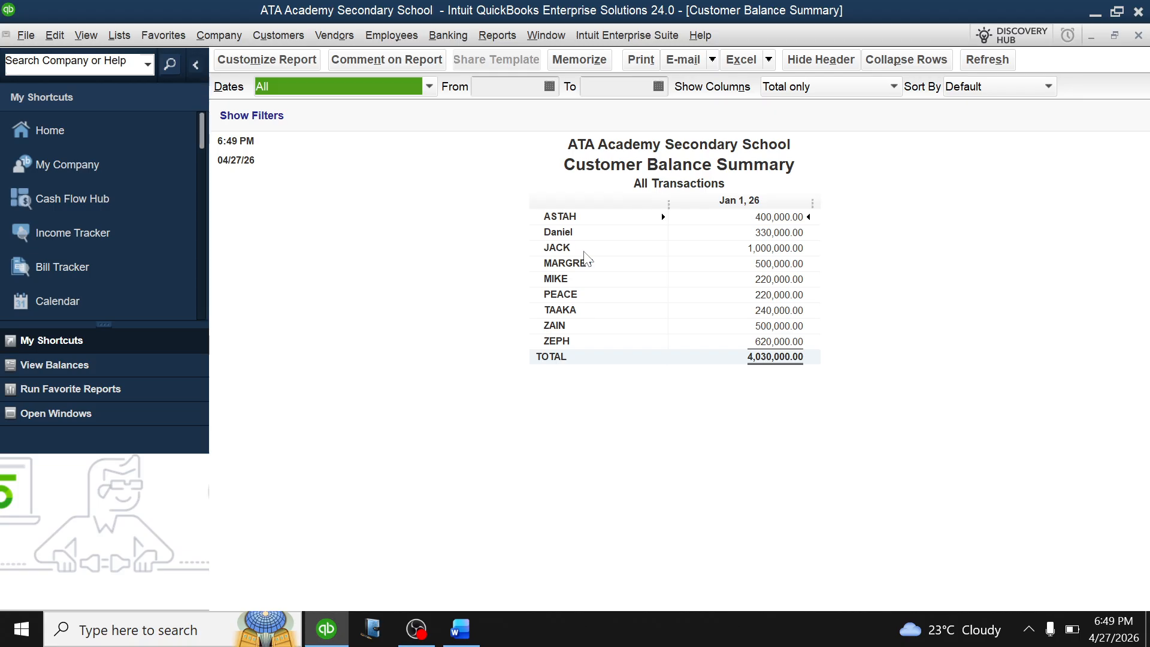
key(Escape)
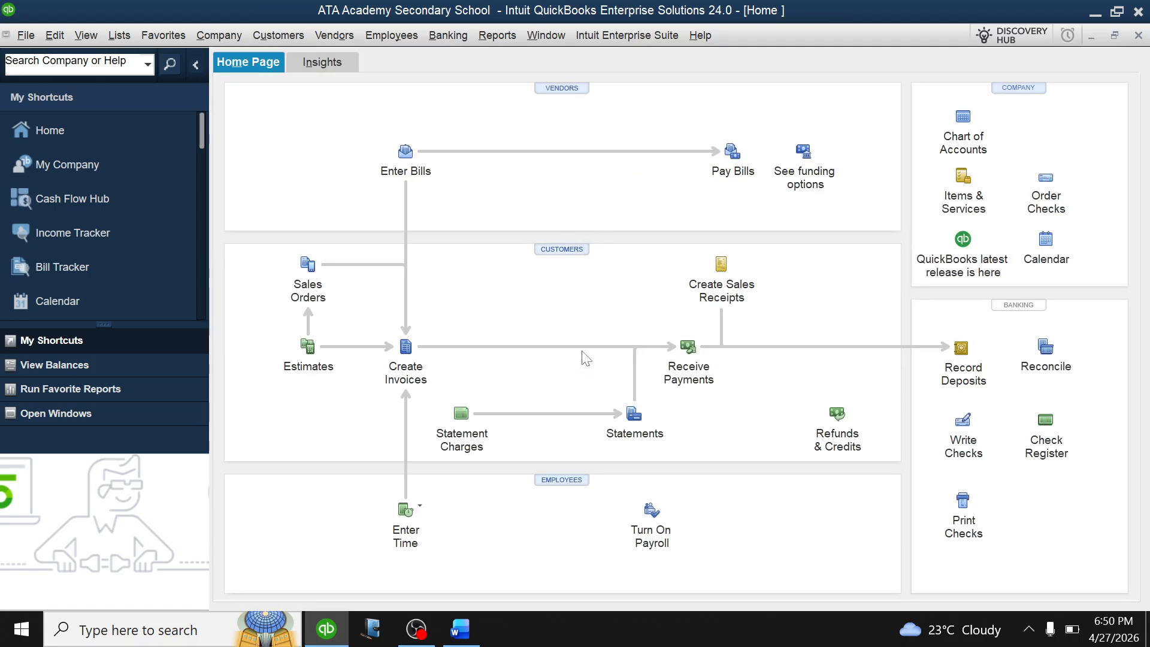
click(460, 629)
scroll(517, 378, down, 1)
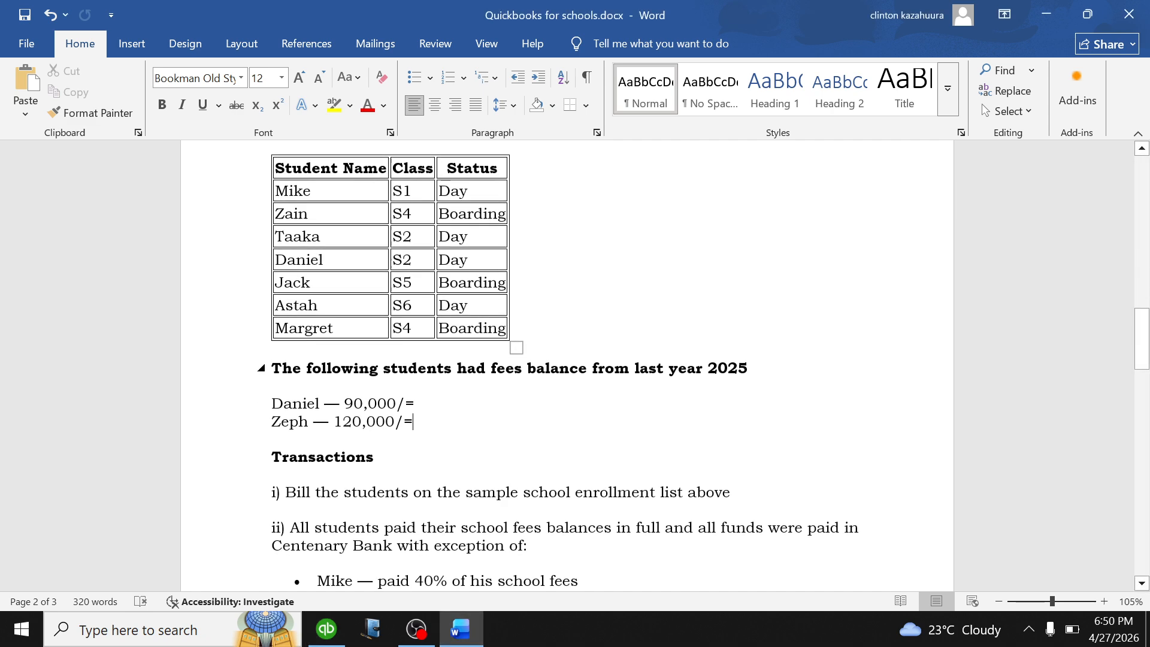
scroll(567, 365, down, 1)
scroll(567, 384, down, 2)
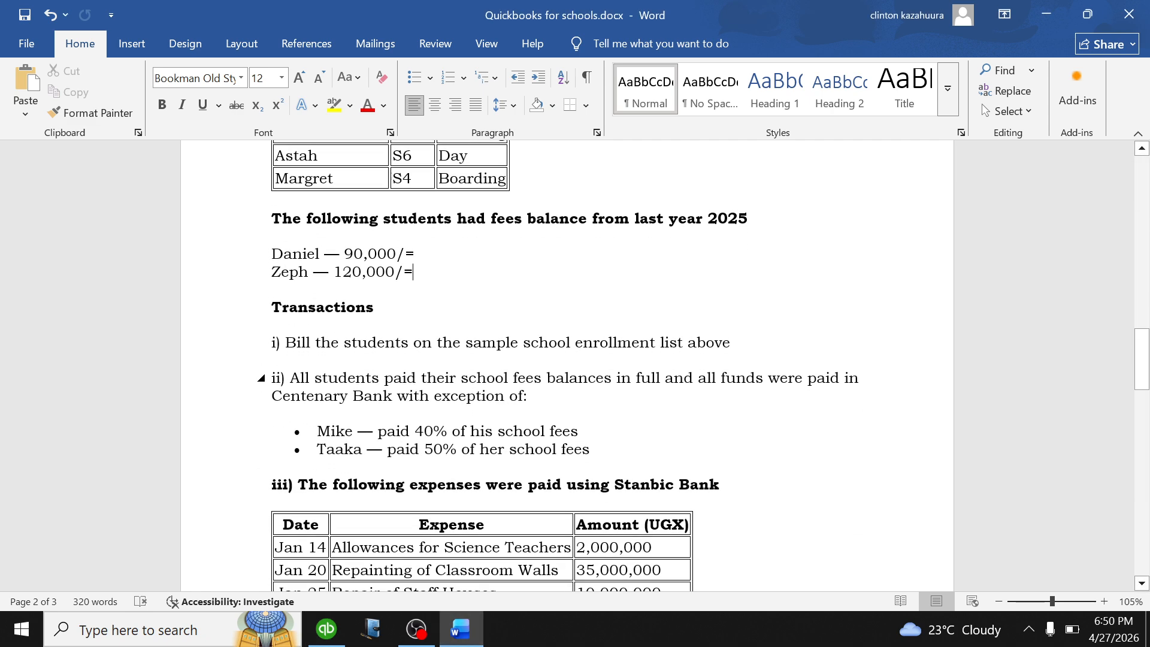
scroll(566, 384, down, 1)
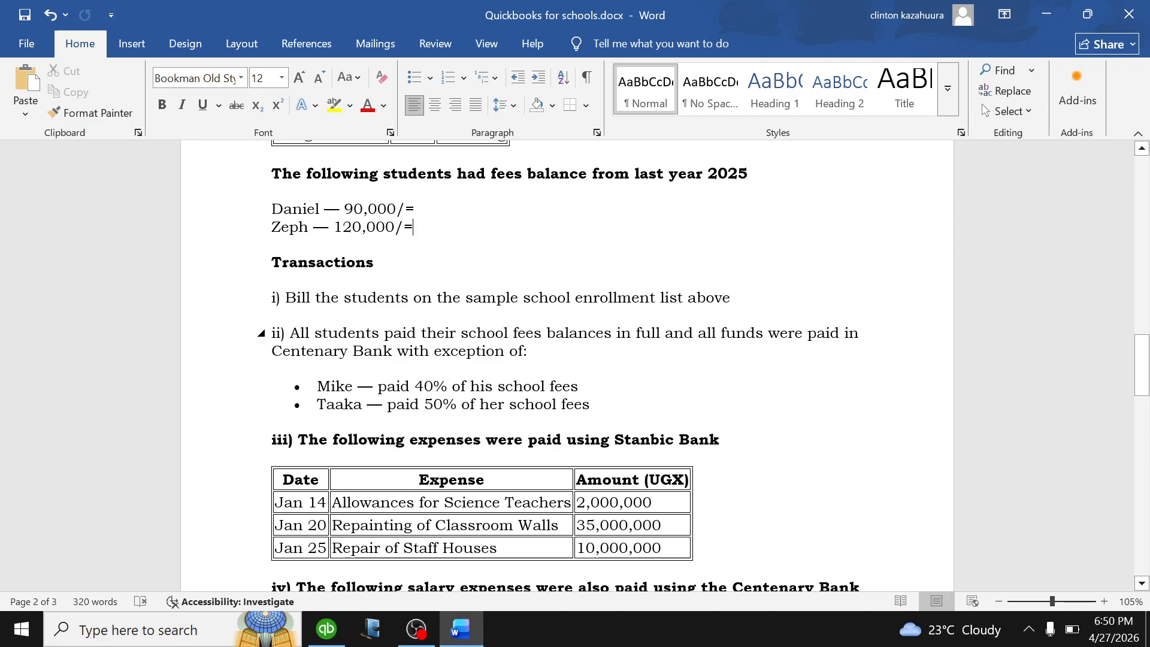
click(326, 629)
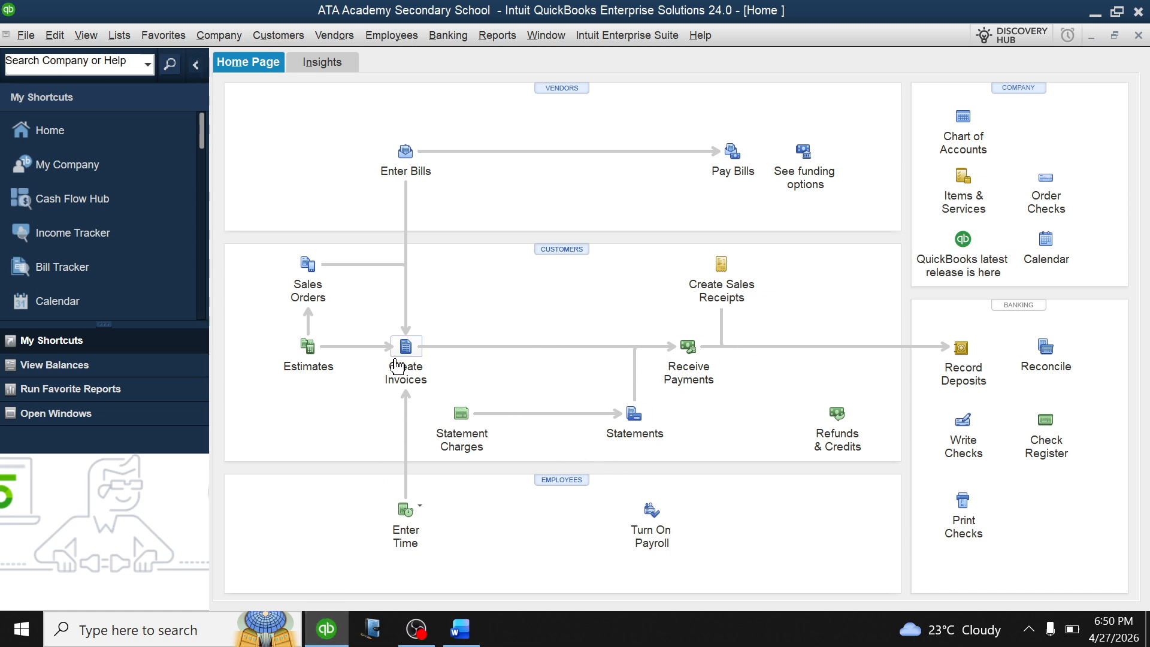
Receive the first student's full 400,000.00 payment against invoice 8 and save it past-dated.
click(684, 346)
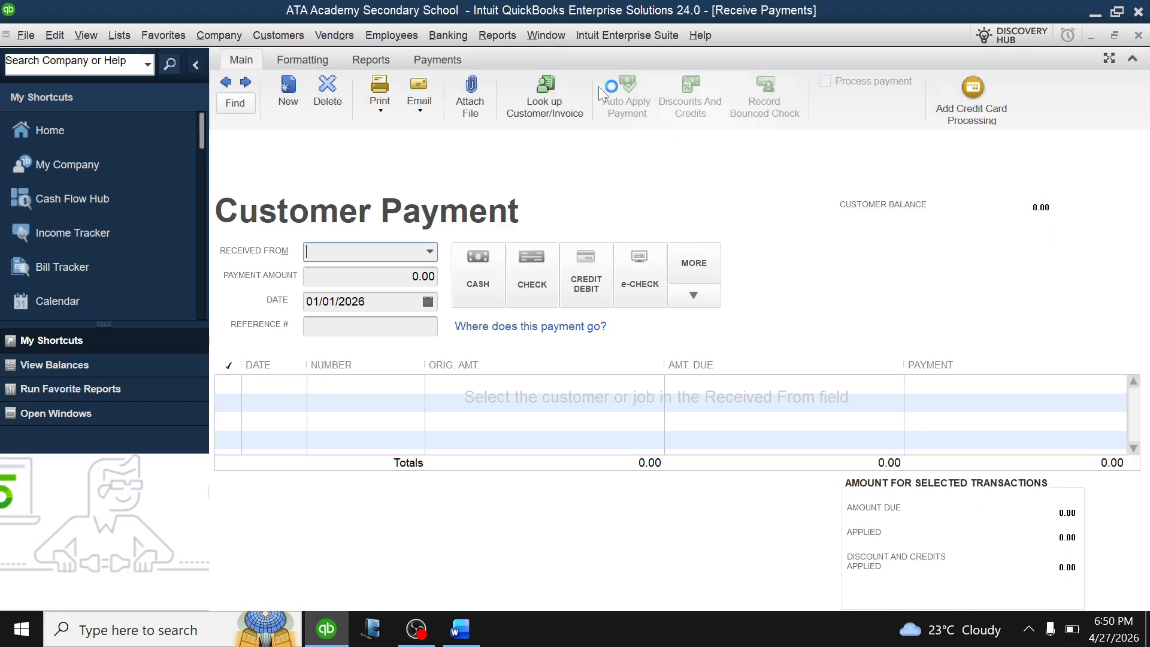
click(430, 252)
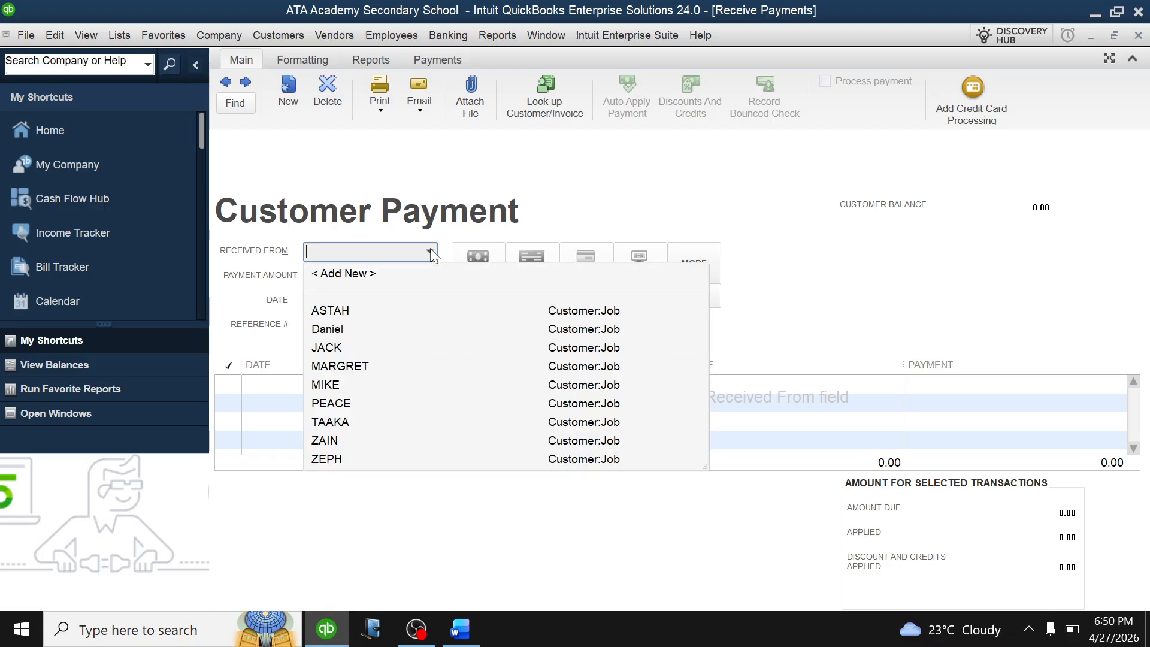
click(369, 308)
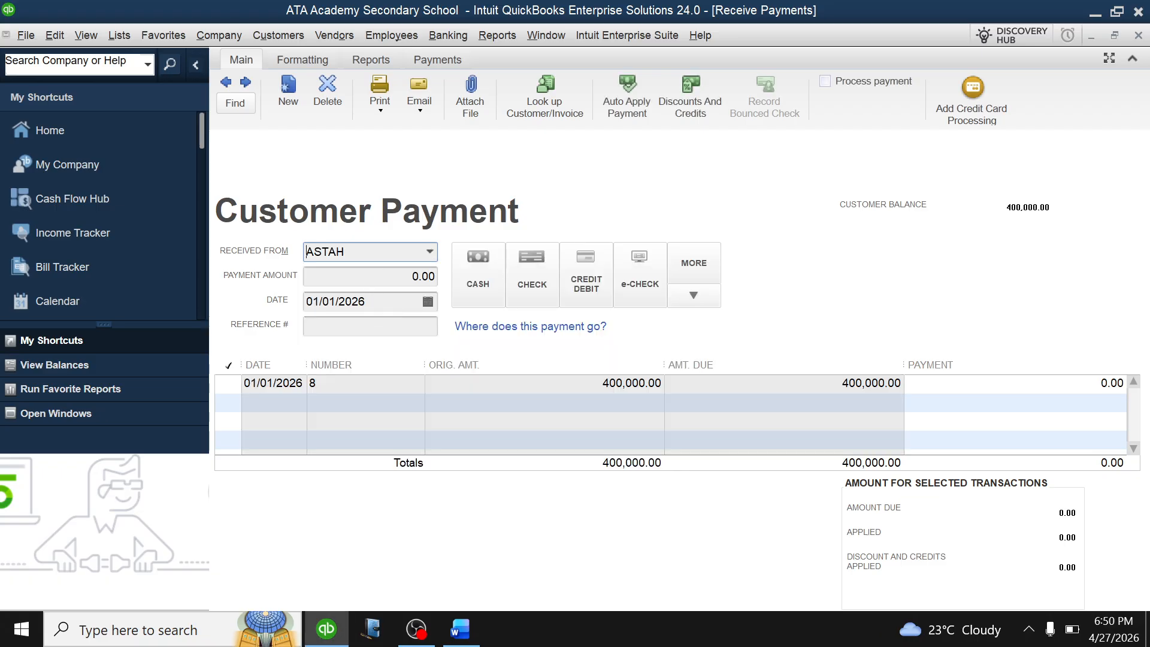
click(413, 277)
click(234, 385)
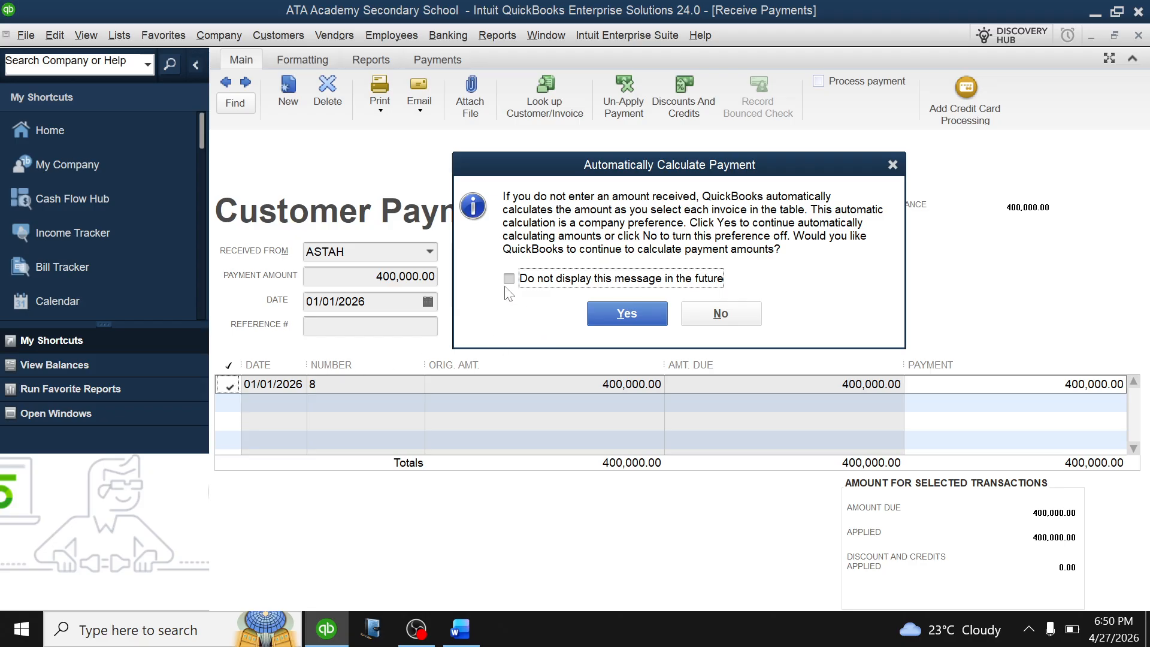
click(608, 312)
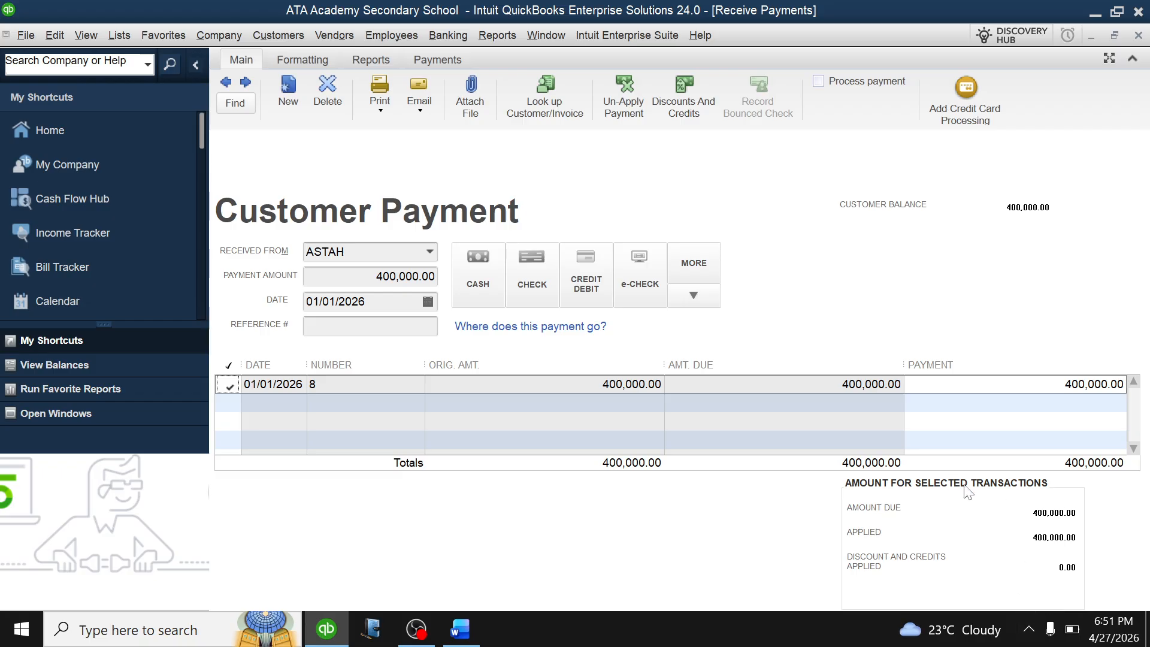
key(Return)
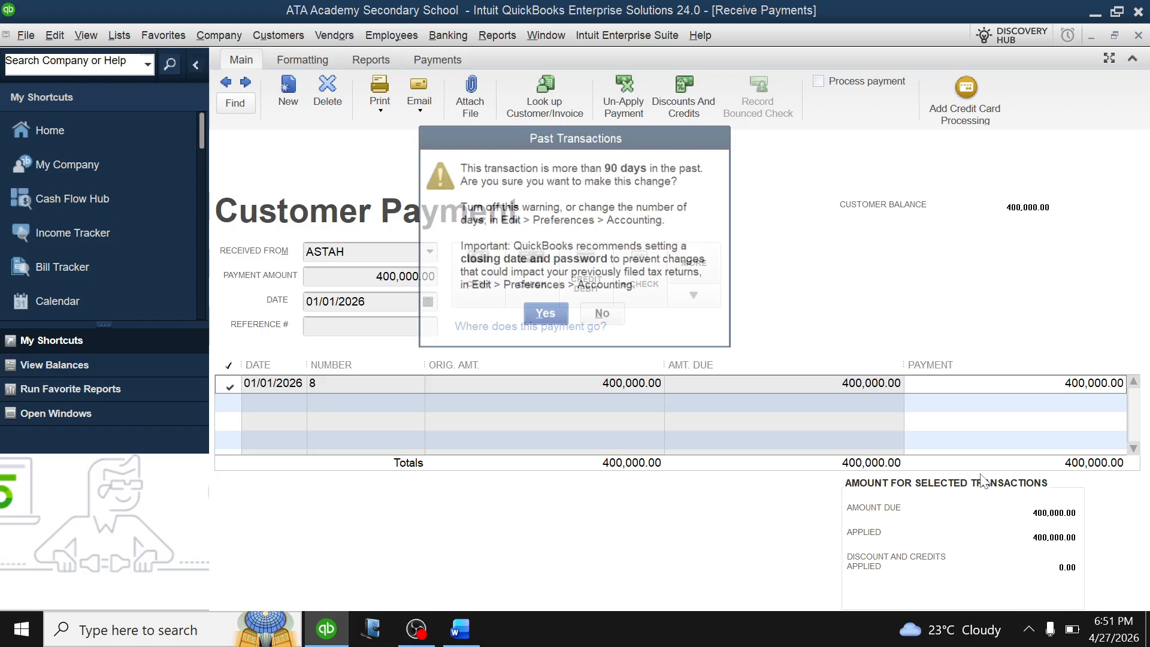
click(546, 317)
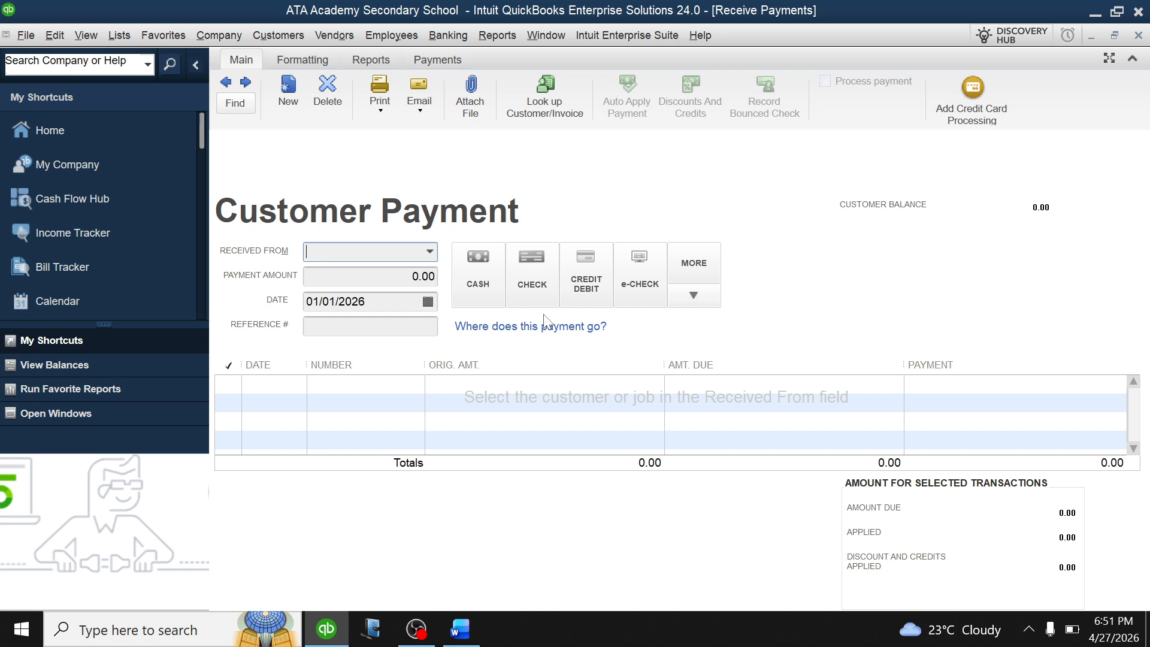
Record a 90,000.00 payment clearing the student's 2025 balance brought forward and save it.
click(429, 252)
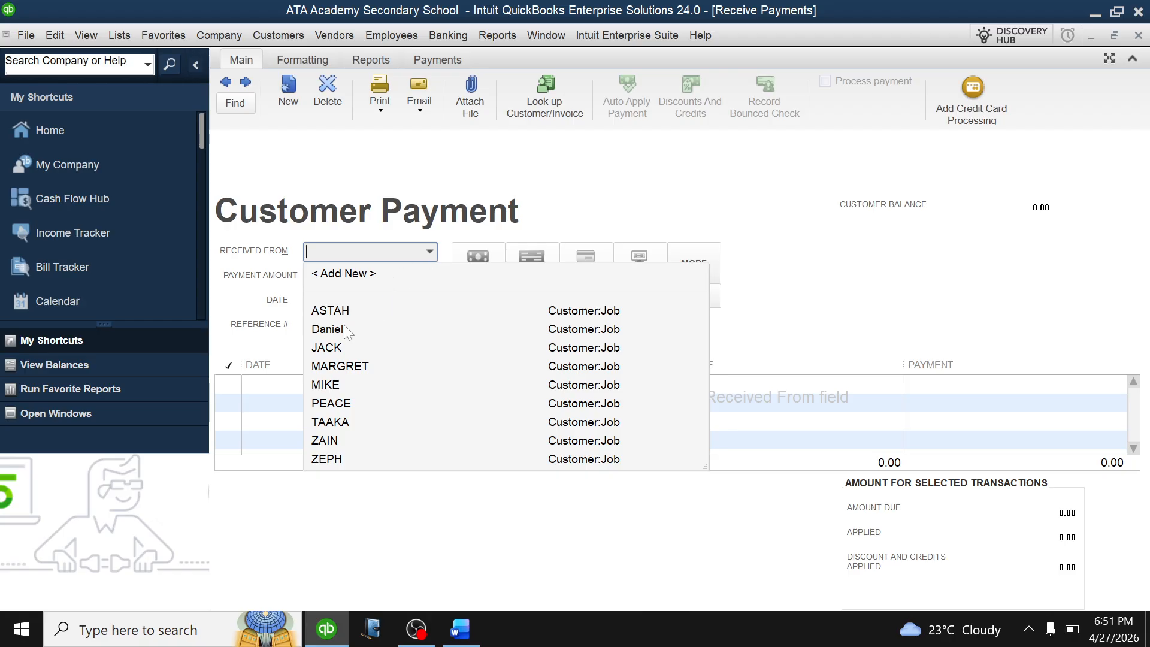
click(328, 329)
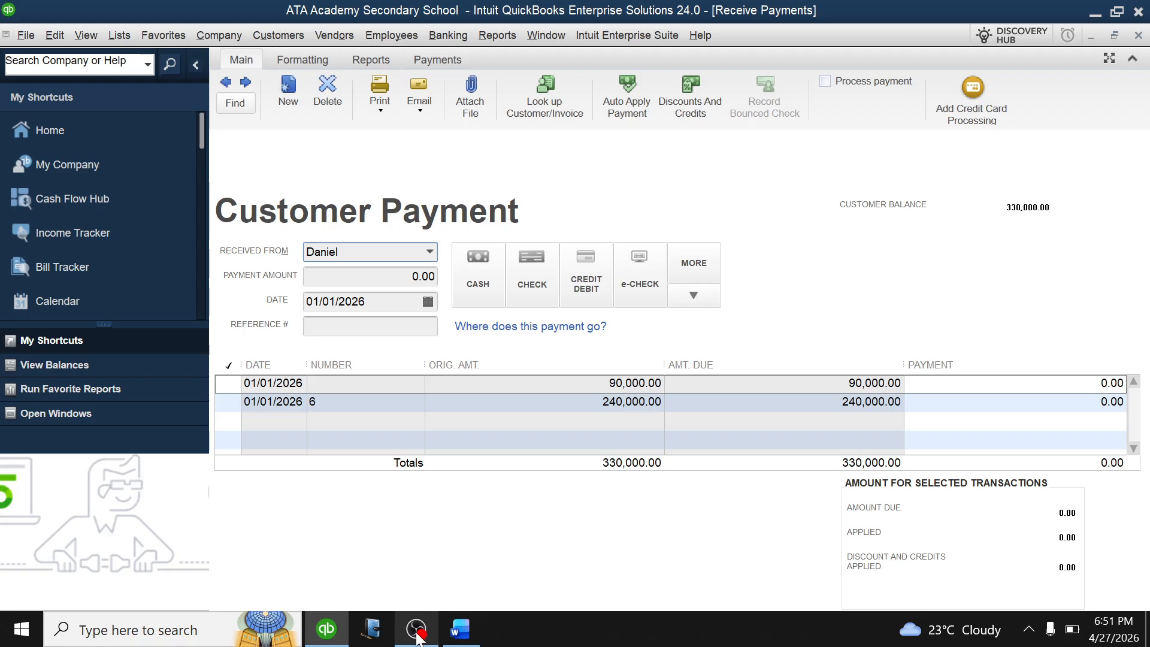
click(460, 630)
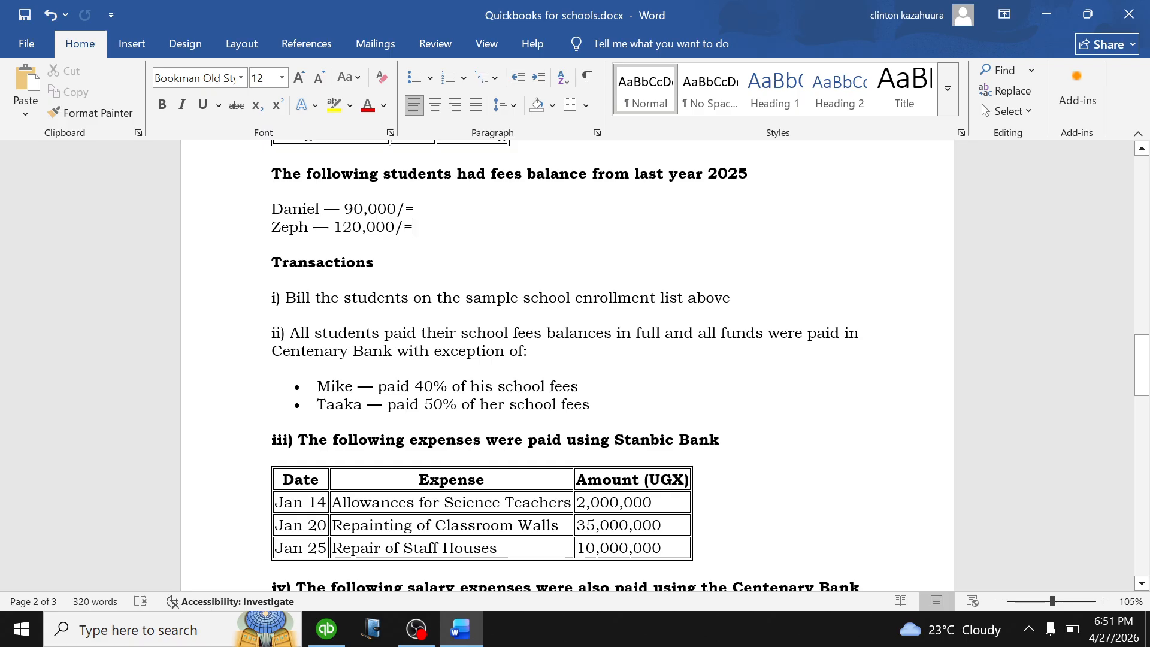
click(324, 632)
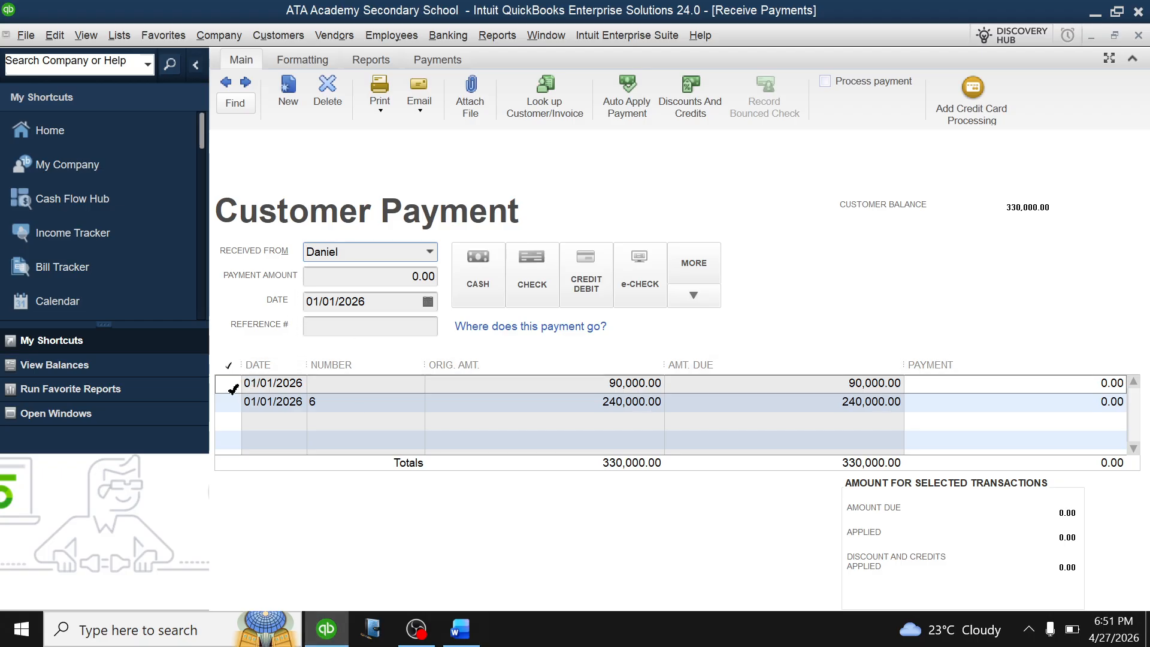
click(232, 387)
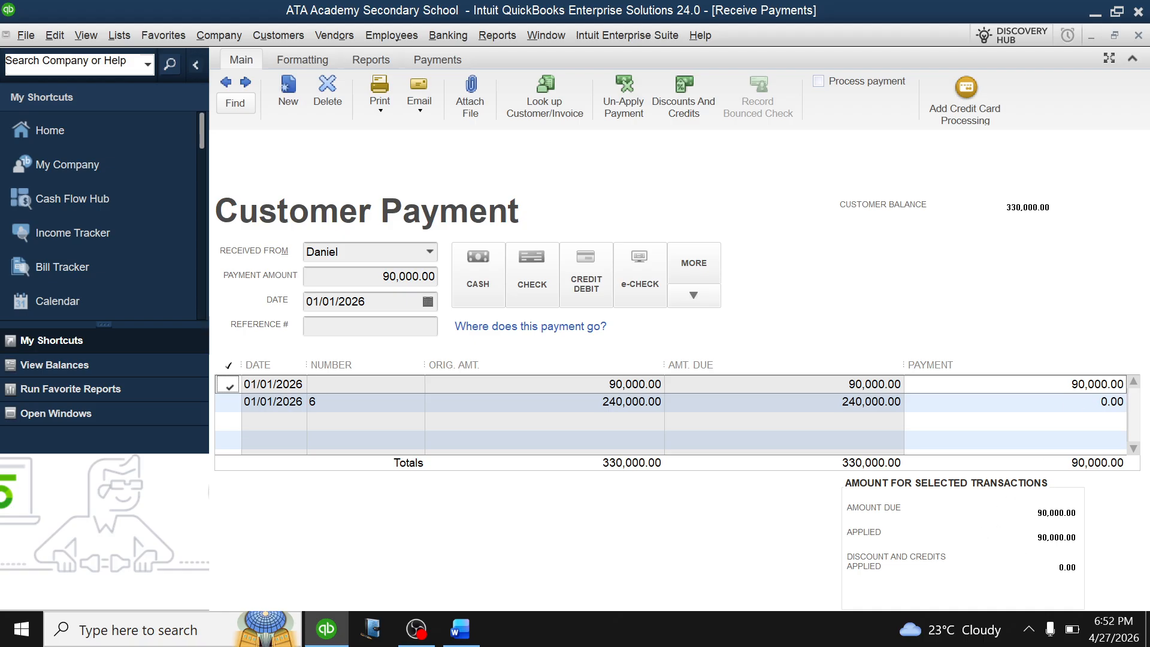
key(alt+s)
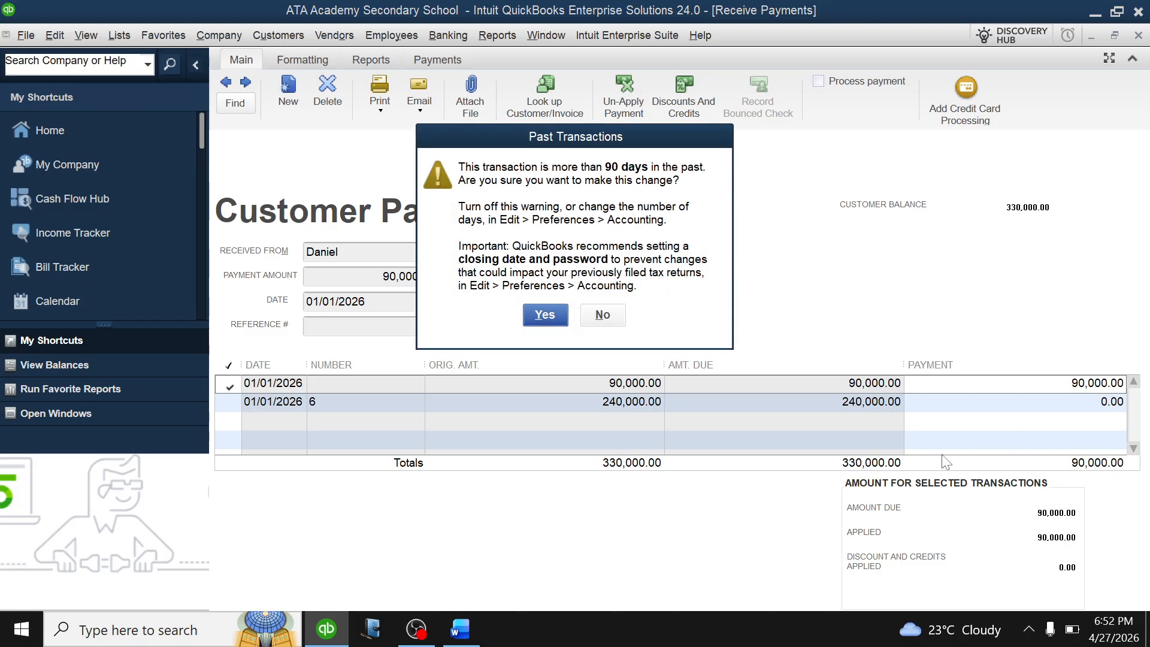
click(545, 314)
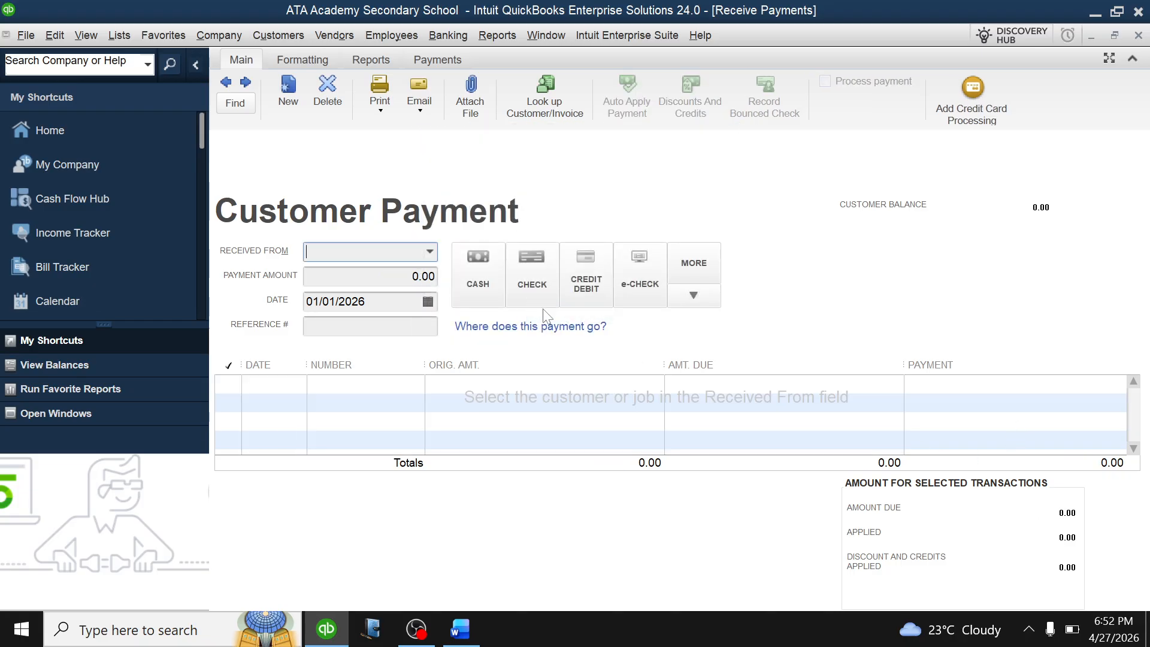
Record a full 1,000,000.00 payment against invoice 7 and save it.
click(430, 251)
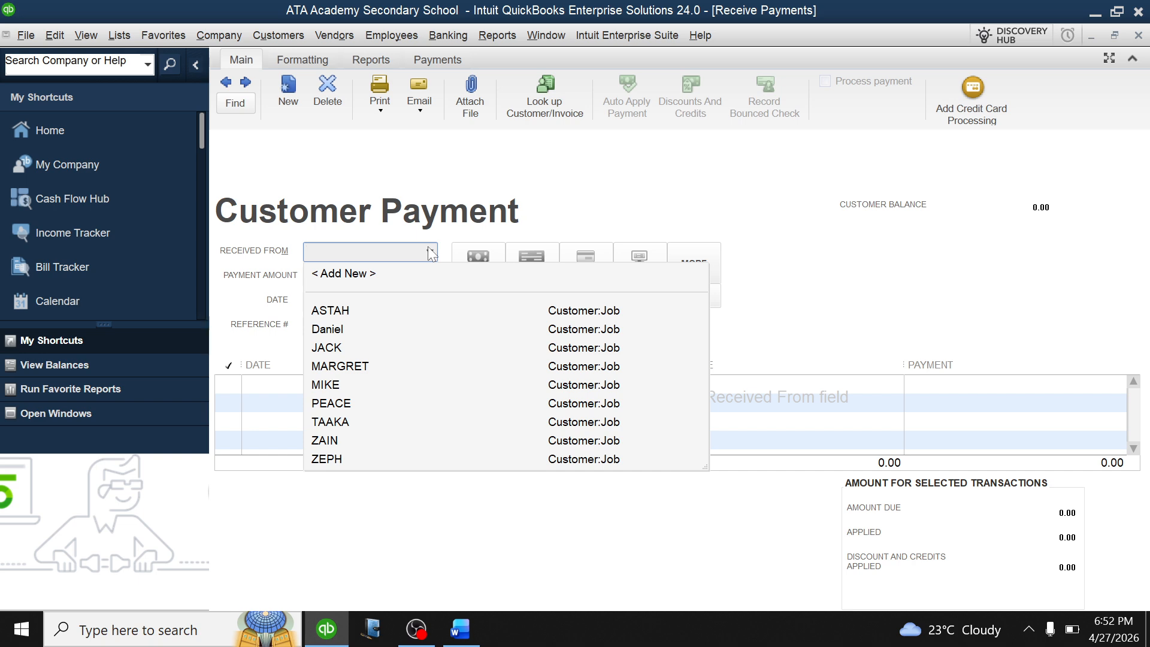
click(327, 348)
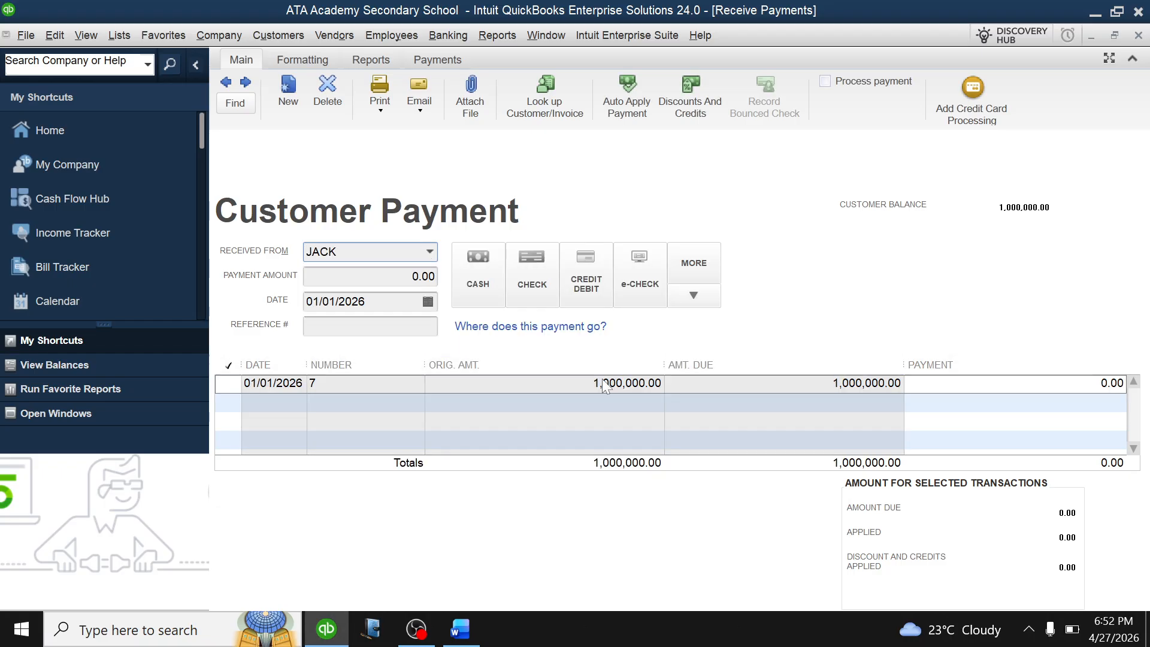
click(230, 383)
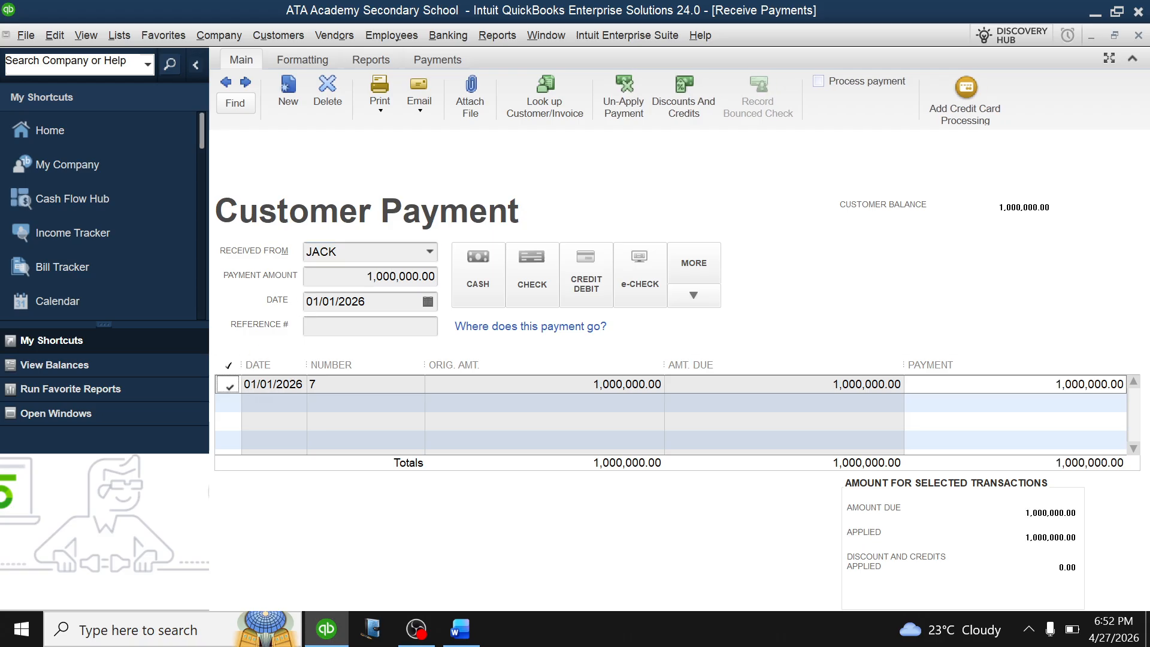
key(Return)
click(543, 316)
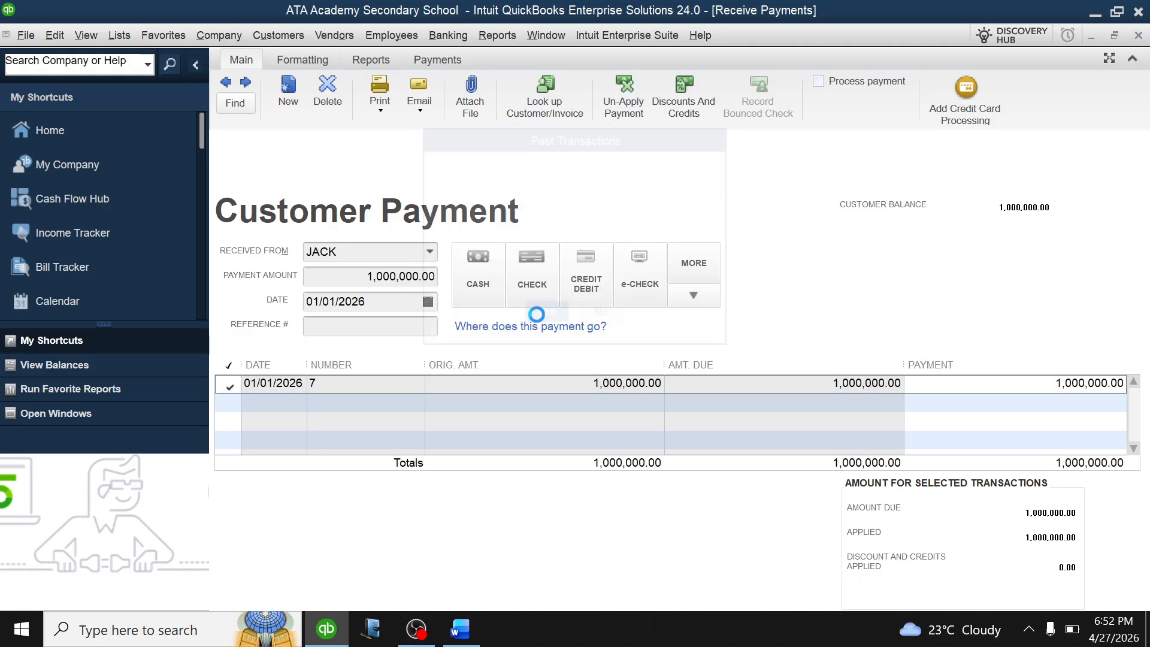
Record another student's full 500,000.00 payment against invoice 9 and save it.
click(431, 252)
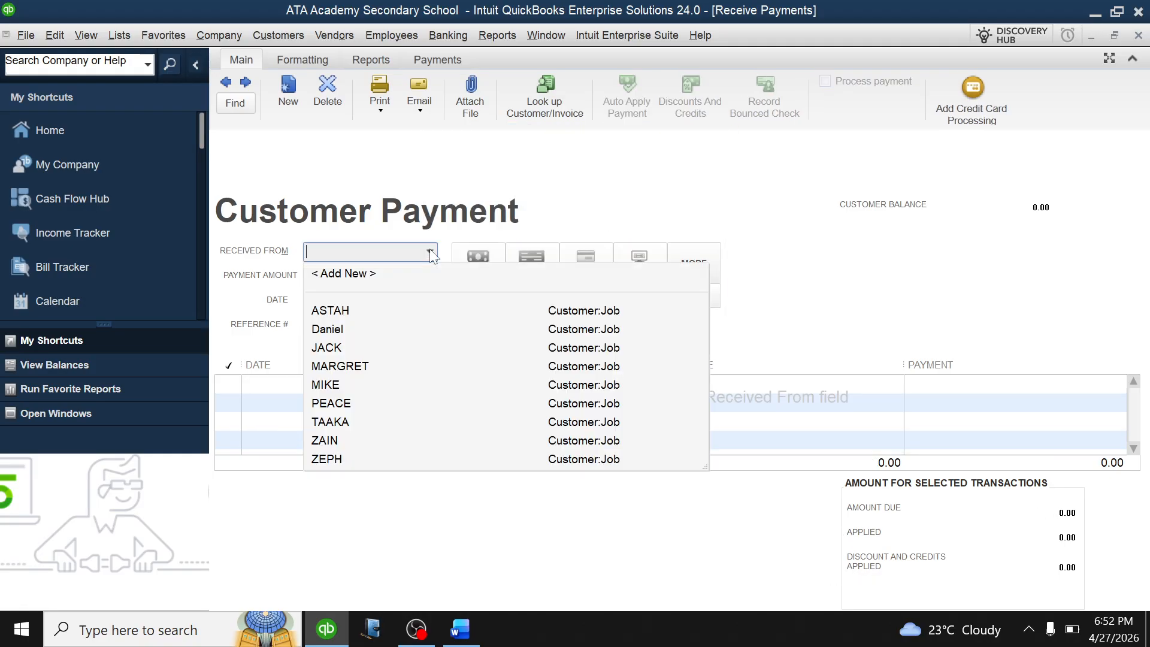
click(358, 365)
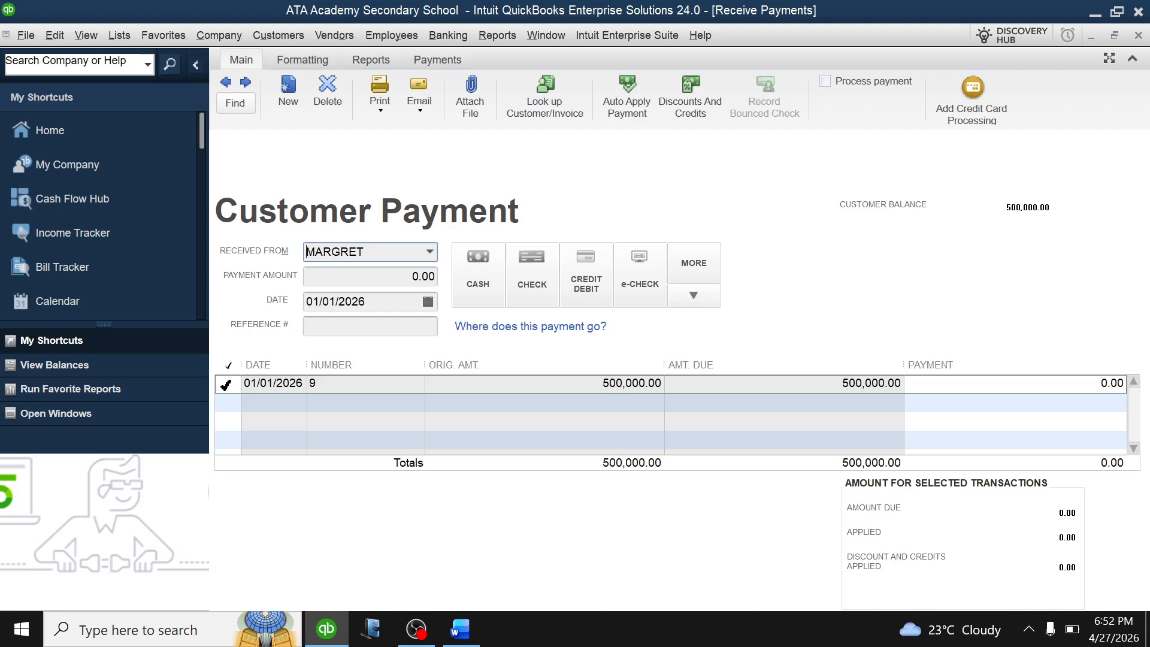
click(226, 385)
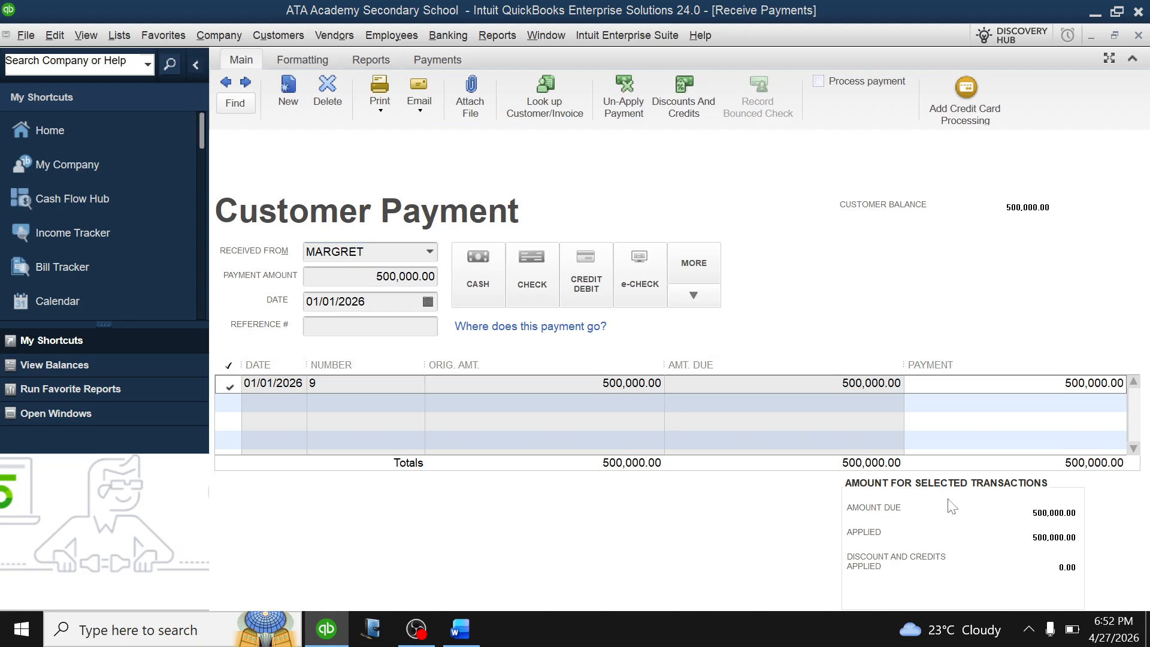
key(alt+s)
click(546, 318)
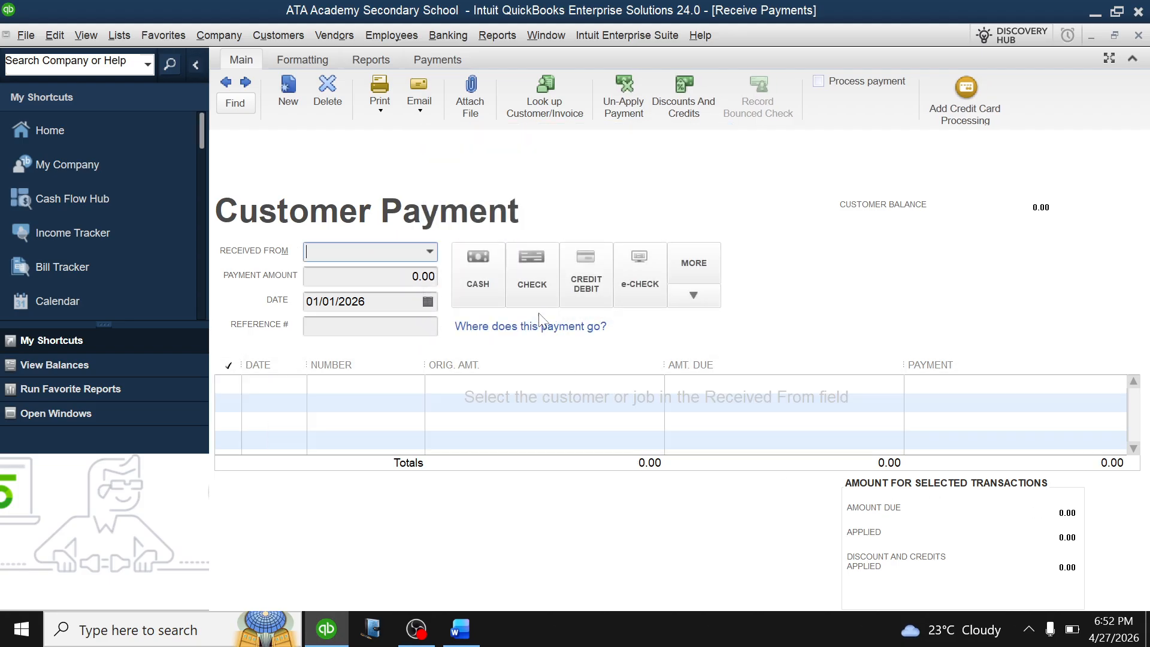
Pay 40% of the 220,000.00 invoice (0.40*220000 = 88,000.00) and save, leaving 132,000.00 due.
click(430, 251)
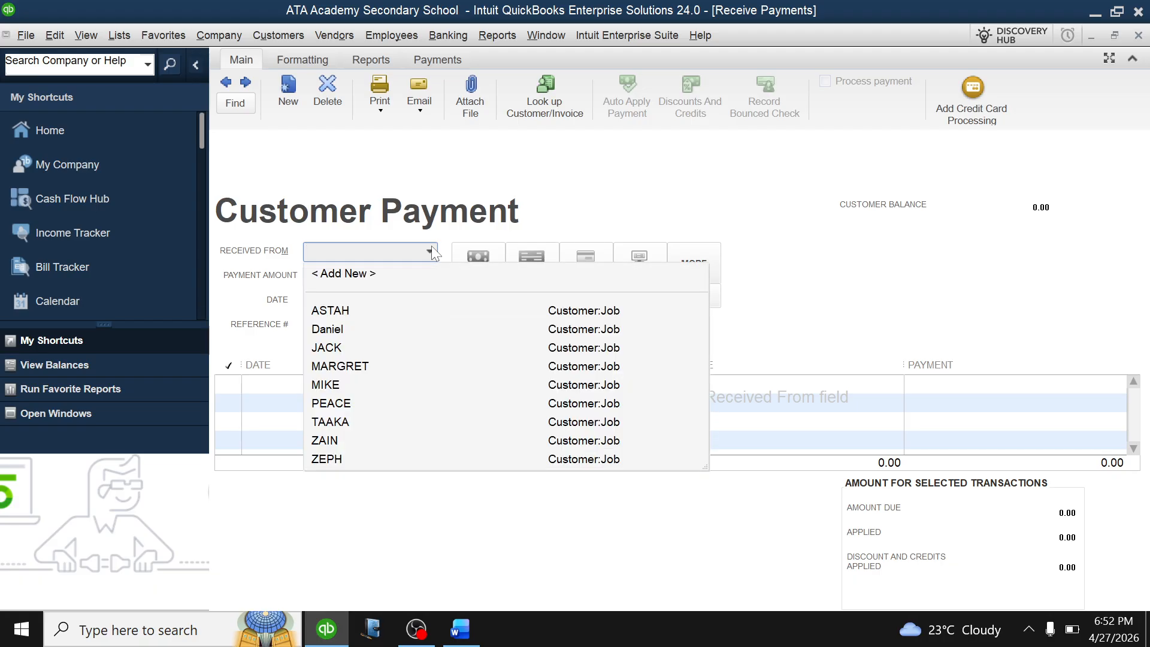
click(347, 384)
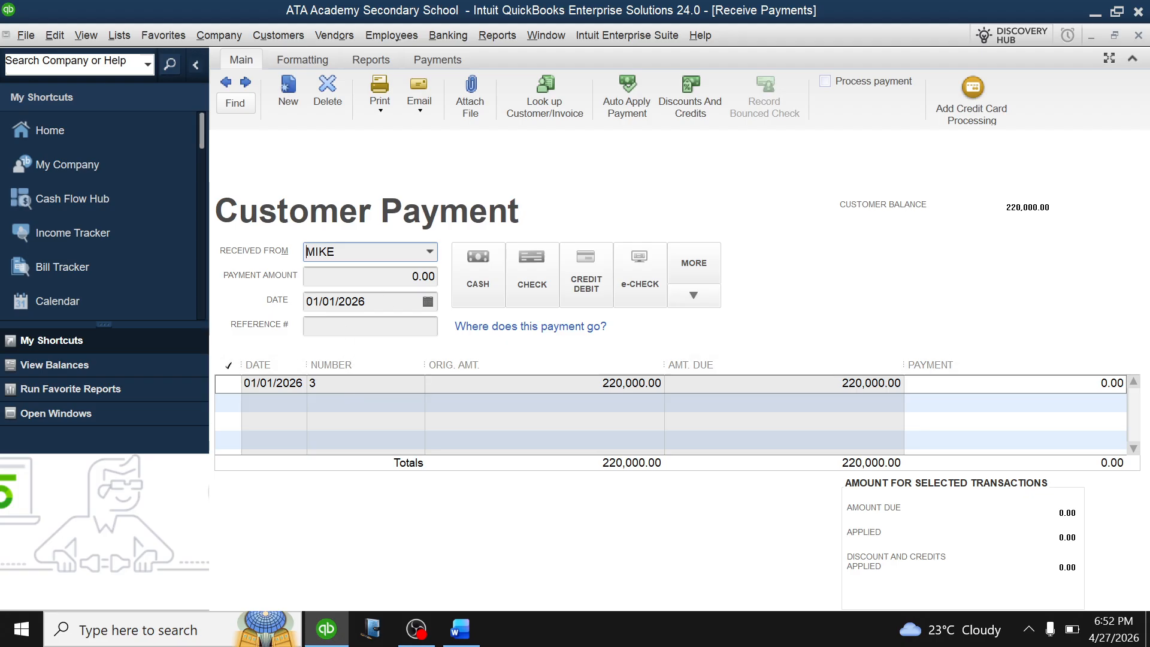
click(410, 276)
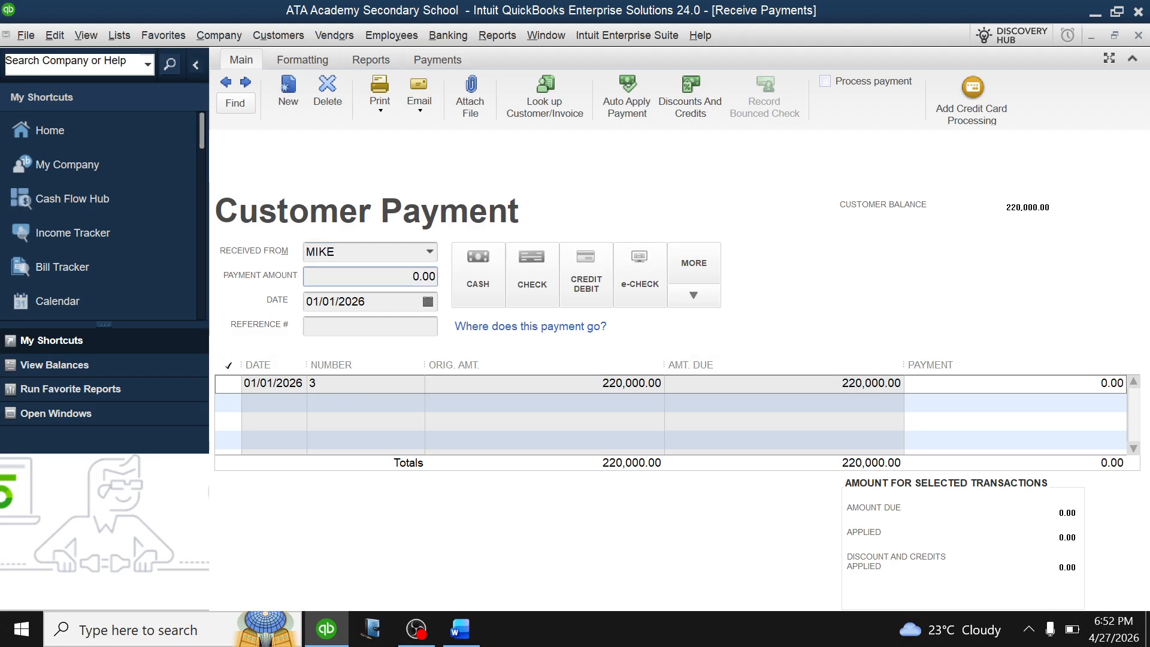
key(Delete)
key(Delete)
key(Delete)
key(Delete)
text(0.40 *)
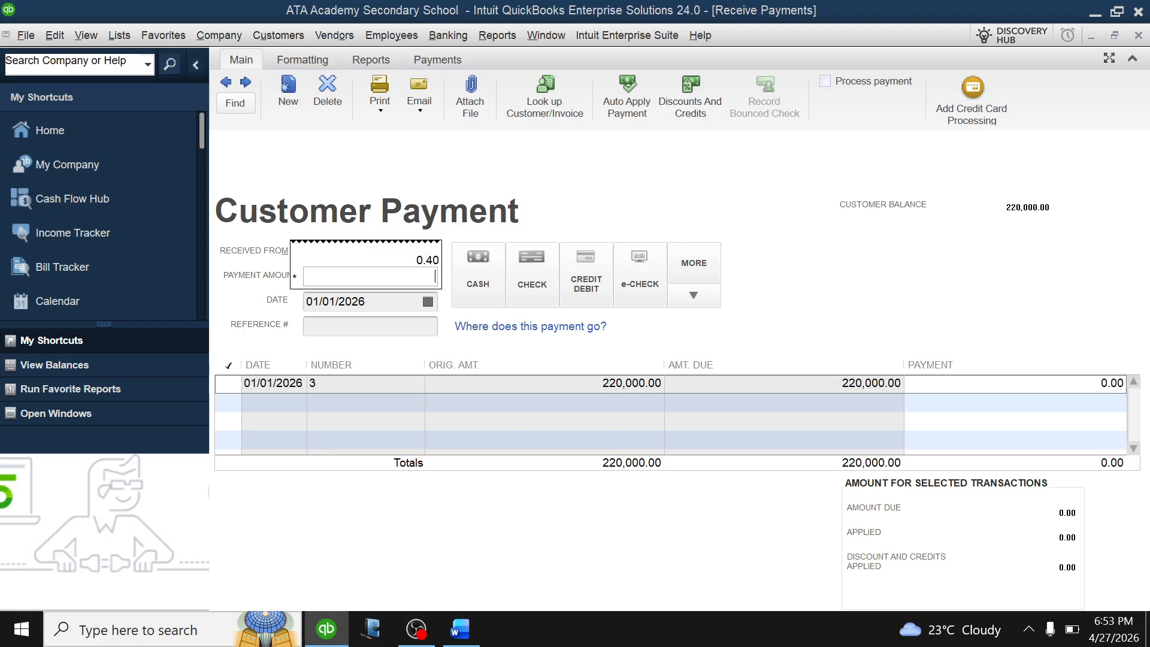
text(220000)
key(Return)
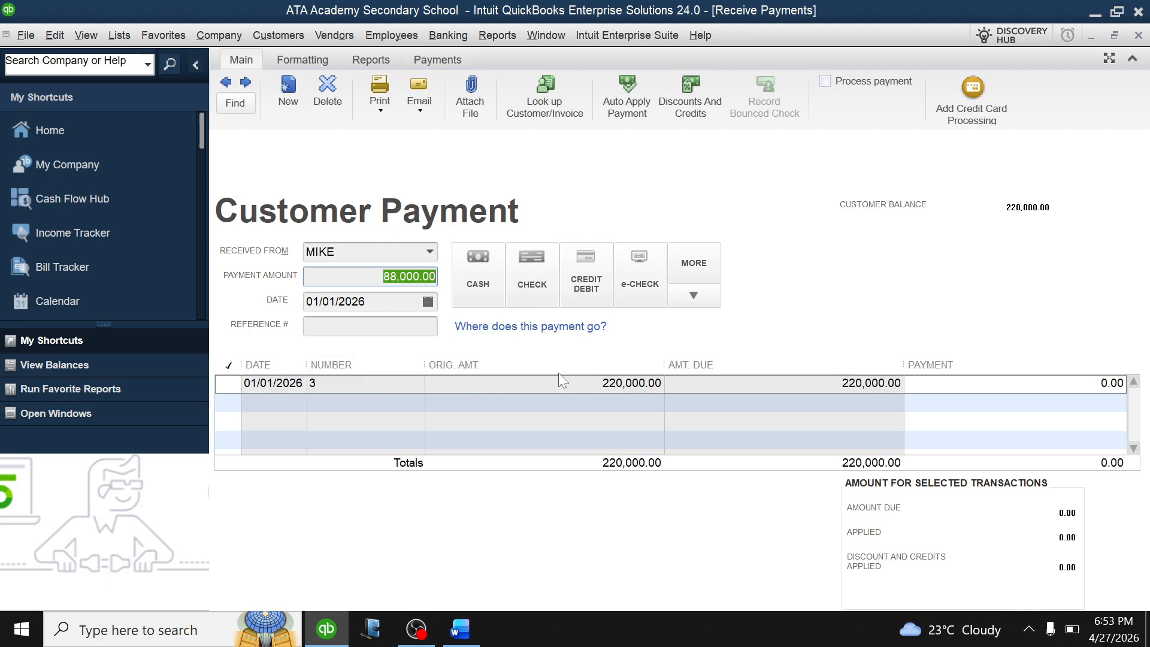
click(229, 386)
click(228, 384)
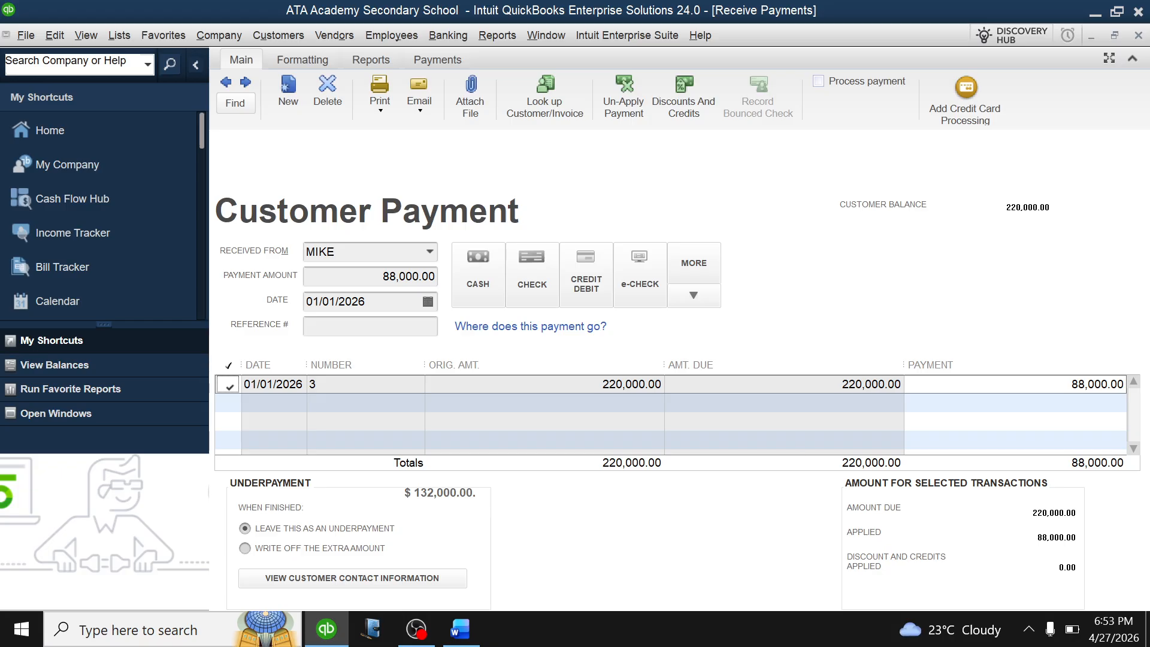
key(ctrl+s)
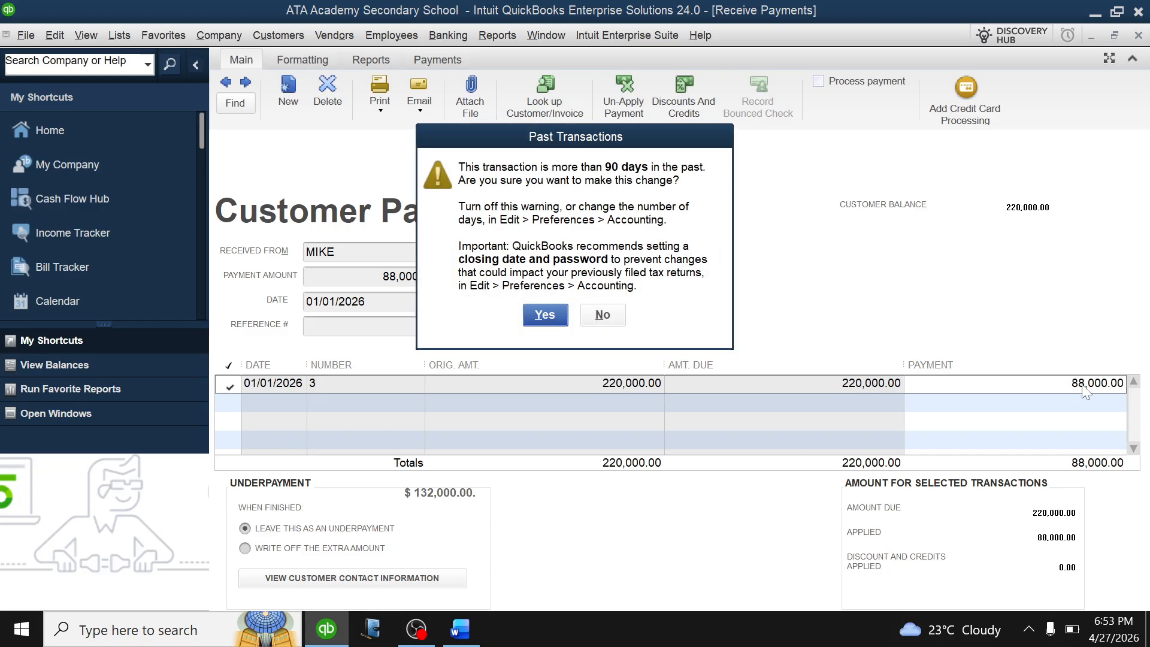
click(551, 313)
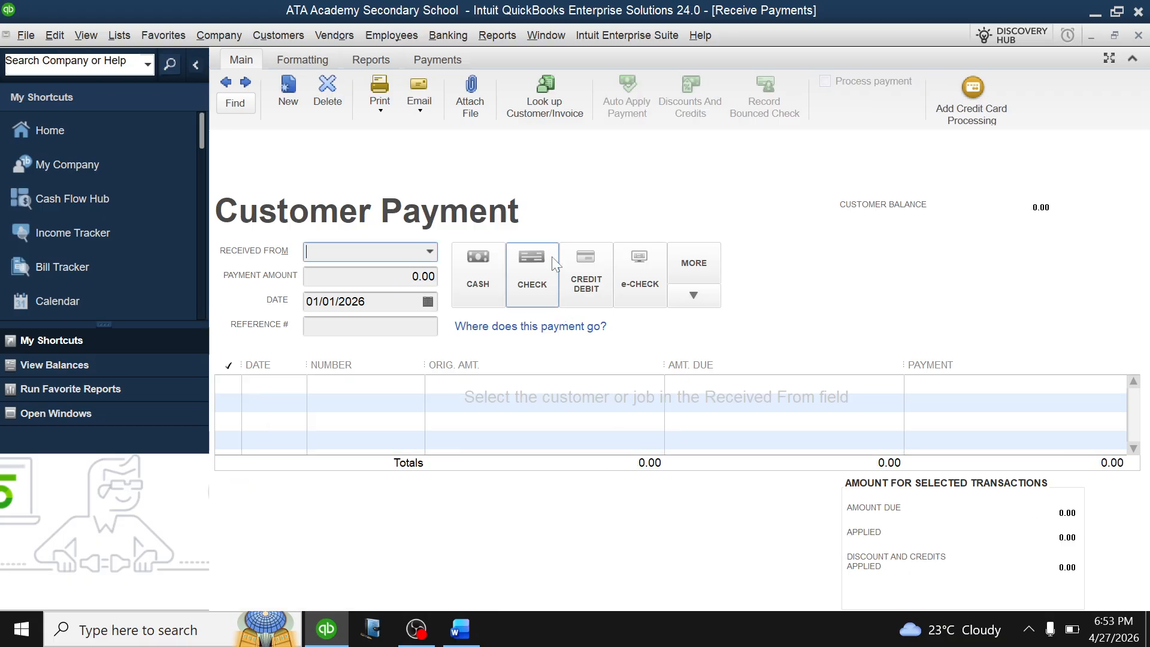
Record the next student's full 220,000.00 payment and save it.
click(430, 252)
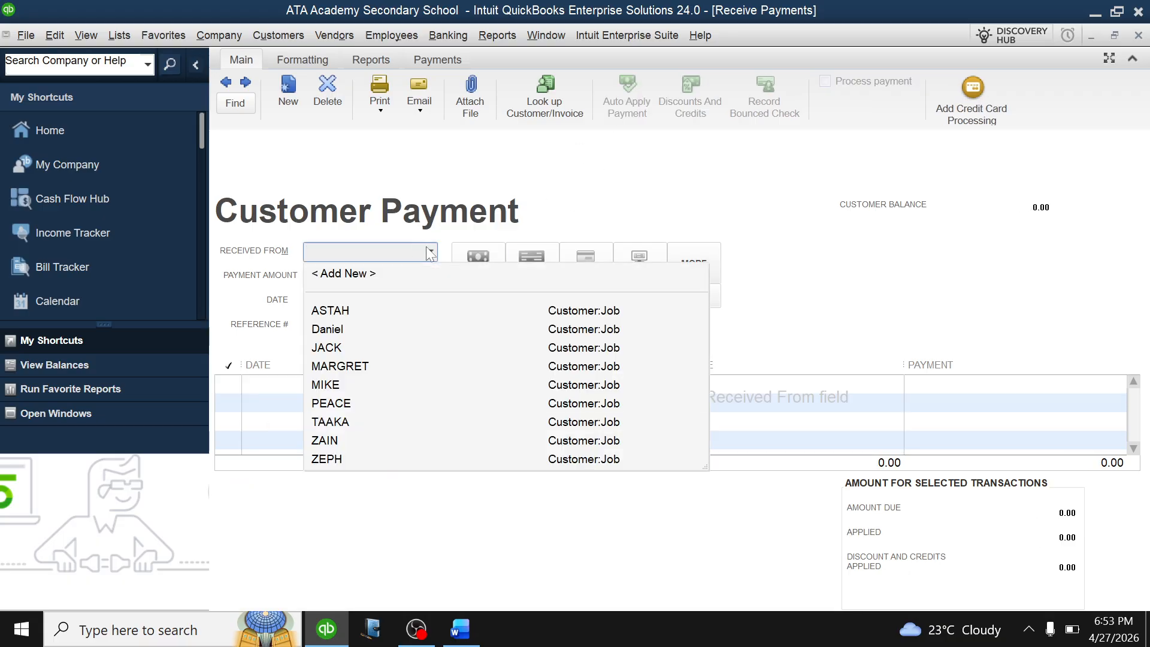
click(332, 403)
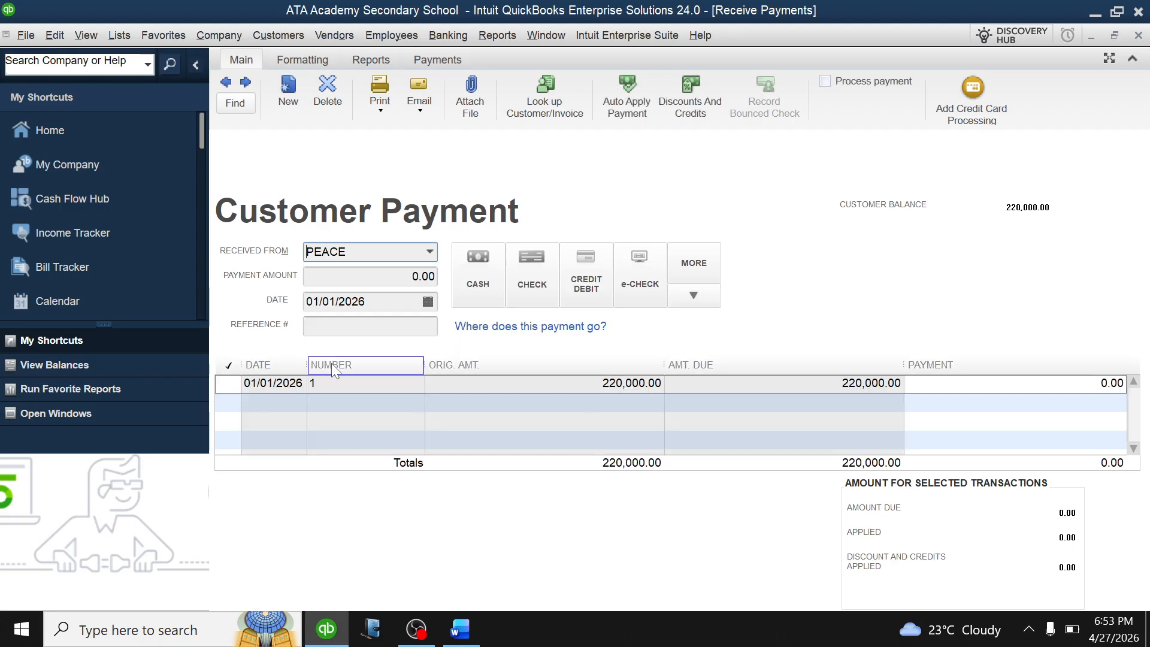
click(228, 384)
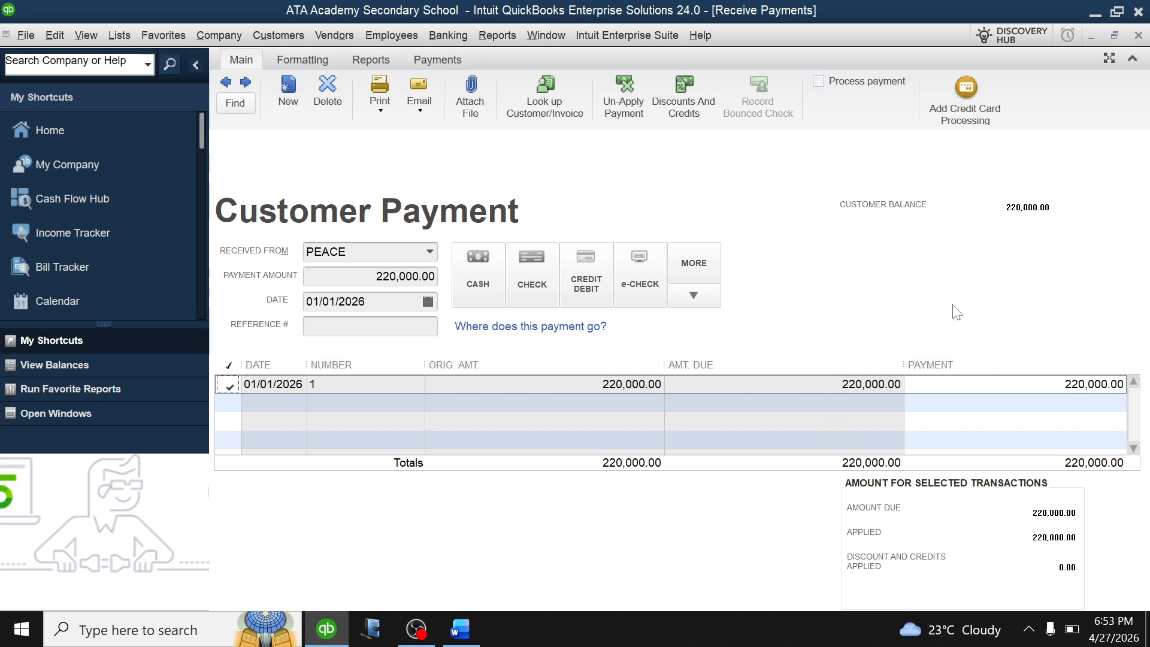
key(alt+s)
click(545, 316)
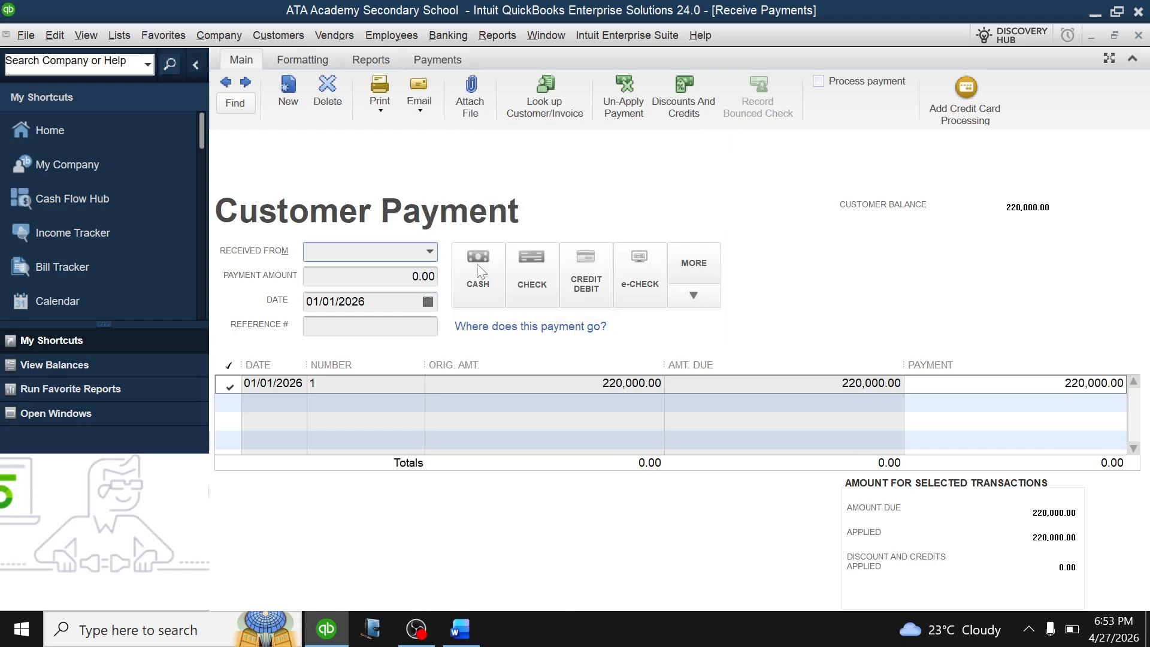
Select the student owing 240,000.00 as payer and check the Word task notes.
click(427, 252)
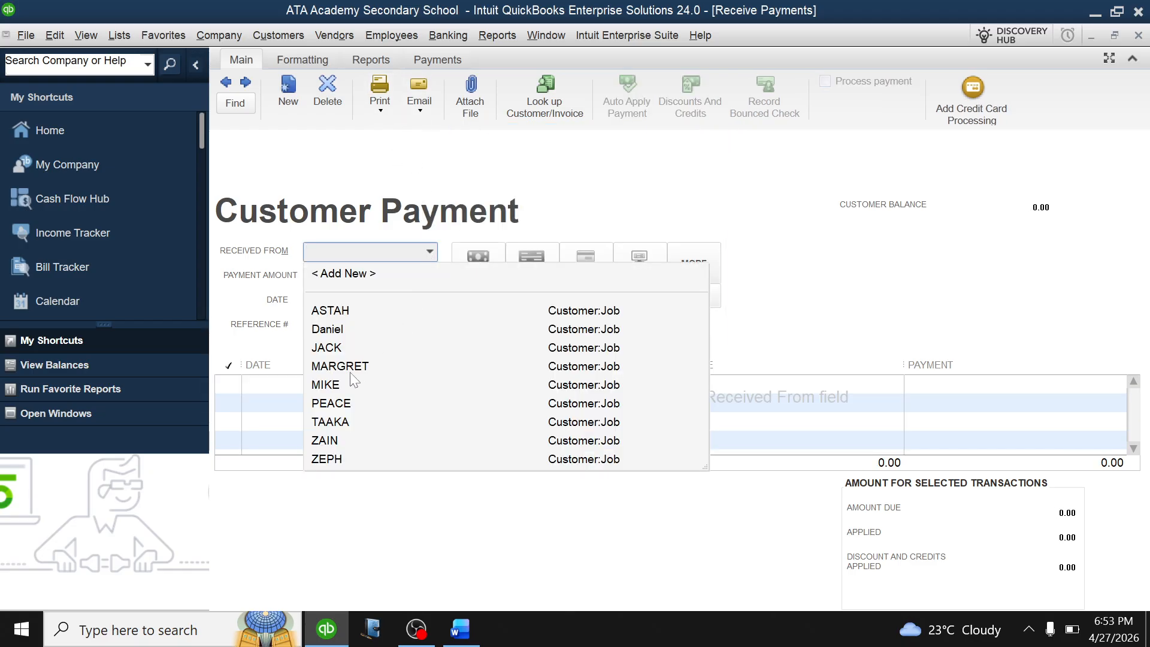
click(335, 422)
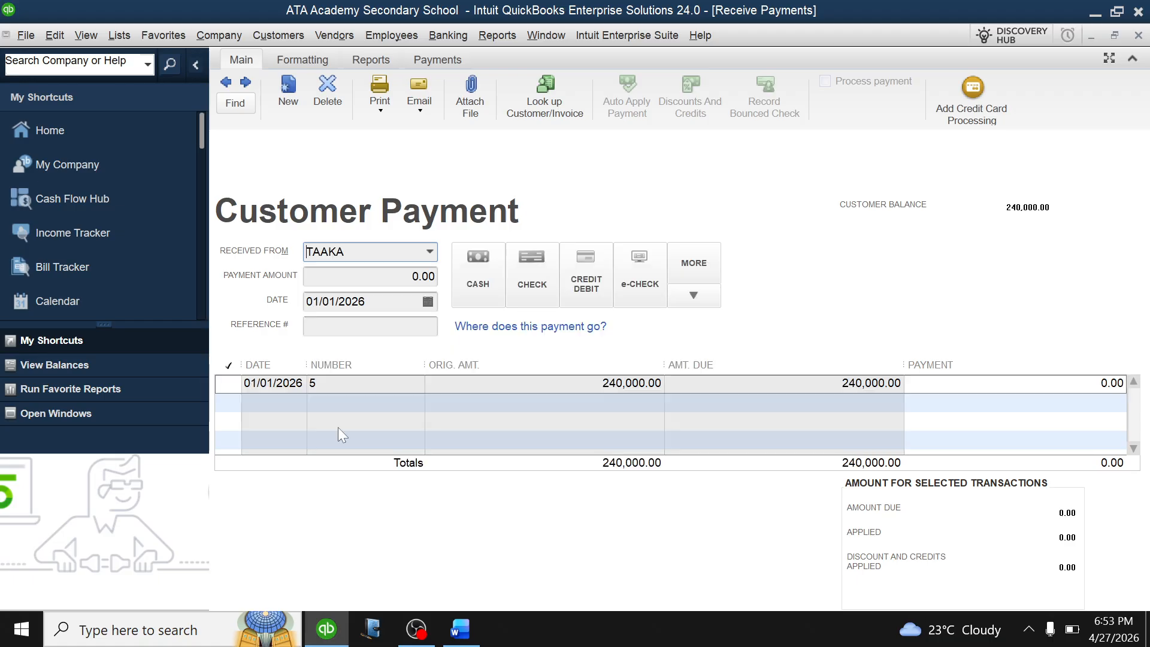
click(462, 629)
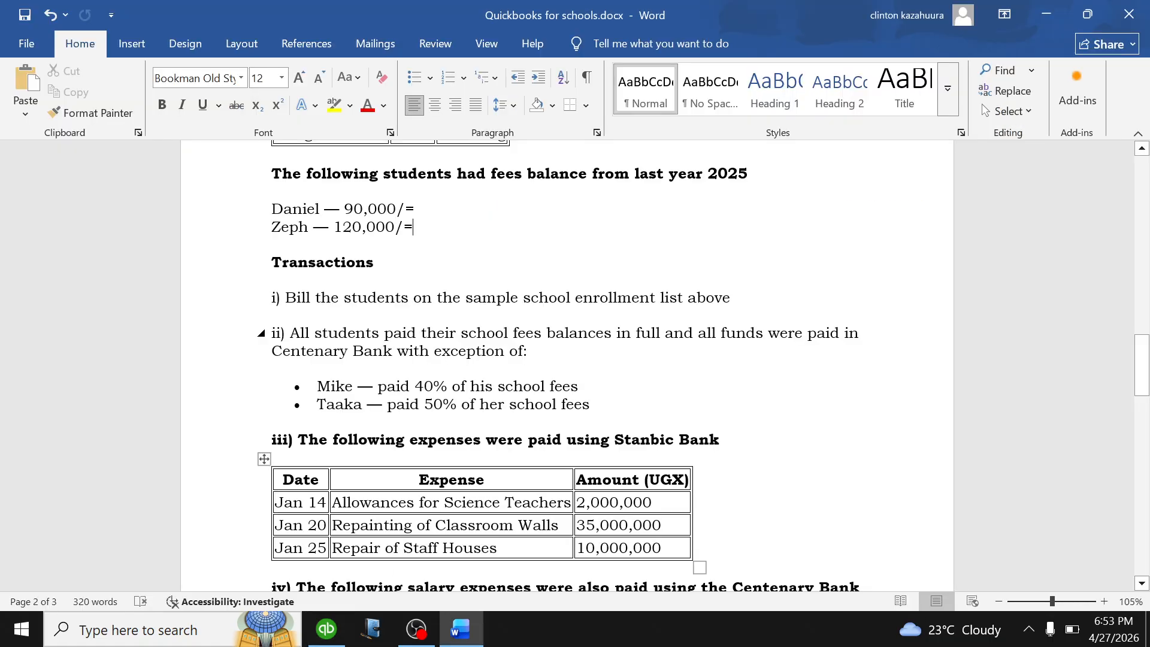
Review the Word notes on partial fee payments, then return to the QuickBooks payment amount.
scroll(575, 365, down, 2)
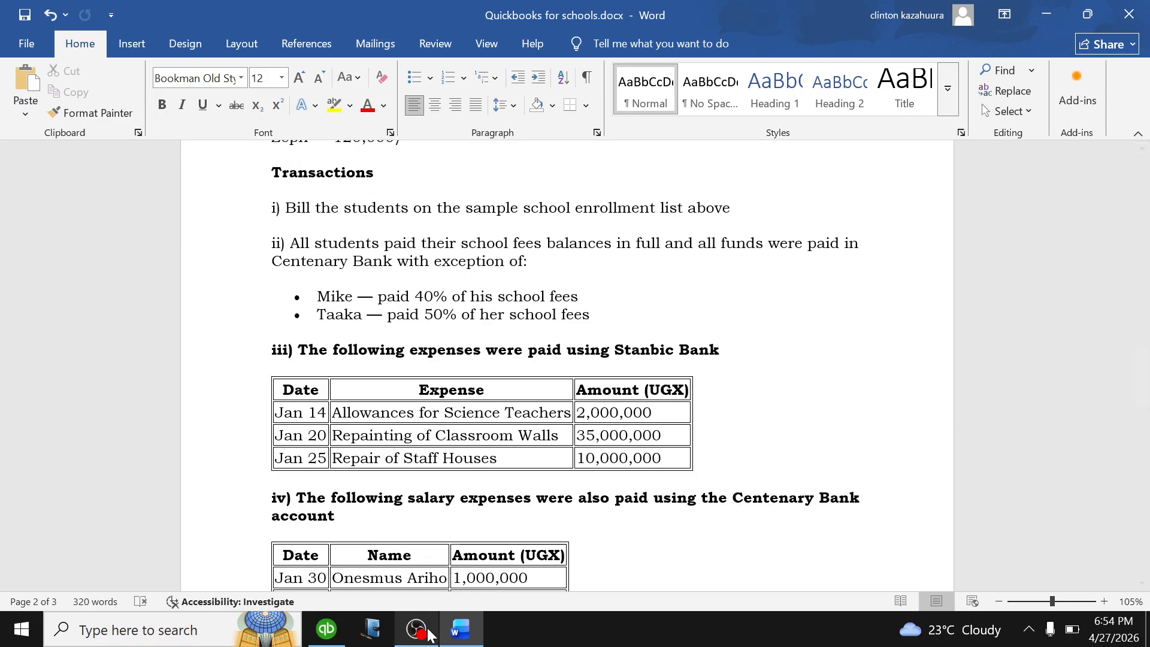
click(326, 629)
click(412, 276)
Pay 50% of invoice 5 (0.5*240000 = 120,000.00) and save, leaving 120,000.00 underpaid.
key(Delete)
key(Delete)
key(Delete)
key(Delete)
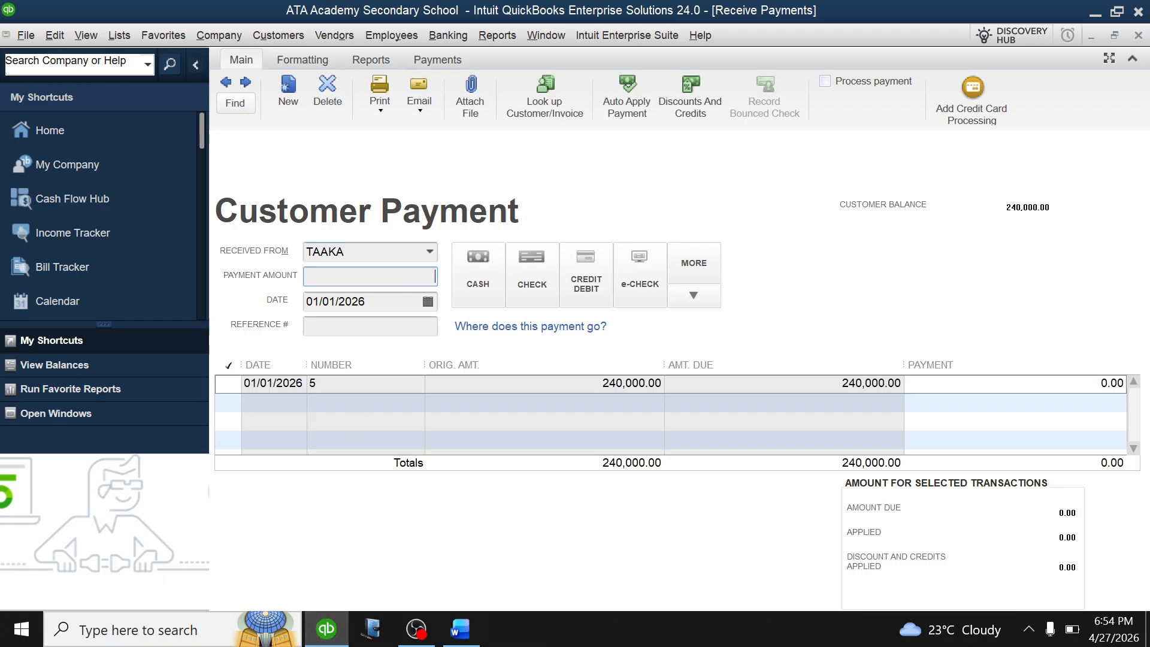
text(0.5)
text(*)
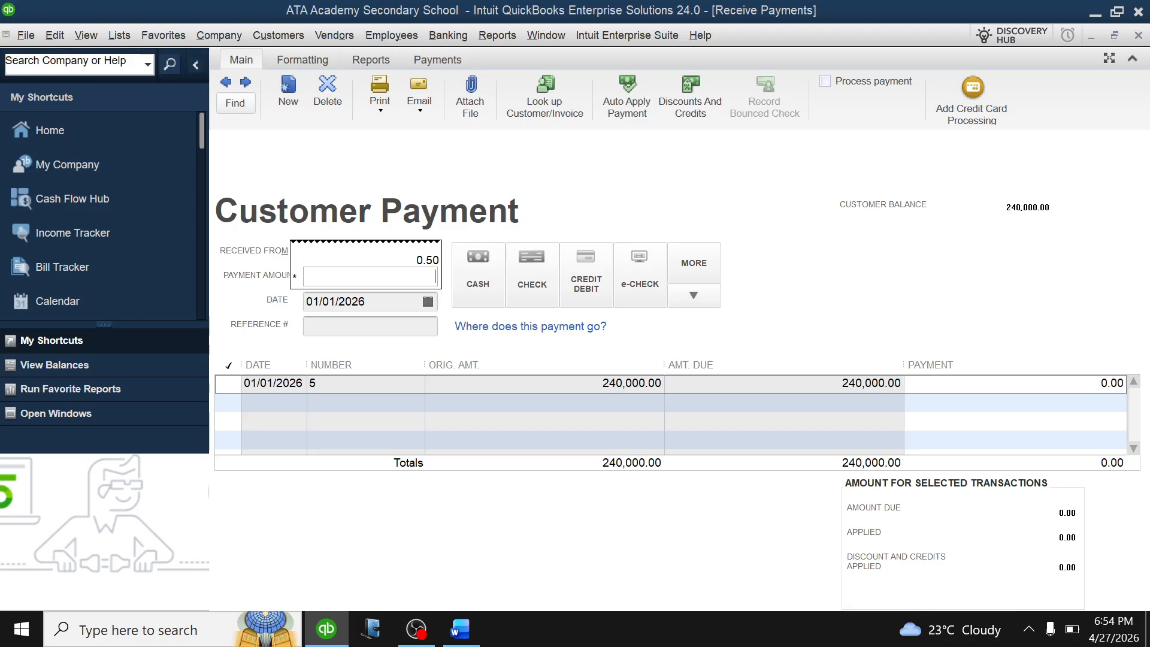
text(240000)
key(Return)
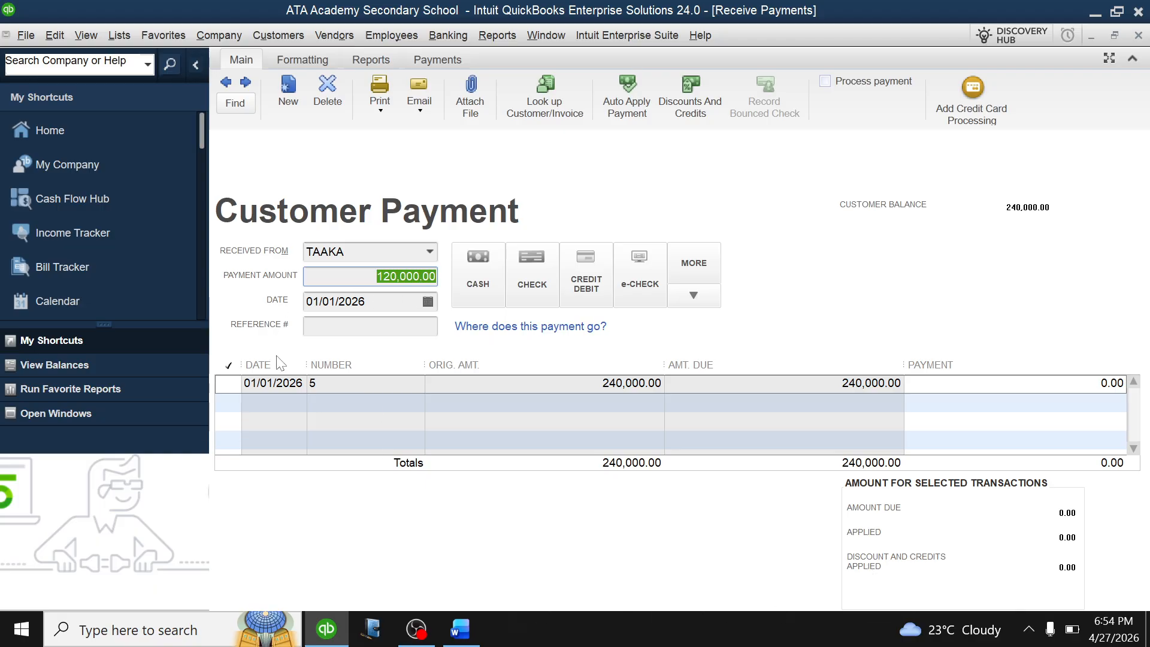
click(229, 385)
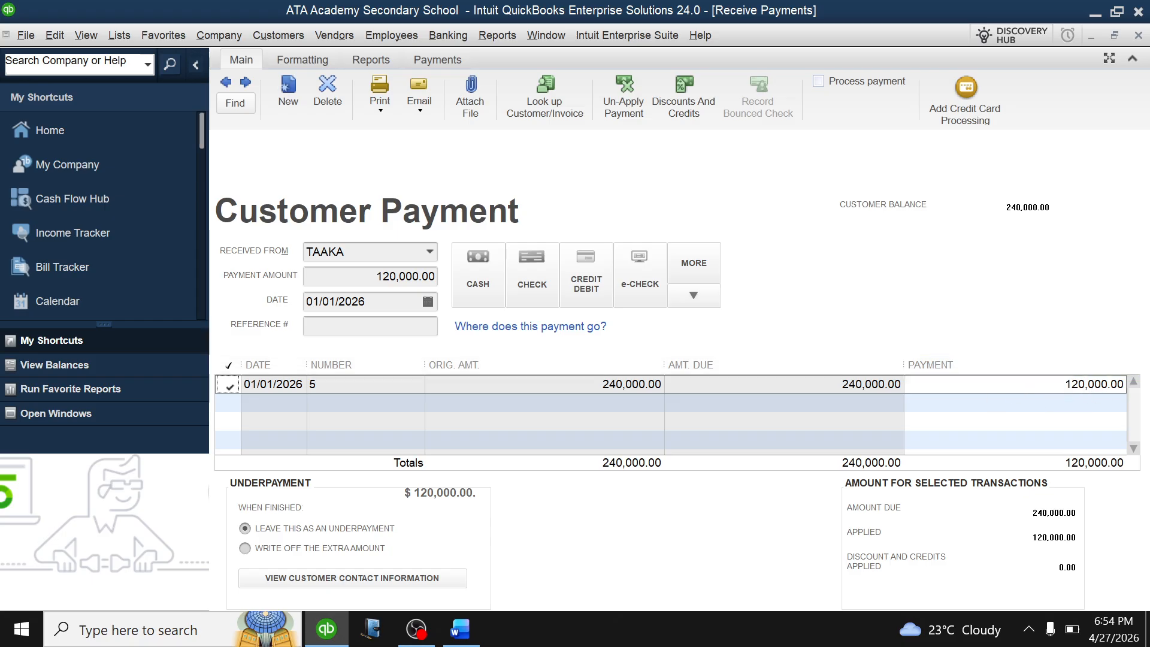
key(Return)
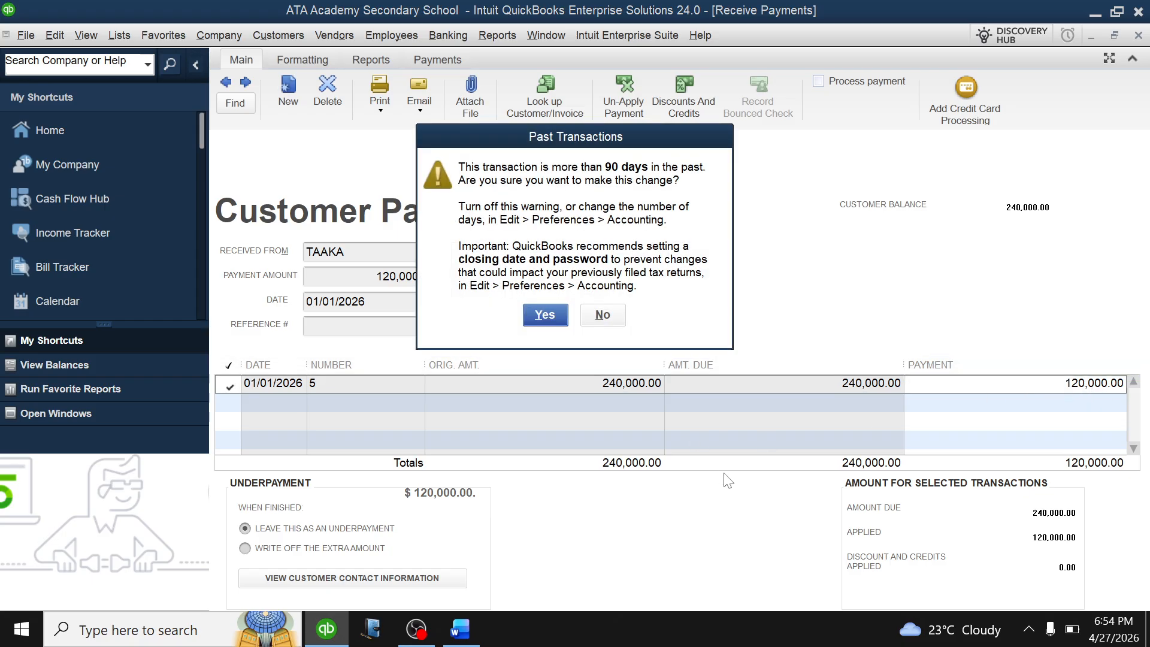
click(545, 316)
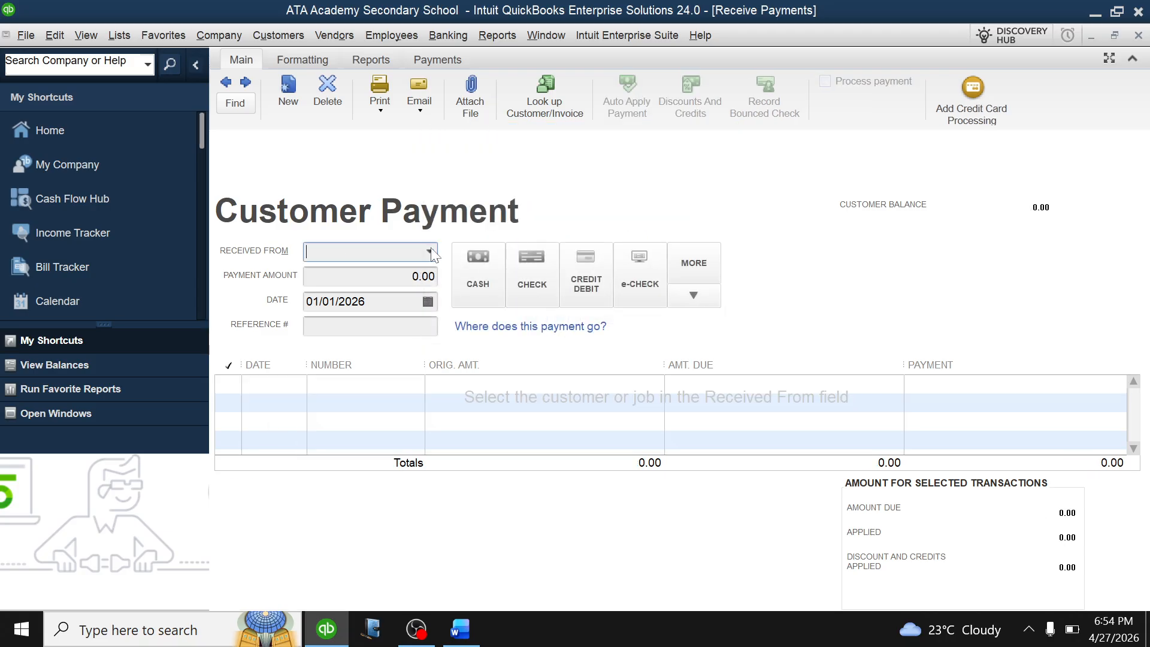
Record a full 500,000.00 payment on invoice 4 and save it.
click(431, 253)
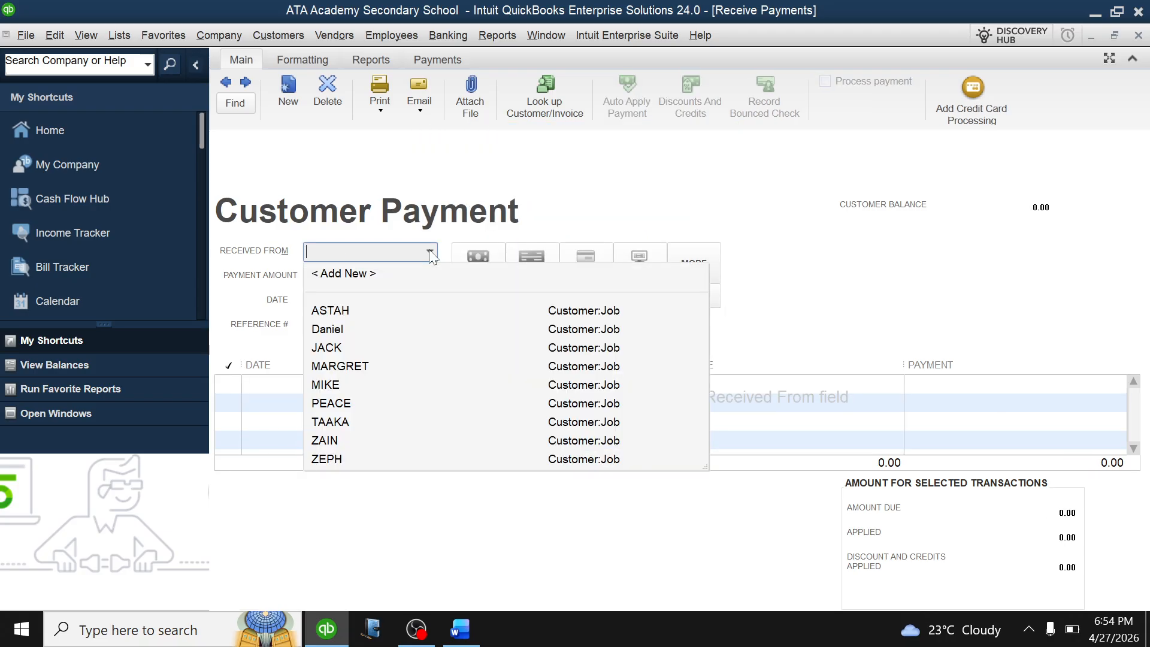
click(330, 441)
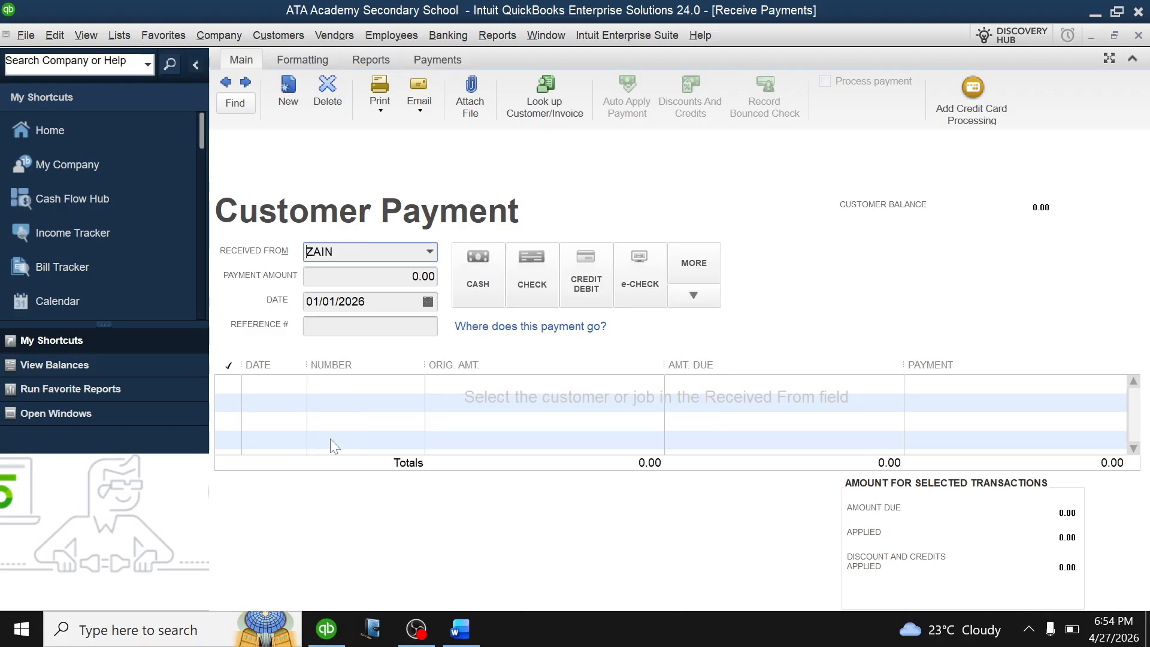
click(228, 384)
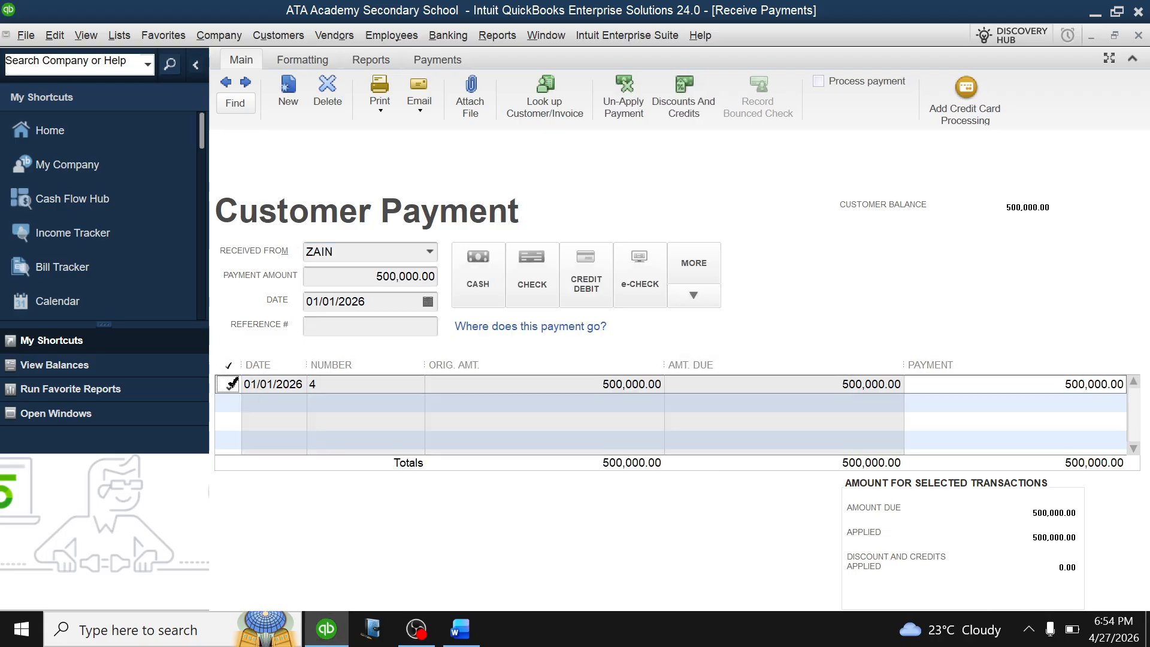
key(Return)
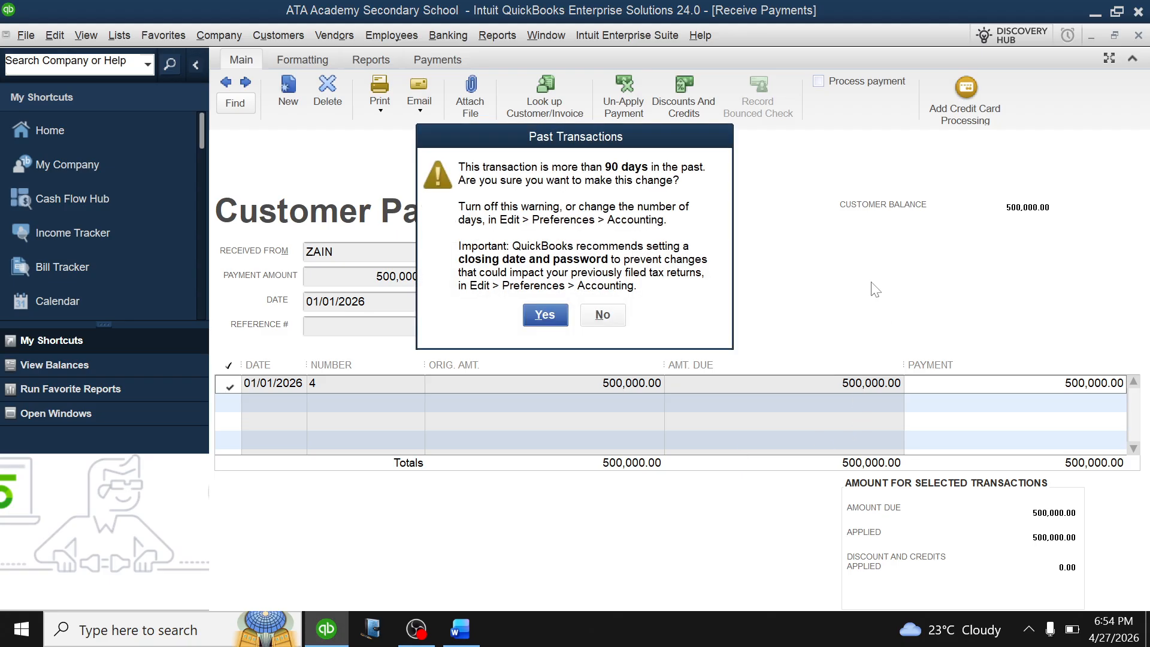
key(Return)
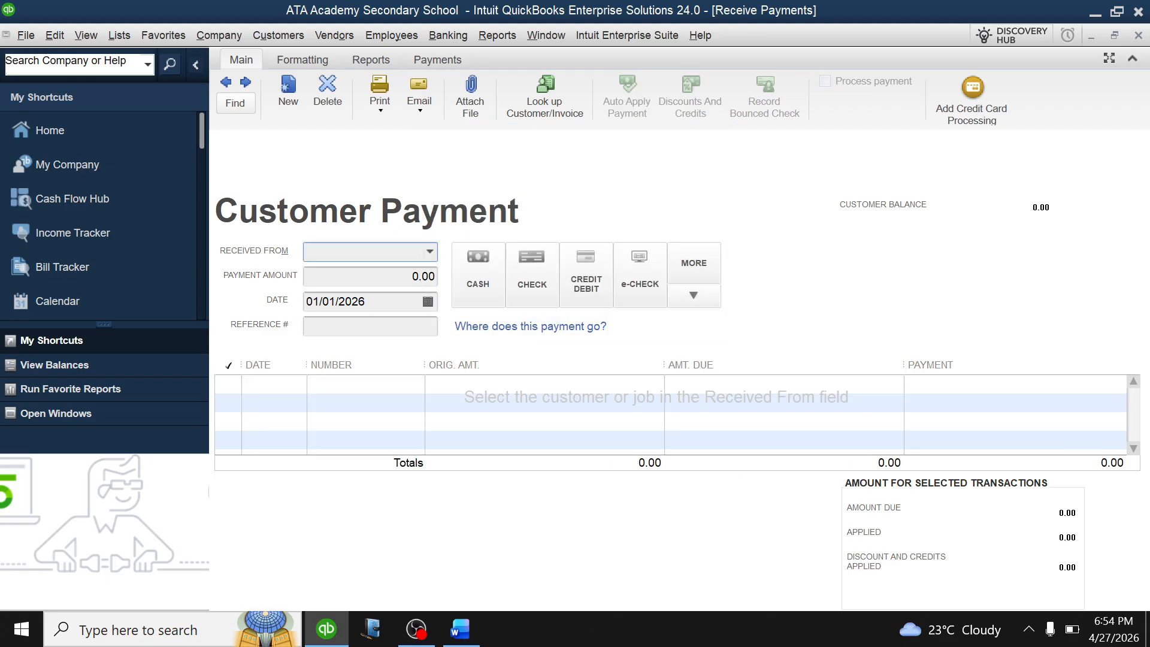
Record a 120,000.00 payment clearing another student's balance, save it, and close Receive Payments.
click(430, 252)
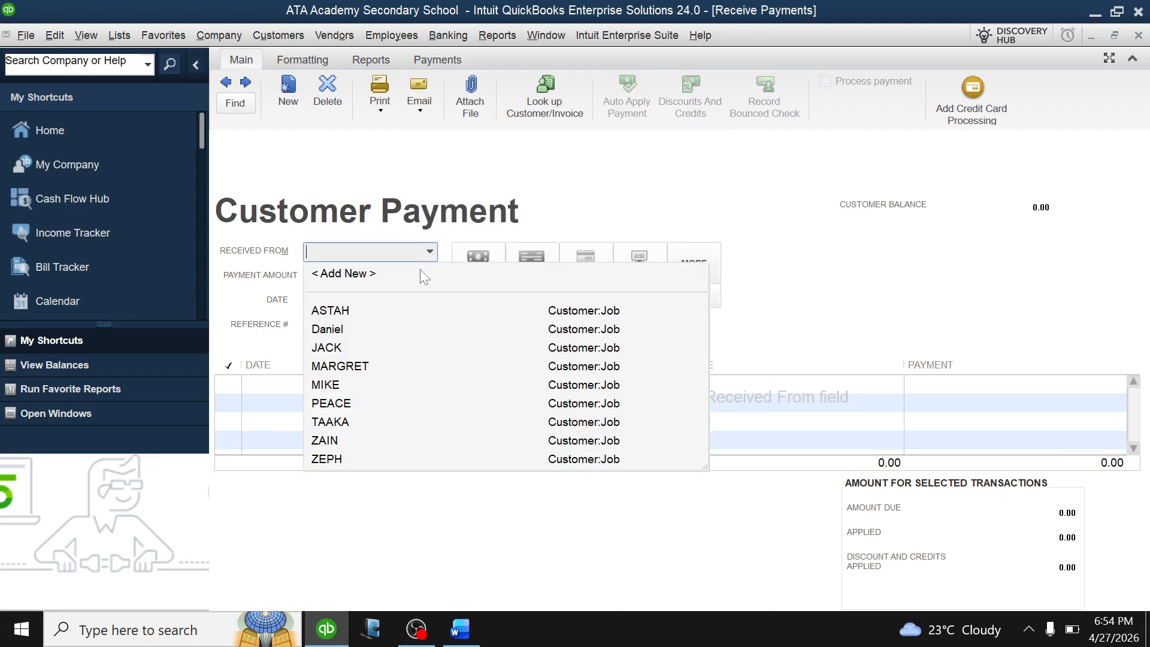
click(339, 459)
click(229, 386)
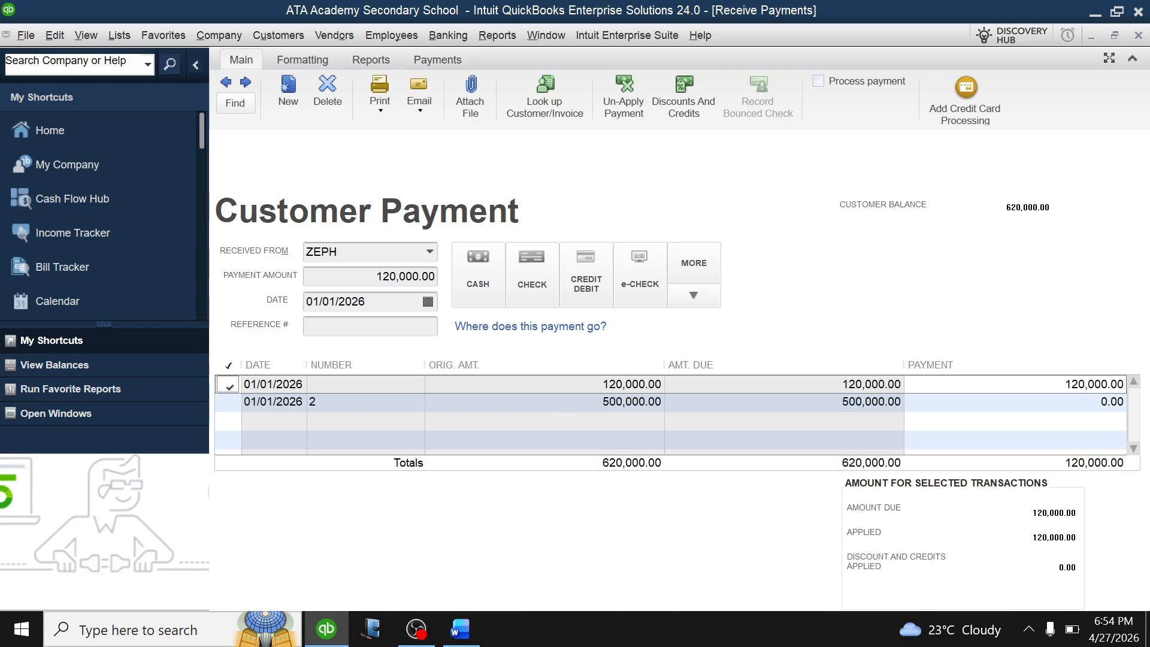
key(Return)
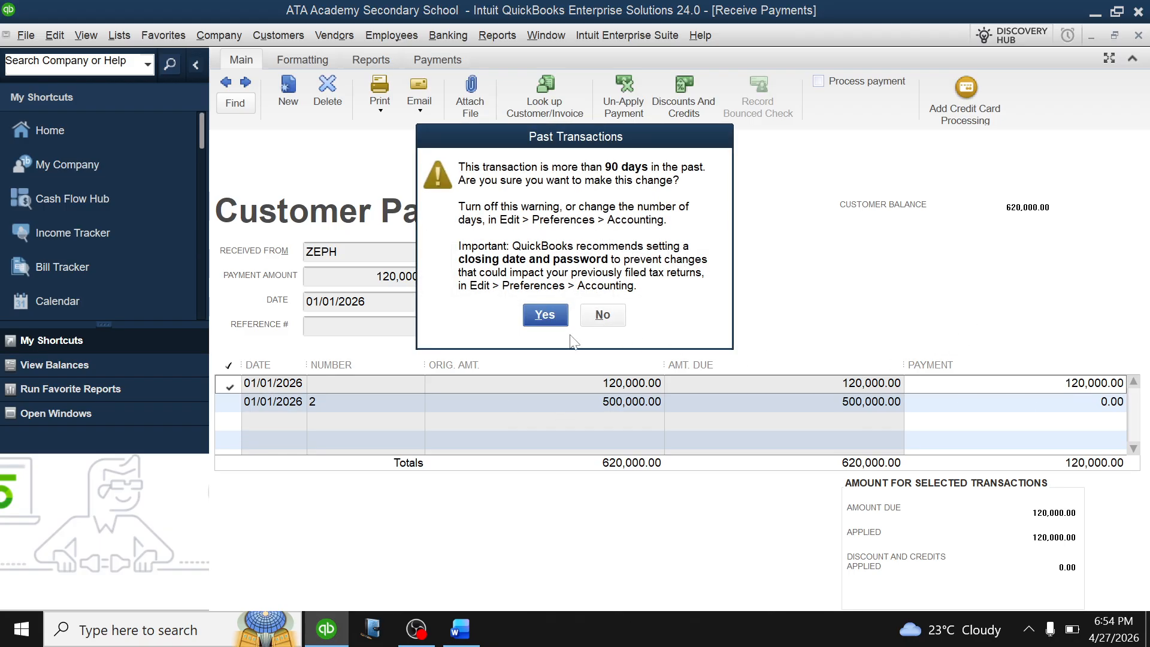
click(544, 315)
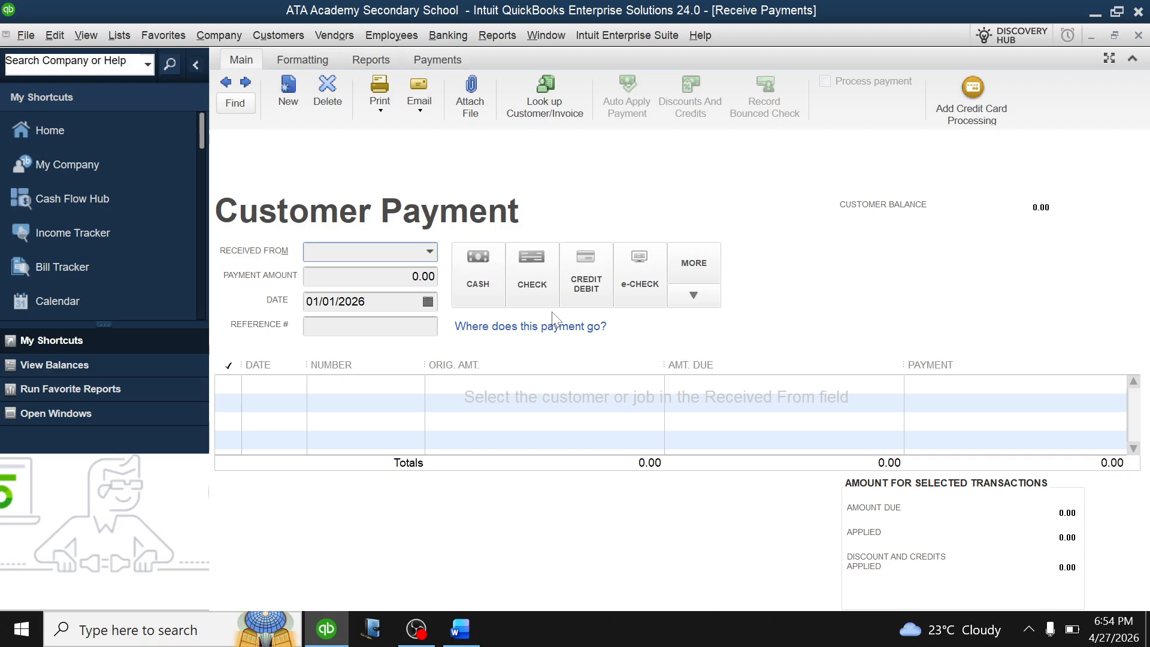
key(Escape)
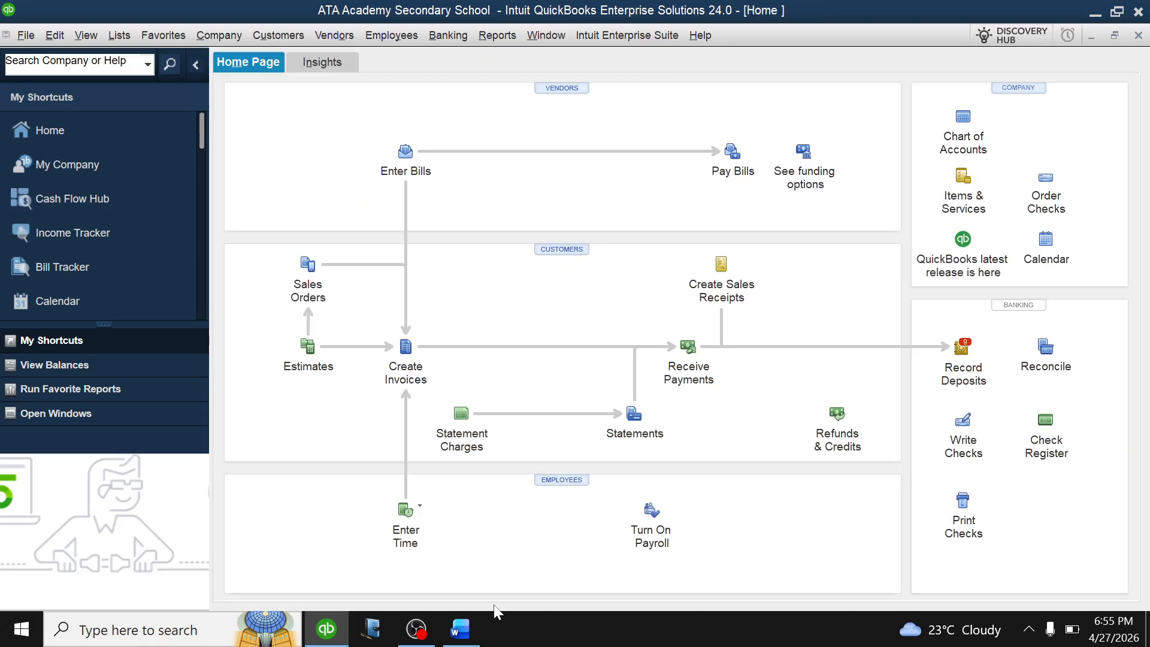
click(460, 631)
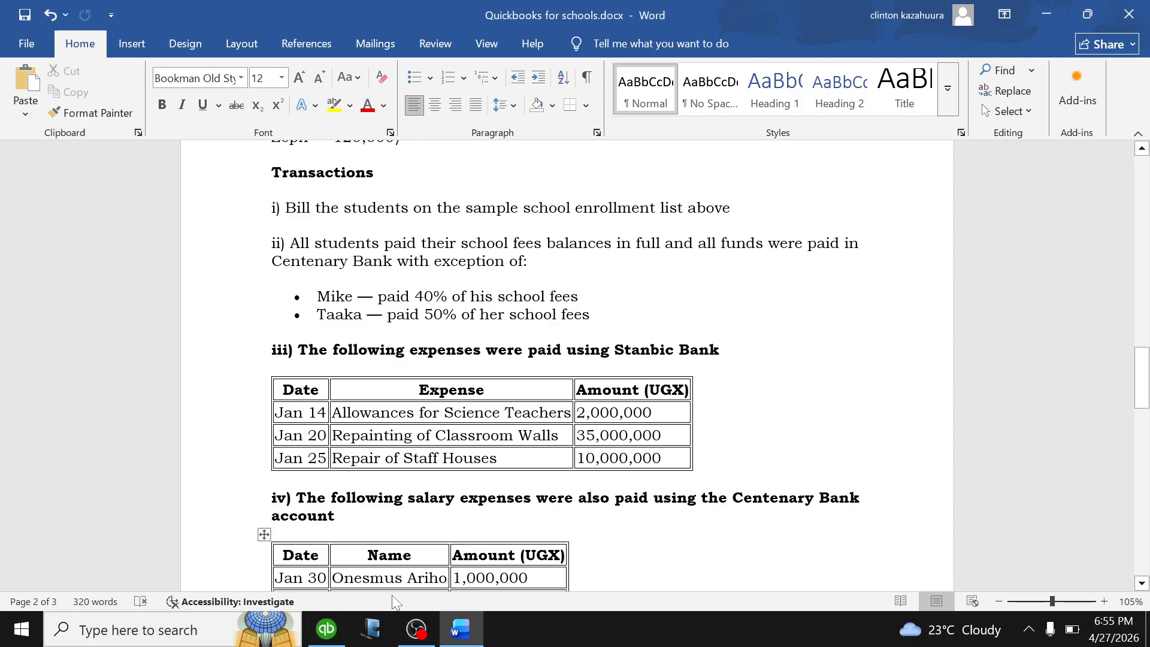
click(327, 629)
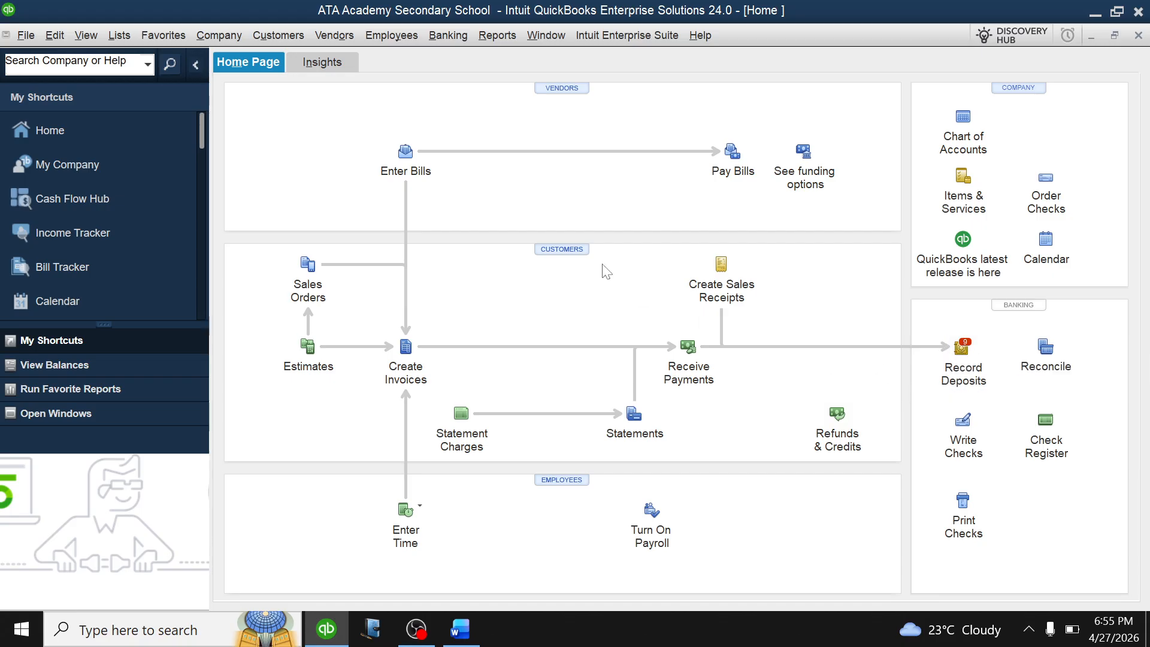
Select all nine student payments (ASTAH through ZEPH) for a new bank deposit.
click(965, 351)
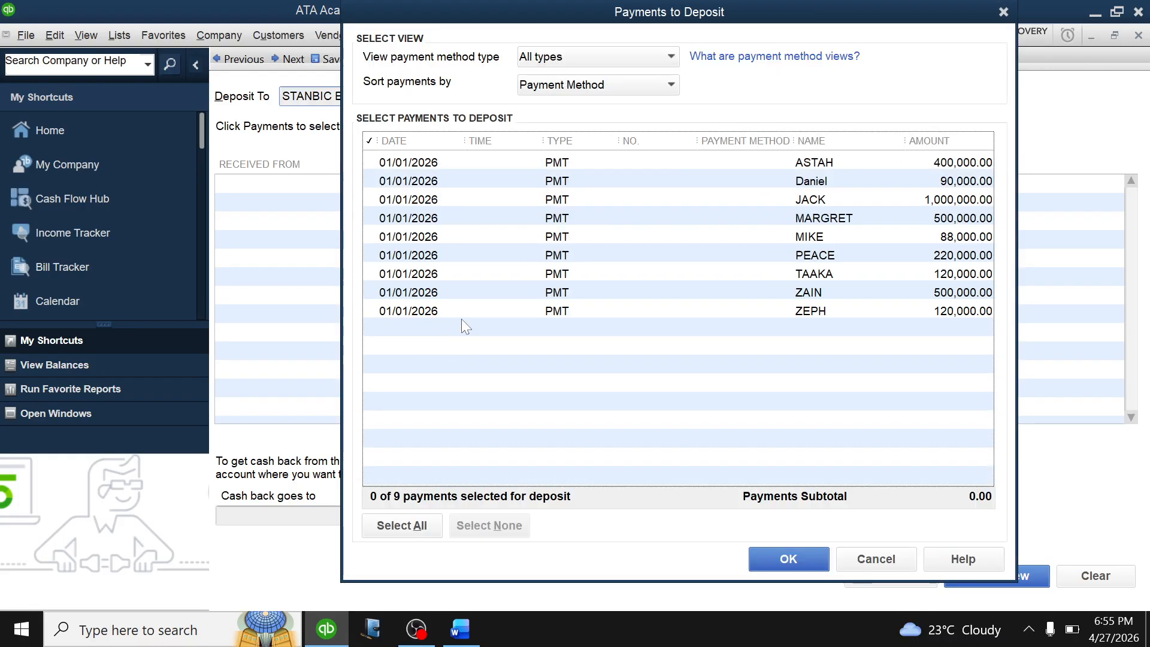
click(374, 163)
click(373, 181)
click(374, 200)
click(374, 219)
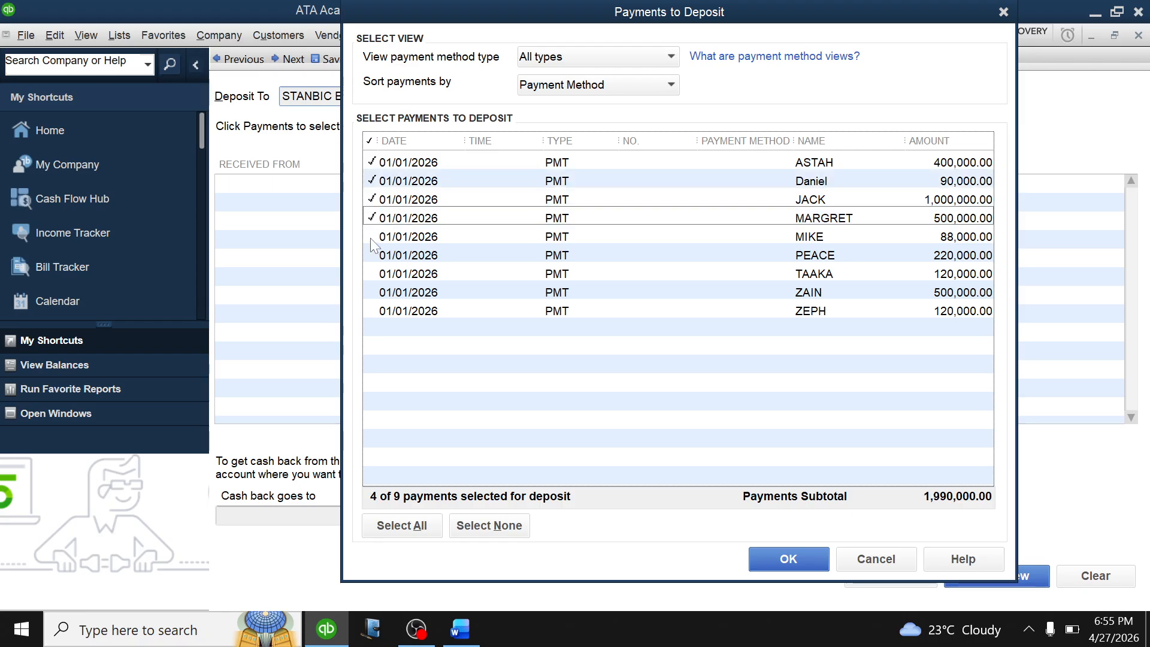
click(372, 237)
click(371, 256)
click(370, 274)
click(373, 293)
click(372, 310)
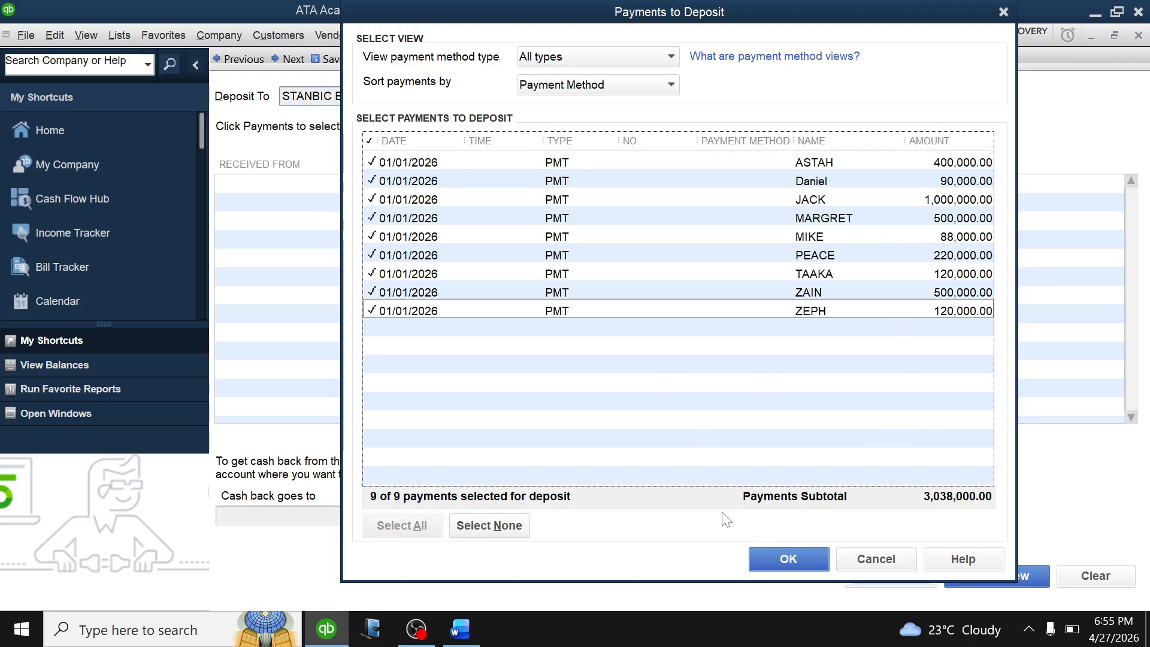
click(785, 555)
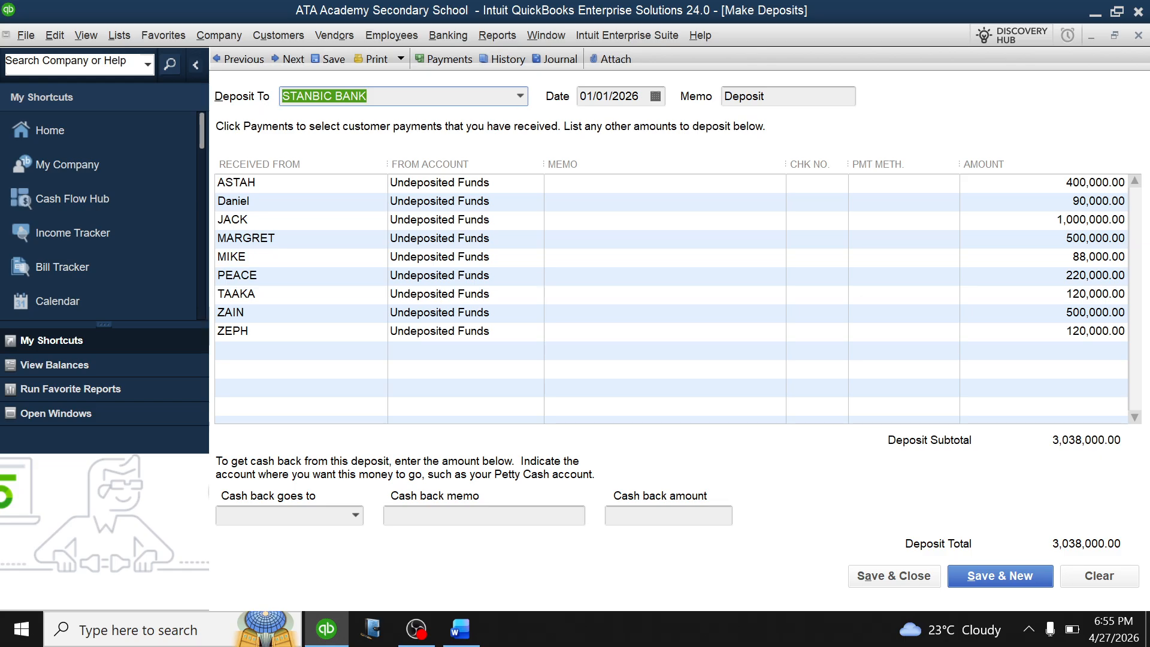
Deposit the 3,038,000.00 total into Centenary bank and save the deposit.
click(521, 97)
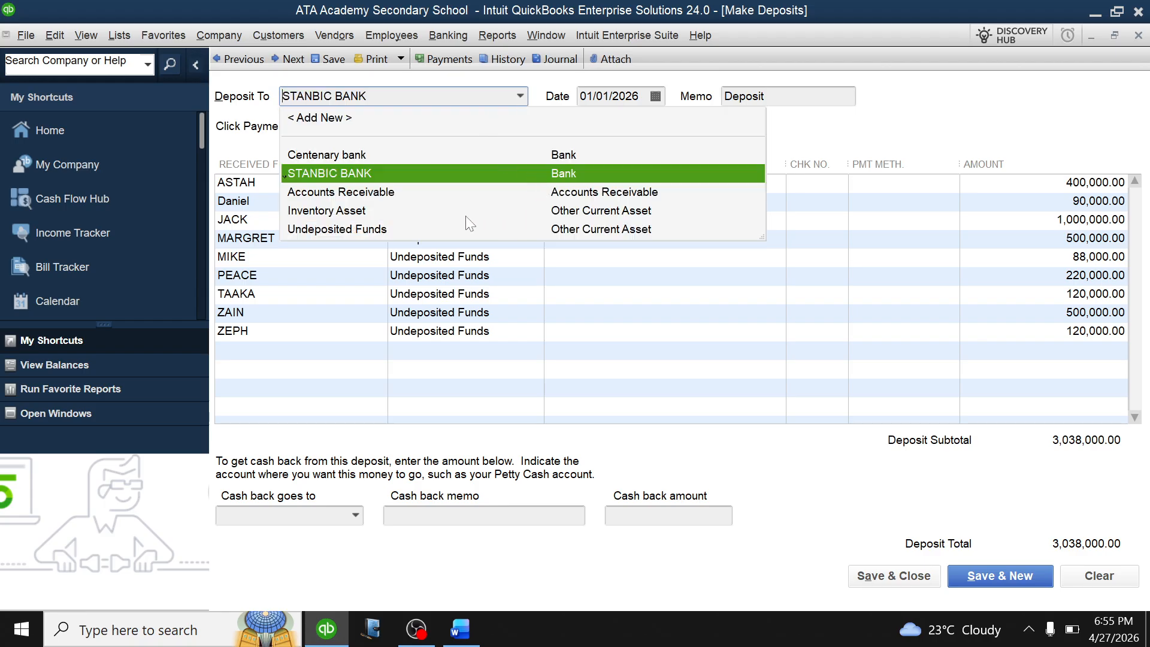
click(410, 154)
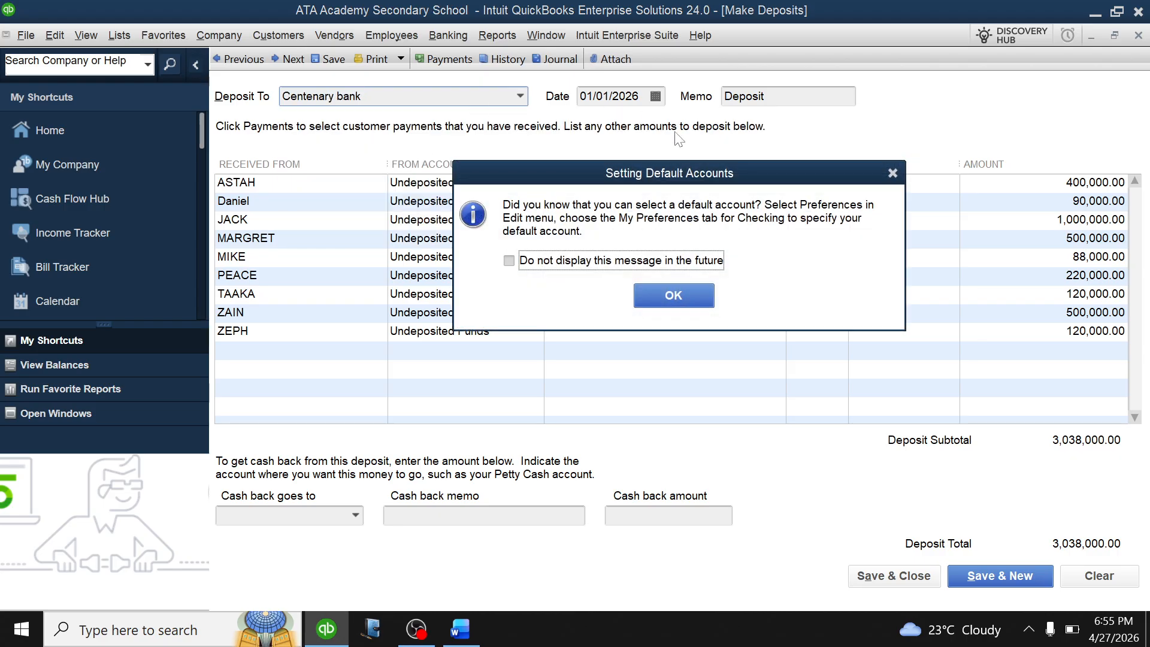
click(685, 293)
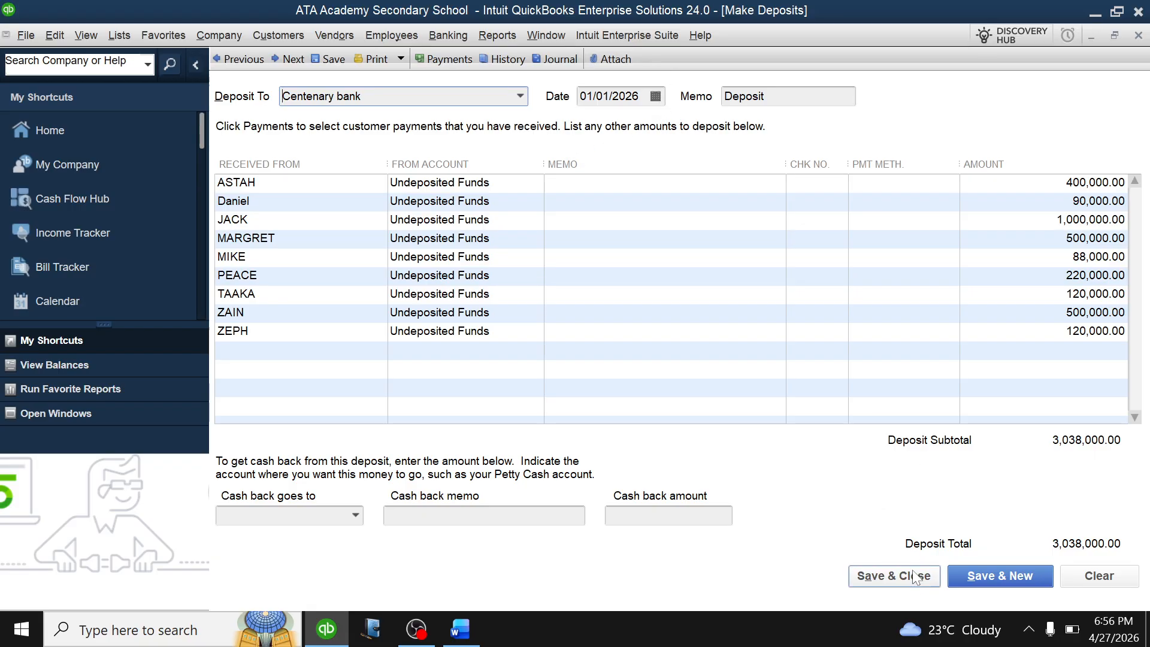
click(874, 576)
Confirm the backdated deposit, then review the Customer Balance Summary showing ZEPH owing 500,000.00.
click(541, 315)
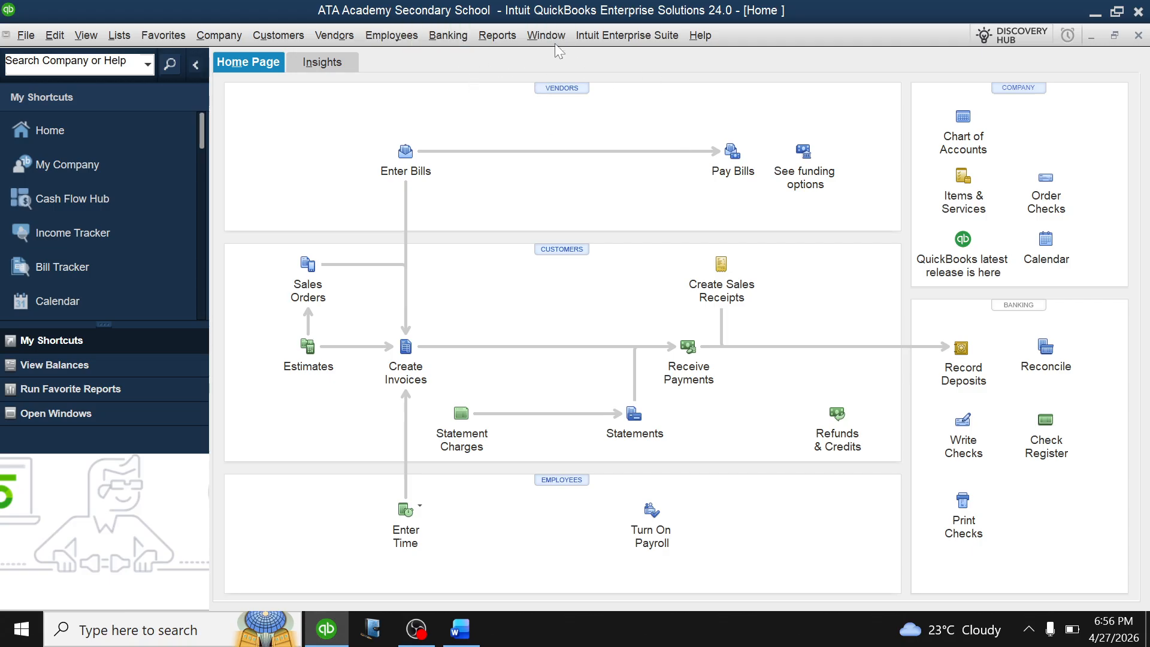
click(495, 37)
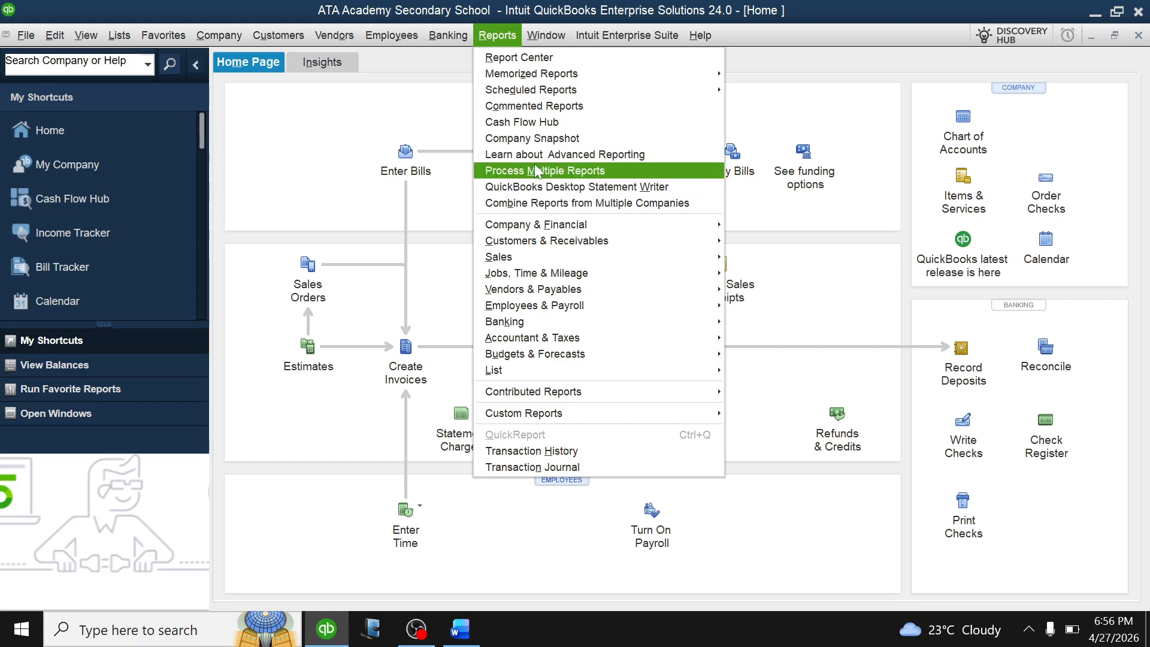
mouse_move(551, 245)
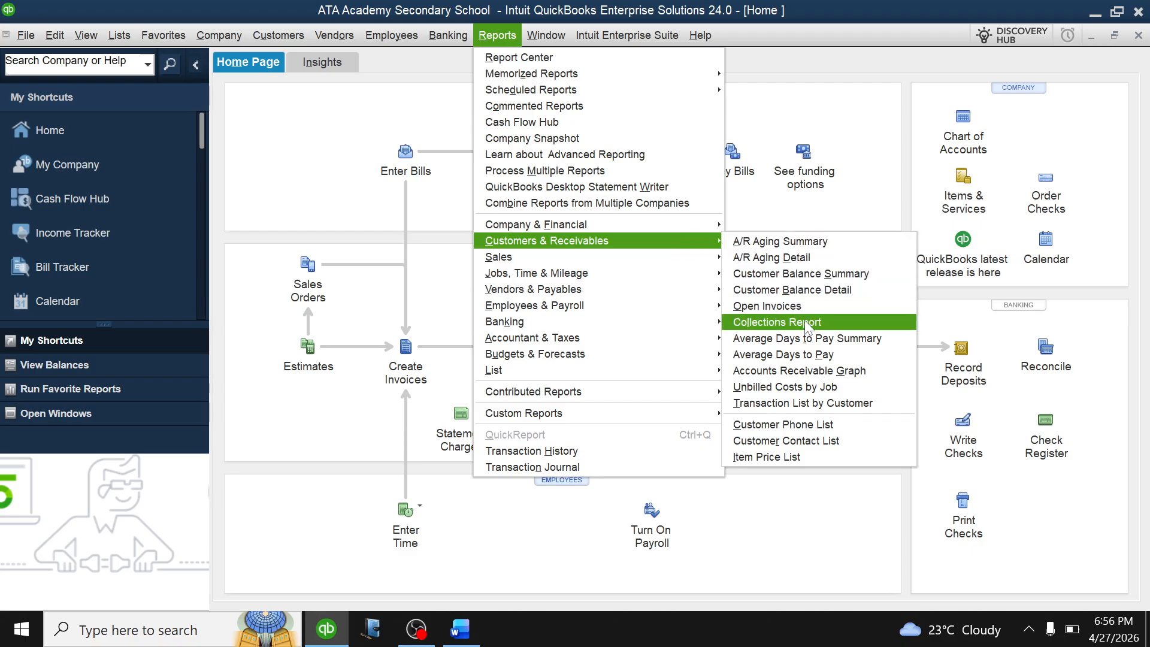
click(803, 273)
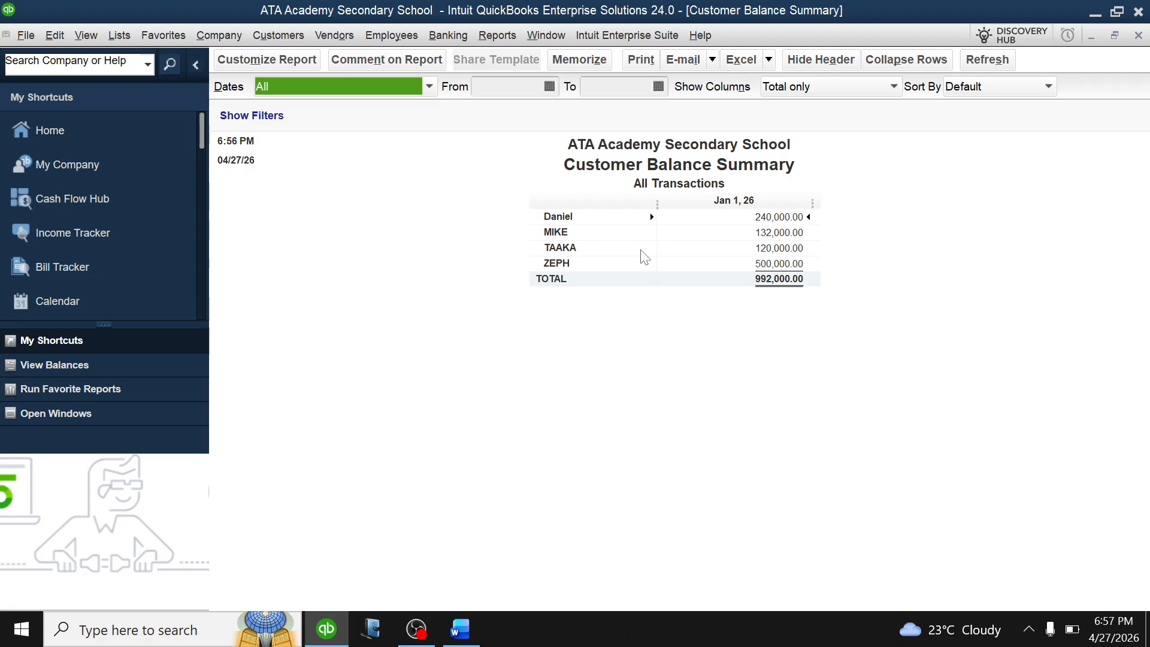
key(Escape)
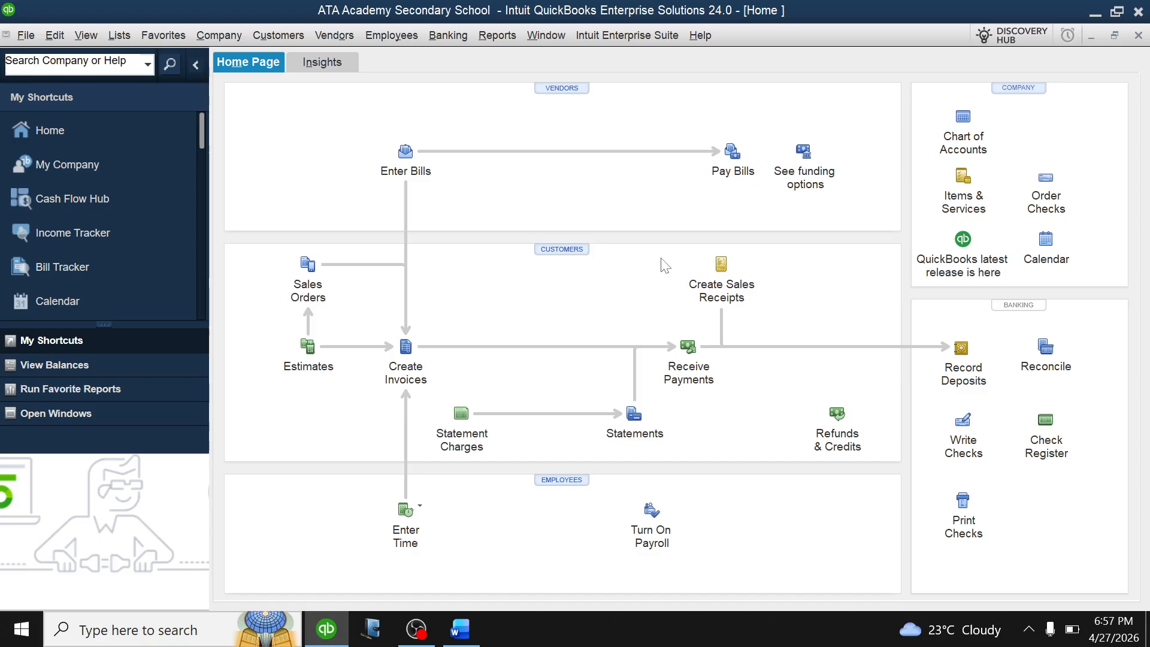
Record ZEPH's 500,000.00 payment on invoice 2 and confirm the backdated save.
click(689, 347)
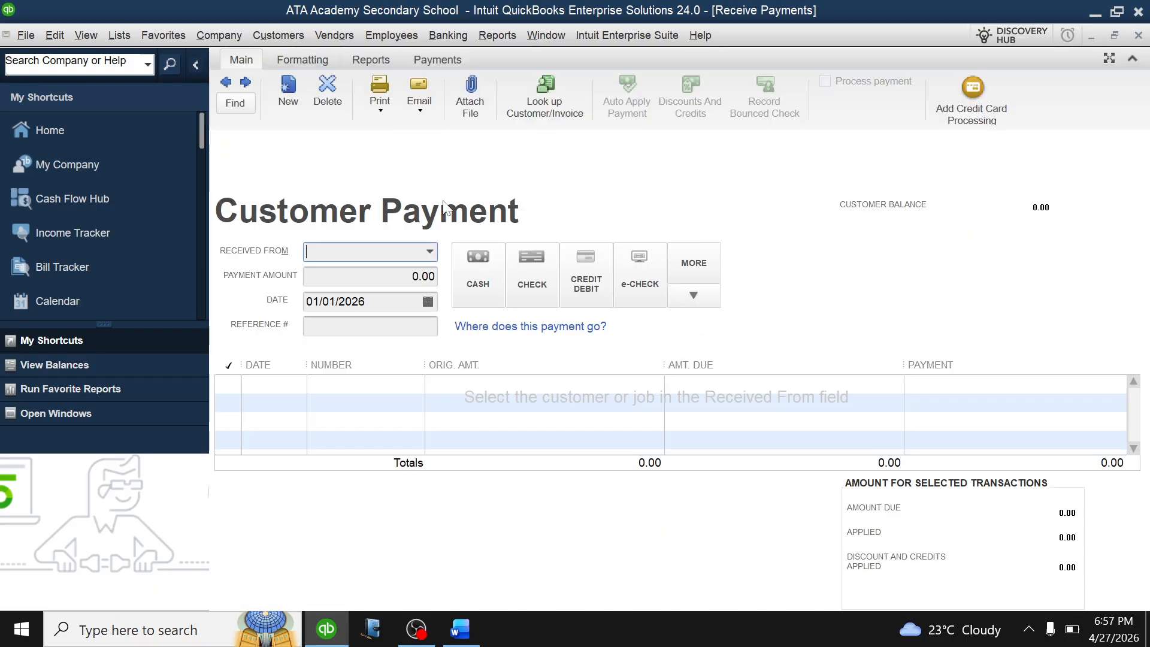
click(430, 252)
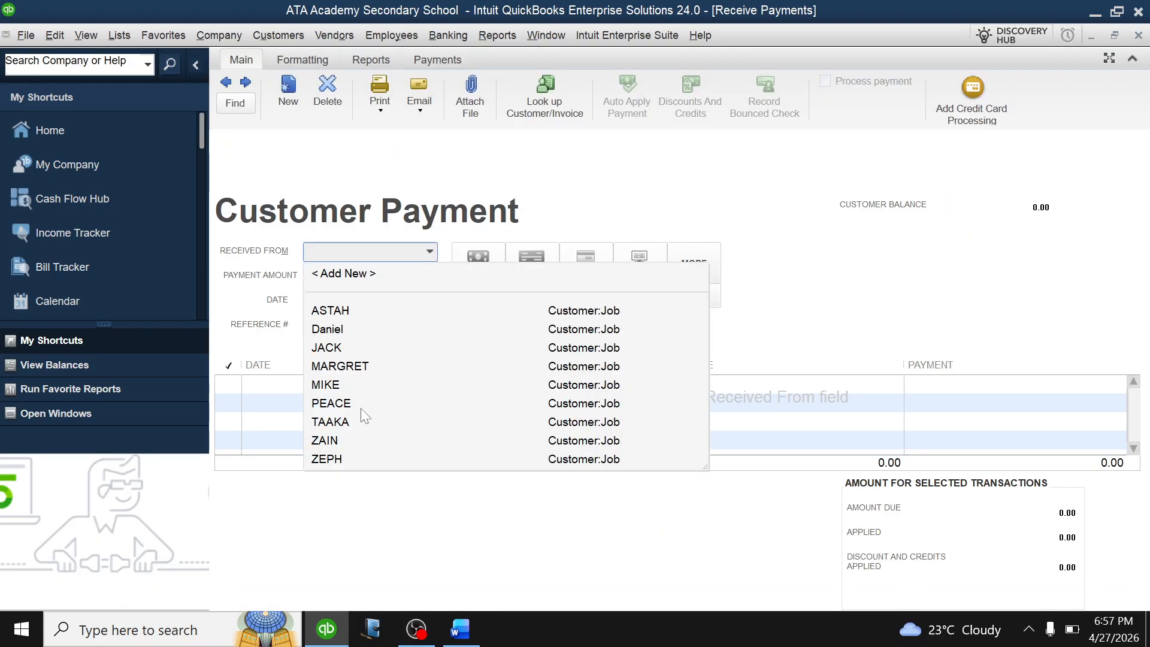
click(364, 459)
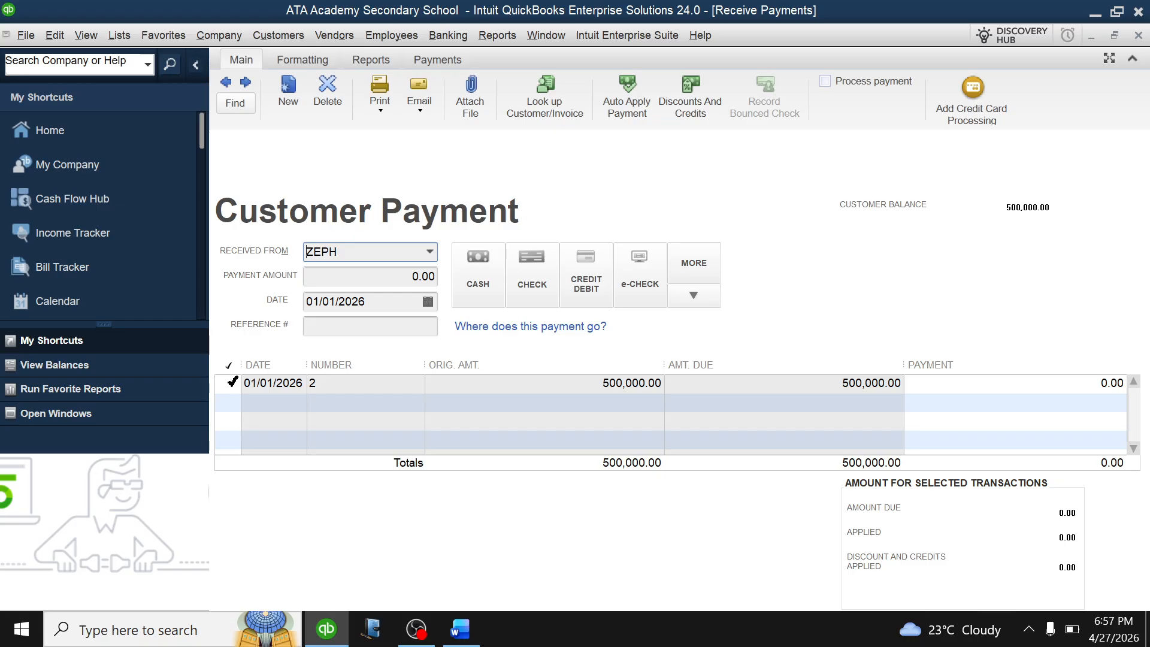
click(231, 383)
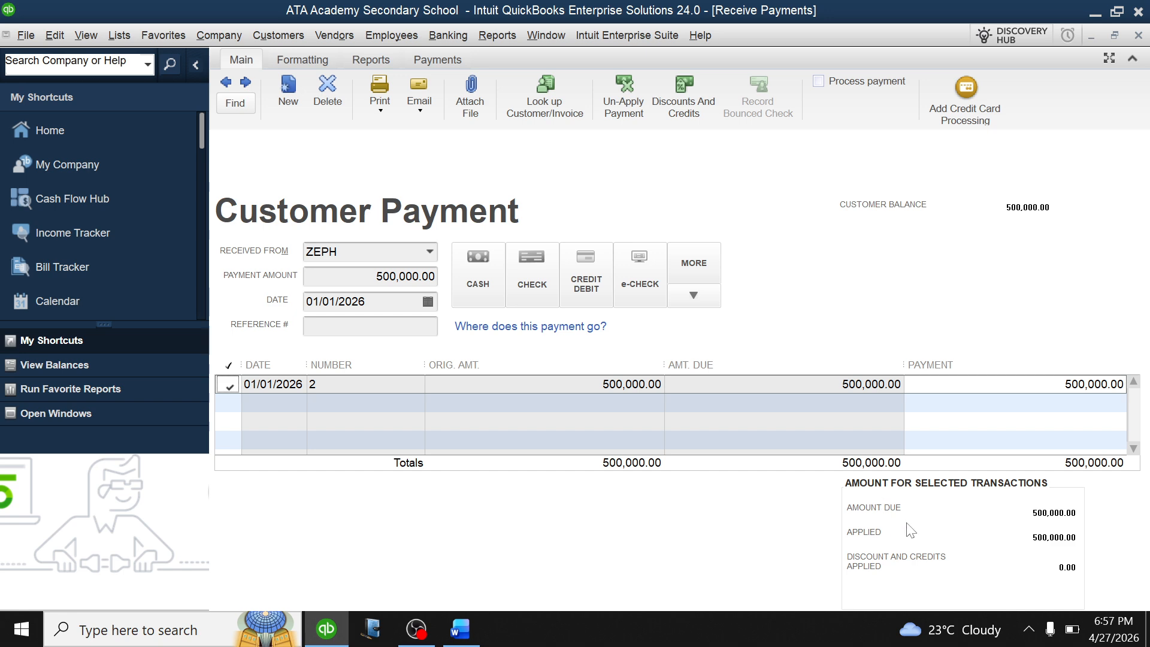
key(Return)
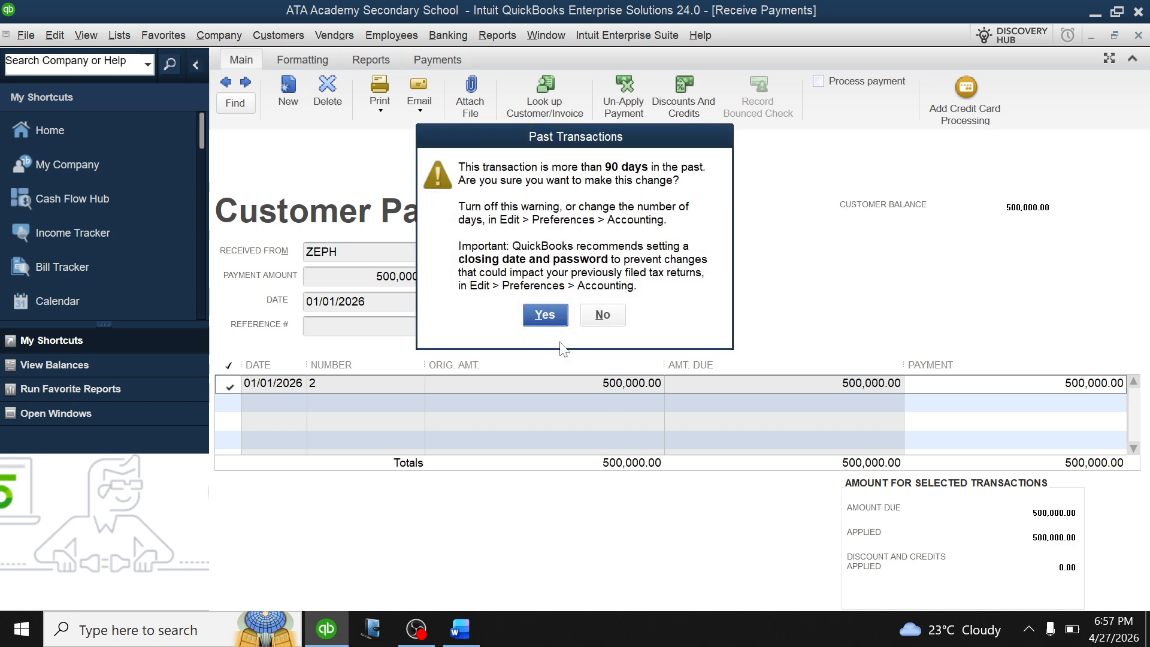
click(545, 316)
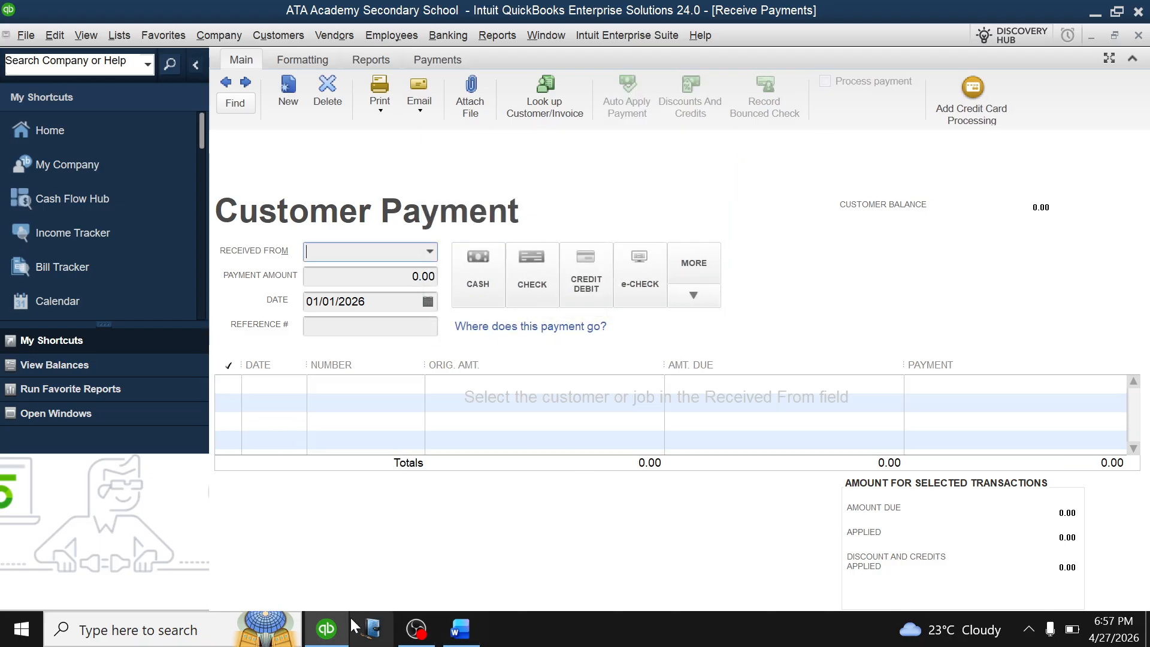
click(497, 35)
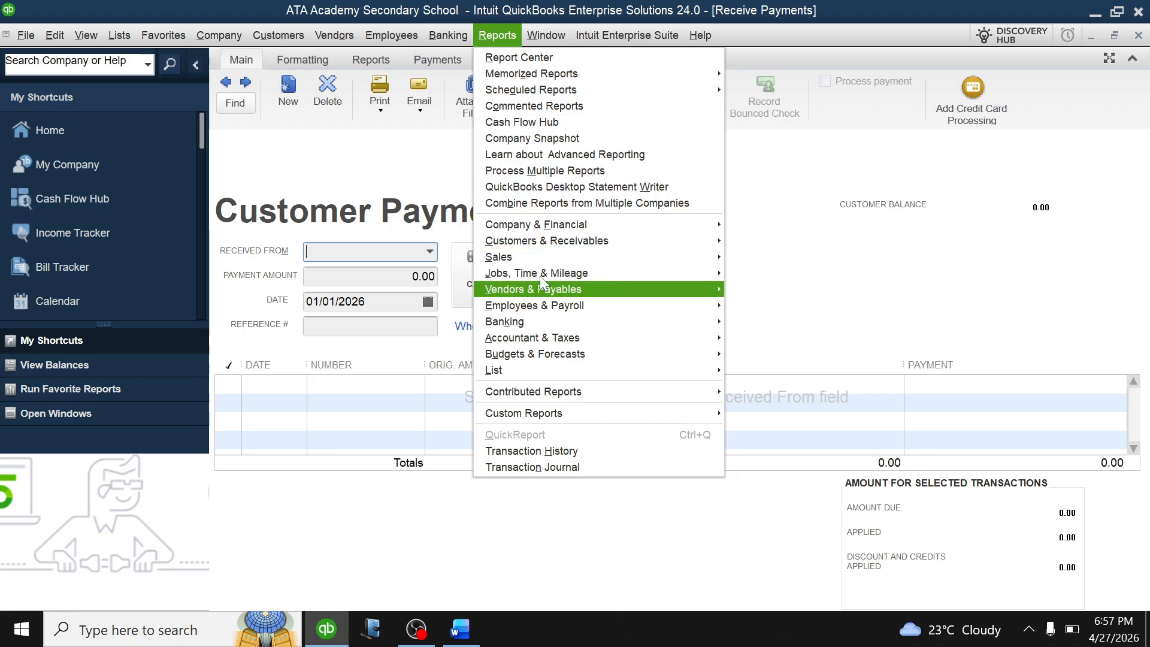
Reopen the Customer Balance Summary, showing Daniel, MIKE and TAAKA owing 492,000.00, then return to Word.
mouse_move(552, 249)
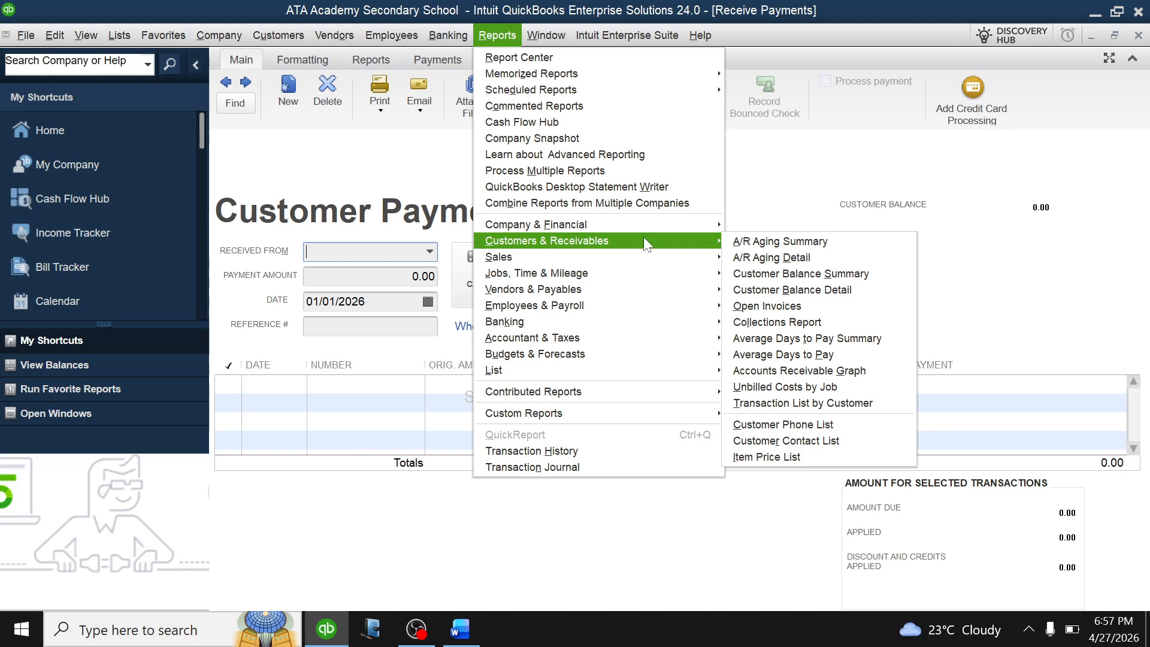
click(782, 274)
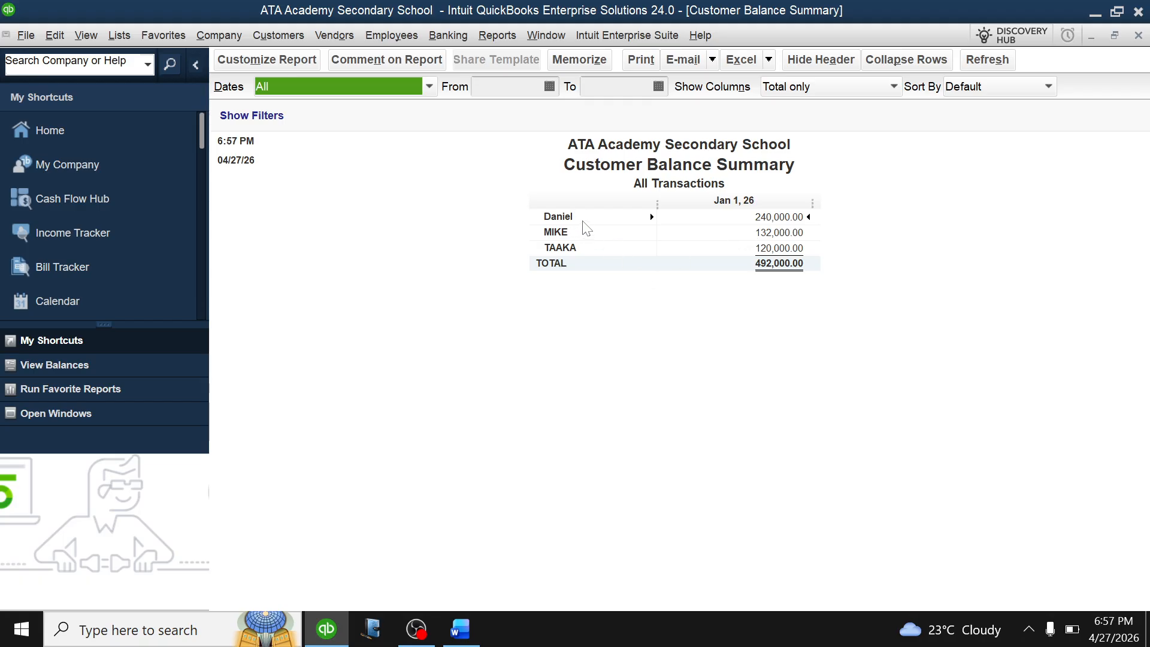
click(461, 629)
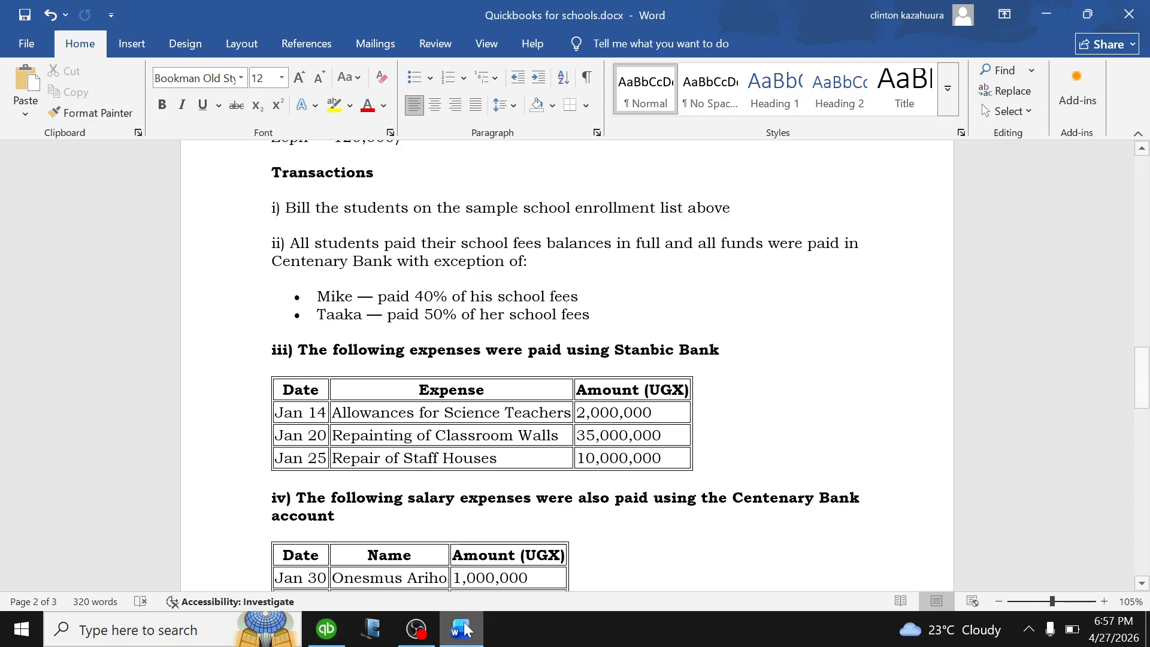
Bring the QuickBooks Customer Balance Summary report back to the front.
click(327, 630)
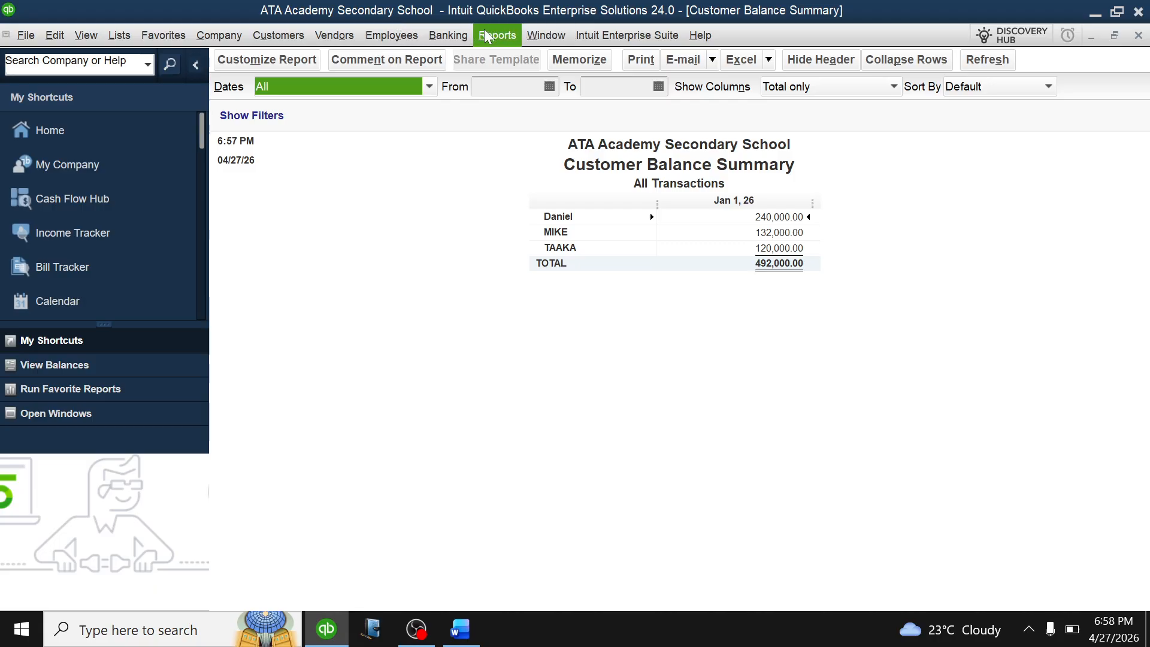
Record Daniel's full 240,000.00 payment on invoice 6 and confirm the backdated save.
click(274, 33)
click(311, 204)
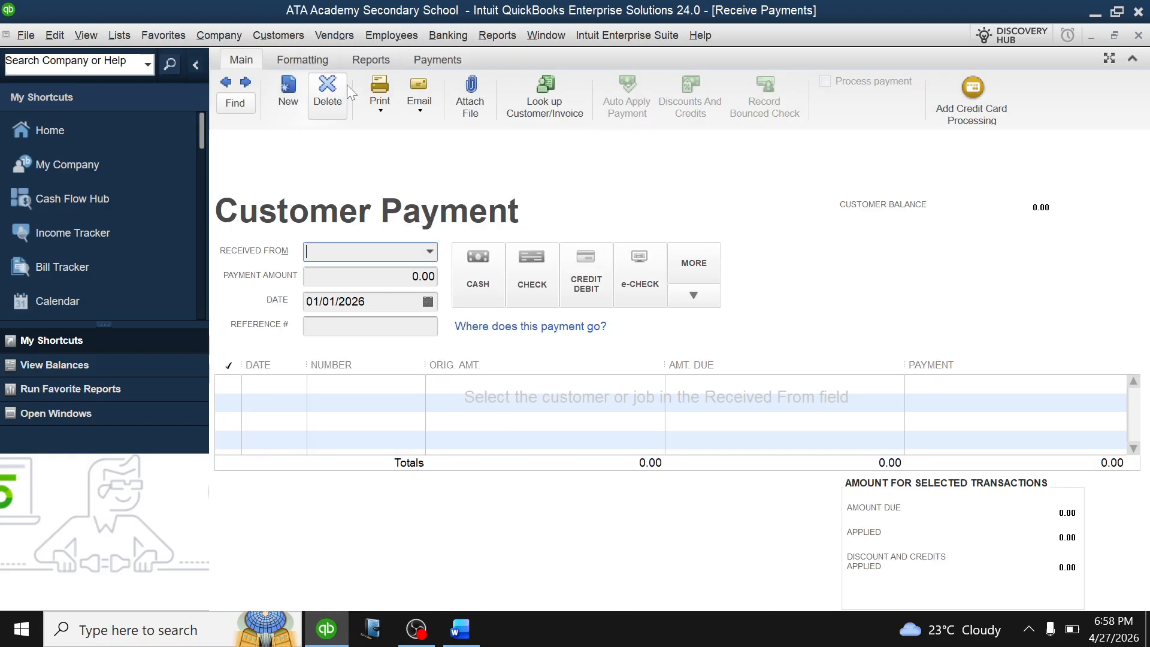
click(430, 253)
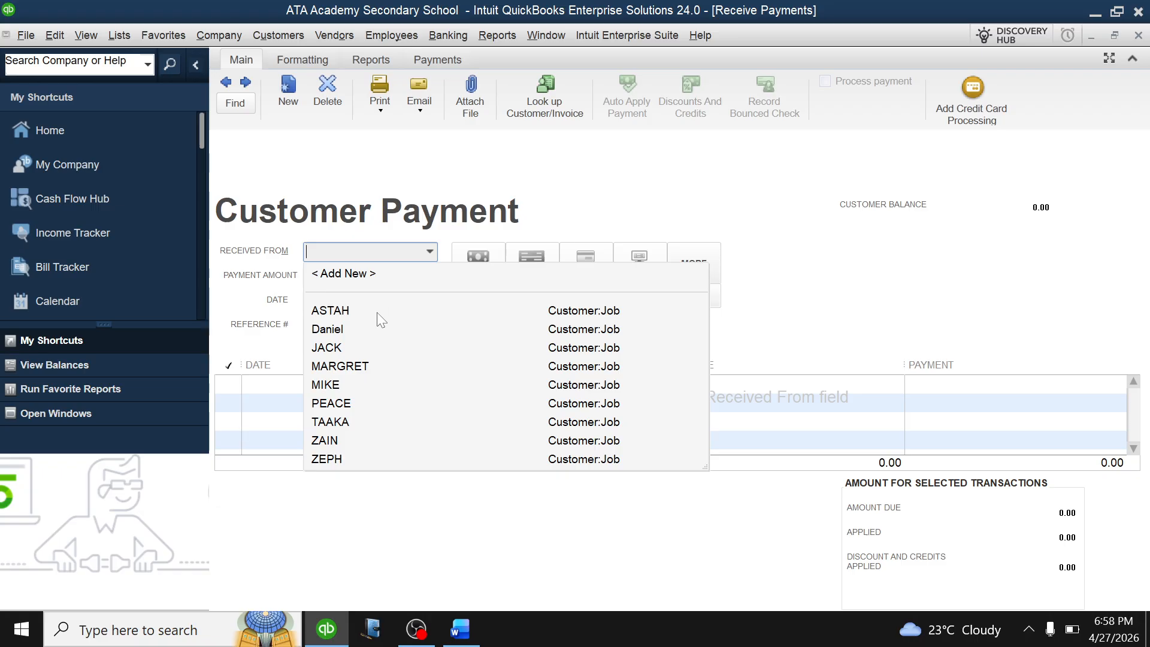
click(366, 329)
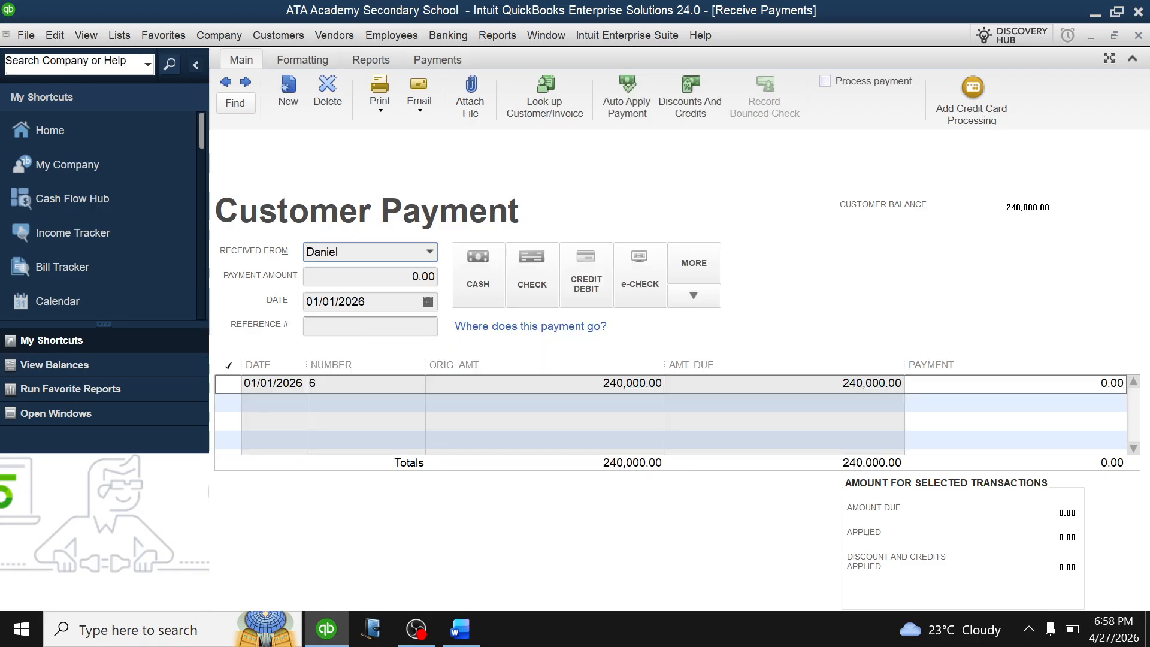
click(233, 384)
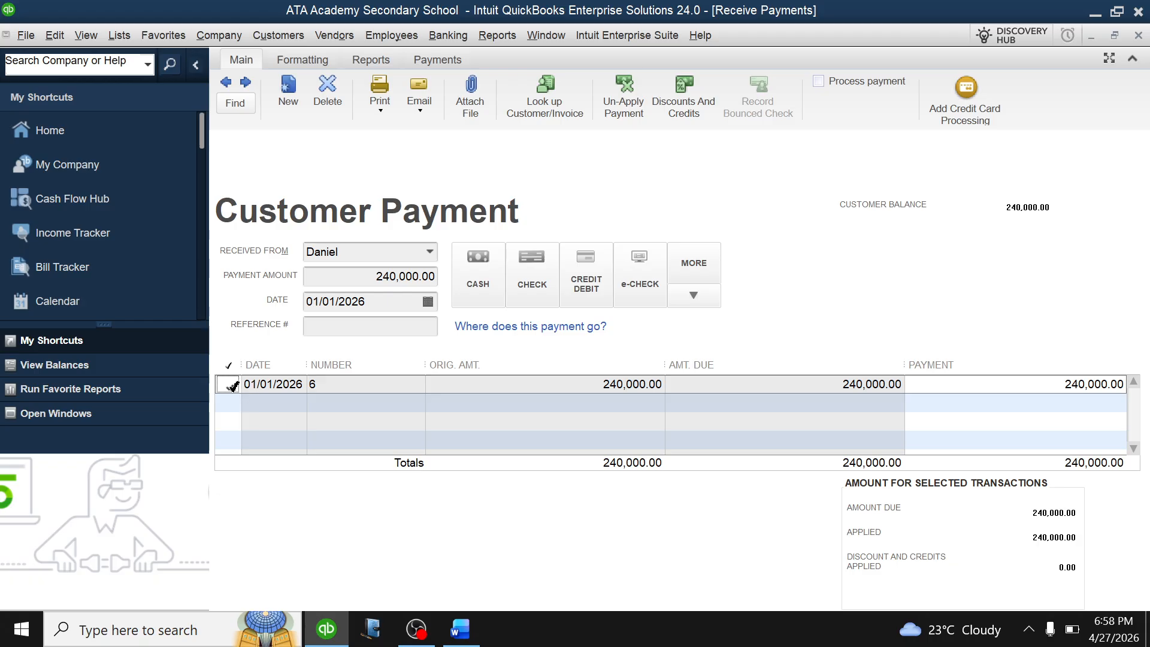
key(alt+s)
click(537, 316)
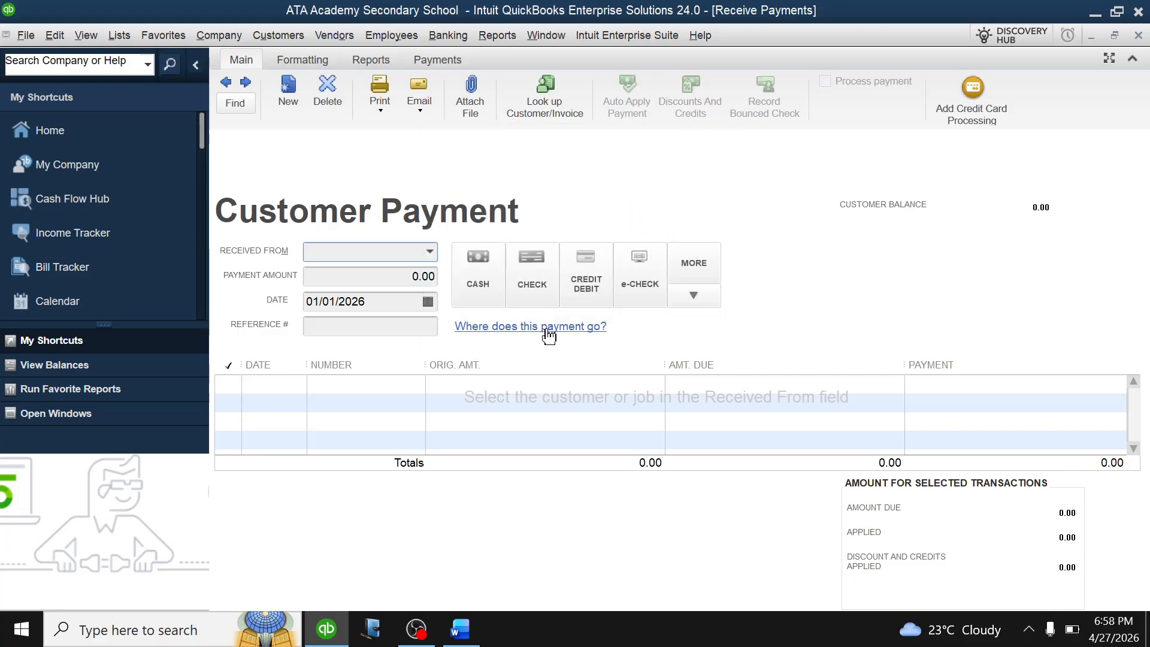
key(Escape)
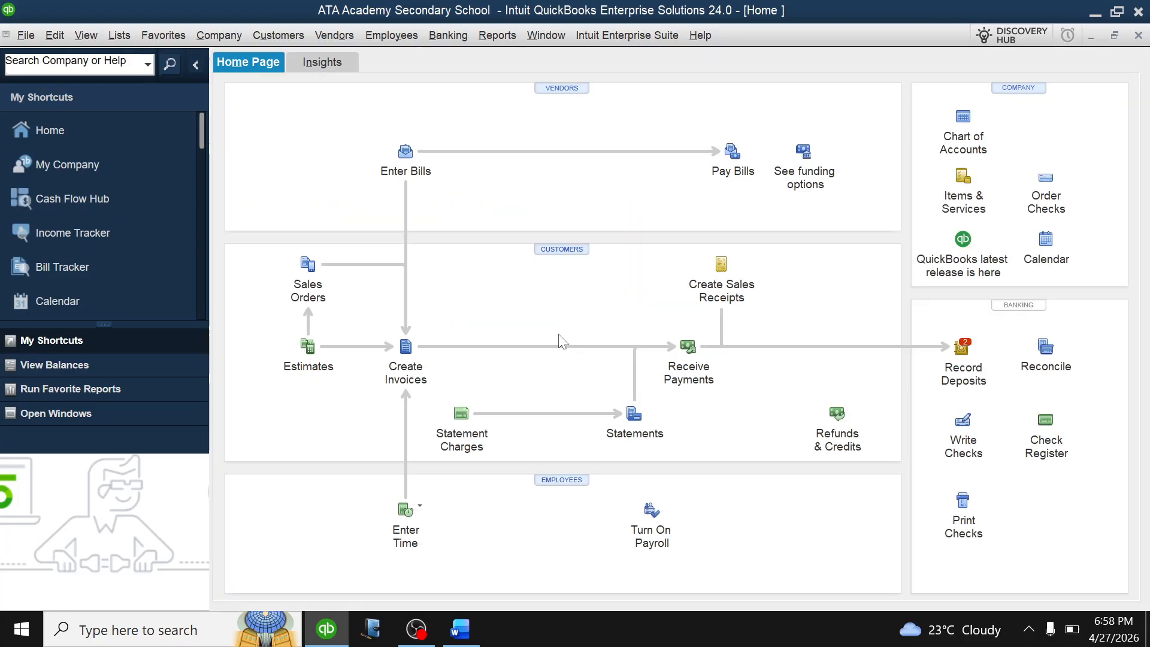
Deposit ZEPH's 500,000.00 and Daniel's 240,000.00 payments into Centenary bank, confirming the backdated save.
click(962, 347)
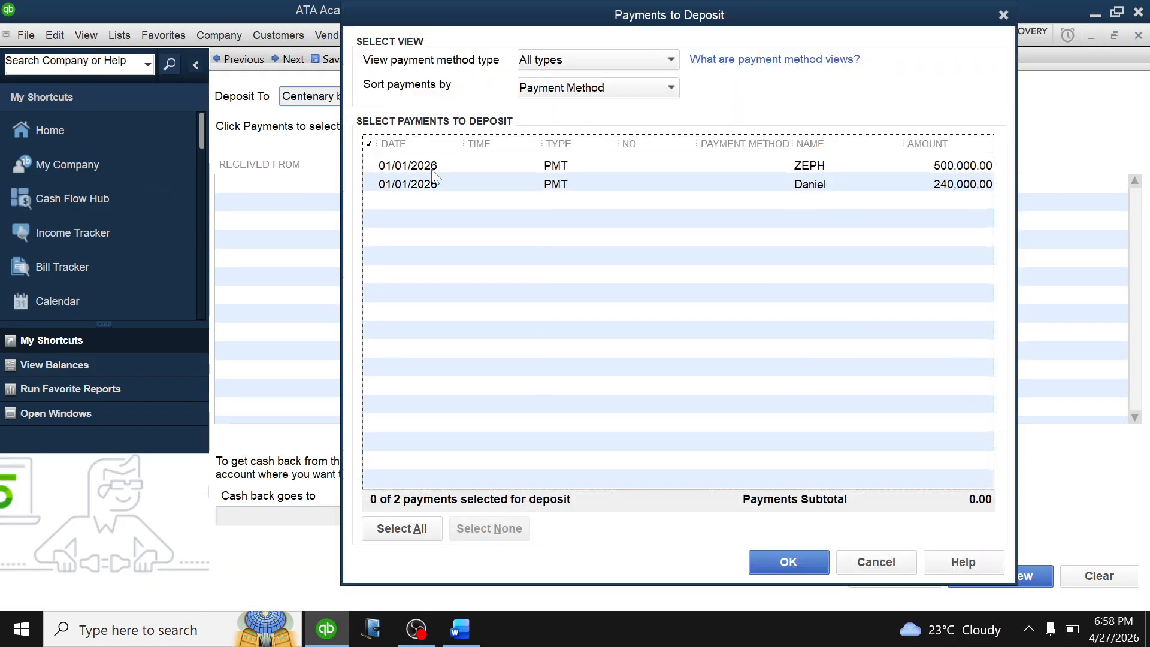
click(375, 167)
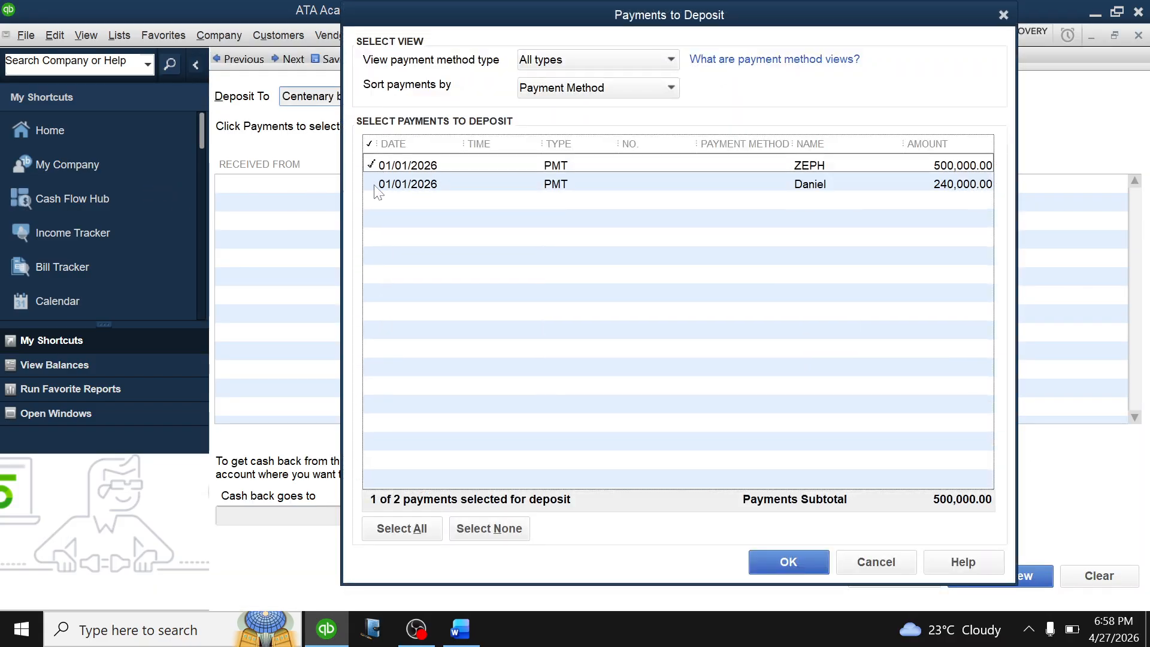
click(375, 185)
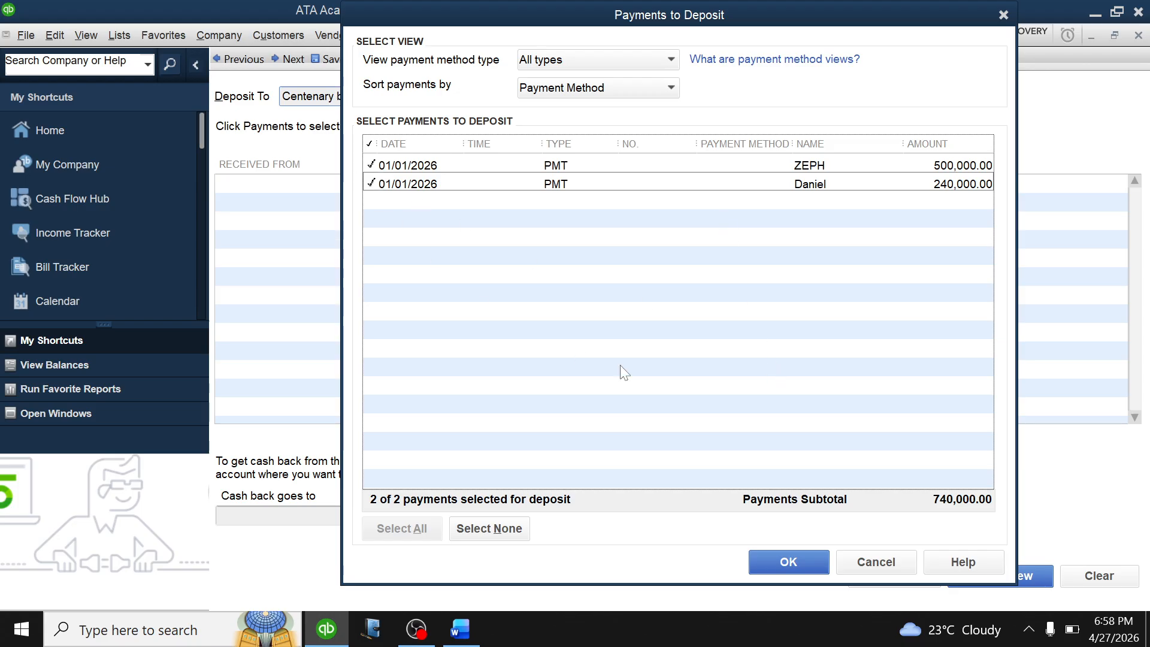
click(792, 561)
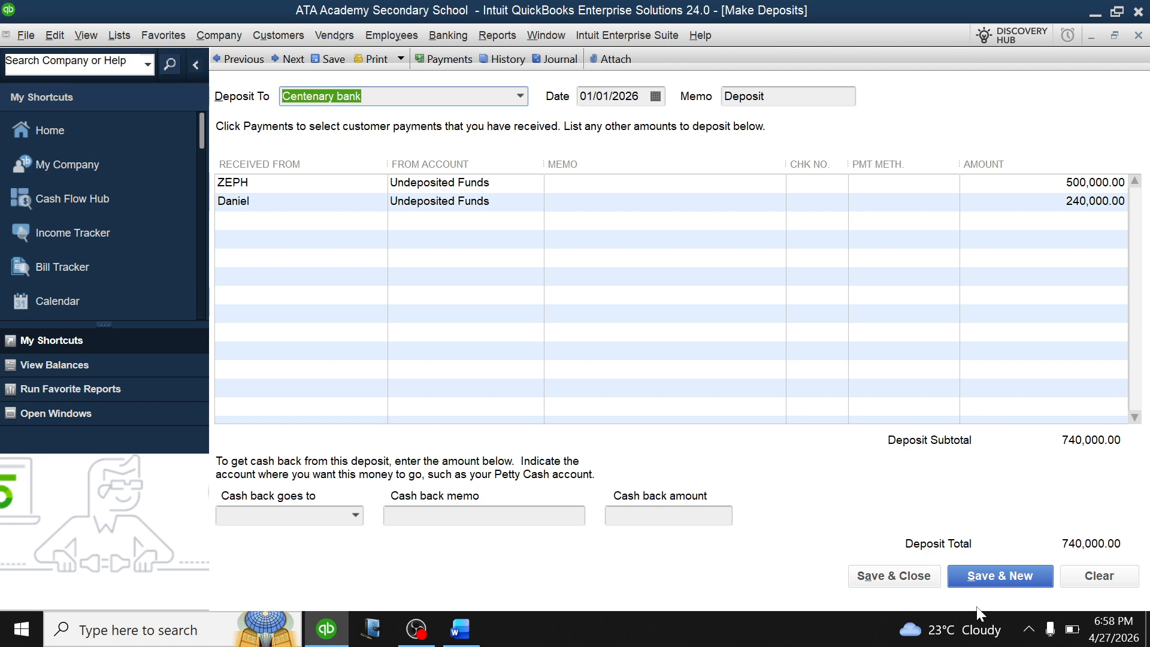
click(932, 577)
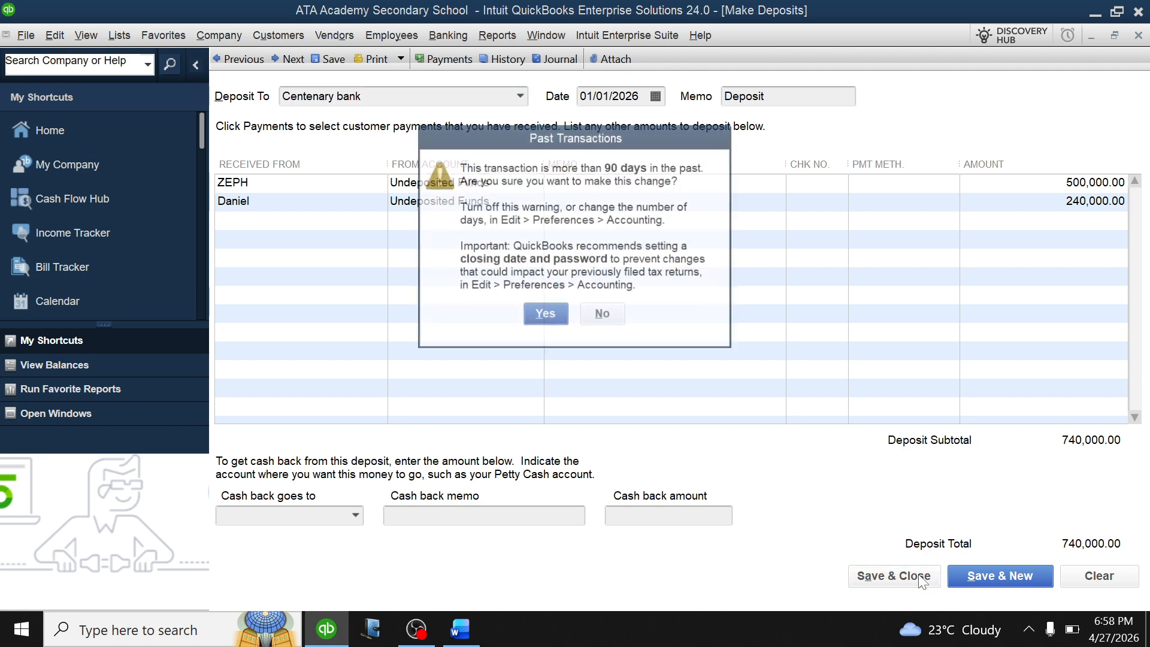
click(543, 315)
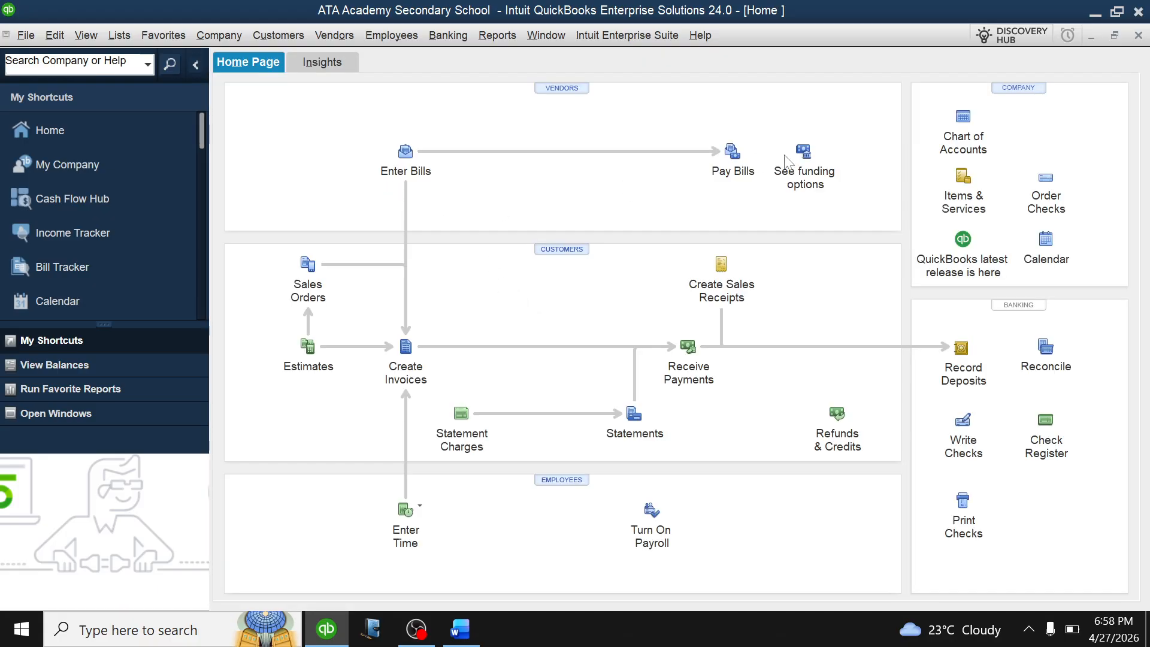
click(949, 144)
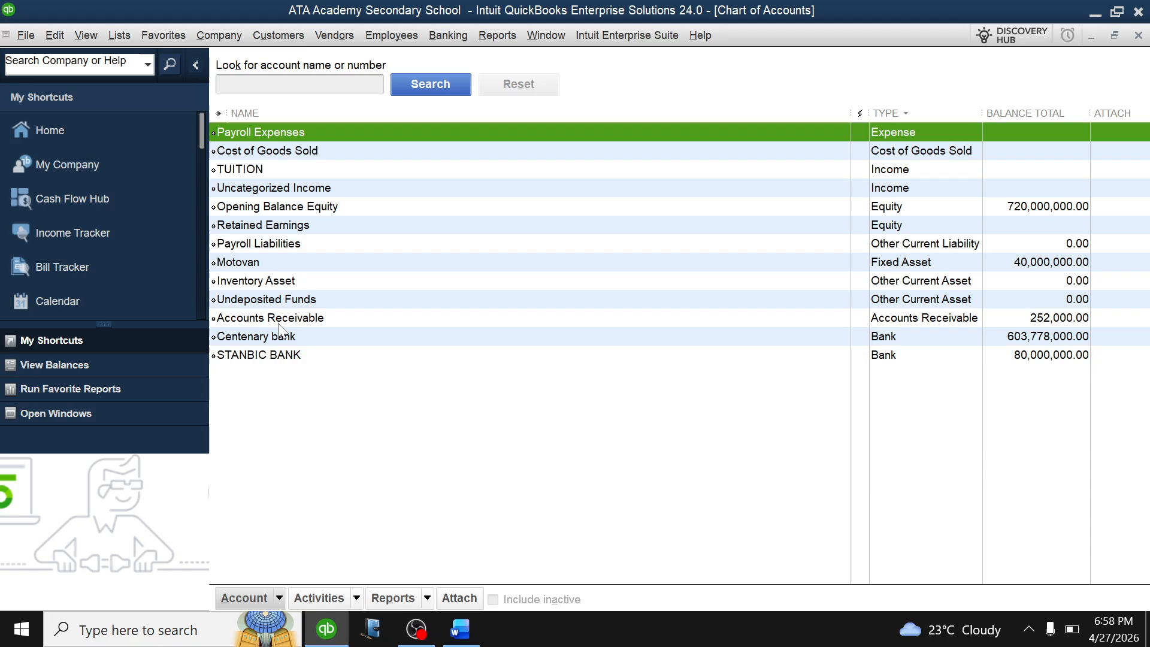
click(295, 337)
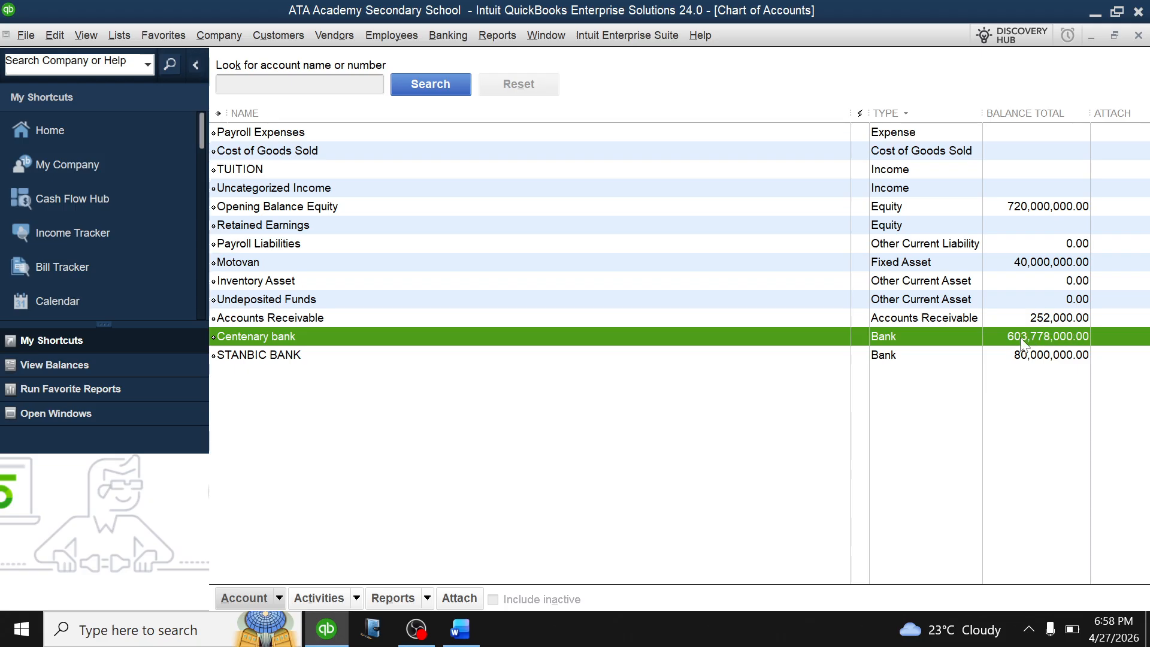
key(Escape)
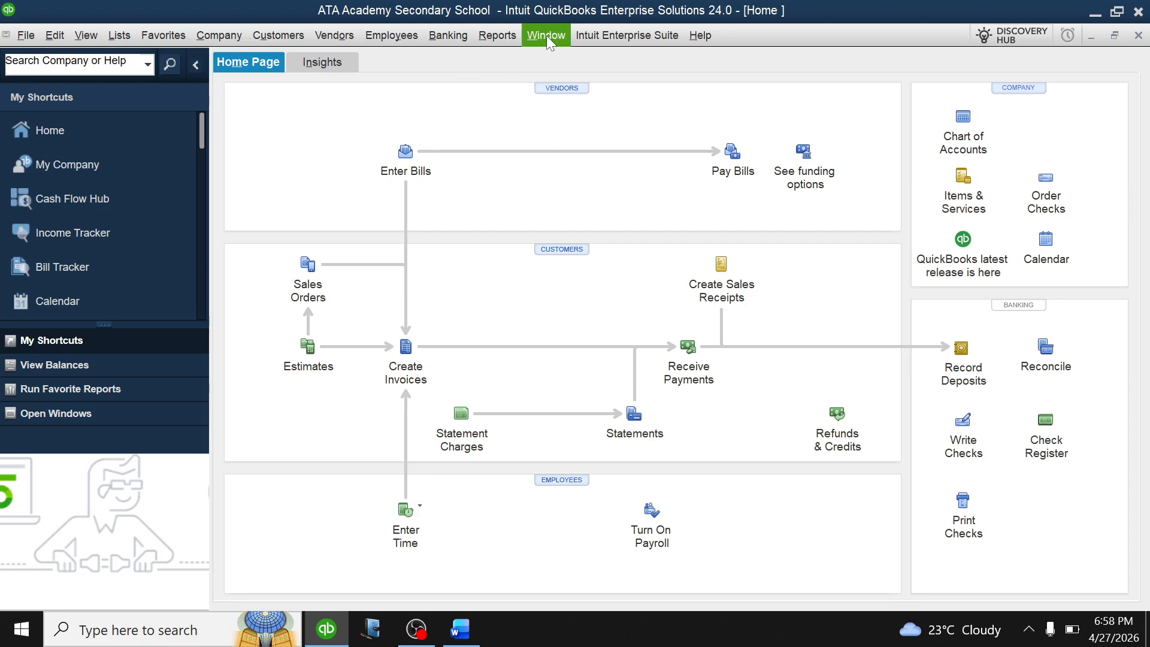
click(497, 36)
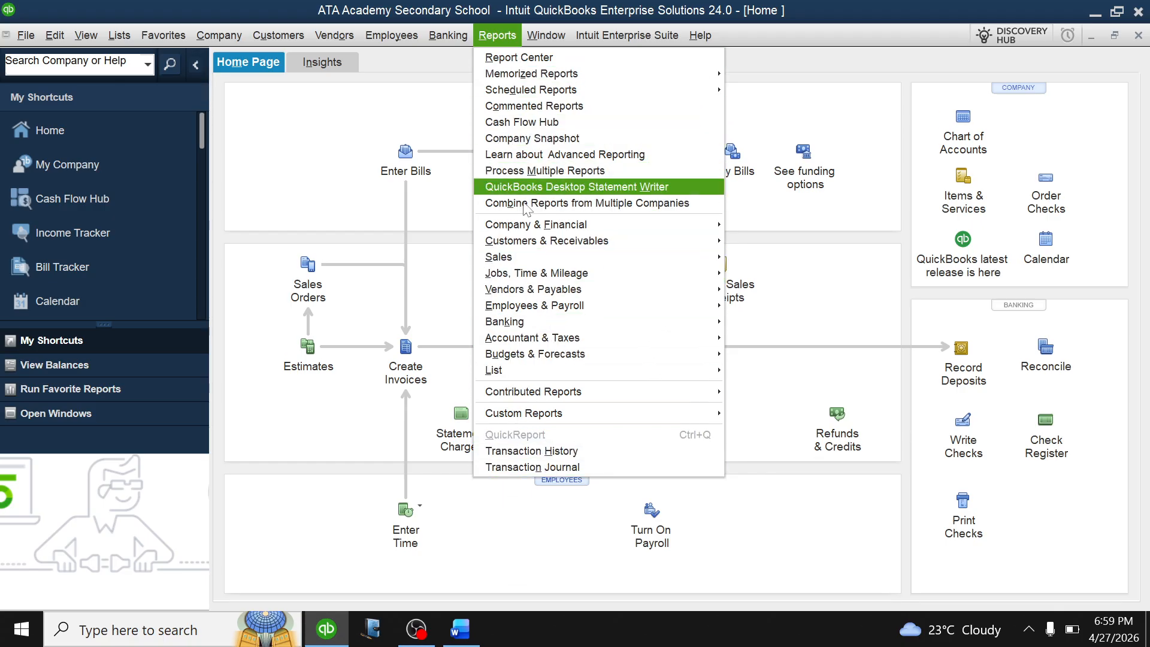
mouse_move(553, 245)
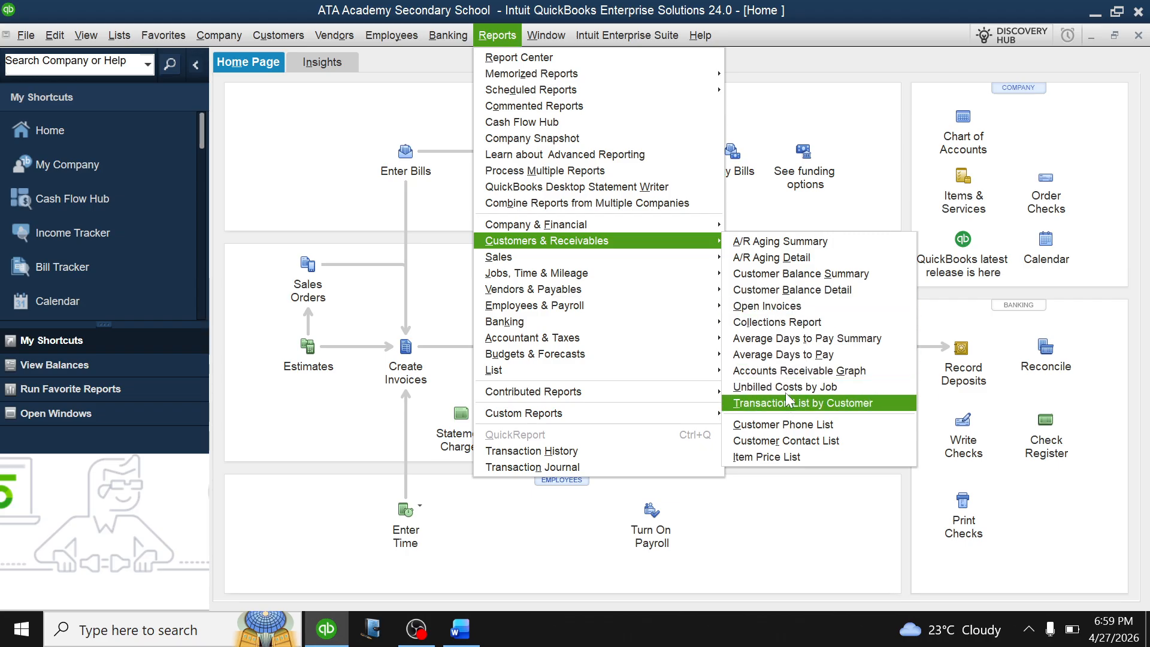
click(790, 274)
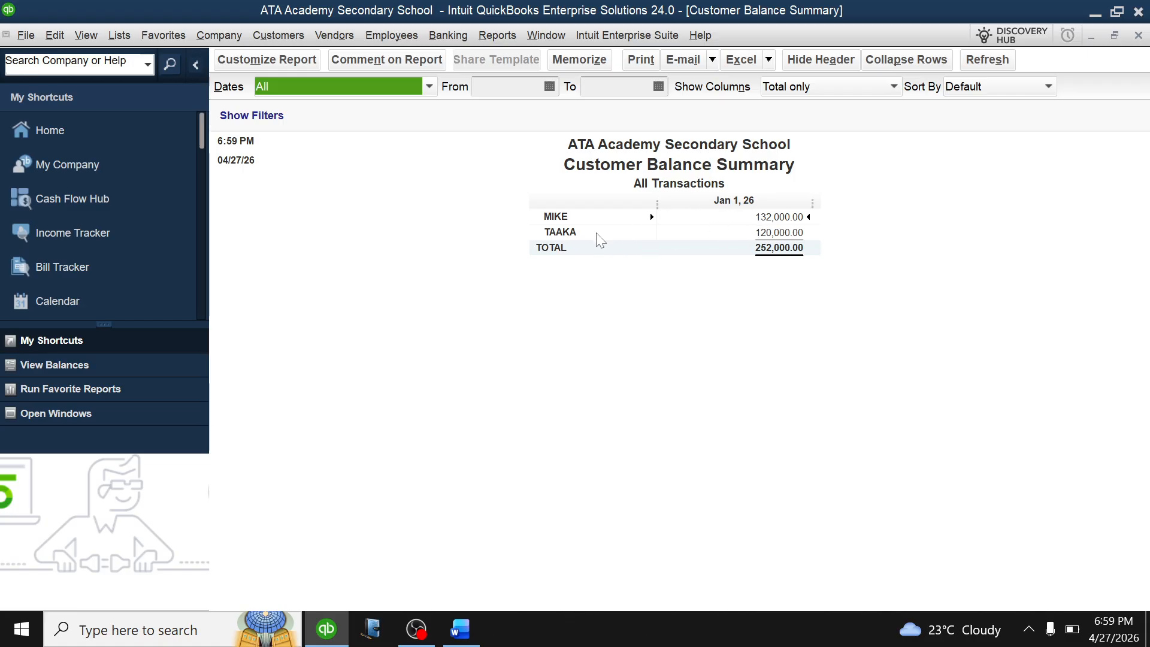
key(Escape)
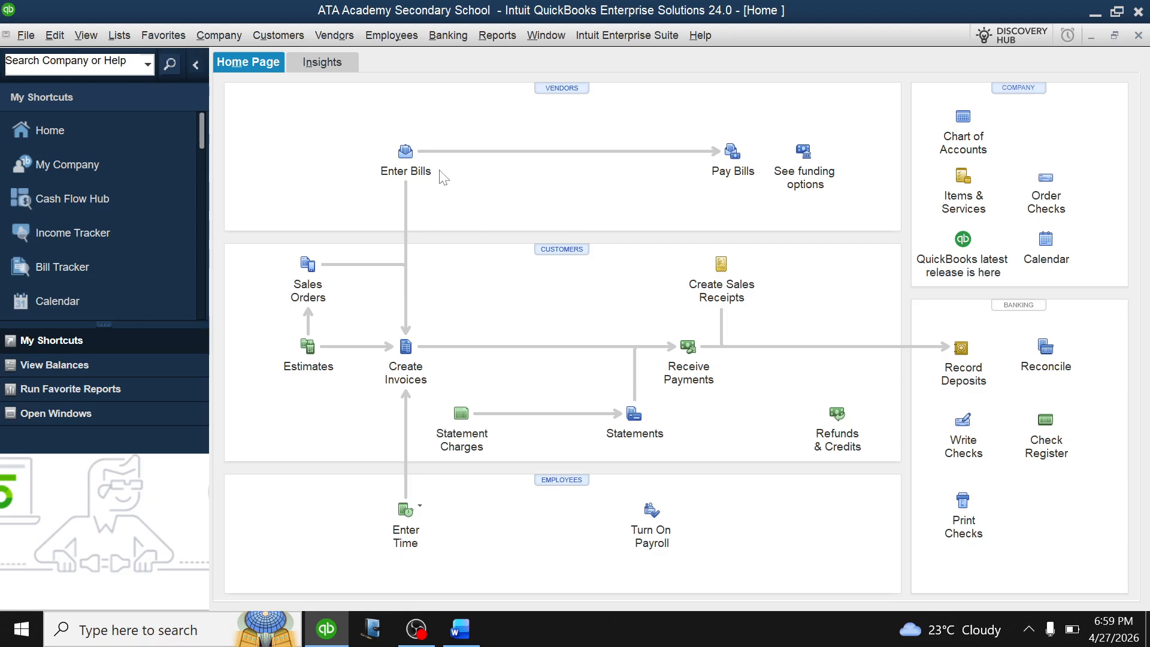
click(464, 630)
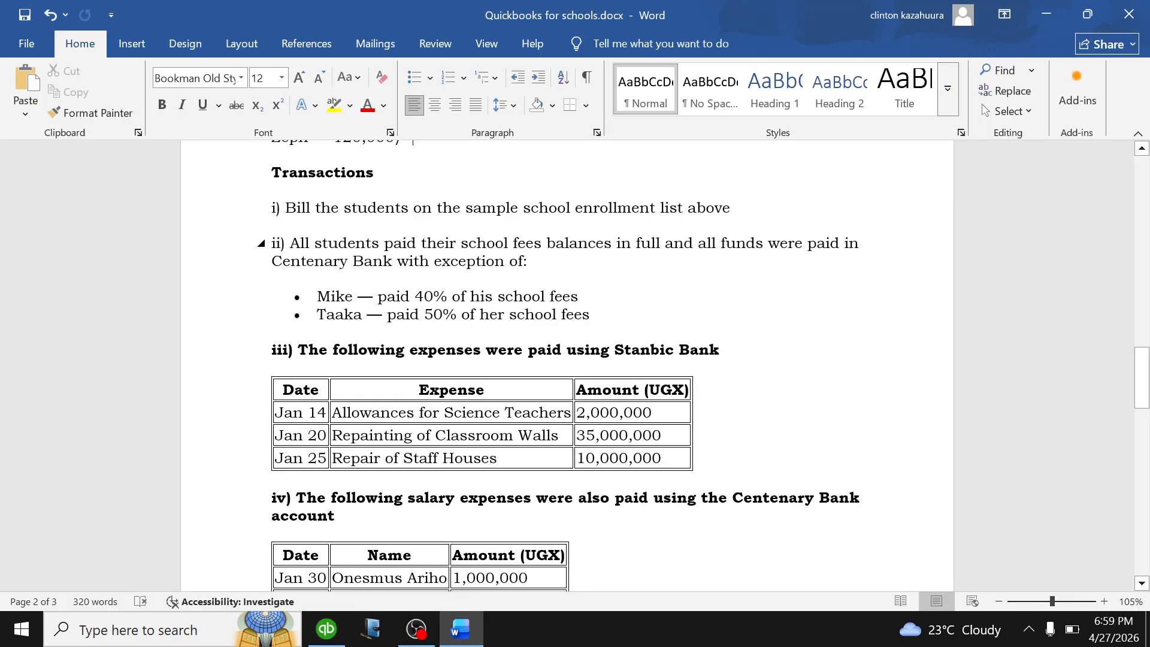
scroll(567, 366, down, 1)
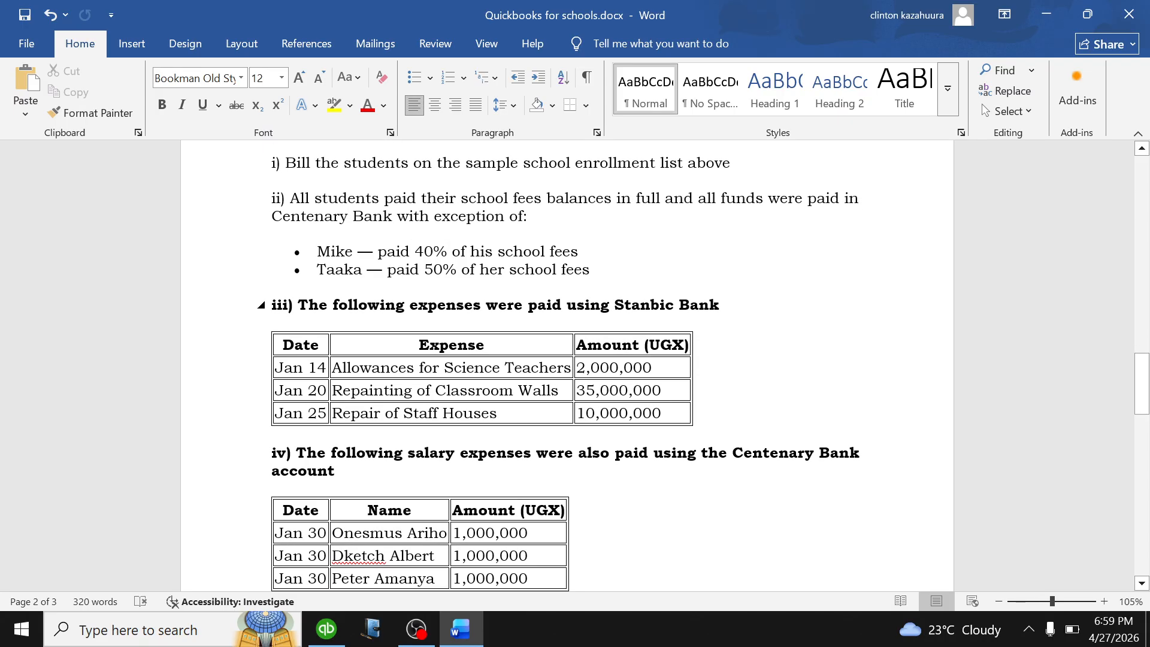
scroll(707, 354, down, 2)
scroll(707, 355, up, 1)
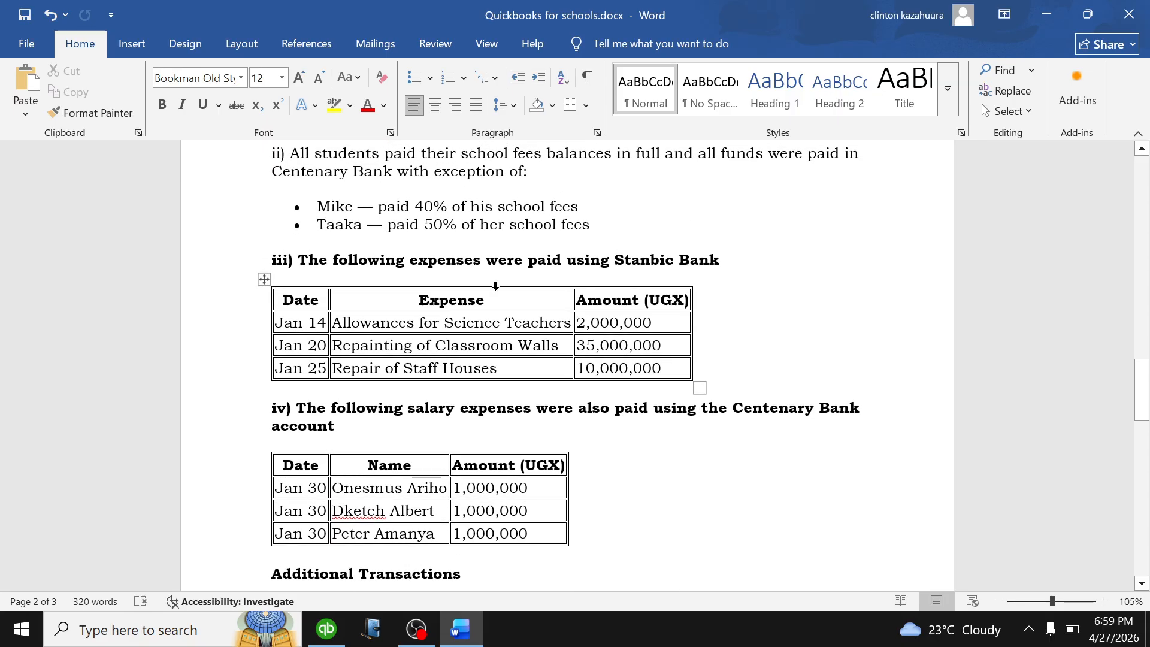
scroll(428, 376, down, 1)
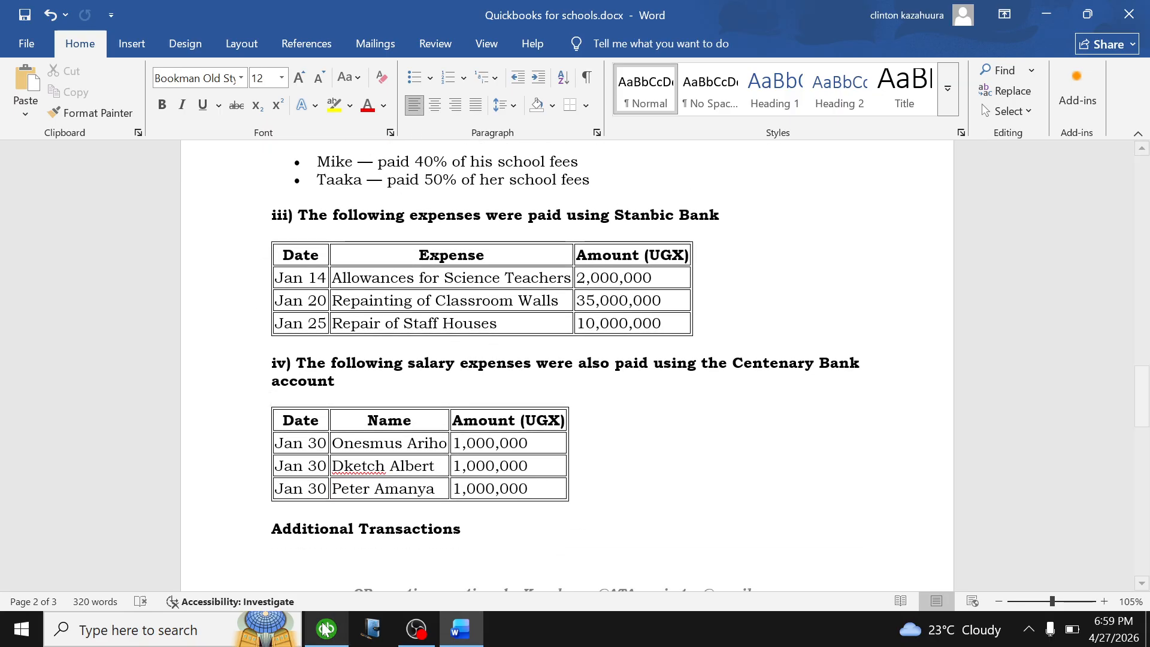
click(325, 632)
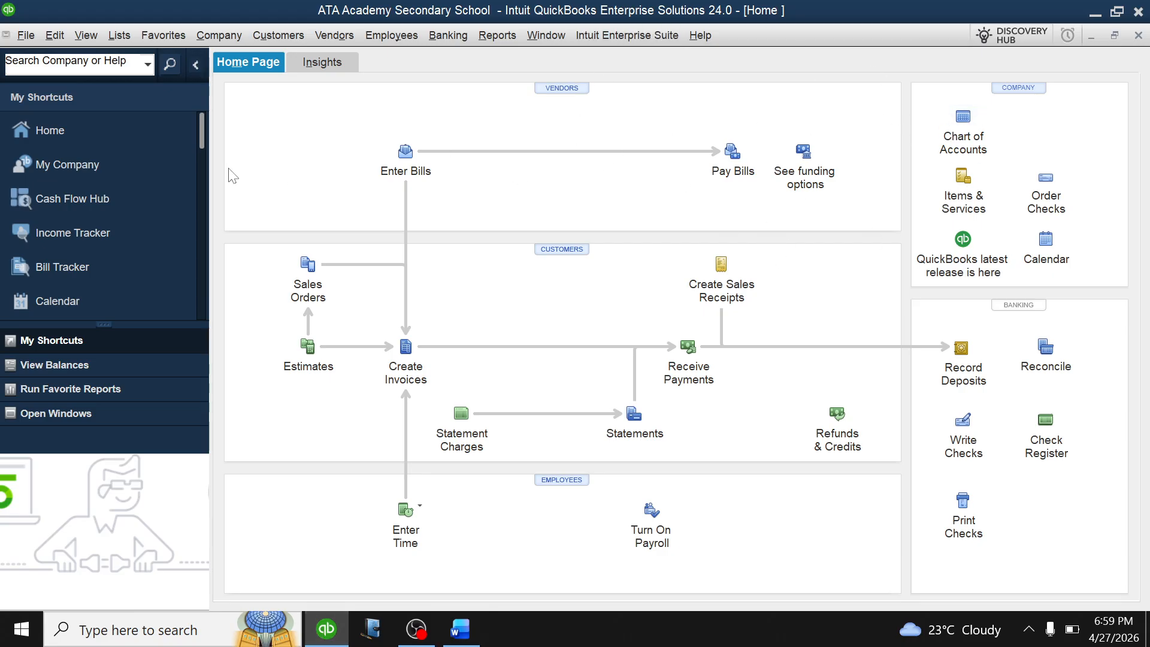
From the Chart of Accounts, start Make General Journal Entries via Activities.
click(966, 118)
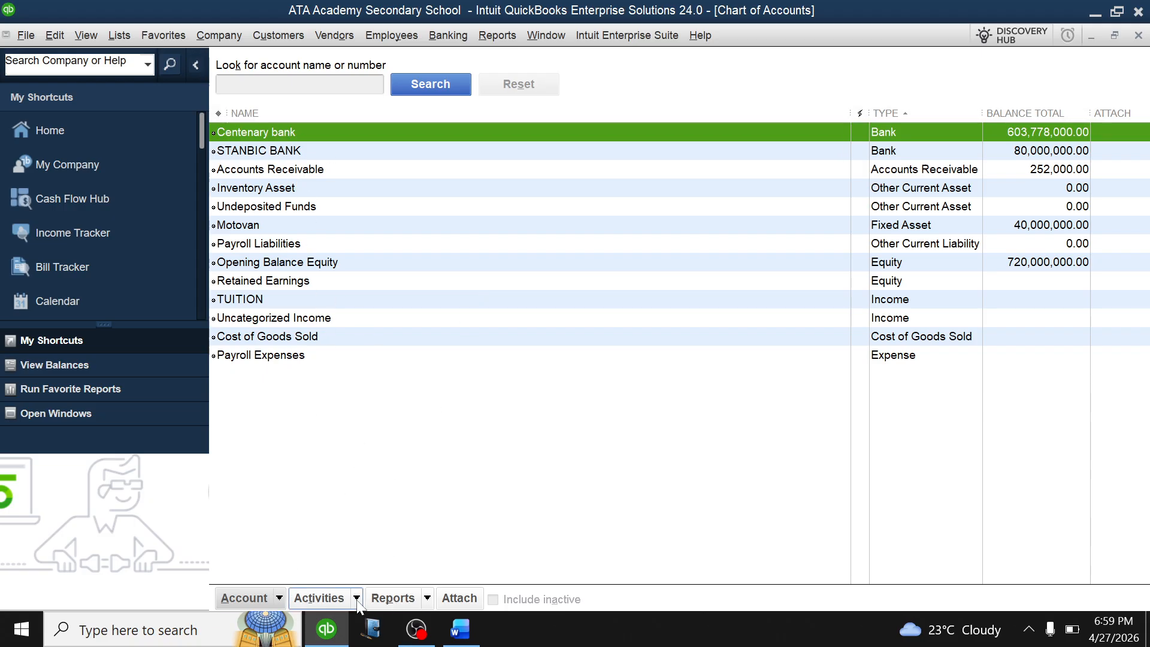
click(323, 598)
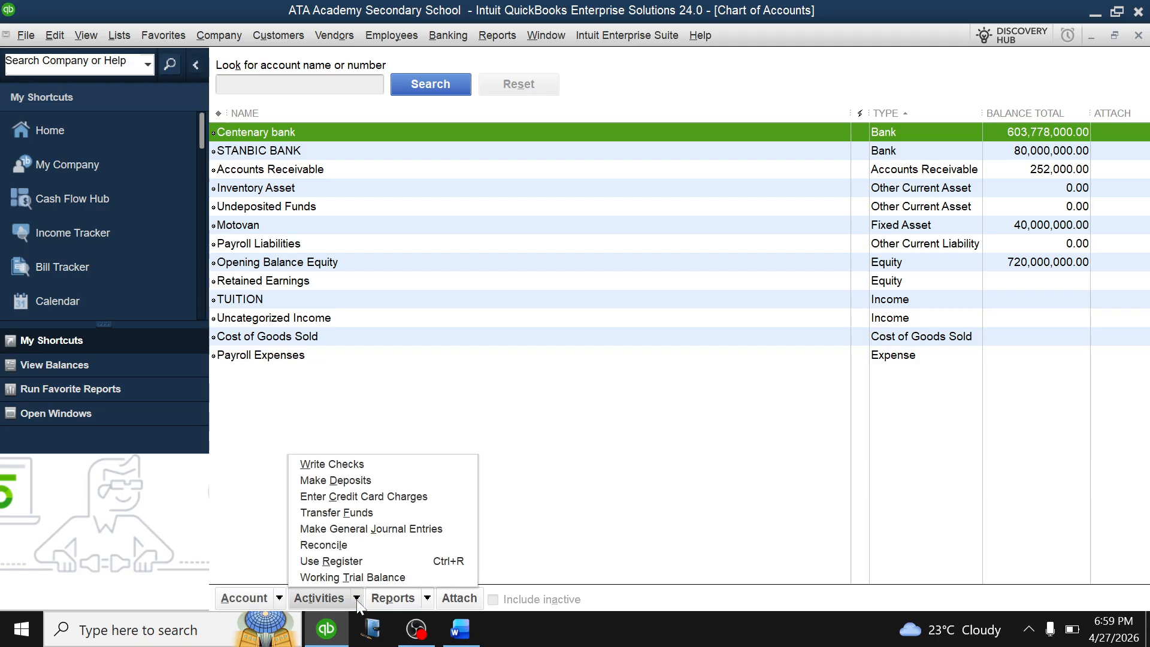
click(347, 527)
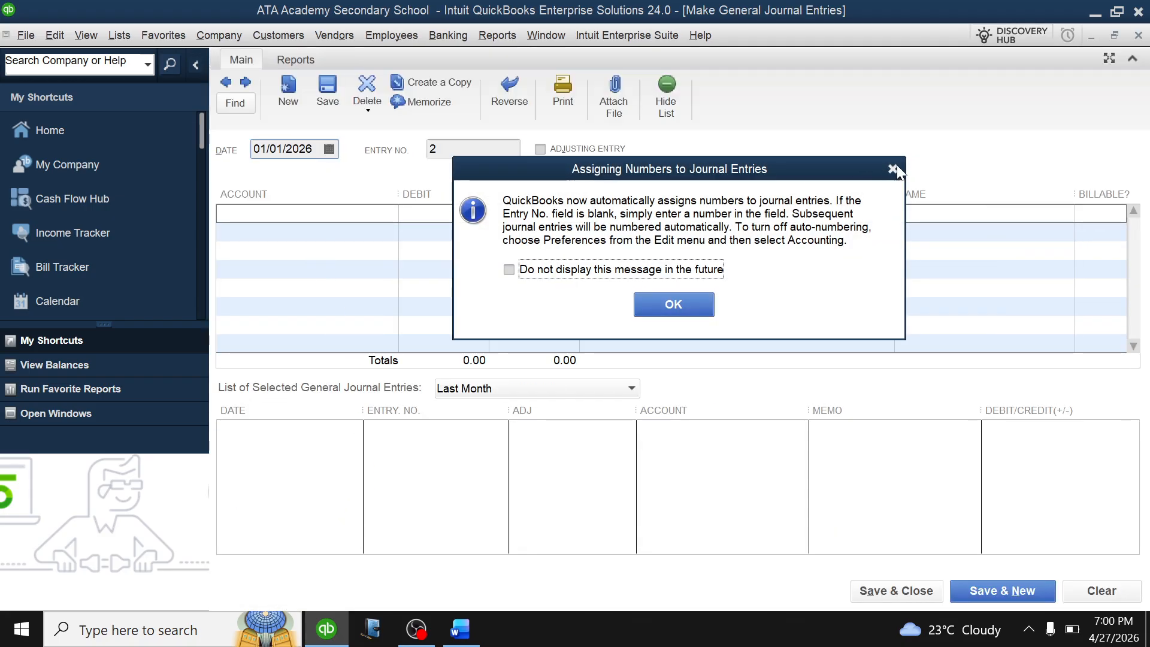
After checking the salary details in Word, date the journal entry 01/14/2026.
click(894, 168)
click(460, 629)
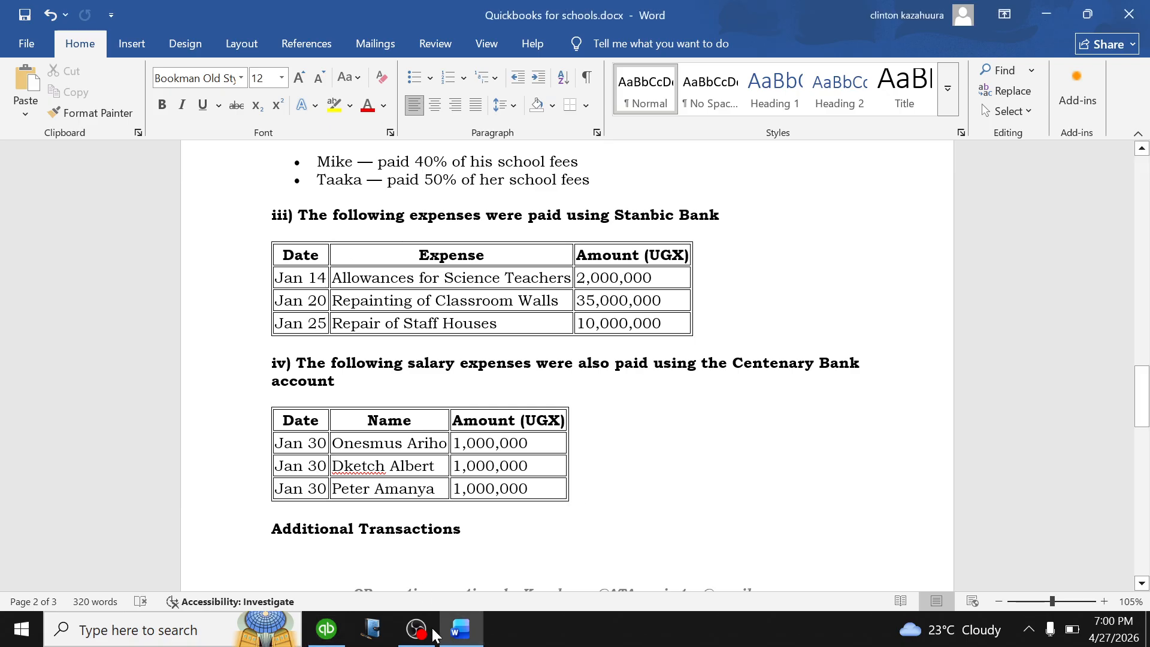
click(327, 629)
click(329, 149)
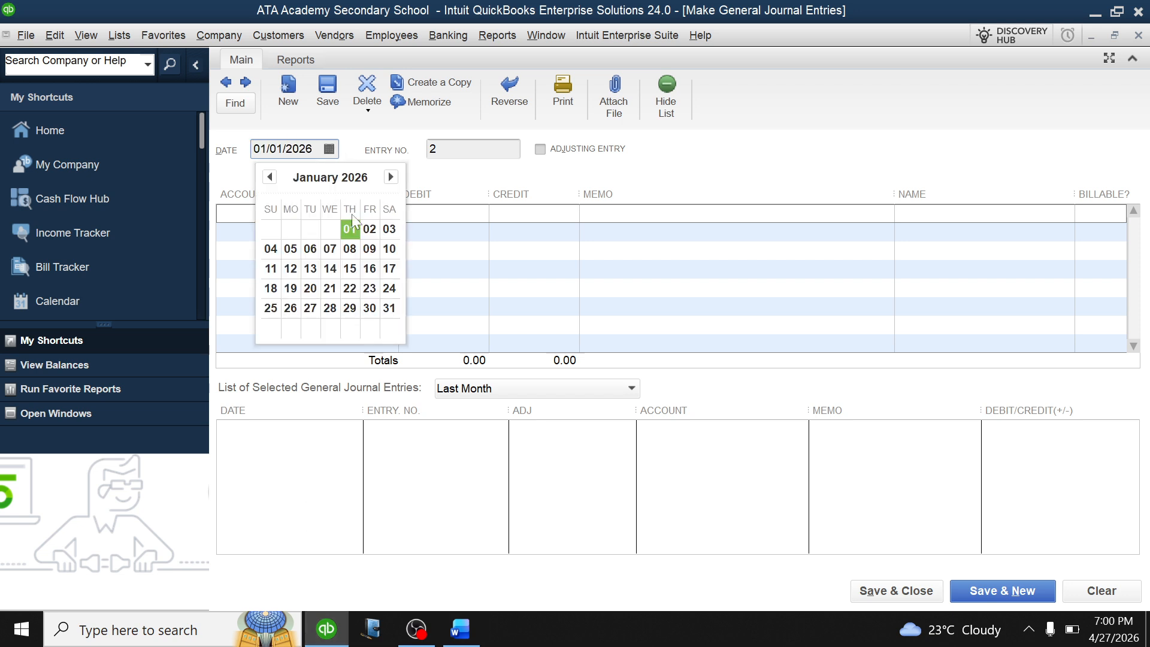
click(330, 268)
Begin adding a new Expense account from the first line's account list.
click(294, 213)
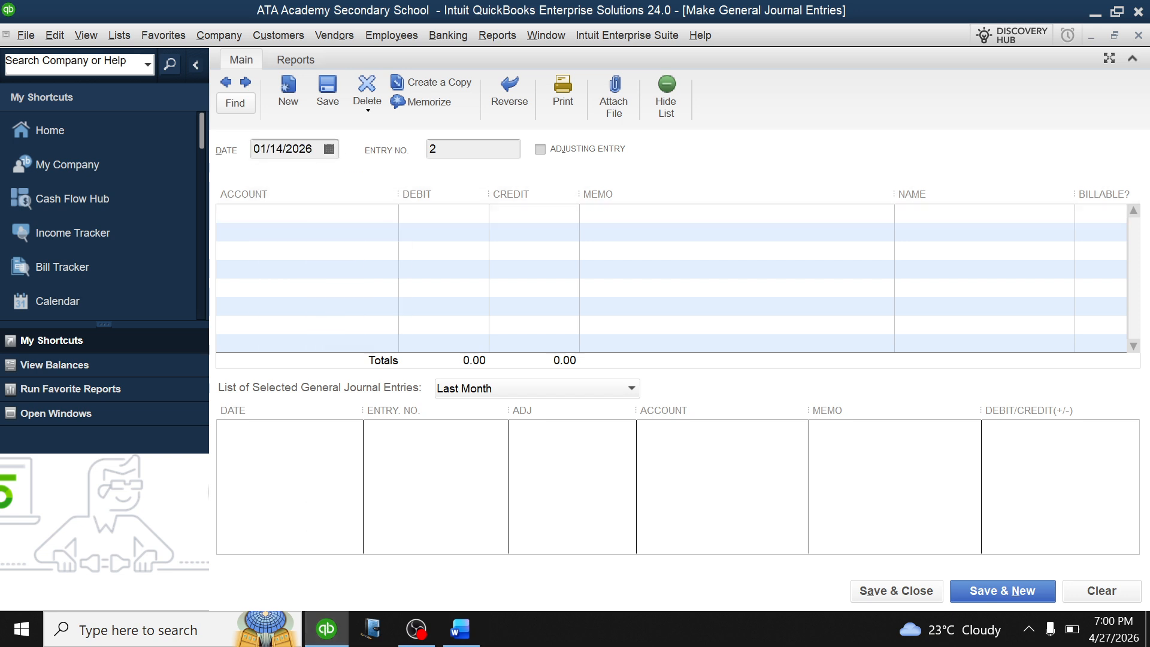
click(390, 213)
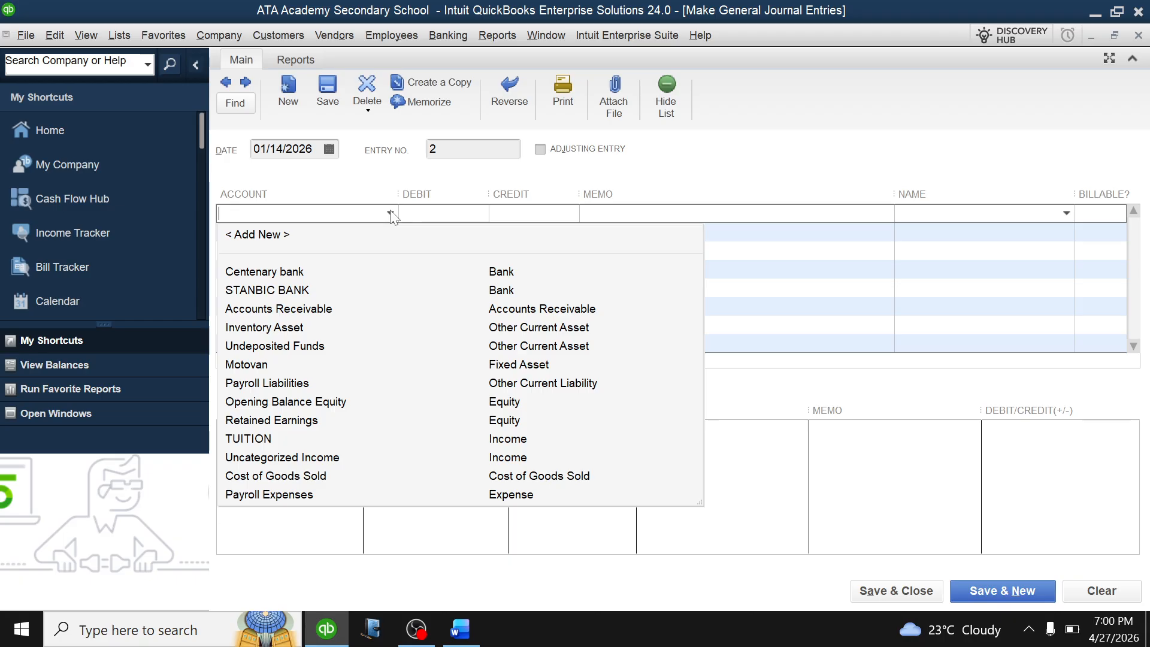
click(286, 235)
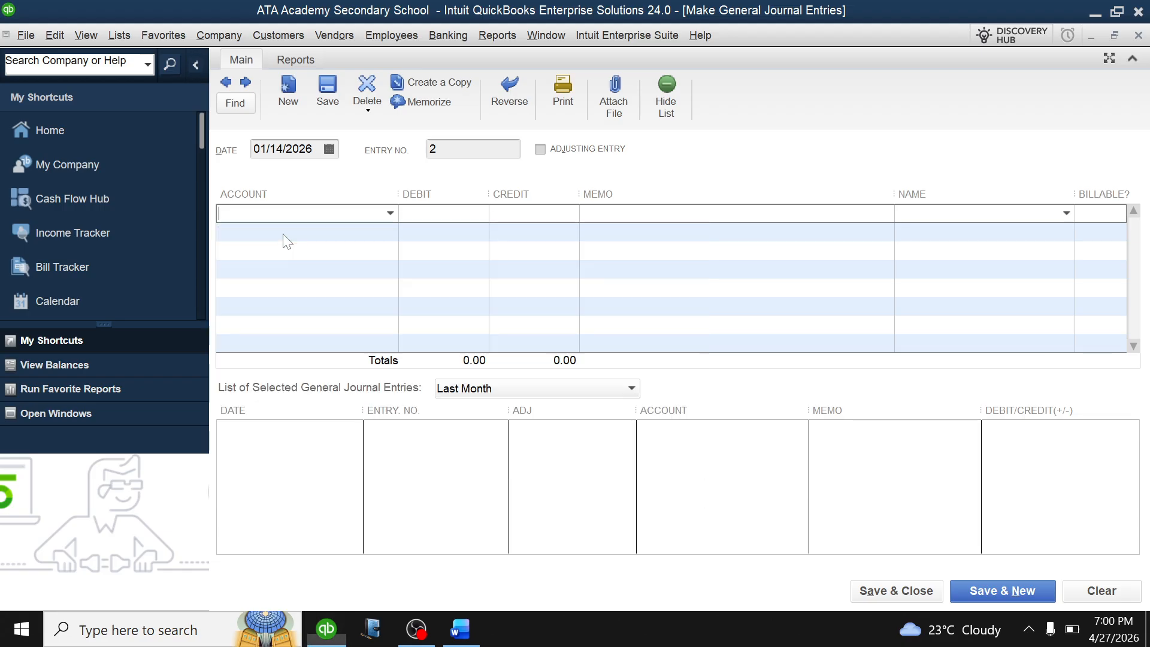
click(327, 251)
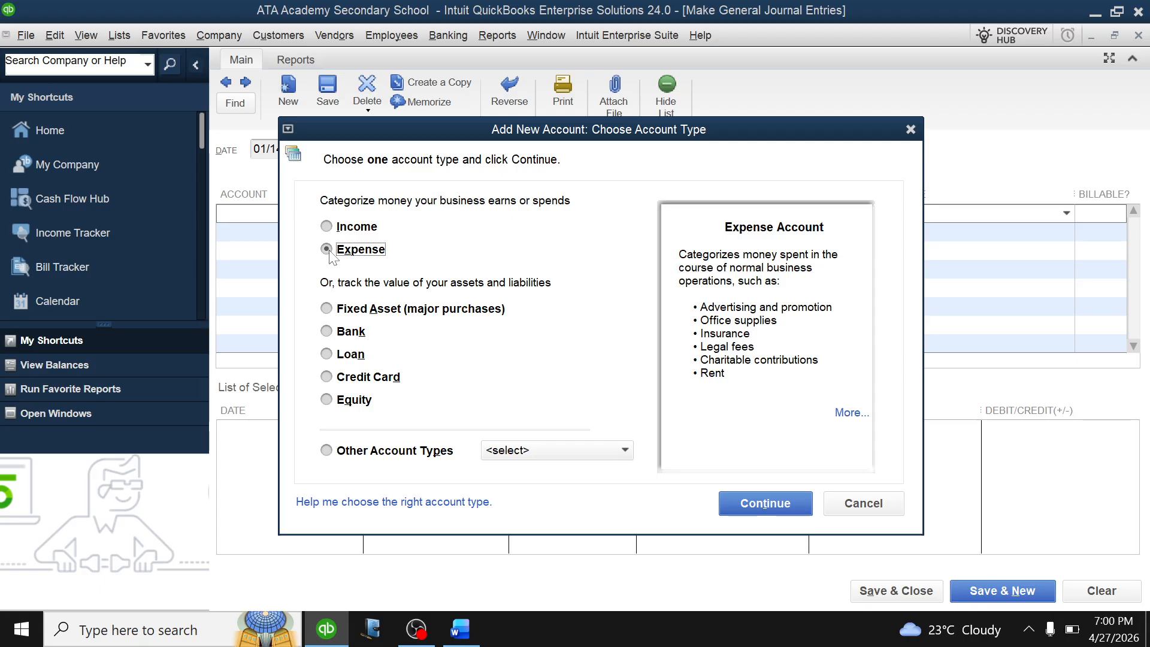
Name the new Expense account ALLOWANCES FOR SCIENCE TEACHERS and save it onto the first line.
click(743, 494)
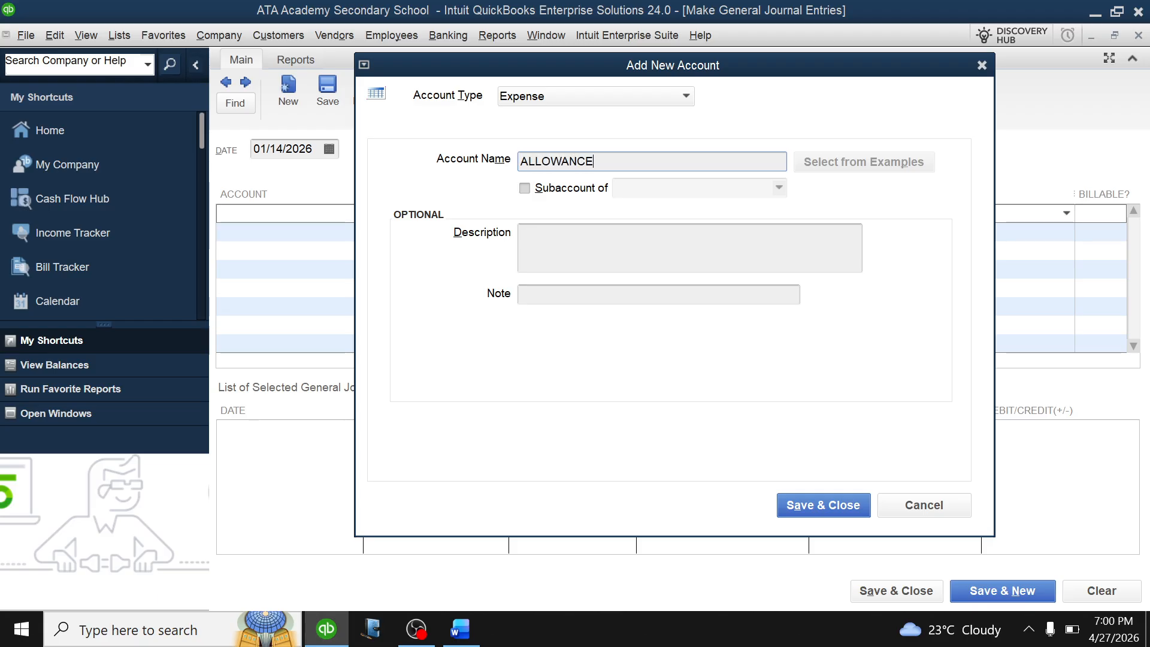
text(ALLOWANCES FOR SCI.)
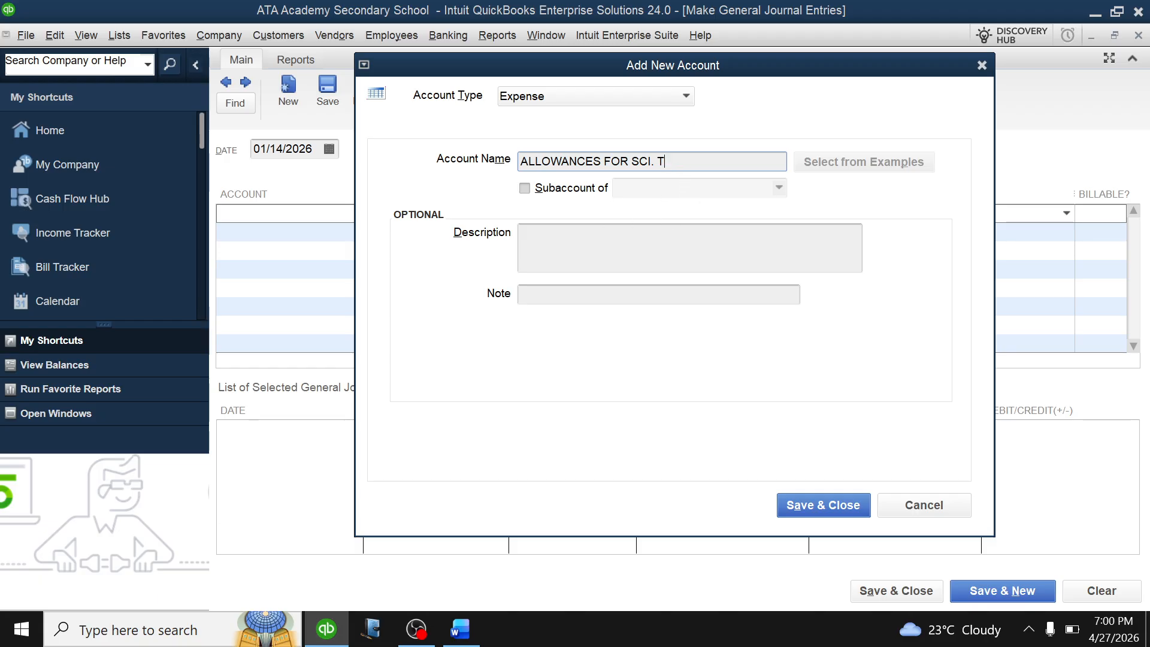
text(TEACHERS)
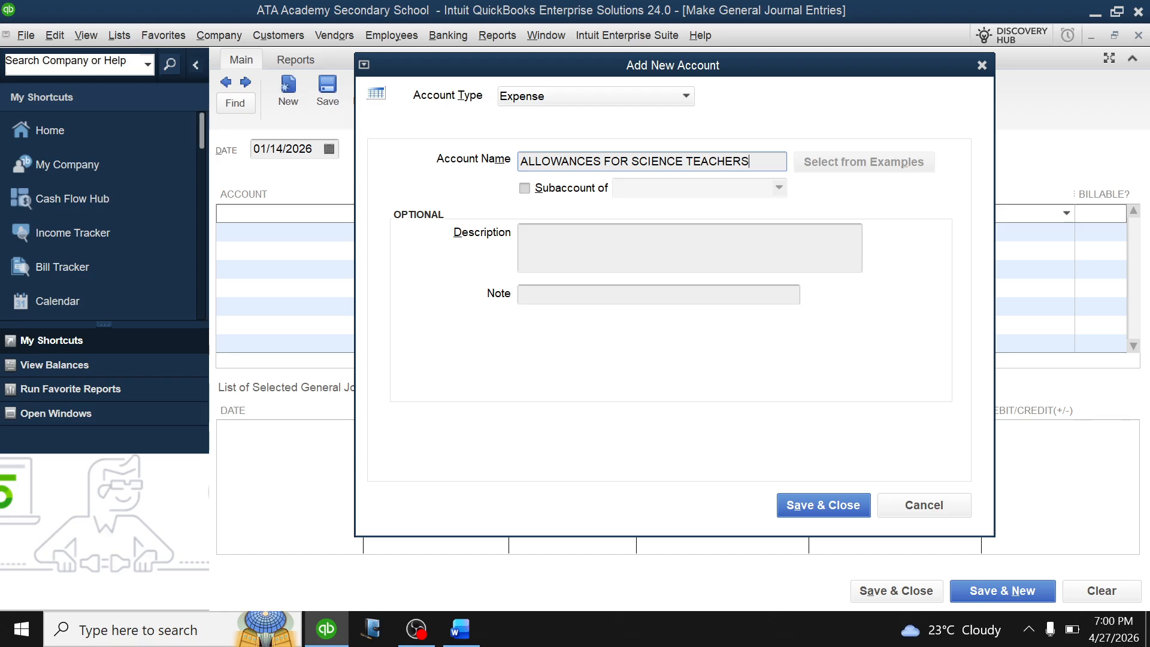
click(822, 501)
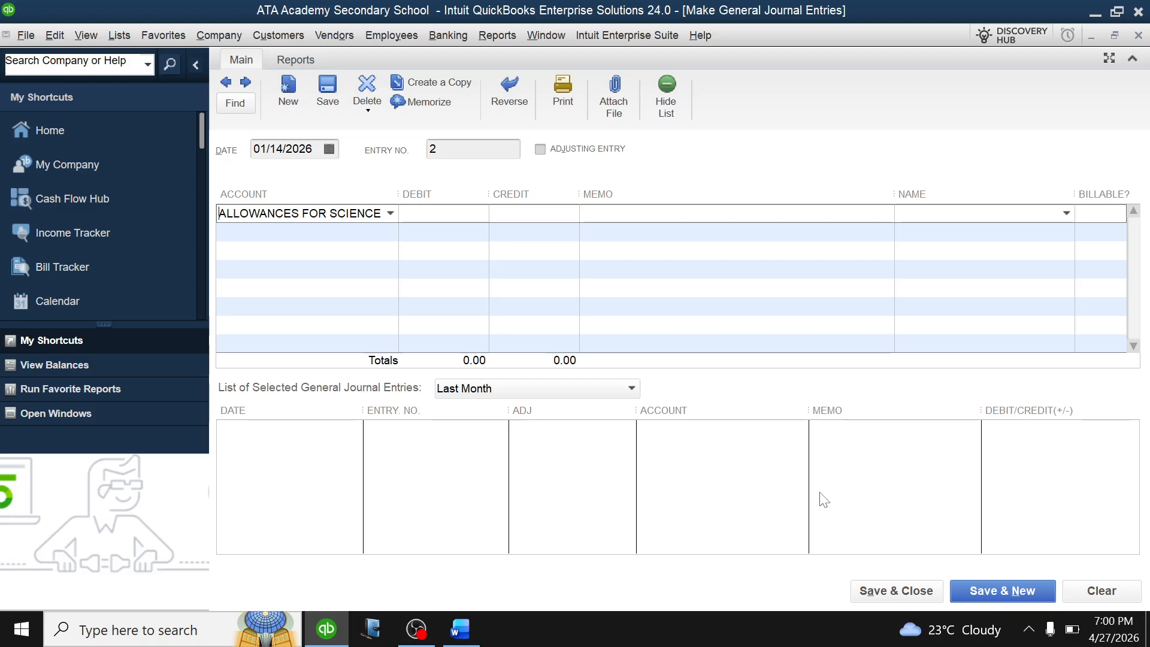
Debit the allowances line 2,000,000, credit STANBIC BANK, and save the back-dated 01/14/2026 entry.
click(435, 215)
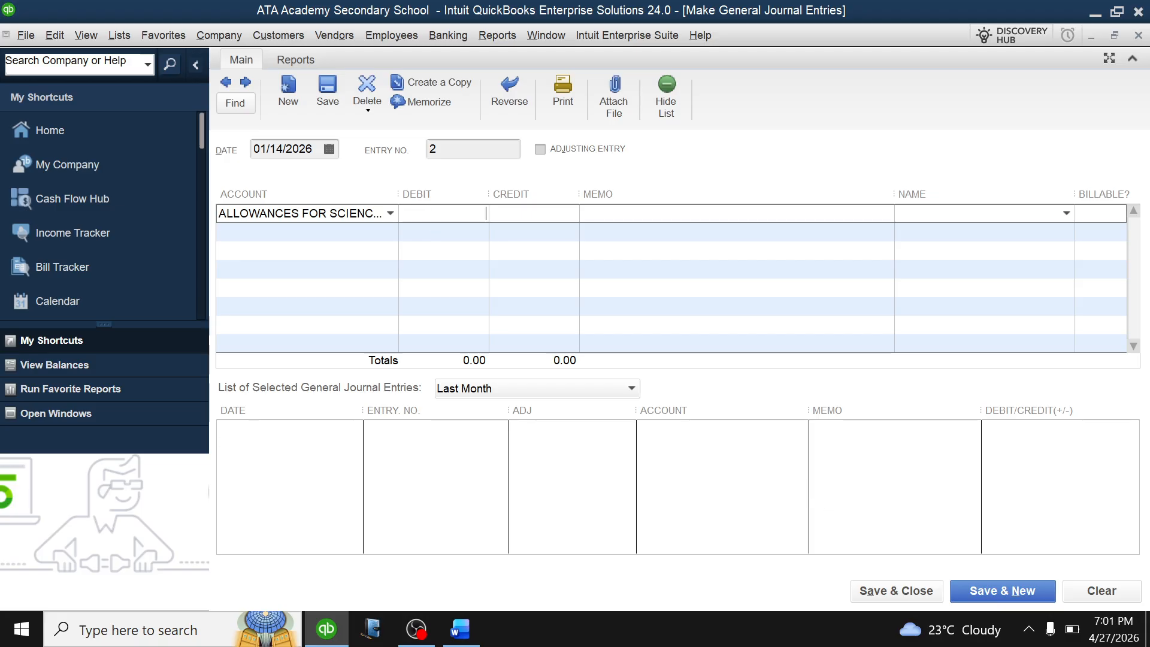
text(2,)
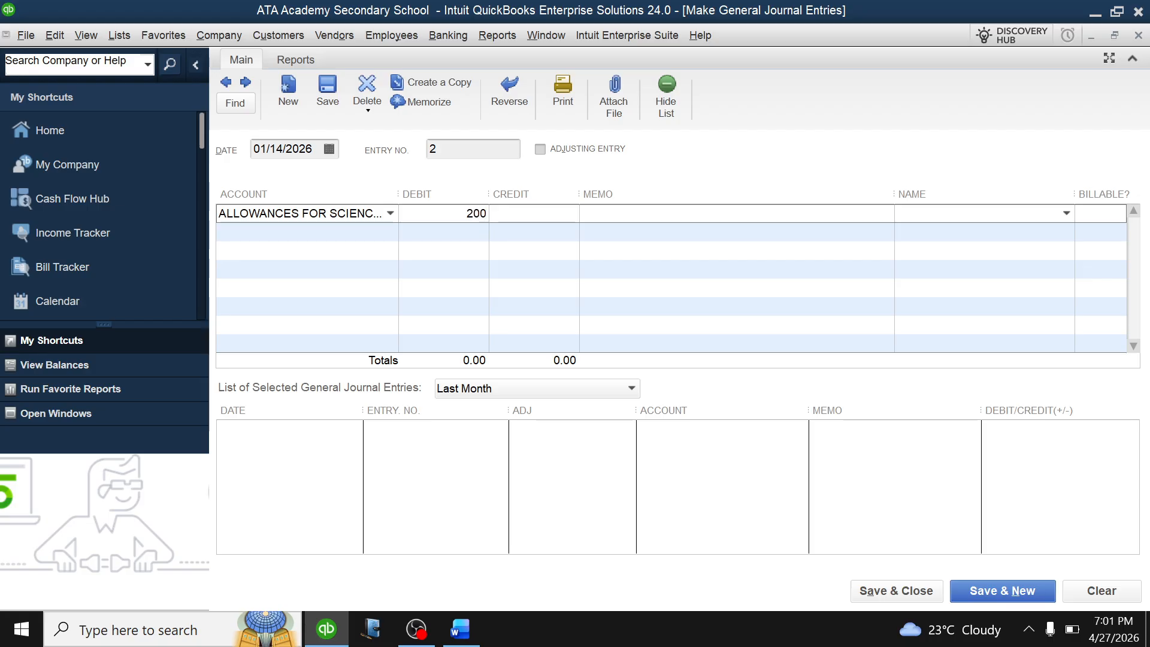
text(000,000)
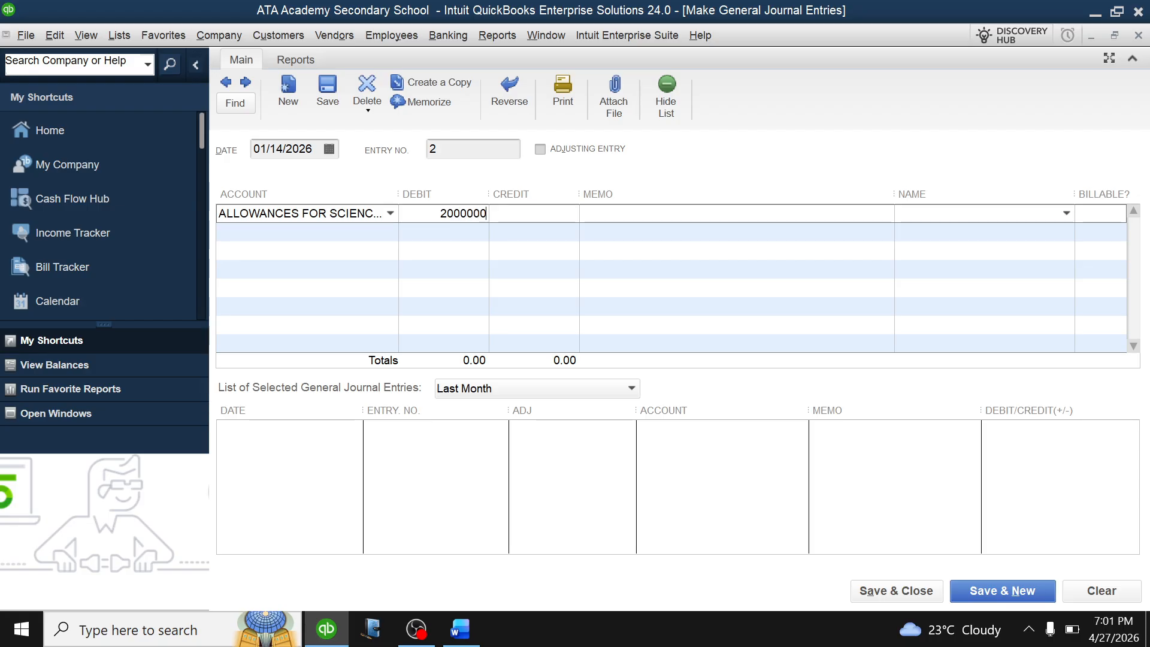
click(344, 232)
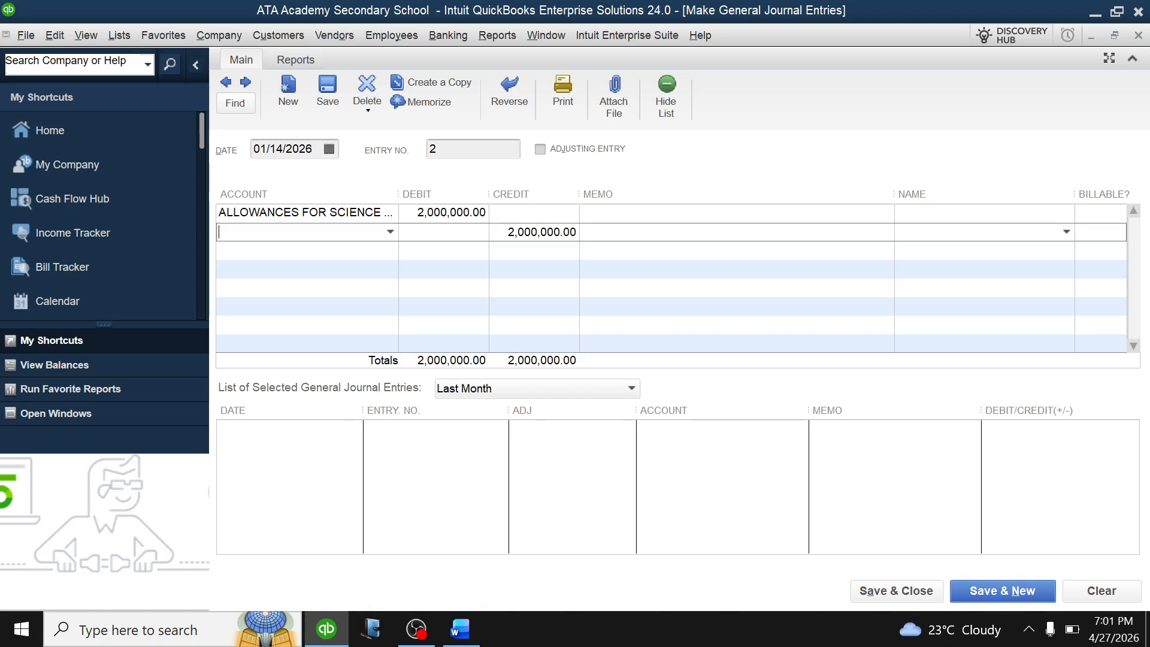
click(390, 232)
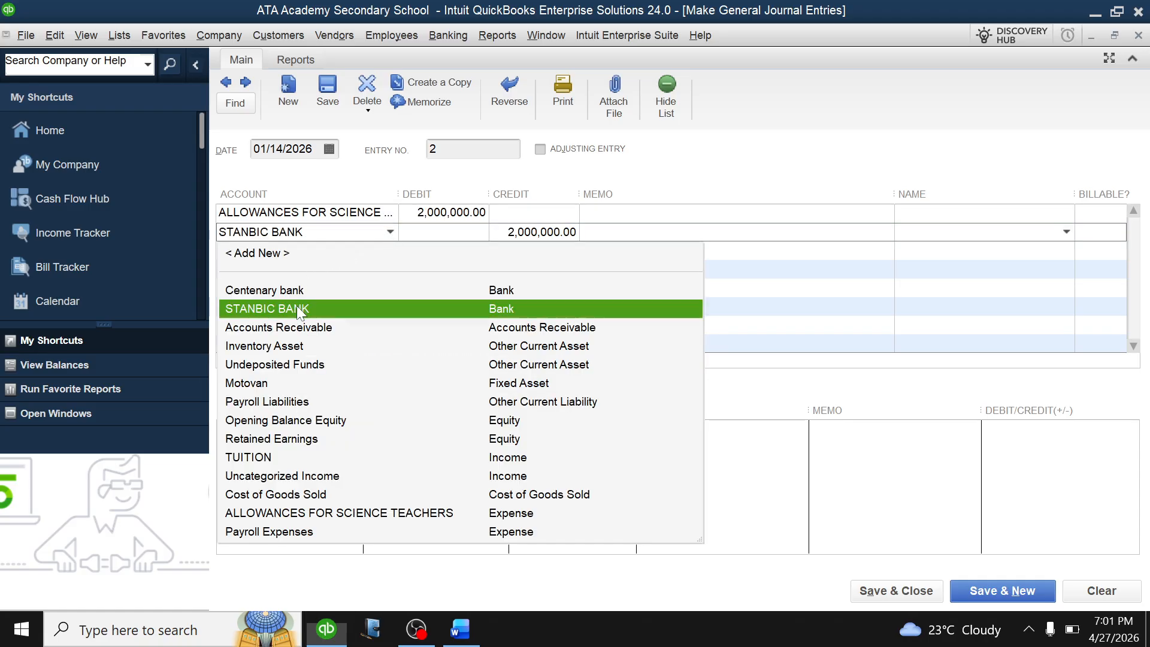
click(295, 308)
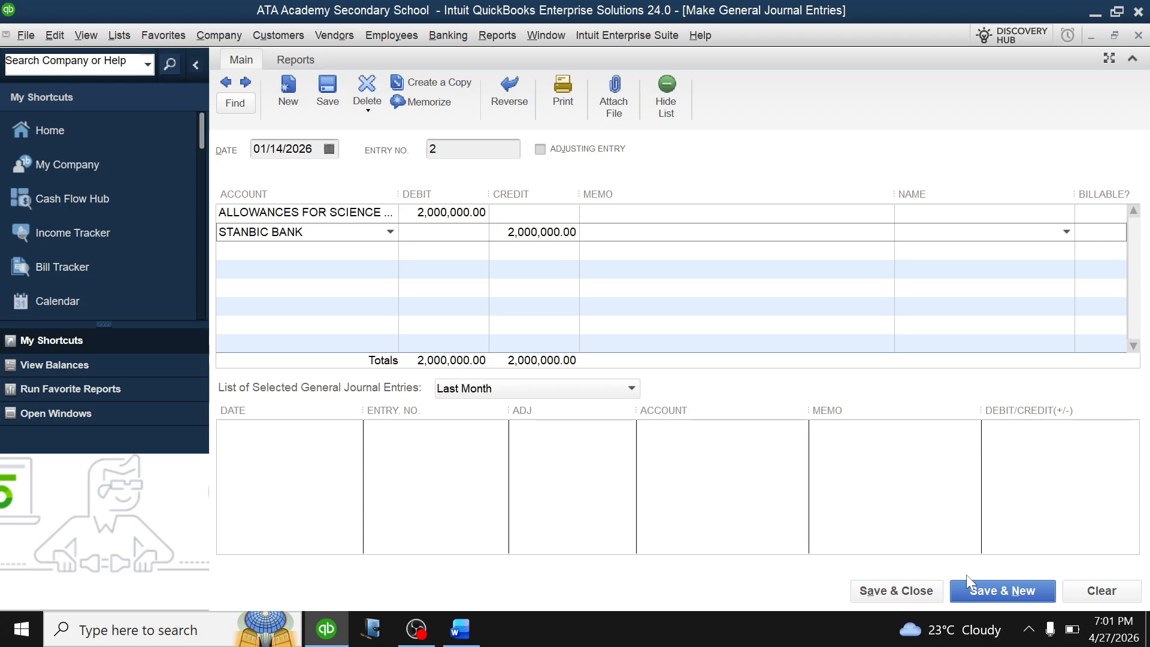
click(988, 591)
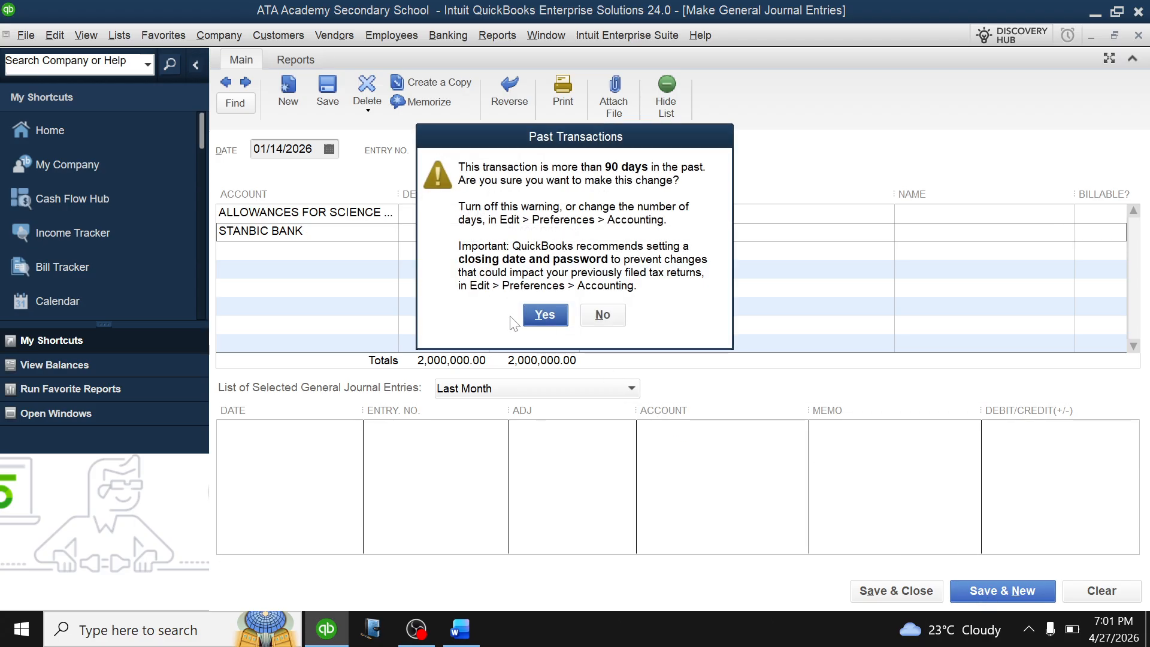
click(550, 318)
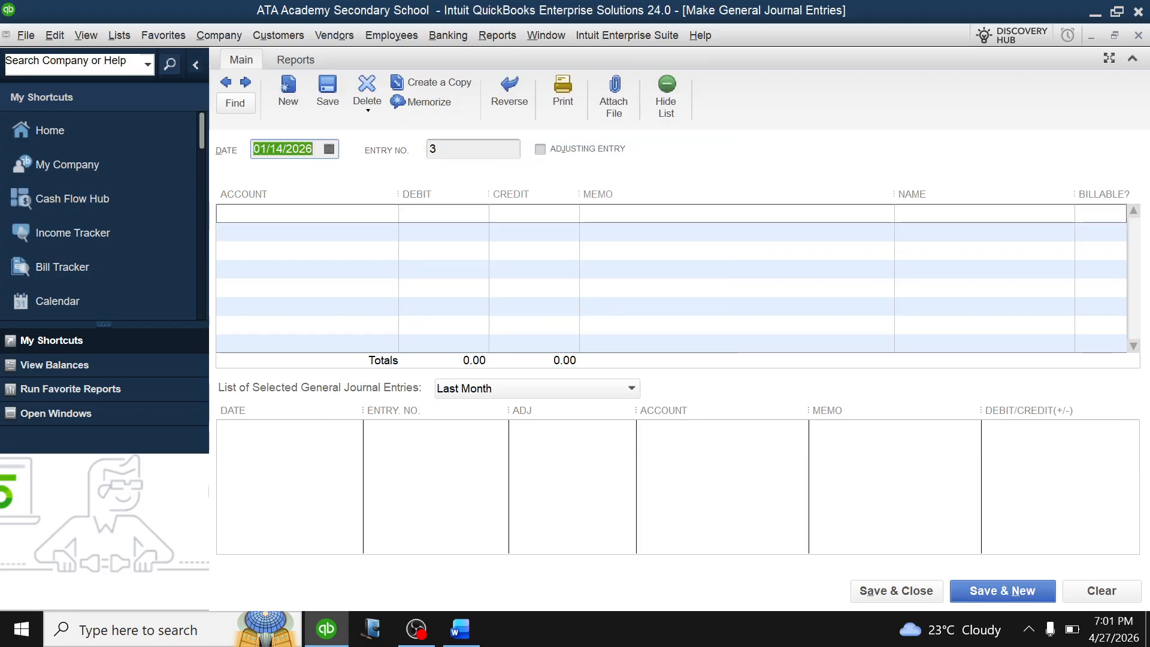
Date the entry 01/20/2026 and create a new REPAINTING expense account on its first line.
click(329, 149)
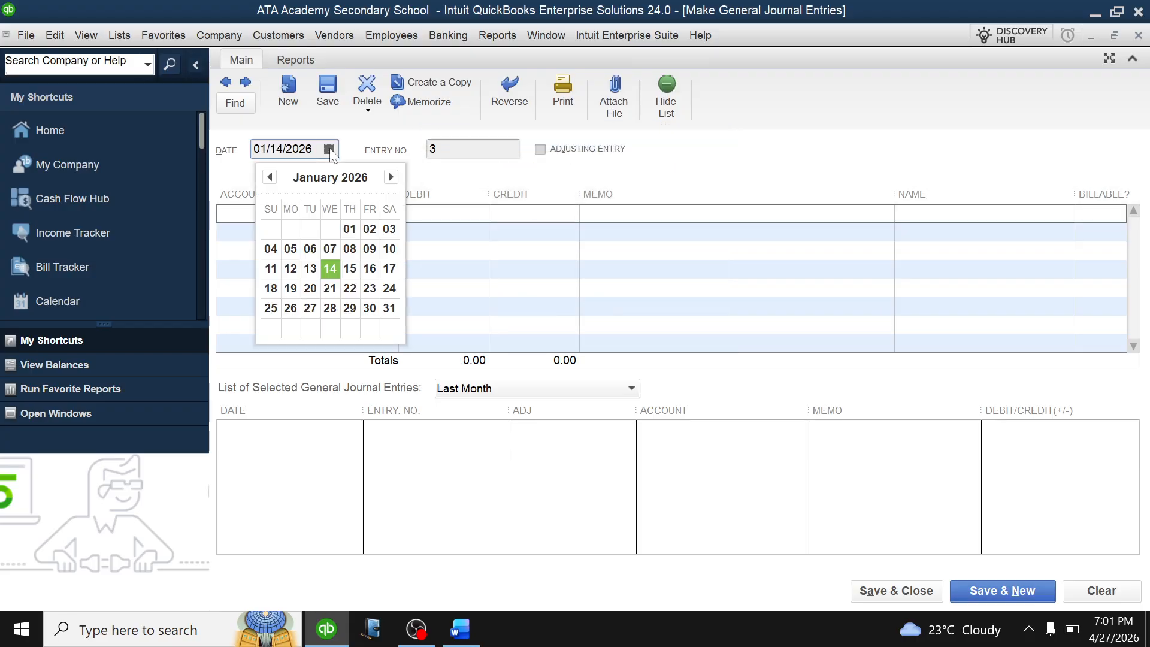
click(461, 629)
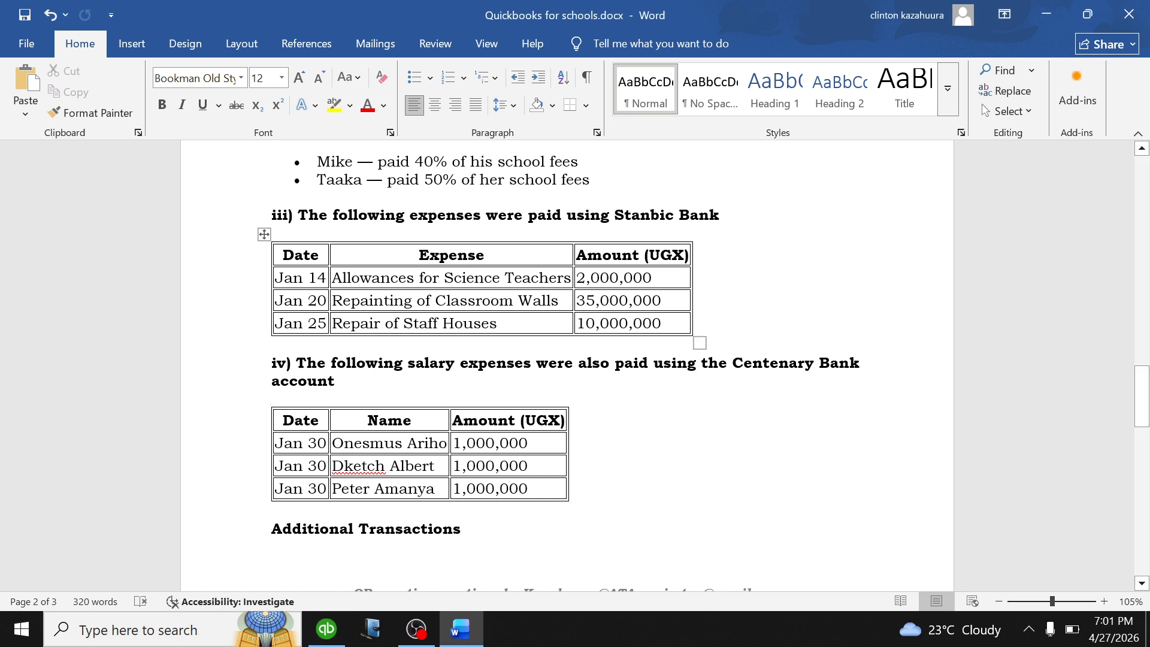
click(326, 629)
click(330, 149)
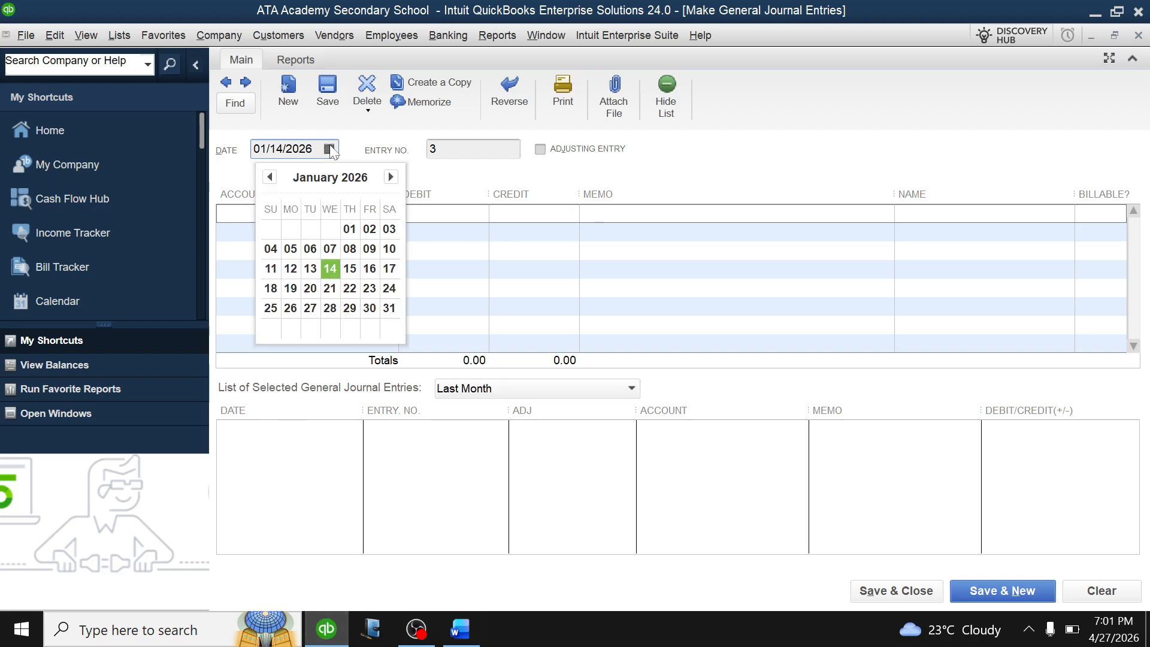
click(312, 286)
click(391, 213)
click(308, 239)
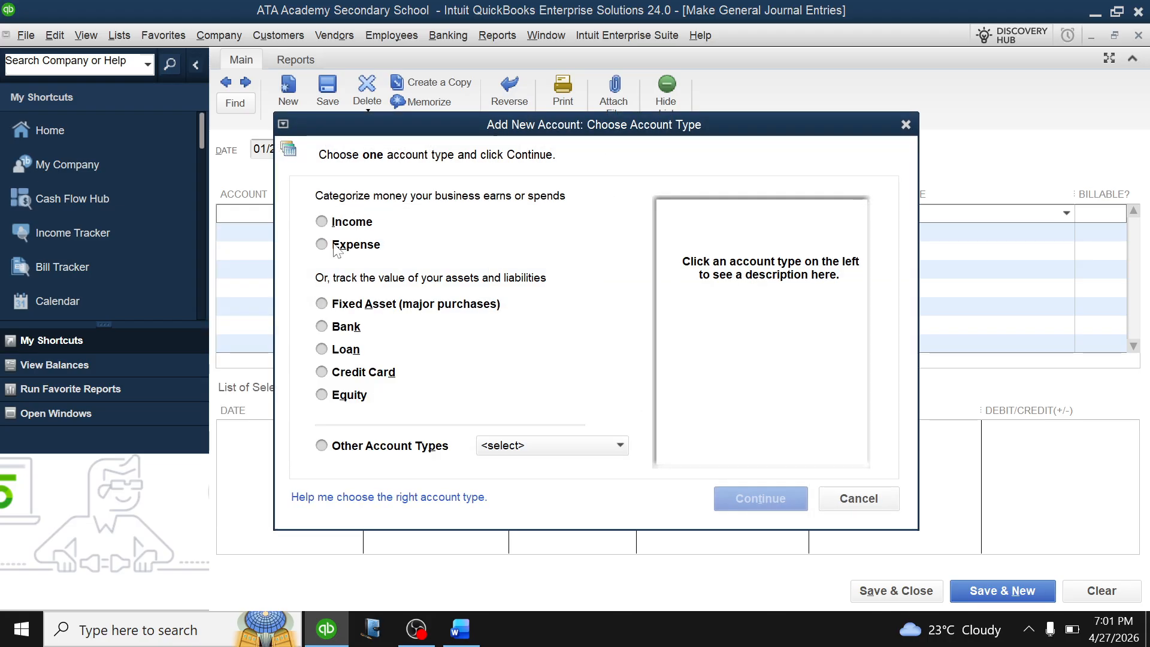
click(340, 244)
click(773, 513)
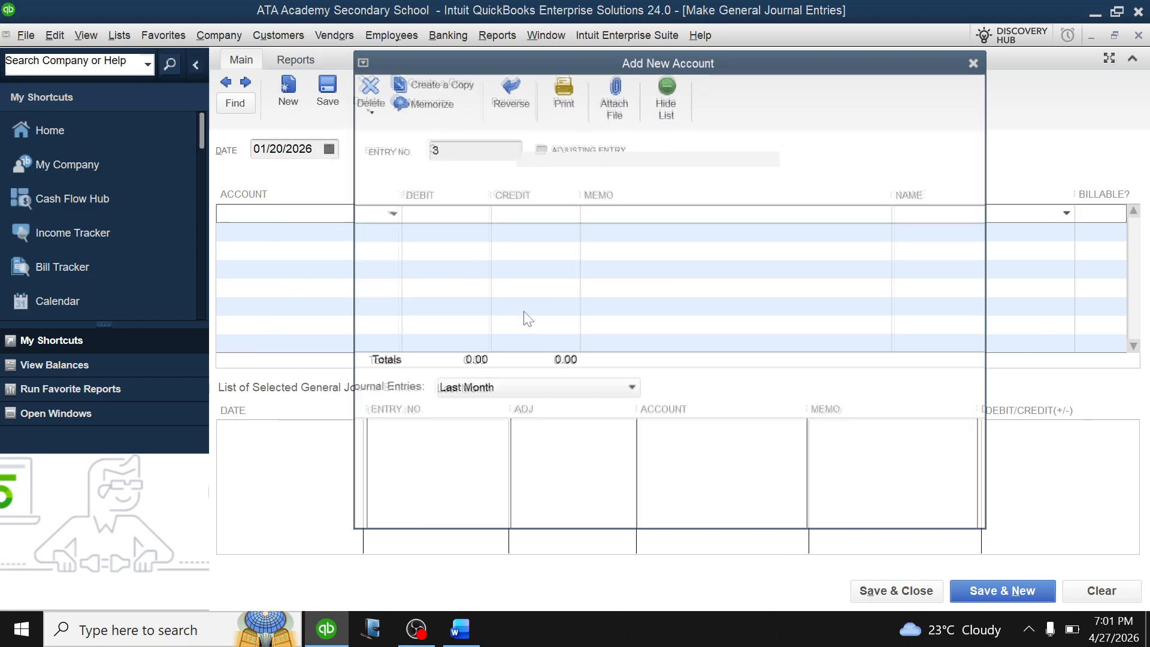
text(REPAINTING)
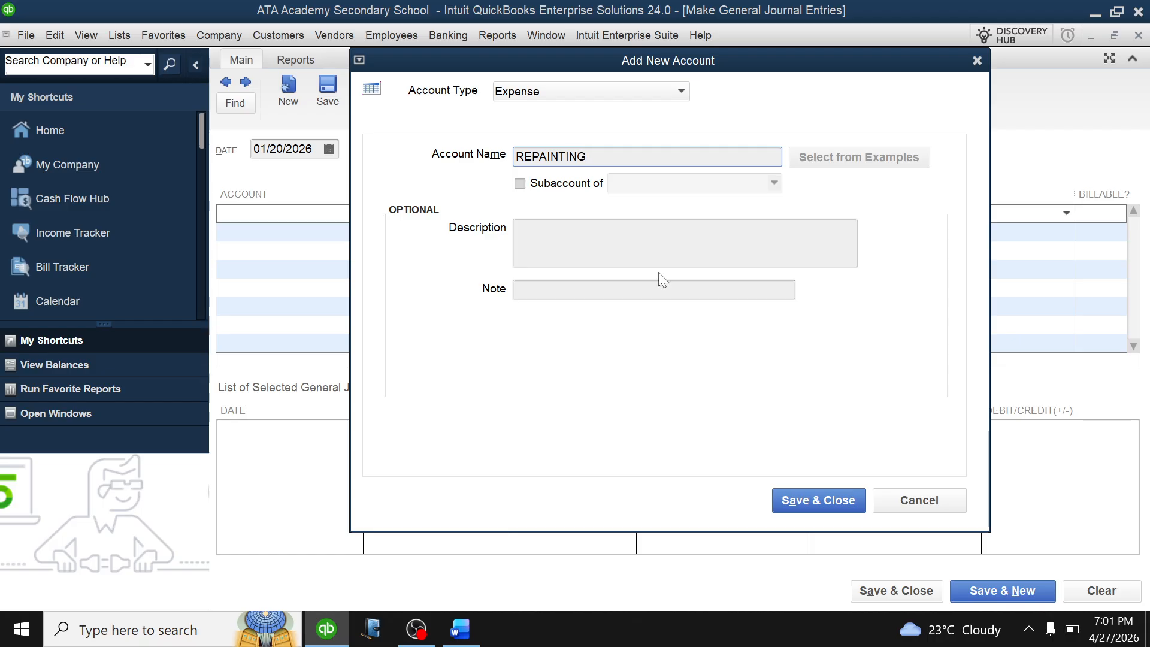
click(816, 501)
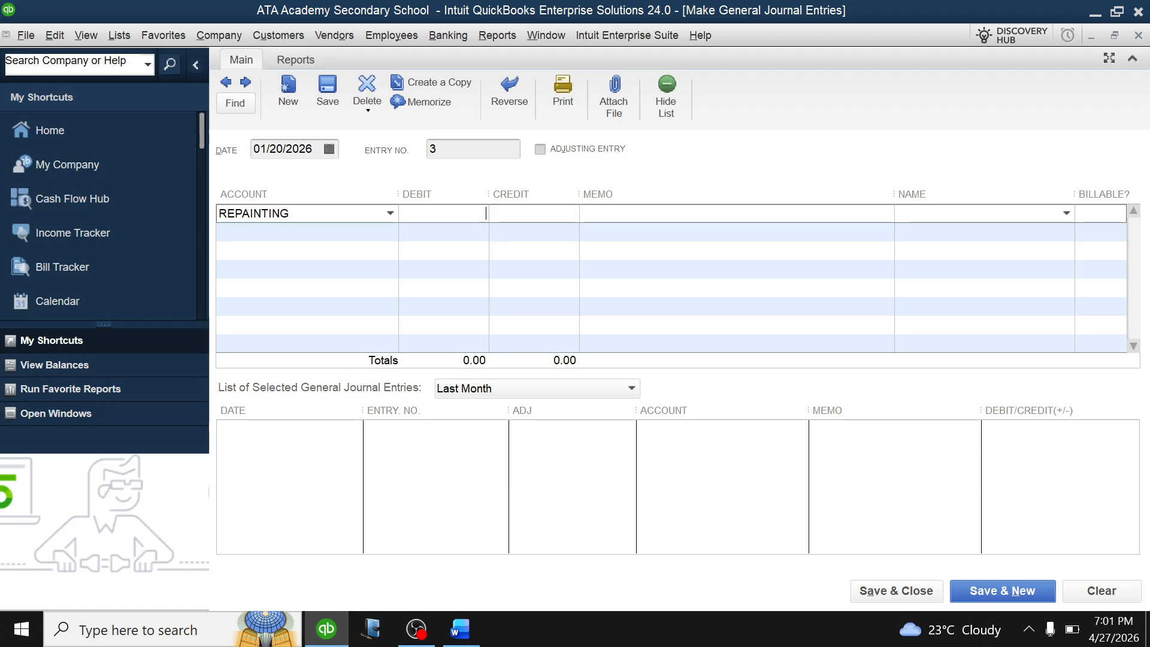
Debit REPAINTING 35,000,000, credit STANBIC BANK, and save the back-dated entry.
text(35000000)
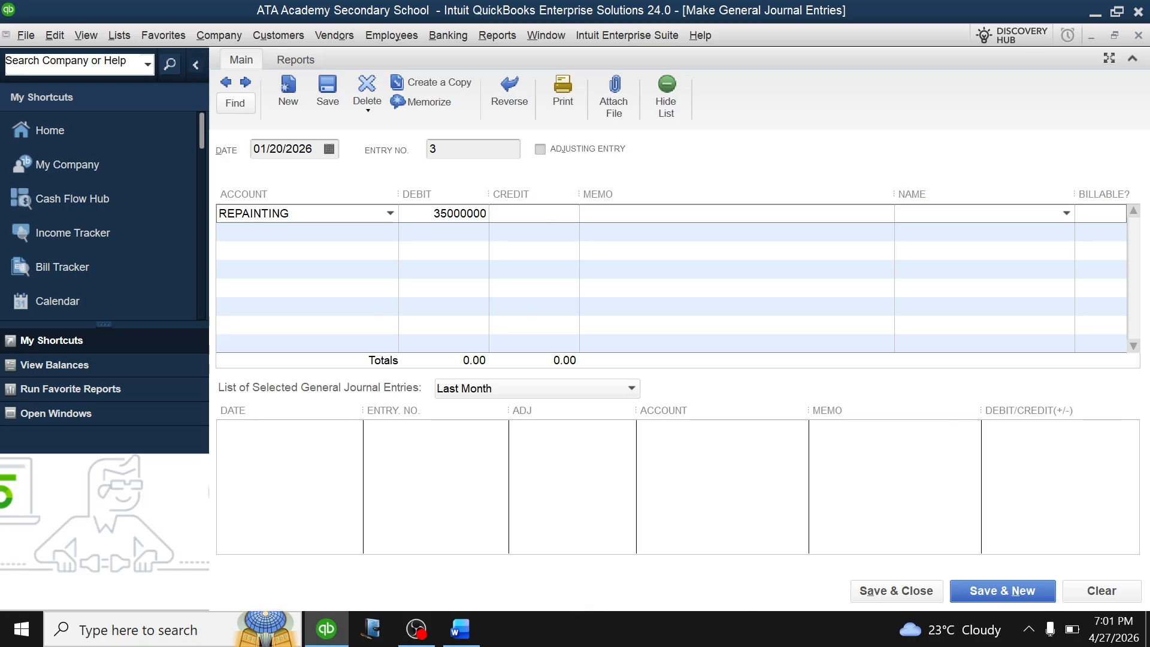
key(Tab)
click(390, 232)
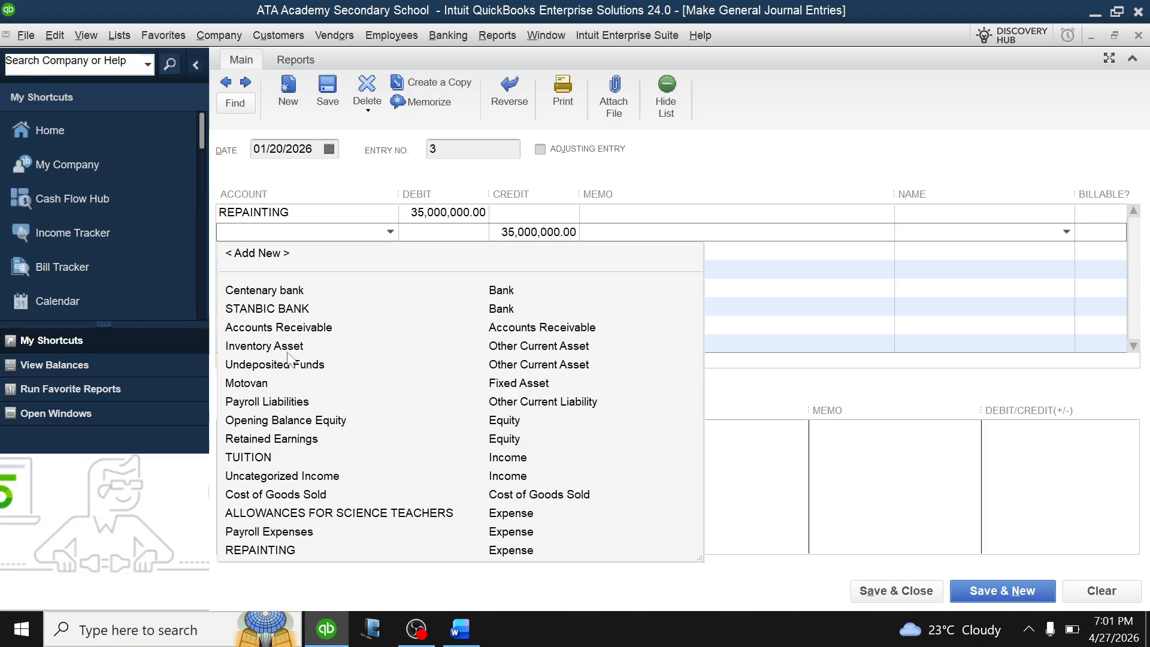
click(268, 309)
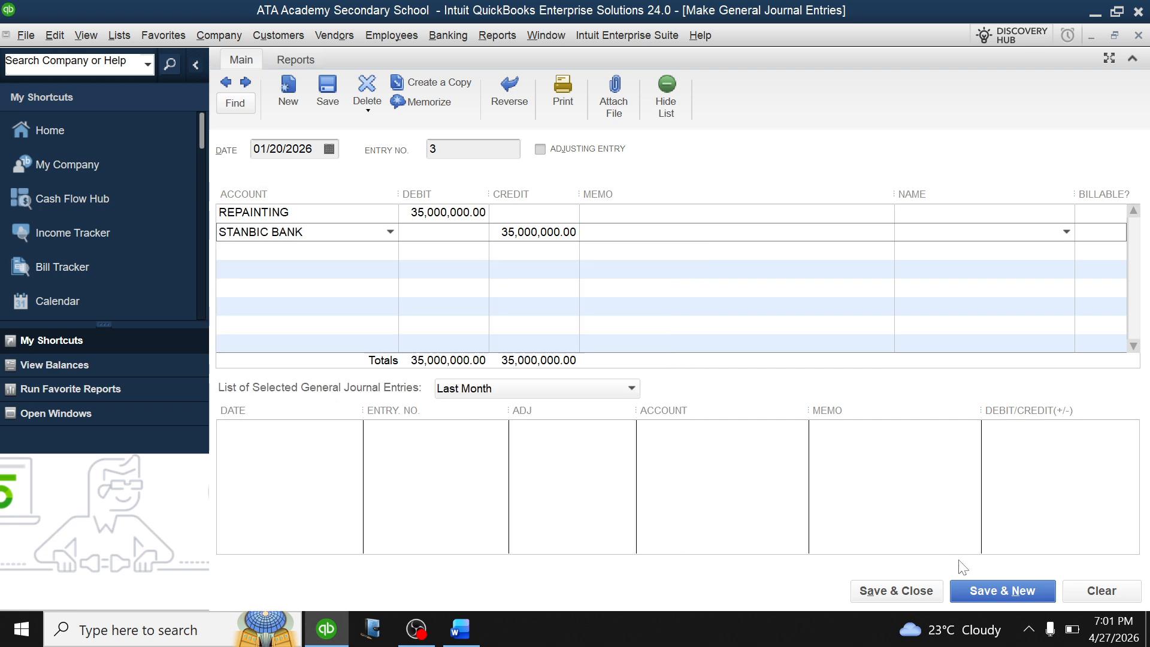
click(986, 593)
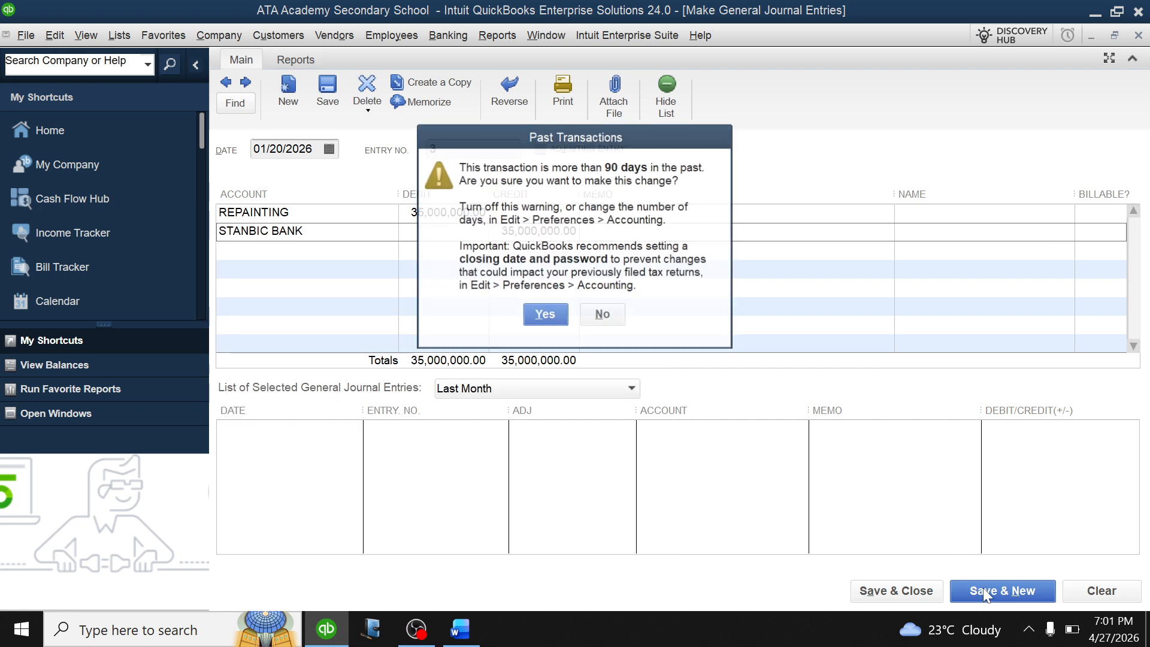
click(545, 313)
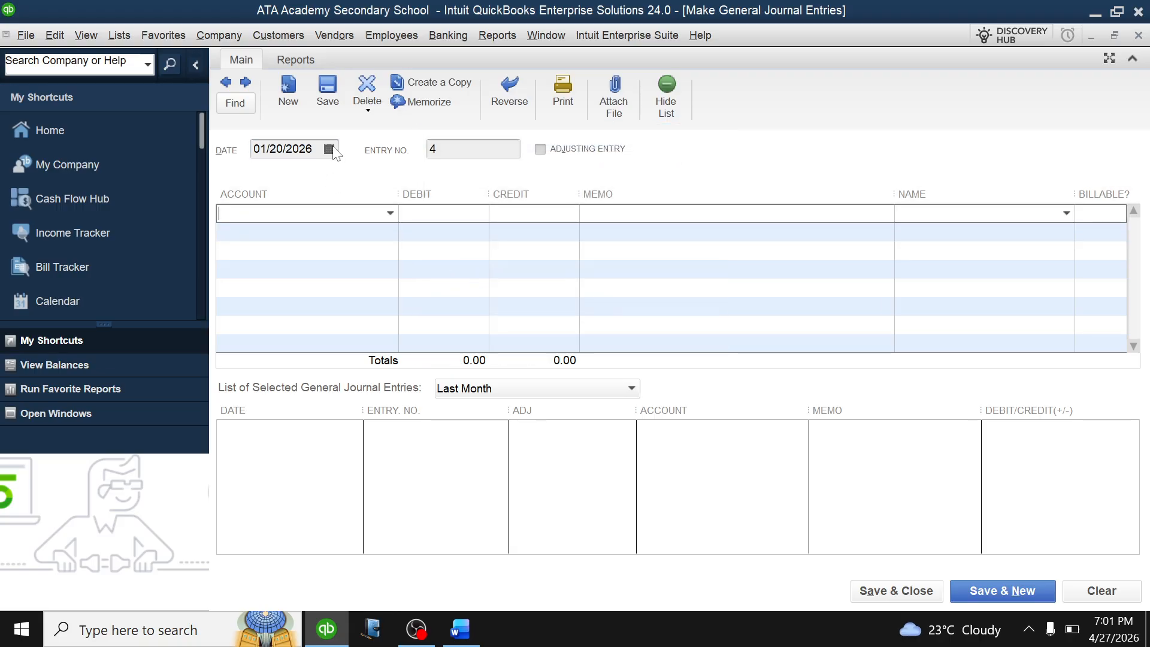
Create a new REPAIRS FOR STAFF HOUSES expense account on the entry's first line.
click(456, 620)
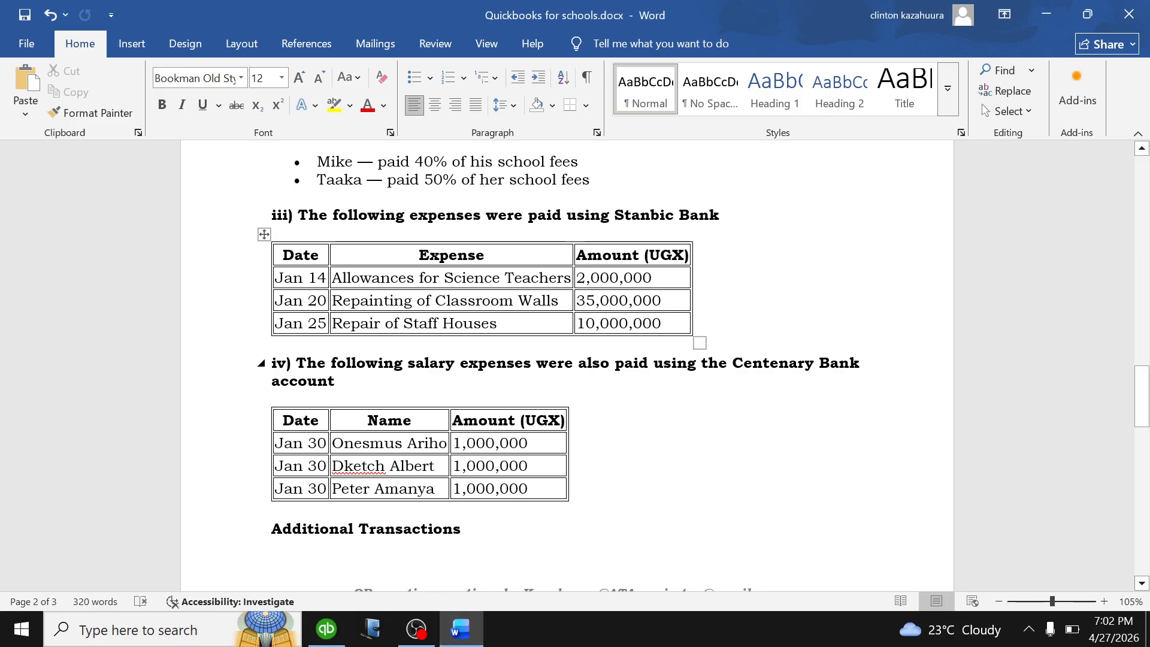
click(326, 629)
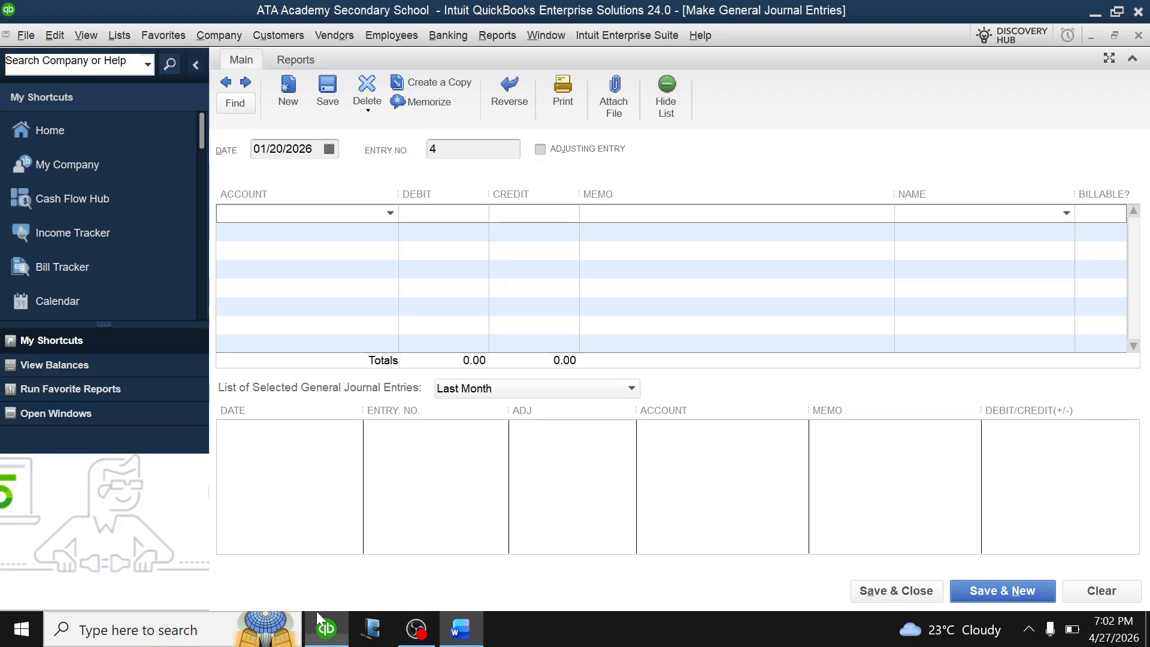
click(391, 214)
click(281, 235)
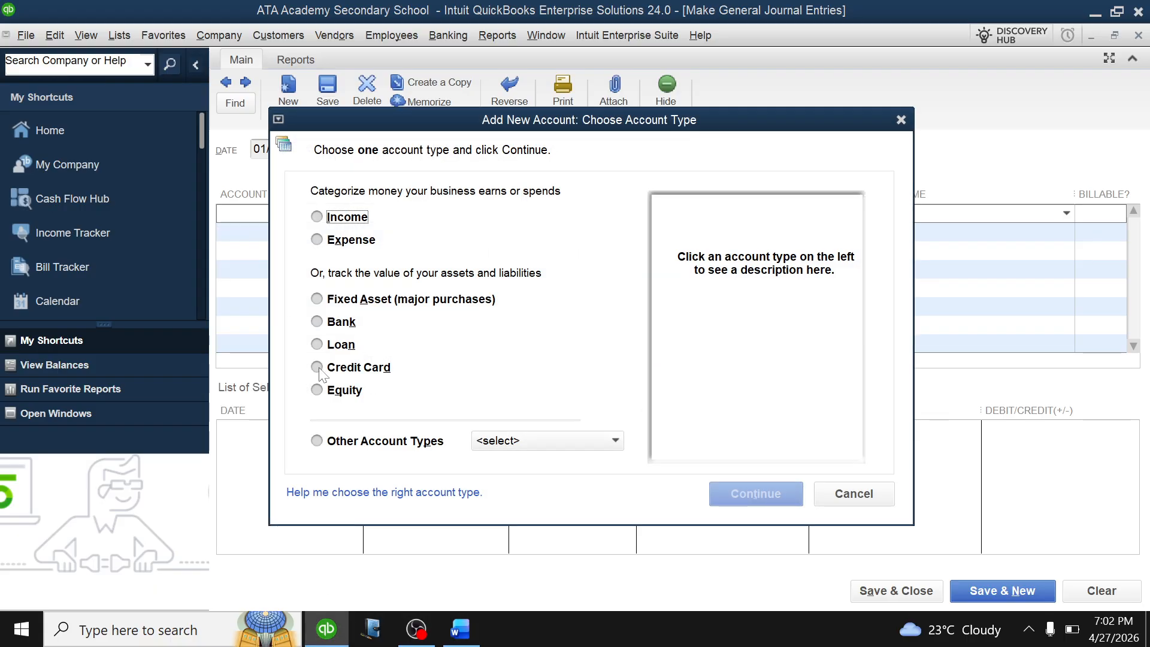
click(331, 240)
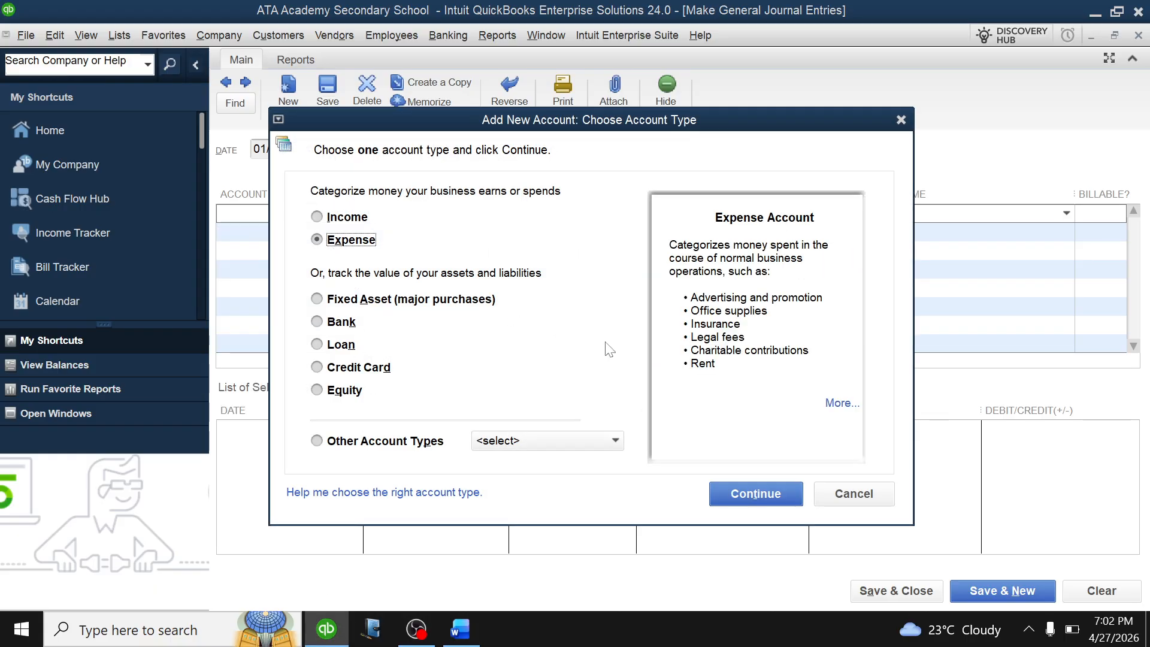
click(738, 497)
text(REPAIRS)
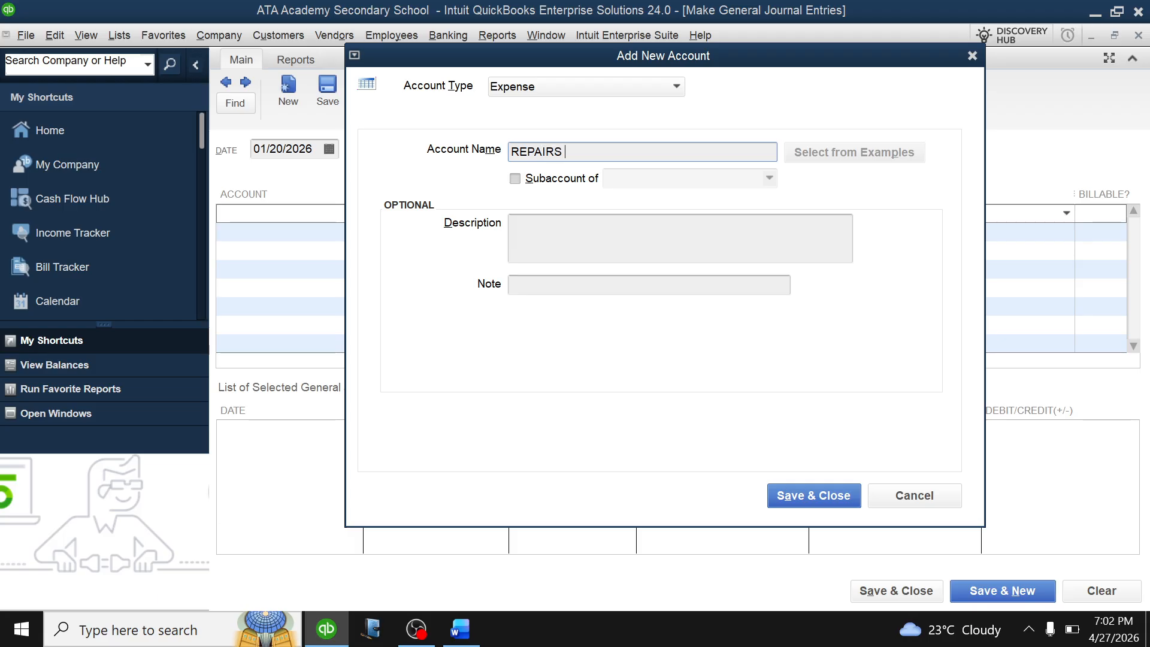
text( FOR STAFF HOUSES)
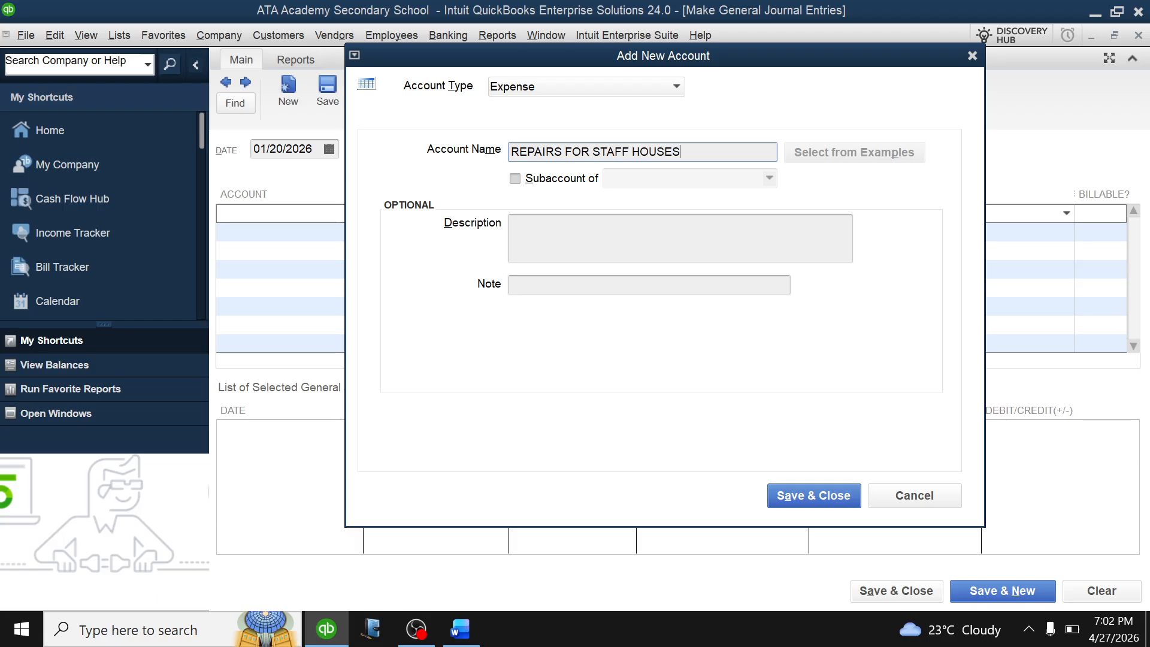
click(804, 496)
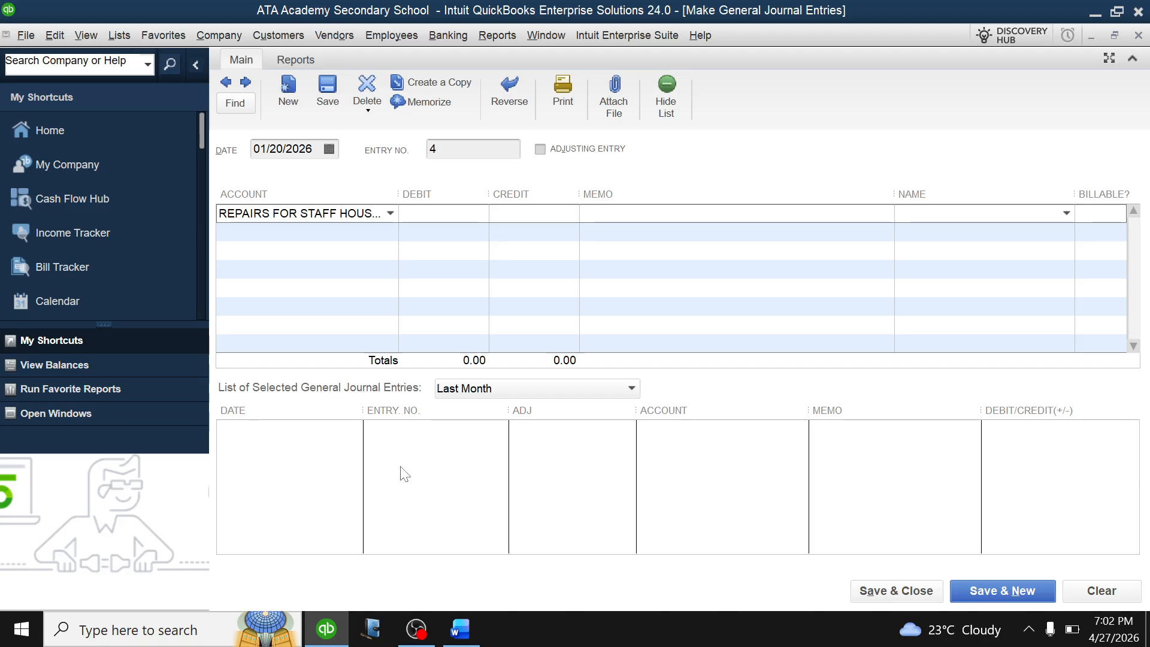
Enter and correct the 10,000,000 debit and matching credit amounts.
click(461, 628)
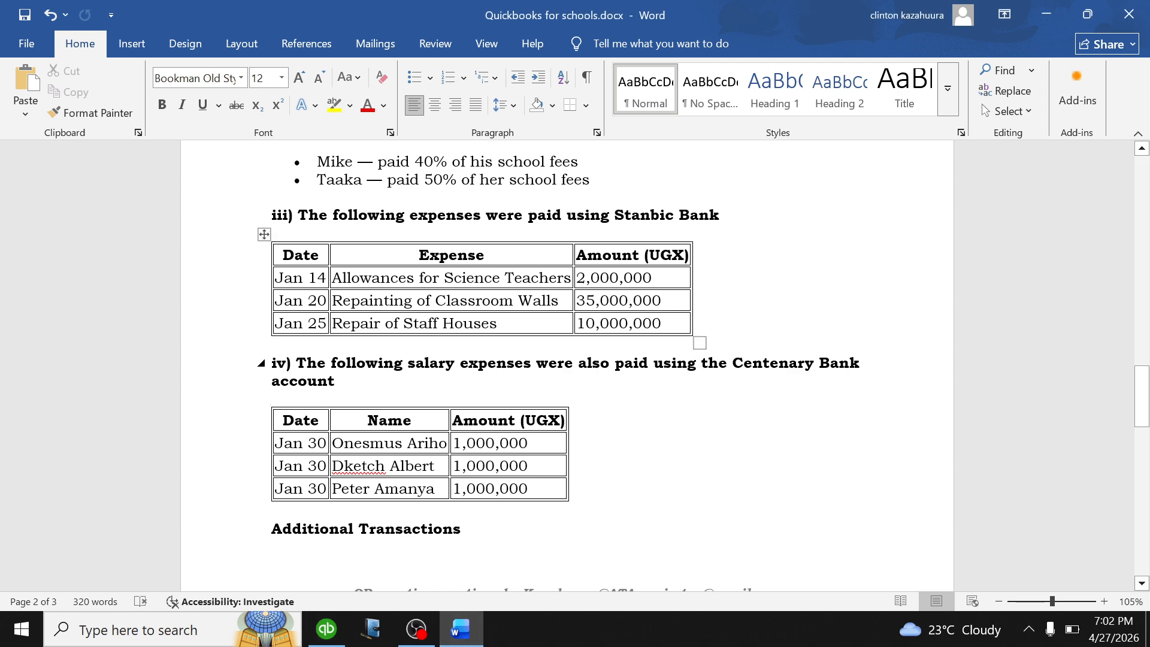
click(327, 629)
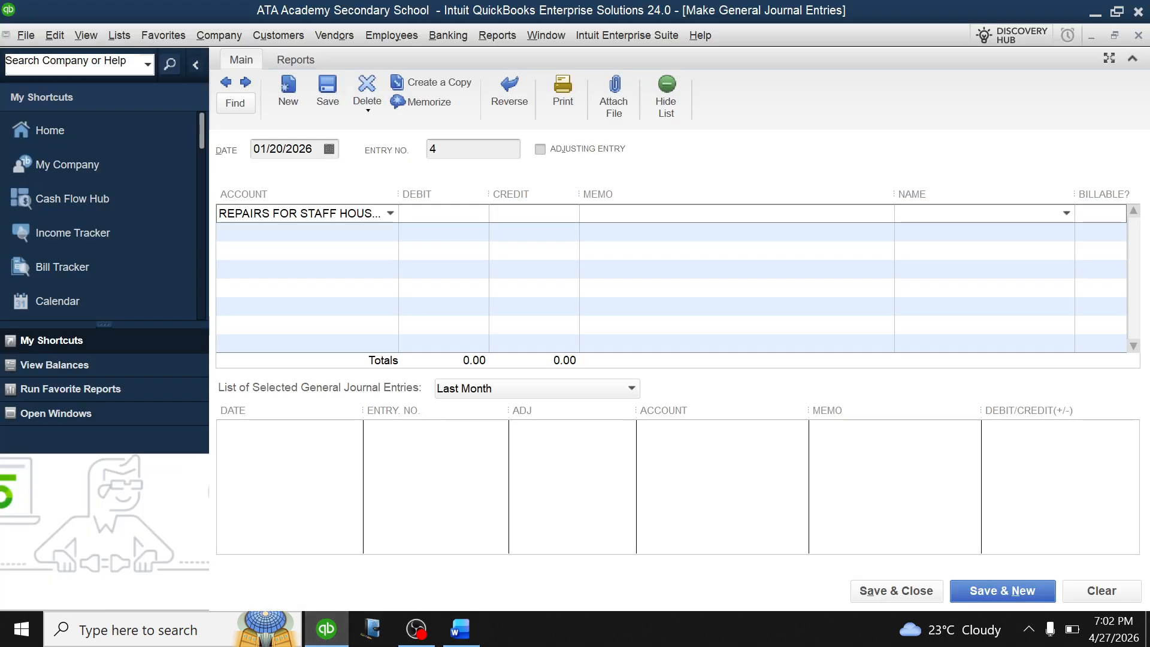
text(000000)
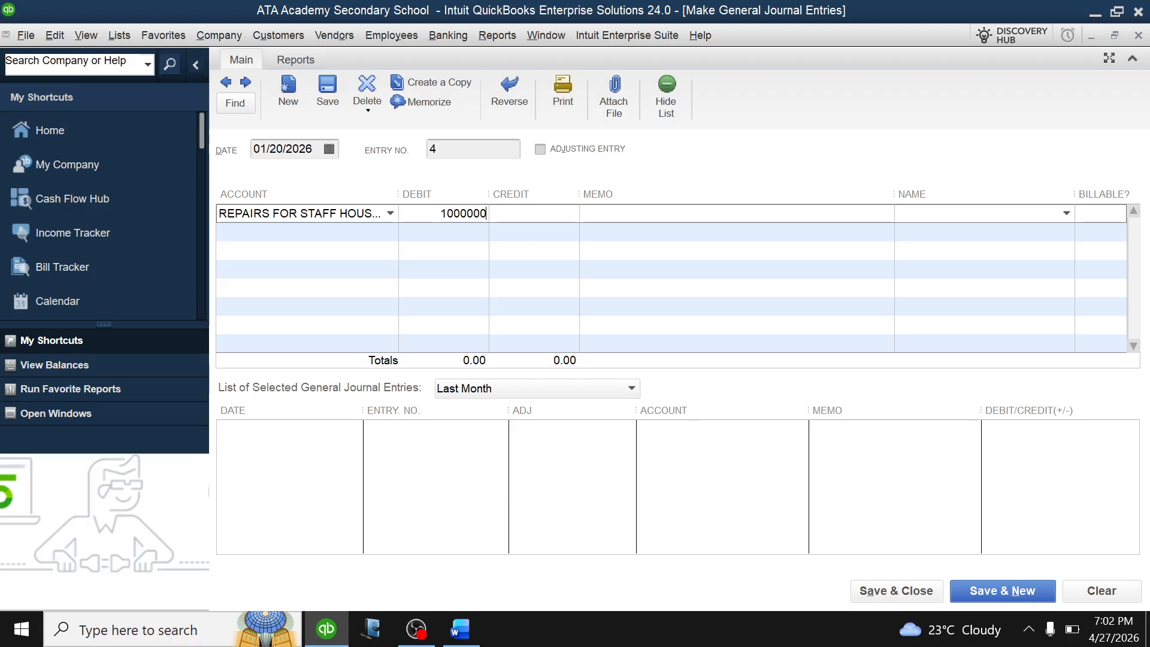
click(303, 232)
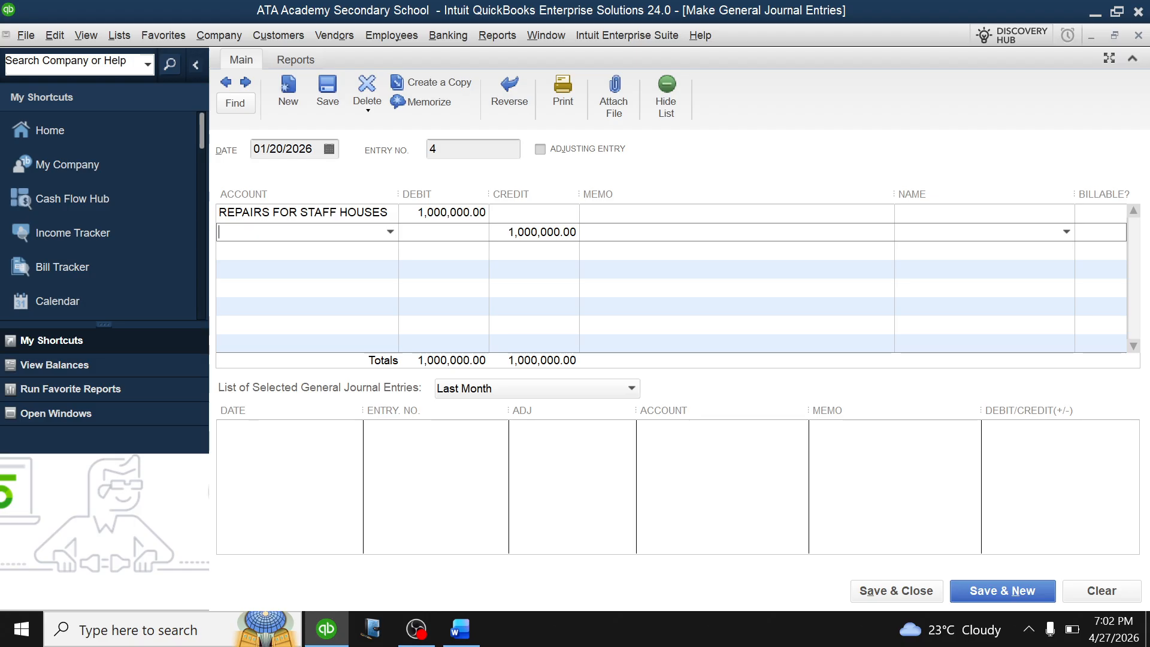
click(436, 214)
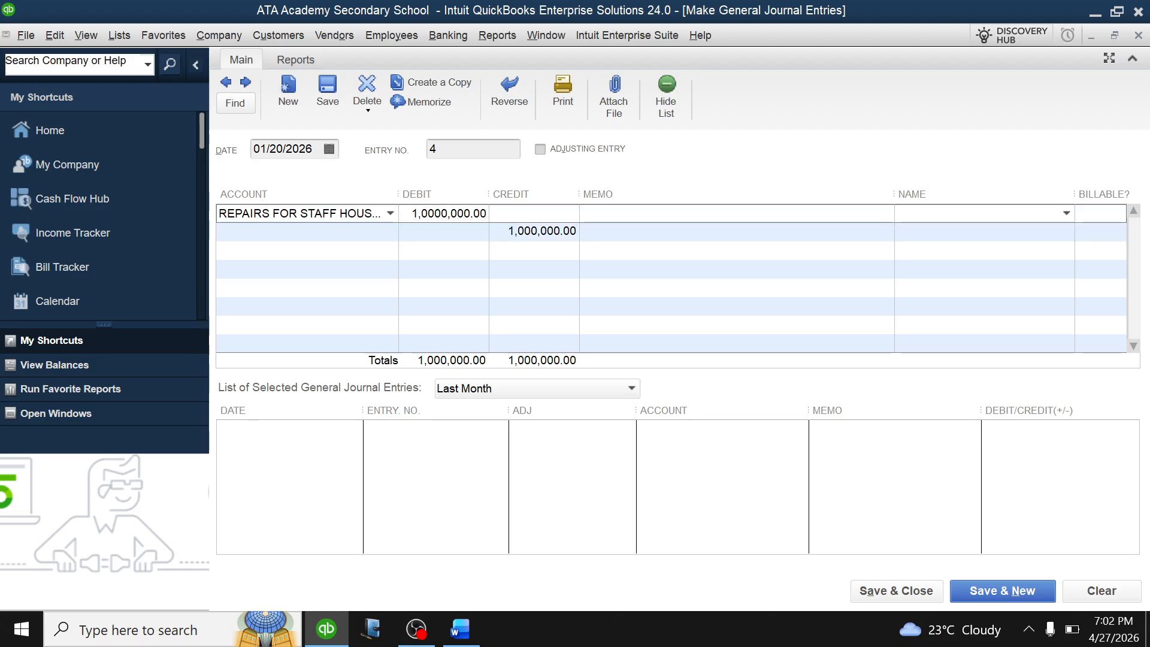
click(303, 232)
click(526, 232)
click(303, 232)
Credit STANBIC BANK, date the entry 01/25/2026, and save and close past the back-dated warning.
click(390, 232)
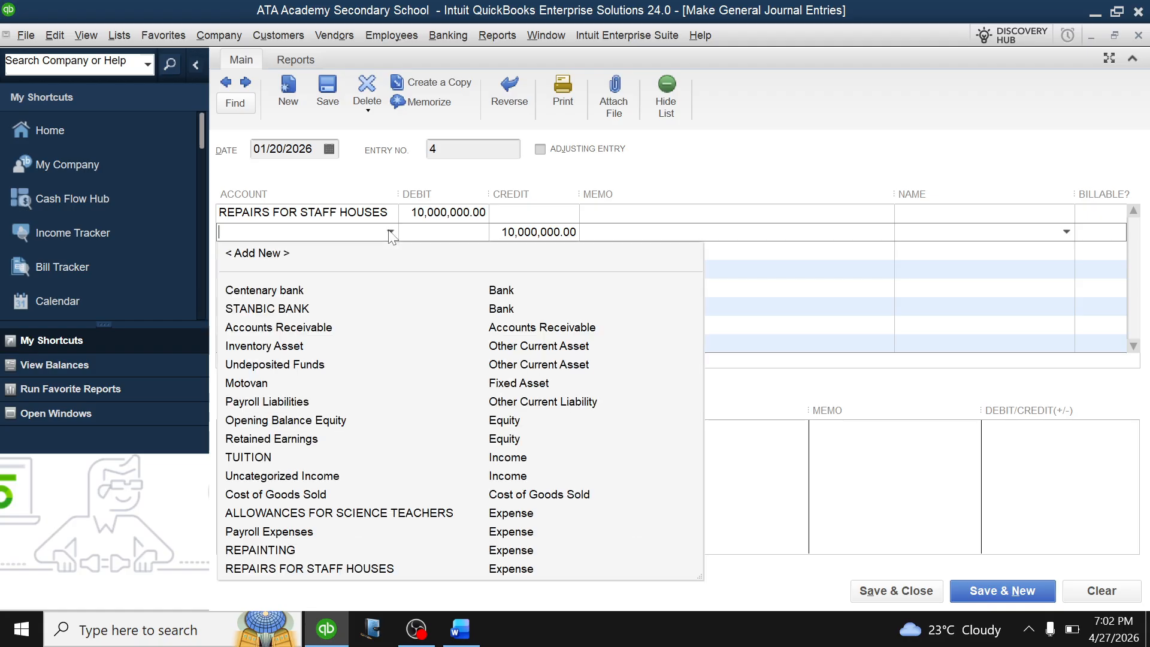
click(289, 302)
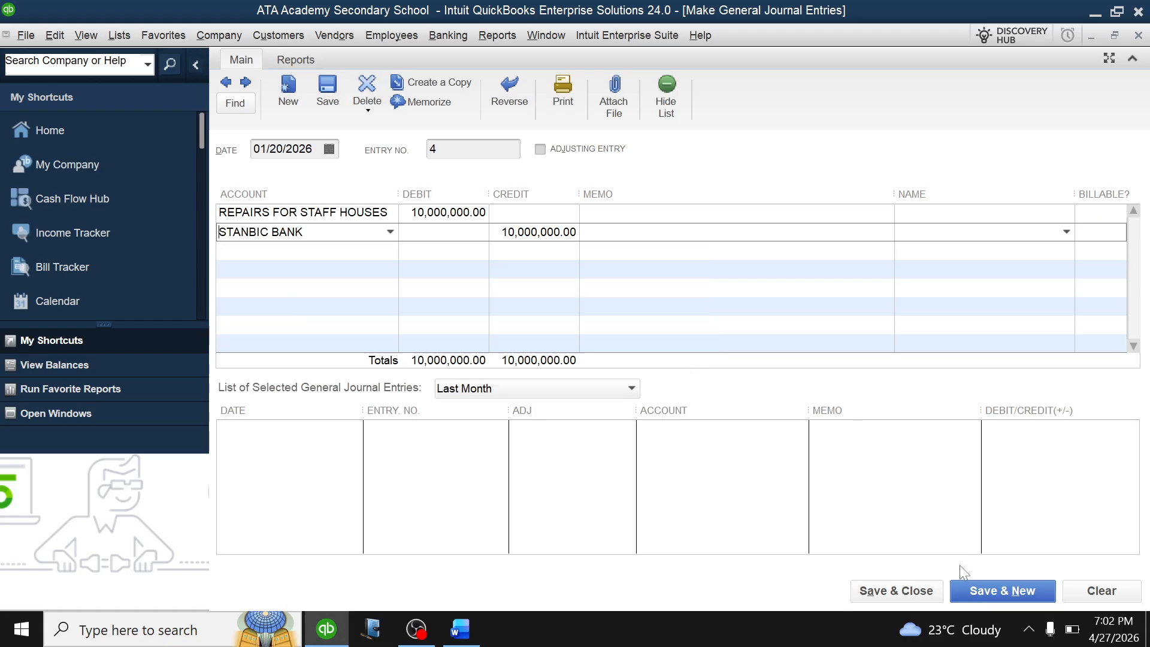
click(330, 149)
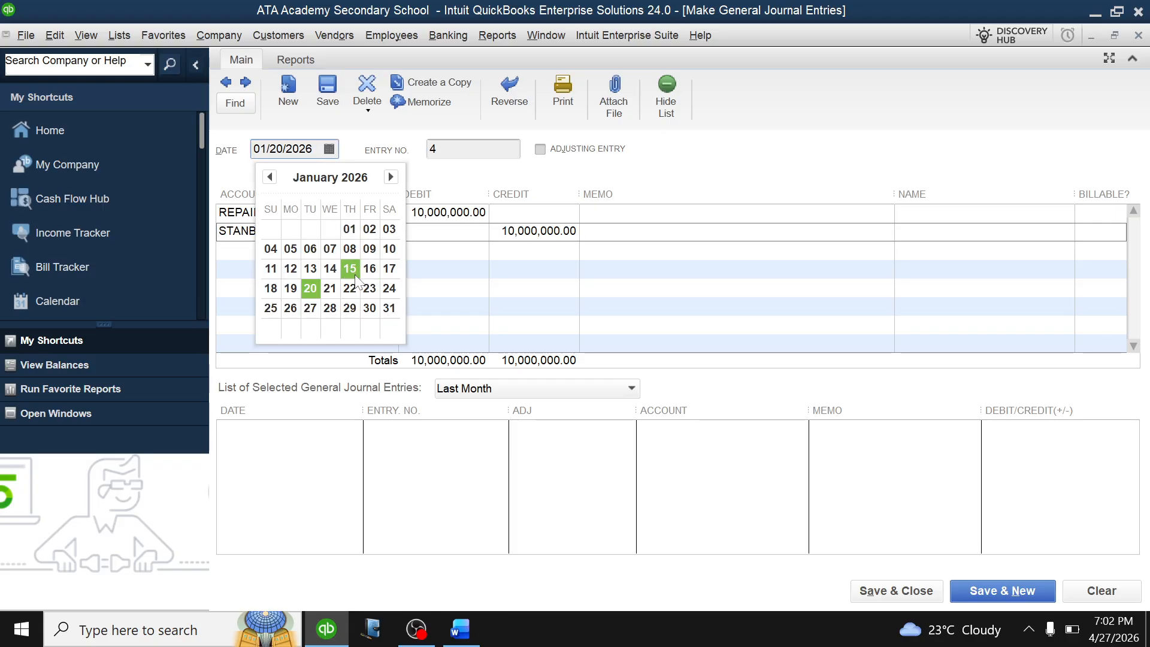
click(271, 308)
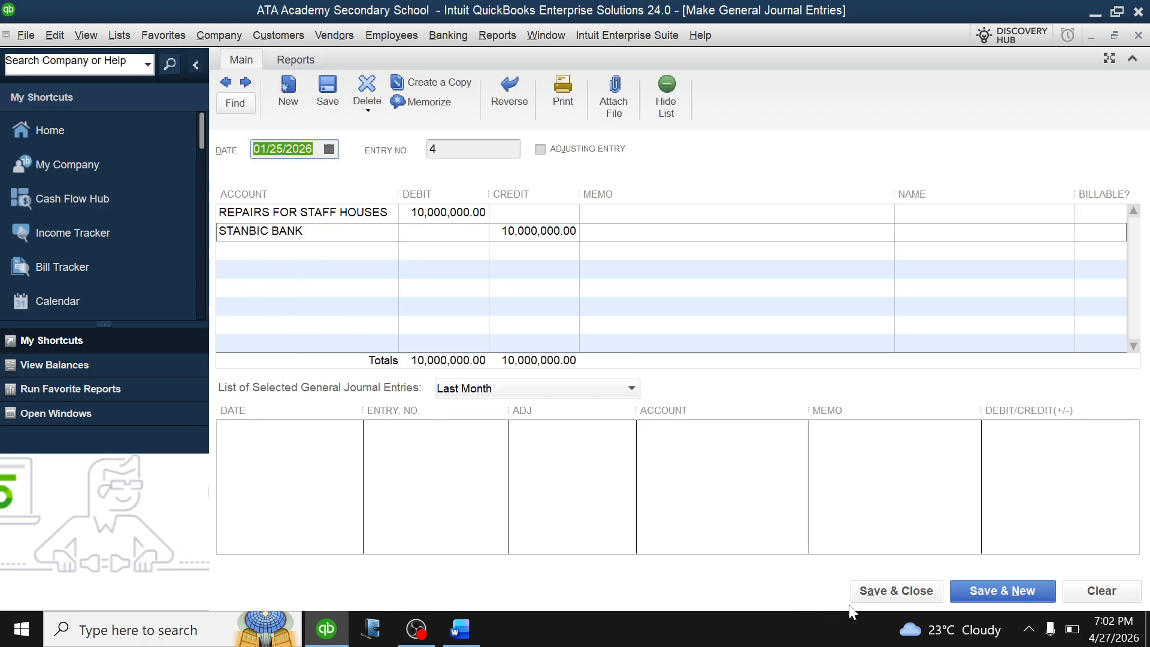
click(896, 592)
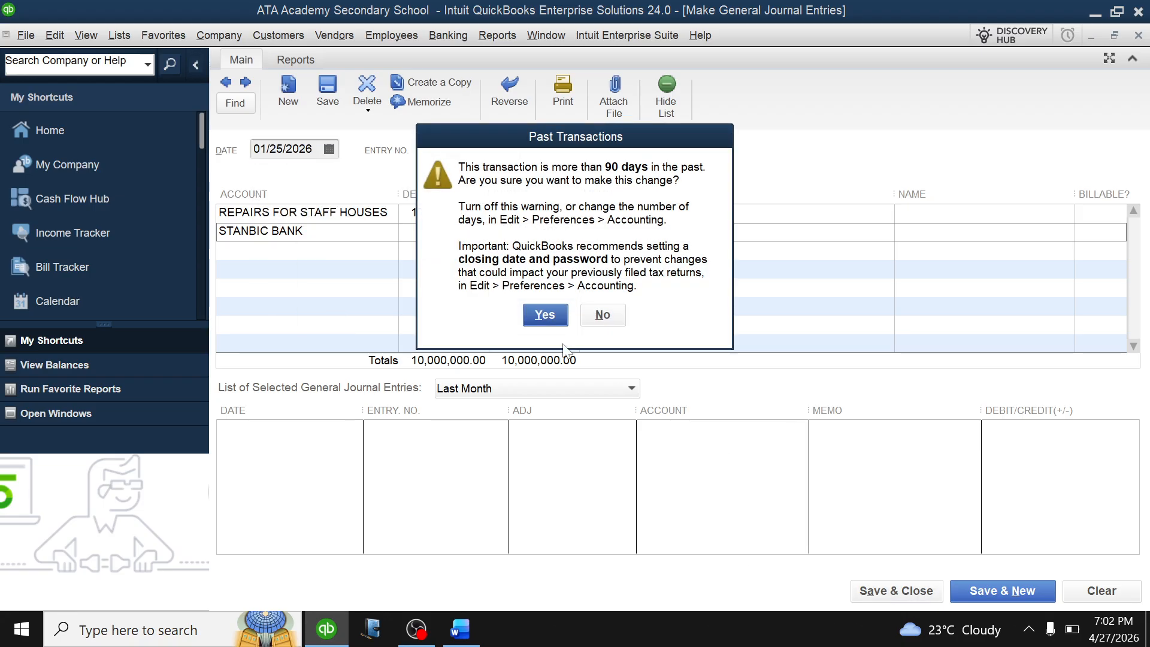
click(548, 316)
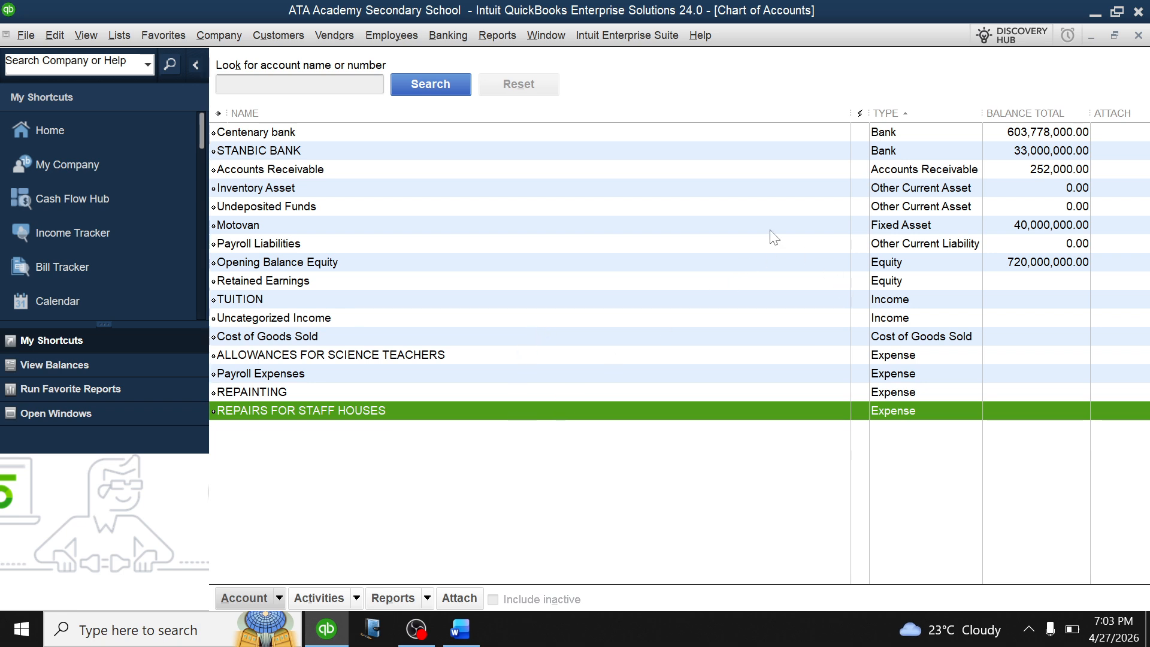
Open the STANBIC BANK register to confirm the 33,000,000.00 balance, then close it and the Chart of Accounts.
click(318, 151)
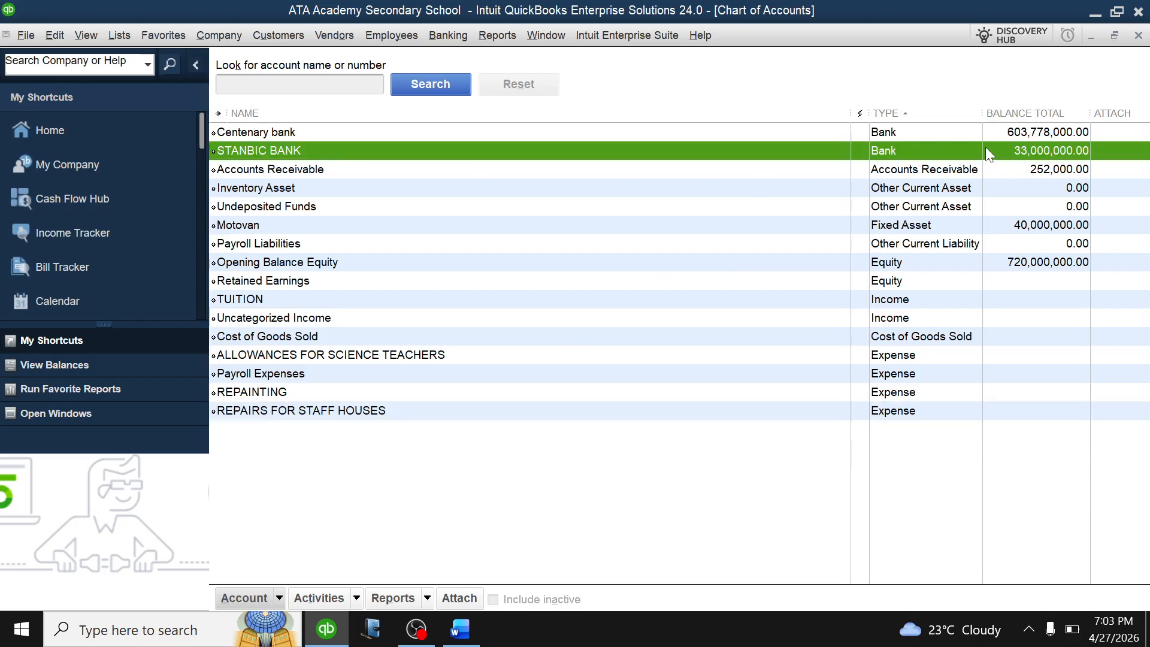
double_click(809, 154)
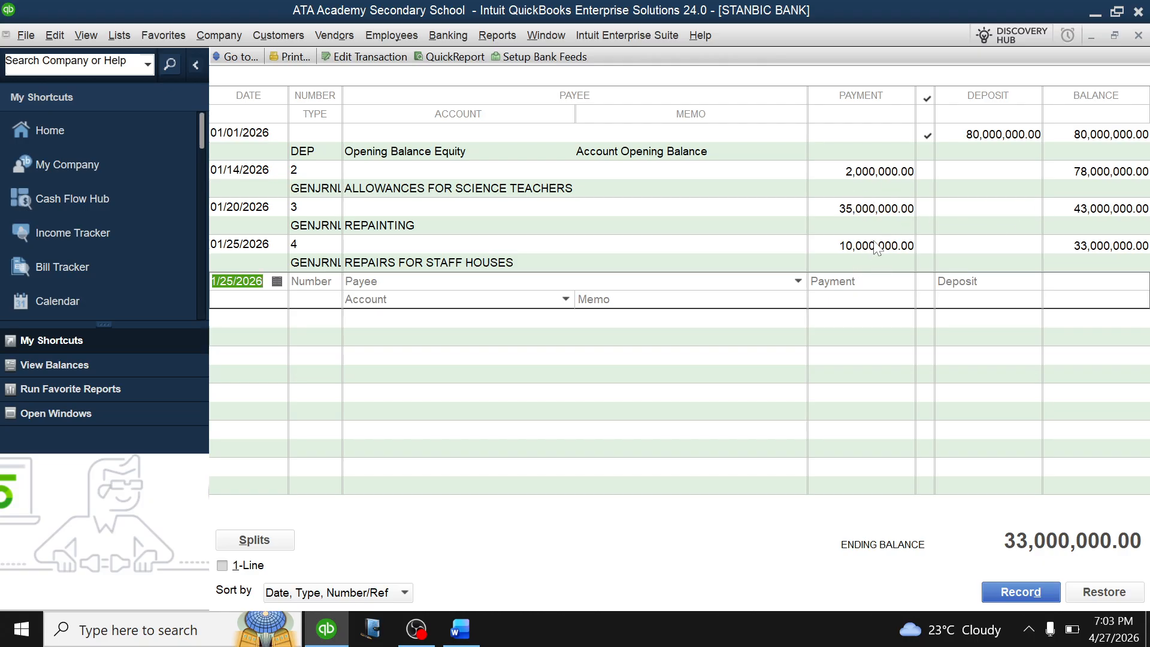
key(Escape)
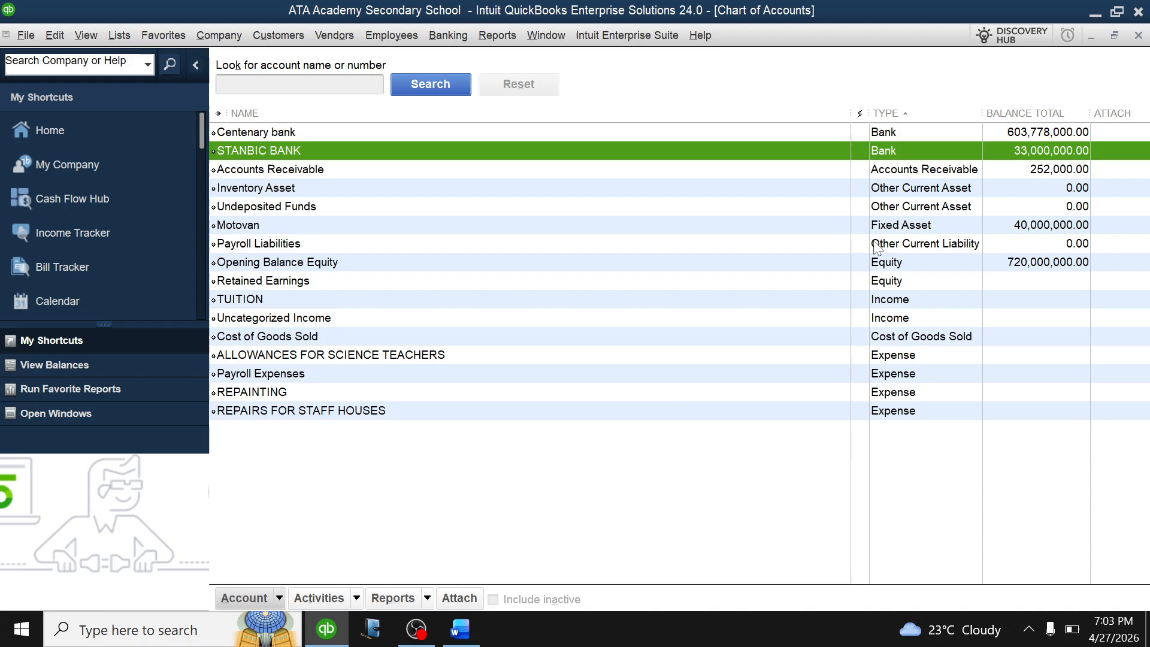
key(Escape)
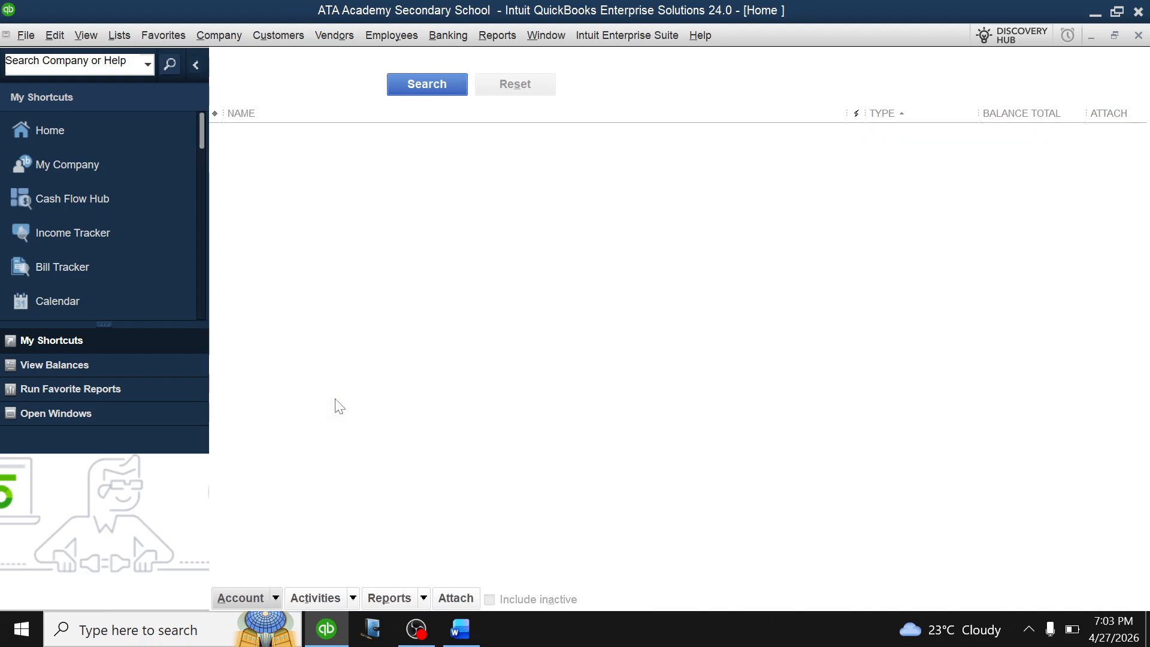
click(459, 626)
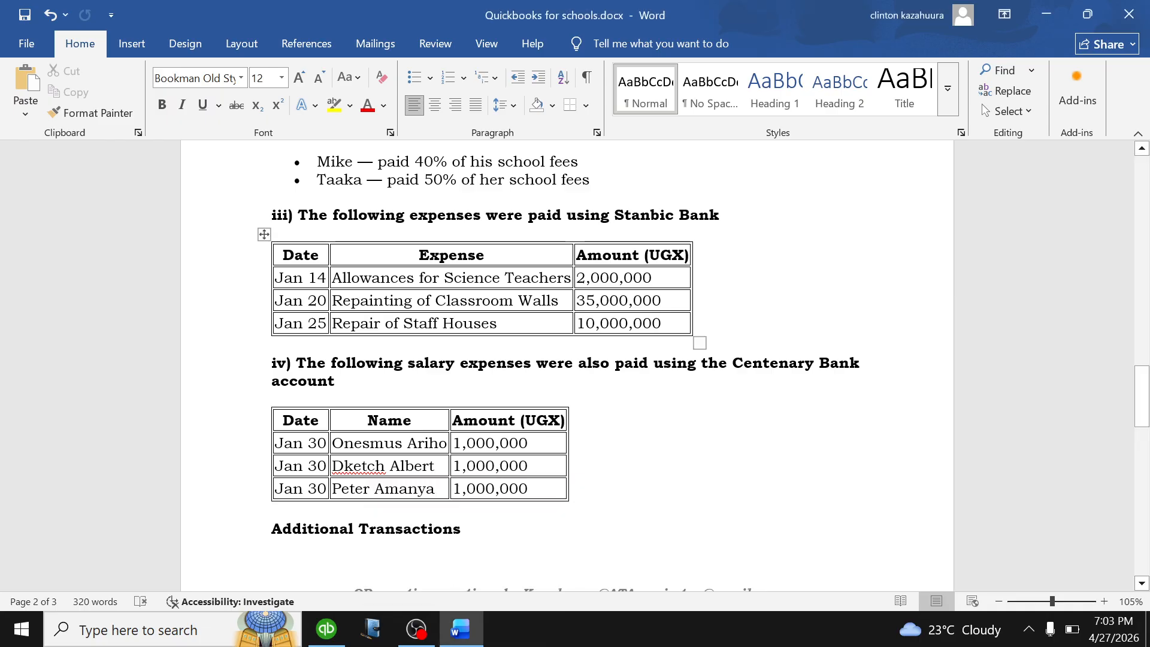
scroll(539, 336, down, 3)
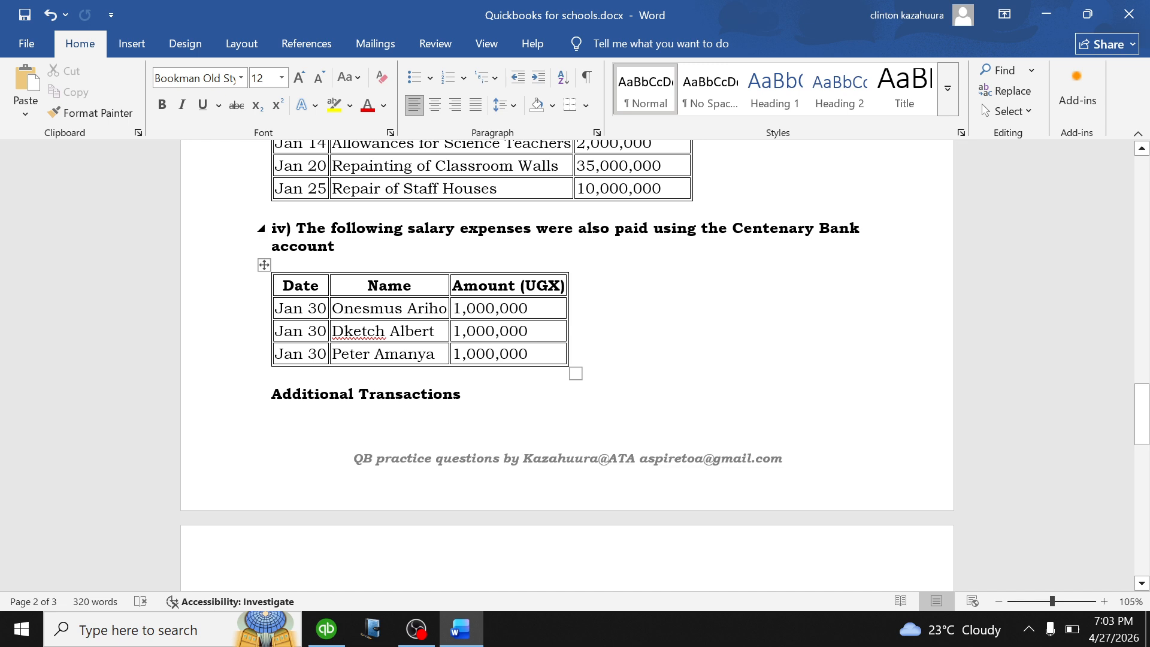
scroll(539, 336, down, 2)
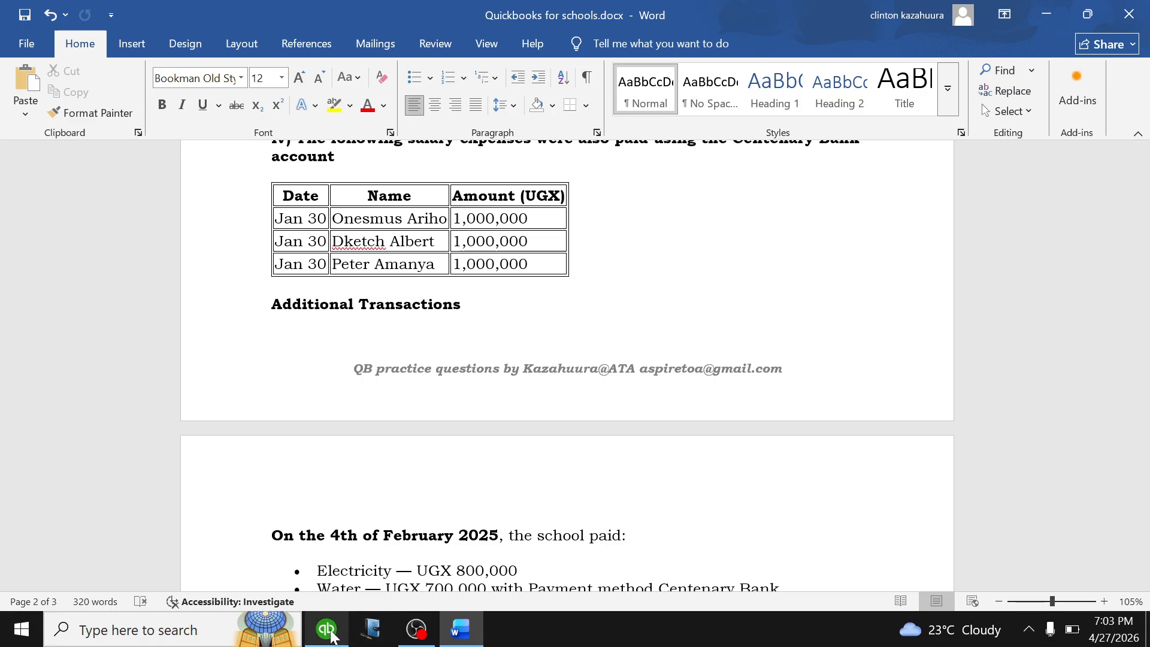
click(329, 631)
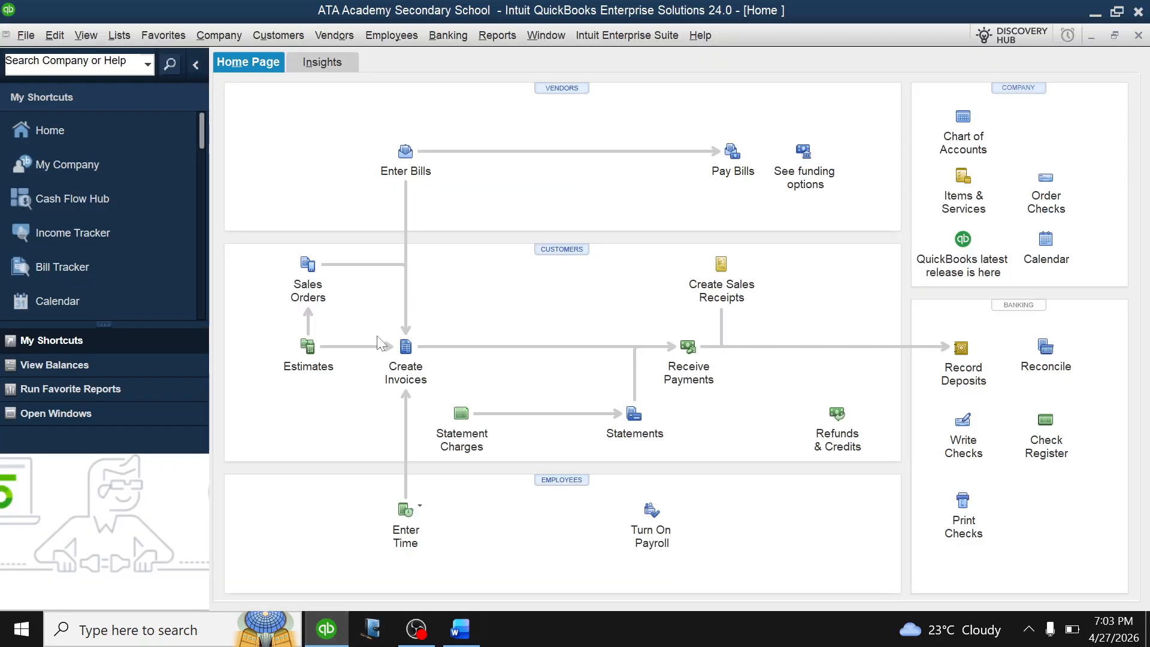
Open Make General Journal Entries from the Chart of Accounts and date entry 5 01/30/2026.
click(963, 120)
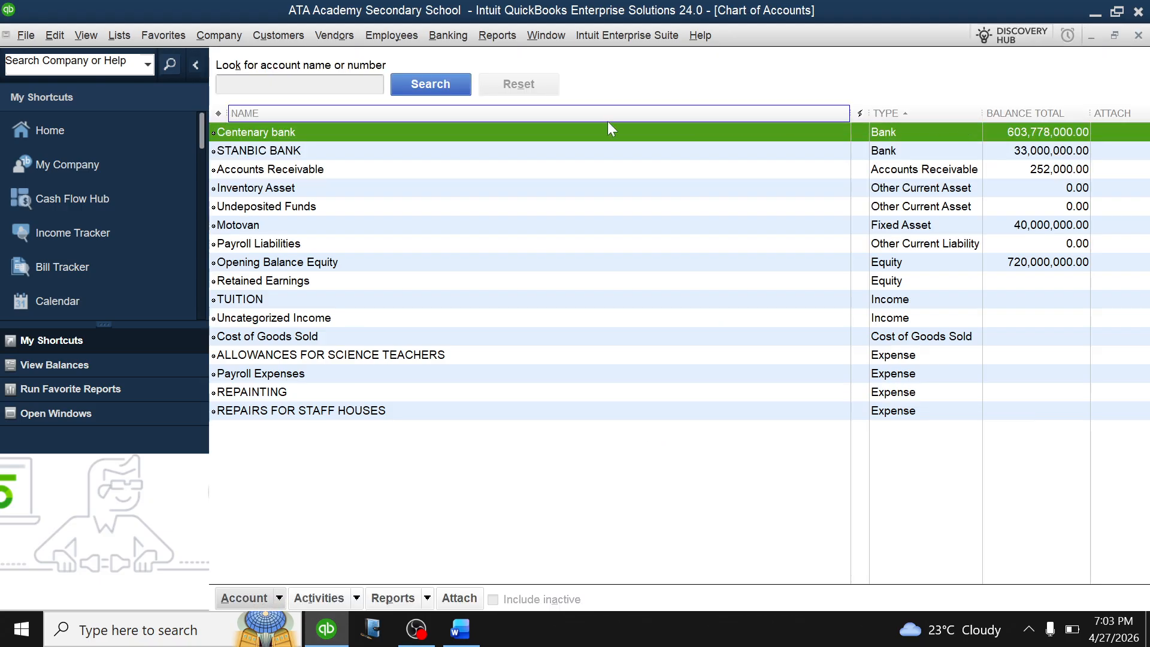
click(359, 601)
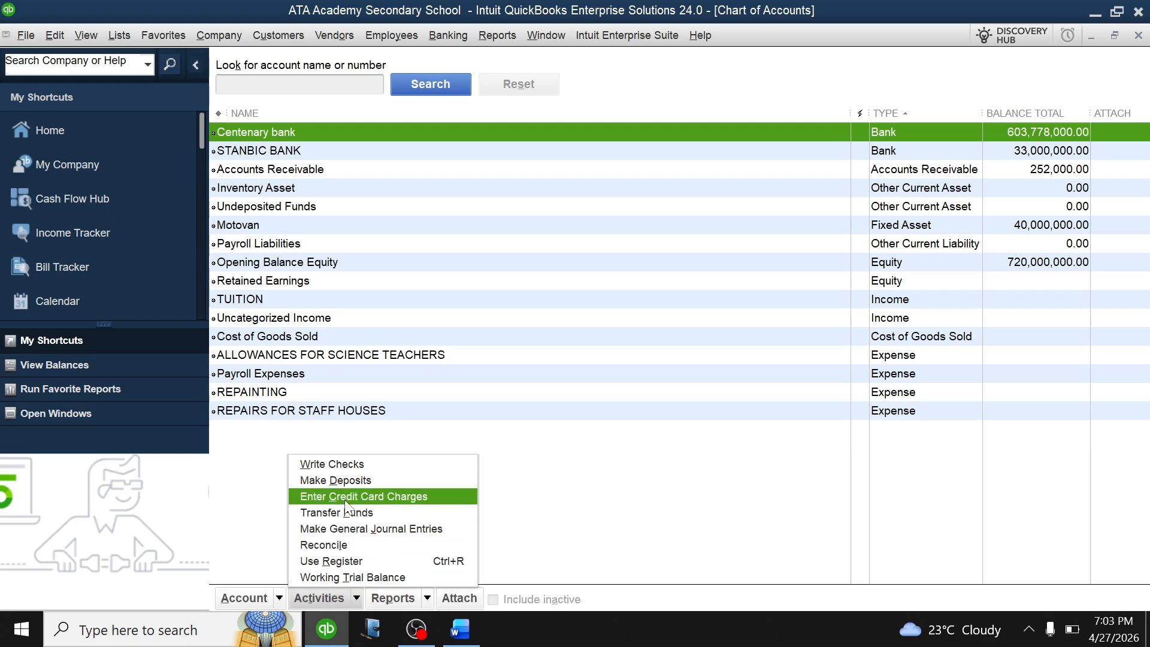
click(349, 528)
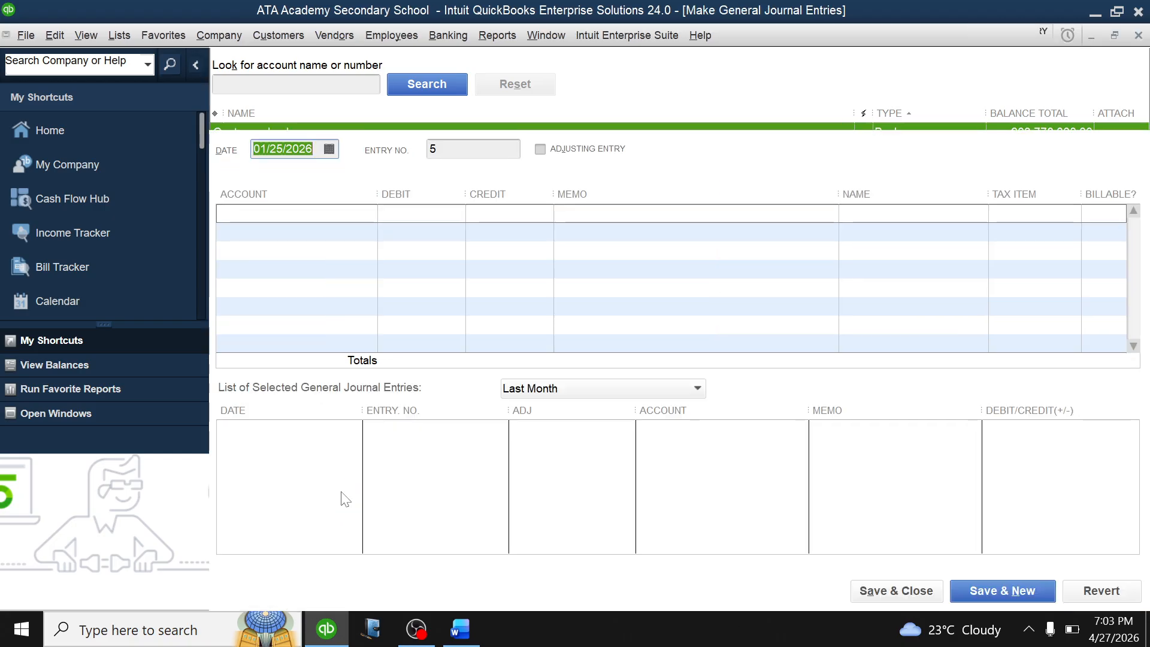
click(893, 169)
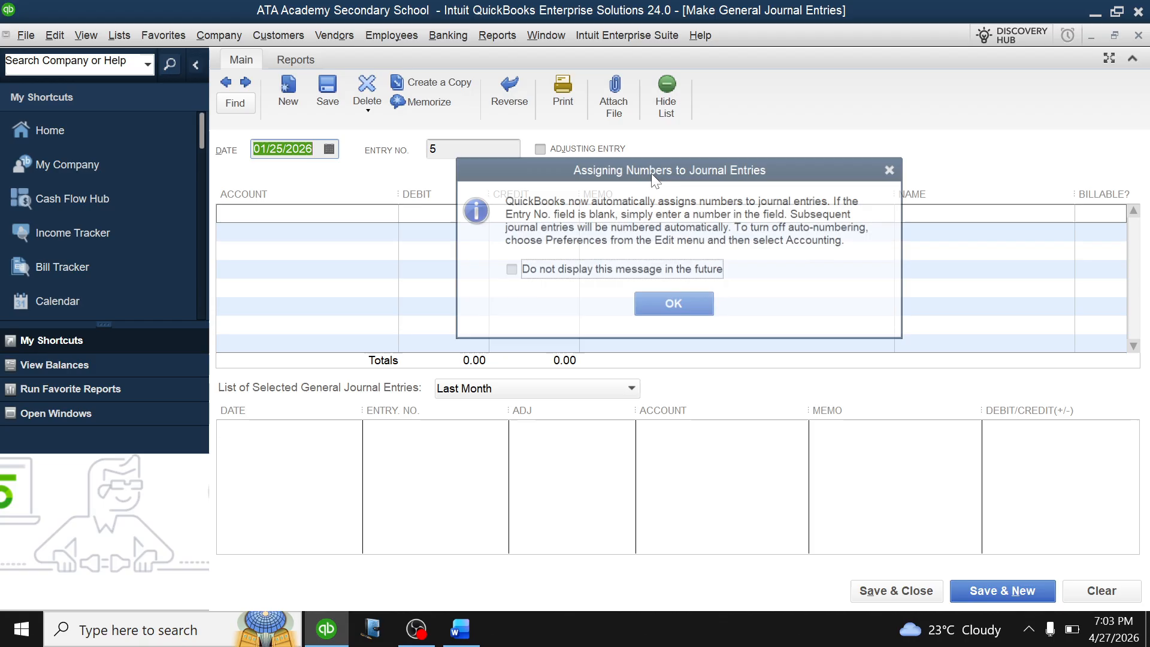
click(331, 150)
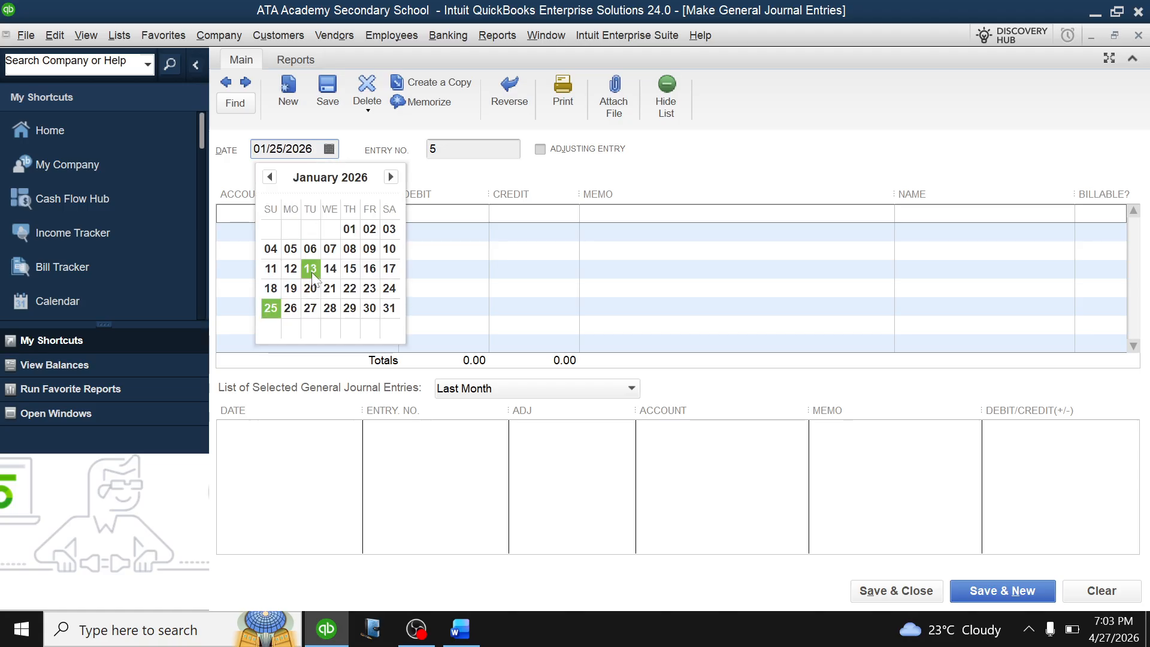
click(369, 310)
Create a SALARIES expense account and place it on entry 5's first line.
key(Tab)
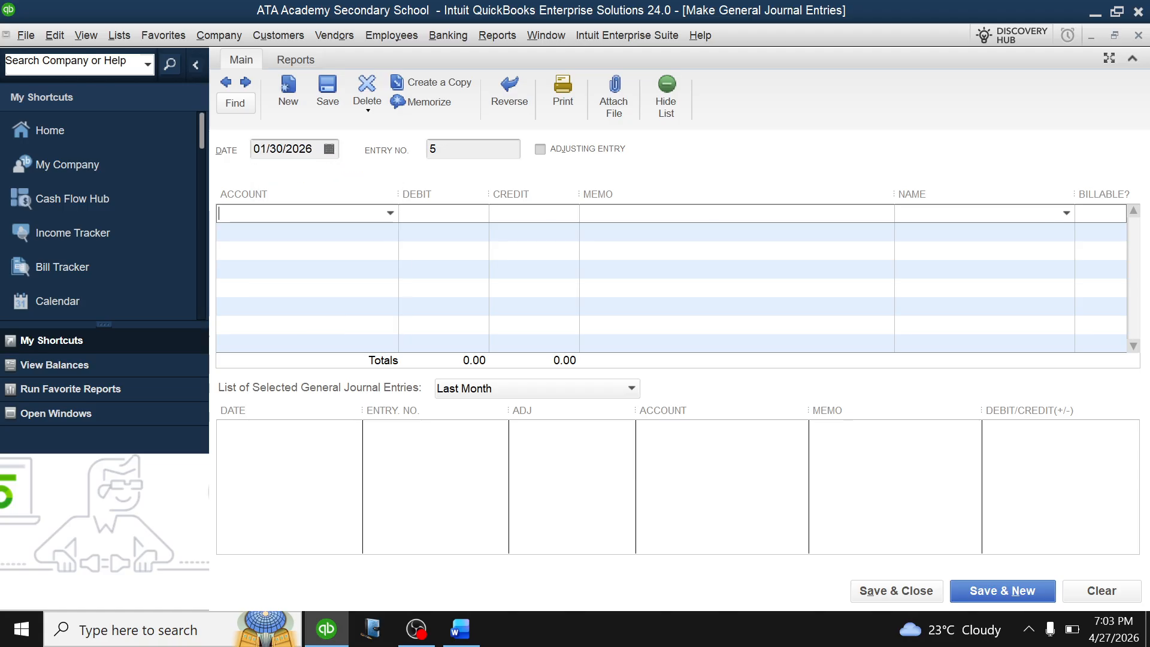
click(390, 213)
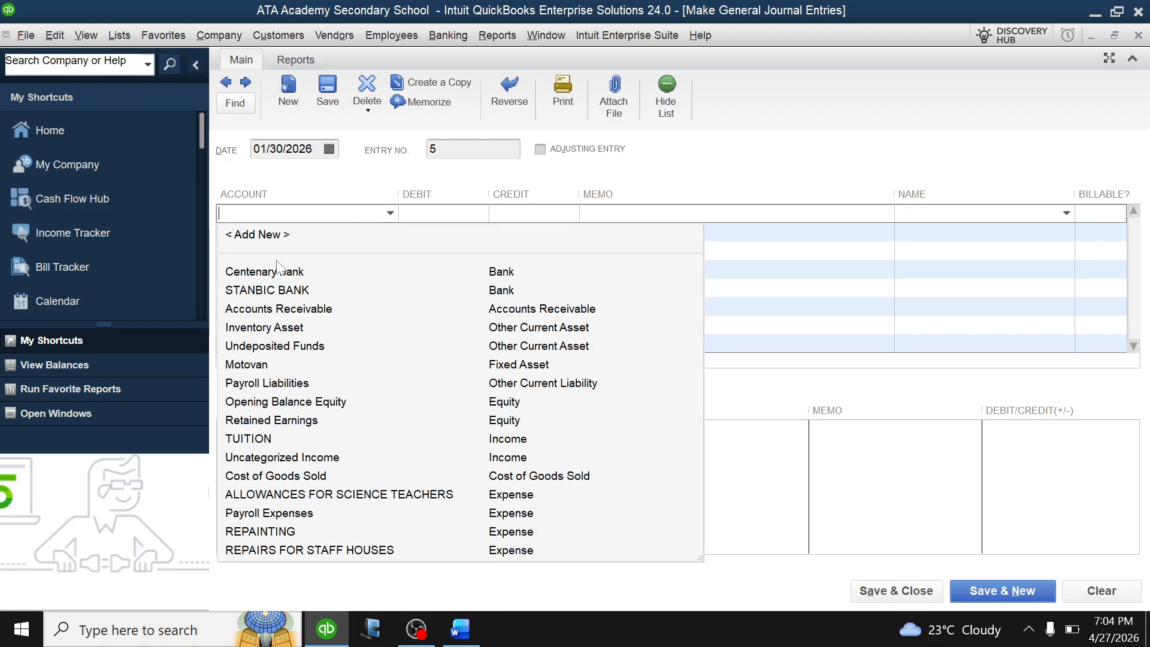
click(274, 241)
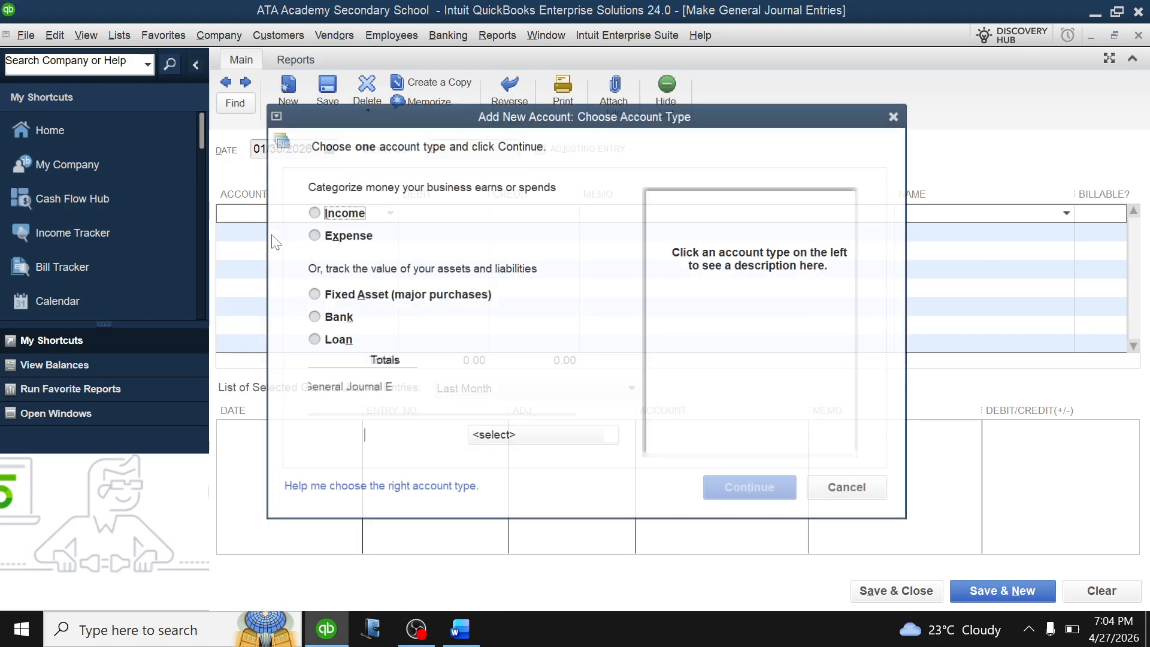
click(312, 235)
click(743, 486)
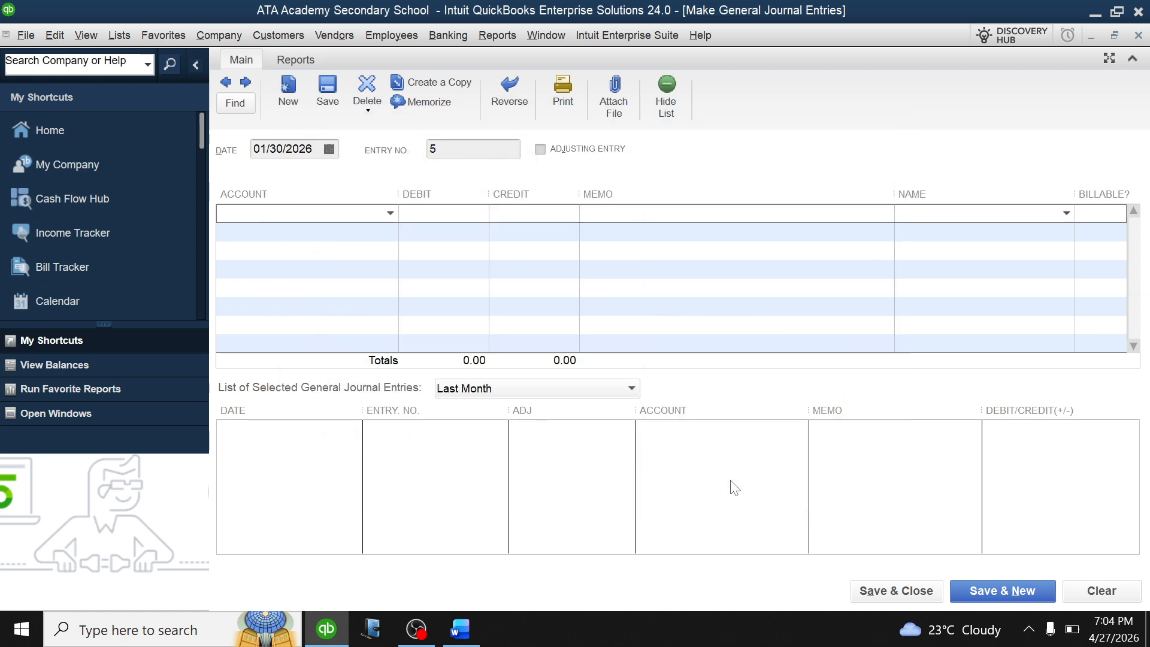
text(S)
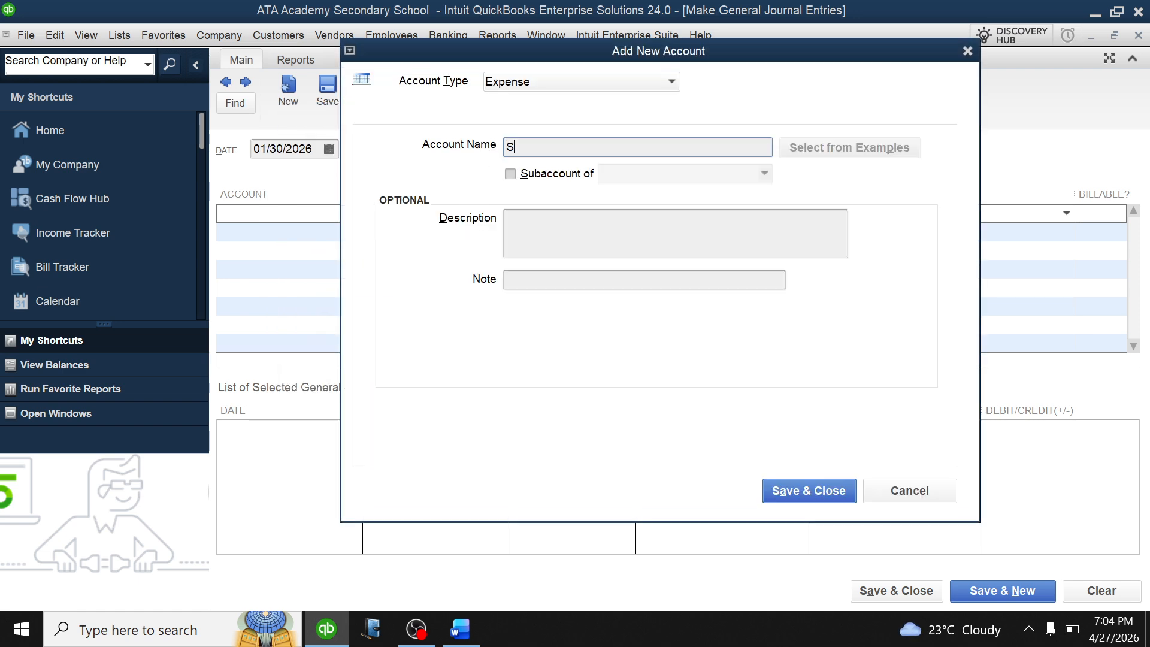
text(ALARIE)
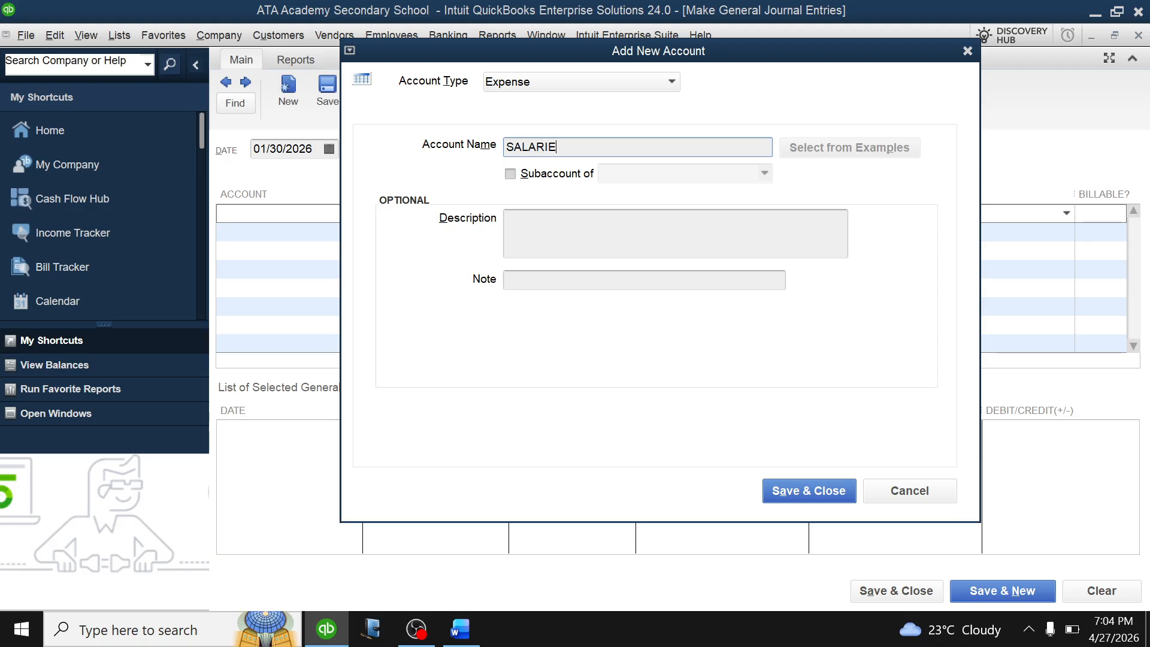
click(798, 487)
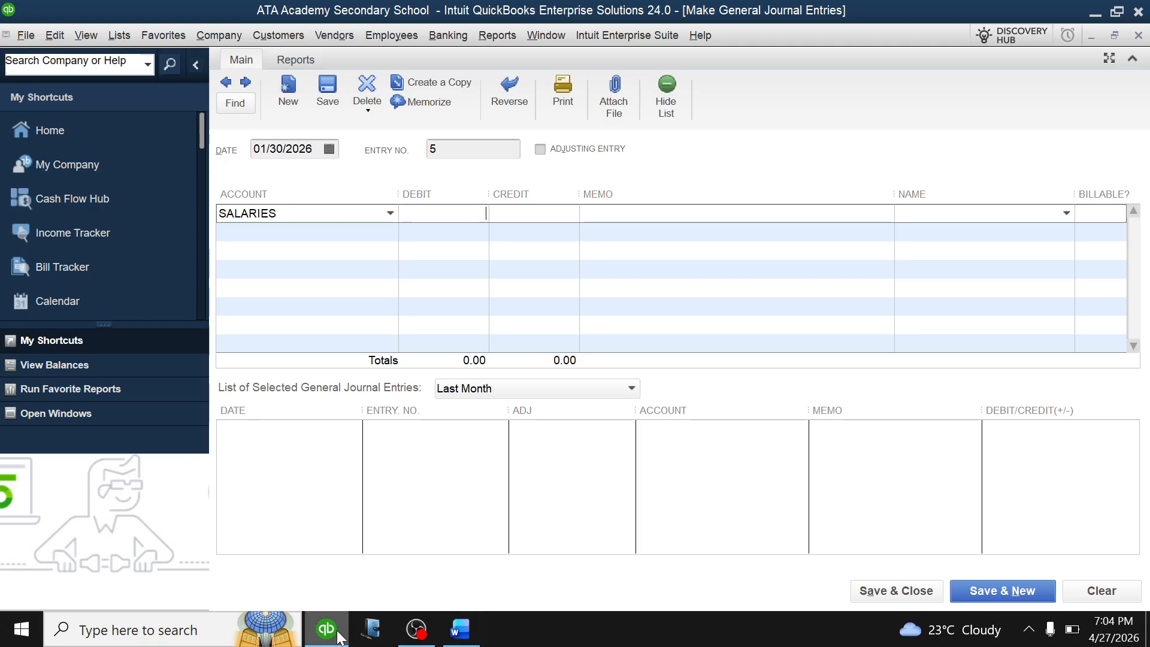
Debit SALARIES 1,000,000.00 and credit Centenary bank on the second line.
mouse_move(339, 636)
click(460, 629)
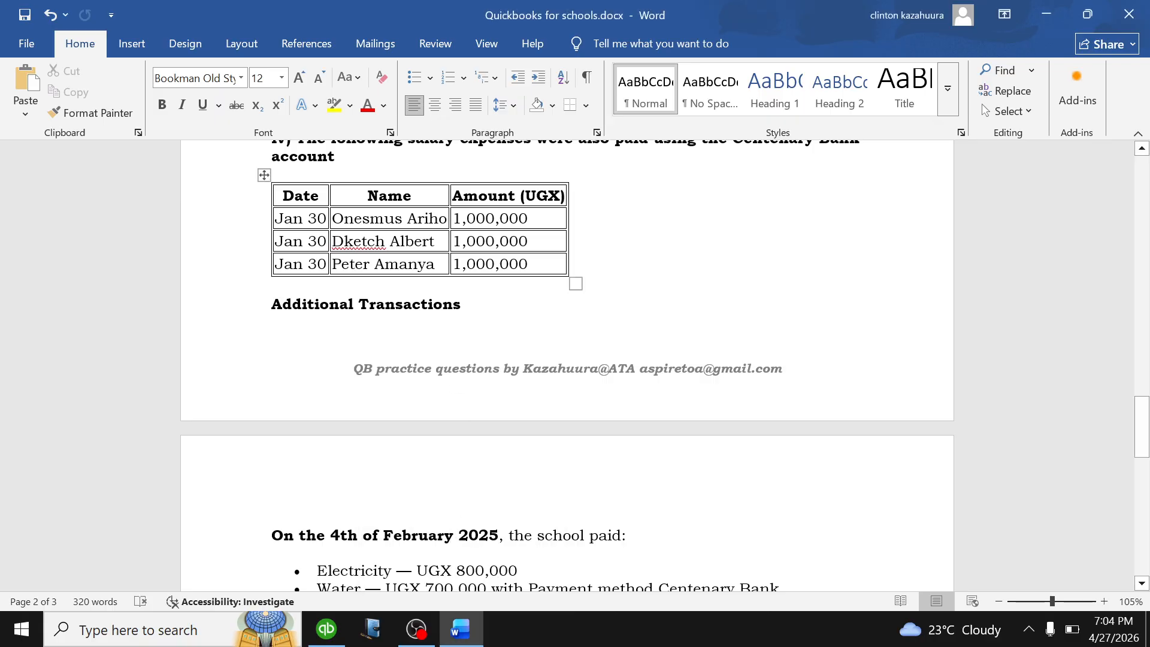
click(326, 629)
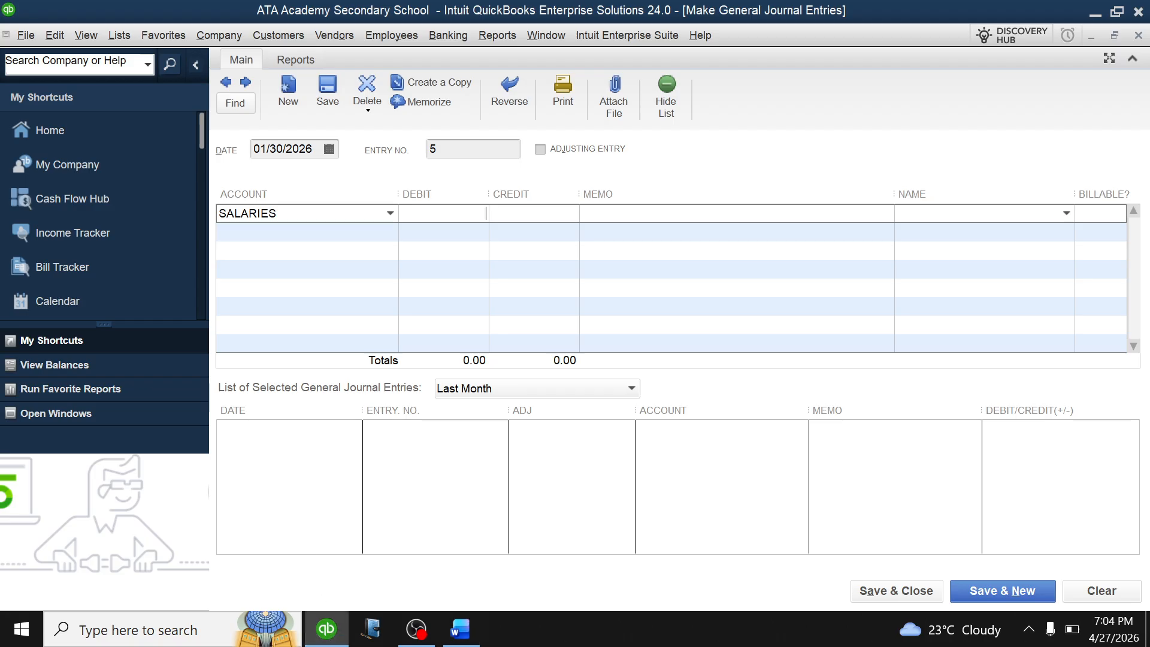
text(000000)
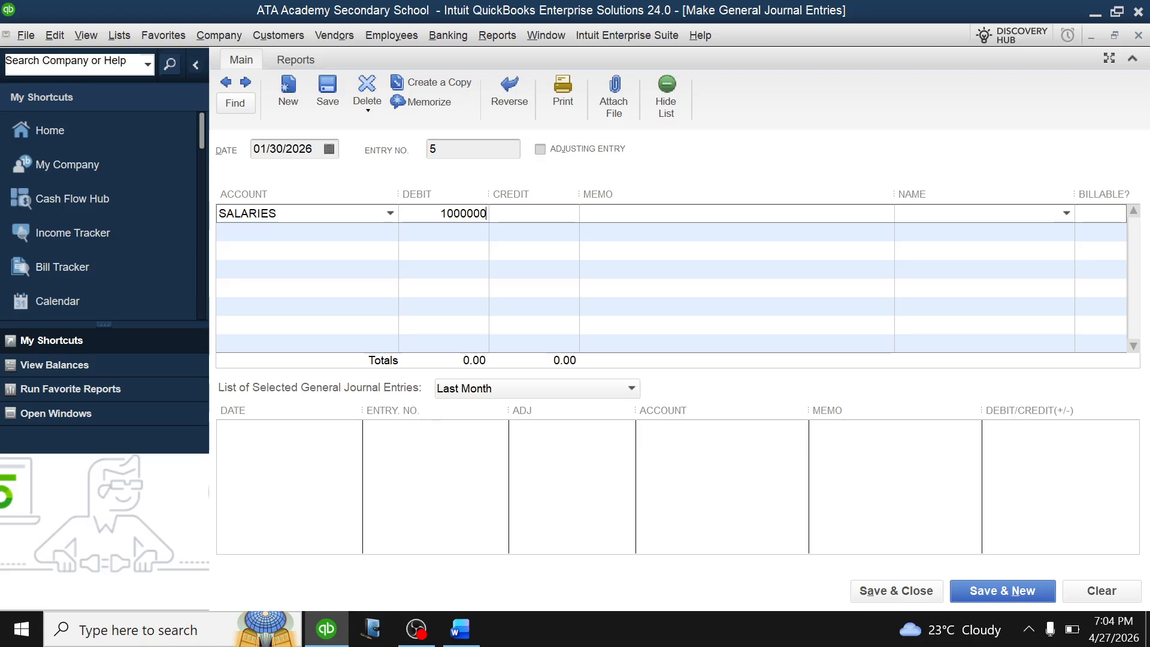
click(387, 234)
click(390, 233)
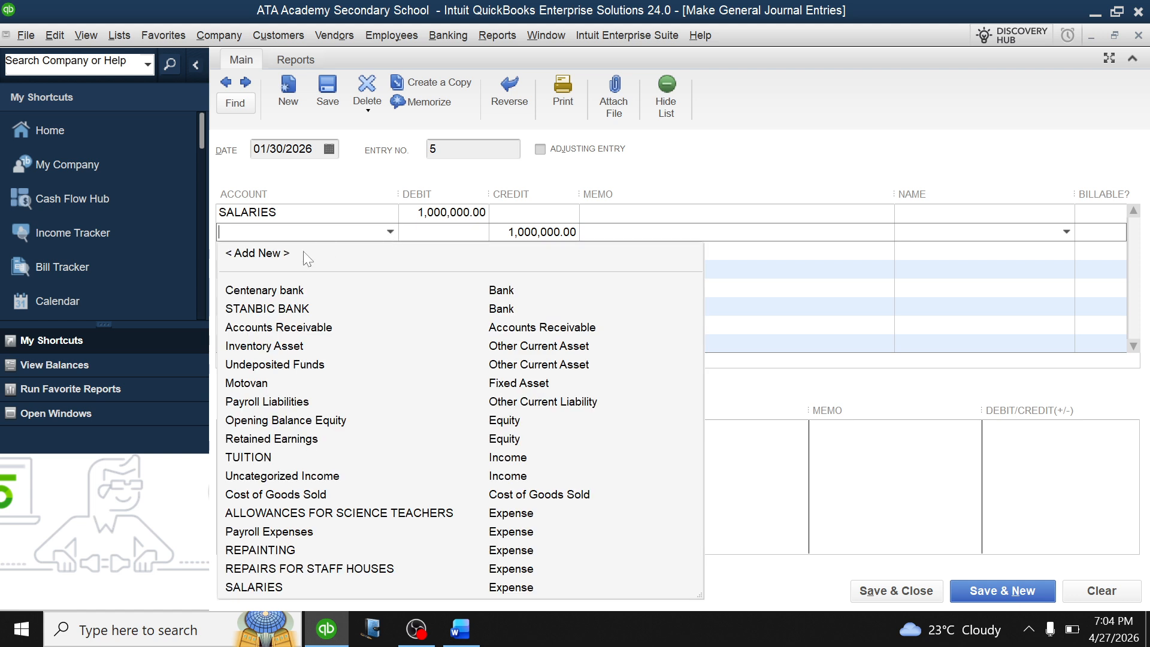
click(267, 291)
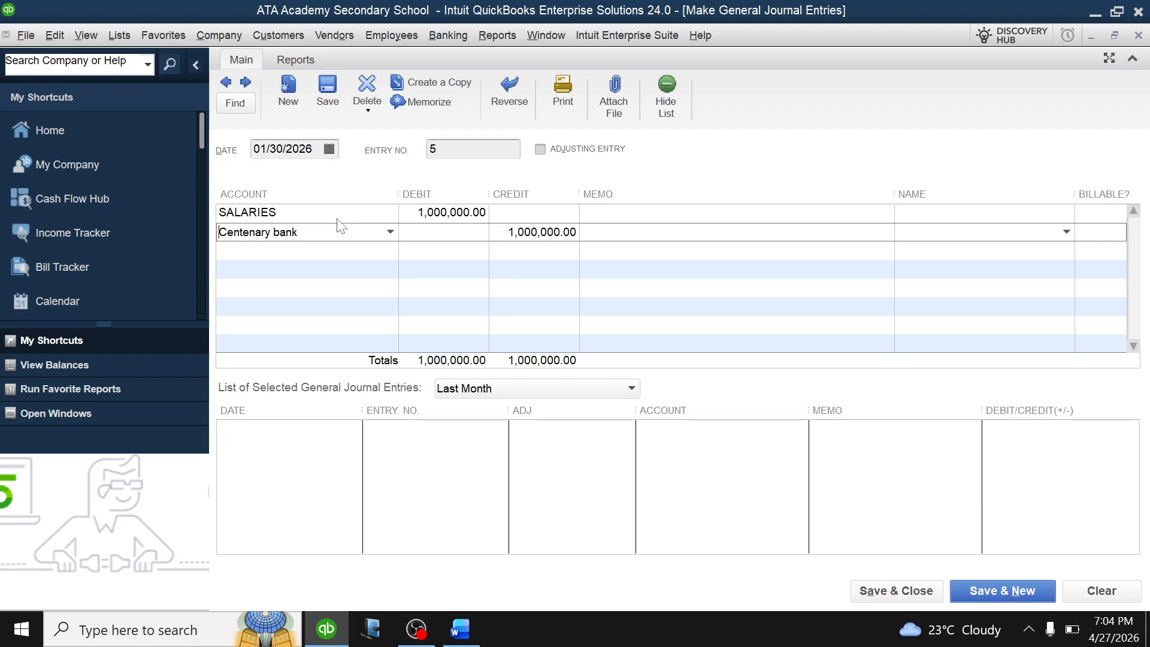
Open the SALARIES line's Name list and check the salary payee in the Word document.
click(959, 214)
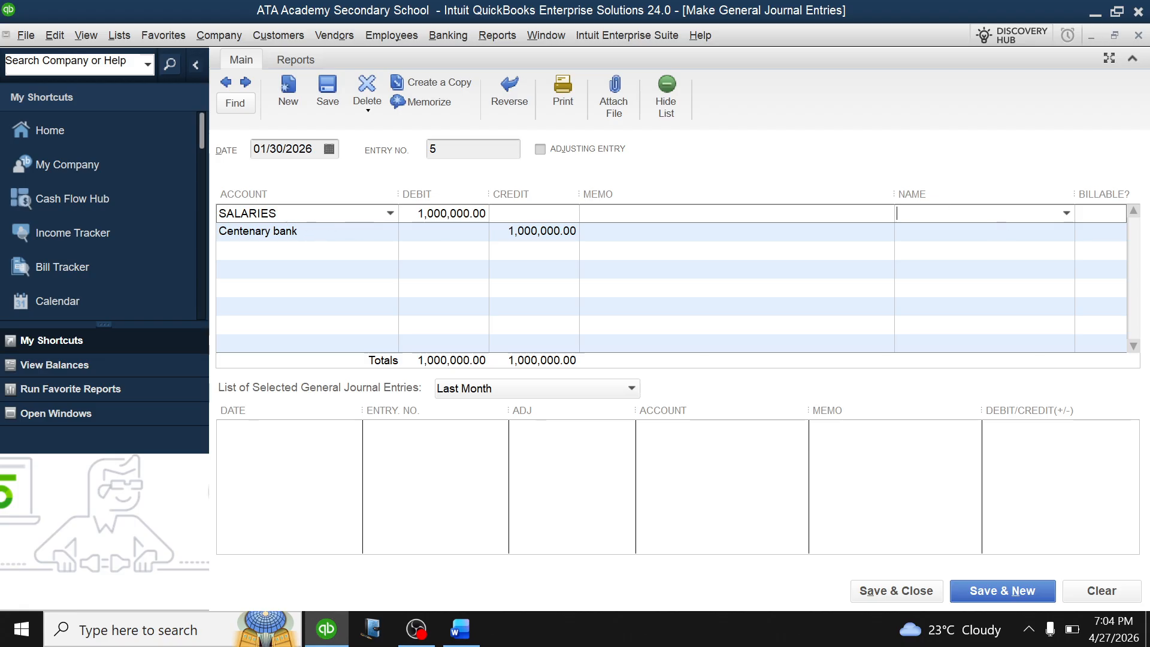
click(1067, 213)
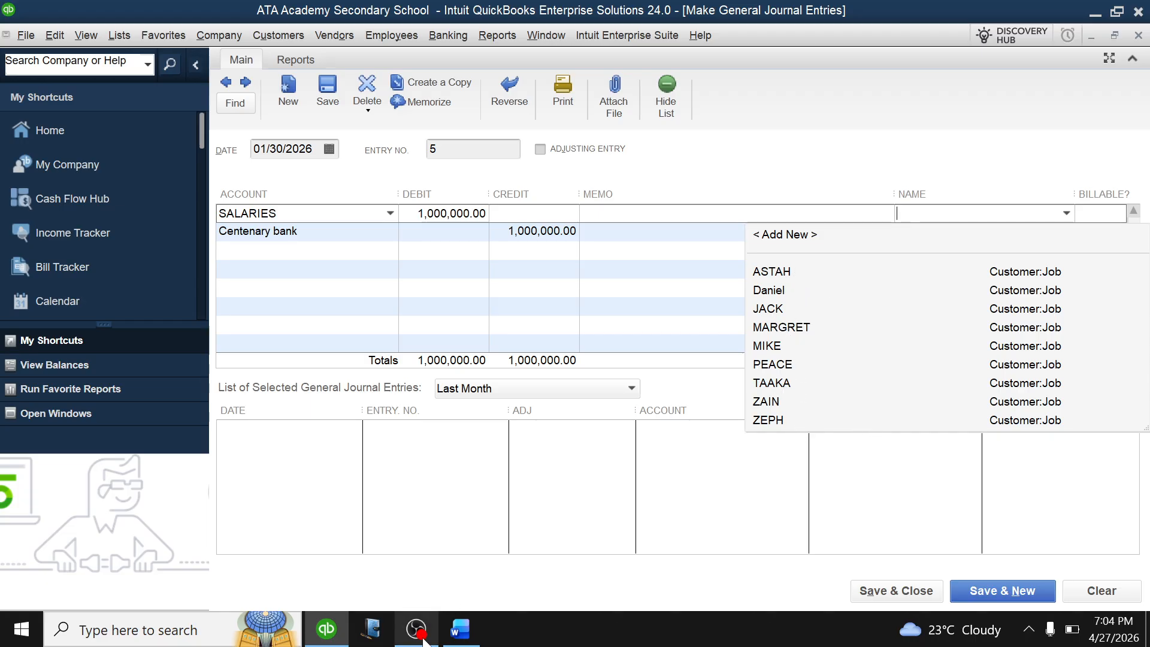
click(460, 629)
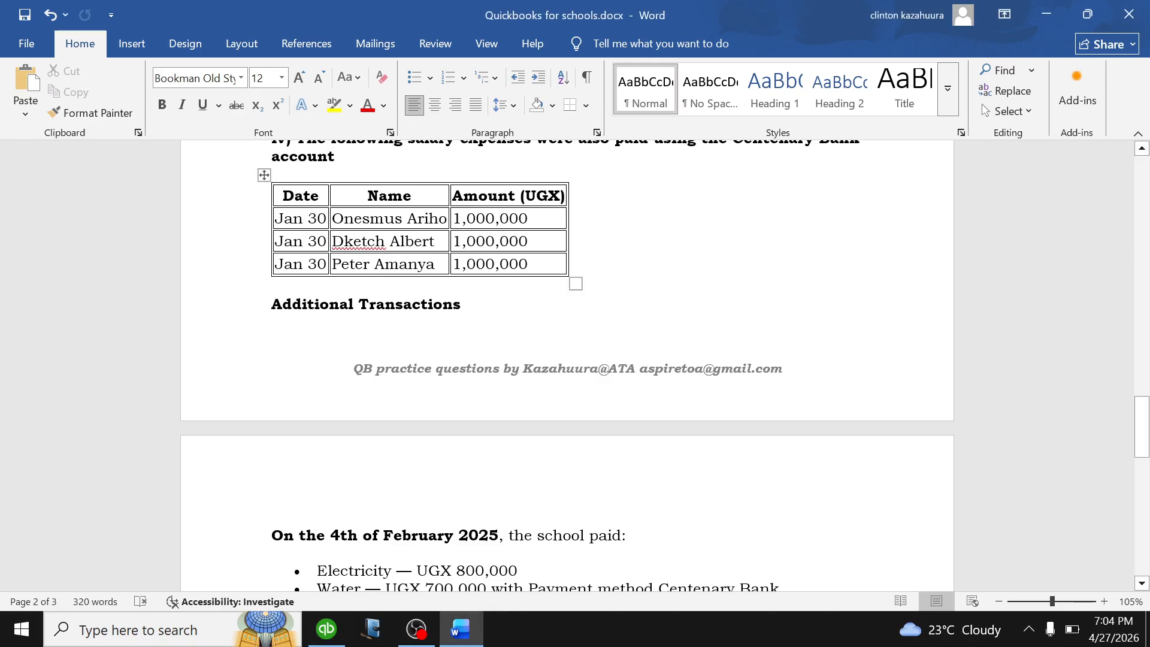
click(327, 629)
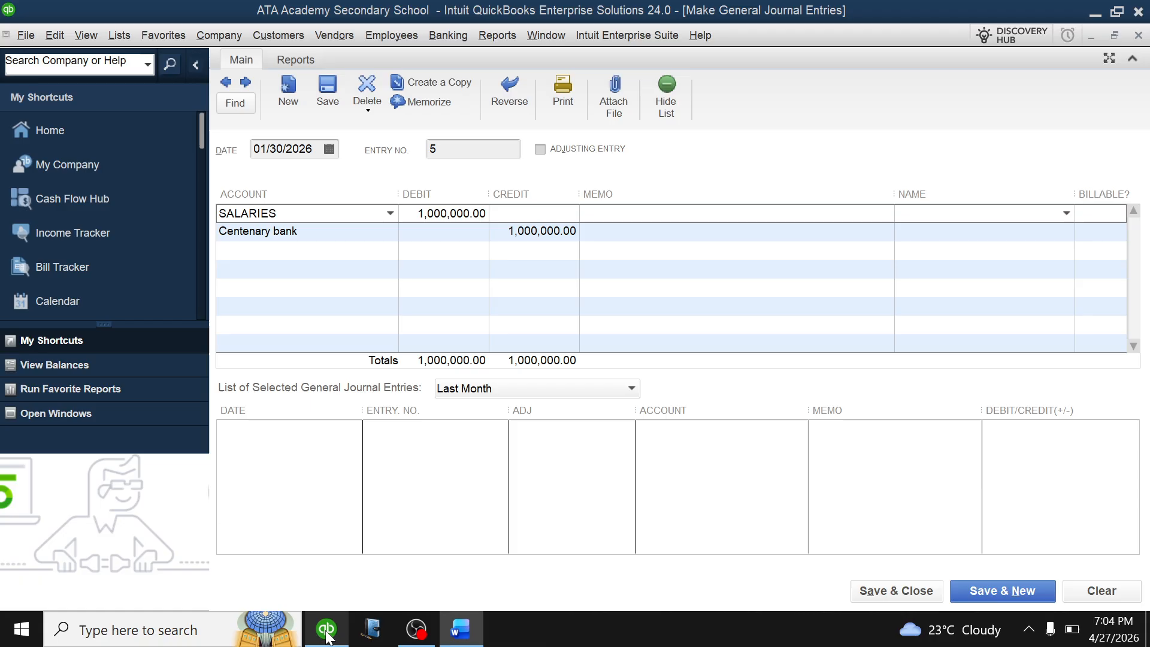
Add the payee as a new employee on the SALARIES line, leaving payroll as is, and save entry 5.
click(1067, 214)
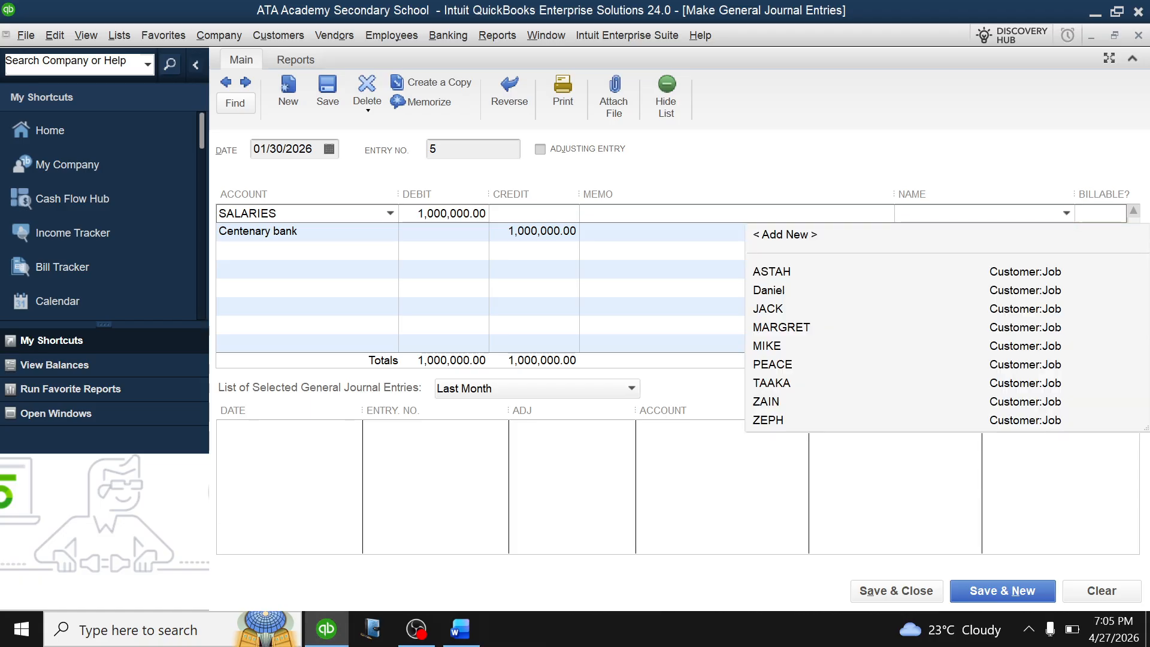
click(822, 236)
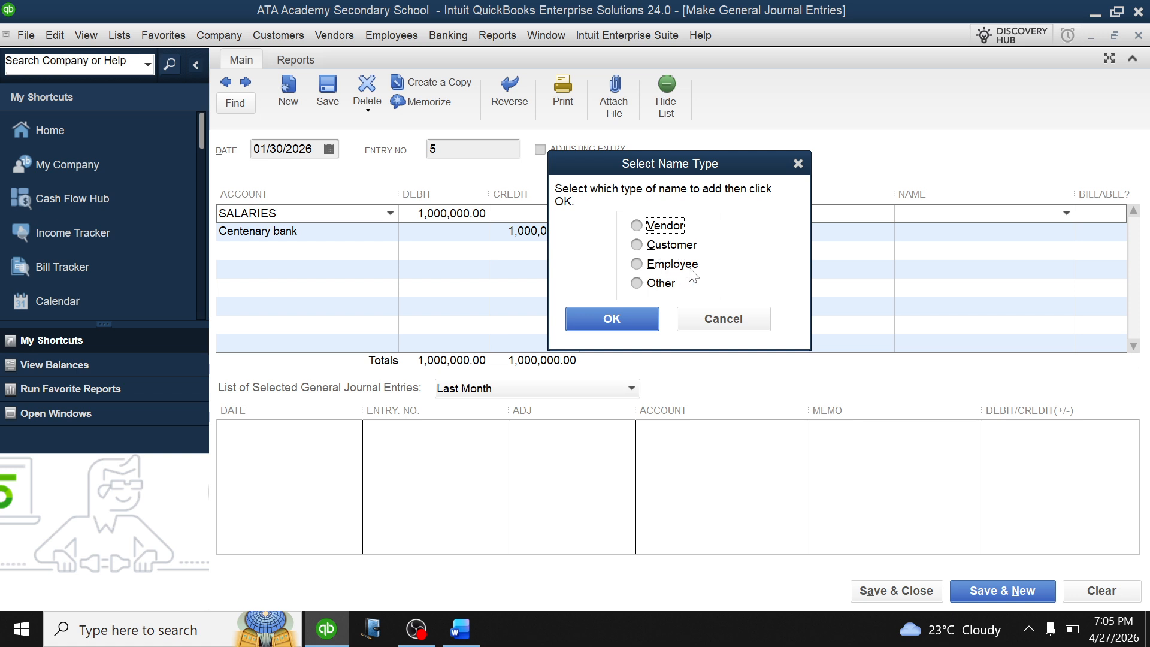
click(636, 264)
click(617, 319)
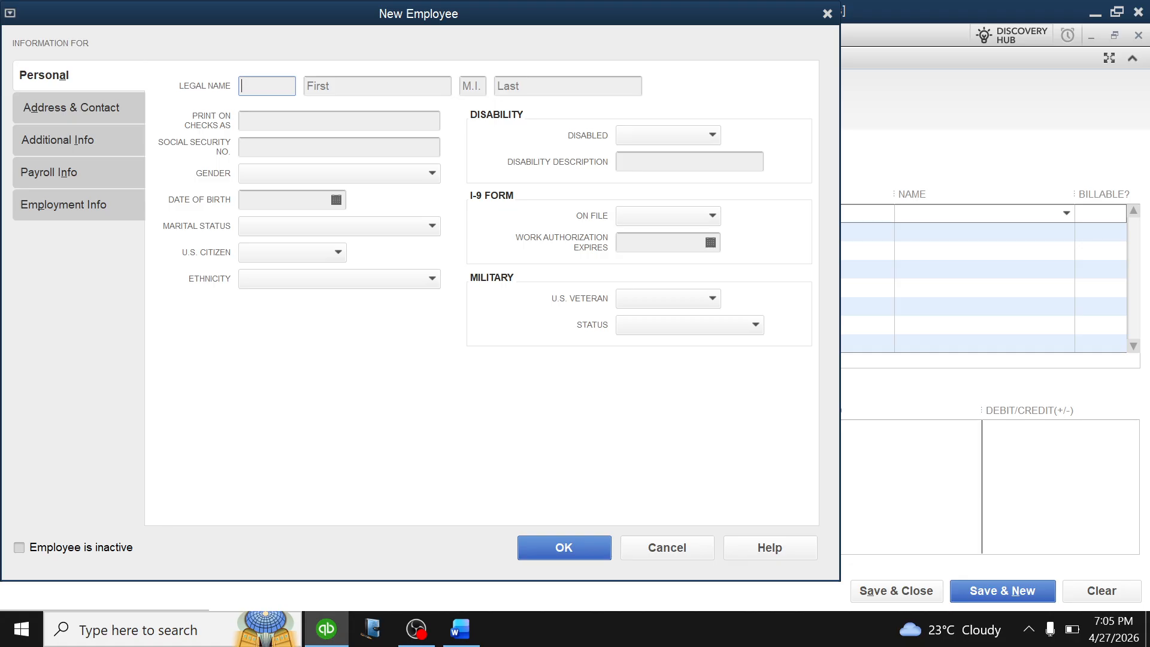
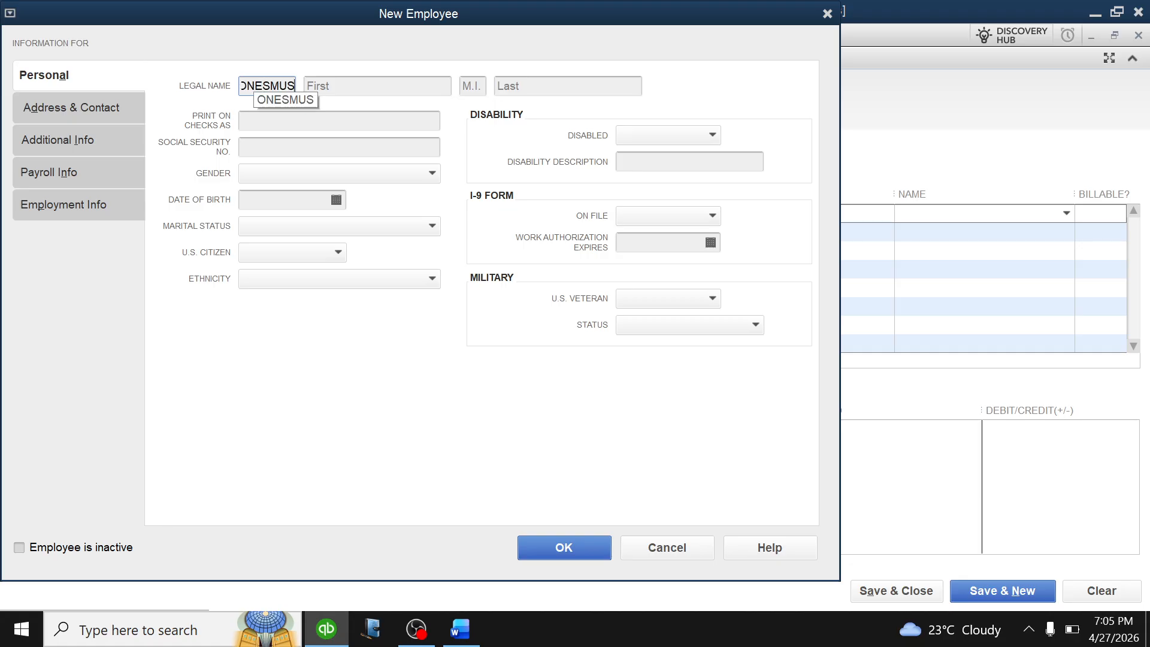
click(360, 86)
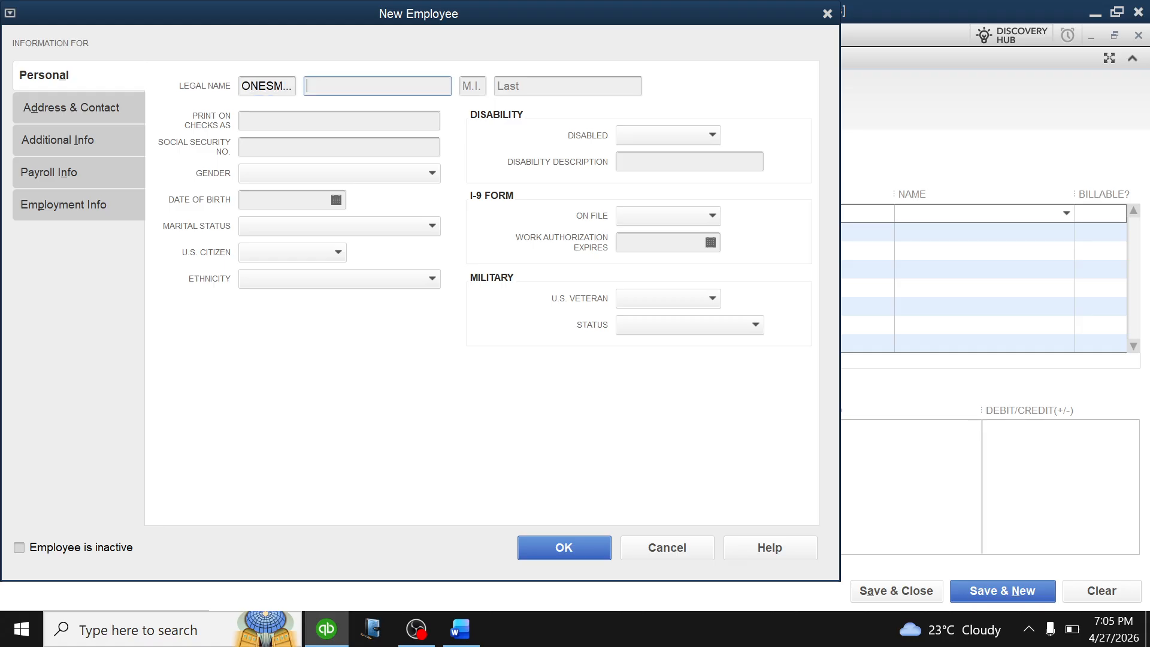
click(571, 549)
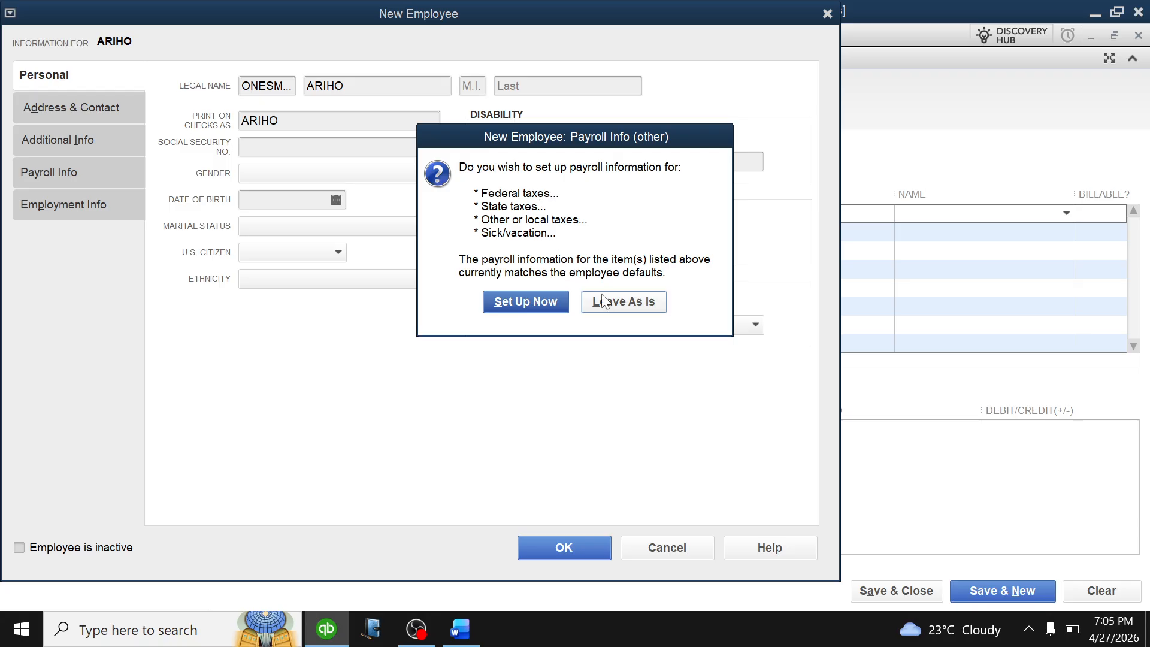
click(627, 301)
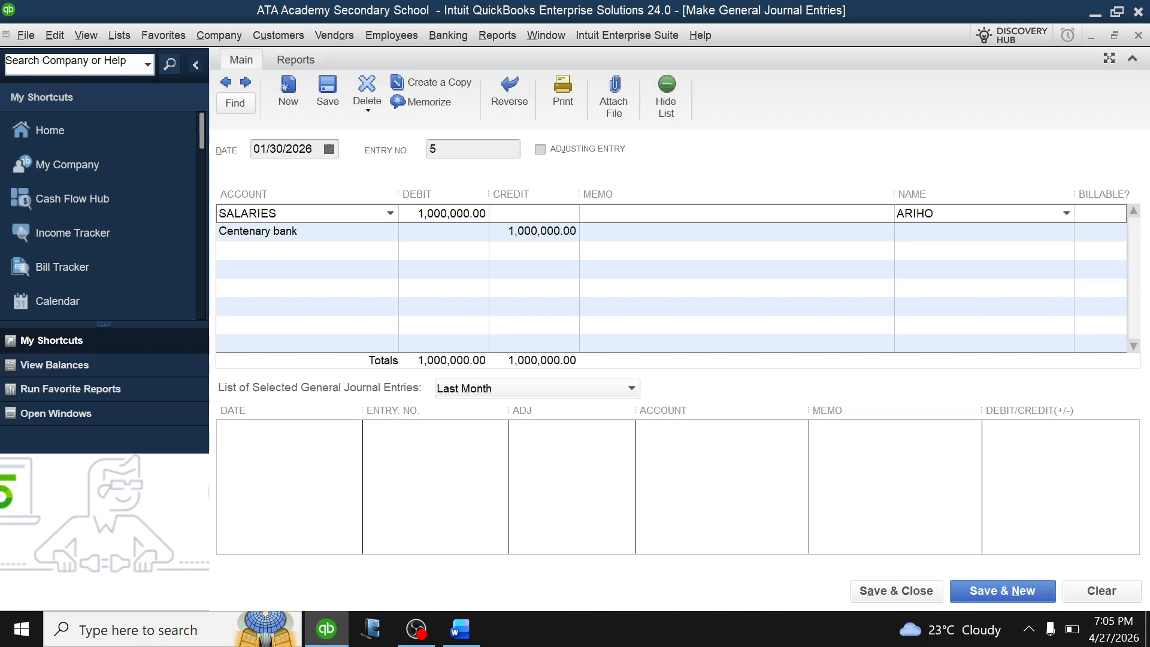
click(1001, 587)
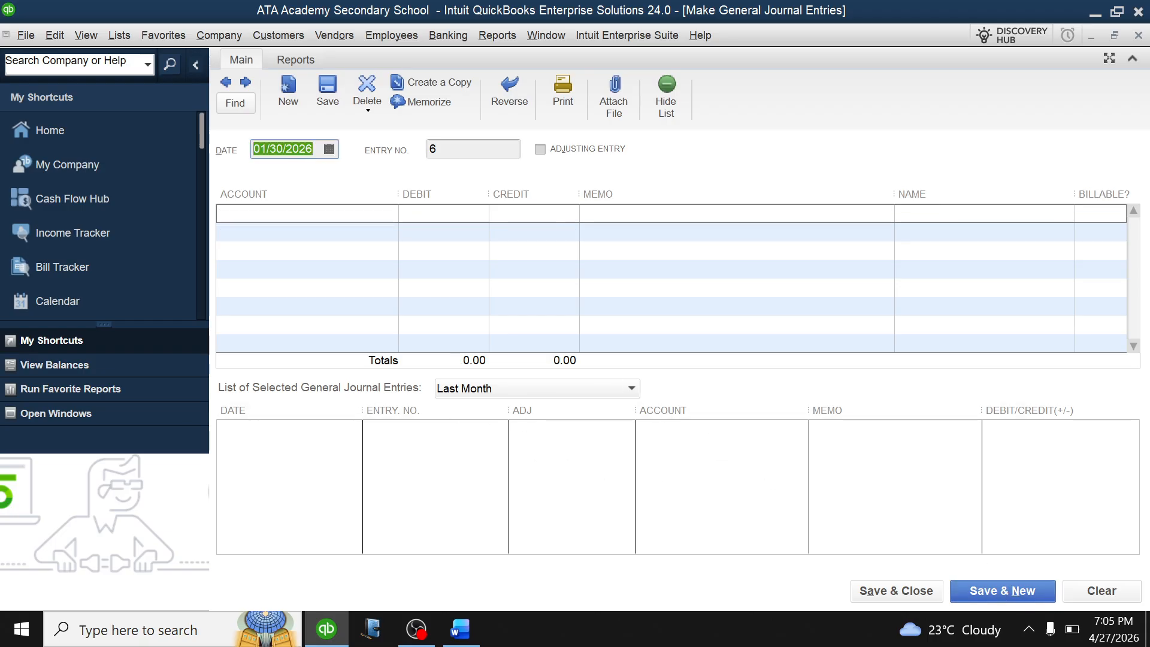
Debit SALARIES 1,000,000 and credit Centenary bank on entry 6.
click(309, 214)
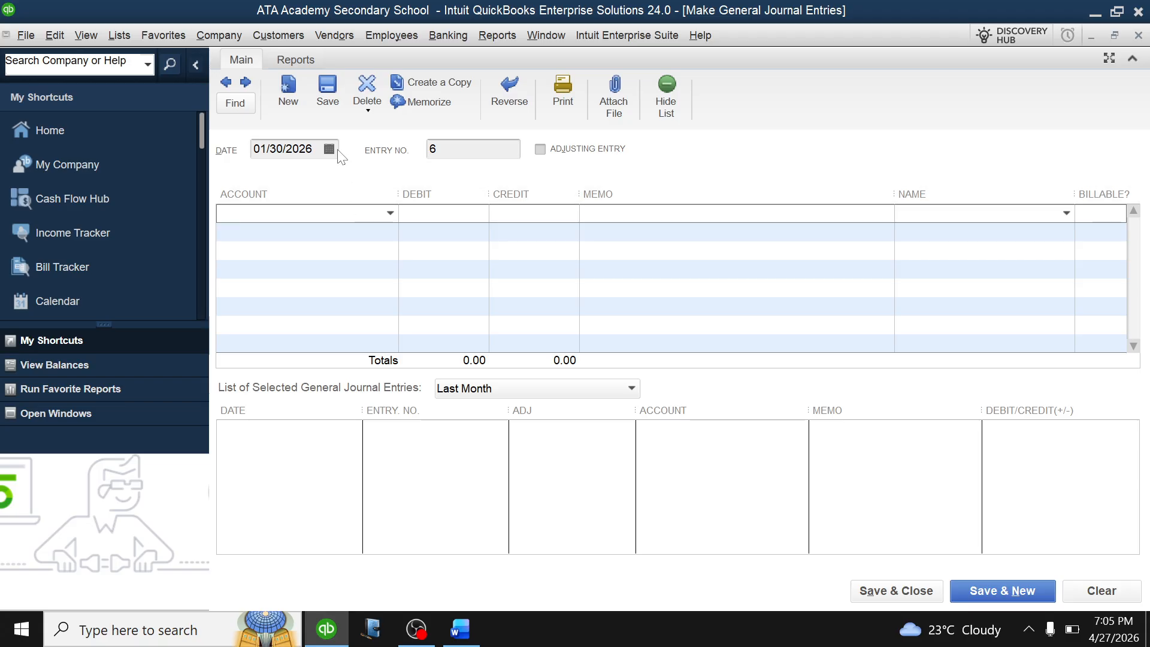
click(390, 214)
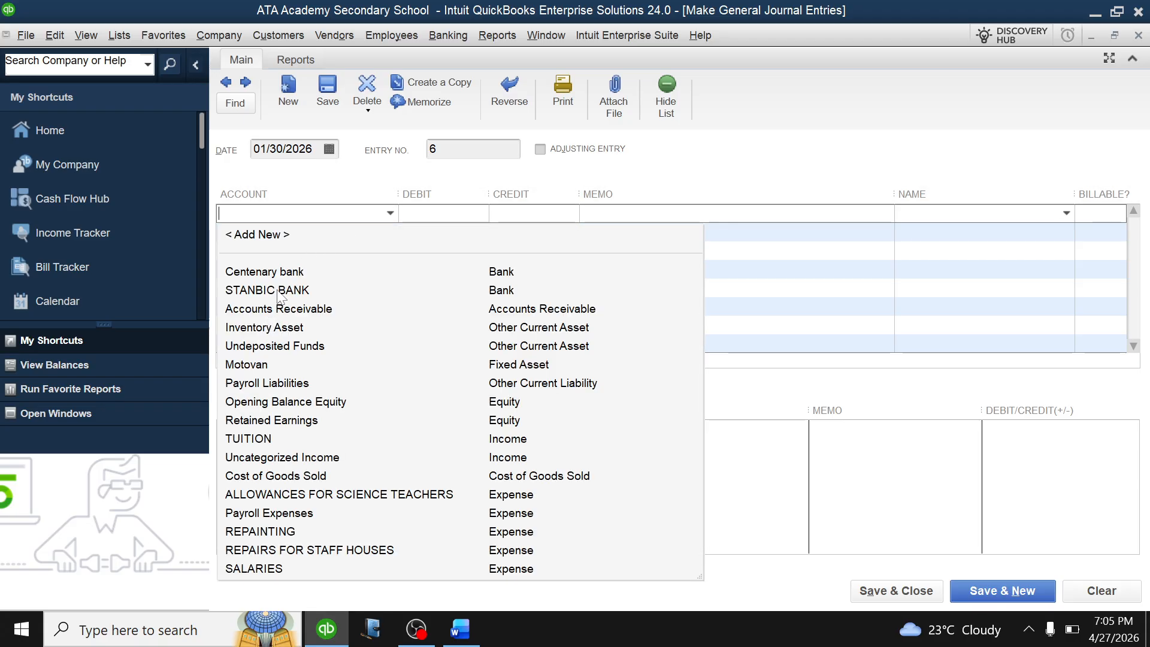
click(263, 570)
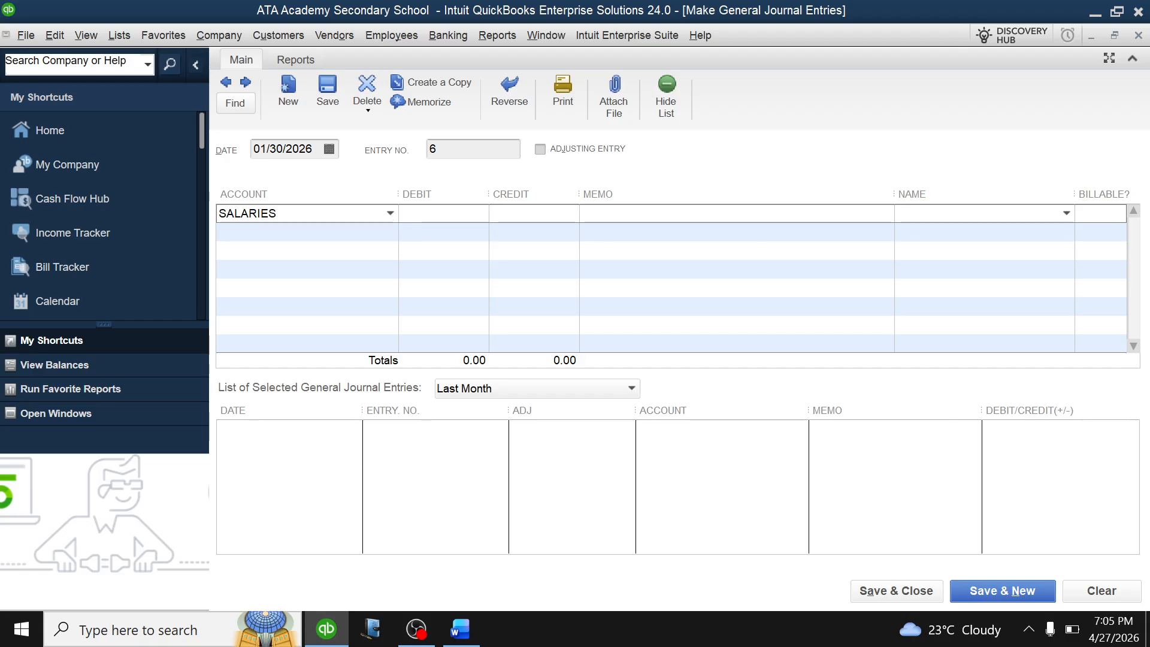
click(423, 215)
text(1000000)
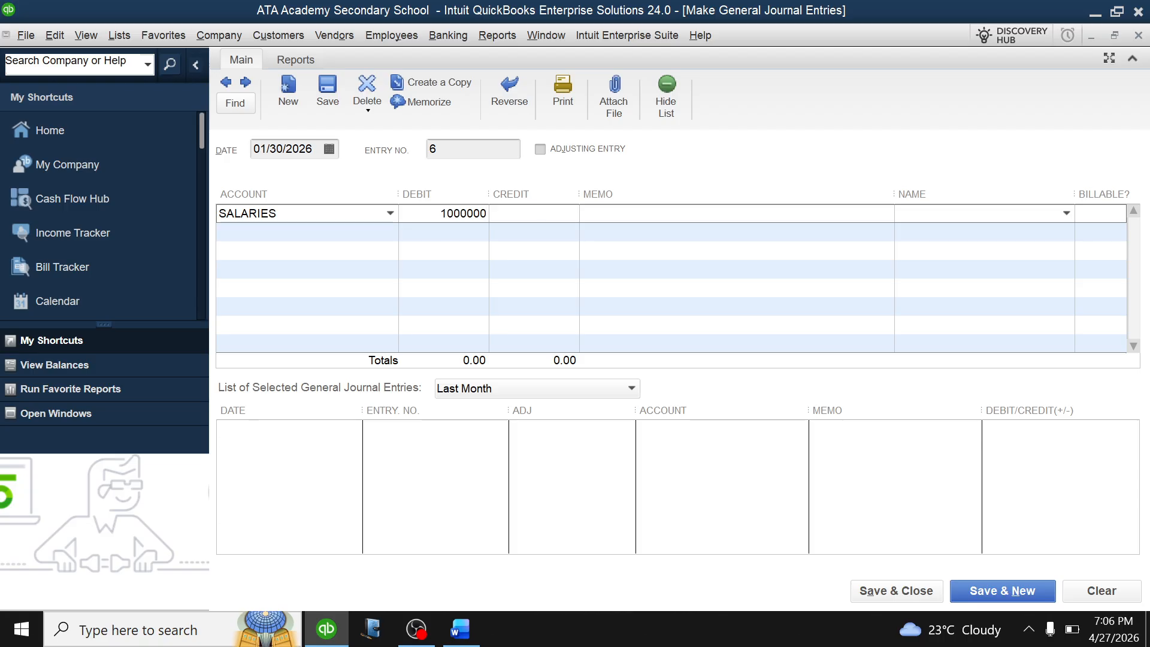
click(389, 233)
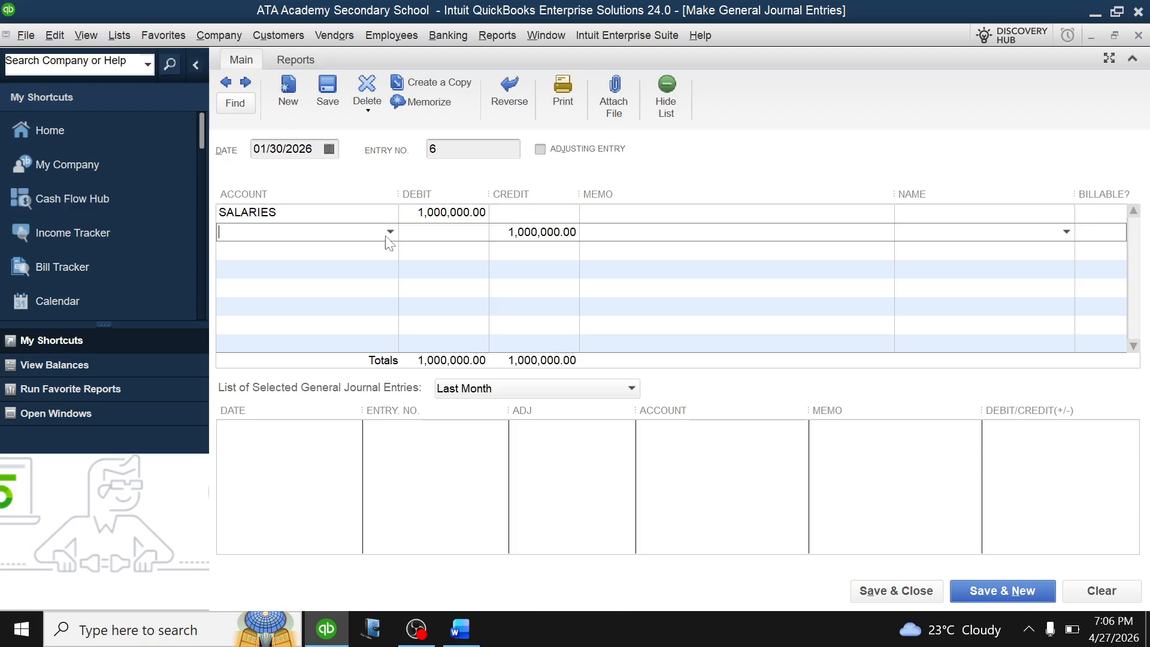
click(391, 233)
click(300, 290)
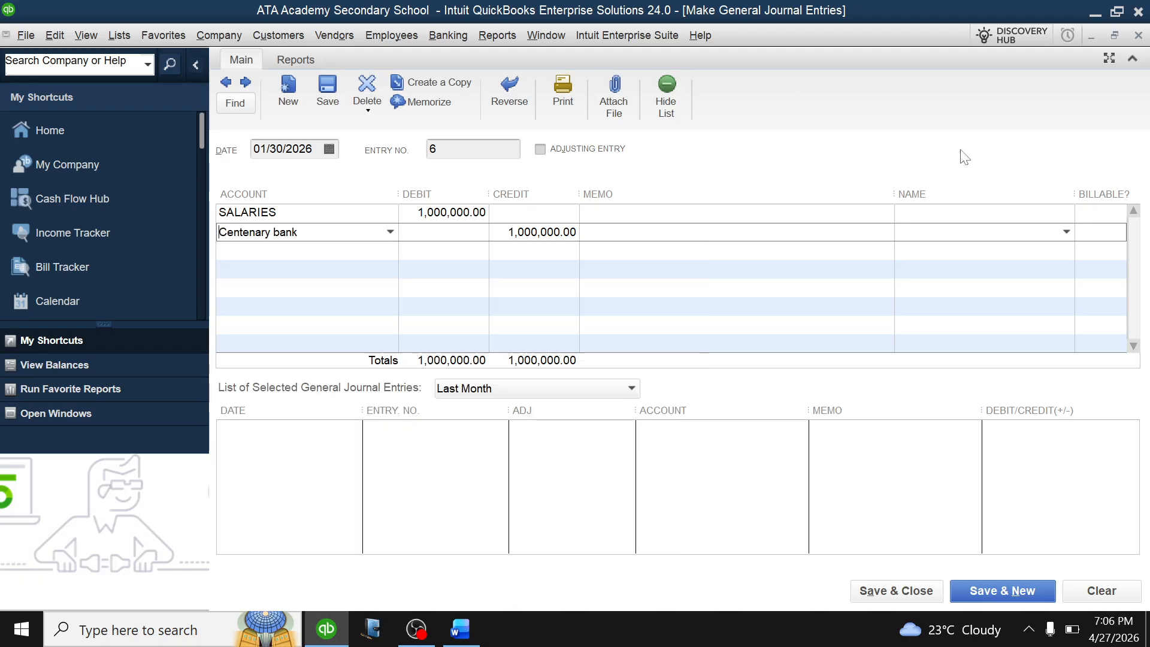
Start adding a new name from the SALARIES line's Name list.
click(1065, 215)
click(1066, 216)
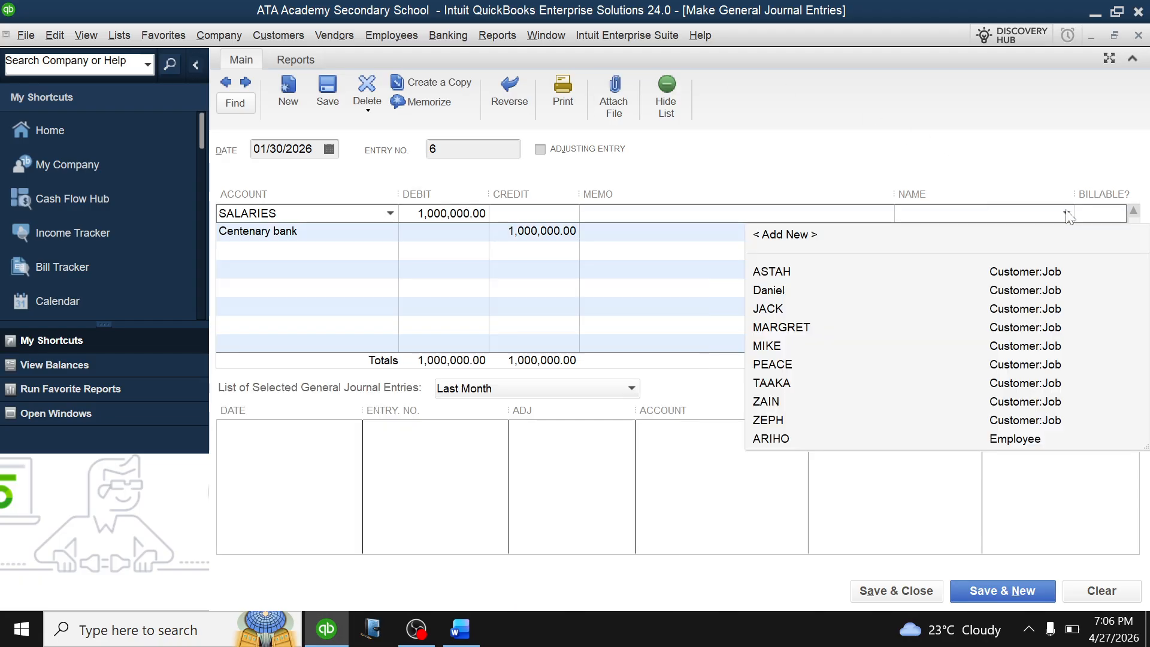
click(785, 236)
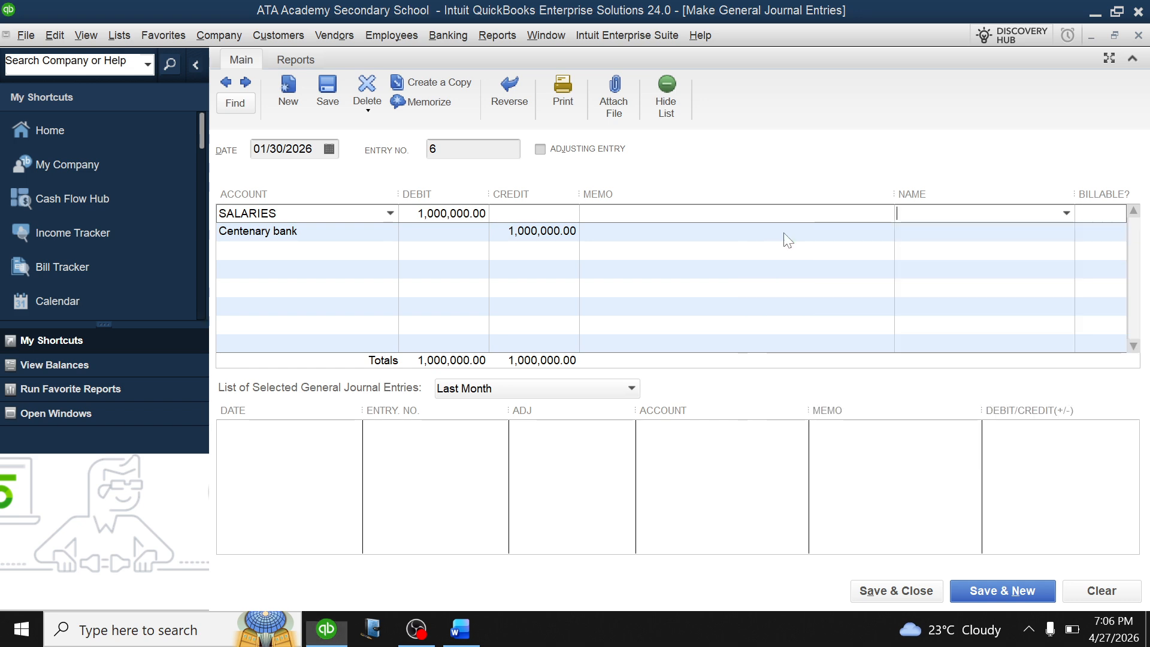
Create the employee with legal and first names, leave payroll as is, and save entry 6.
click(638, 264)
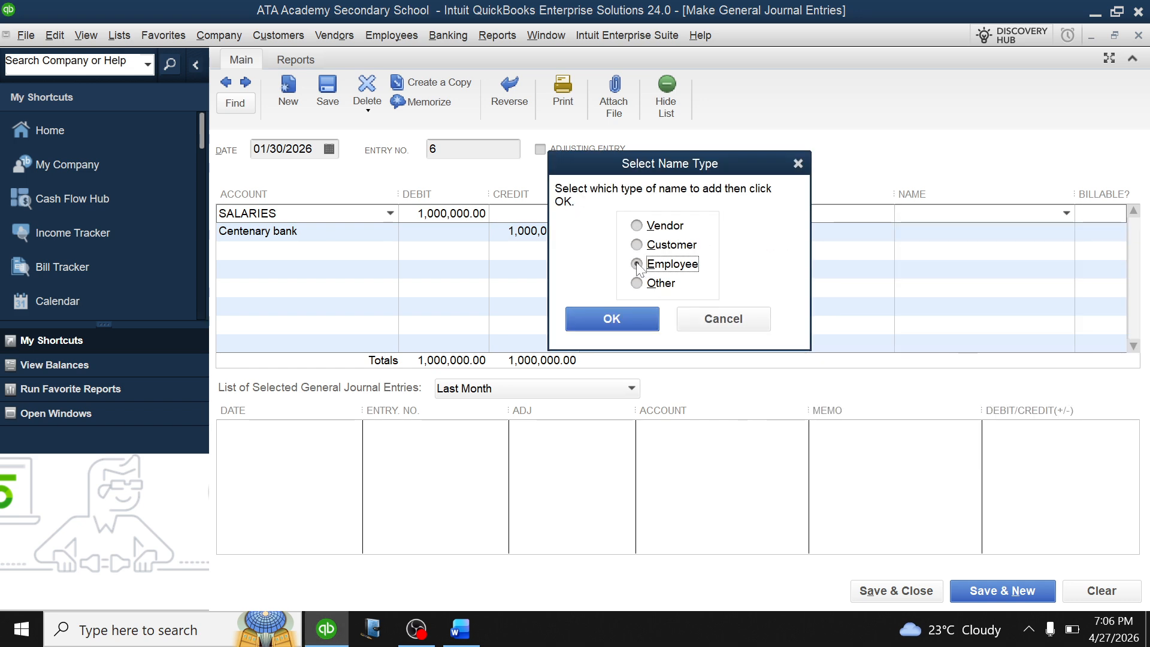
click(618, 319)
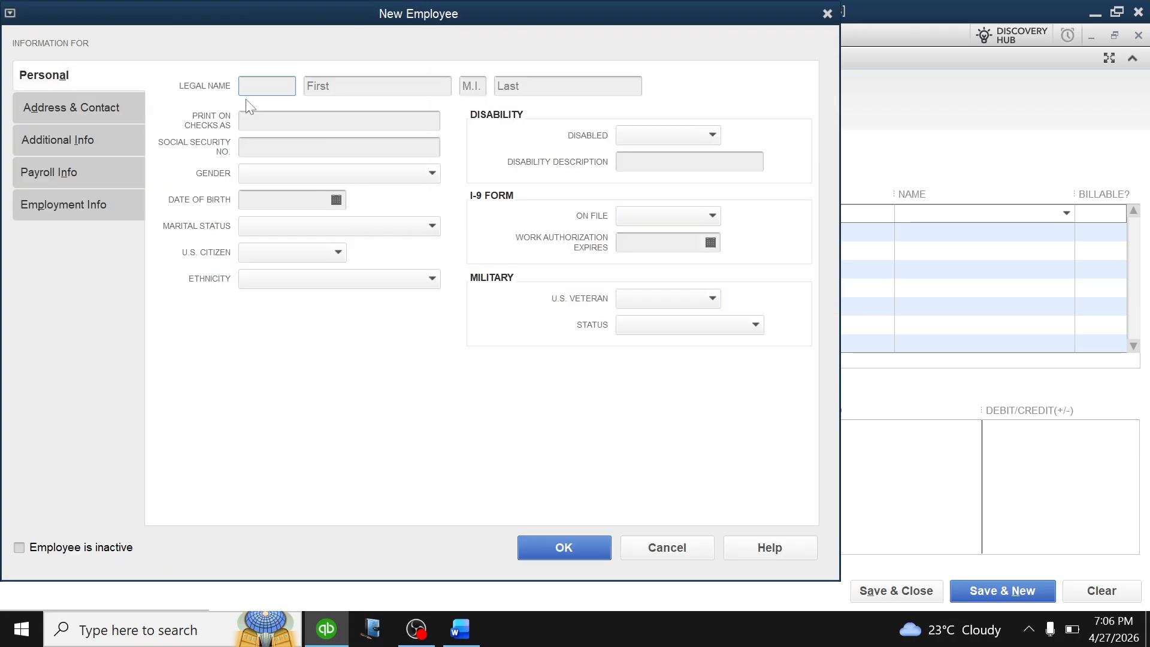
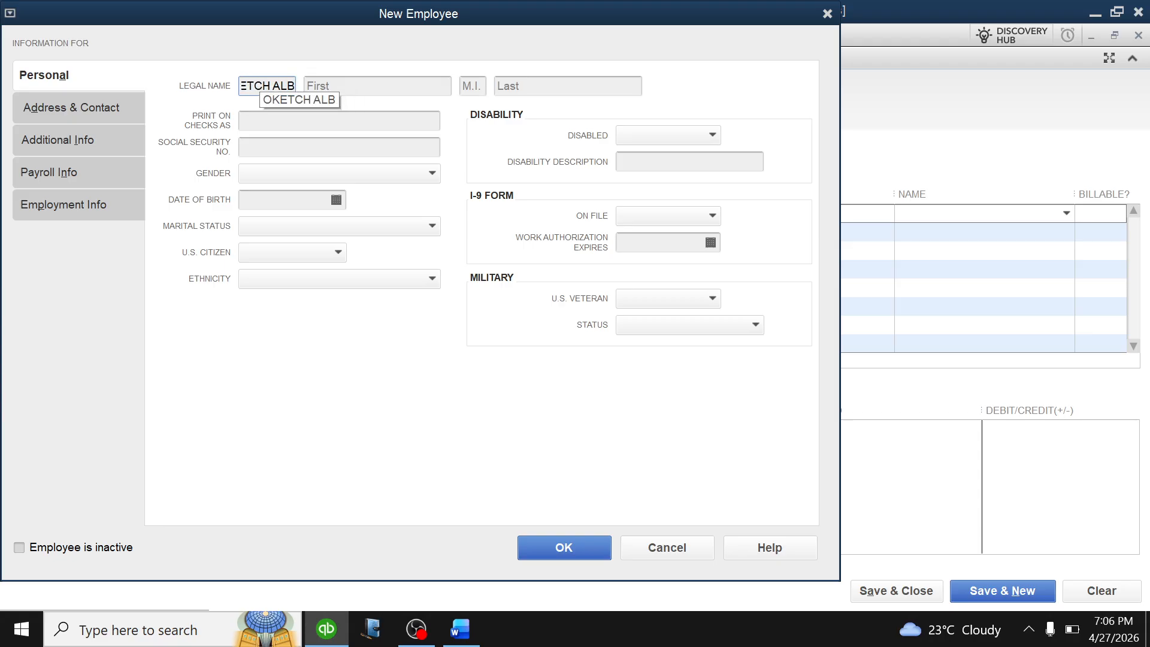
key(Tab)
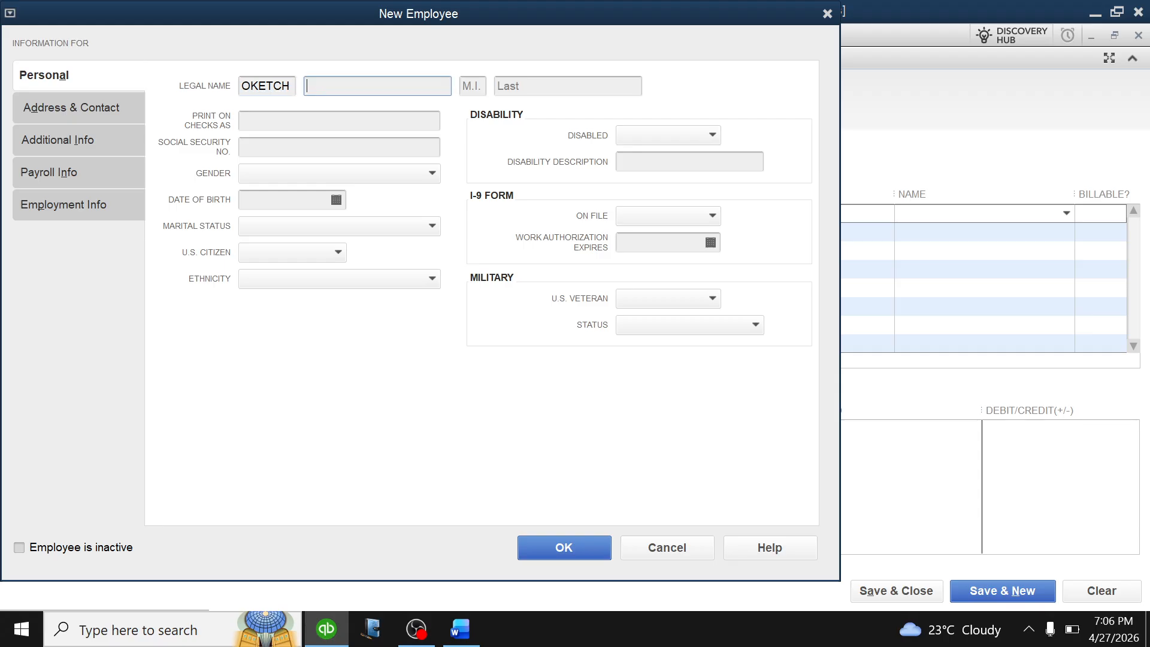
text(ALBERT)
click(574, 544)
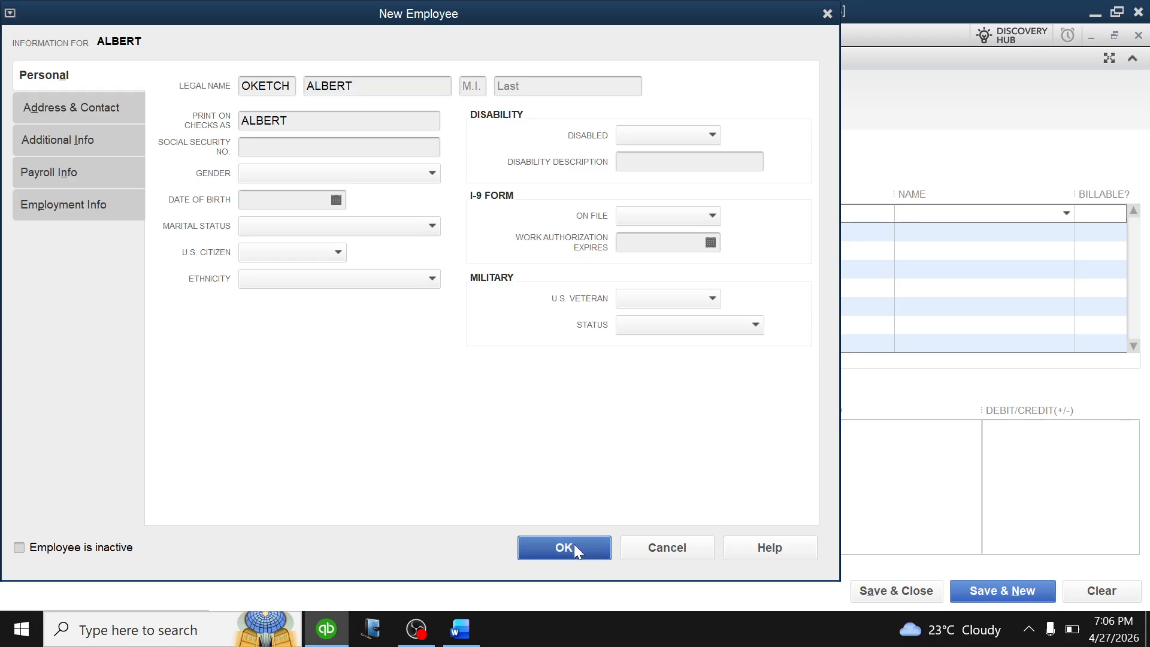
click(626, 303)
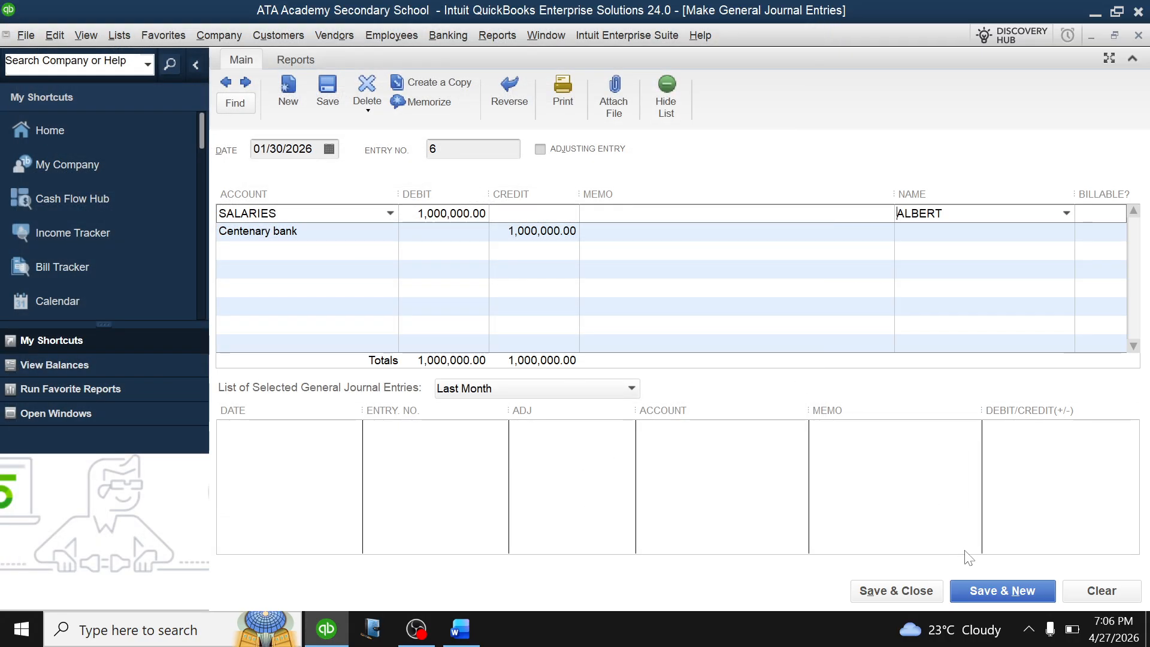
click(992, 603)
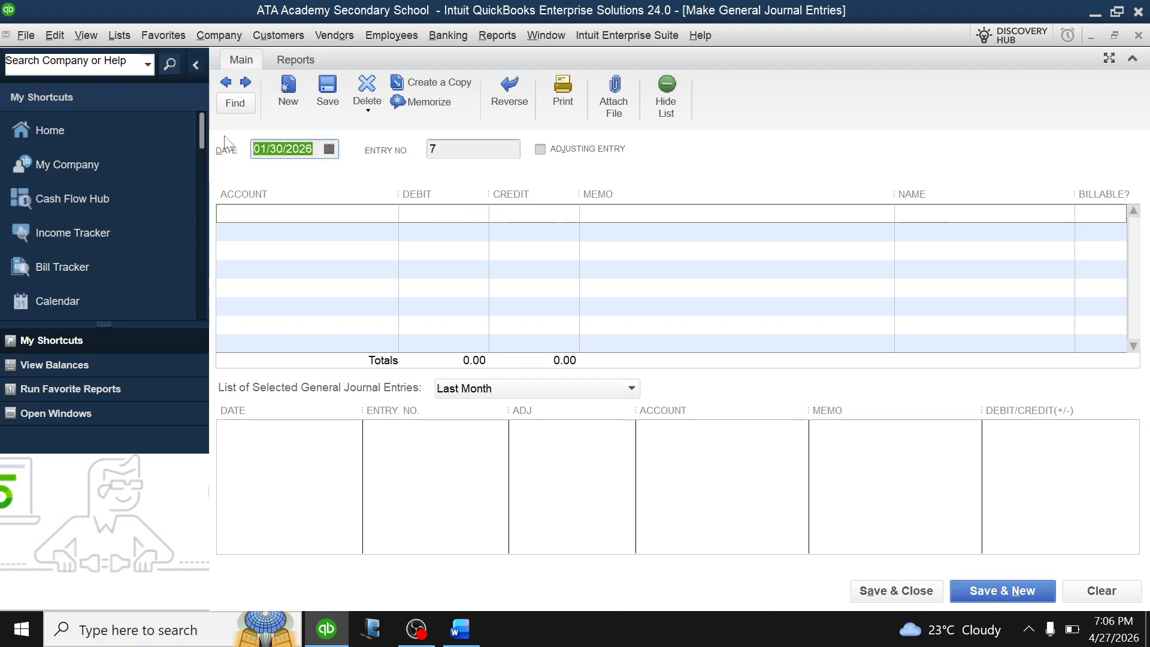
Debit SALARIES 1,000,000.00 on the first line of journal entry 7.
click(386, 215)
click(391, 214)
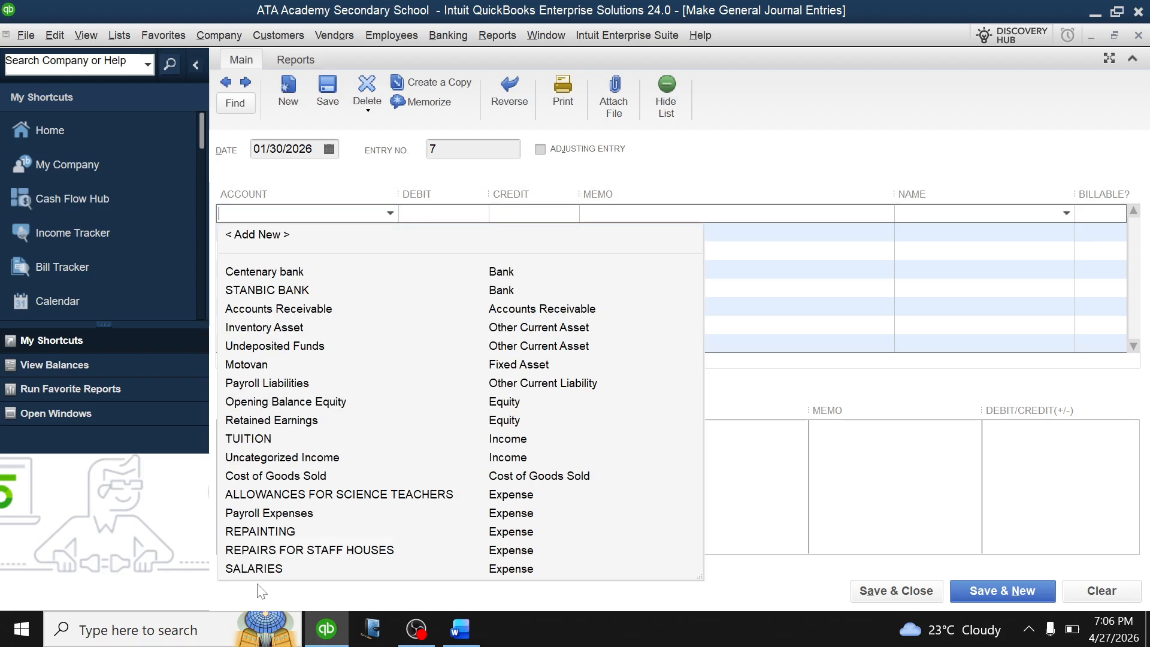
click(273, 570)
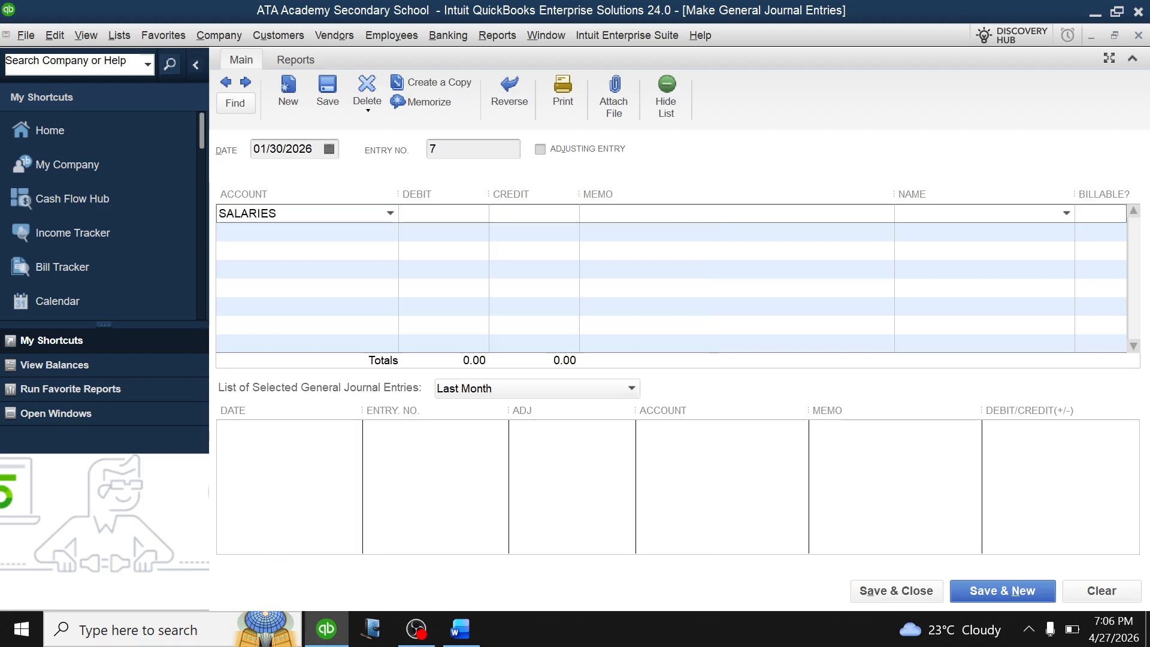
key(Tab)
text(1)
Credit Centenary bank 1,000,000.00 on the second line, then open the SALARIES line's name list.
click(288, 232)
click(390, 232)
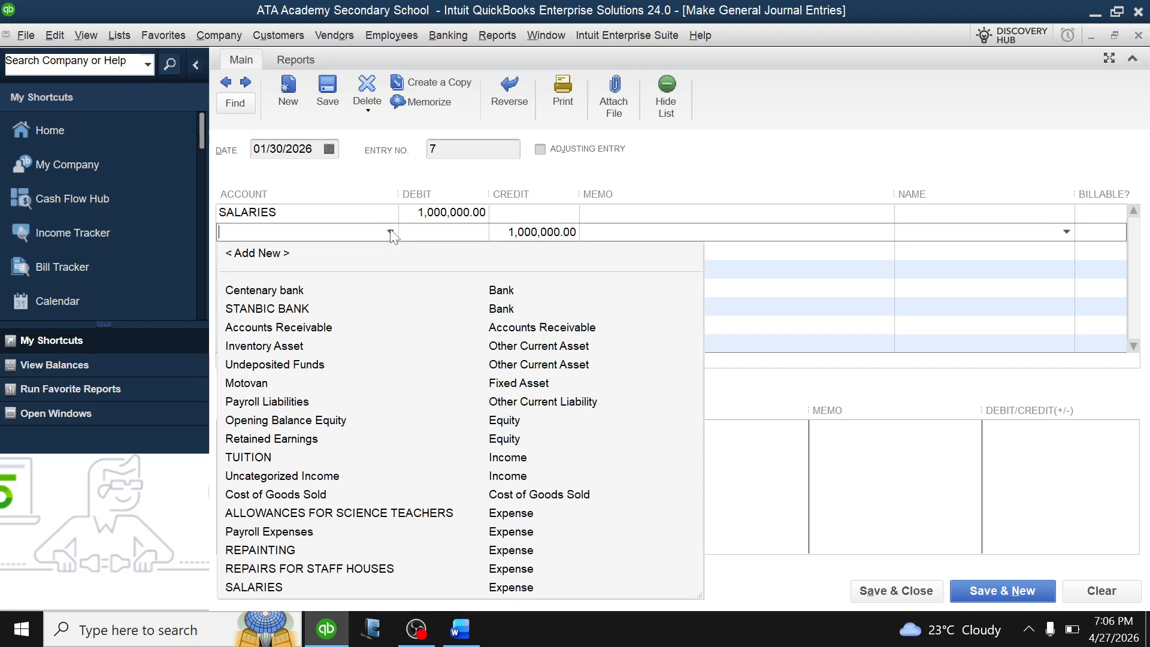
click(280, 292)
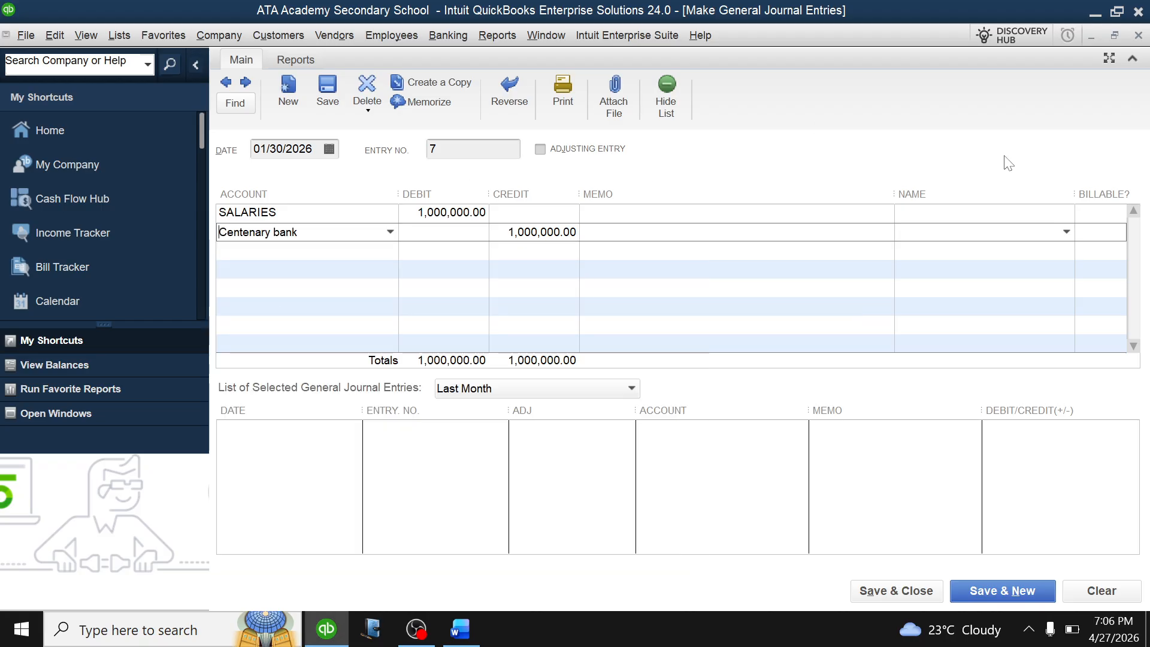
click(999, 215)
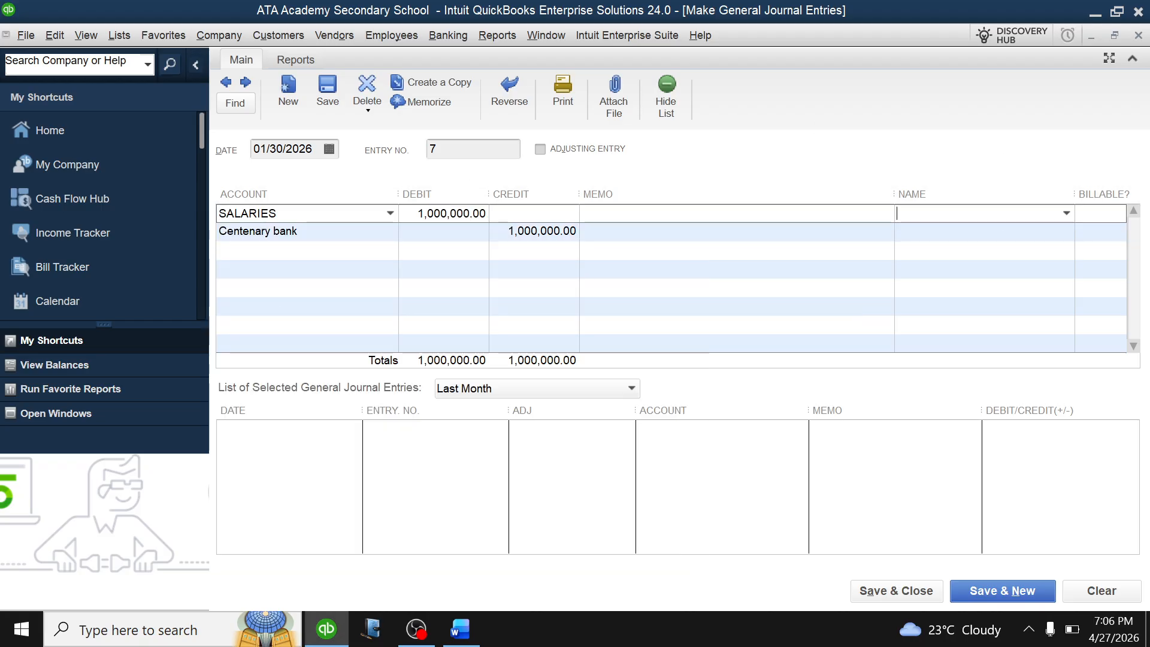
click(1067, 214)
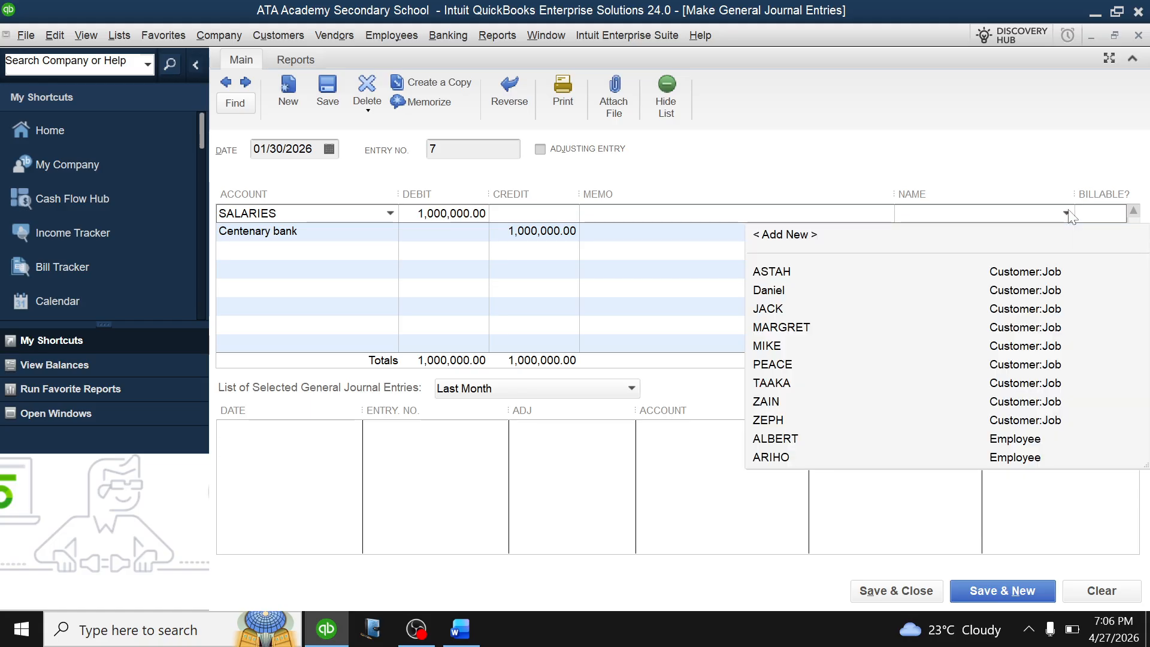
Add a new employee as the SALARIES line's name and save journal entry 7.
click(814, 234)
click(641, 265)
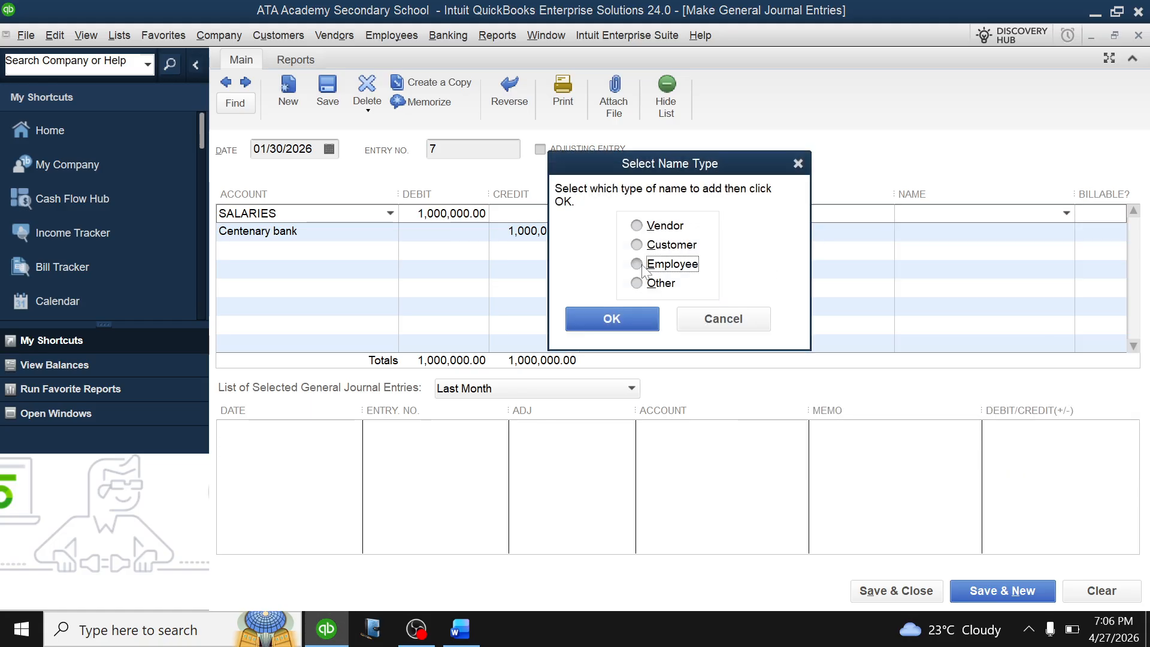
click(613, 319)
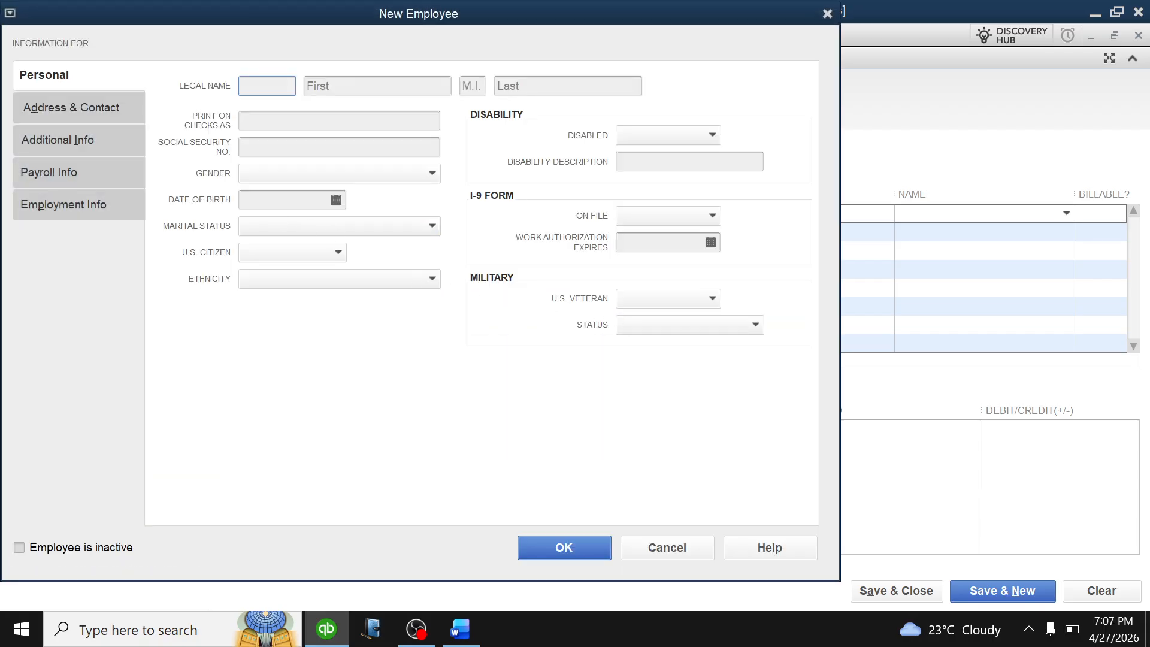
key(Tab)
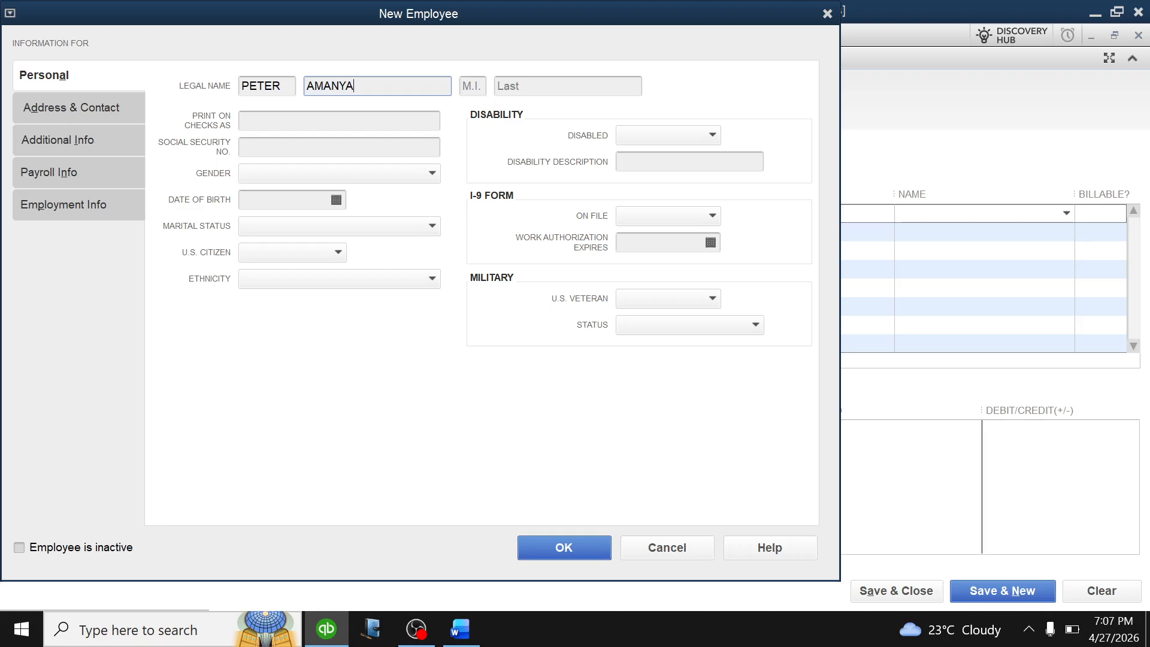
click(546, 544)
click(620, 304)
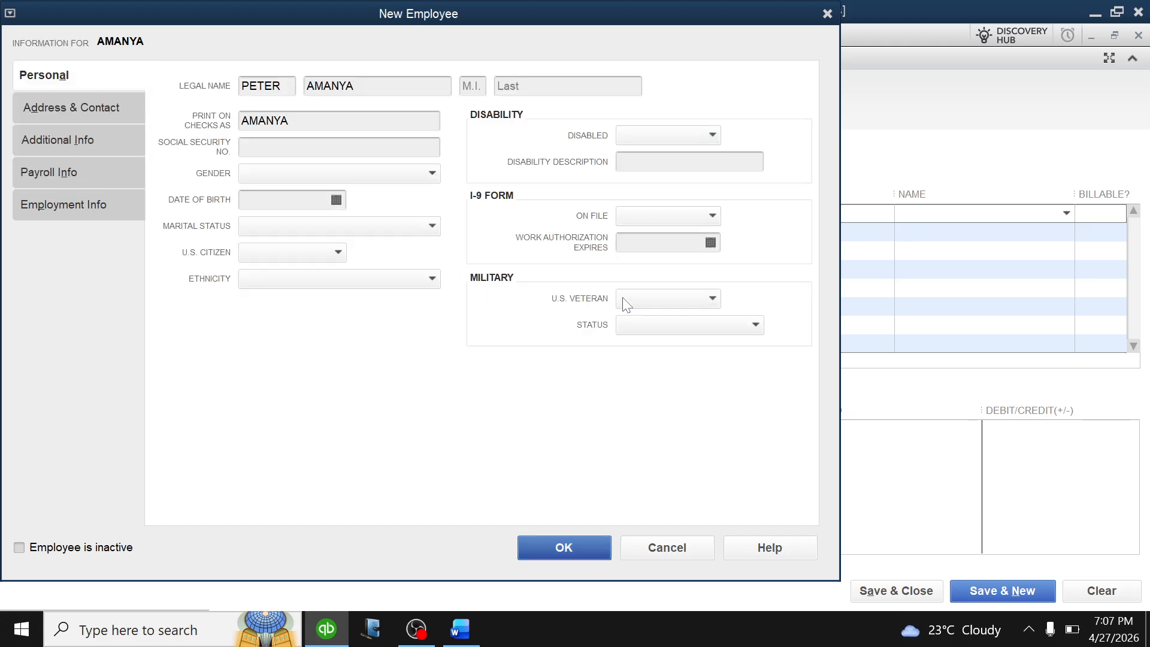
click(917, 591)
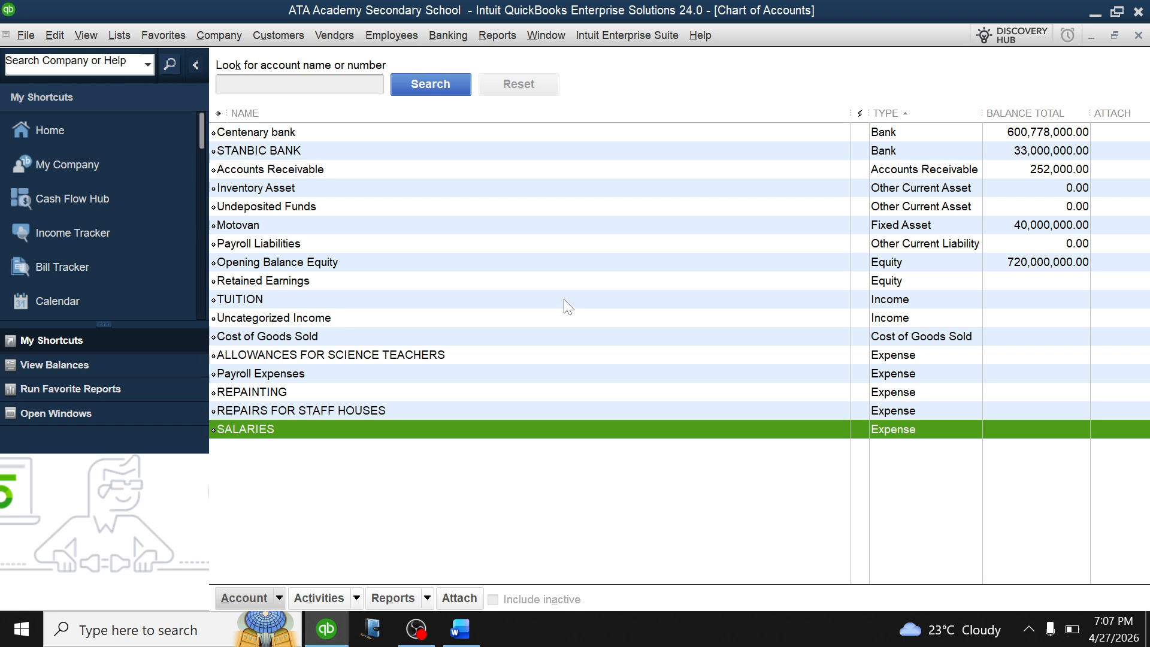
double_click(404, 429)
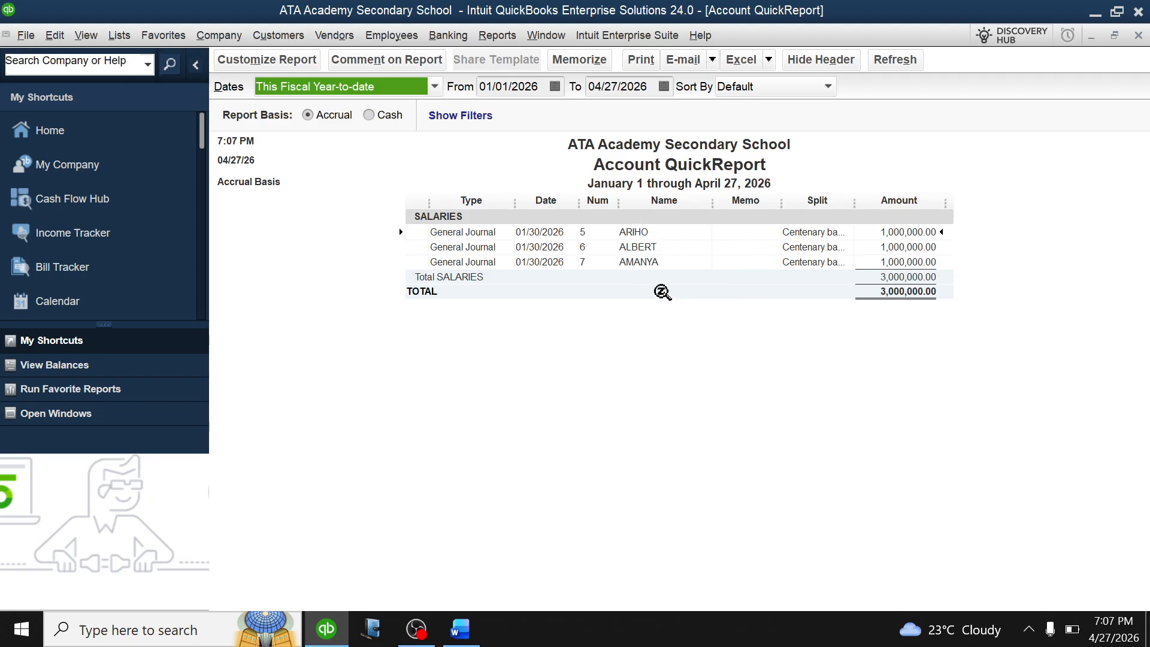
key(Escape)
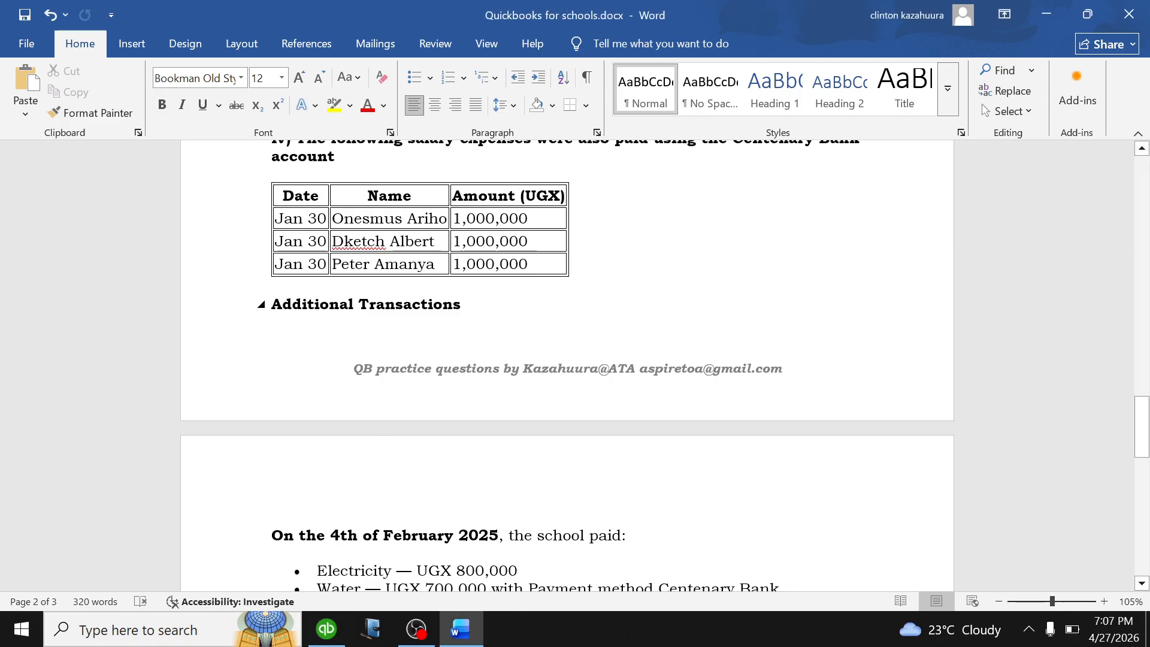
Highlight the February payments paragraph and its bullets in yellow.
scroll(383, 252, down, 1)
scroll(567, 365, down, 2)
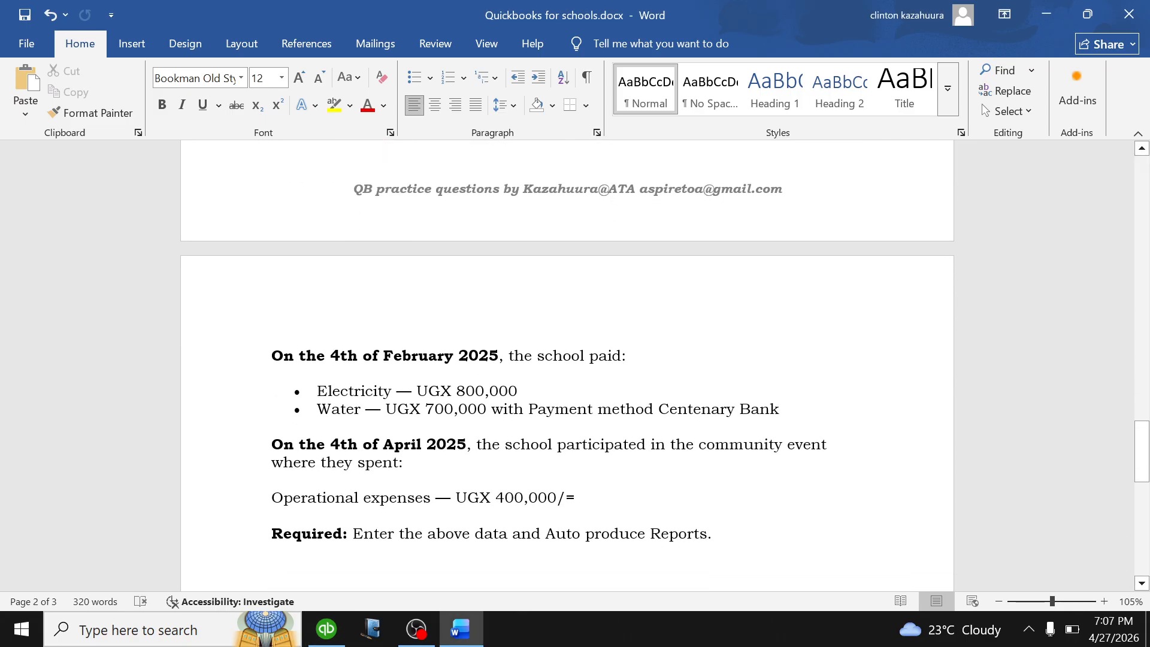
drag(780, 408, 271, 356)
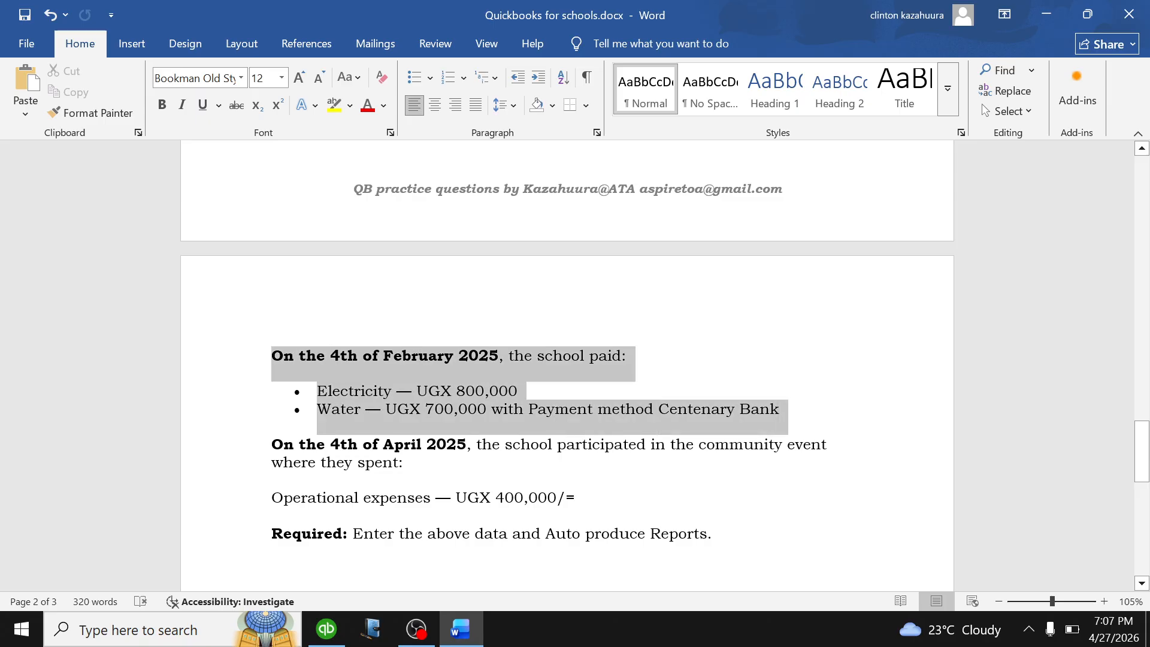
click(334, 106)
key(Left)
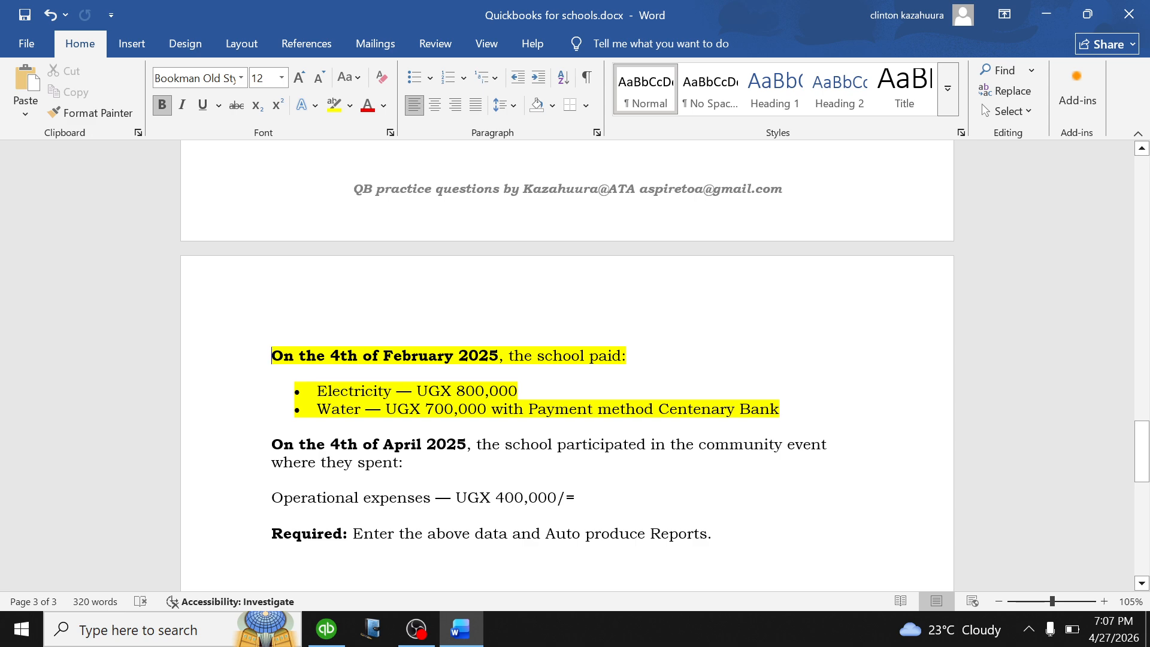
Look over the Stanbic Bank expenses heading and table in the document.
scroll(567, 365, down, 2)
scroll(567, 365, up, 2)
scroll(568, 365, down, 2)
scroll(567, 366, down, 2)
scroll(567, 365, up, 2)
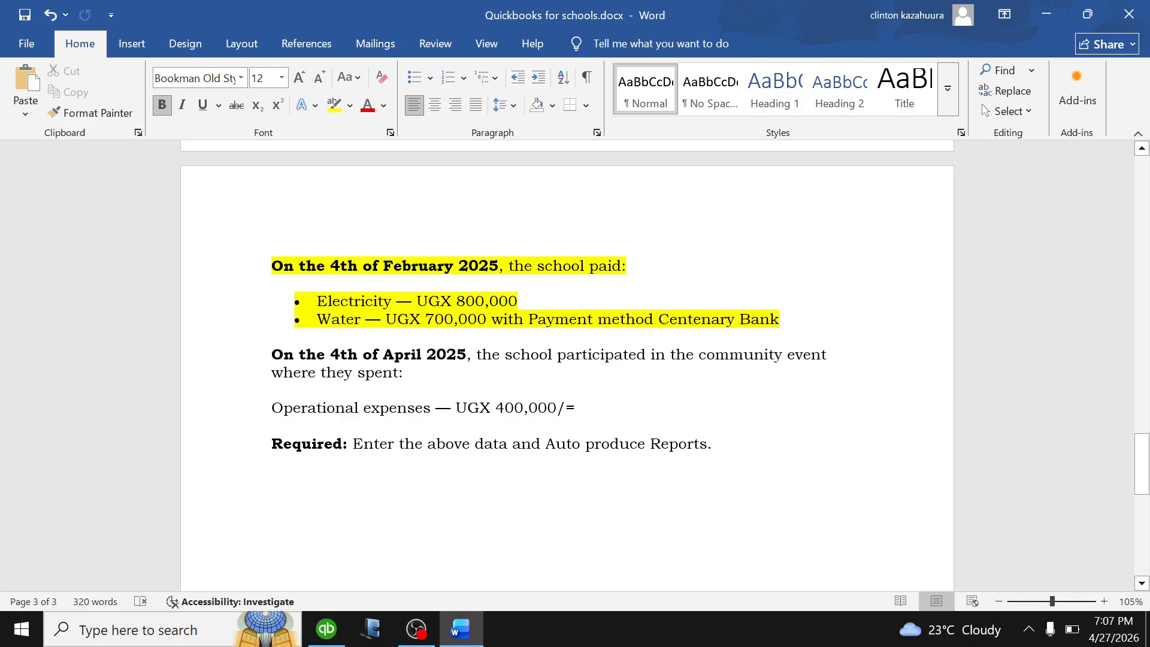
scroll(567, 365, up, 3)
scroll(698, 373, up, 8)
drag(698, 374, 275, 279)
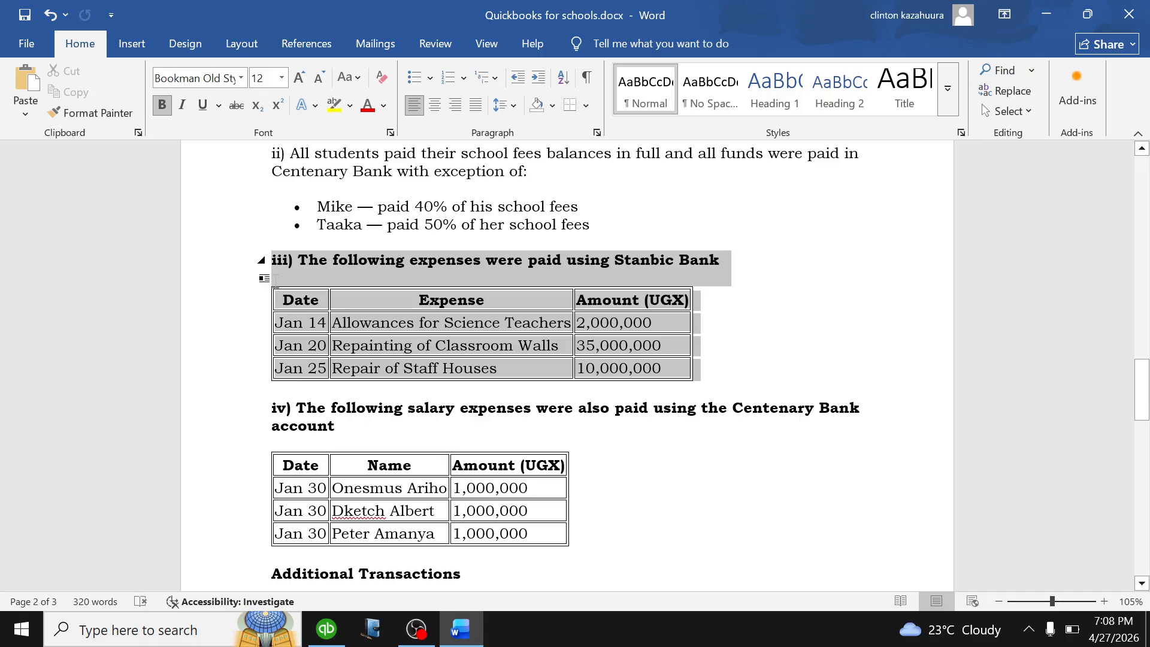
click(437, 347)
Highlight the April 4 UGX 400,000 Operational expenses line in yellow and return to QuickBooks.
scroll(440, 341, down, 3)
scroll(441, 340, up, 3)
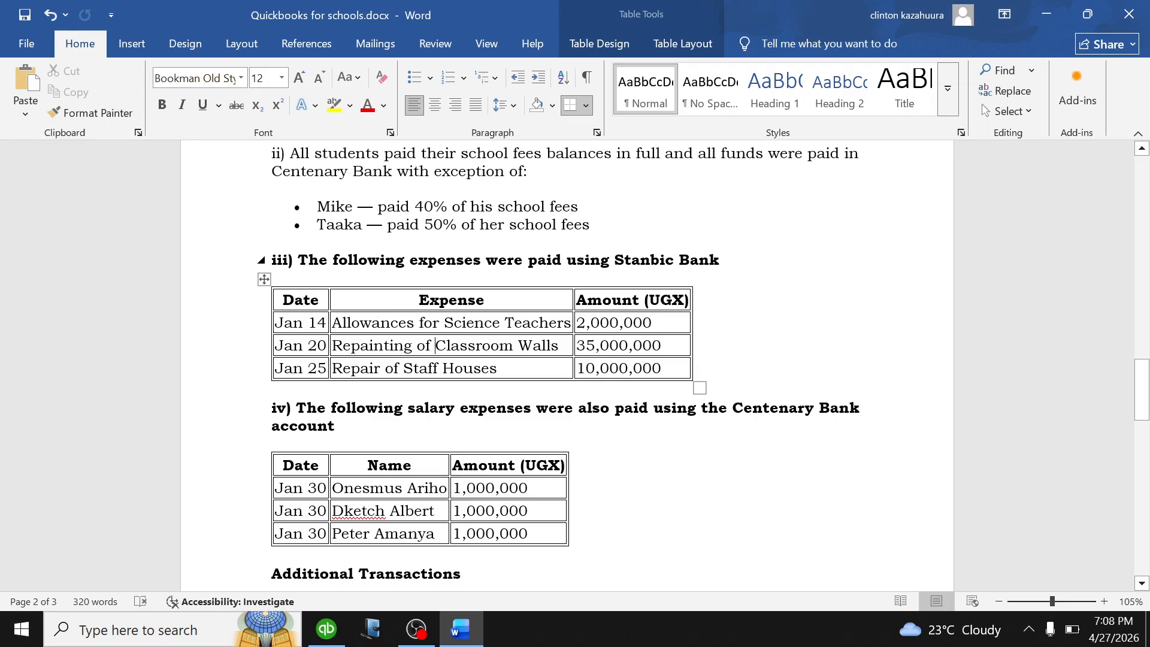
scroll(567, 364, down, 8)
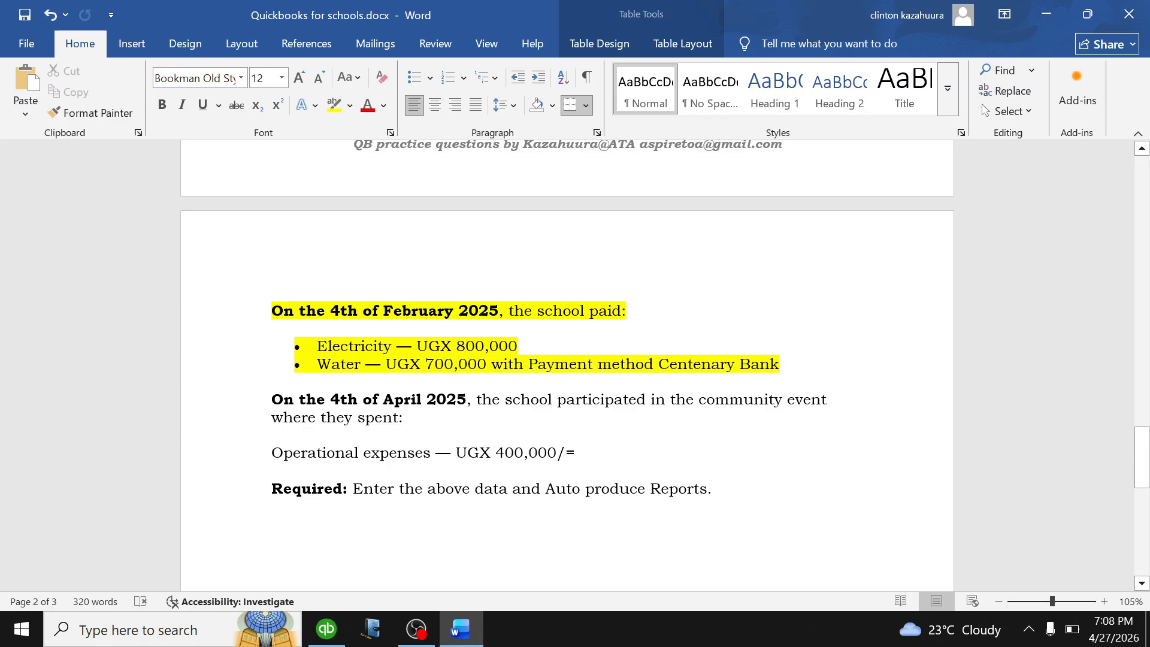
scroll(568, 365, down, 2)
drag(580, 364, 271, 364)
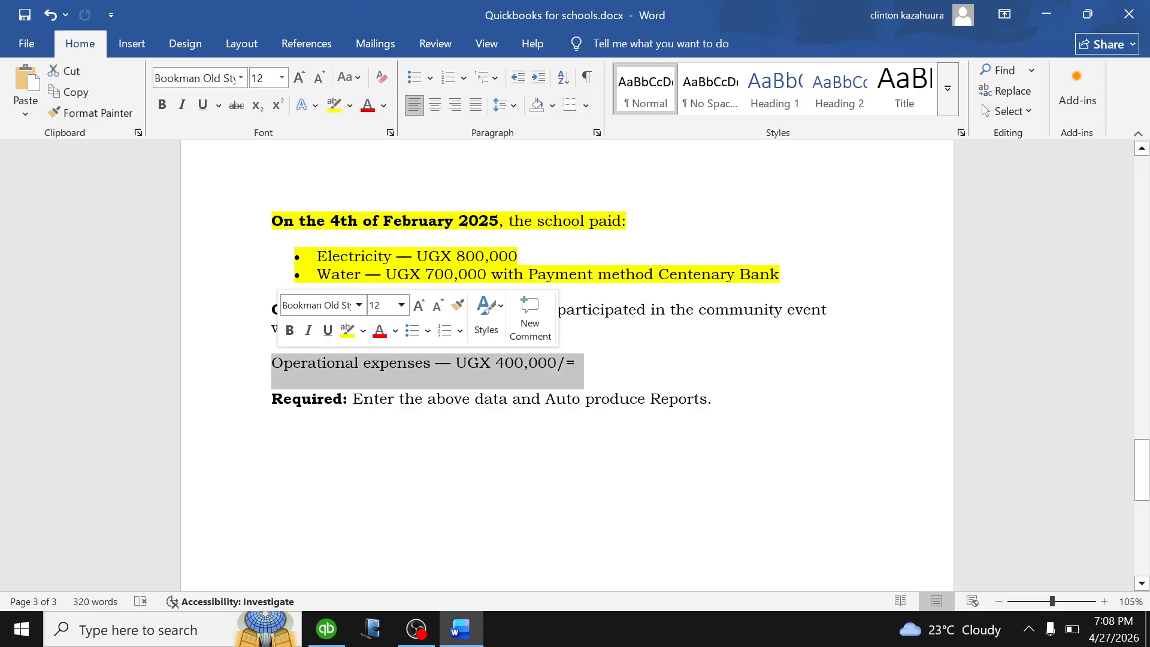
click(348, 331)
key(Right)
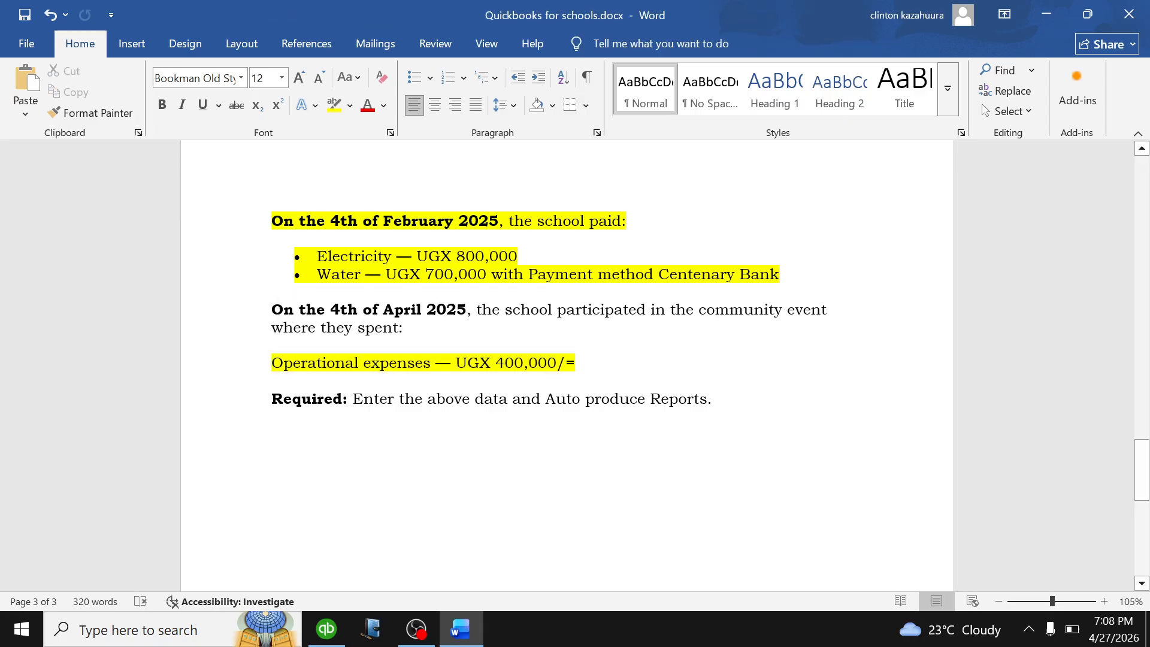
scroll(567, 365, down, 2)
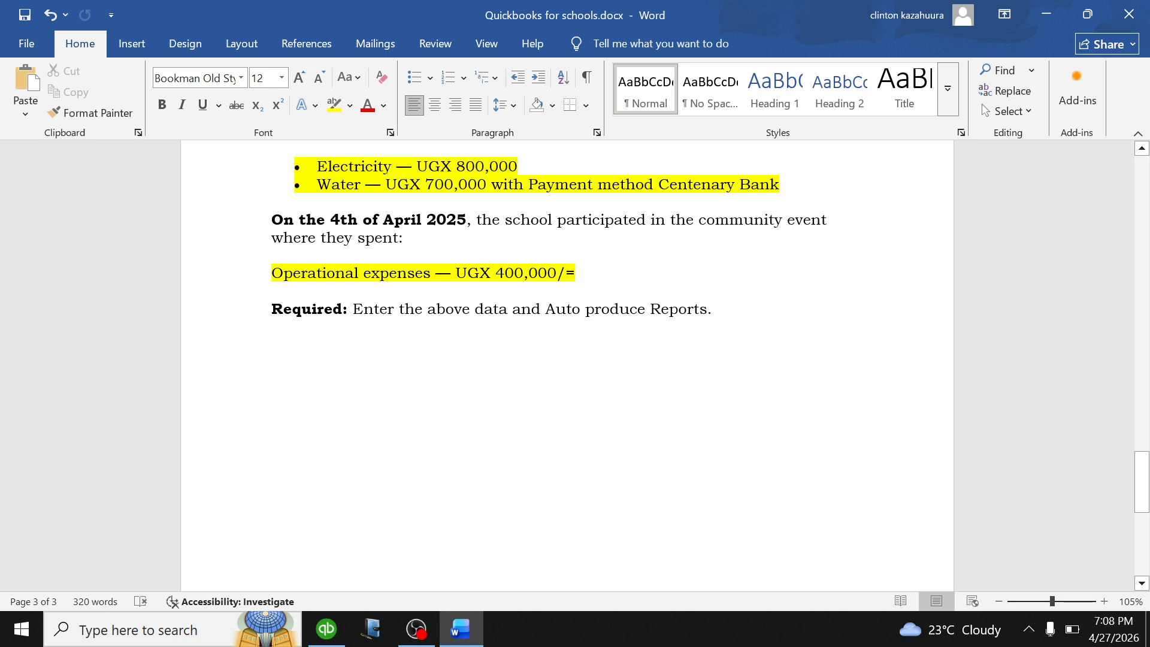
click(326, 629)
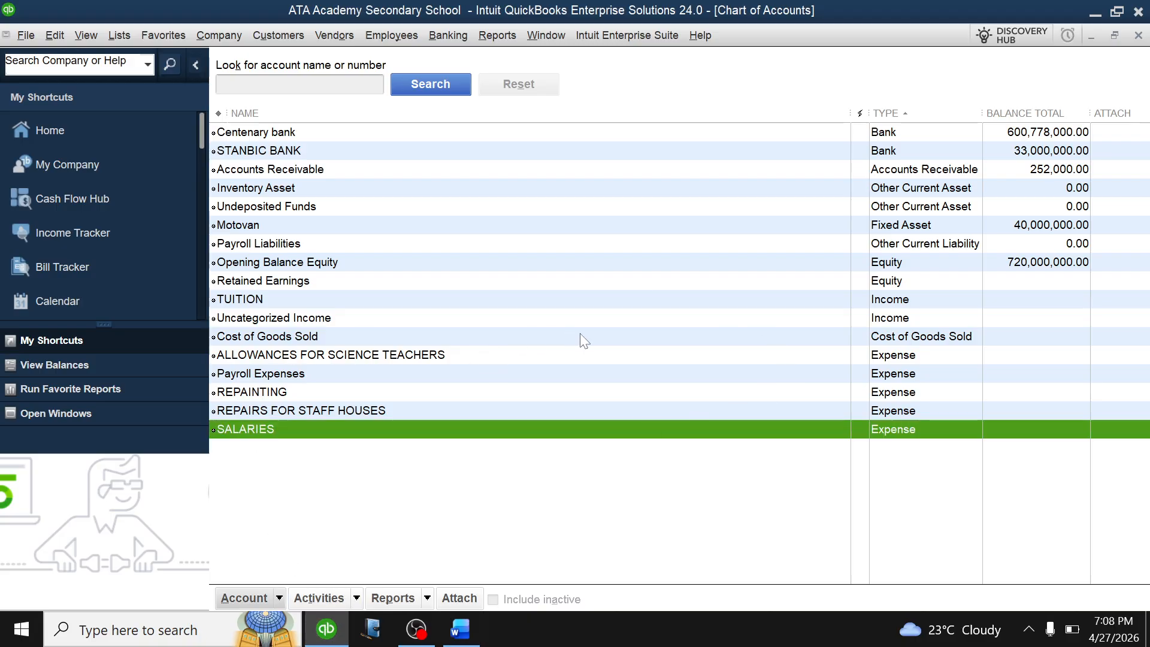
click(427, 601)
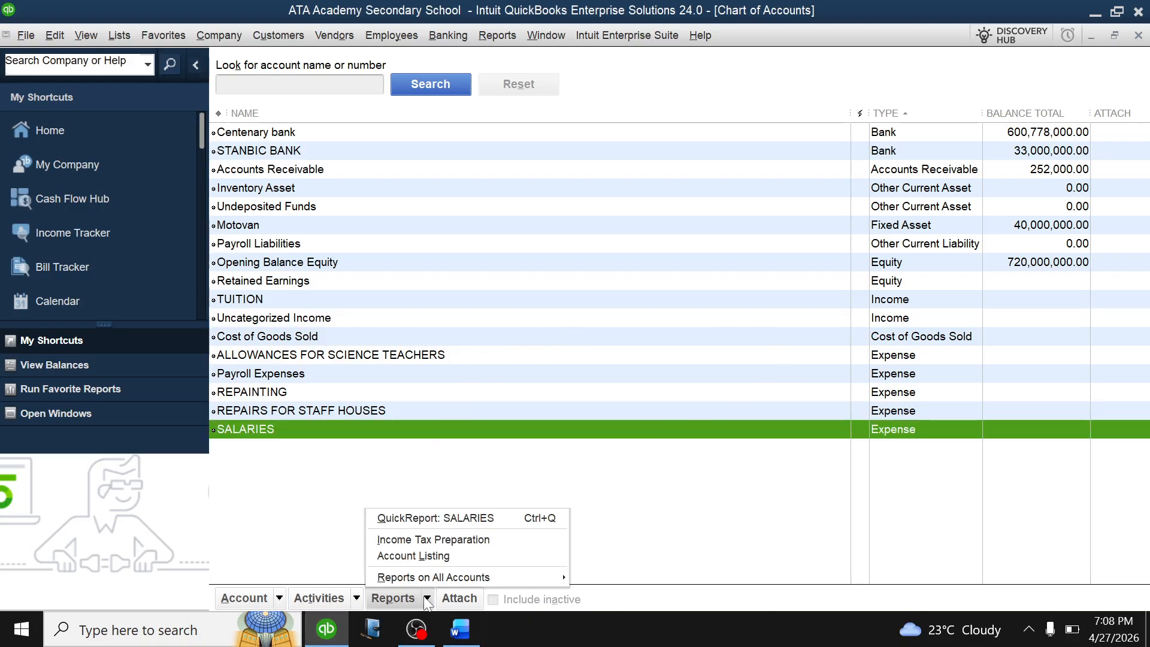
mouse_move(460, 577)
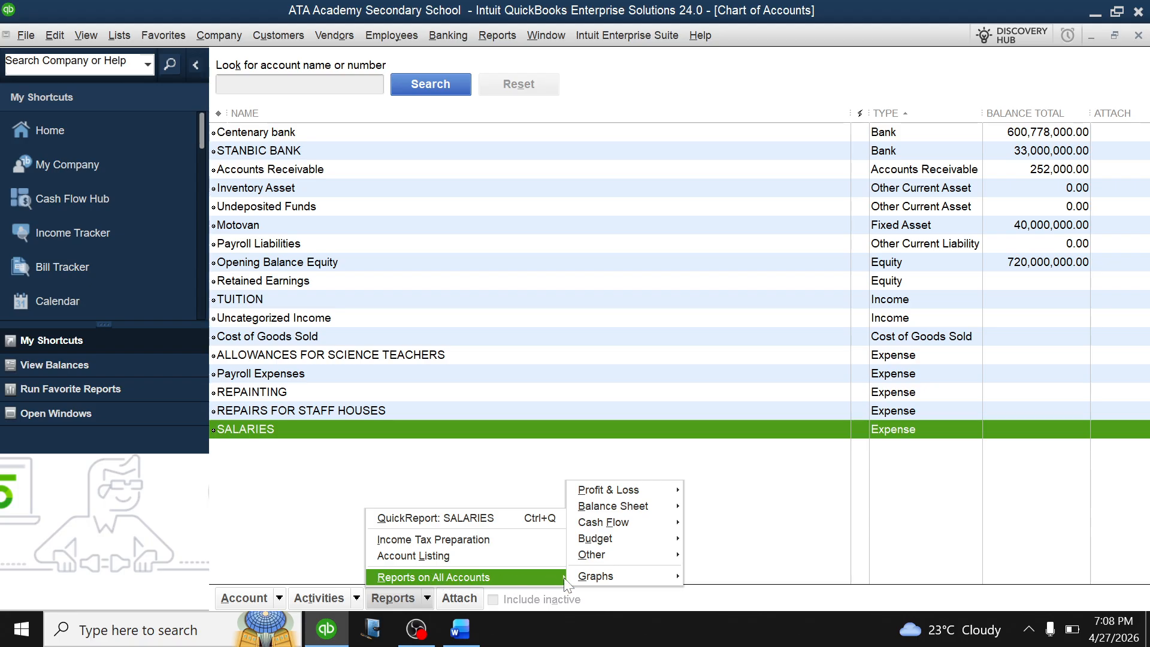
mouse_move(604, 493)
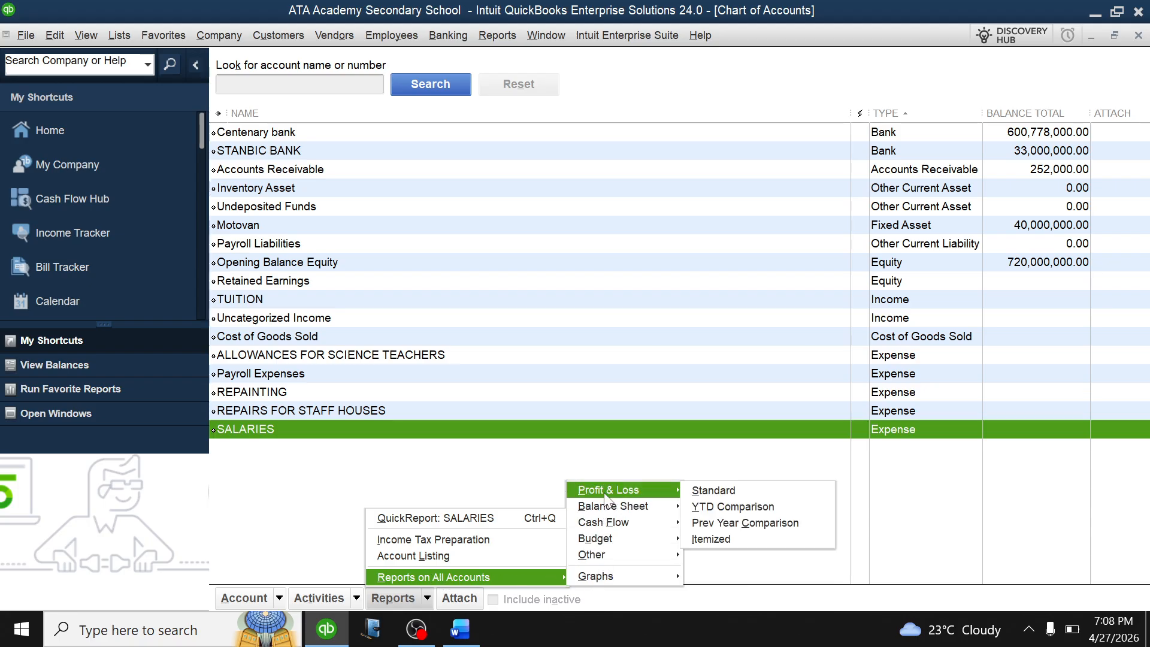
click(707, 490)
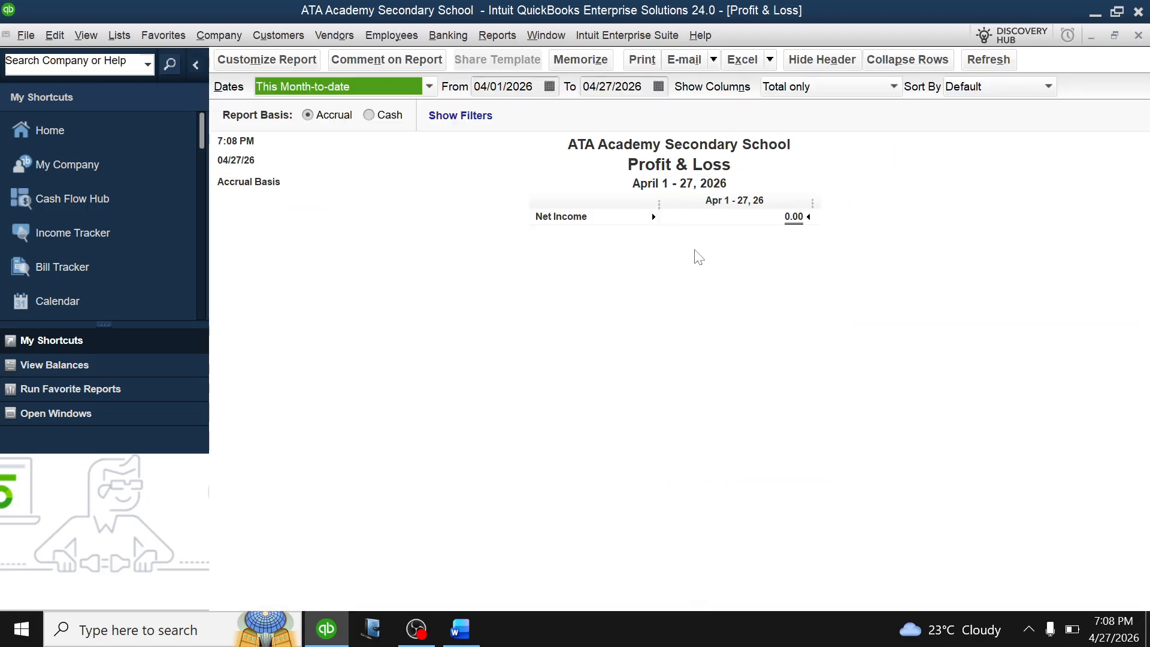
click(430, 88)
click(317, 109)
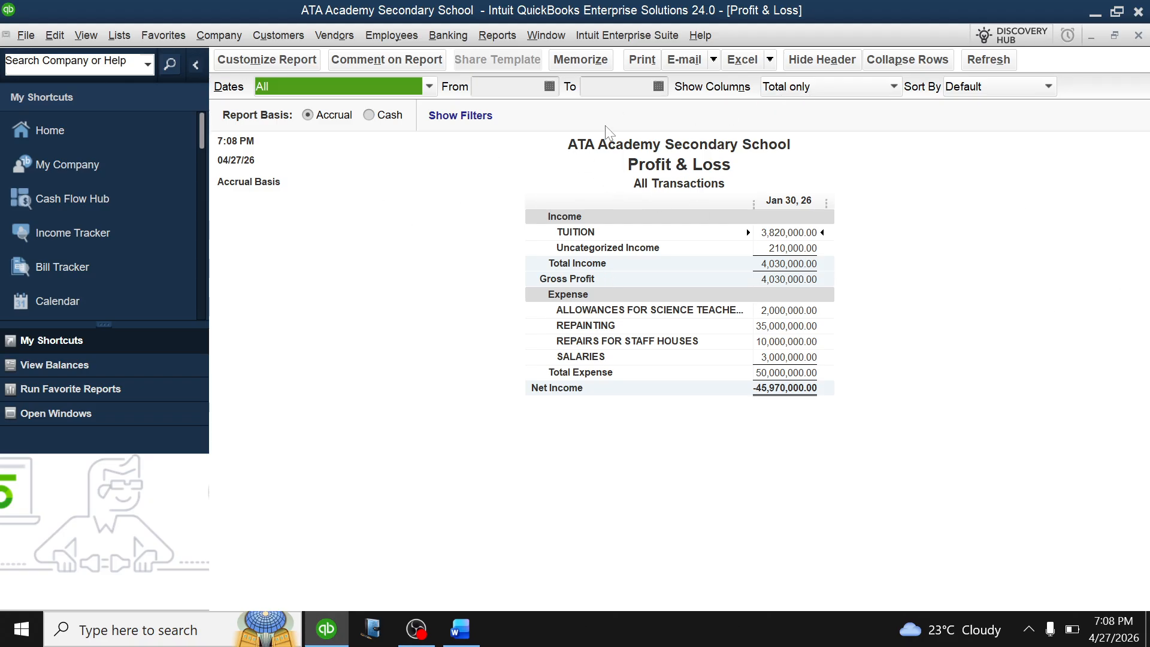
key(Escape)
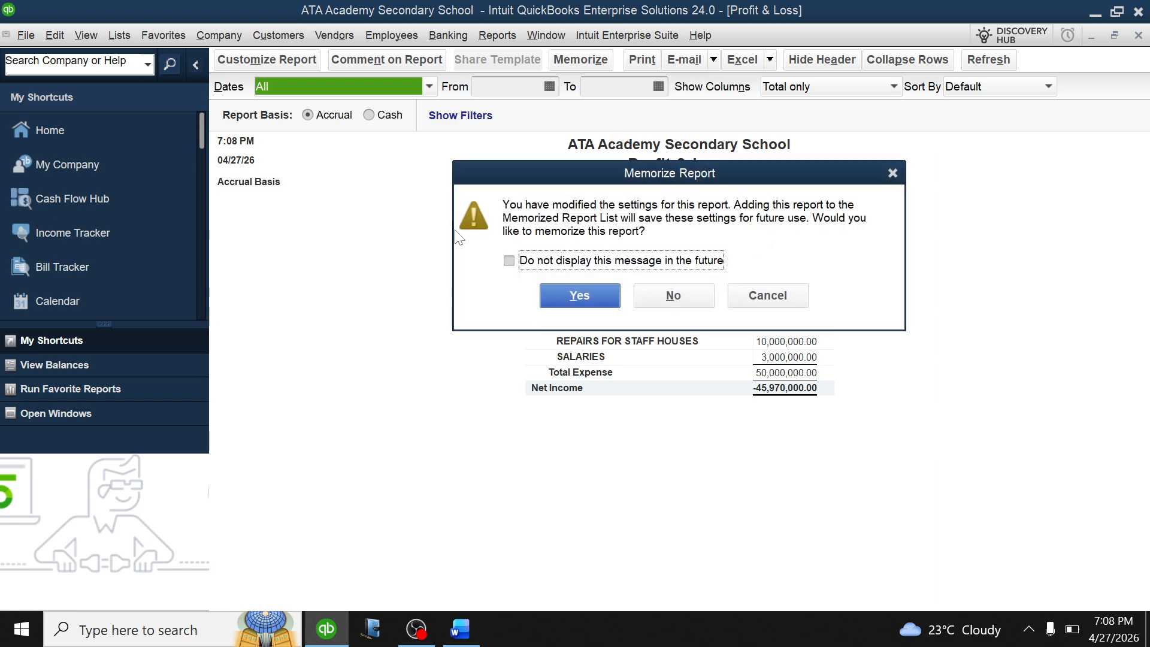
click(683, 294)
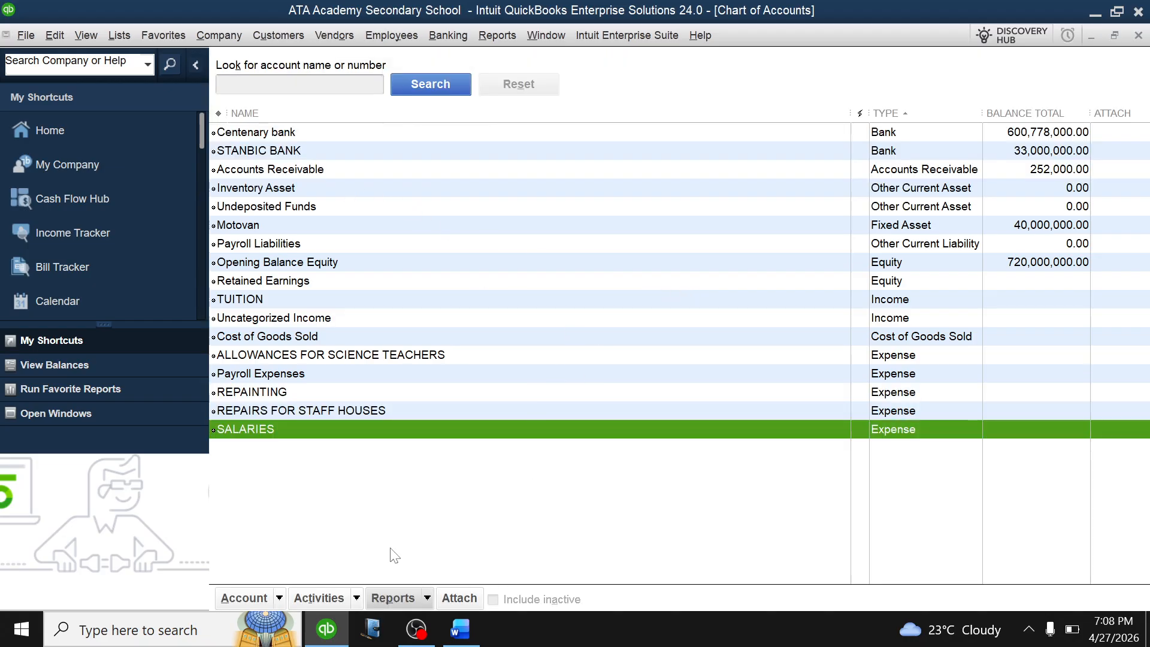
click(429, 598)
mouse_move(563, 577)
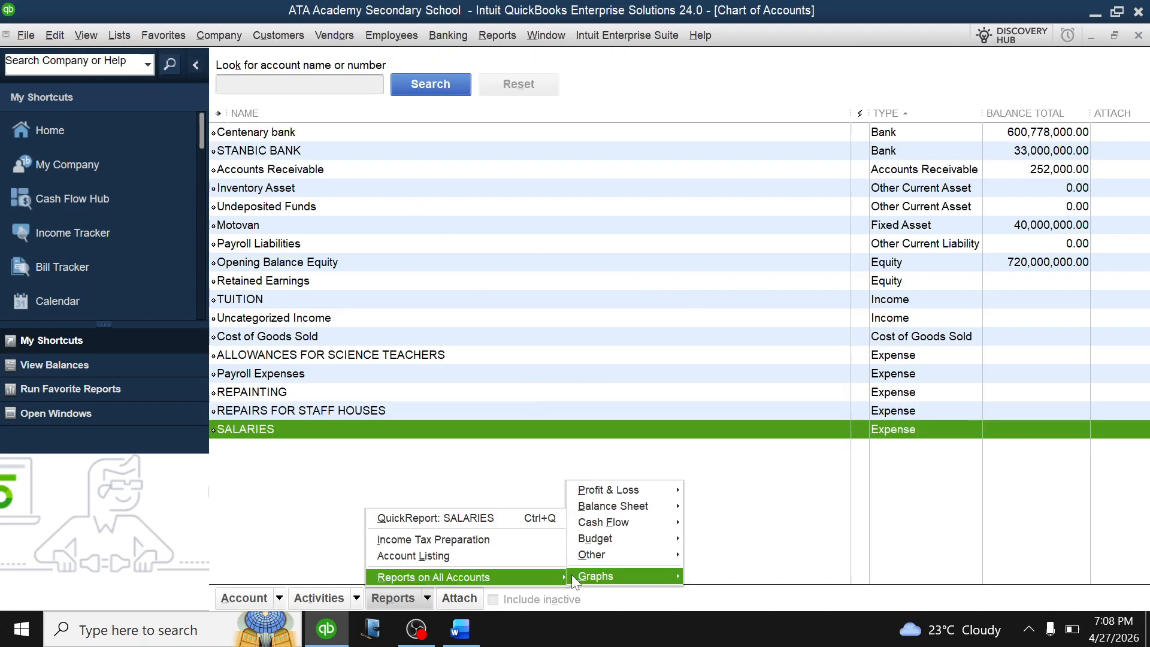
click(427, 598)
click(425, 594)
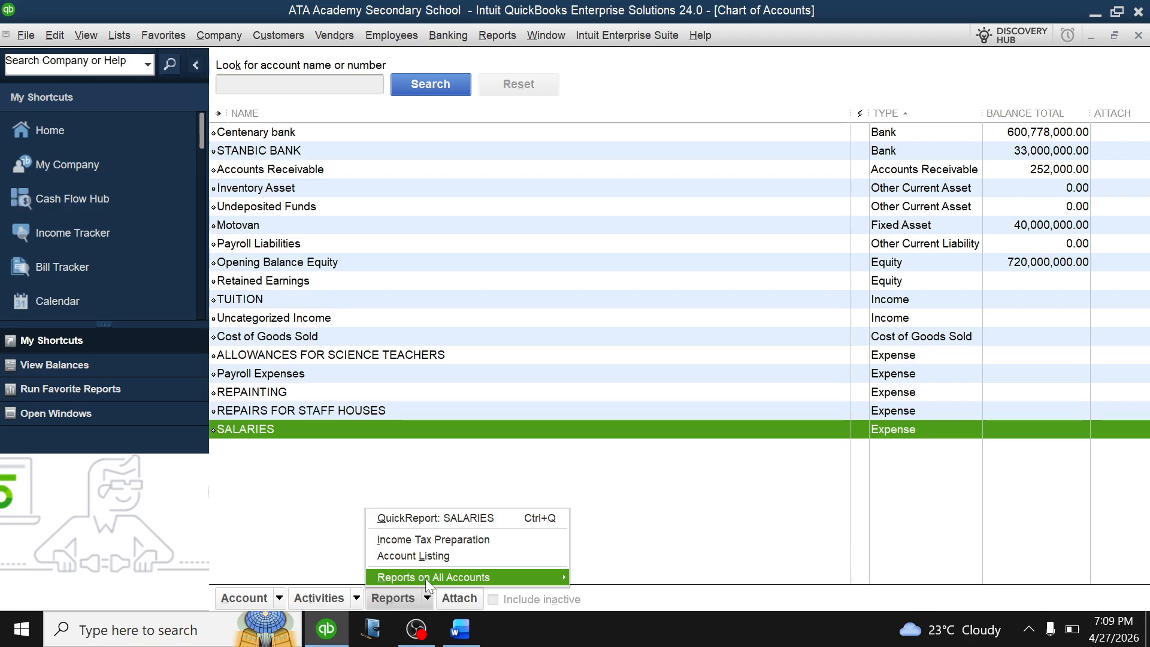
mouse_move(450, 579)
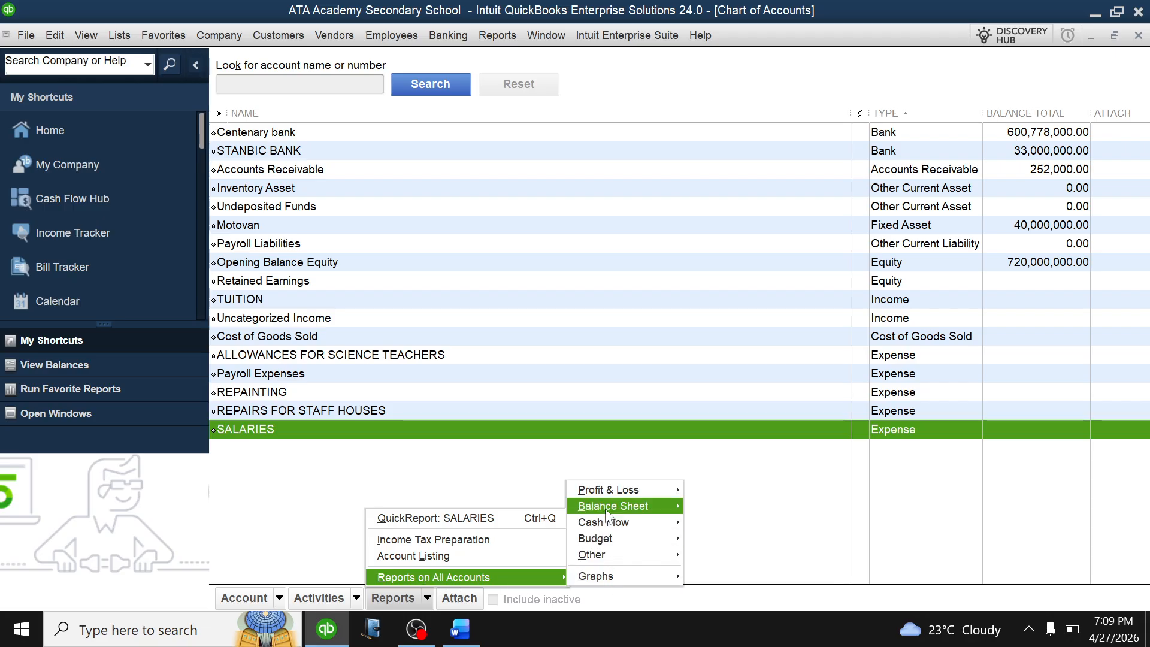
mouse_move(666, 514)
click(708, 507)
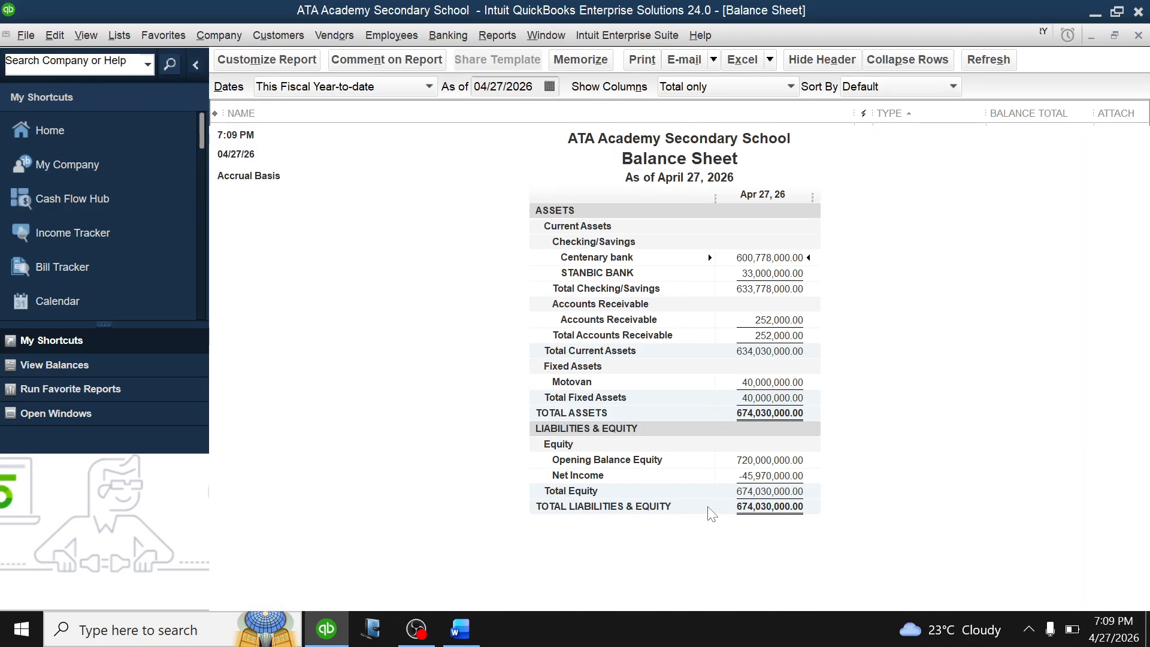
click(429, 87)
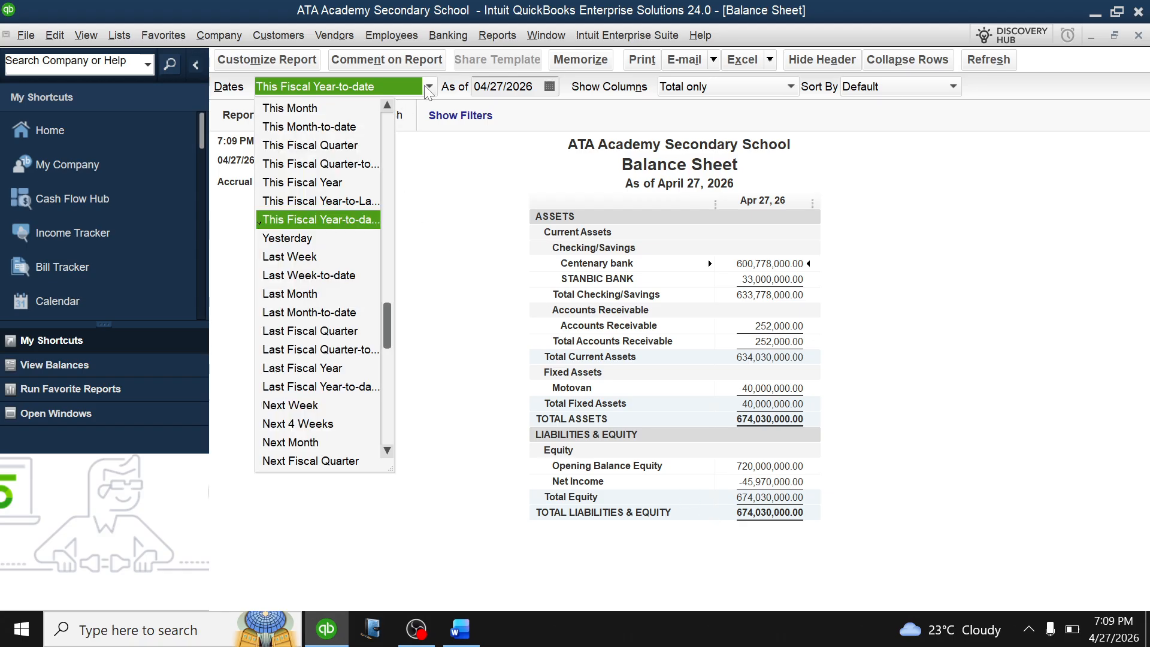
scroll(301, 129, up, 1)
click(298, 110)
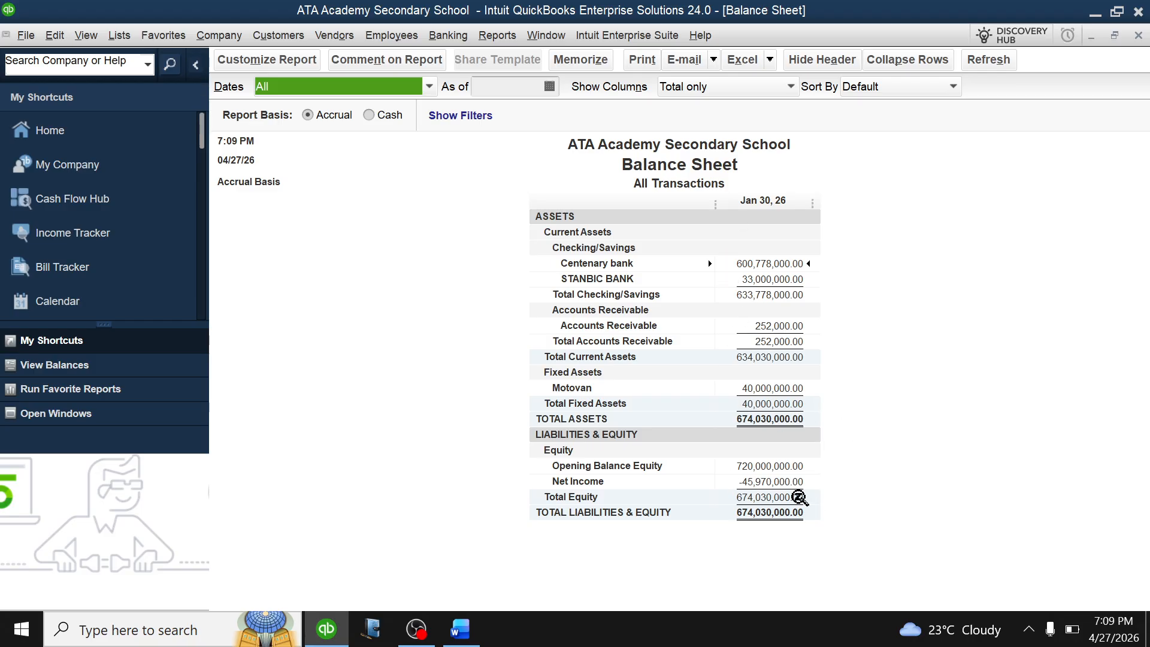
key(Escape)
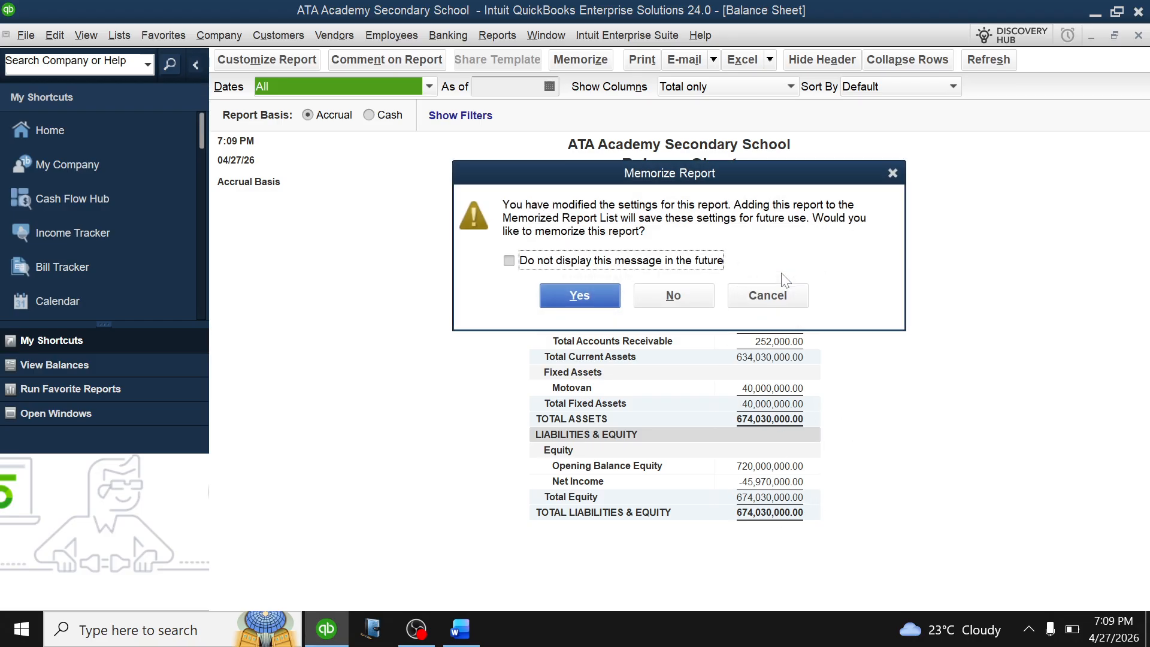
click(671, 298)
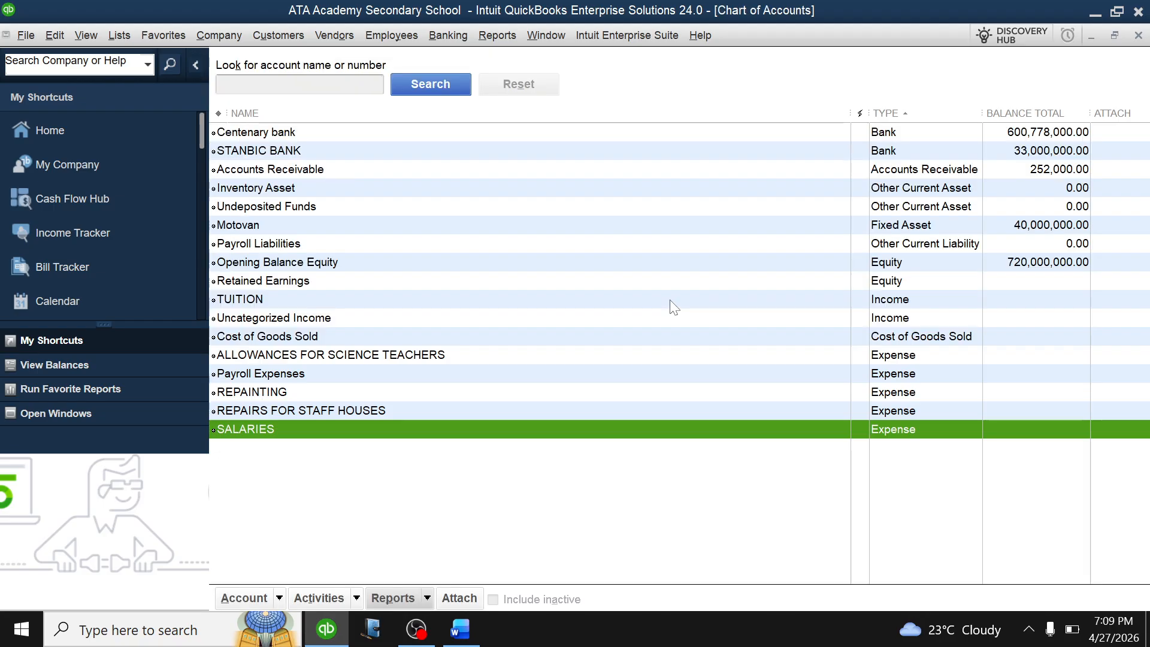
Reopen the Chart of Accounts to check REPAIRS FOR STAFF HOUSES and ALLOWANCES FOR SCIENCE TEACHERS.
key(Escape)
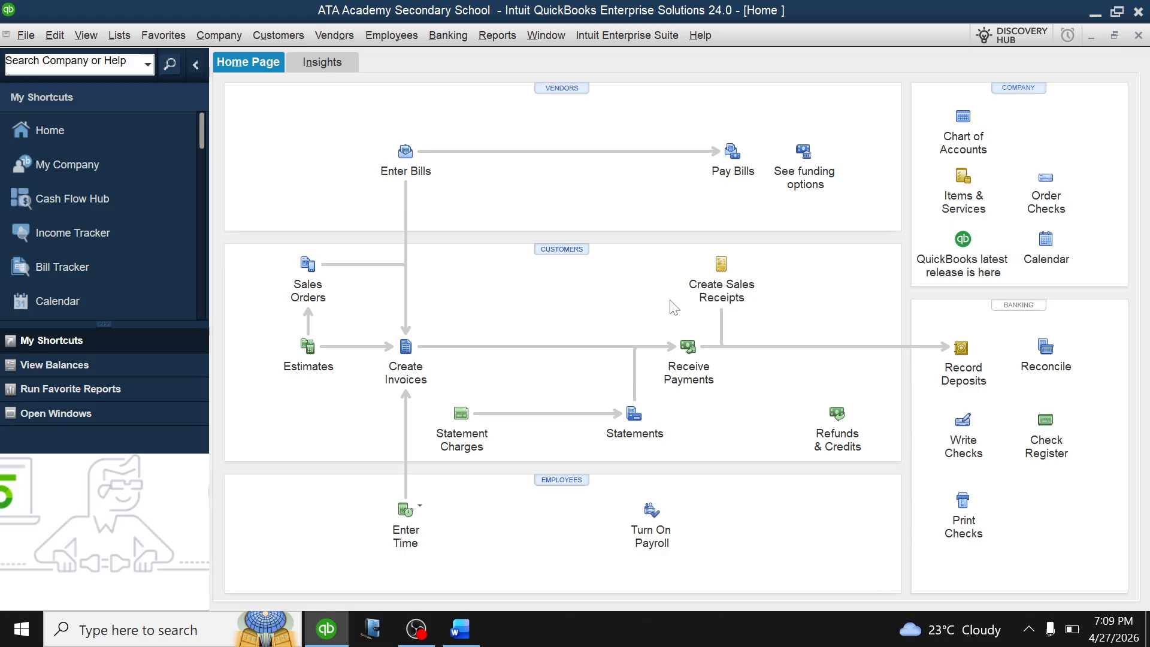
click(961, 120)
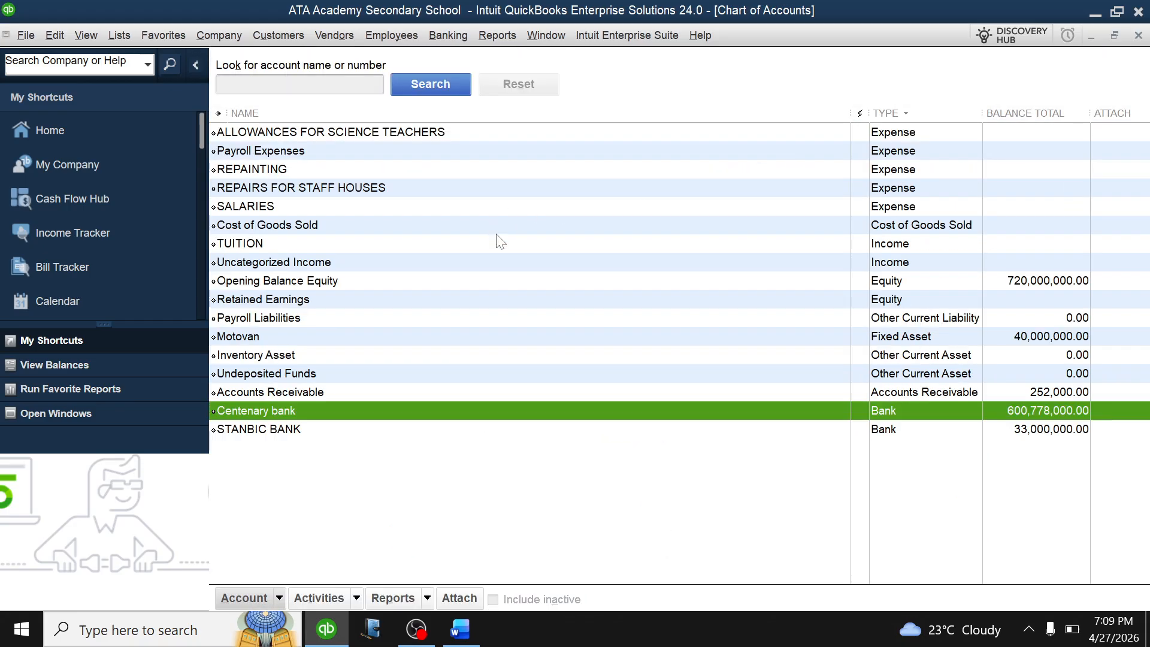
click(507, 189)
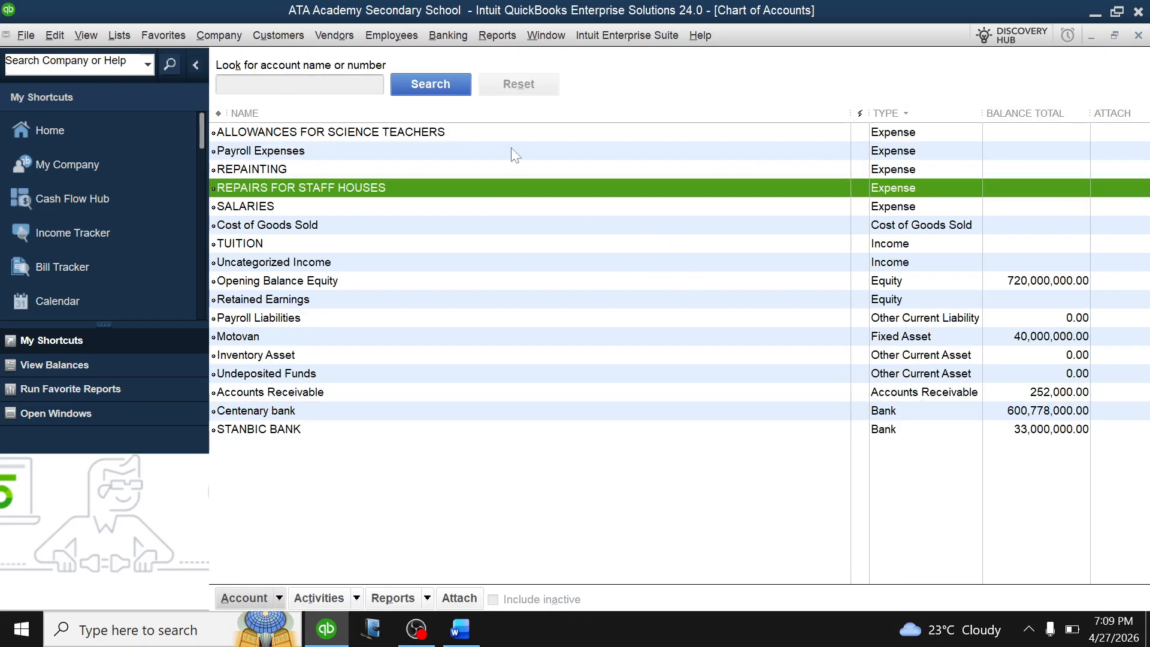
click(516, 134)
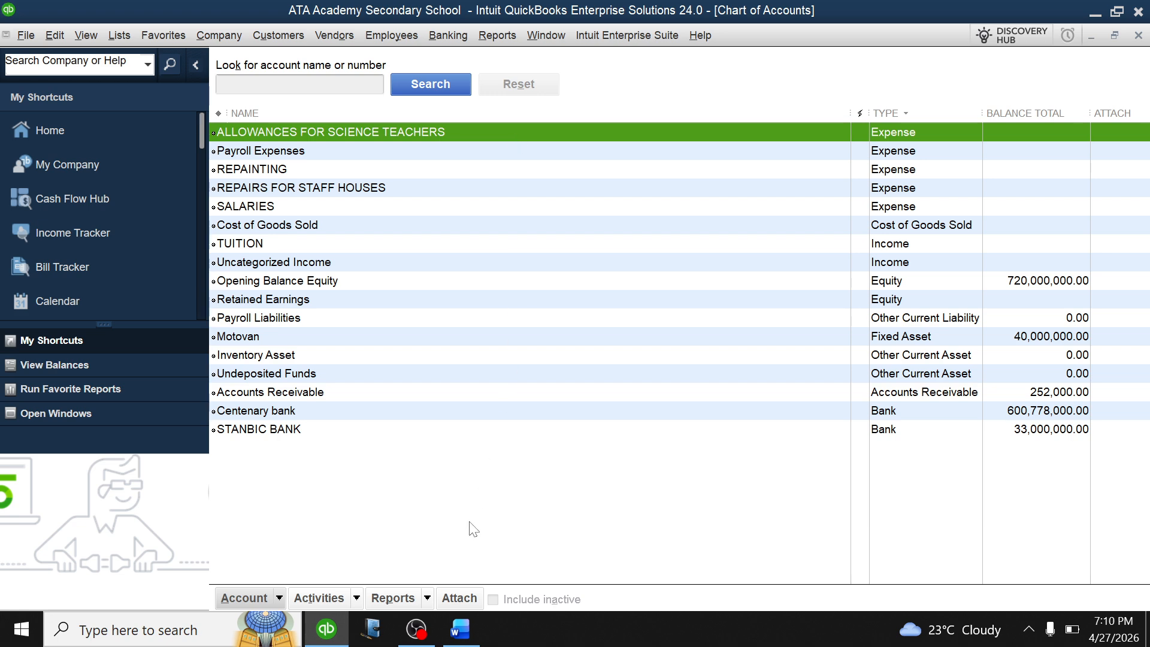
Bring the Word practice question document up at its title and opening balances.
click(460, 629)
scroll(464, 440, up, 15)
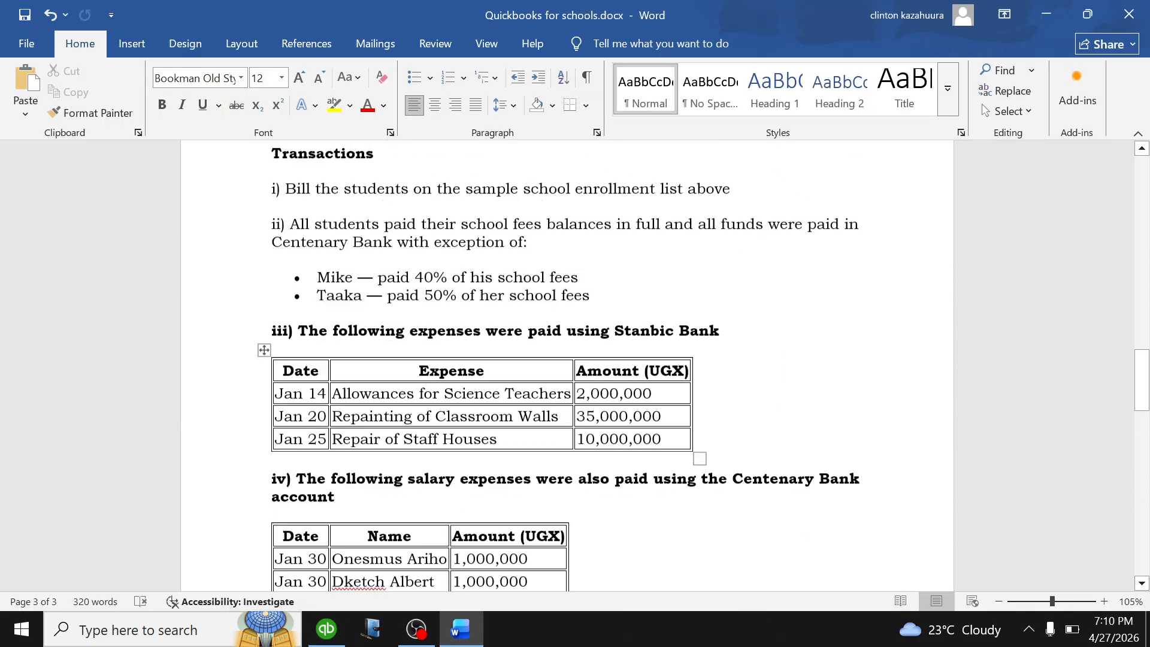
scroll(464, 441, up, 10)
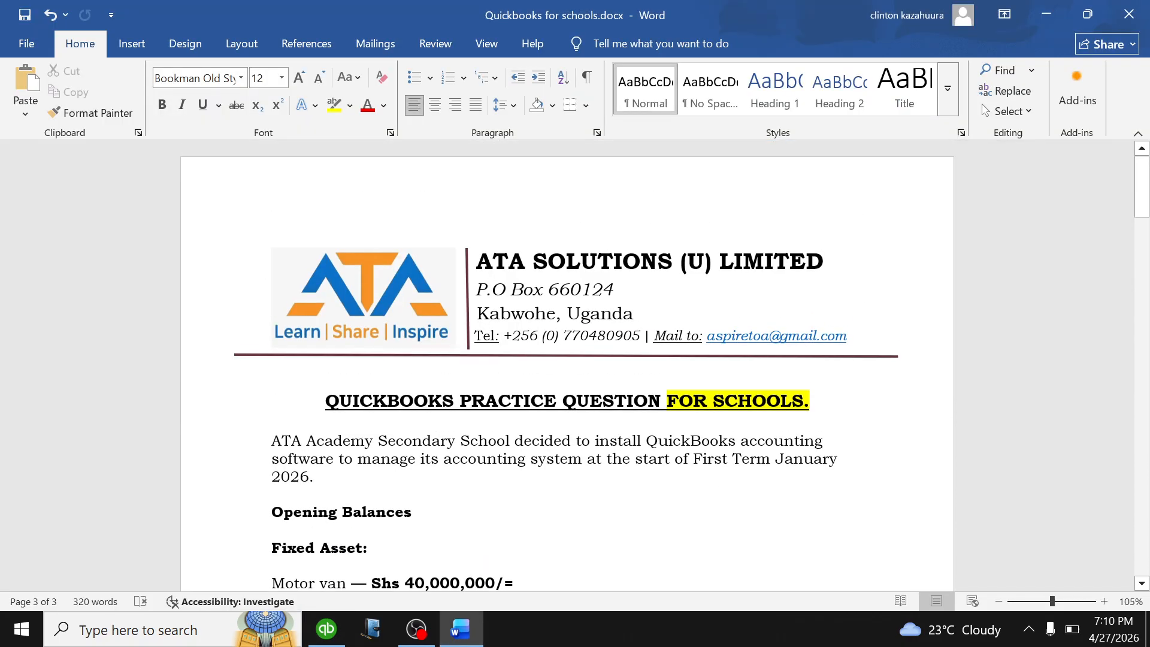